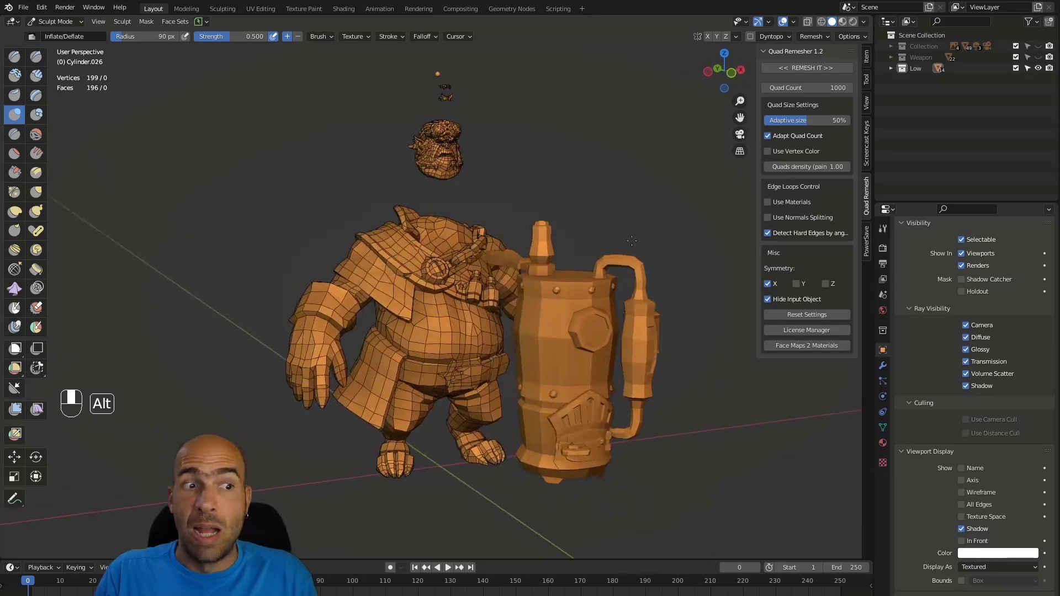
Hide the viewport sidebar and switch to the UV Editing workspace for the low-poly character
key("n")
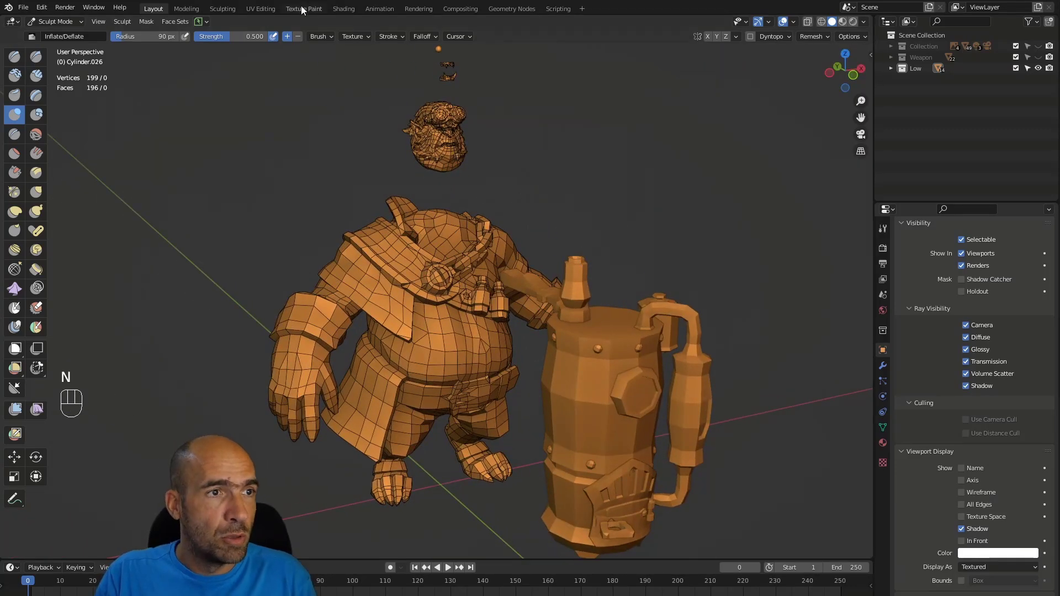
left_click(260, 9)
middle_click_drag(680, 192, 780, 173, "alt")
scroll(698, 173, "up", 6)
middle_click_drag(603, 205, 614, 263, "shift")
middle_click_drag(614, 262, 645, 223, "alt")
scroll(617, 225, "up", 1)
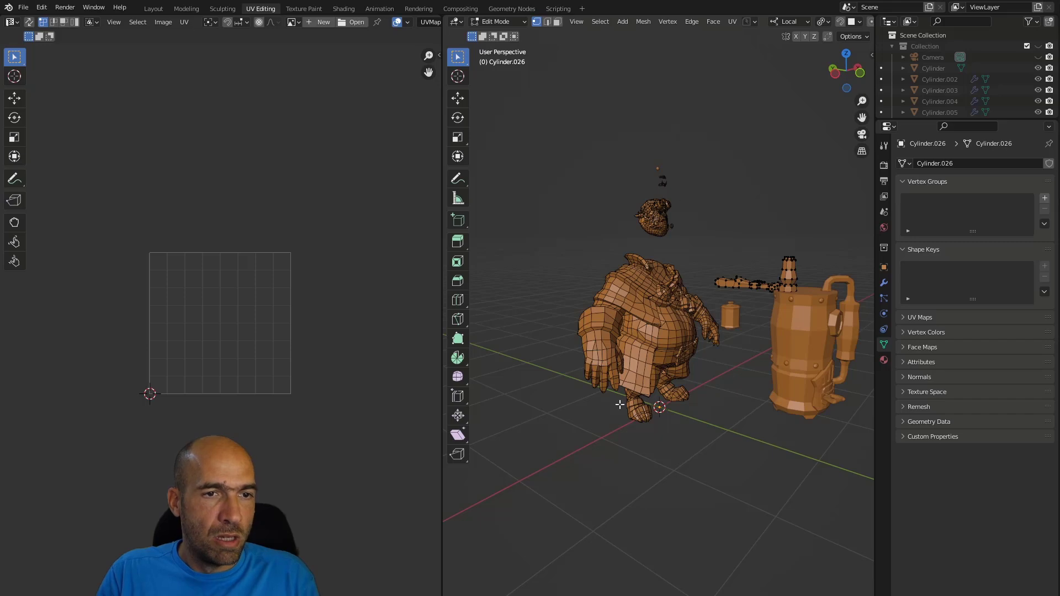
middle_click_drag(645, 227, 664, 154)
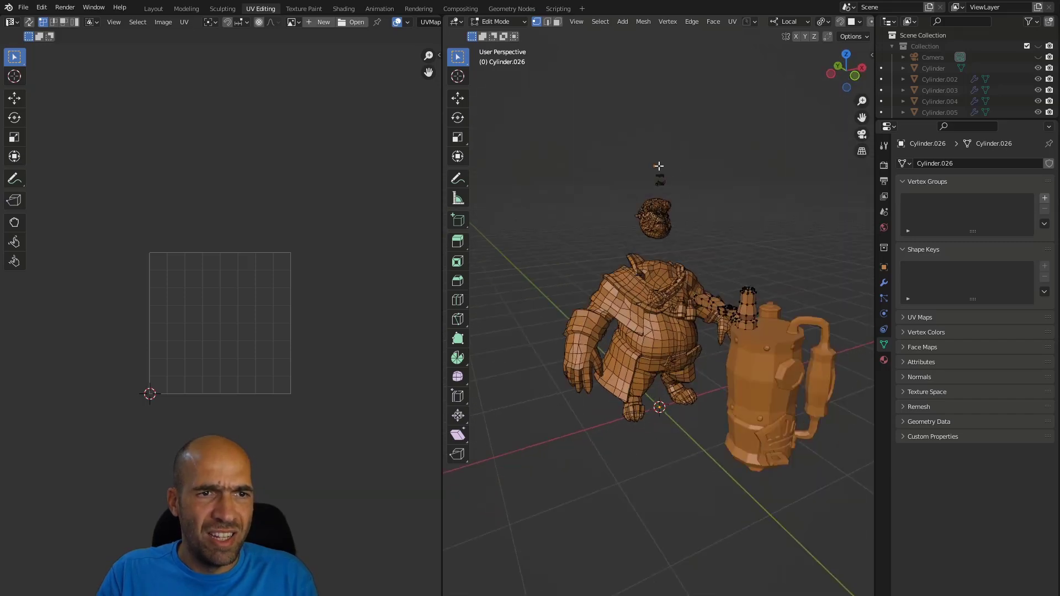
middle_click_drag(693, 187, 701, 215)
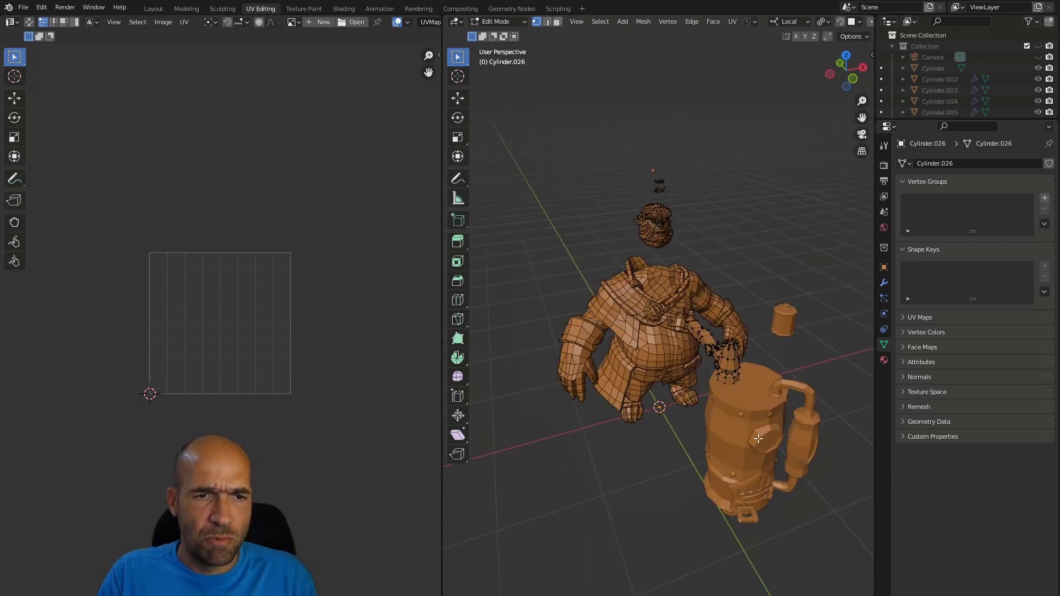
middle_click_drag(752, 443, 795, 422)
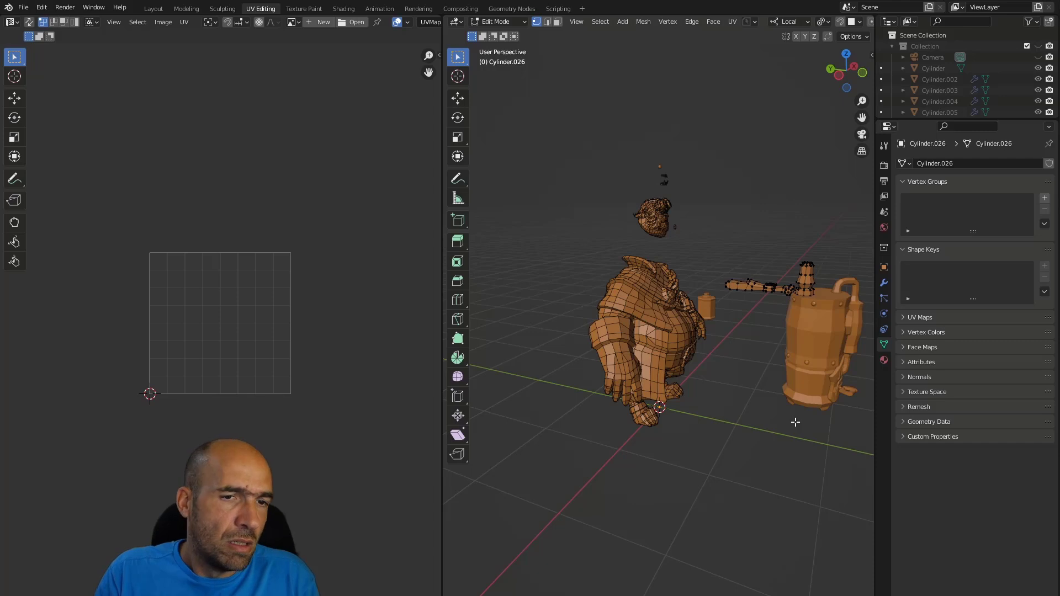
Leave Edit Mode, select the low-poly head and turn off its Mirror modifier's viewport display
key("Tab")
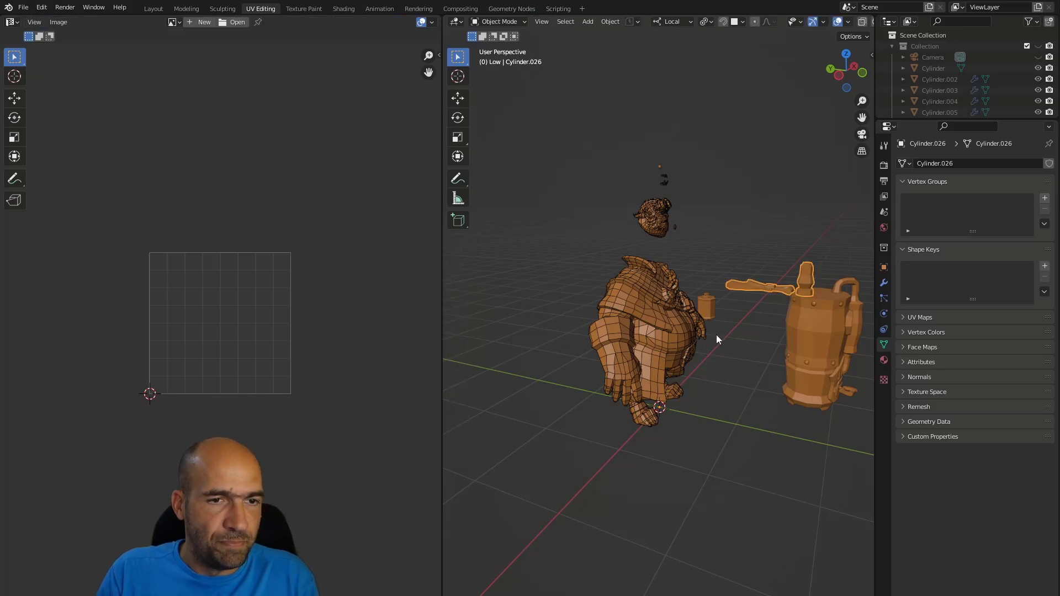
left_click(671, 319)
middle_click_drag(709, 359, 661, 297)
middle_click_drag(657, 369, 687, 319, "shift")
left_click(705, 356)
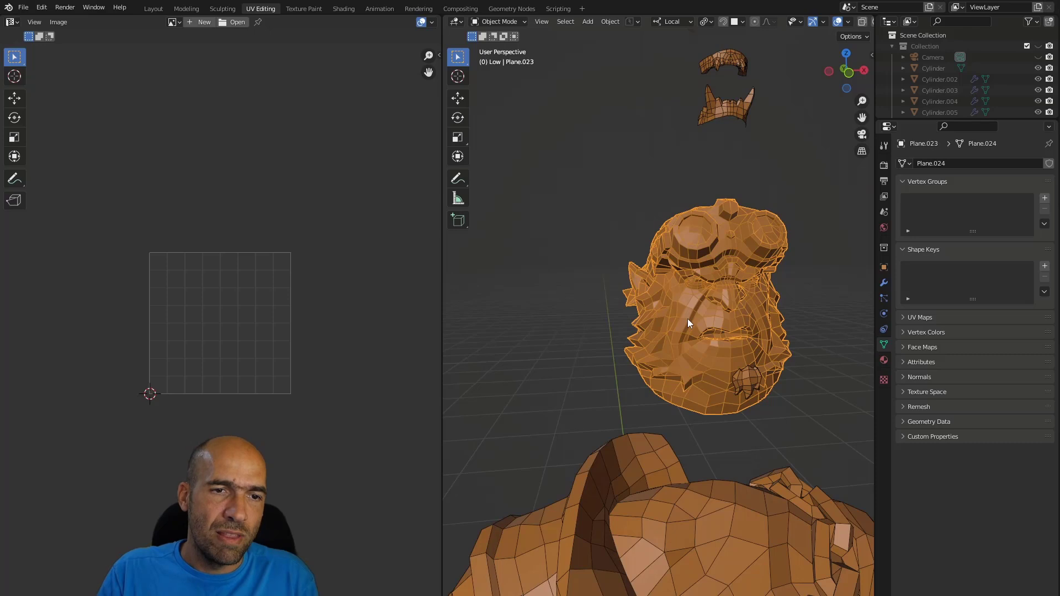
left_click(884, 283)
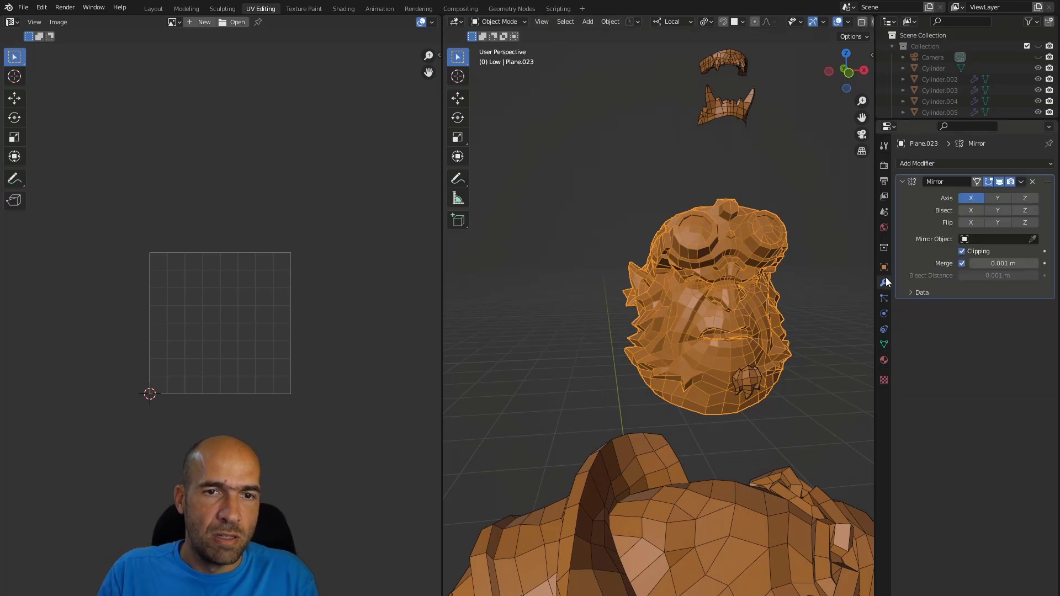
left_click(1001, 183)
middle_click_drag(740, 274, 555, 372)
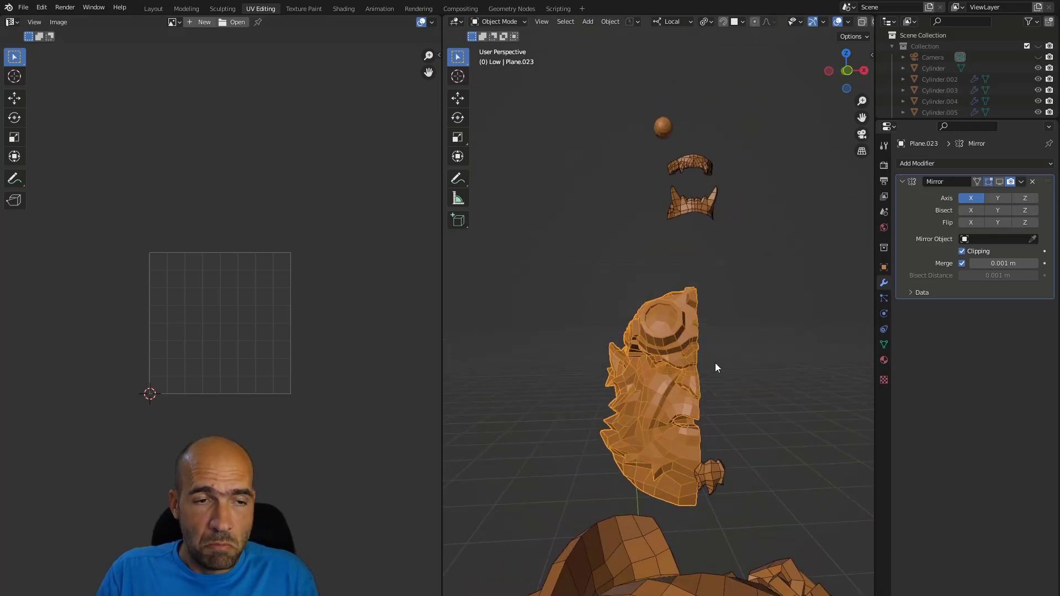
left_click(712, 342)
middle_click_drag(712, 342, 700, 290)
scroll(760, 327, "up", 4)
key("2")
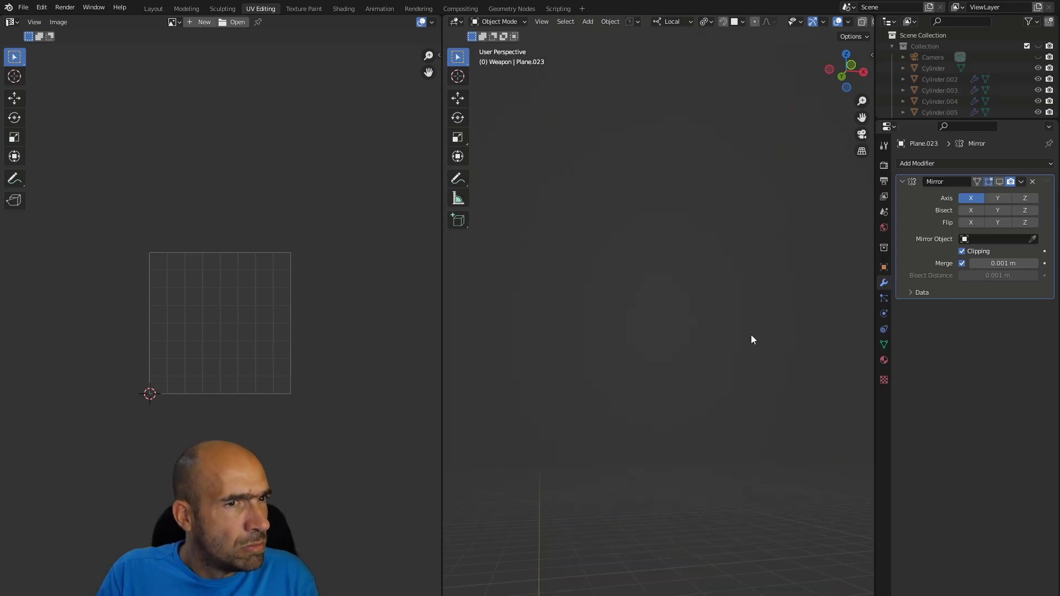
scroll(651, 276, "down", 5)
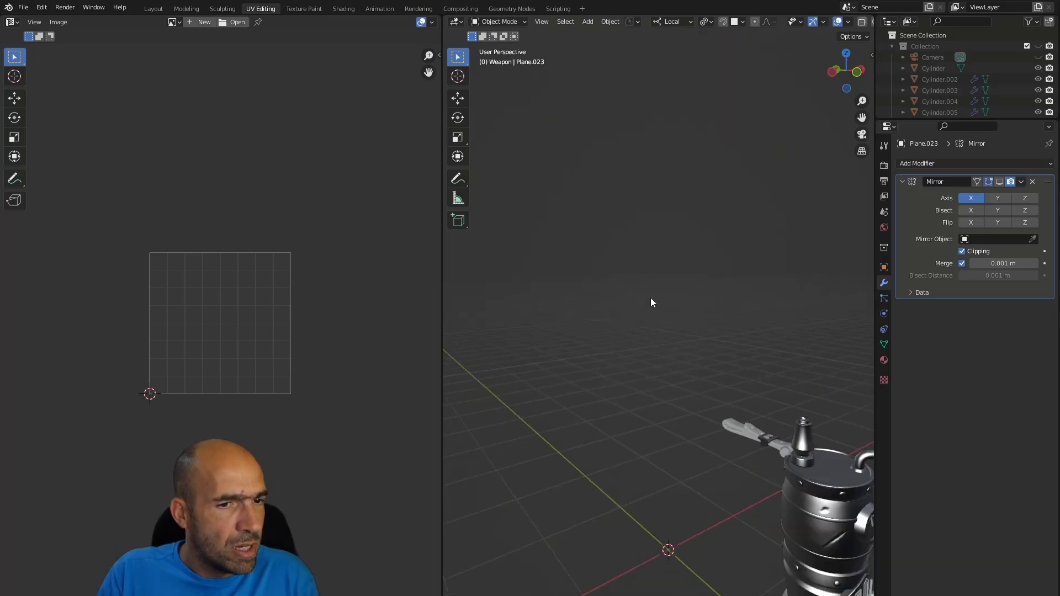
scroll(663, 346, "up", 4)
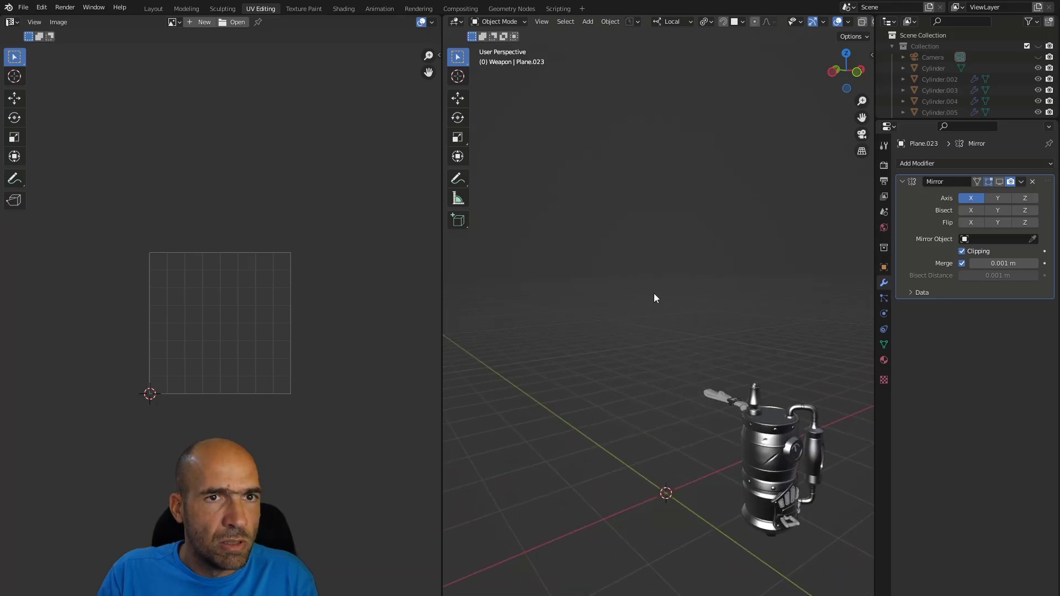
middle_click_drag(656, 298, 643, 281)
Widen the 3D viewport and collapse the expanded collections in the outliner
left_click_drag(442, 283, 329, 303)
middle_click_drag(551, 282, 543, 276)
left_click(892, 47)
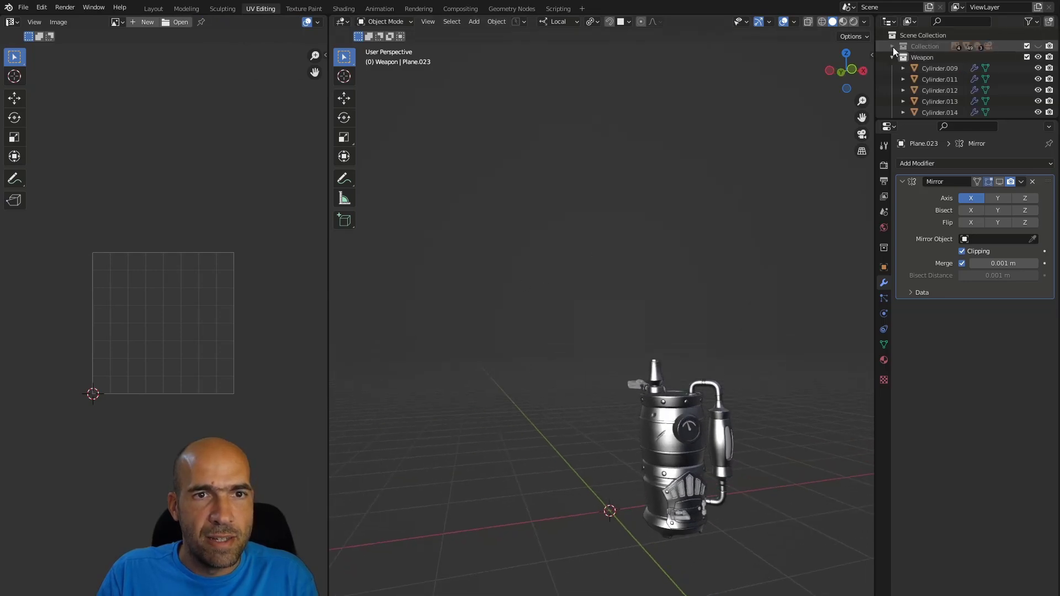
left_click(891, 68)
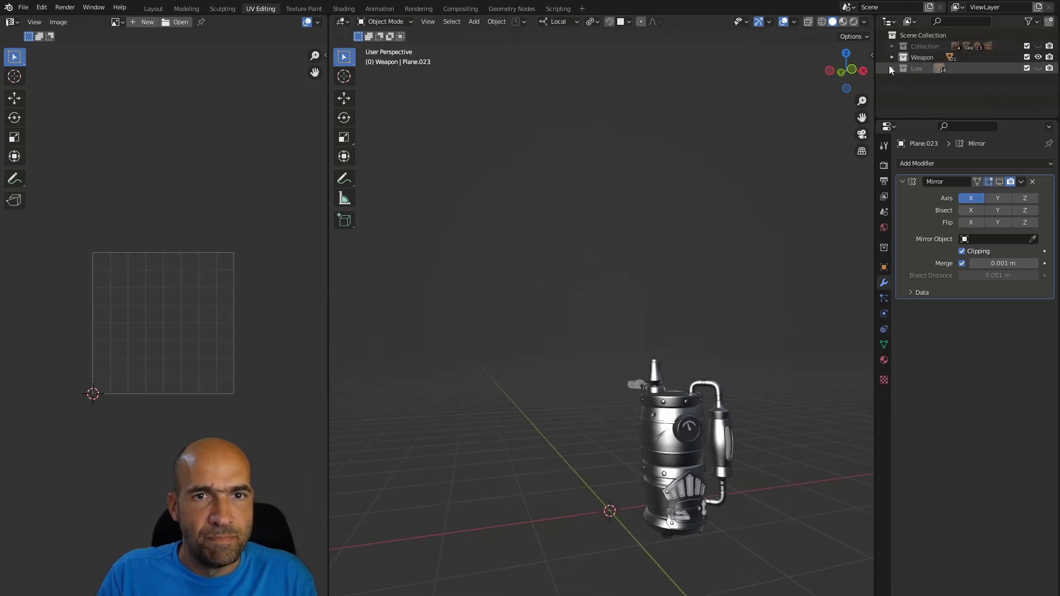
Set collection visibility so that only the Low collection is shown, with Collection and Weapon hidden
left_click(1038, 68)
left_click(1038, 47)
left_click(1038, 57)
left_click(1038, 68)
left_click(1038, 58)
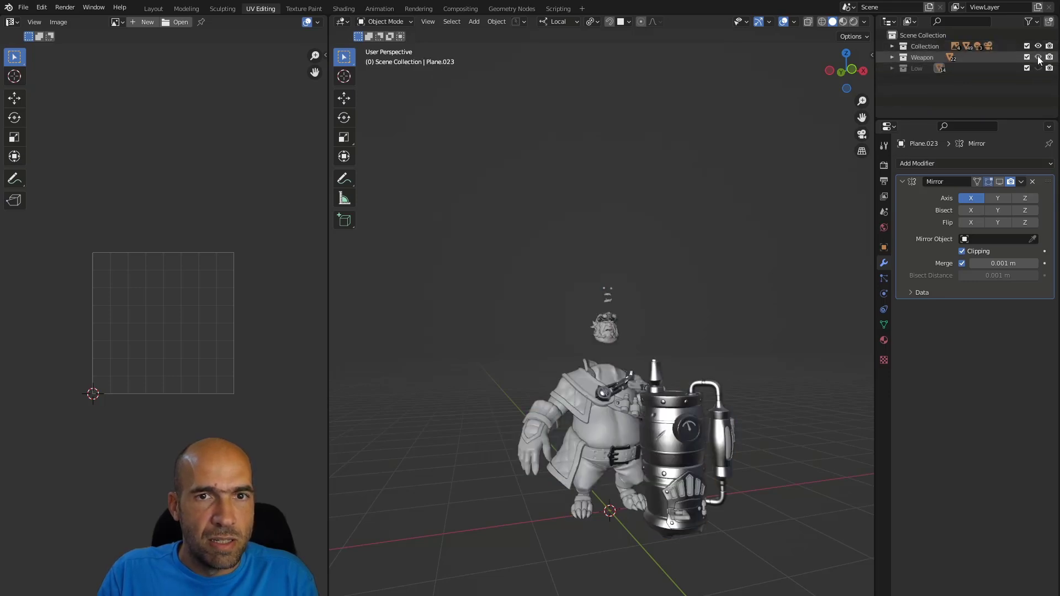
left_click(1038, 47)
left_click(1038, 58)
left_click(1038, 68)
Enter Edit Mode on the half head mesh
middle_click_drag(760, 278, 681, 165)
left_click(643, 407)
key("Tab")
middle_click_drag(685, 422, 668, 406)
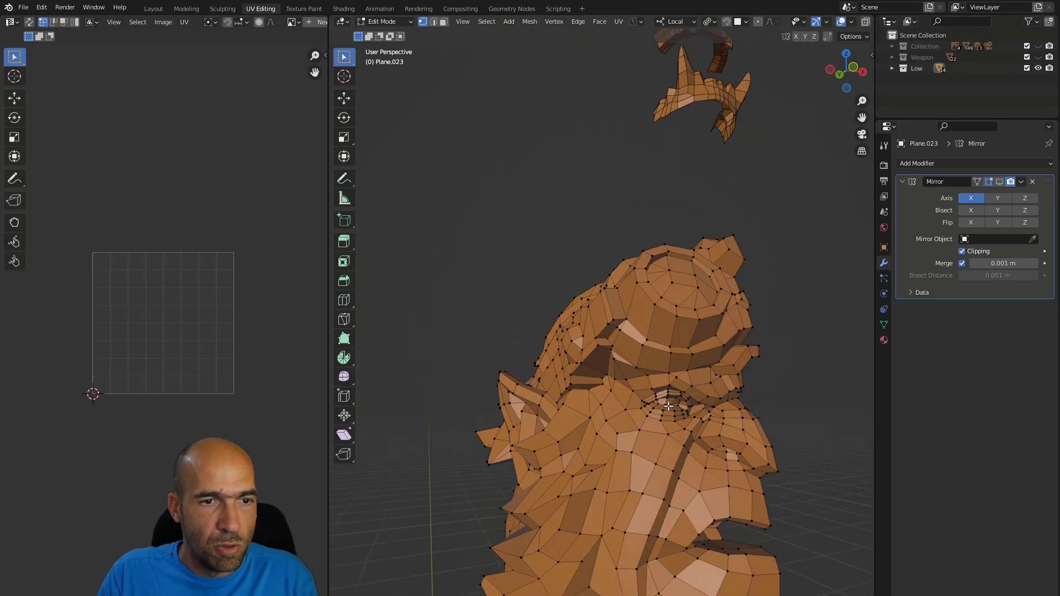
middle_click_drag(742, 410, 753, 381)
Mark a seam along the edge path running from above the eyebrow, below the goggles, around the side to the back of the head
middle_click_drag(686, 446, 603, 500)
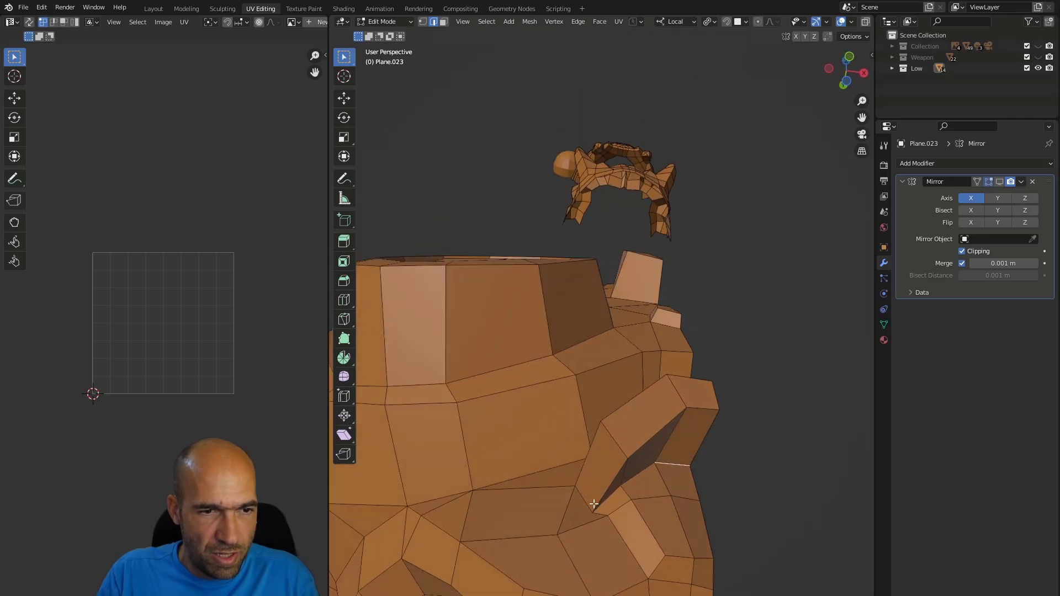
middle_click_drag(492, 494, 610, 367)
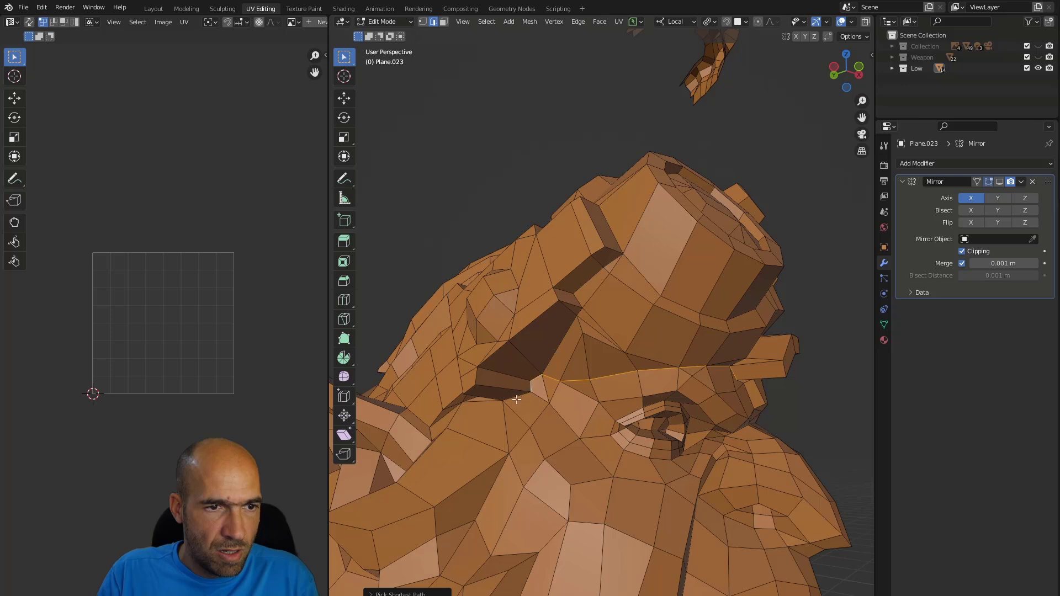
middle_click_drag(490, 403, 553, 390)
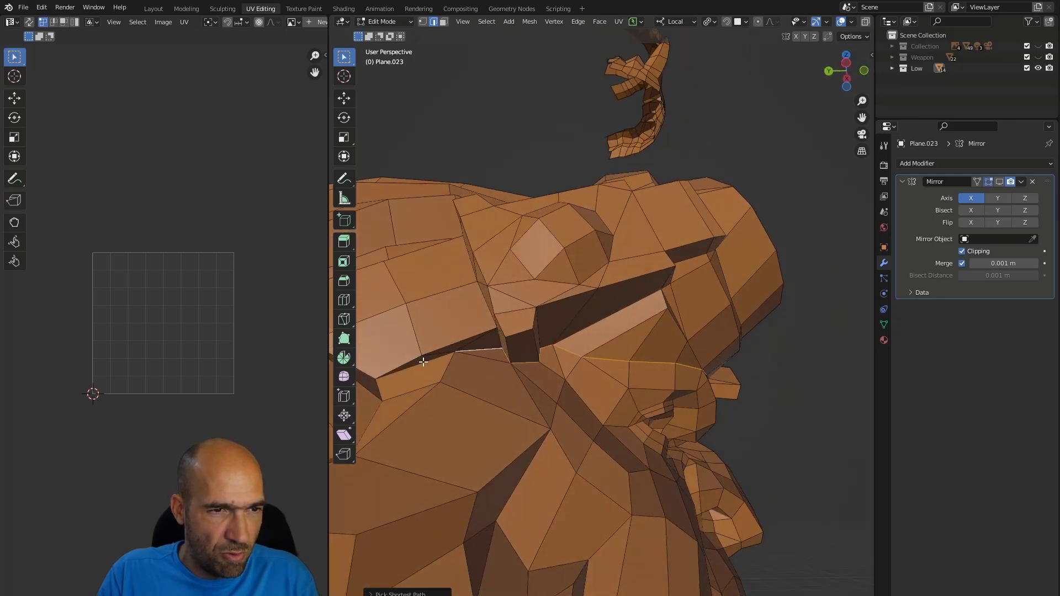
middle_click_drag(415, 369, 648, 464)
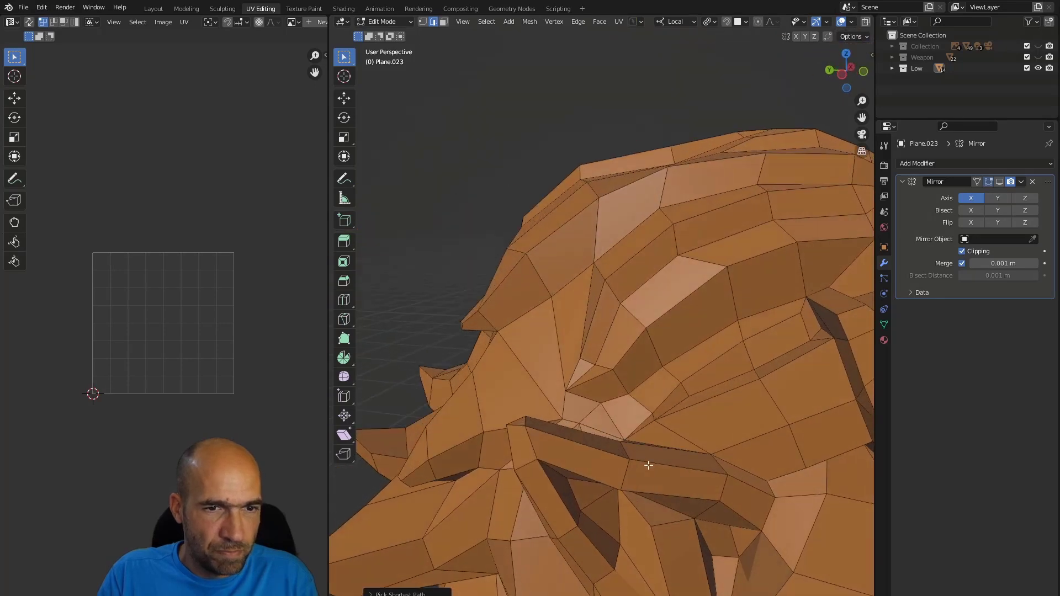
middle_click_drag(750, 474, 780, 408)
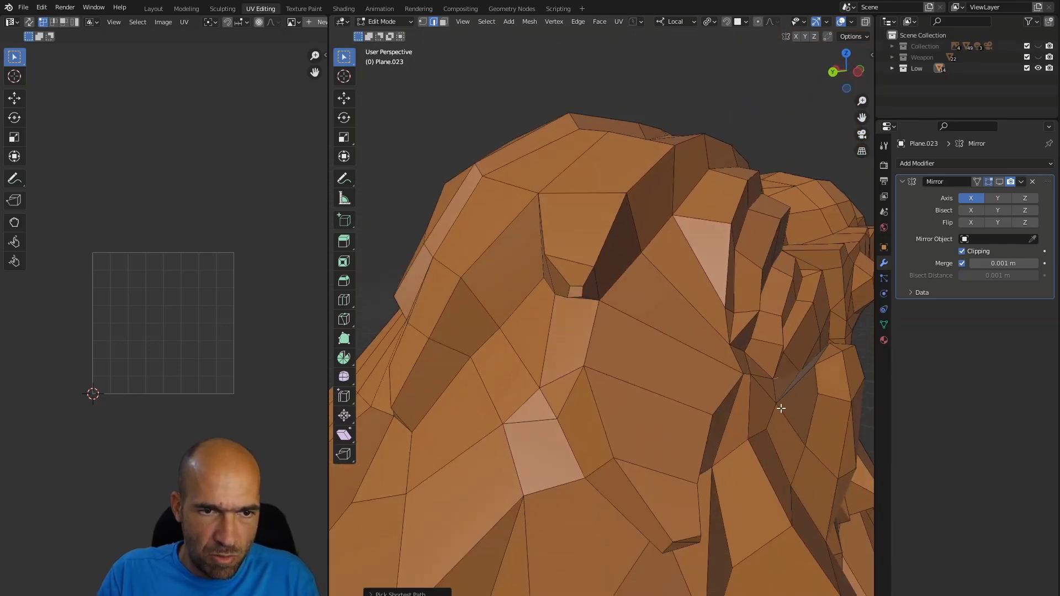
middle_click_drag(785, 470, 607, 392)
middle_click_drag(563, 363, 525, 387)
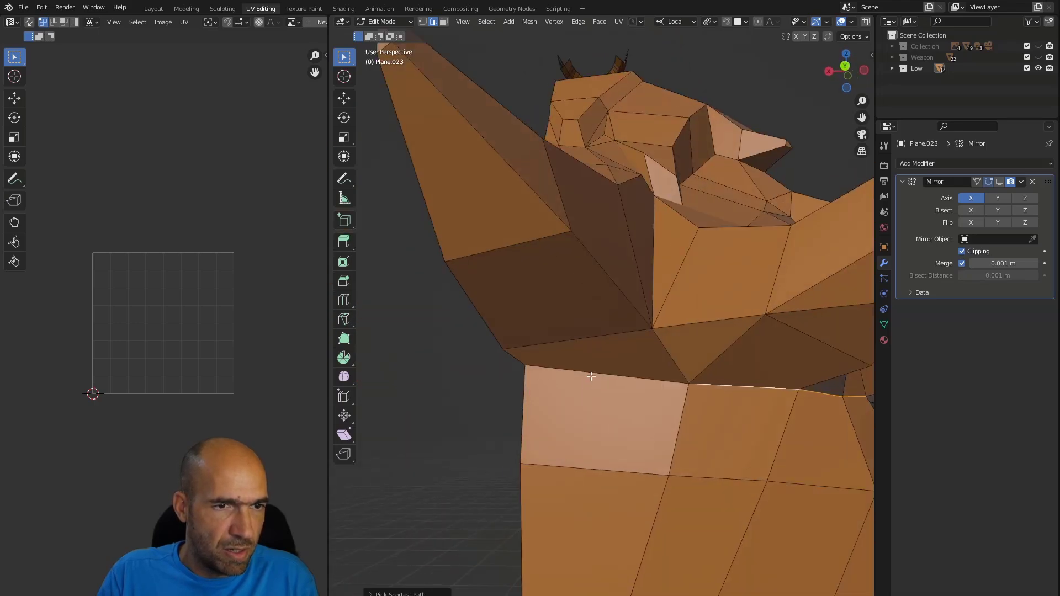
scroll(652, 372, "down", 5)
middle_click_drag(651, 372, 489, 398)
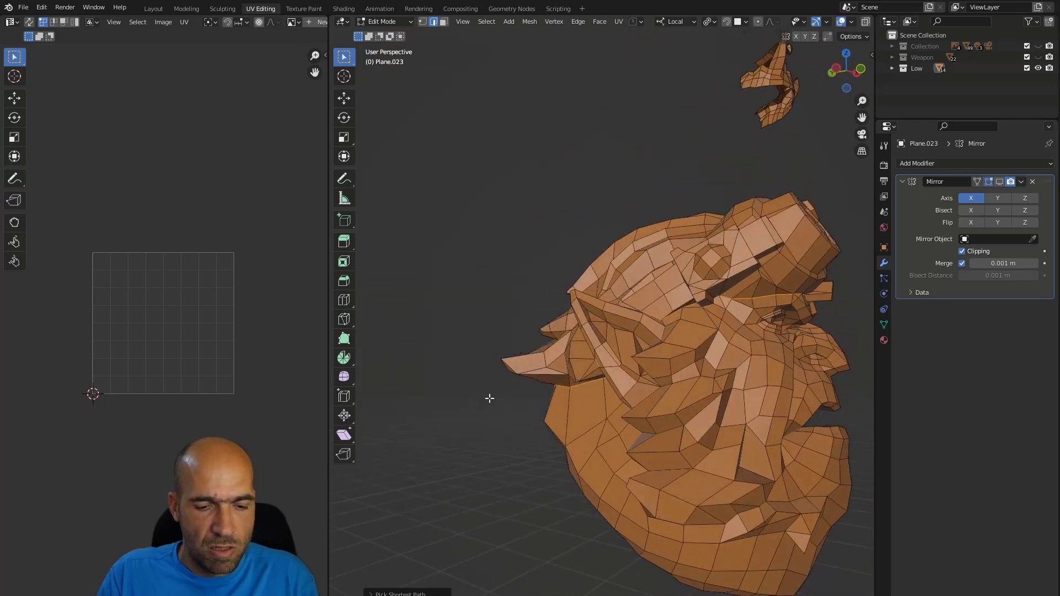
right_click(578, 366)
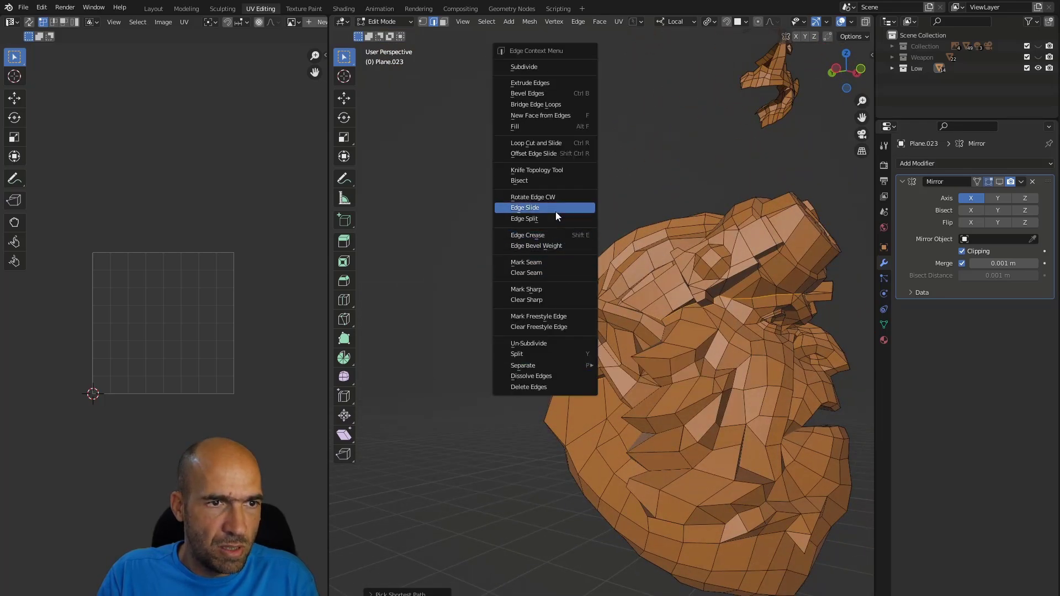
left_click(548, 263)
middle_click_drag(673, 269, 611, 381)
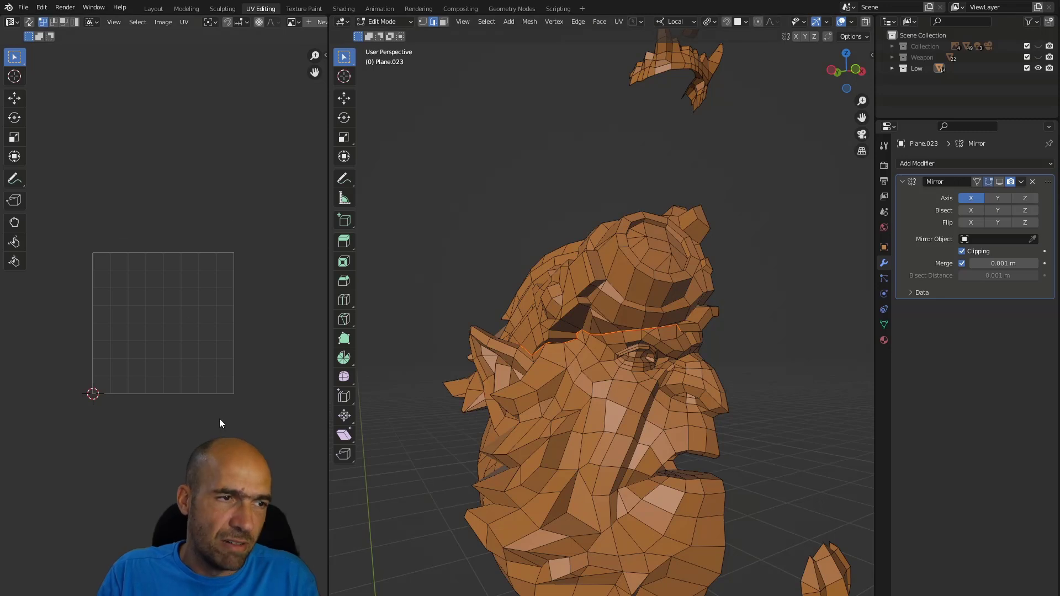
Unwrap the entire head mesh and inspect its islands up close in the UV editor
middle_click_drag(708, 370, 648, 391)
scroll(656, 404, "down", 6)
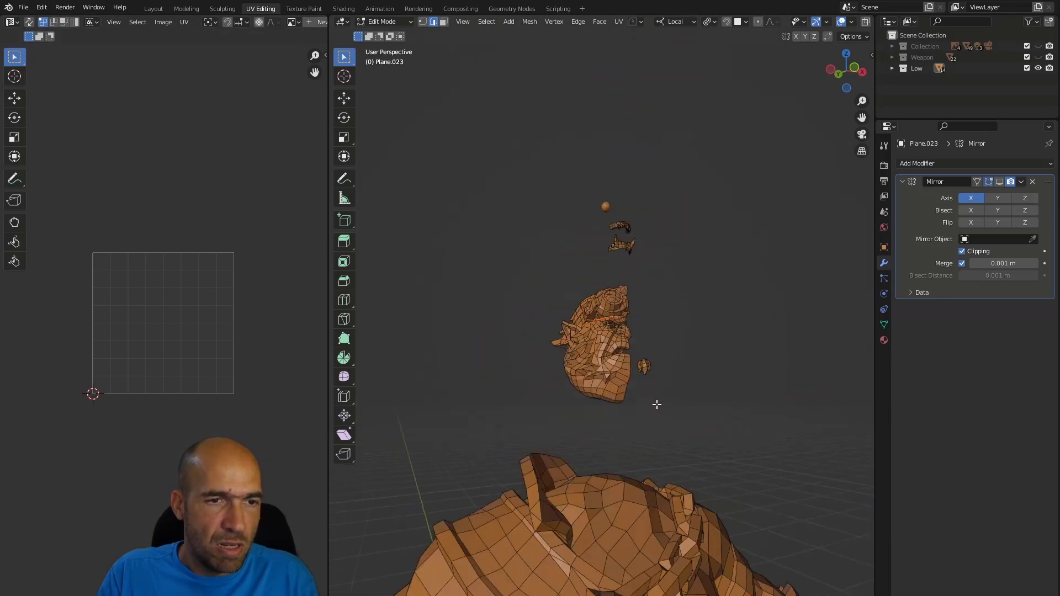
key("a")
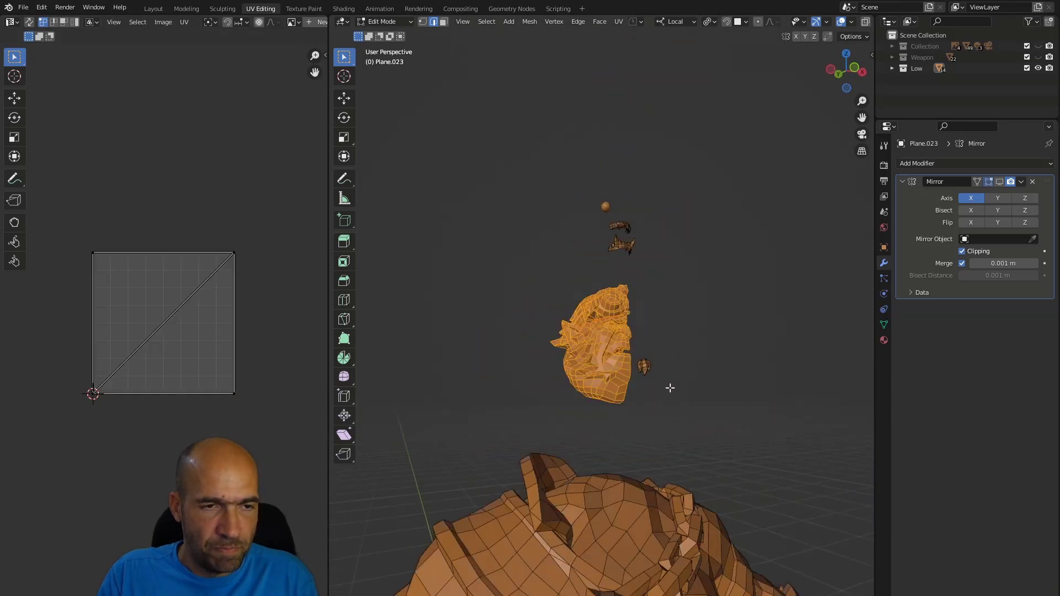
key("u")
left_click(671, 388)
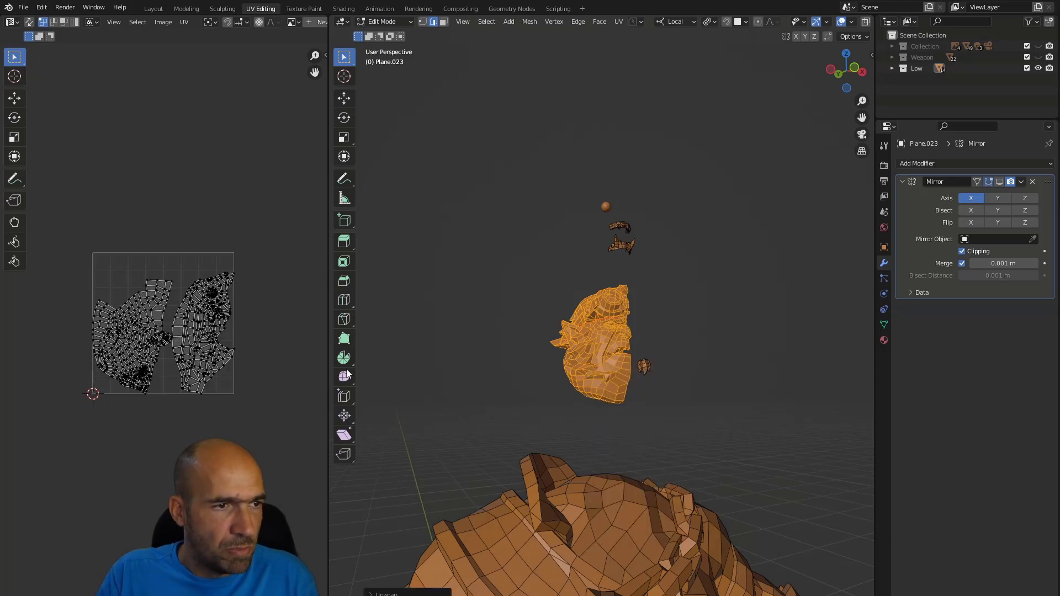
scroll(196, 369, "up", 2)
scroll(196, 368, "up", 1)
scroll(194, 349, "up", 1)
middle_click_drag(207, 346, 181, 373)
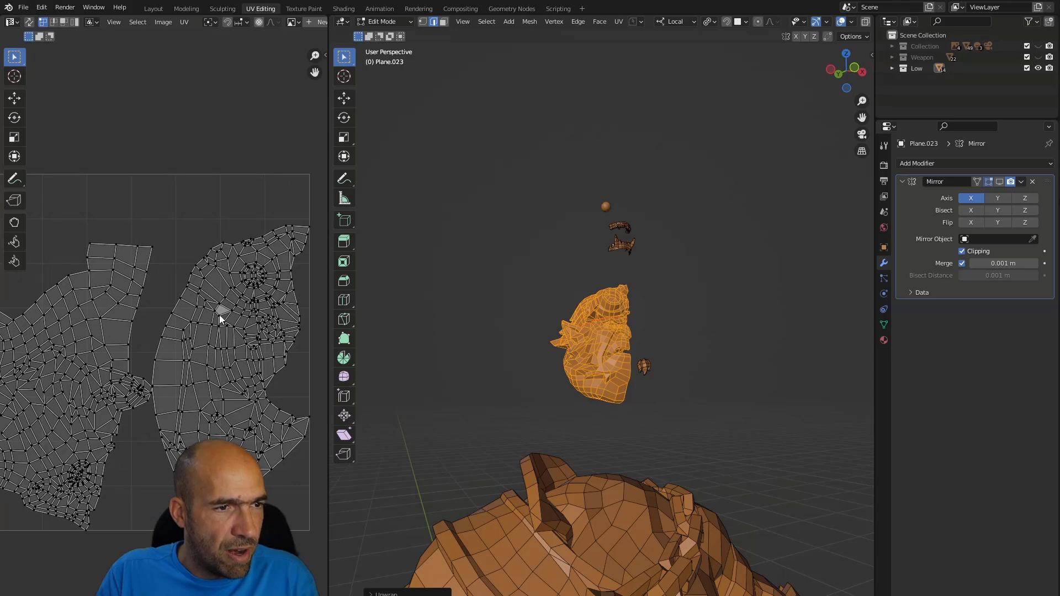
Mark a seam along the edges rising from the back-of-head seam to the tip of the pointed hair tuft
middle_click_drag(672, 292, 762, 346)
scroll(636, 315, "up", 4)
middle_click_drag(484, 381, 543, 319)
scroll(545, 304, "up", 3)
scroll(542, 313, "down", 1)
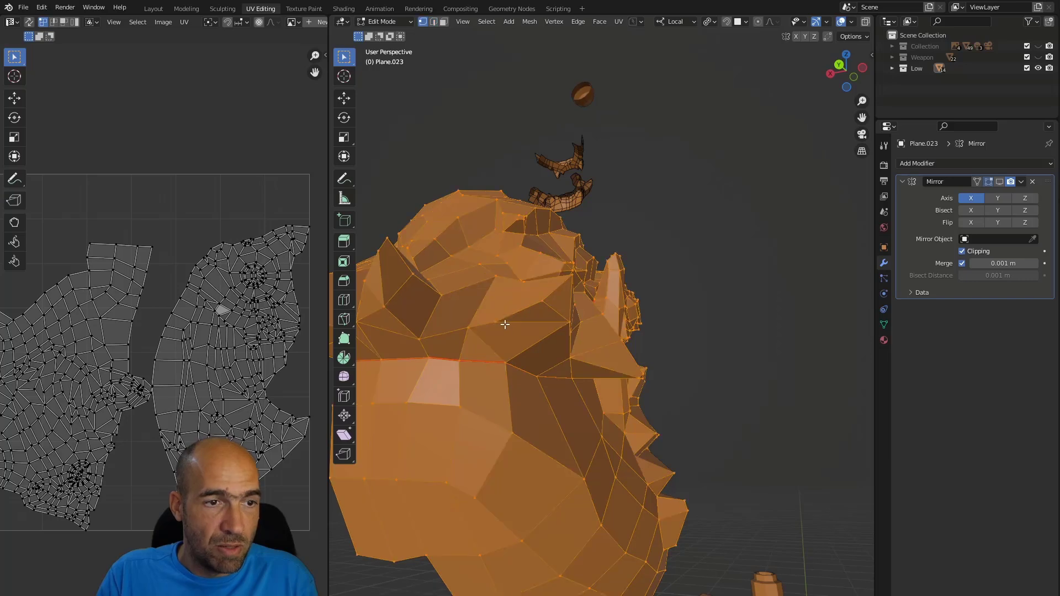
key("1")
left_click(498, 341)
middle_click_drag(553, 375, 632, 295)
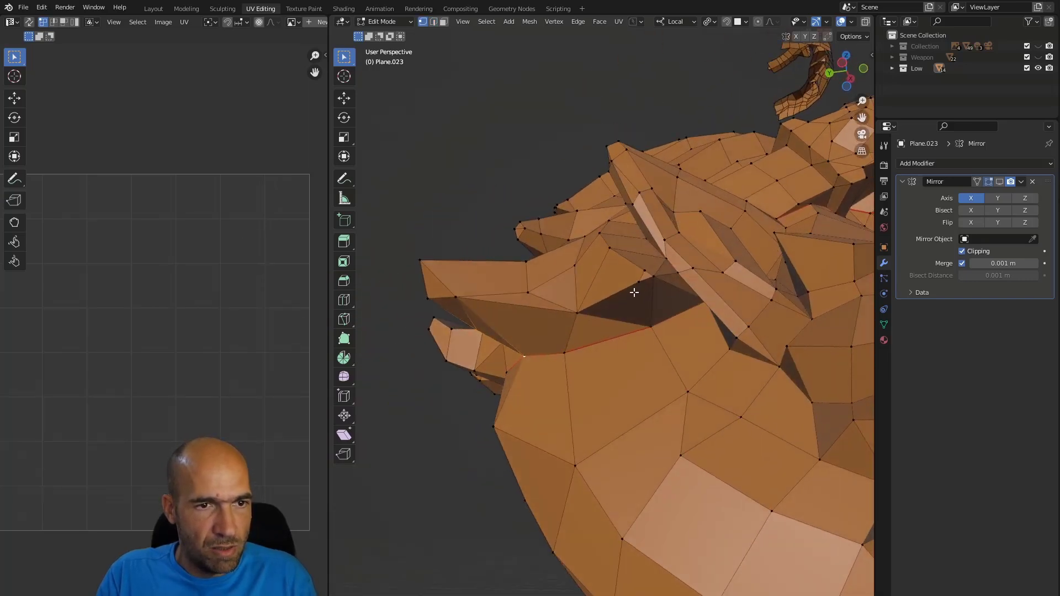
middle_click_drag(669, 325, 742, 340)
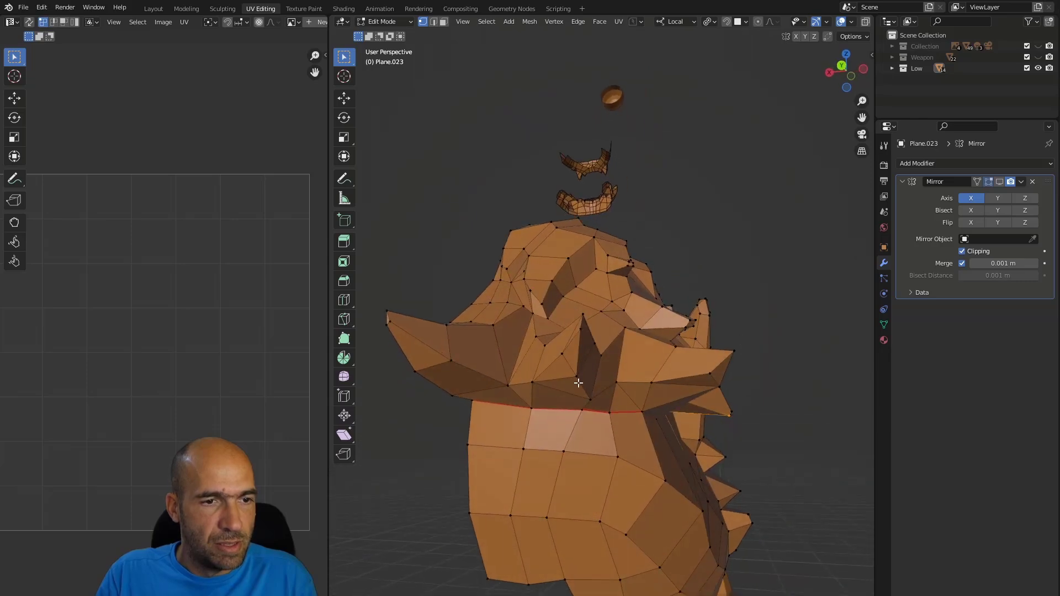
middle_click_drag(585, 315, 579, 326)
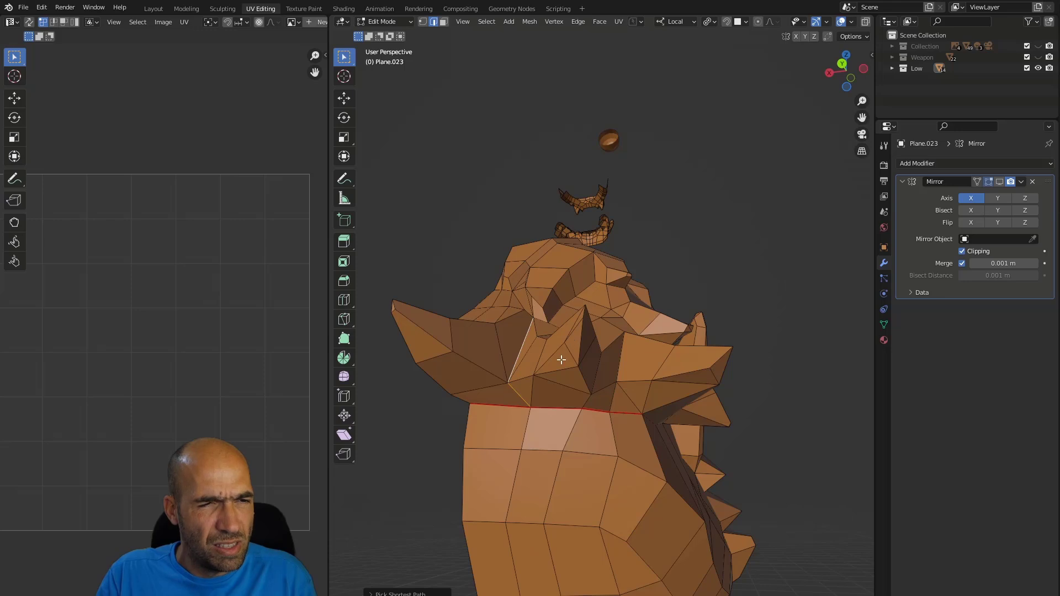
middle_click_drag(586, 334, 613, 357)
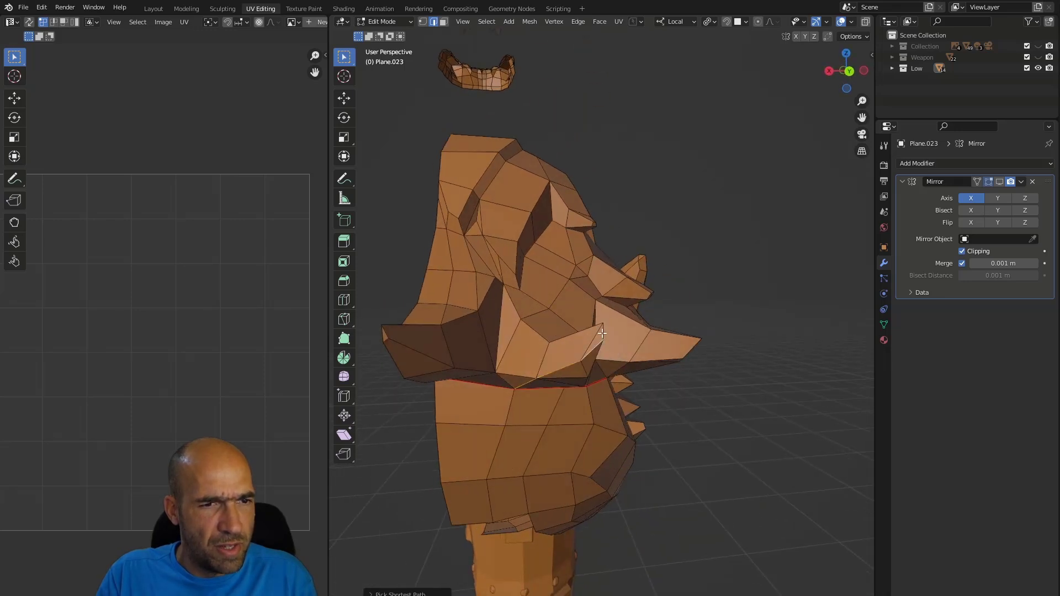
right_click(635, 333)
left_click(634, 335)
middle_click_drag(634, 335, 684, 238)
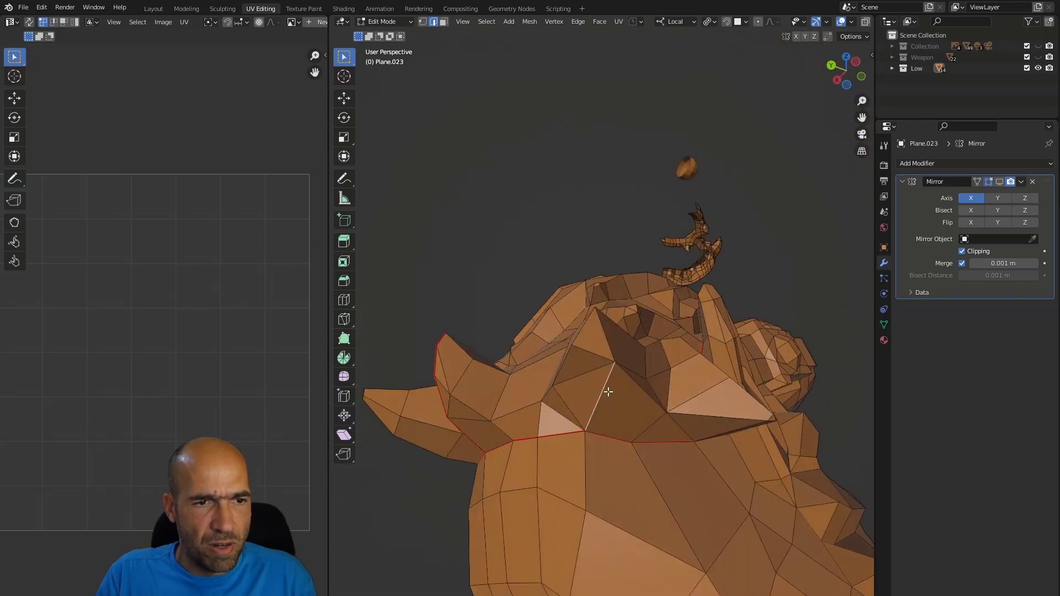
Mark a seam from the back-of-head seam up the underside of the hair tuft behind the ear
left_click(608, 339, "ctrl")
middle_click_drag(608, 339, 558, 342)
right_click(595, 338)
left_click(595, 339)
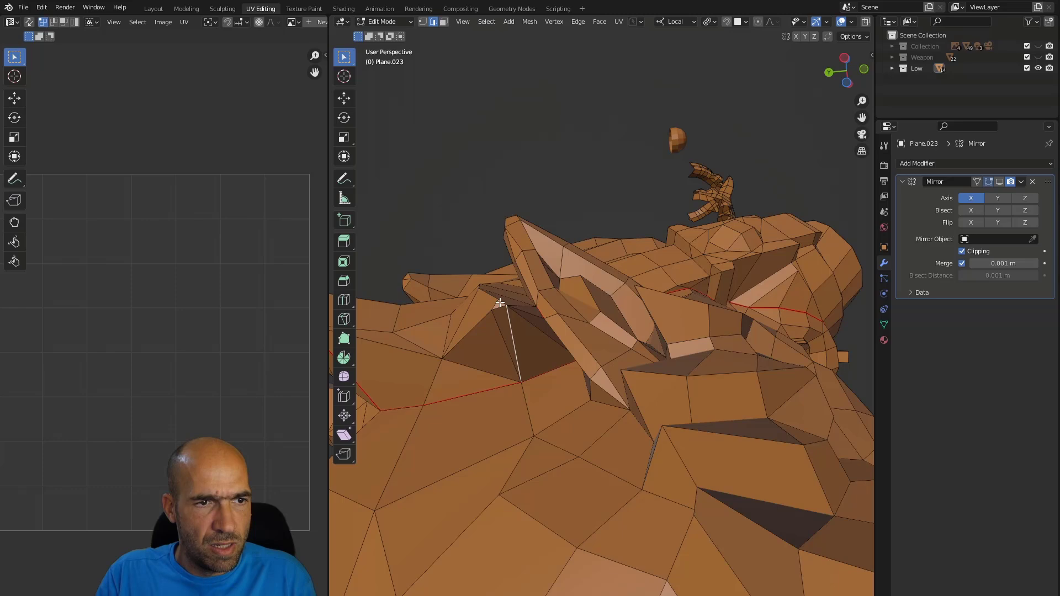
middle_click_drag(514, 298, 605, 361)
right_click(555, 349)
left_click(555, 349)
Unwrap the entire head mesh with the added hair tuft seams
key("a")
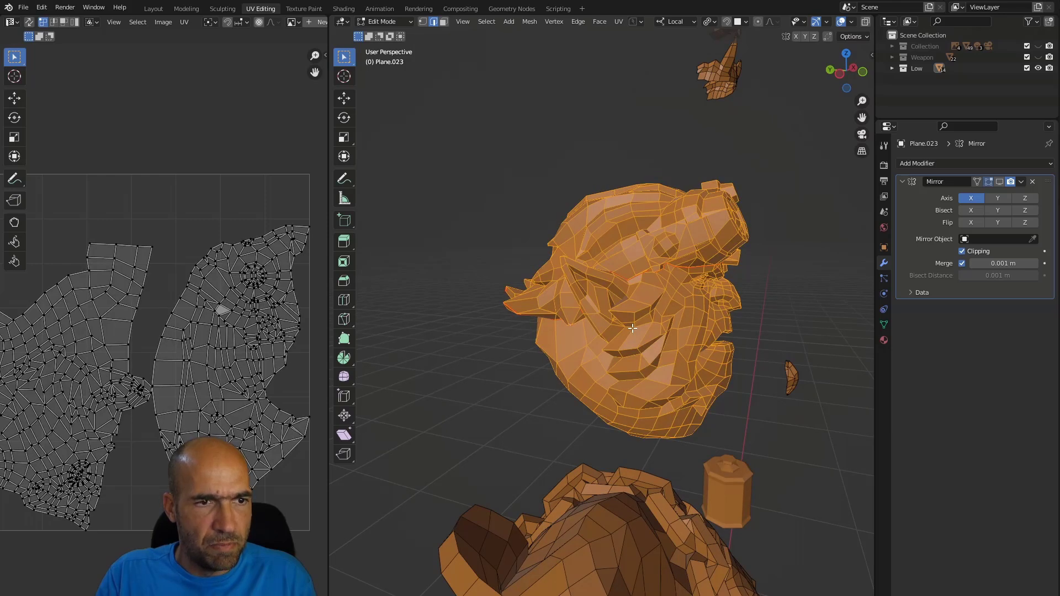
key("u")
left_click(631, 328)
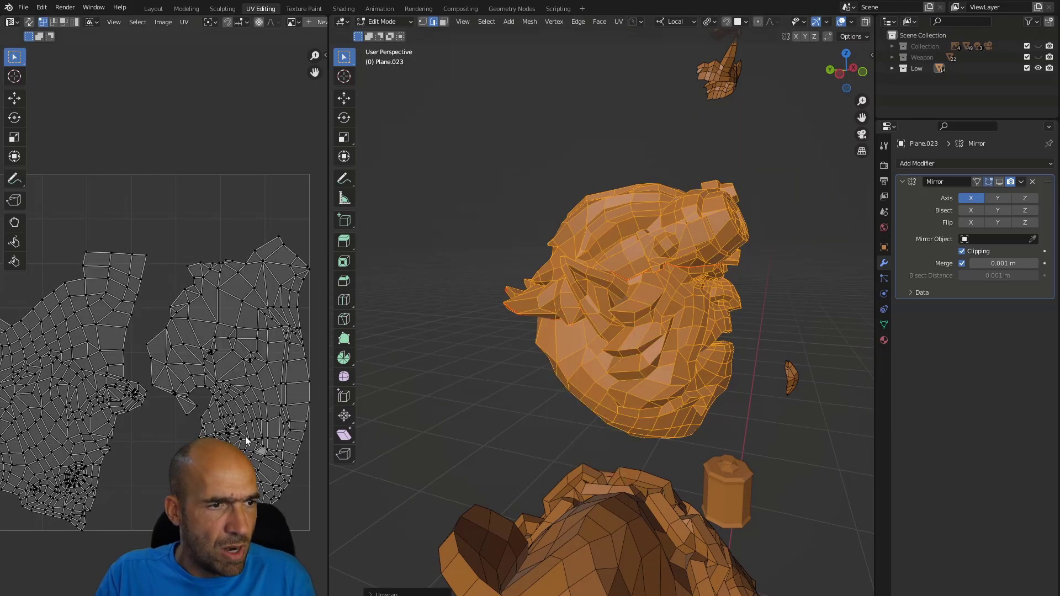
Examine the unwrapped islands up close for stretched or pinched areas and compare them with the head's shape
scroll(72, 322, "up", 5)
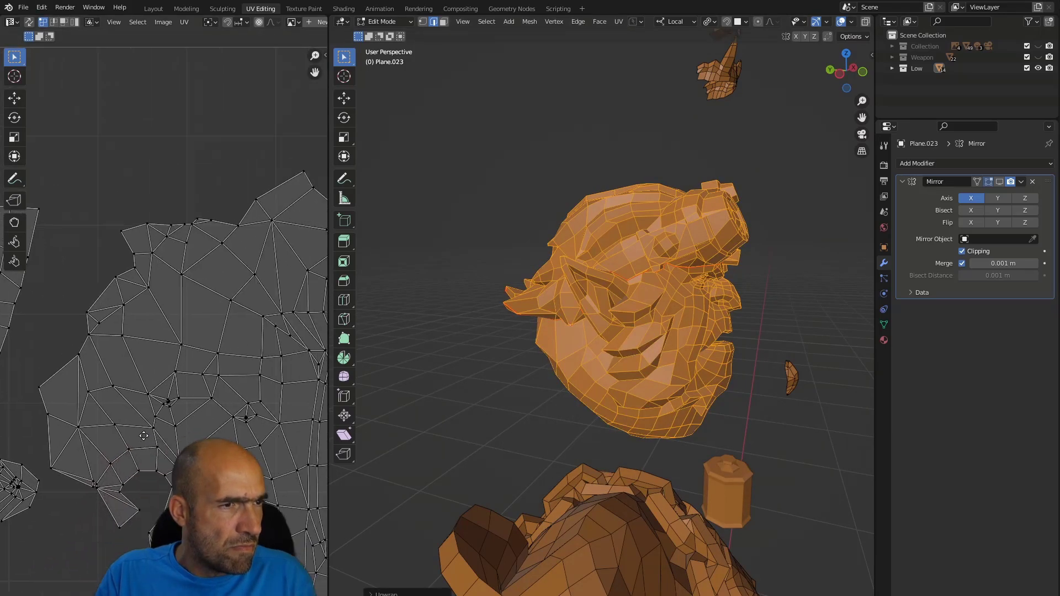
middle_click_drag(71, 322, 141, 223)
scroll(193, 388, "up", 2)
middle_click_drag(192, 389, 207, 426)
key("Home")
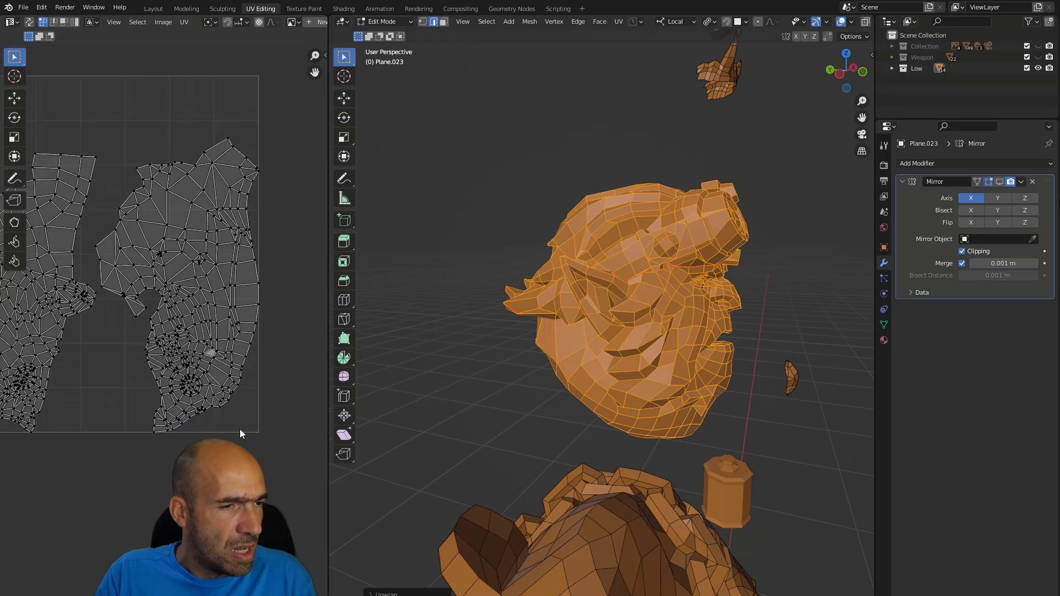
scroll(239, 429, "up", 3)
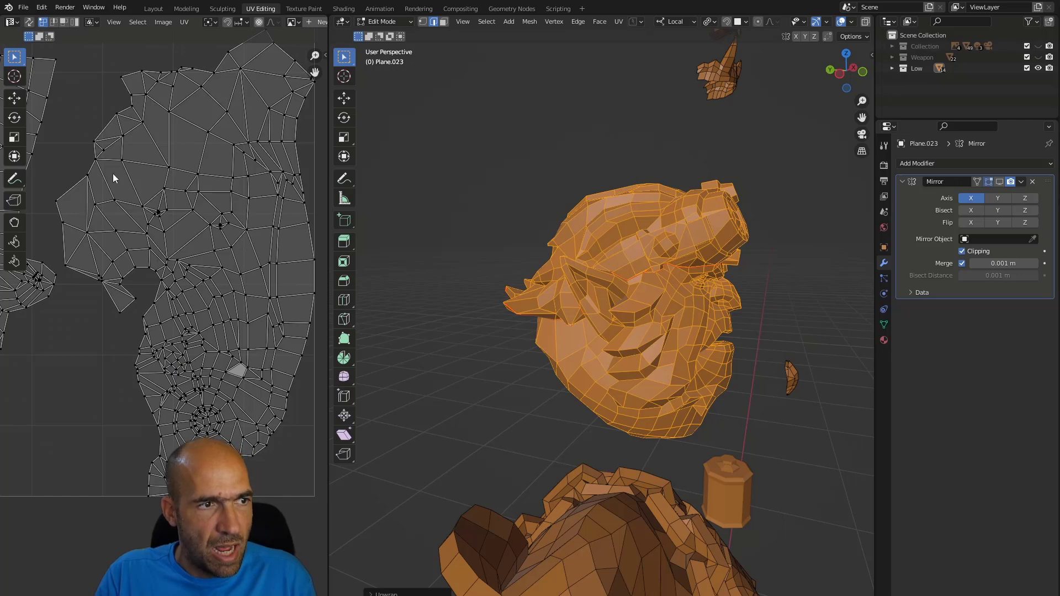
scroll(153, 204, "up", 4)
scroll(176, 362, "up", 10)
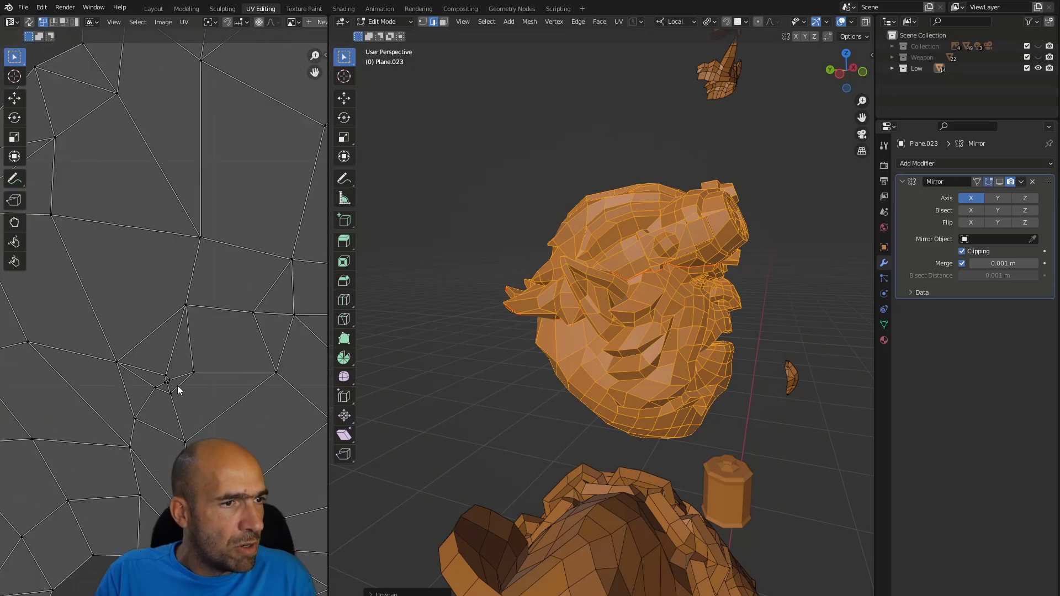
scroll(150, 351, "down", 8)
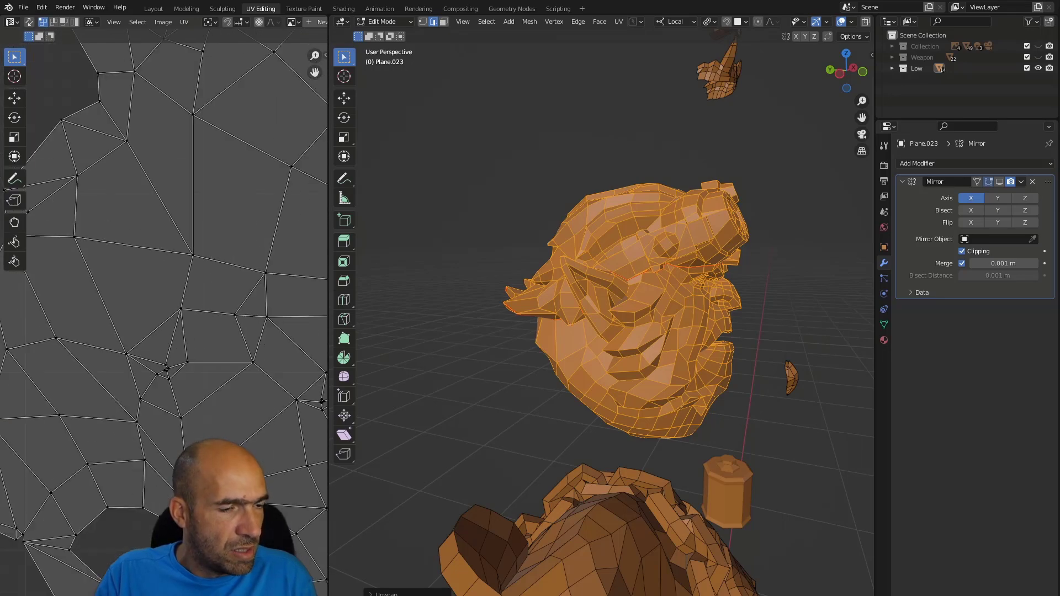
scroll(150, 351, "up", 3)
middle_click_drag(585, 287, 701, 304)
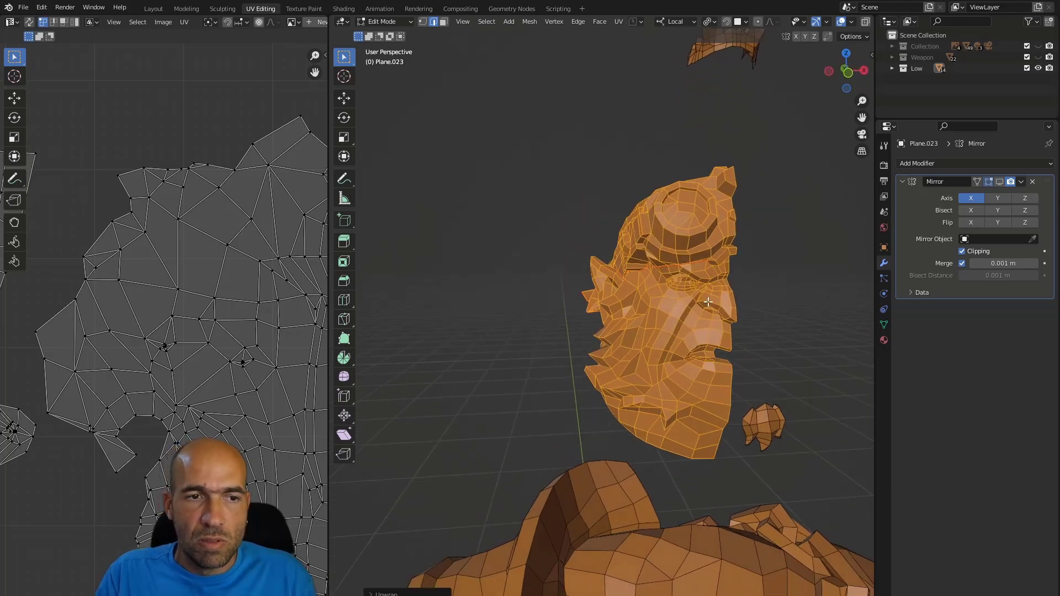
scroll(168, 358, "down", 5)
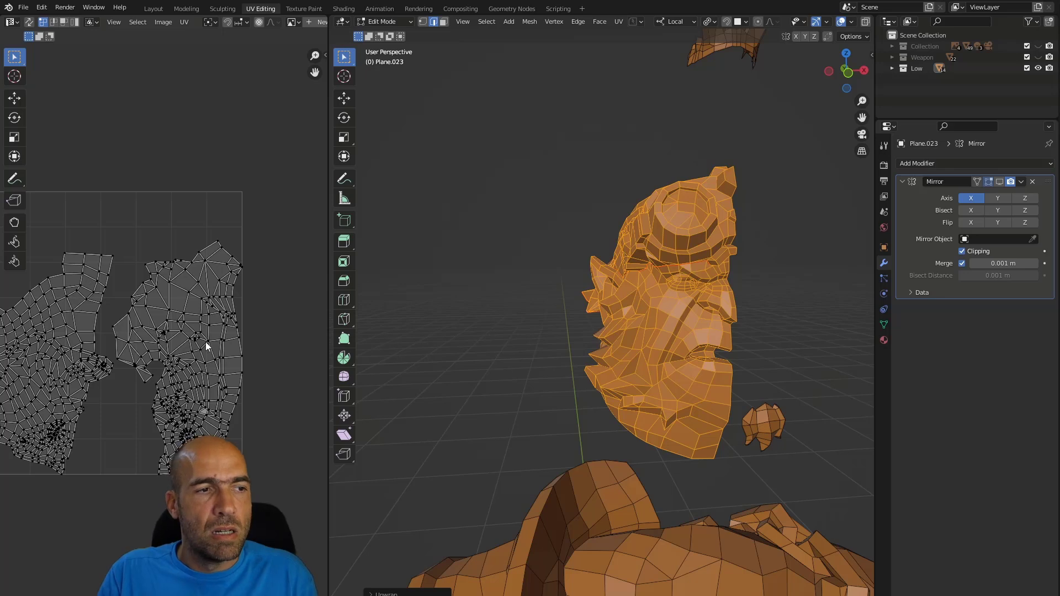
scroll(204, 342, "up", 2)
middle_click_drag(180, 362, 311, 241)
middle_click_drag(195, 320, 203, 308)
Mark seams along the edge loop around the inner eyelid and along the edges around the mouth opening
key("ctrl+KP_3")
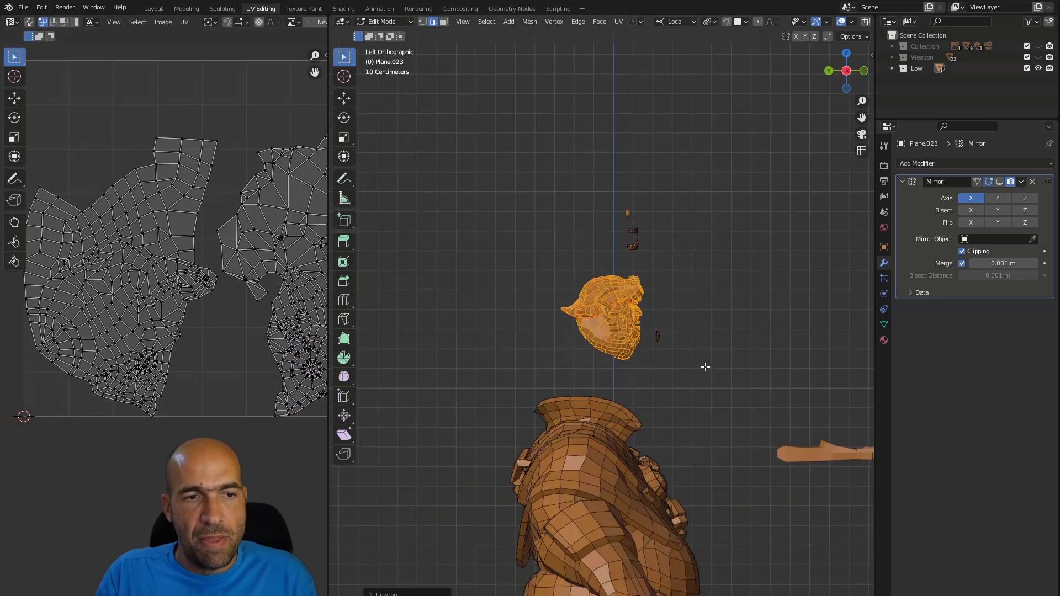
middle_click_drag(662, 377, 635, 286)
scroll(663, 319, "up", 4)
key("alt+a")
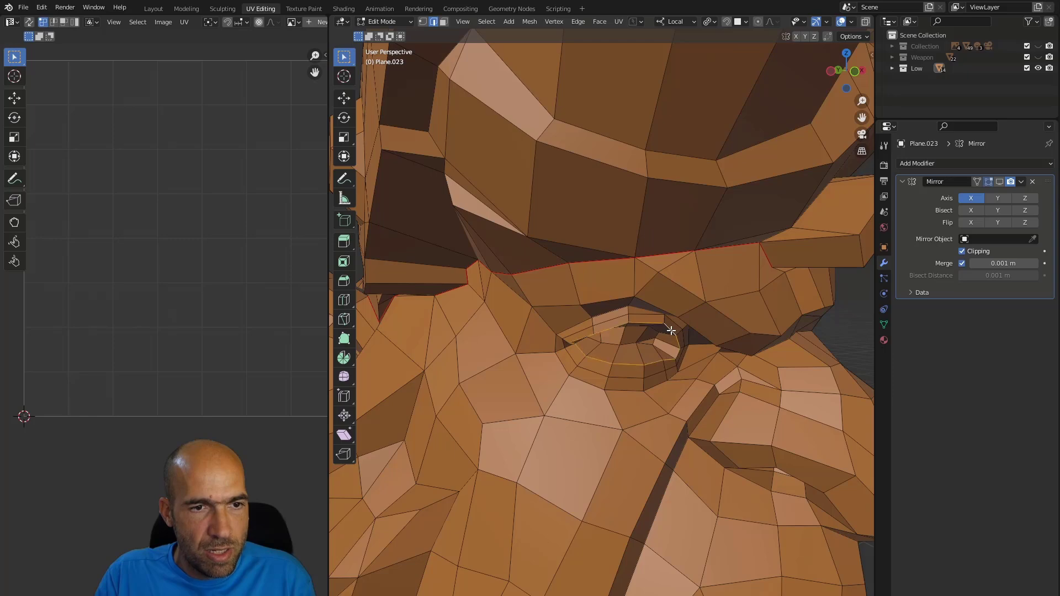
scroll(687, 342, "down", 4)
middle_click_drag(678, 363, 676, 384)
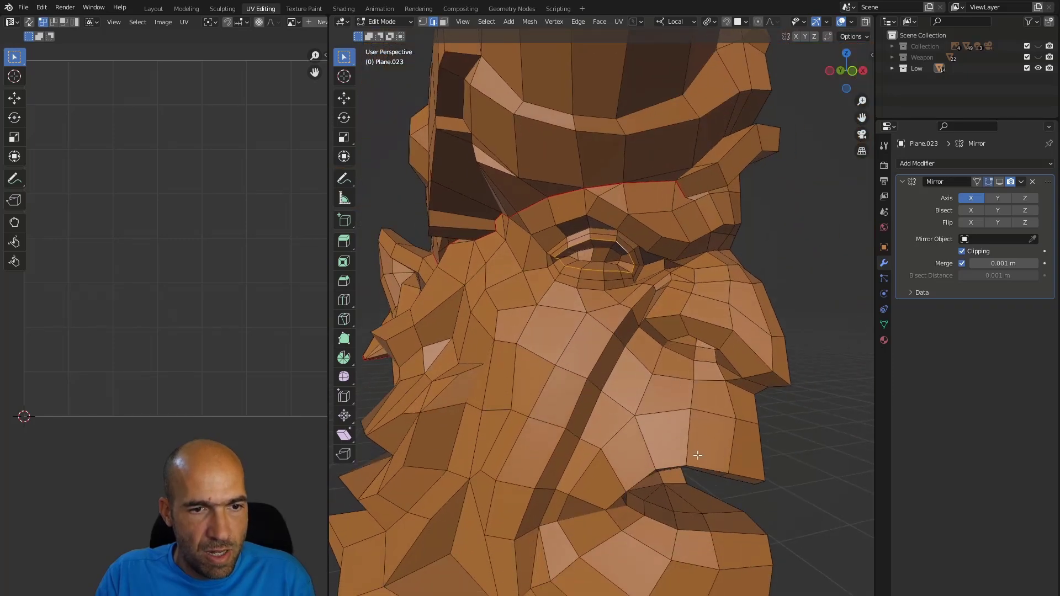
middle_click_drag(750, 465, 689, 440)
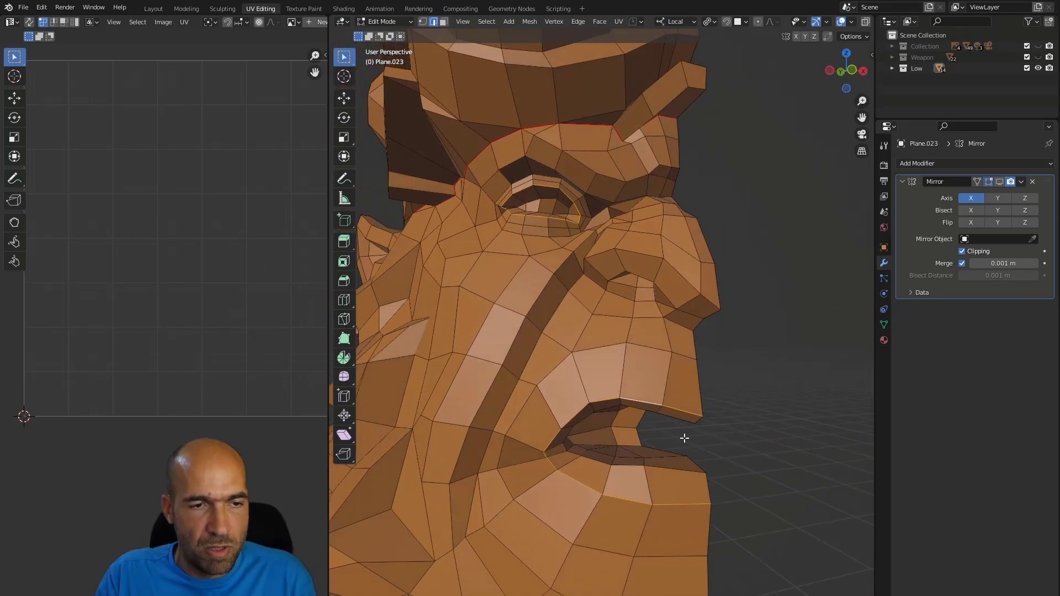
right_click(677, 435)
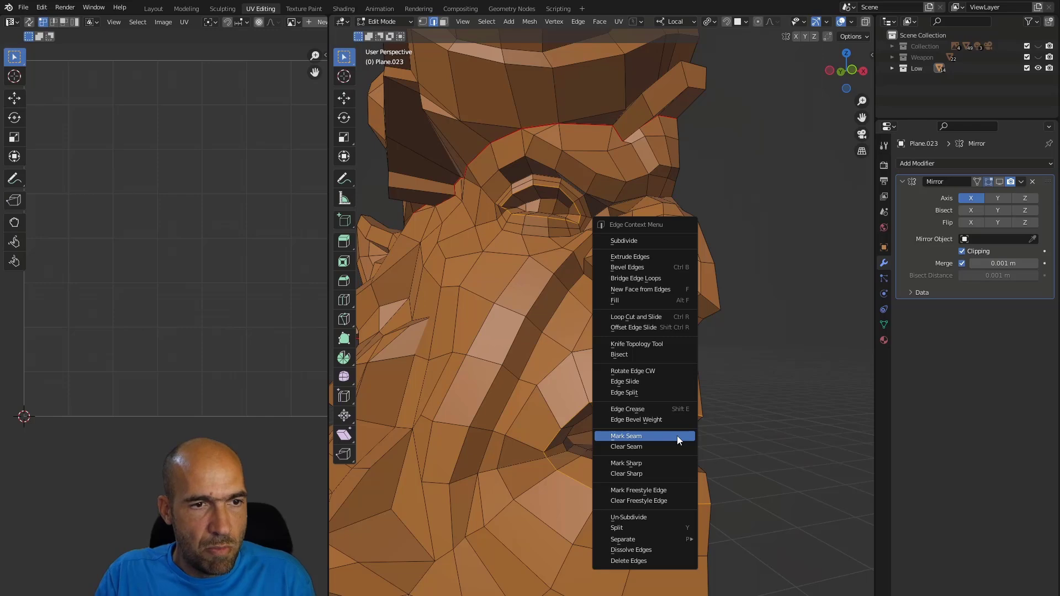
left_click(676, 436)
Mark a seam from the back-of-head seam below the ear, down along the base of the beard tufts to the underside of the chin
middle_click_drag(674, 433, 747, 406)
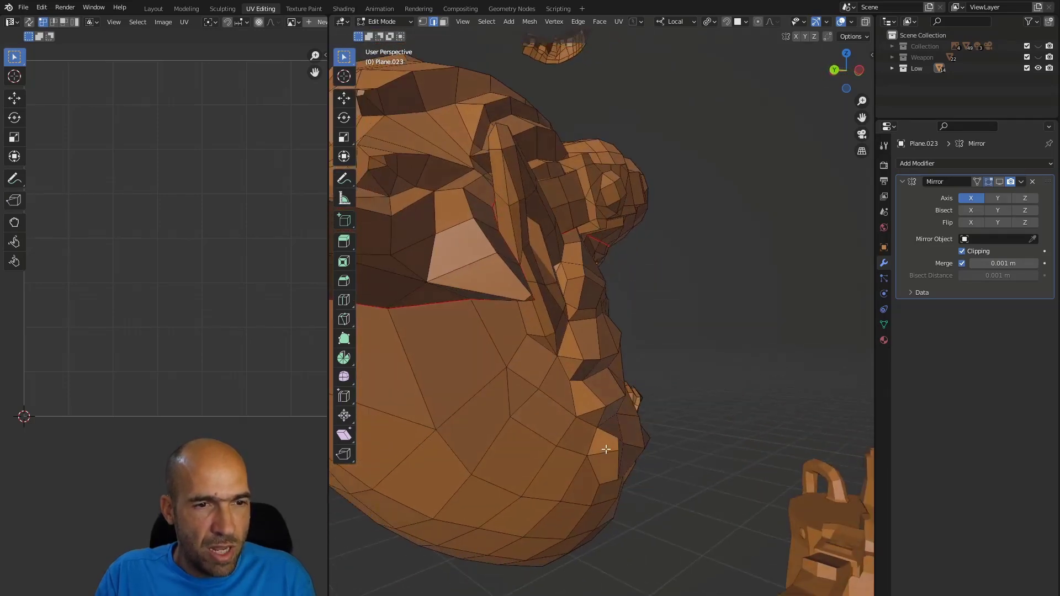
middle_click_drag(572, 390, 541, 282)
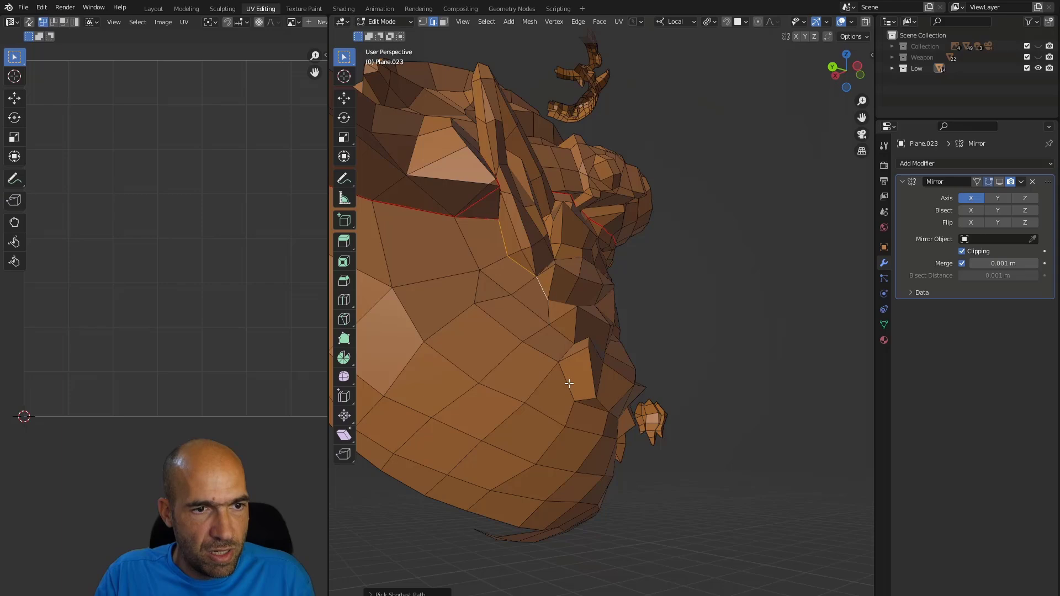
middle_click_drag(607, 410, 564, 368)
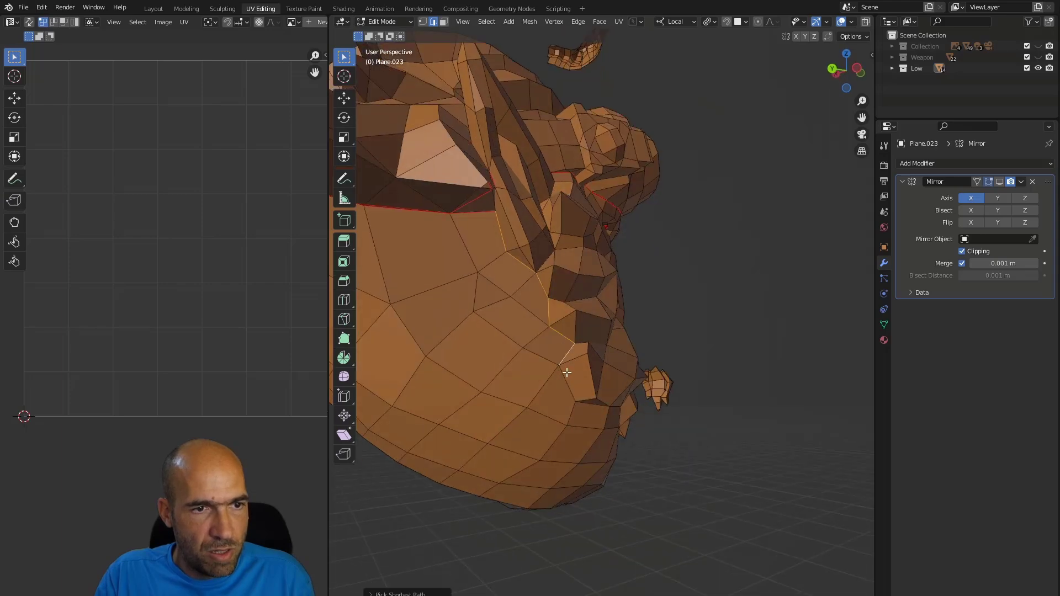
mouse_move(590, 406)
middle_mouse_down()
mouse_move(608, 408)
mouse_move(568, 420)
mouse_move(524, 465)
mouse_move(588, 416)
middle_mouse_up()
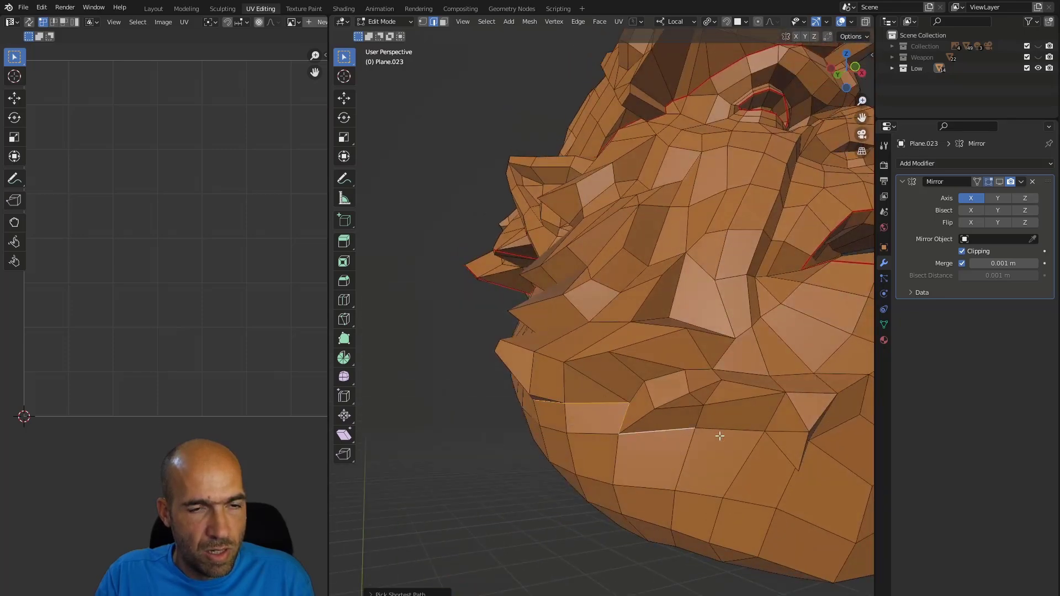
middle_click_drag(659, 431, 698, 427)
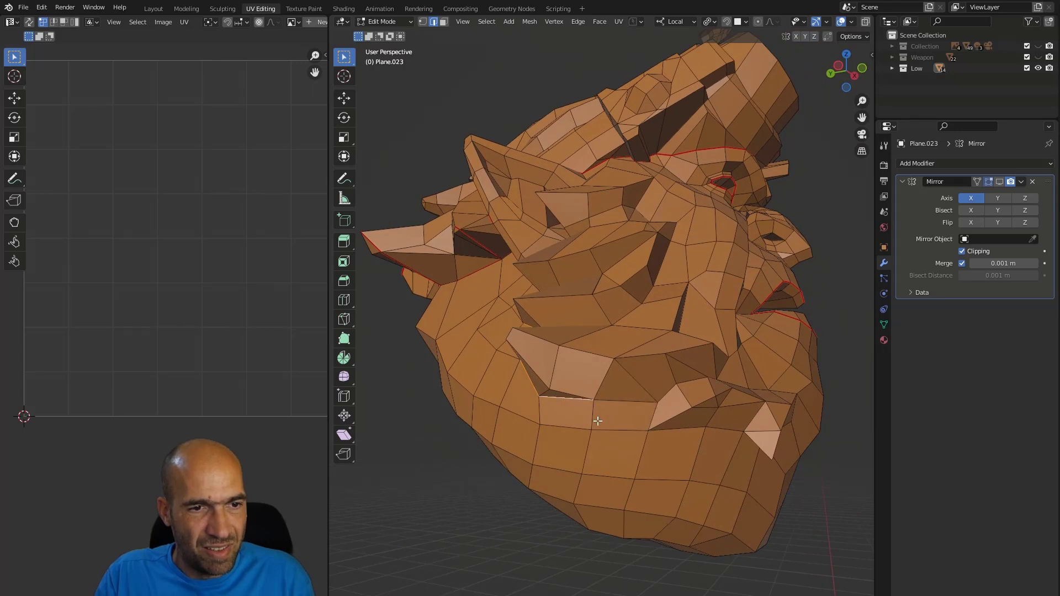
middle_click_drag(575, 513, 608, 486)
middle_click_drag(571, 521, 632, 493)
right_click(632, 492)
left_click(605, 478)
Mark short seams under the beard tufts branching off the jaw seam, plus the edge path rising from it toward the ear
scroll(716, 439, "down", 3)
middle_click_drag(717, 439, 660, 374)
scroll(771, 372, "up", 3)
left_click(574, 356)
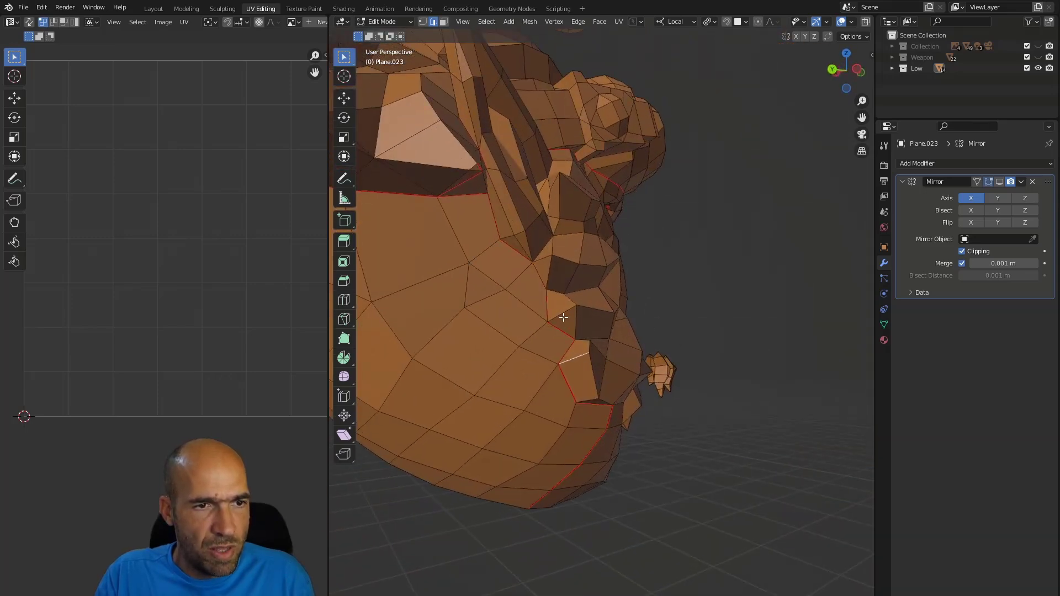
middle_click_drag(574, 229, 554, 175)
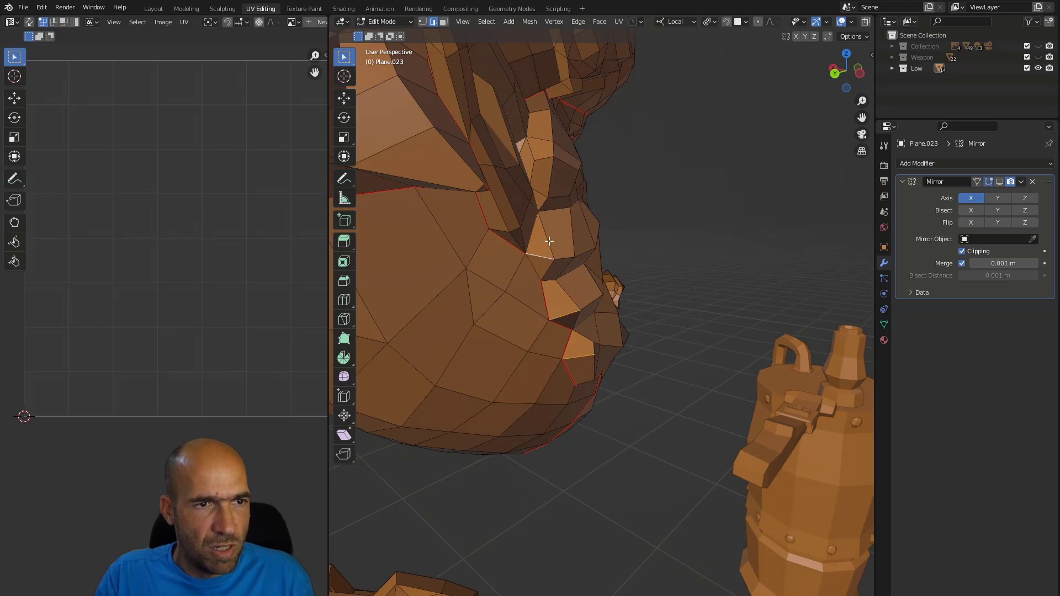
middle_click_drag(537, 168, 576, 173)
scroll(575, 173, "up", 5)
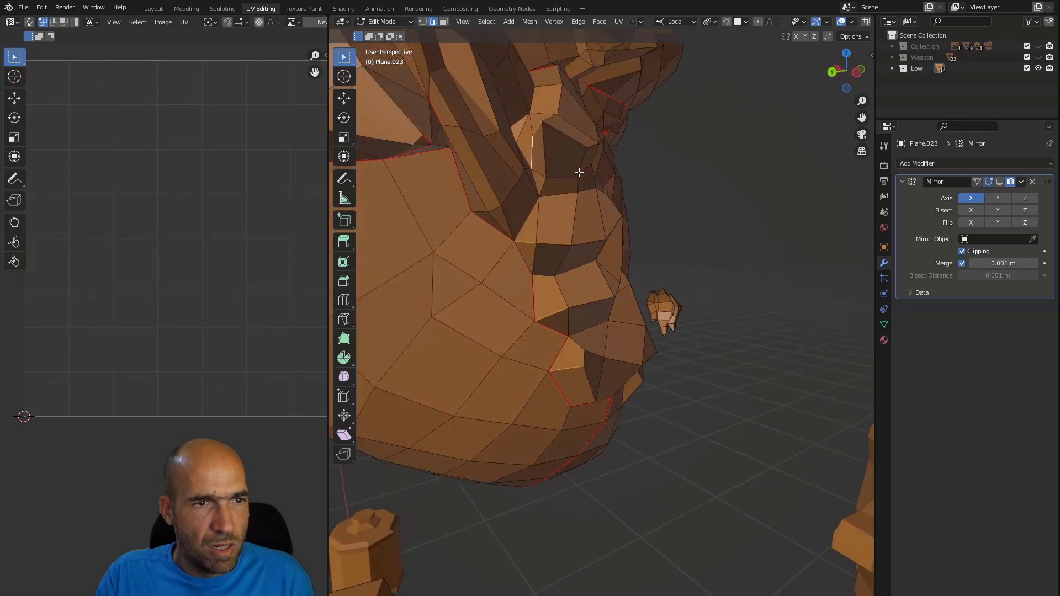
mouse_move(520, 215)
middle_mouse_down()
mouse_move(540, 208)
mouse_move(510, 220)
middle_mouse_up()
left_click(496, 231, "ctrl")
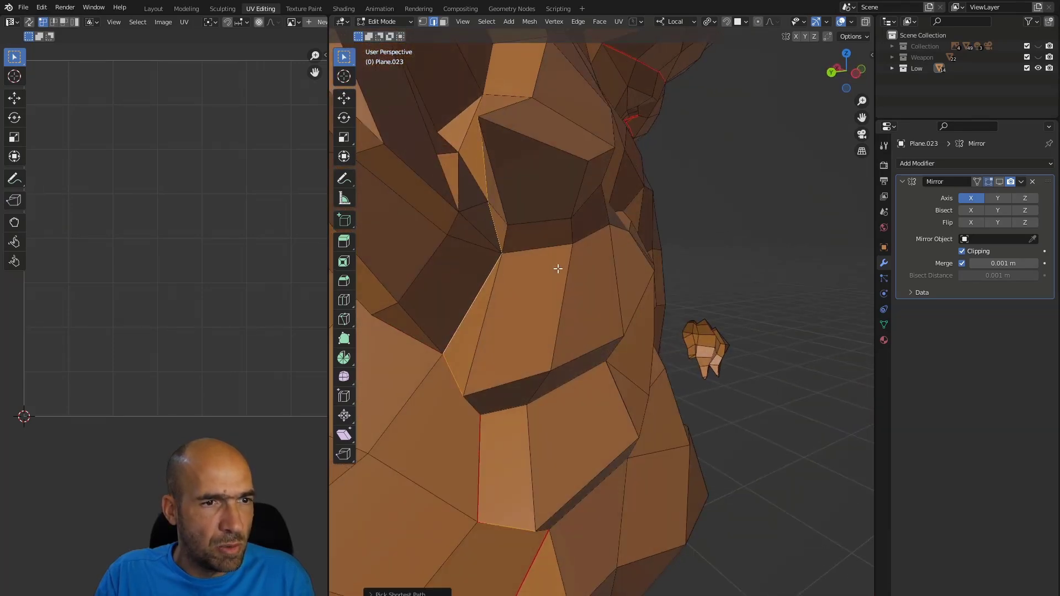
scroll(552, 268, "down", 5)
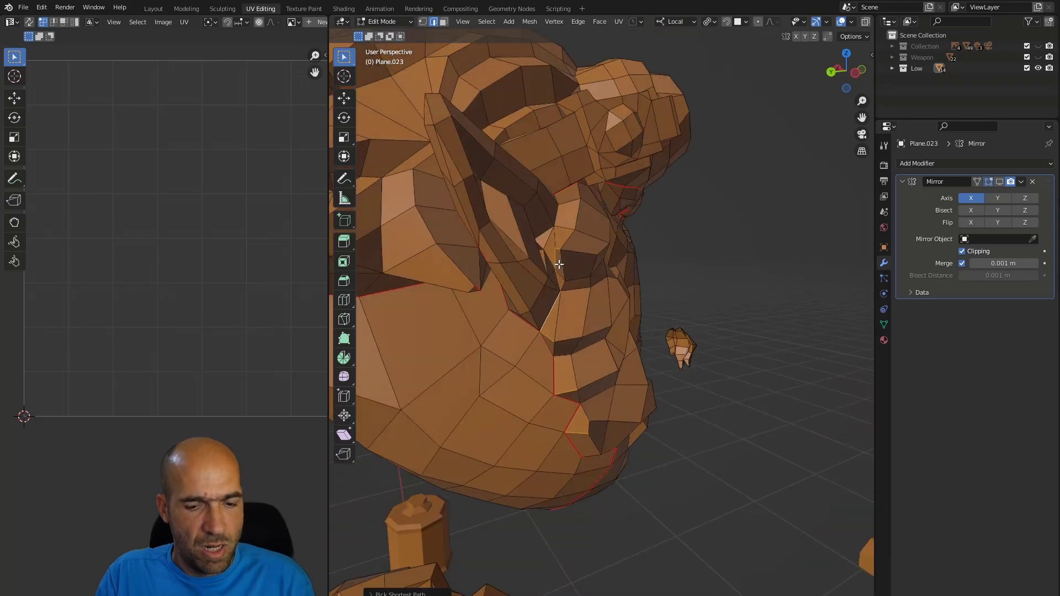
key("u")
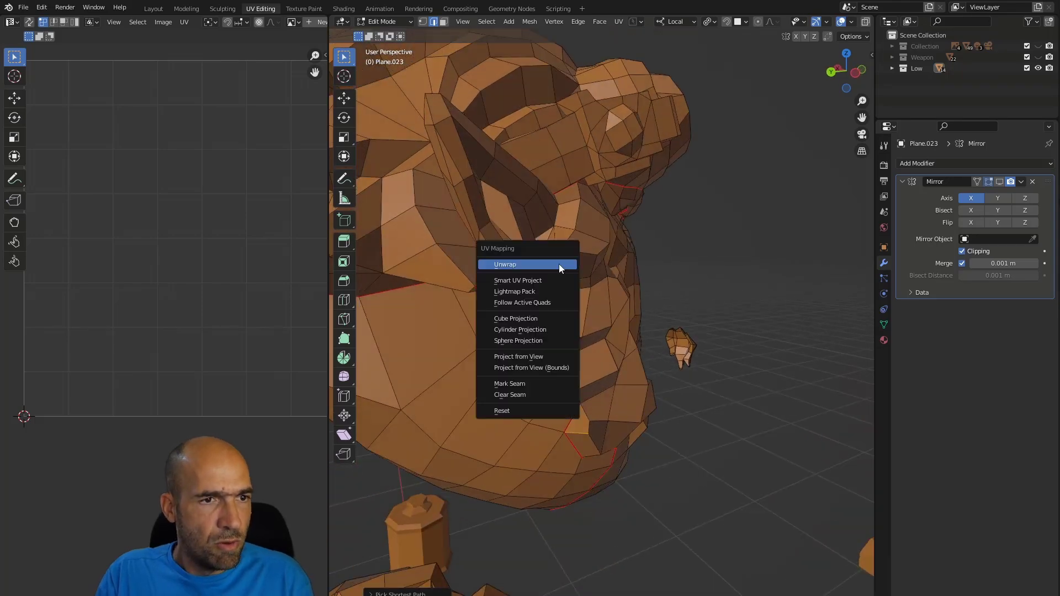
left_click(541, 393)
Mark a seam along the back edge of the pointed ear up to its tip
middle_click_drag(645, 314, 769, 344)
scroll(528, 324, "down", 2)
middle_click_drag(655, 325, 545, 282)
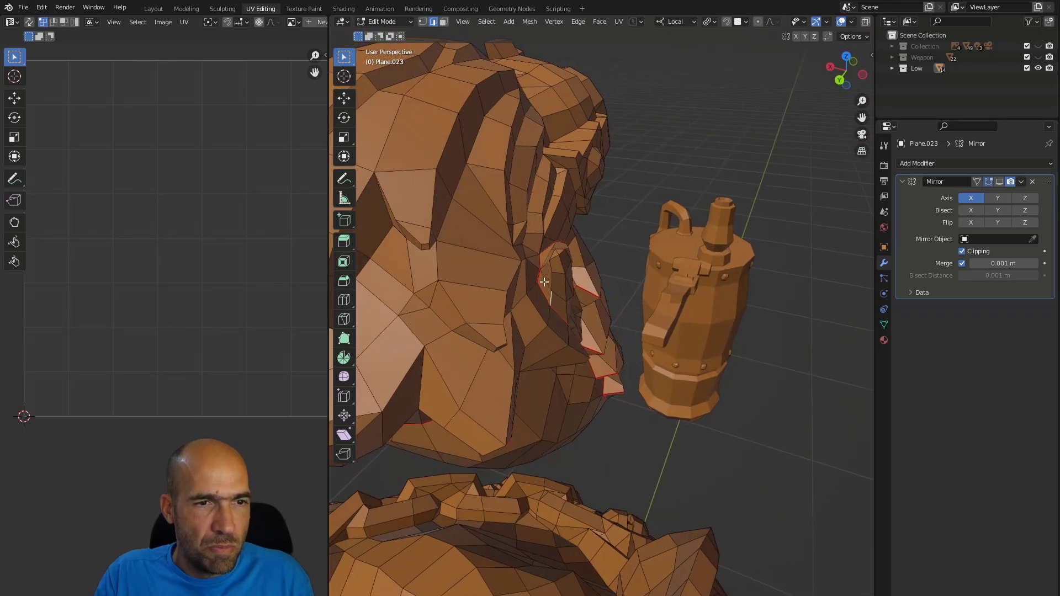
left_click(557, 252, "ctrl")
right_click(587, 263)
left_click(588, 267)
Unwrap the entire head mesh with the new jaw, ear, eye and mouth seams and inspect the face island up close
middle_click_drag(587, 267, 509, 254)
scroll(509, 254, "down", 8)
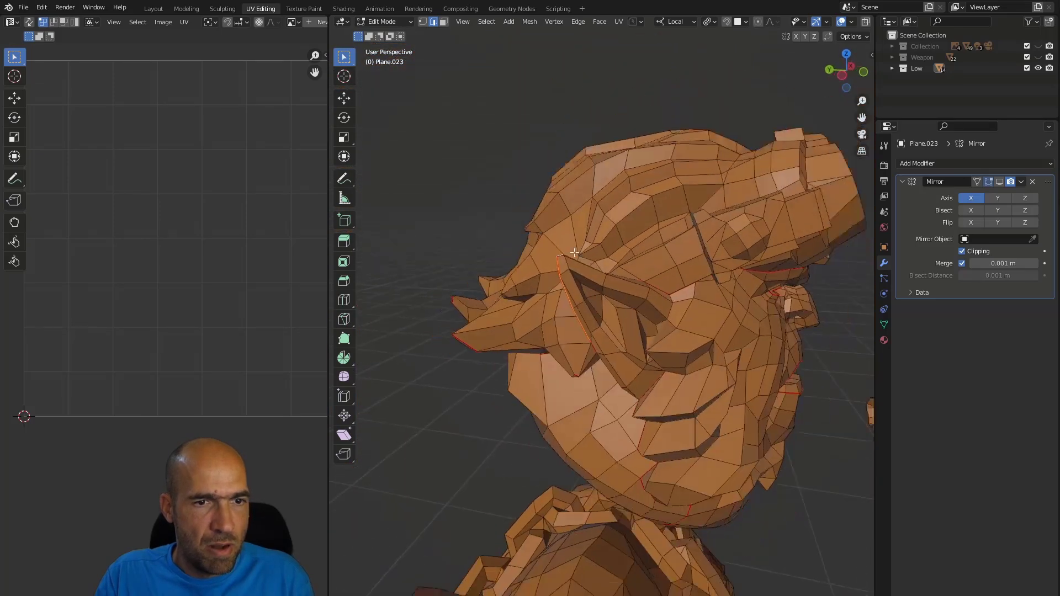
key("a")
right_click(572, 280)
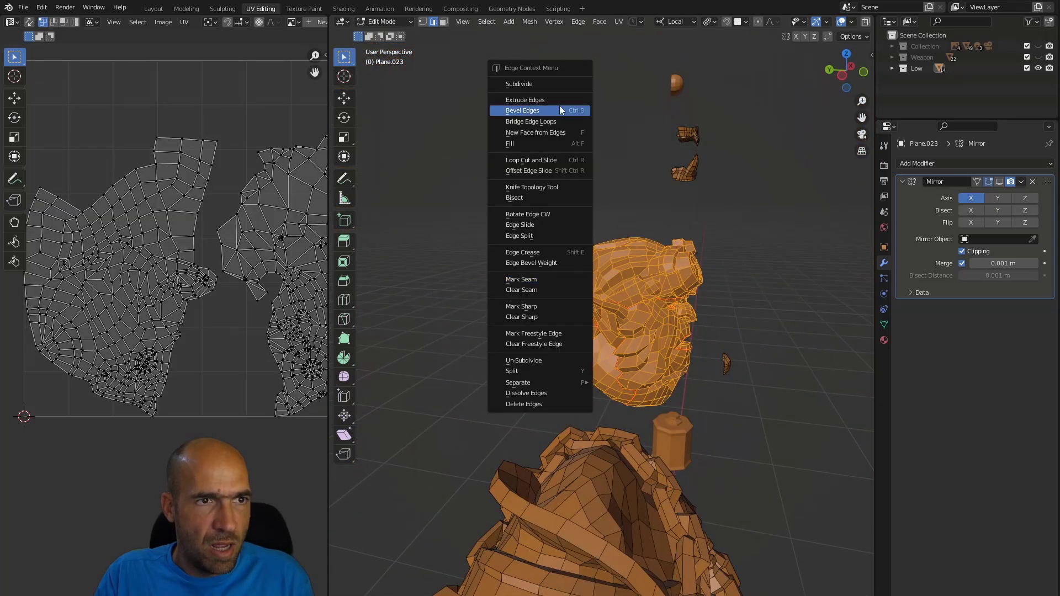
key("Escape")
key("u")
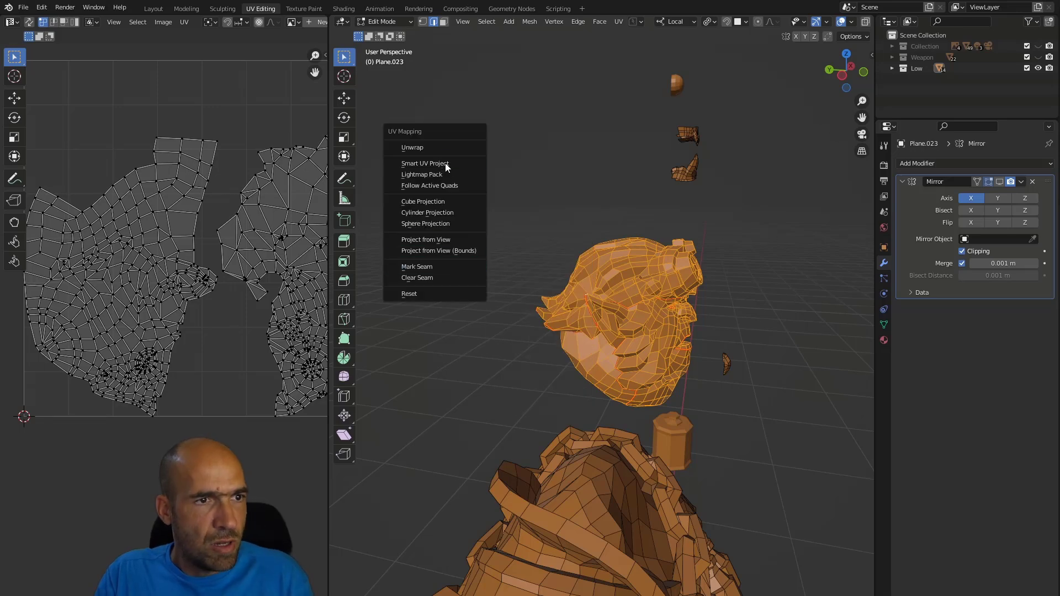
left_click(442, 147)
scroll(213, 366, "up", 2)
middle_click_drag(240, 366, 180, 411)
scroll(184, 387, "down", 3)
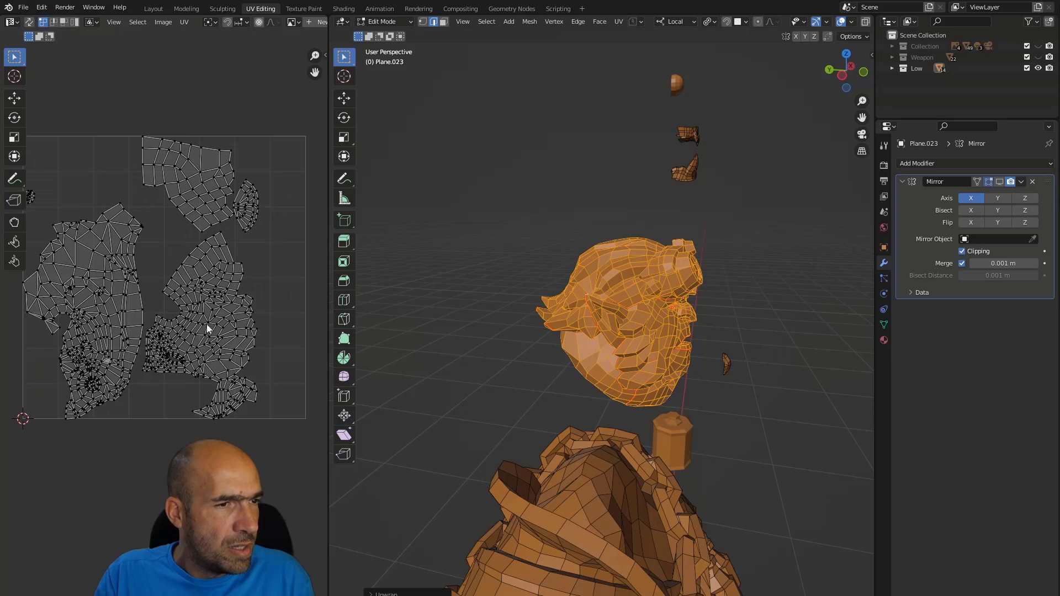
scroll(209, 326, "up", 2)
scroll(168, 354, "up", 2)
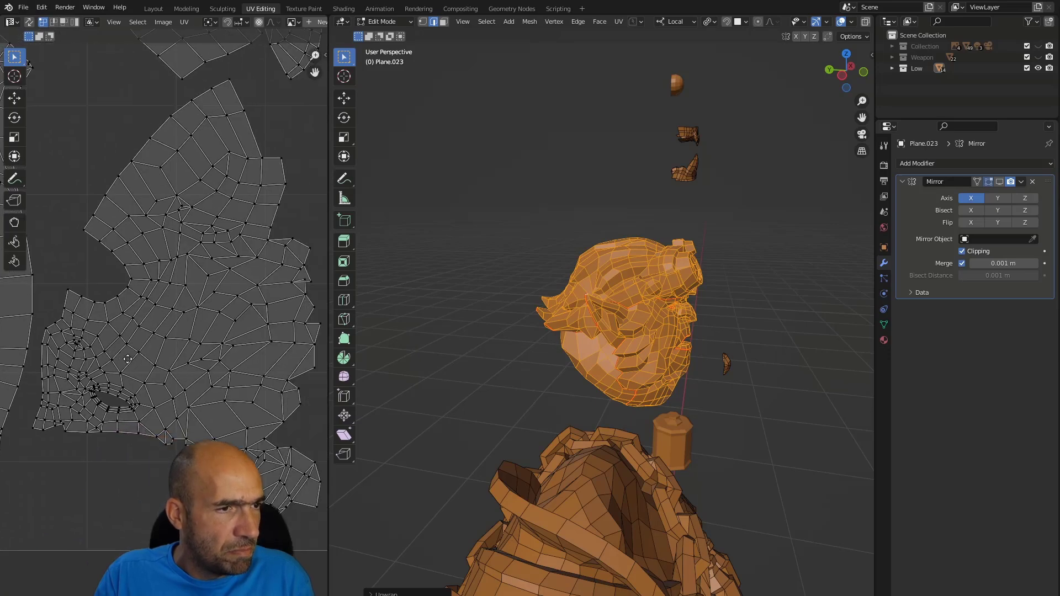
middle_click_drag(161, 353, 96, 355)
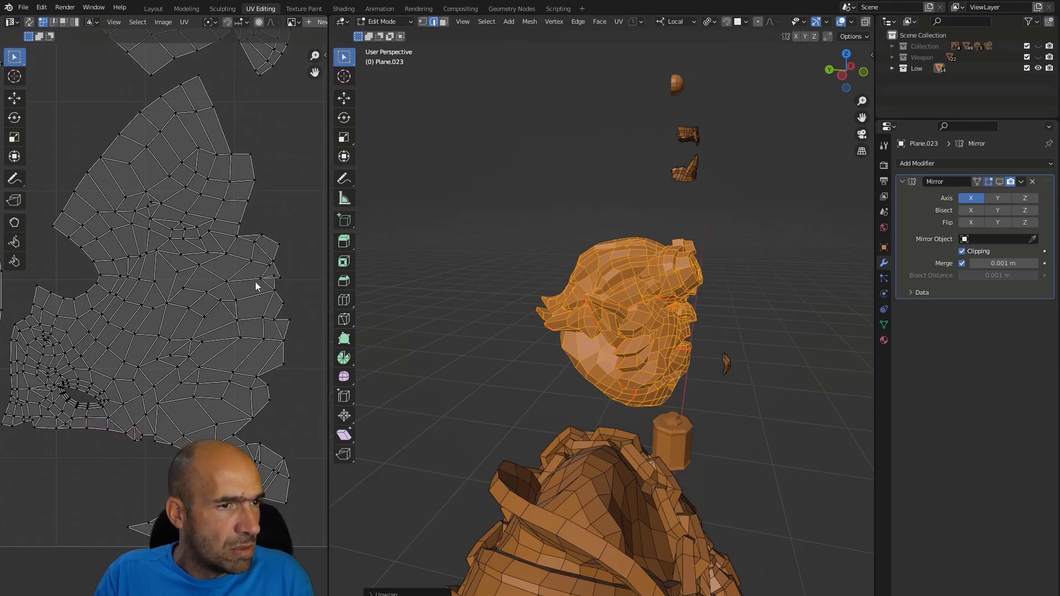
Activate the Grab sculpt tool beside the face island's outer edge and switch the UV selection to faces
scroll(268, 291, "up", 1)
middle_click_drag(271, 293, 212, 205)
scroll(210, 205, "up", 1)
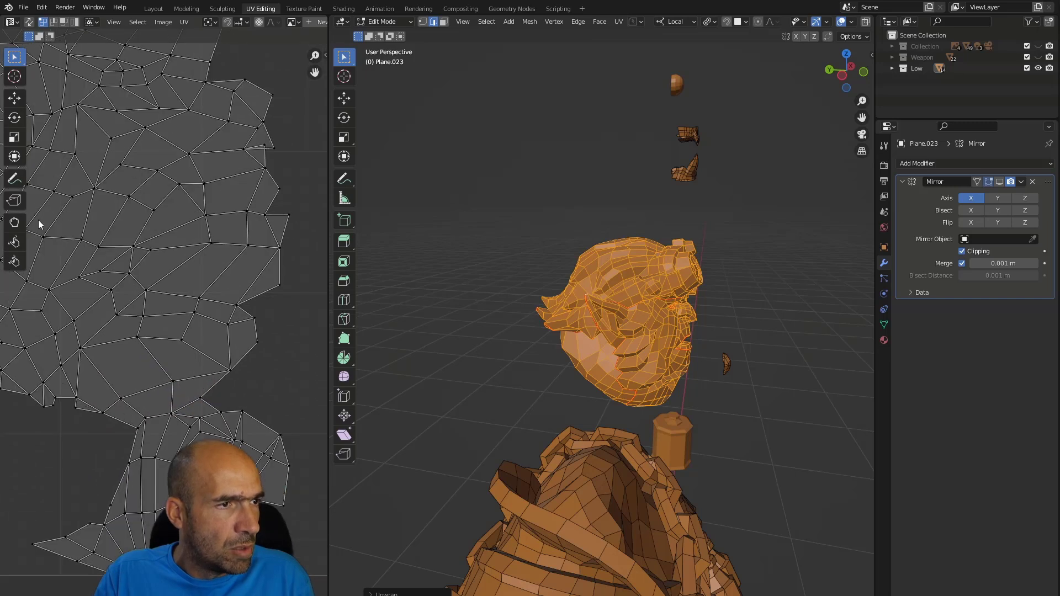
left_click(16, 224)
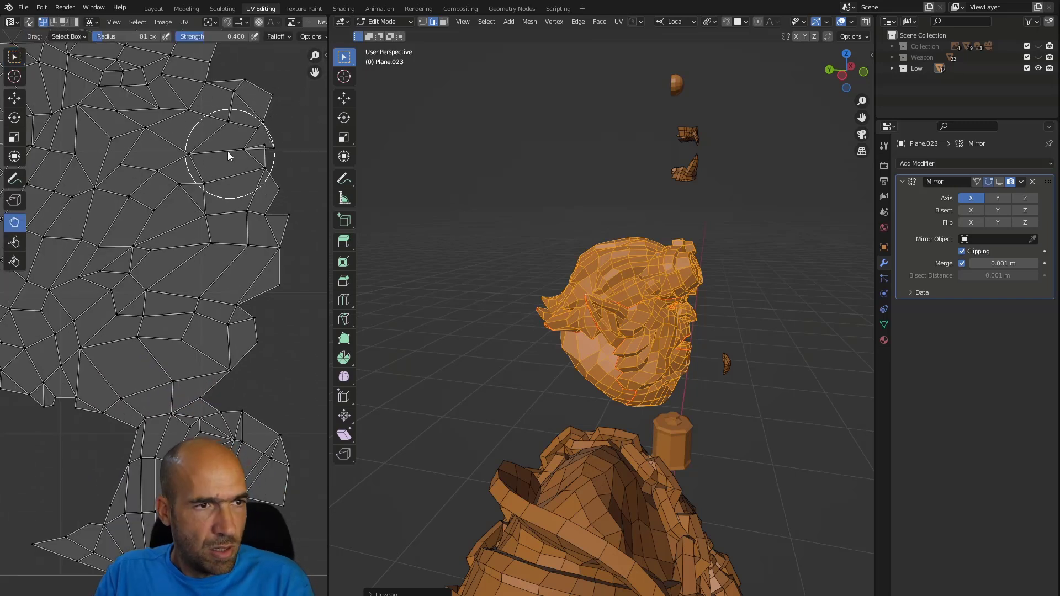
key("3")
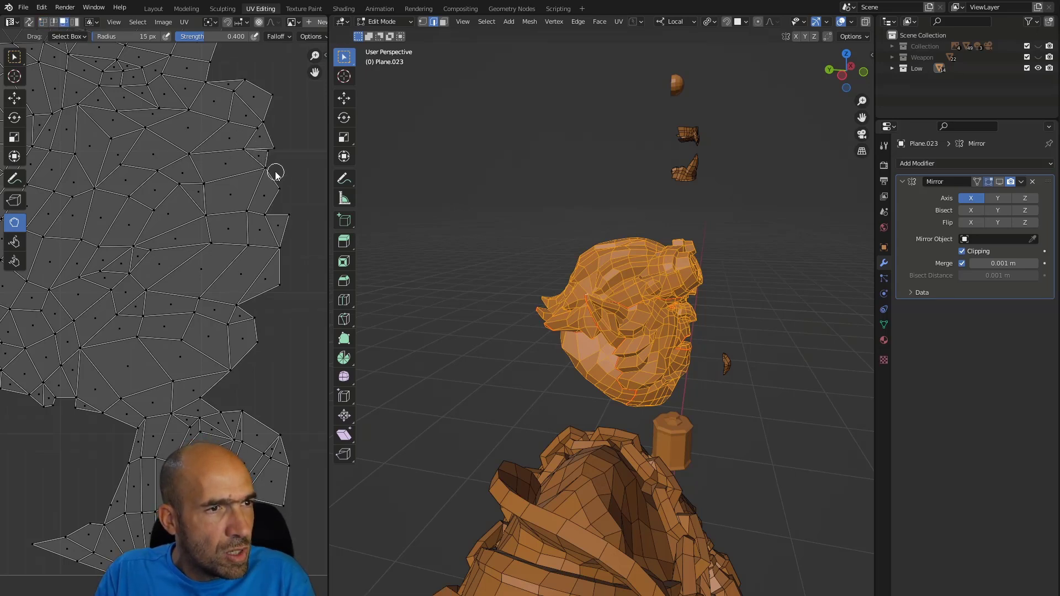
Examine the head's UV islands one after another, from the large face and scalp pieces to the small round one
middle_click_drag(254, 370, 219, 398)
middle_click_drag(191, 207, 196, 419)
scroll(193, 309, "down", 2)
scroll(180, 340, "up", 6)
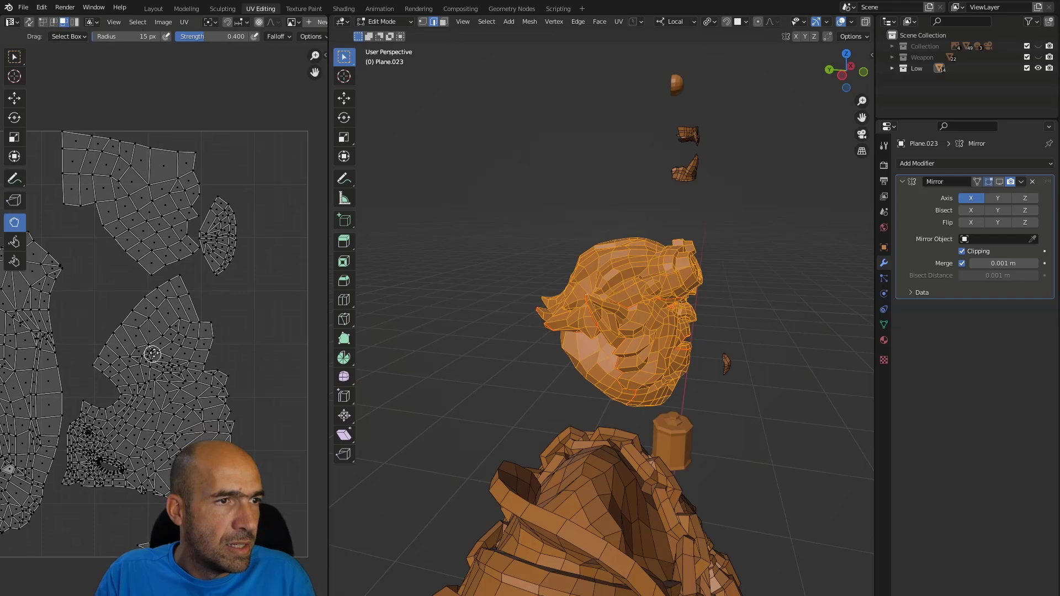
middle_click_drag(150, 357, 247, 320)
middle_click_drag(174, 318, 235, 187)
scroll(237, 165, "down", 3)
scroll(218, 336, "up", 6)
scroll(181, 400, "down", 5)
middle_click_drag(135, 222, 247, 174)
scroll(221, 235, "up", 2)
mouse_move(303, 247)
middle_mouse_down()
mouse_move(204, 331)
mouse_move(167, 214)
middle_mouse_up()
middle_click_drag(191, 393, 193, 275, "ctrl")
middle_click_drag(160, 402, 157, 325, "ctrl")
middle_click_drag(148, 421, 161, 401)
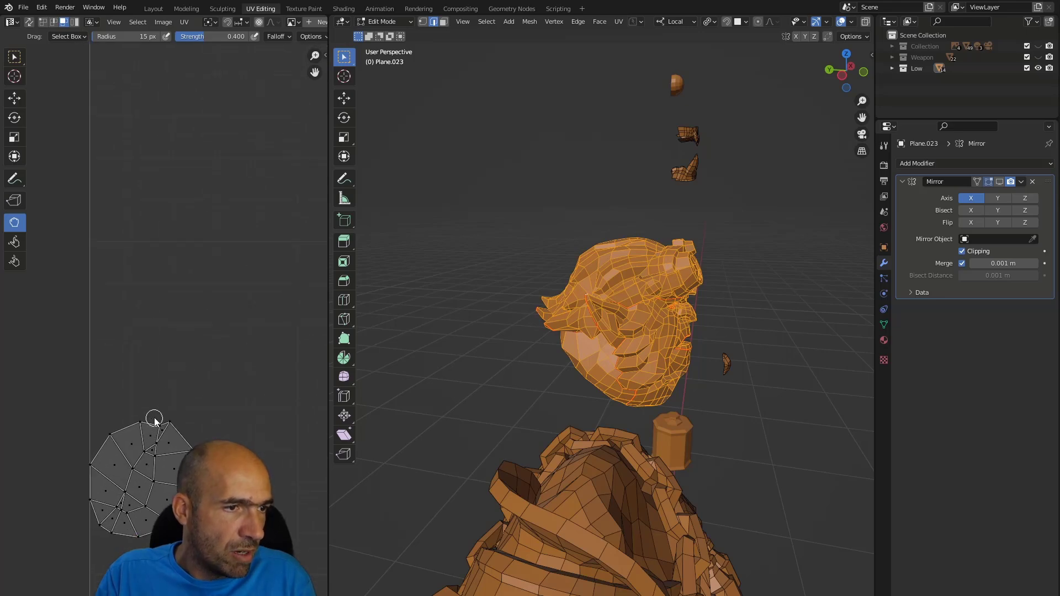
Turn on UV sync selection and select the small round UV island to locate its faces on the head
middle_click_drag(486, 381, 477, 341)
middle_click_drag(481, 340, 447, 415, "ctrl")
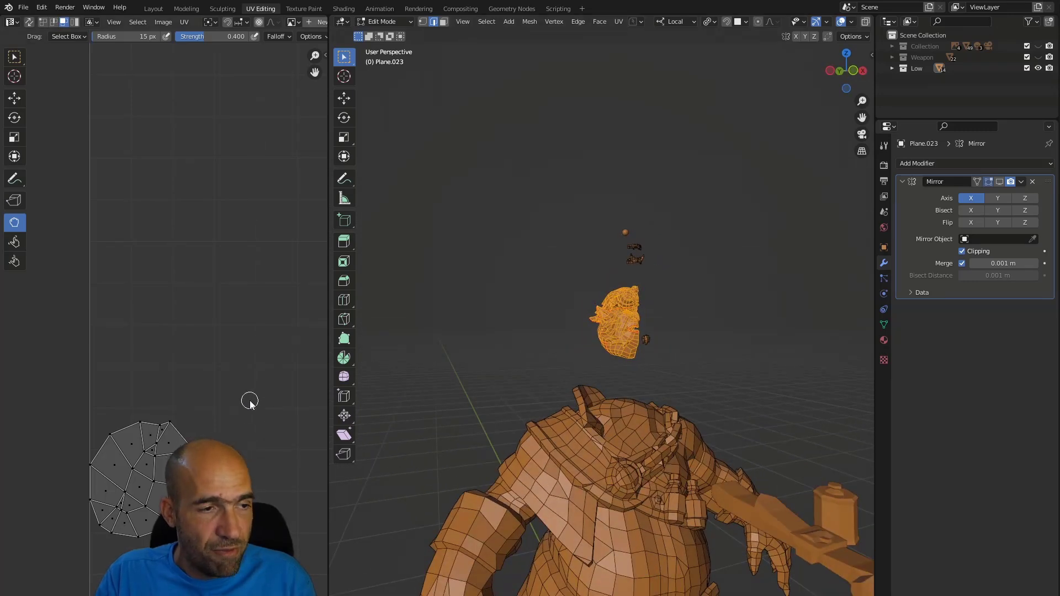
key("w")
left_click_drag(237, 312, 90, 547)
middle_click_drag(586, 424, 457, 329, "ctrl")
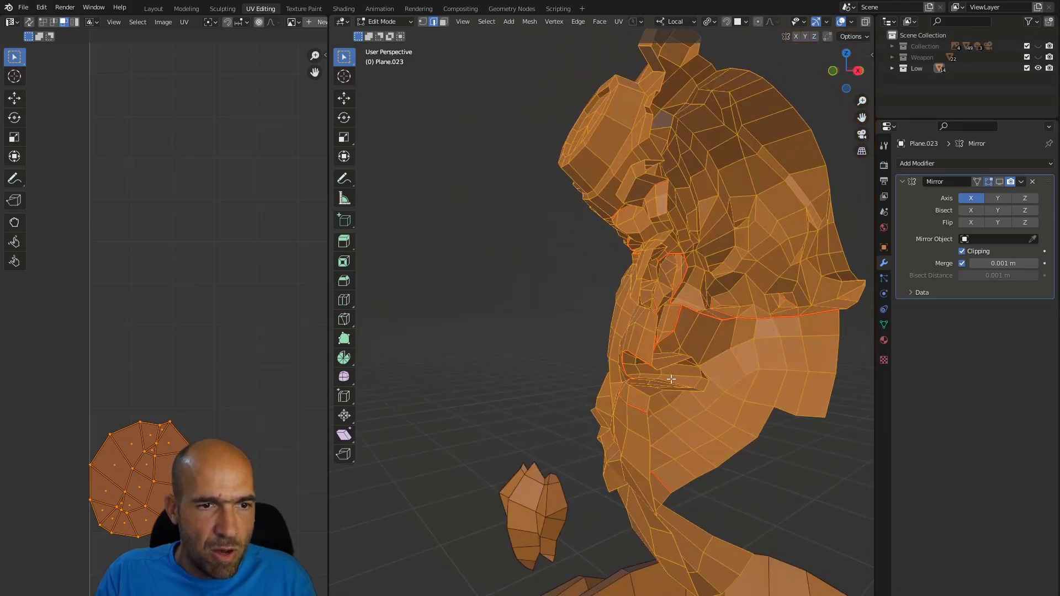
left_click(652, 378)
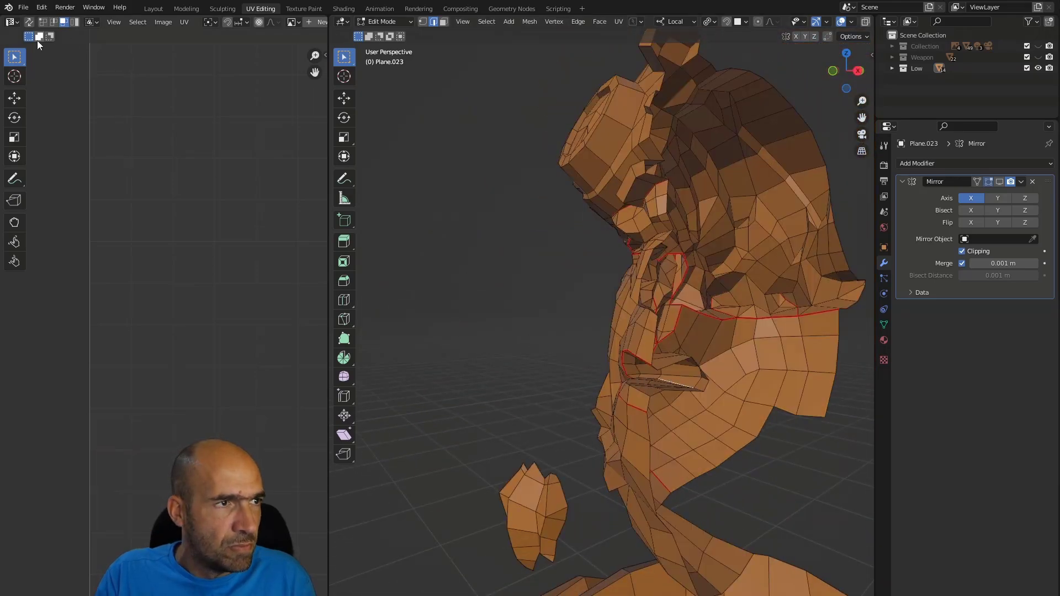
left_click(29, 23)
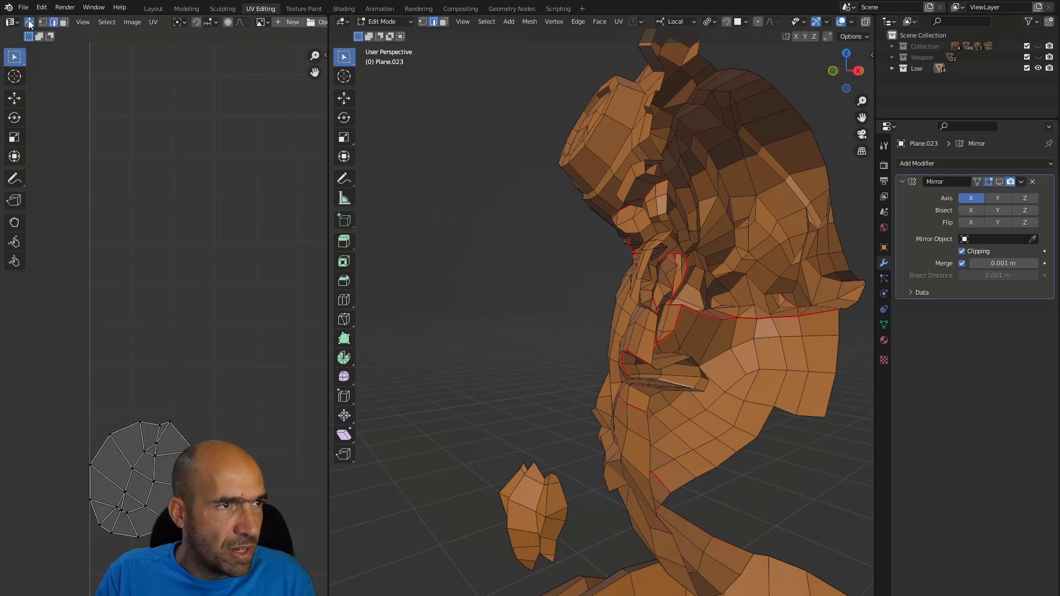
key("l")
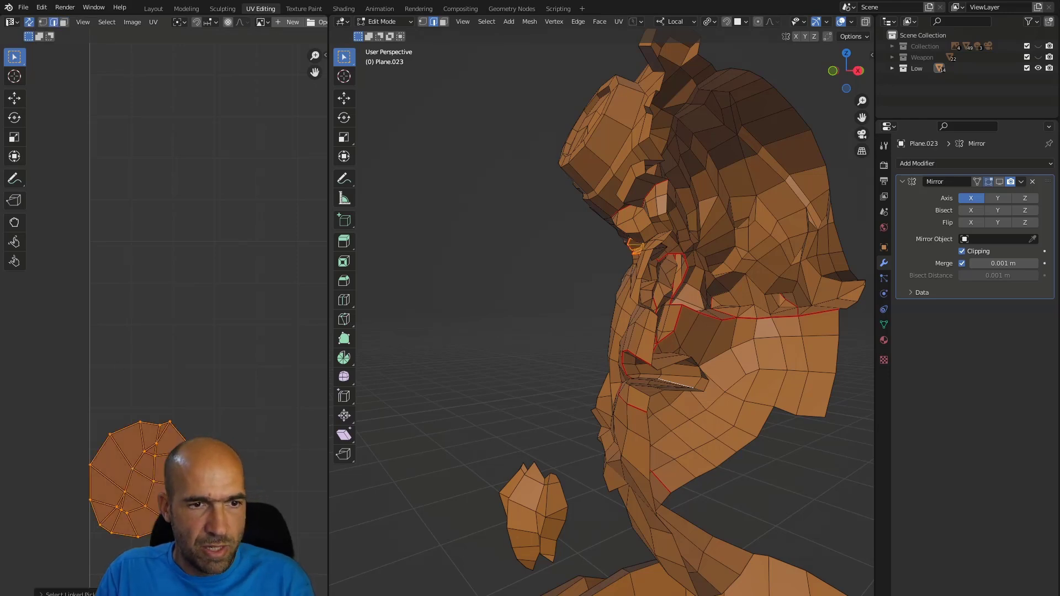
middle_click_drag(506, 469, 601, 469)
scroll(164, 324, "down", 5)
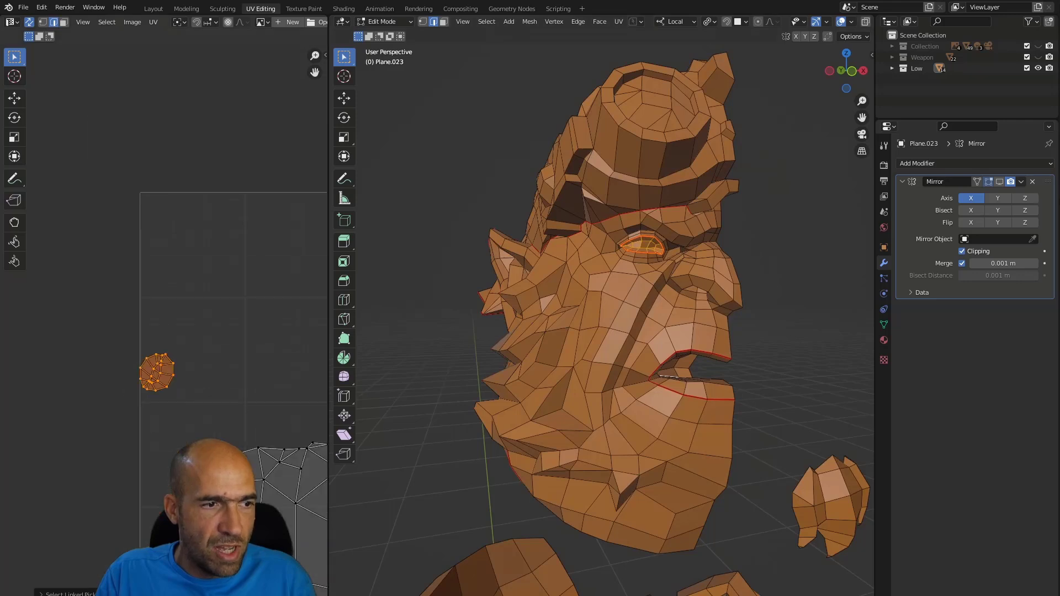
Select the small fan-shaped UV island beside the large pieces to identify its faces on the head
scroll(162, 323, "down", 6)
middle_click_drag(241, 329, 160, 326)
scroll(160, 326, "up", 2)
middle_click_drag(263, 356, 122, 354)
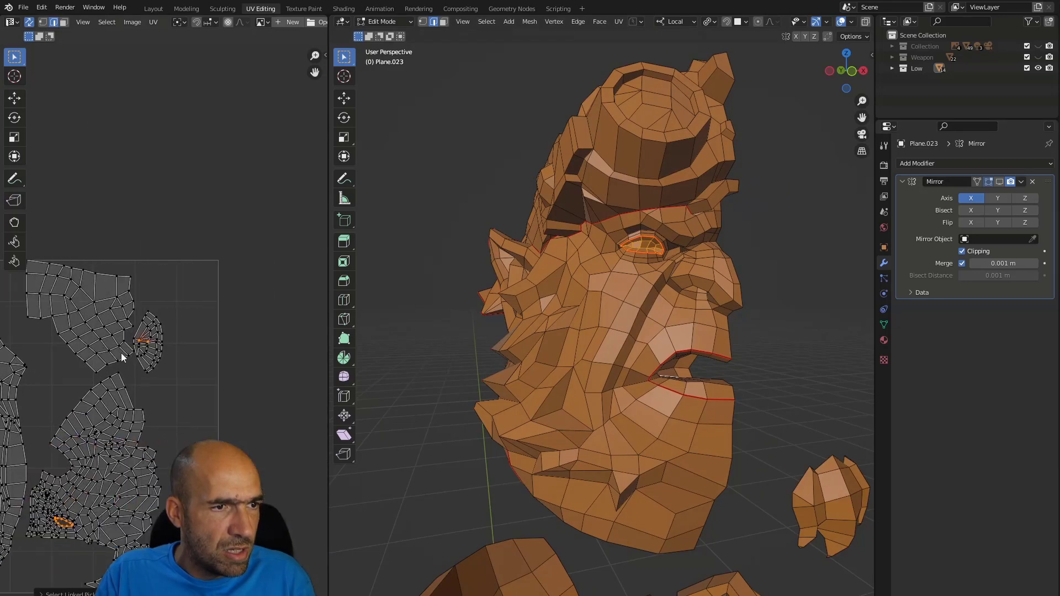
scroll(121, 353, "up", 5)
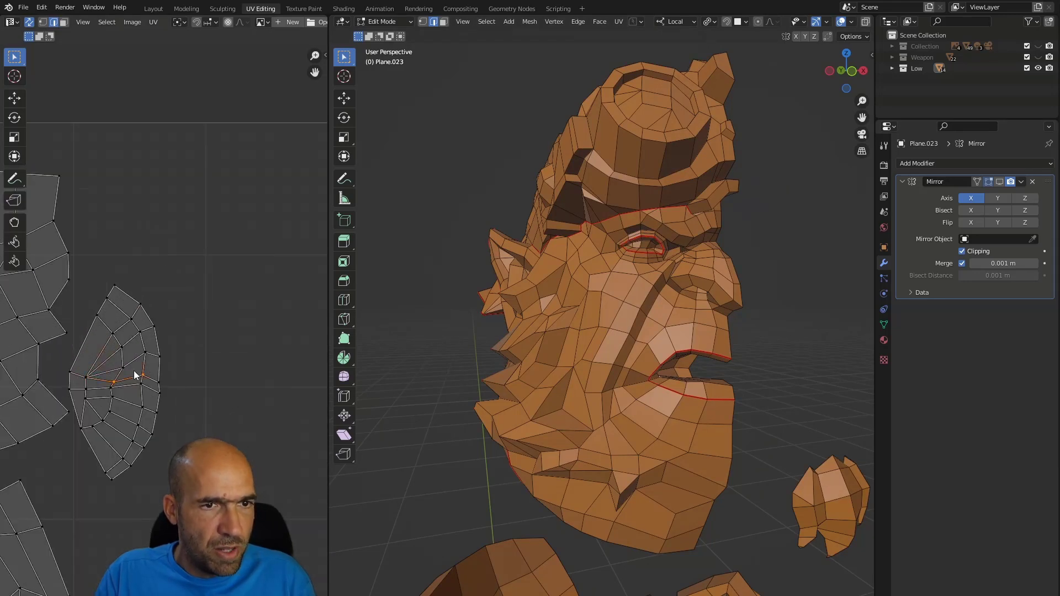
key("l")
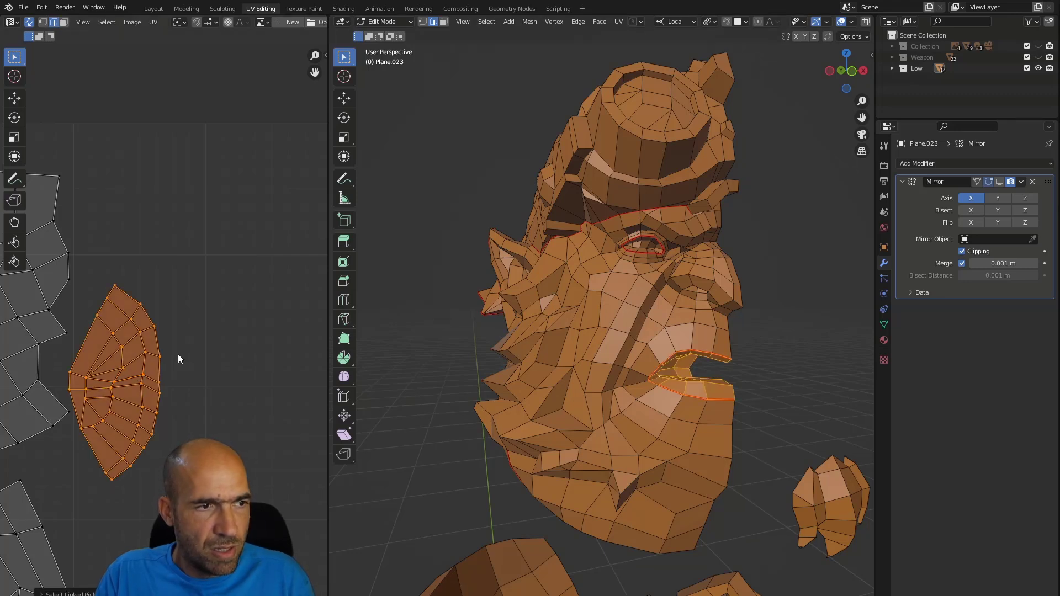
Rotate all of the head's UV islands about -176° and move them above the UV square
scroll(146, 408, "down", 4)
scroll(140, 401, "down", 4)
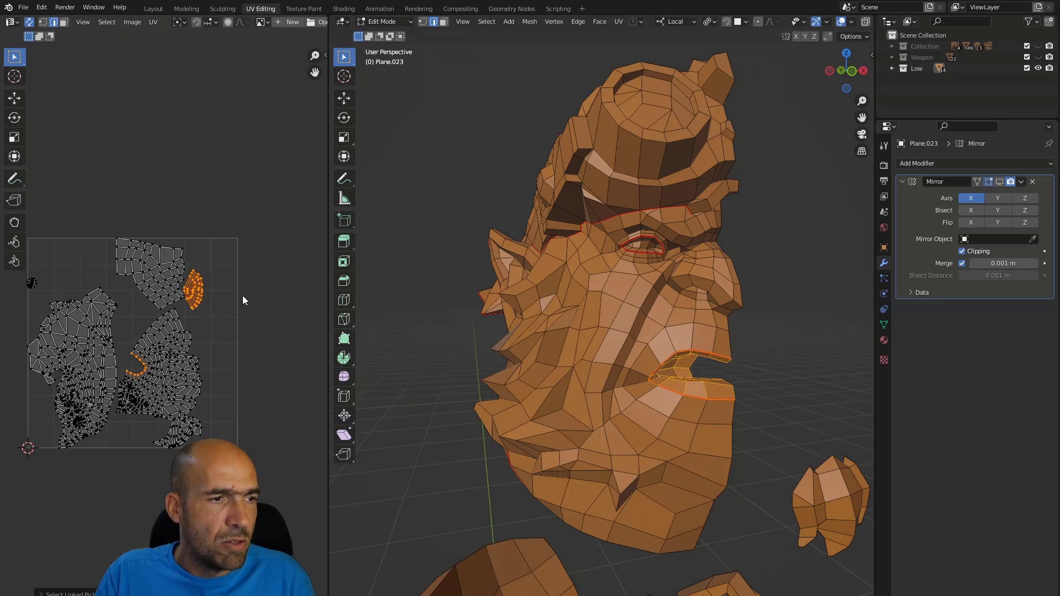
left_click_drag(268, 196, 1, 546)
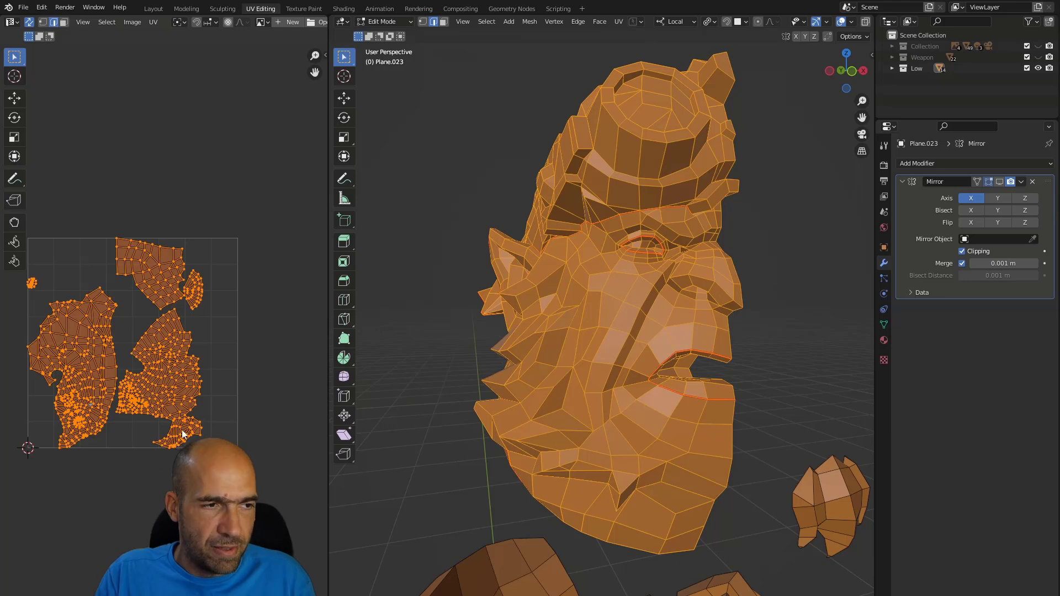
key("r")
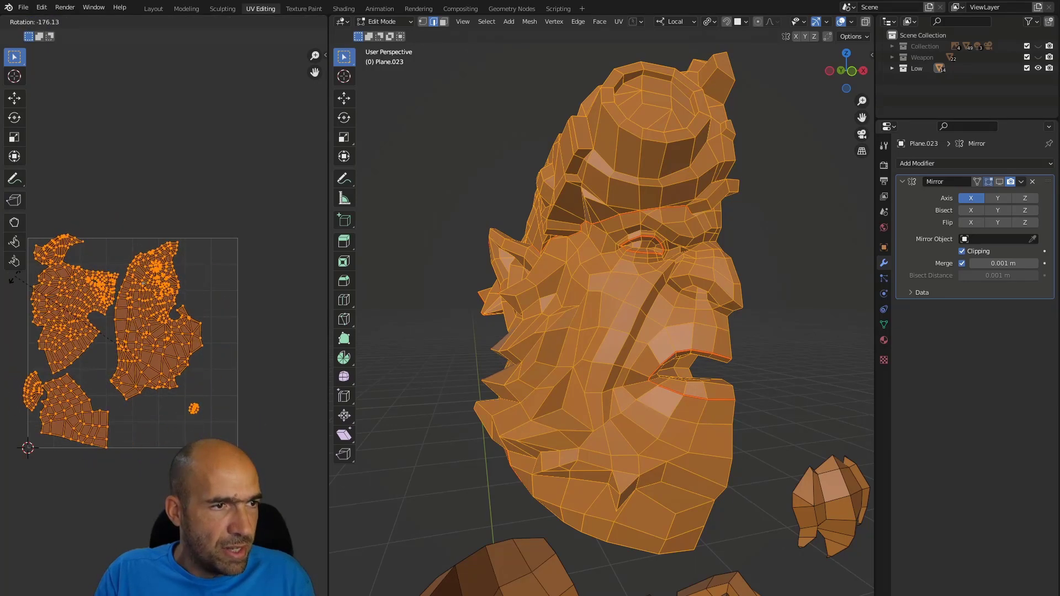
left_click(51, 292)
key("g")
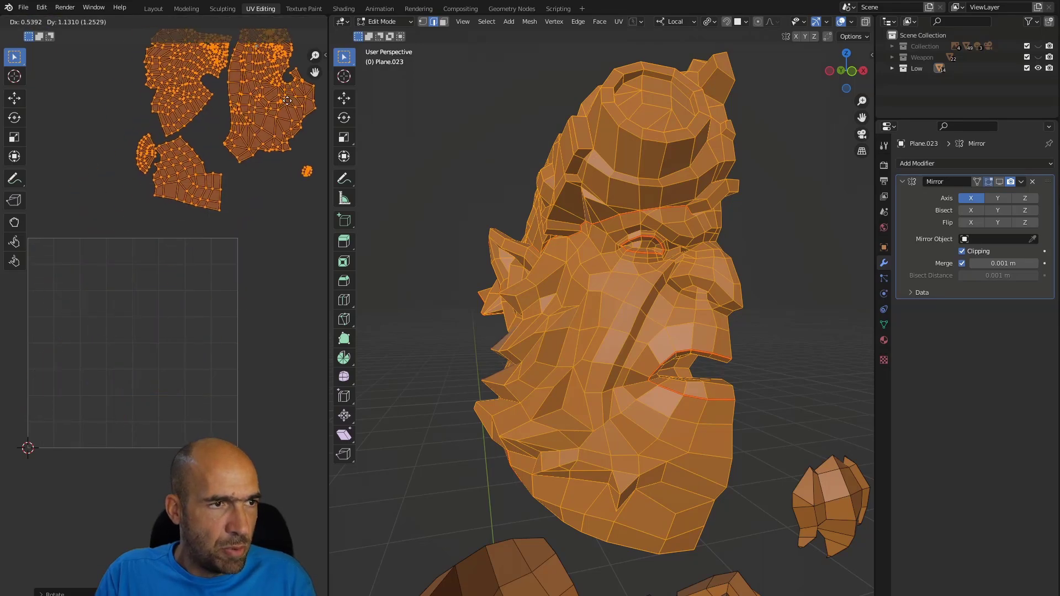
left_click(288, 113)
middle_click_drag(251, 227, 149, 402)
scroll(188, 439, "up", 5)
scroll(151, 402, "down", 1)
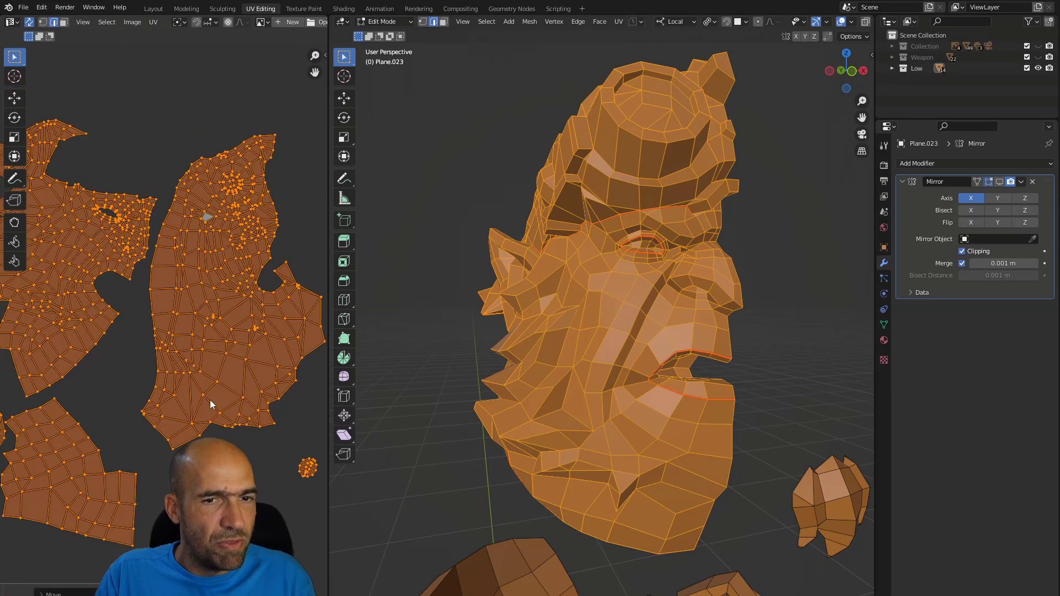
Create a new brush texture of the Image or Movie type in the texture properties
left_click(884, 359)
left_click(905, 180)
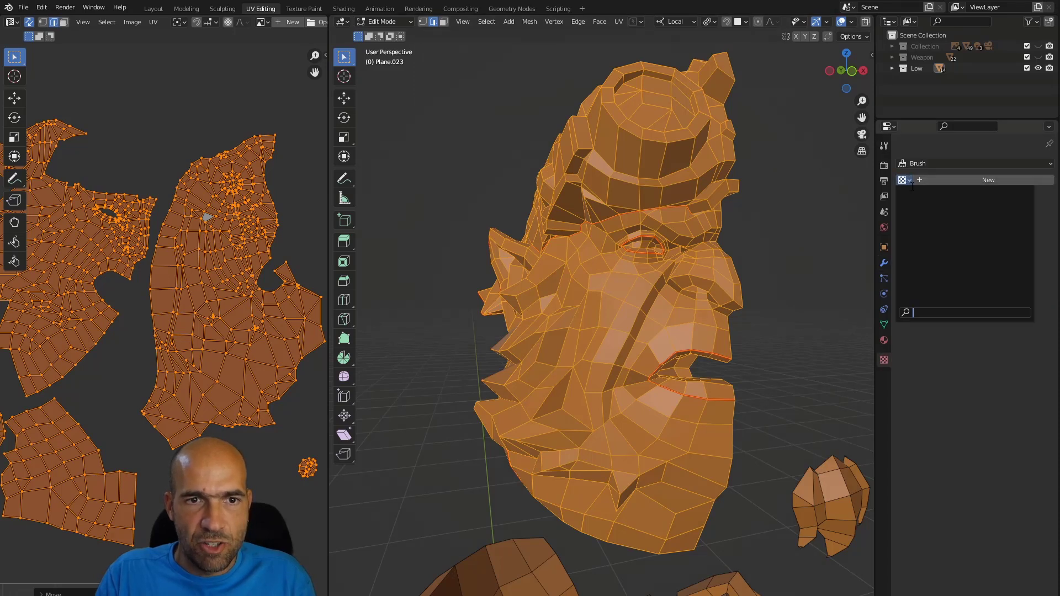
left_click(1044, 241)
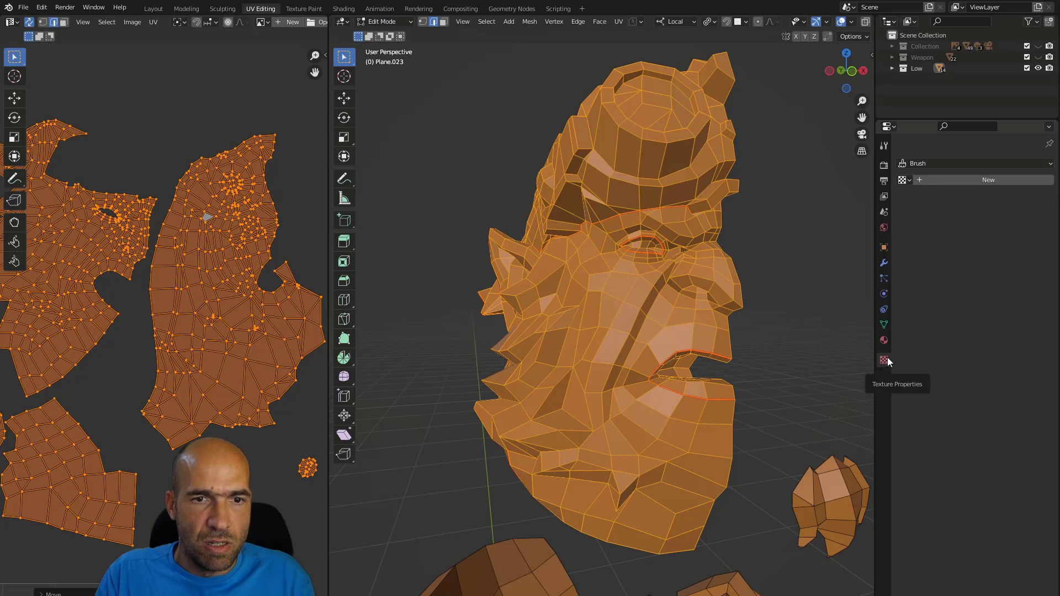
left_click(945, 180)
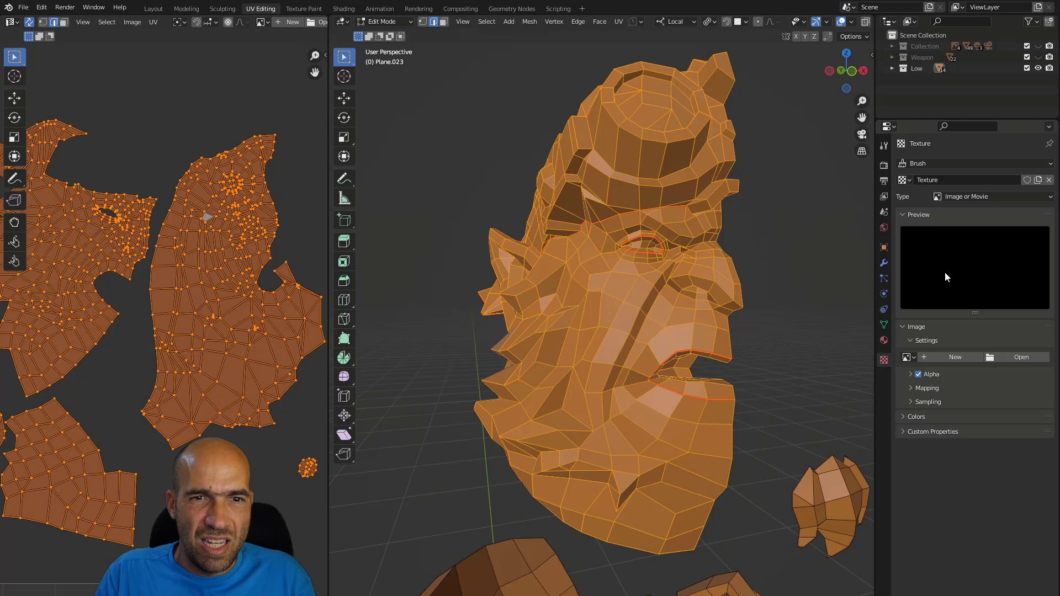
Create a blank 1024 × 1024 px image named Untitled for the brush texture
left_click(943, 357)
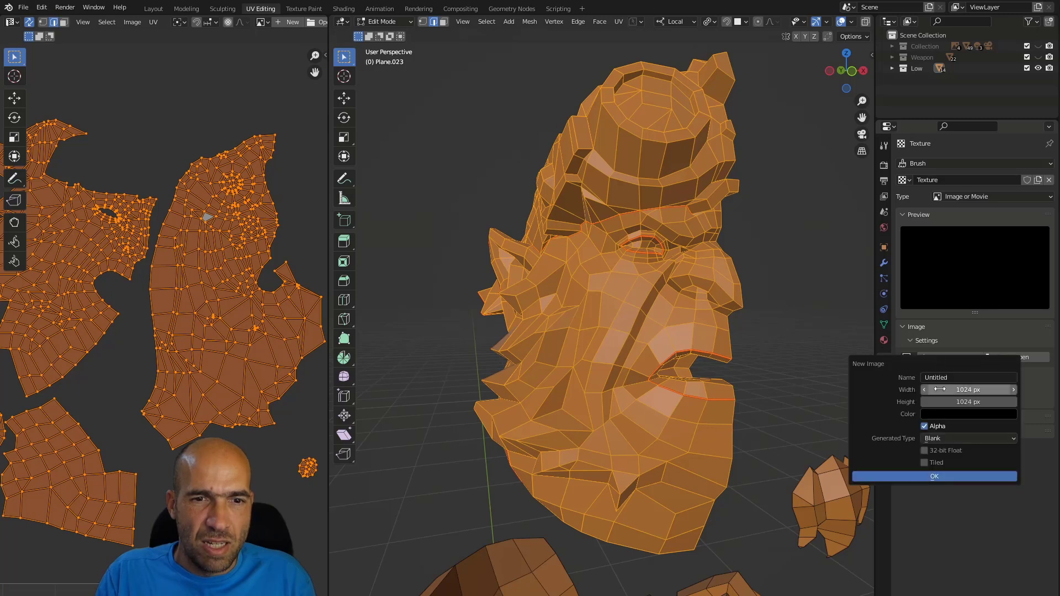
left_click(935, 414)
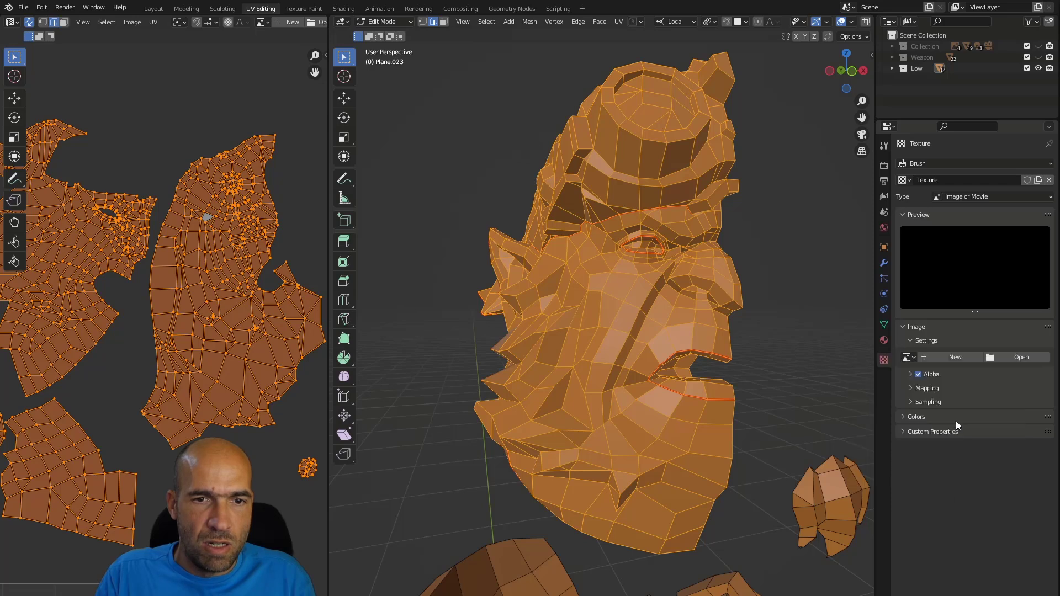
left_click(942, 360)
left_click(912, 357)
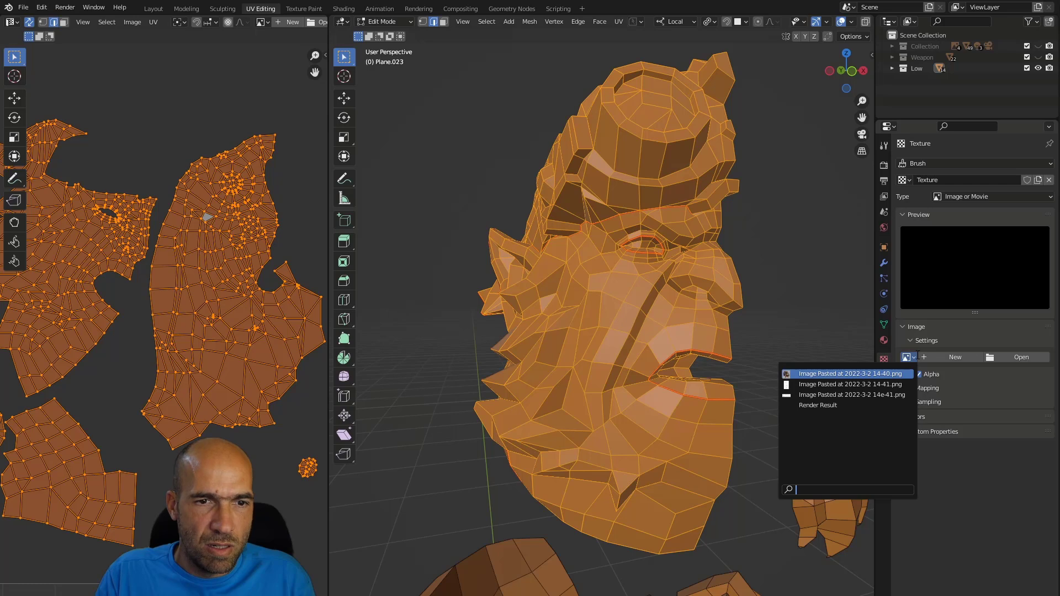
left_click(928, 356)
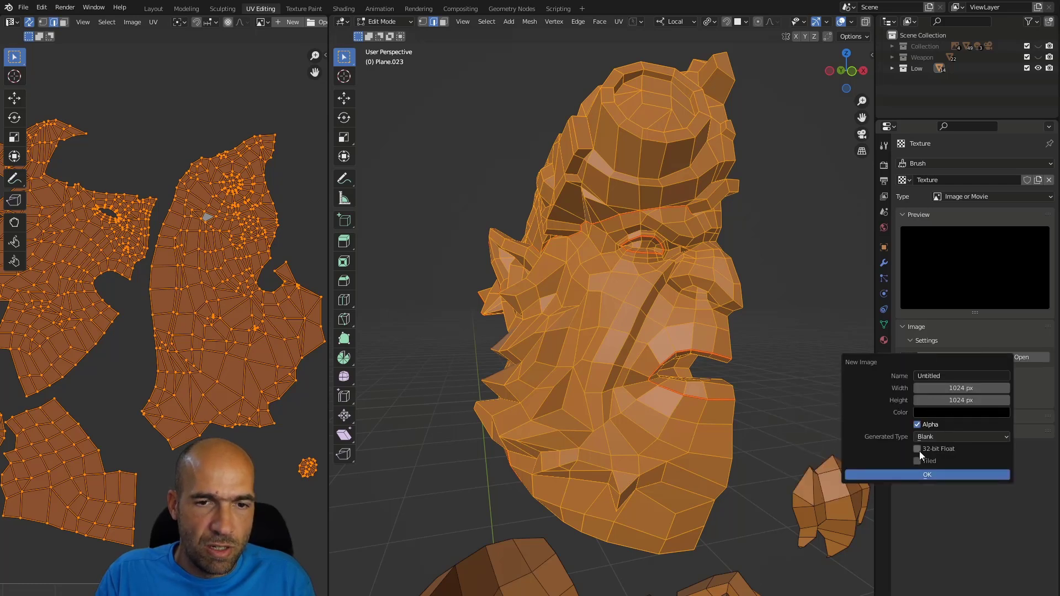
left_click(926, 473)
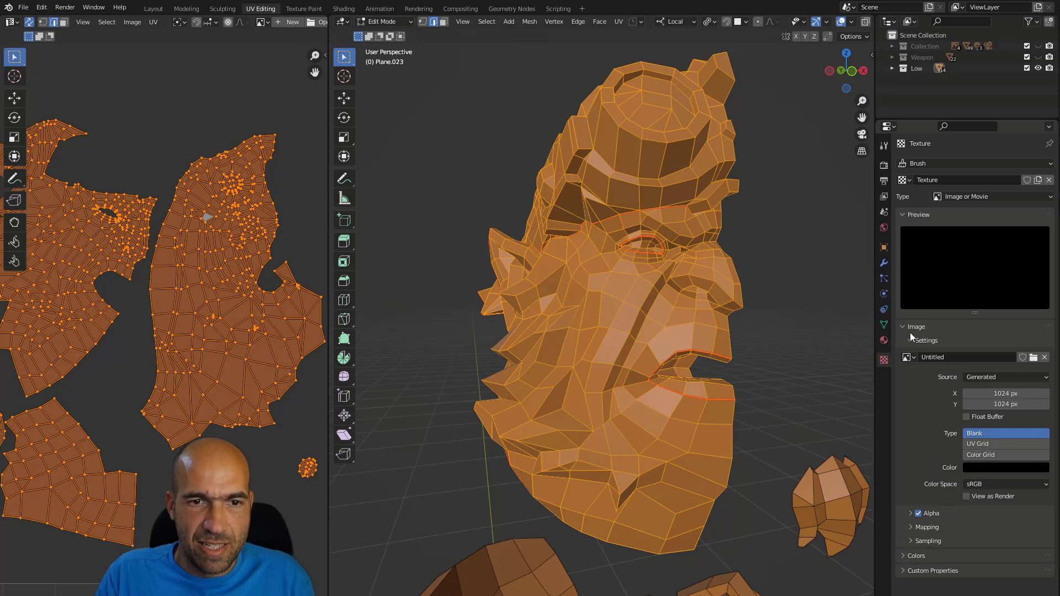
Change the Untitled image's source to Single Image and unlink the image from the texture
left_click(991, 377)
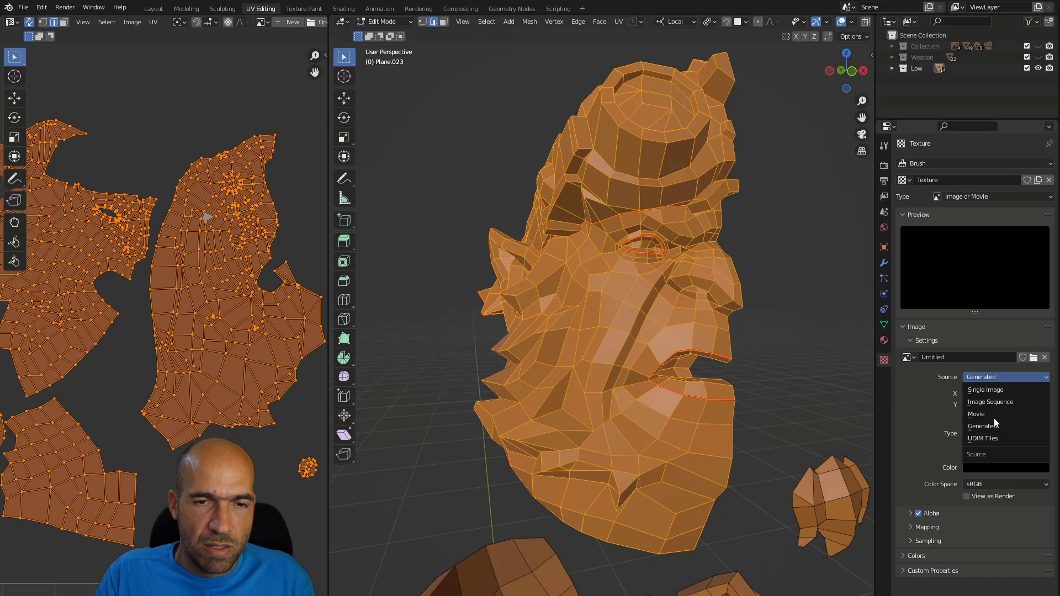
left_click(996, 390)
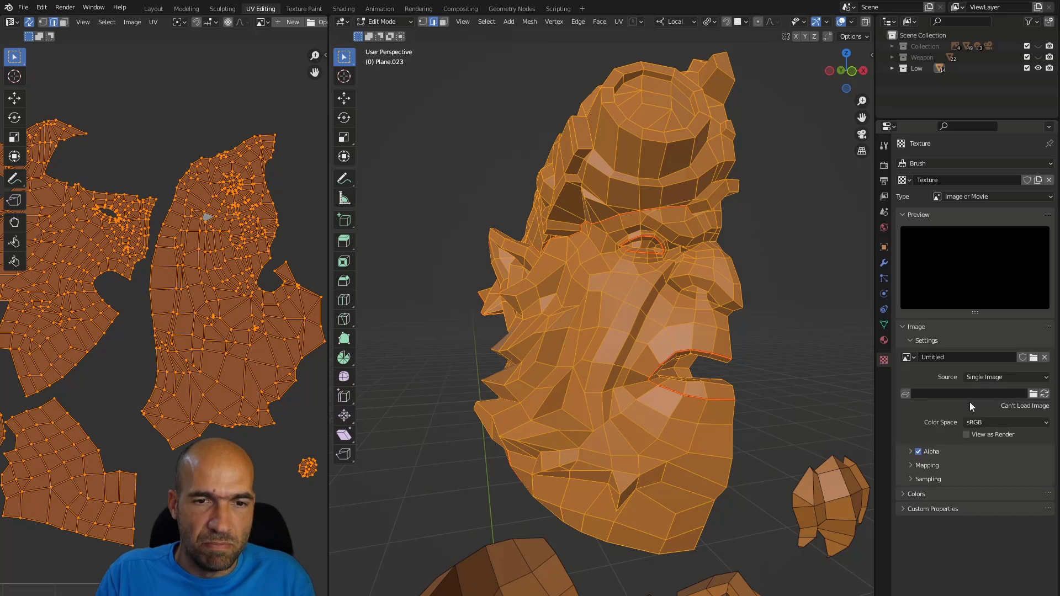
left_click(1045, 358)
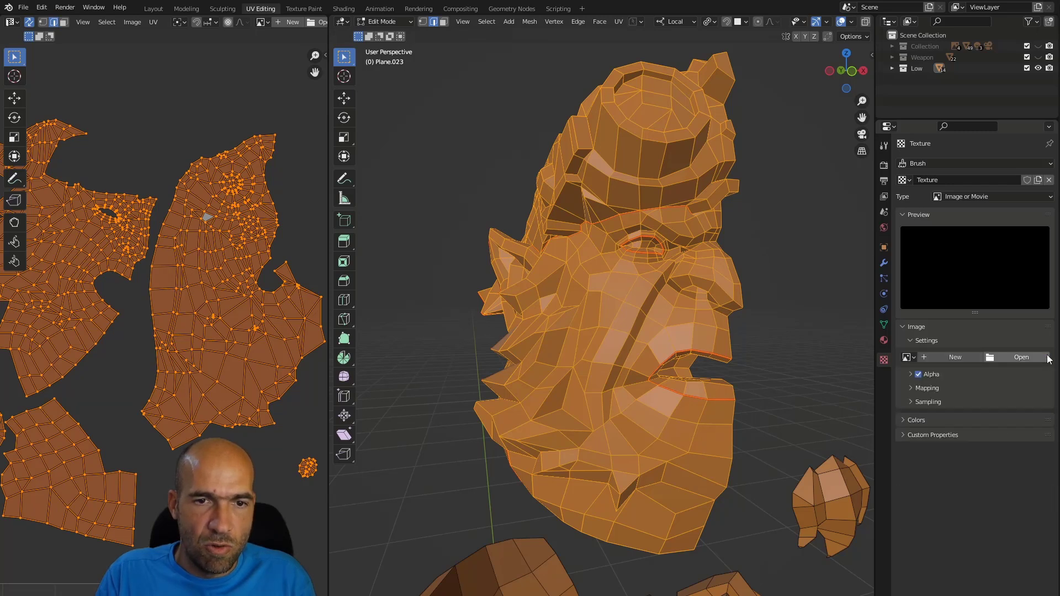
Examine the texture's mapping and colour settings and the surface properties of Material.001
left_click(910, 388)
left_click(910, 388)
left_click(908, 417)
left_click(907, 417)
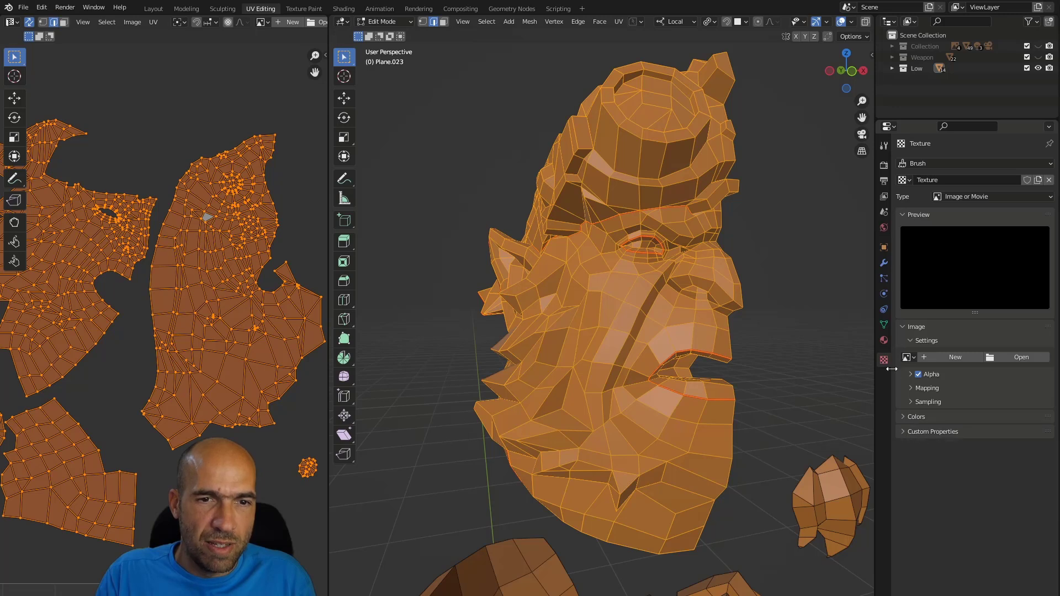
left_click(884, 340)
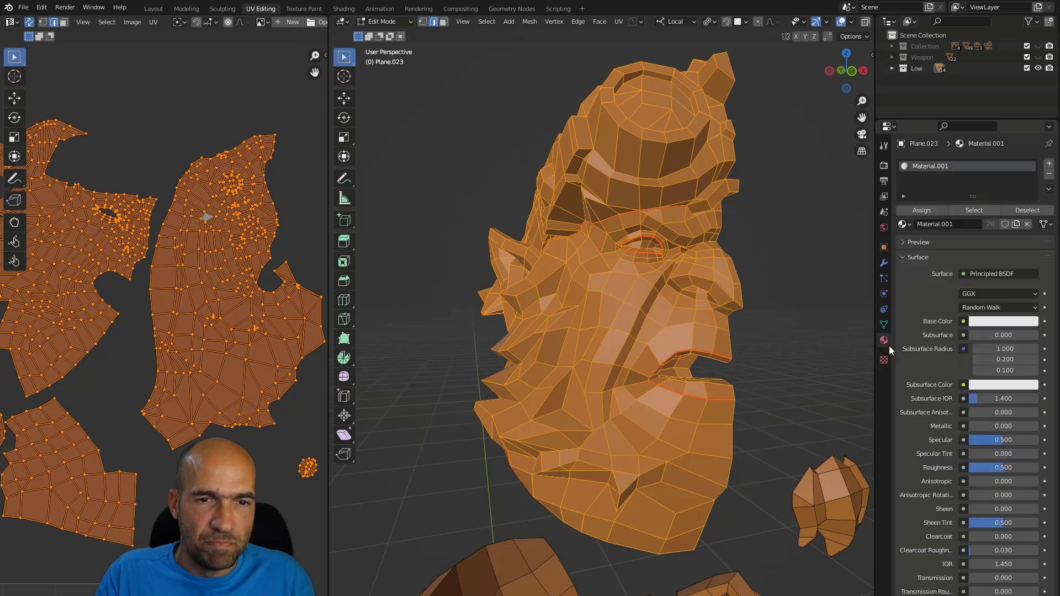
left_click(1033, 309)
left_click(1033, 310)
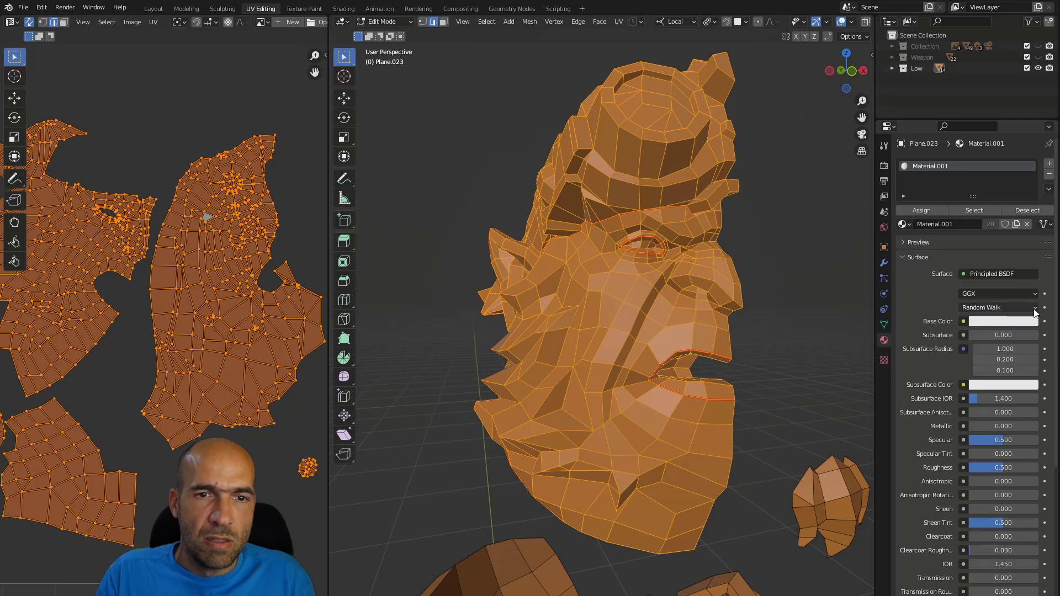
left_click(1034, 293)
left_click(1033, 293)
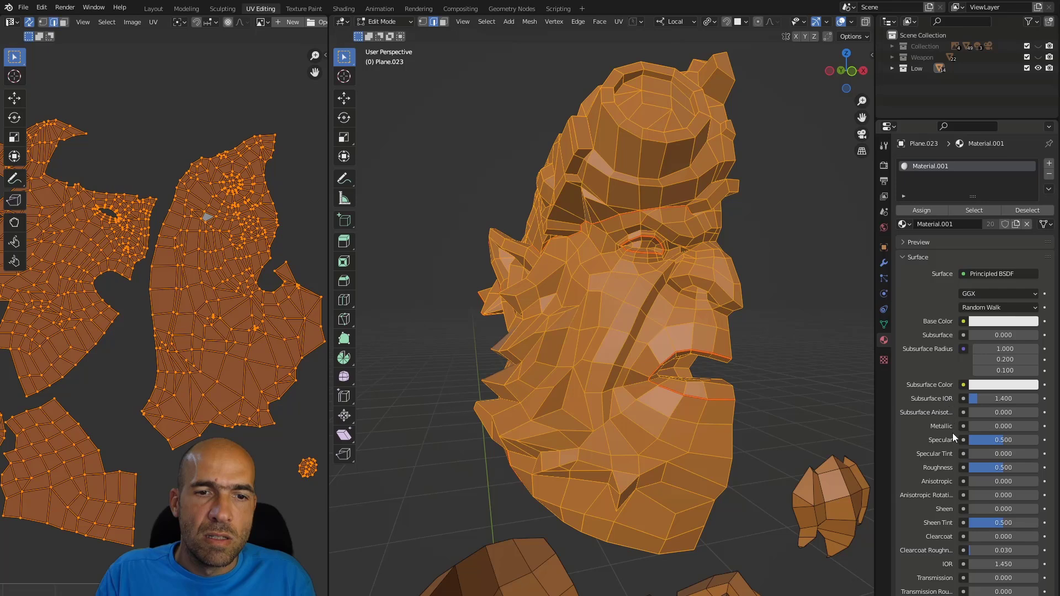
scroll(948, 456, "down", 3)
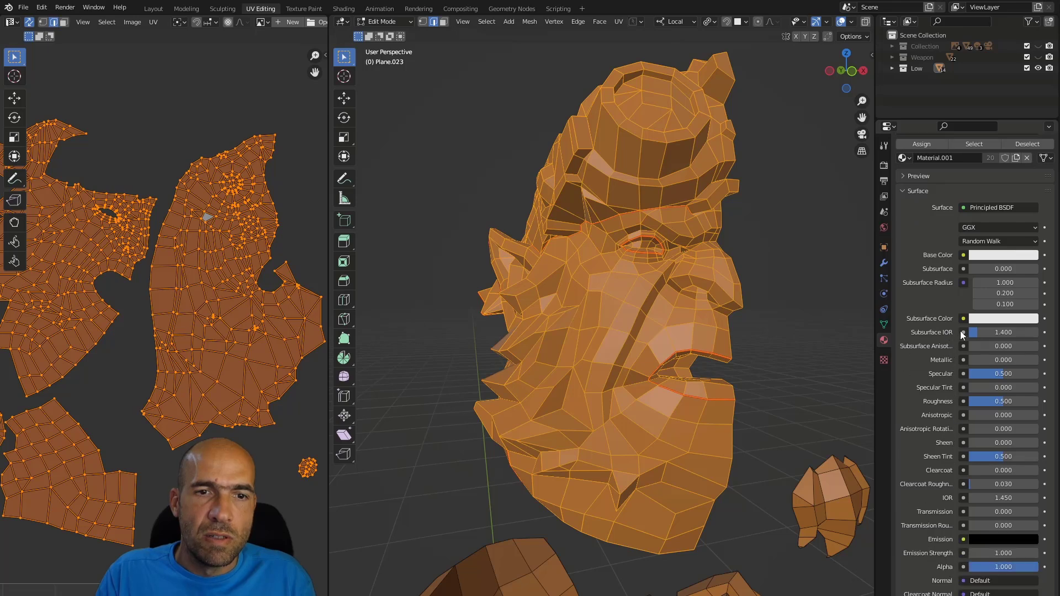
Use a Checker Texture as the base color of Material.001
left_click(986, 255)
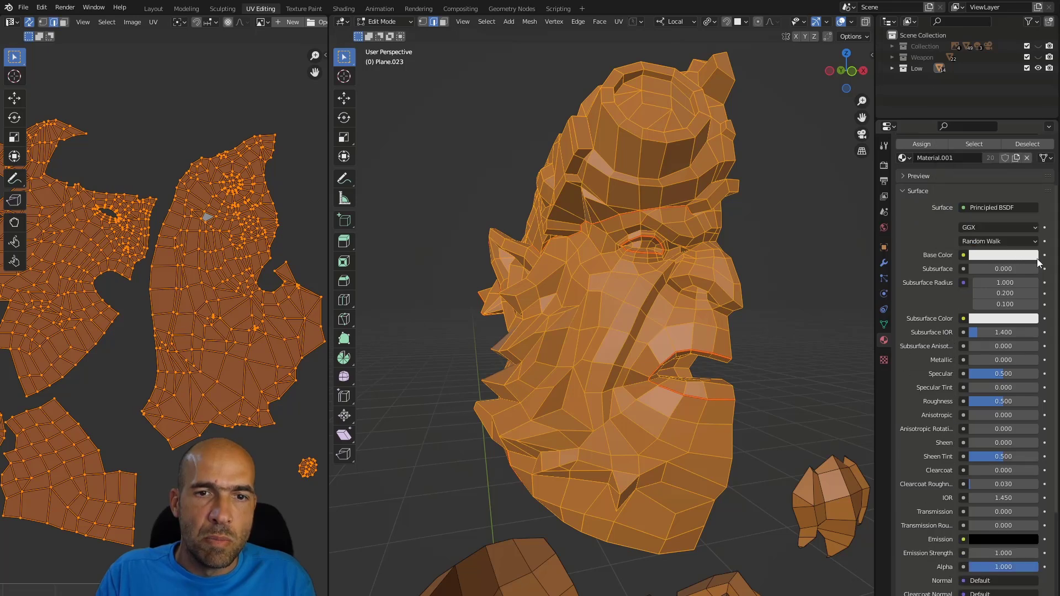
left_click(964, 255)
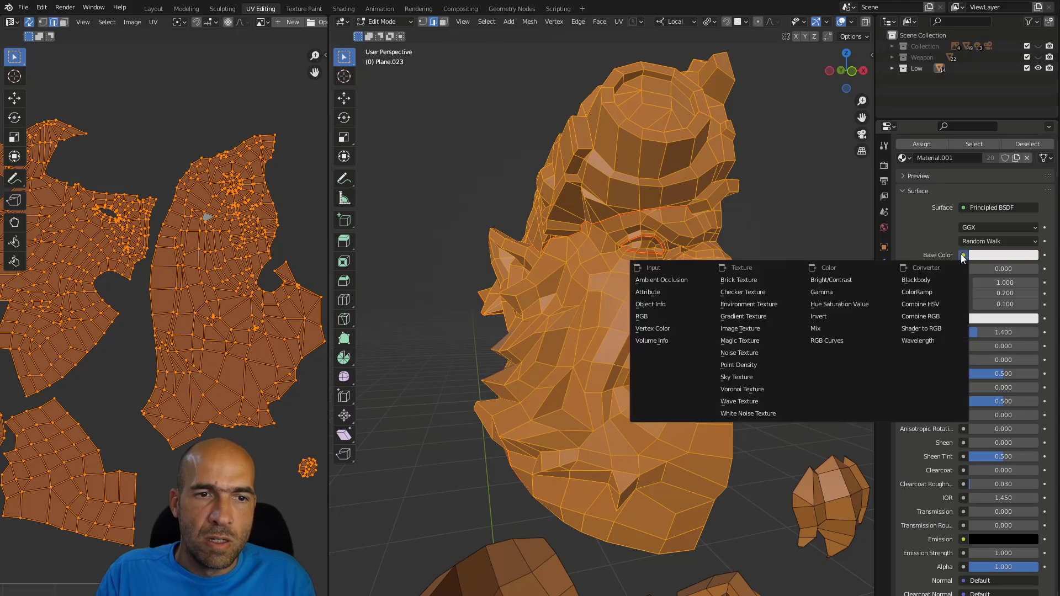
left_click(767, 293)
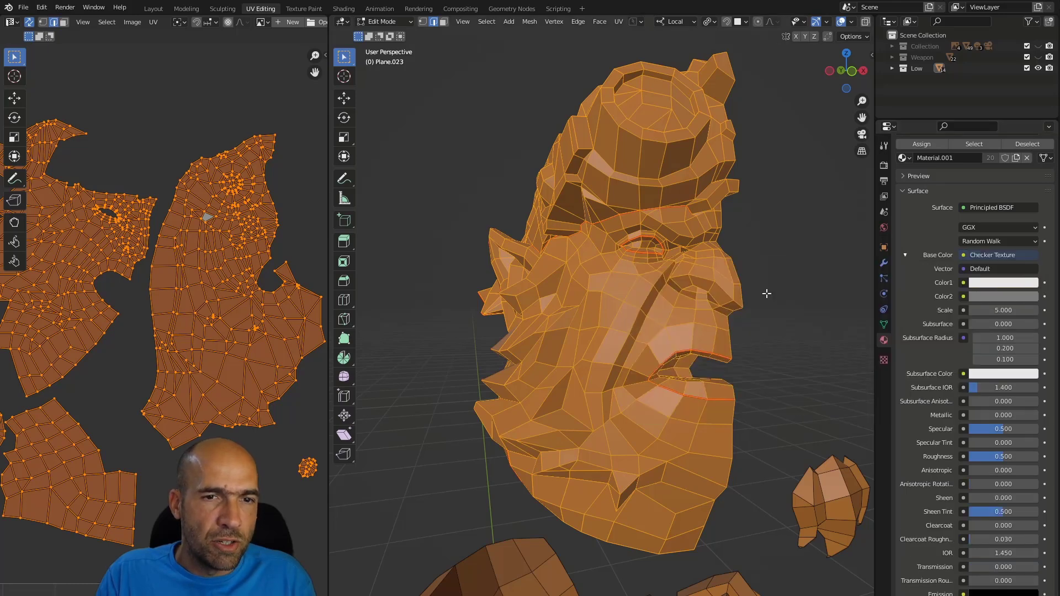
Enlarge the 3D viewport and deselect all of the head's geometry
left_click(865, 35)
left_click(866, 36)
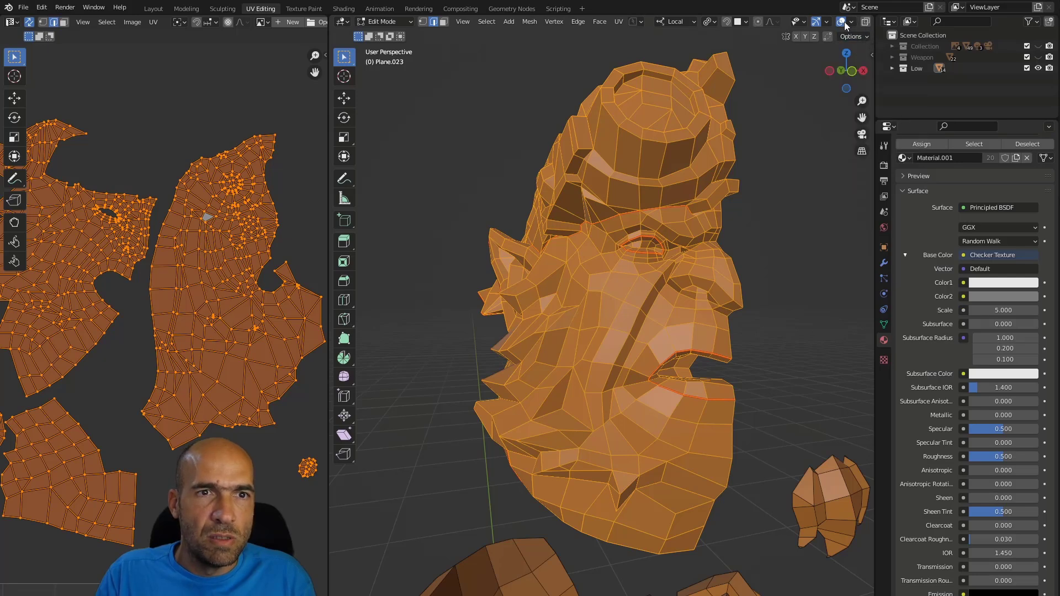
left_click_drag(330, 136, 164, 151)
left_click(865, 22)
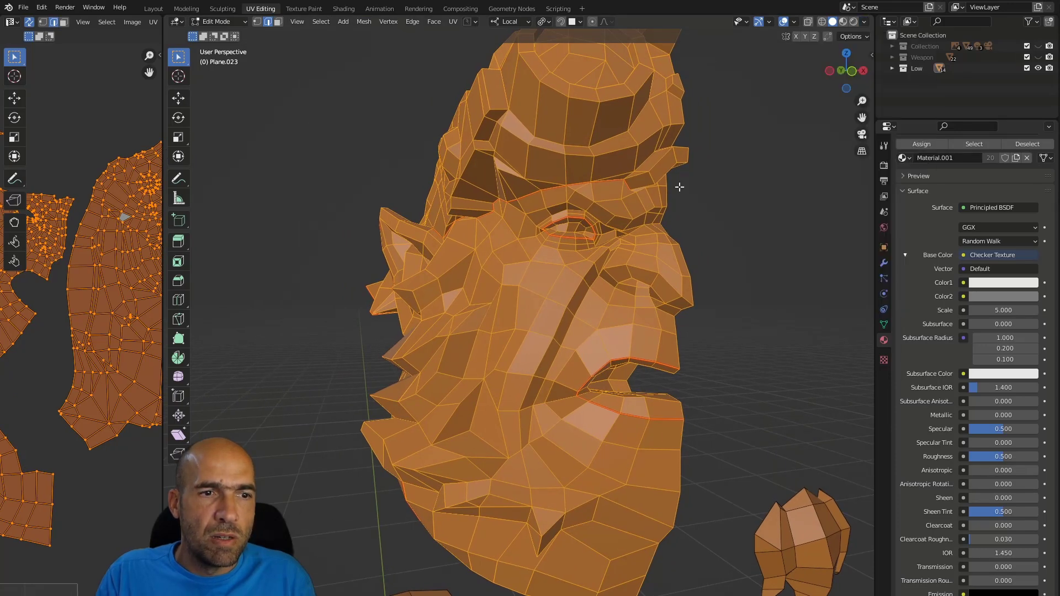
mouse_move(746, 199)
middle_mouse_down()
mouse_move(738, 242)
mouse_move(838, 244)
mouse_move(723, 248)
mouse_move(732, 249)
middle_mouse_up()
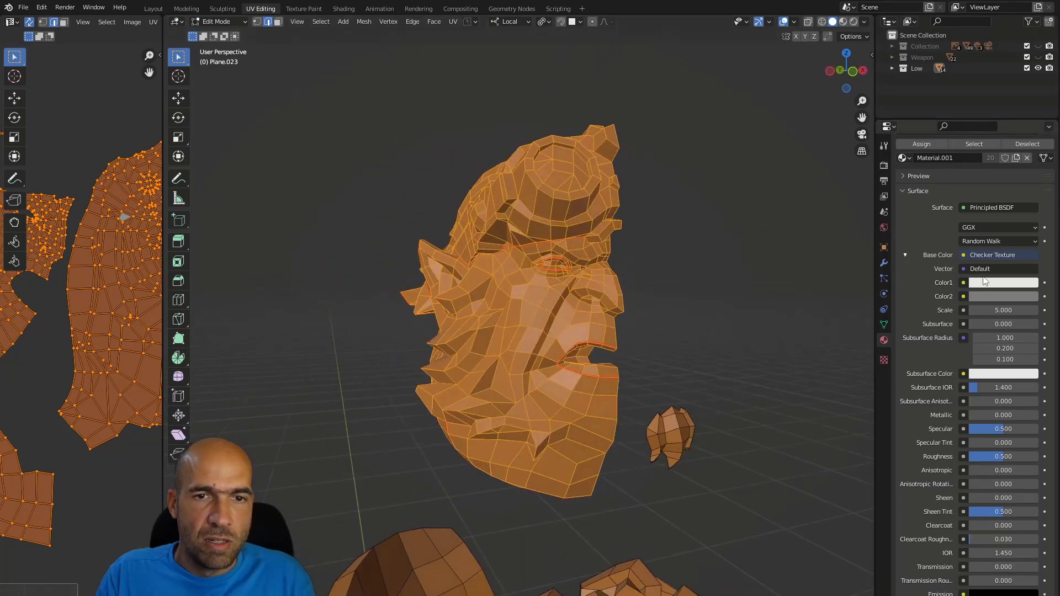
scroll(929, 176, "up", 3)
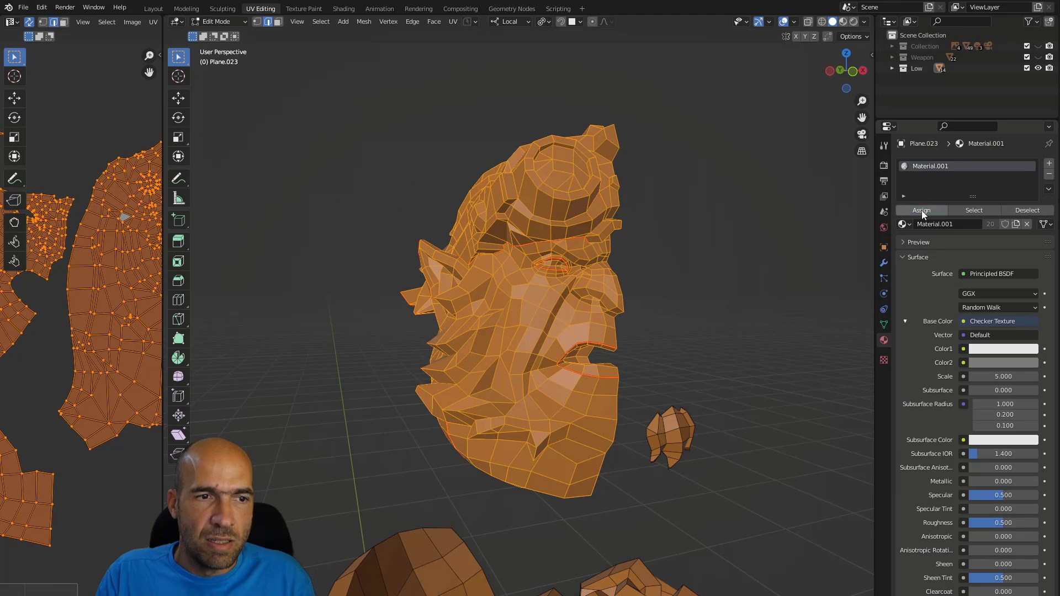
key("alt+a")
middle_click_drag(673, 264, 676, 265)
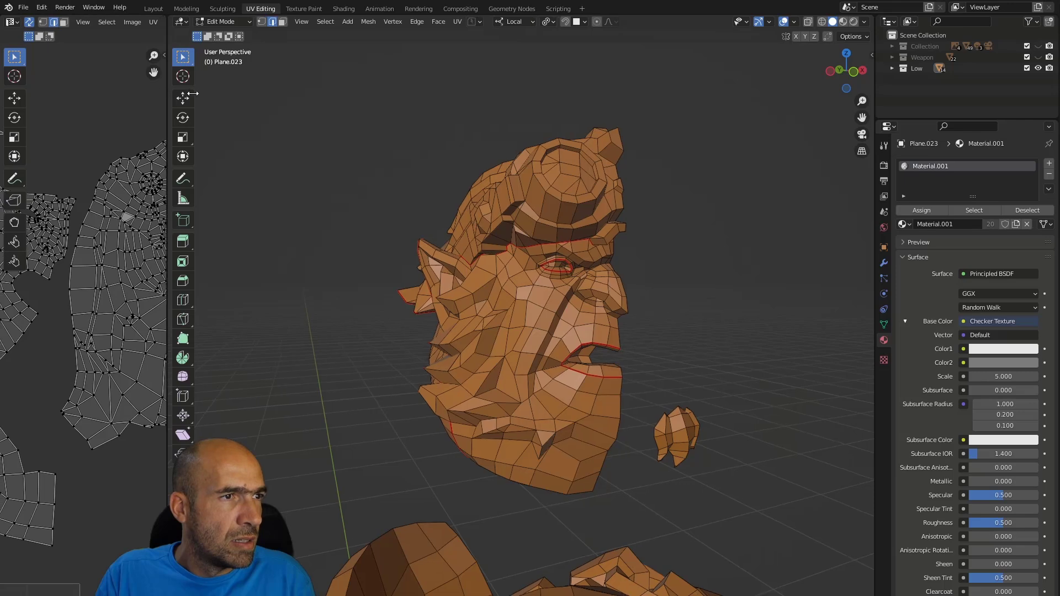
left_click_drag(165, 93, 512, 124)
left_click(133, 23)
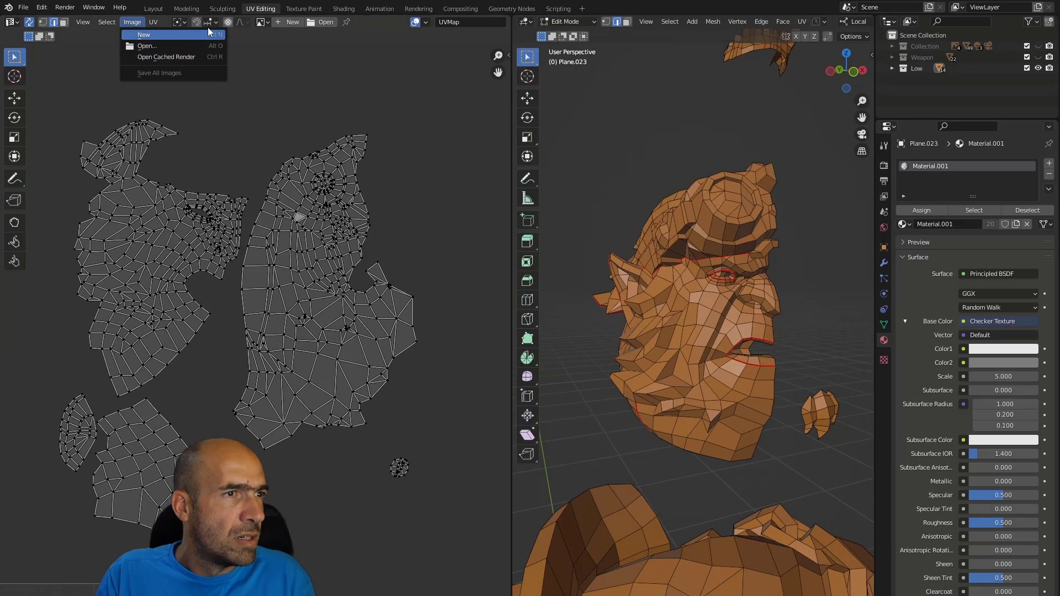
left_click(263, 22)
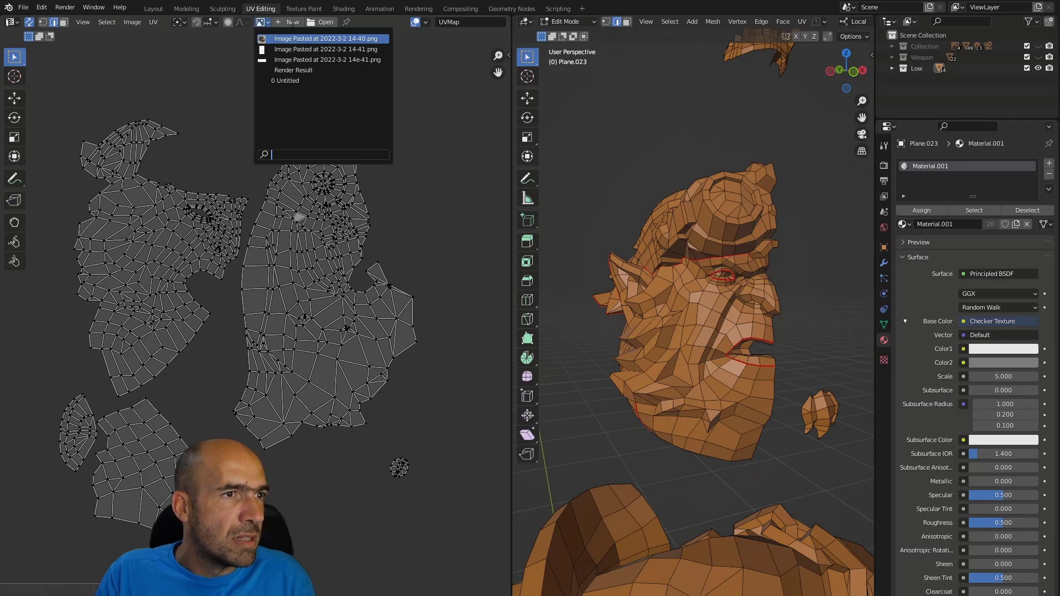
left_click(248, 65)
left_click(287, 22)
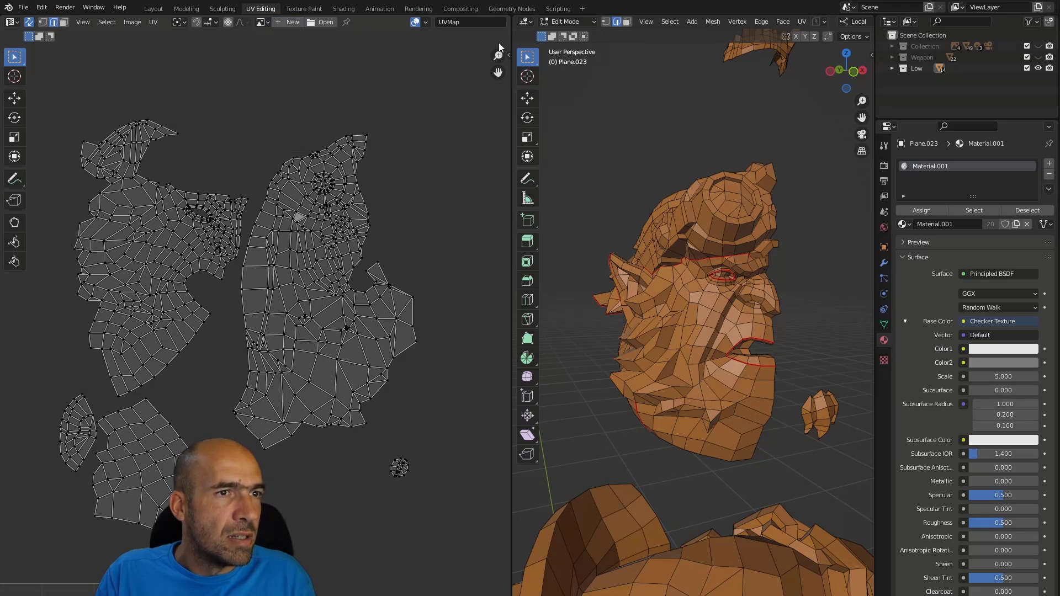
left_click_drag(512, 294, 329, 294)
Widen the 3D viewport and show the model in Material Preview shading after trying Rendered shading
scroll(969, 403, "down", 4)
scroll(970, 407, "down", 7)
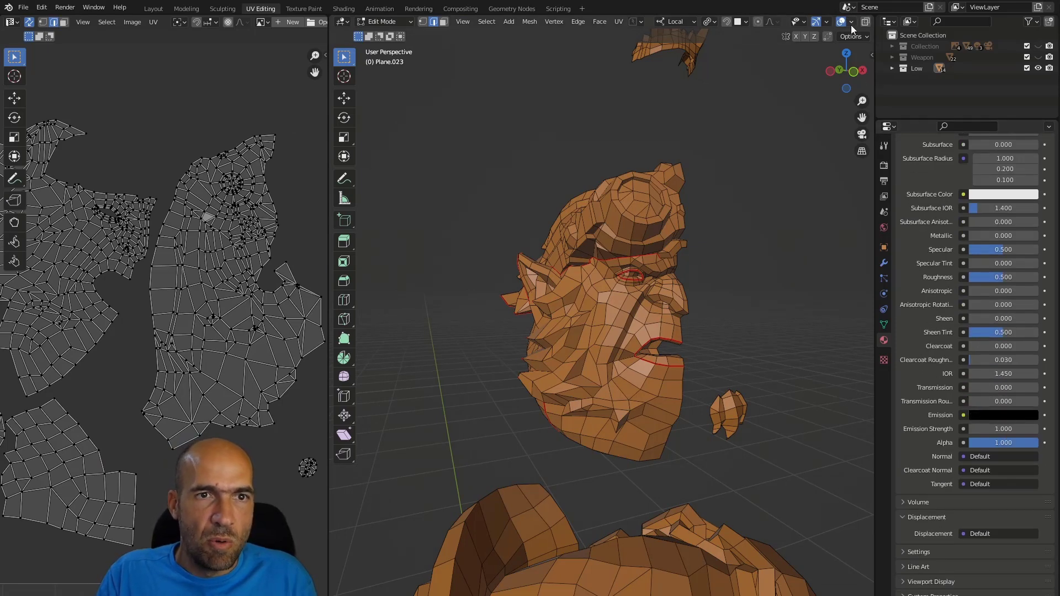
left_click_drag(328, 141, 146, 141)
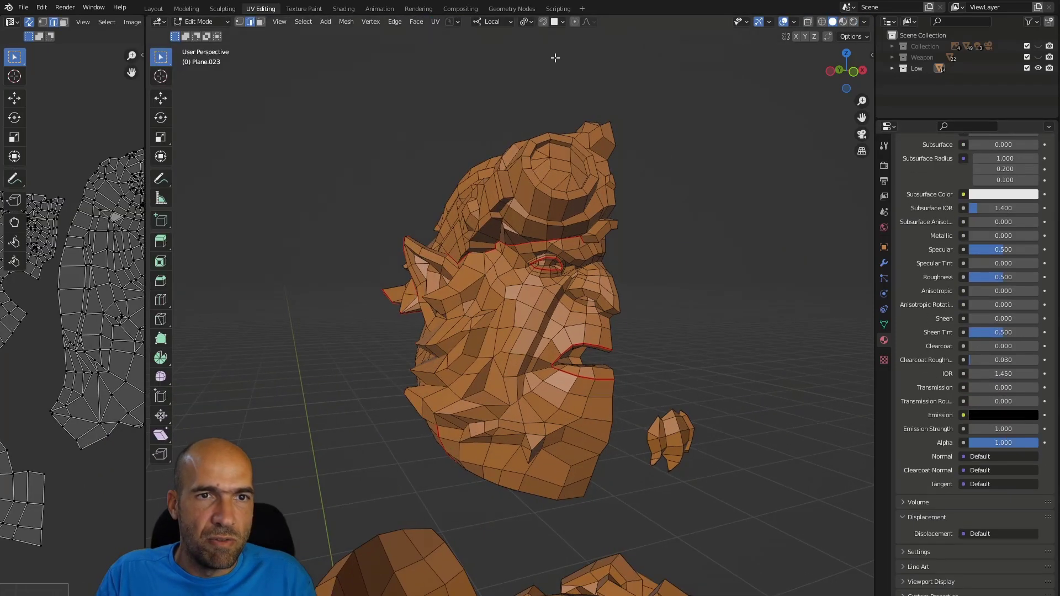
left_click(843, 22)
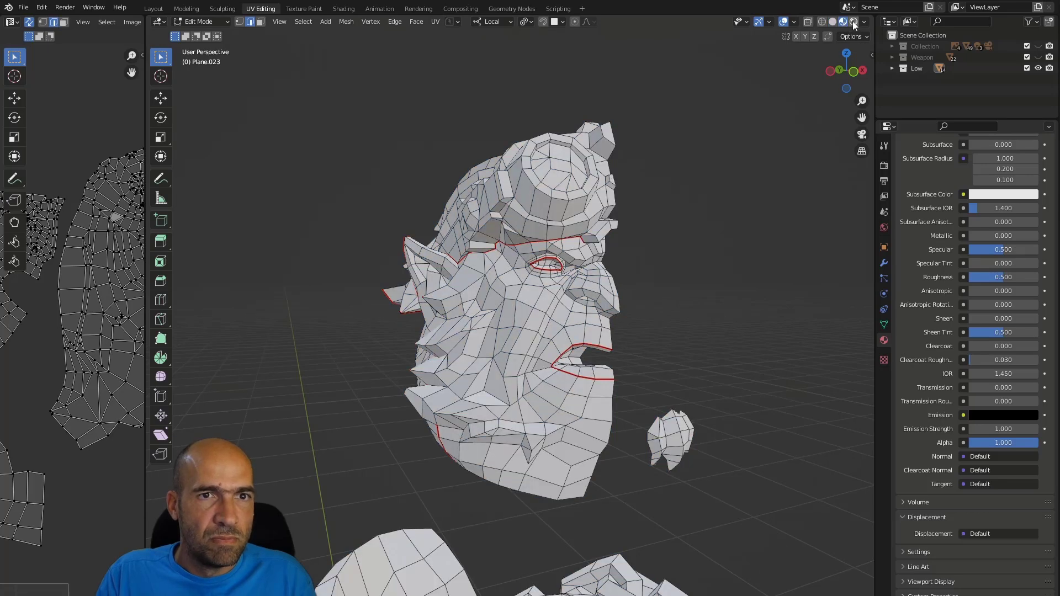
left_click(854, 24)
left_click(849, 25)
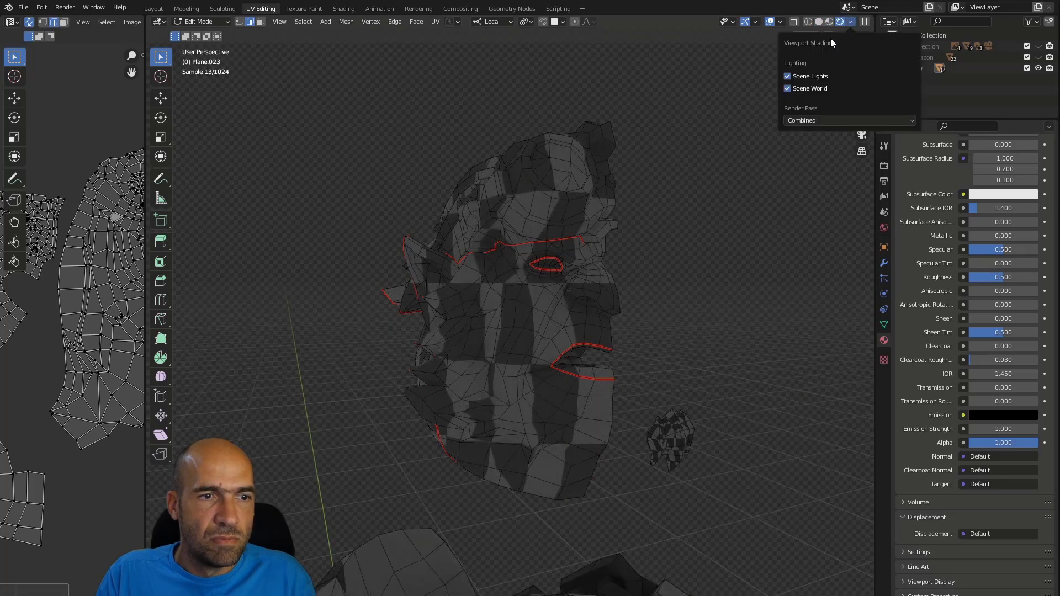
left_click(829, 21)
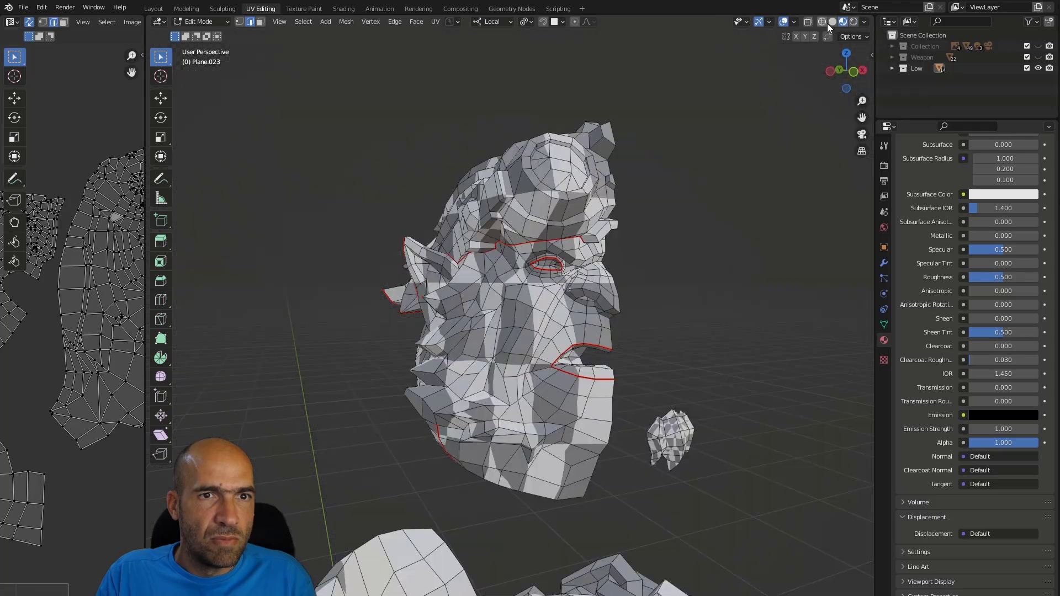
Set the checker texture's scale to 9.8 and inspect the pattern on the head
middle_click_drag(762, 165, 740, 208)
scroll(740, 209, "down", 5)
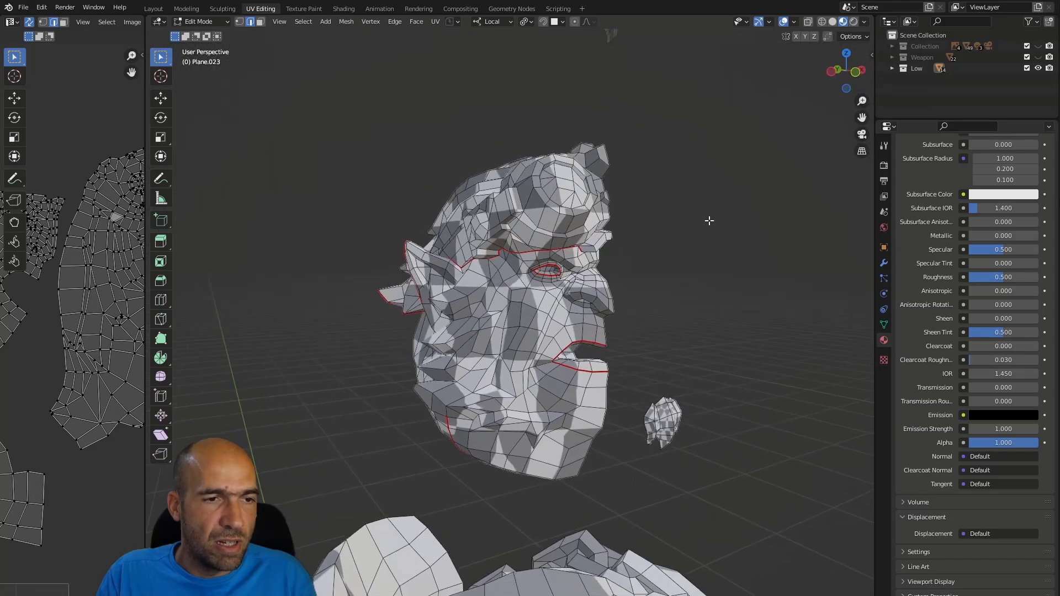
scroll(926, 251, "up", 10)
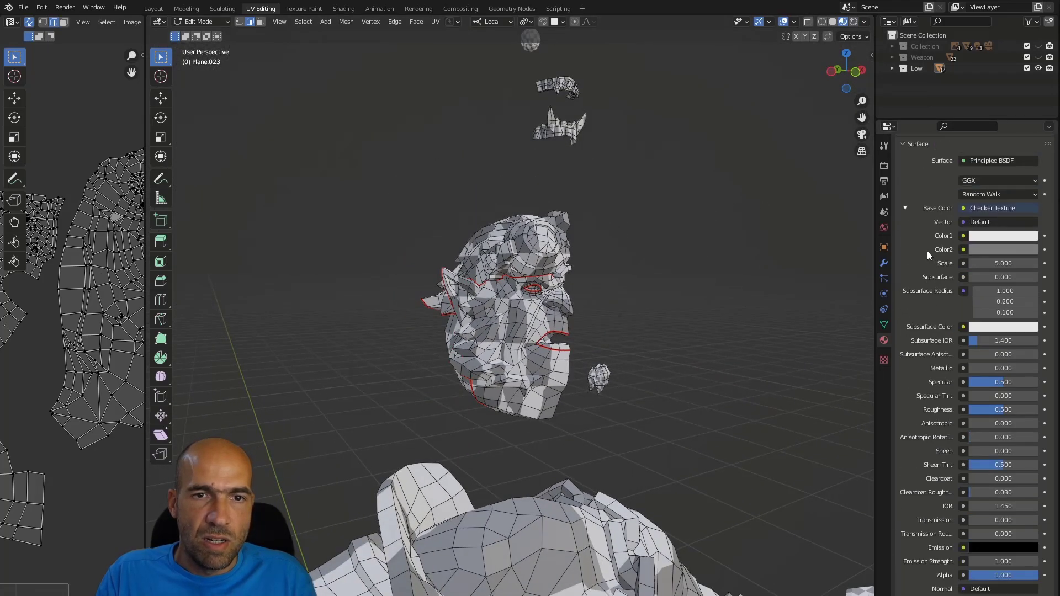
scroll(927, 251, "down", 5)
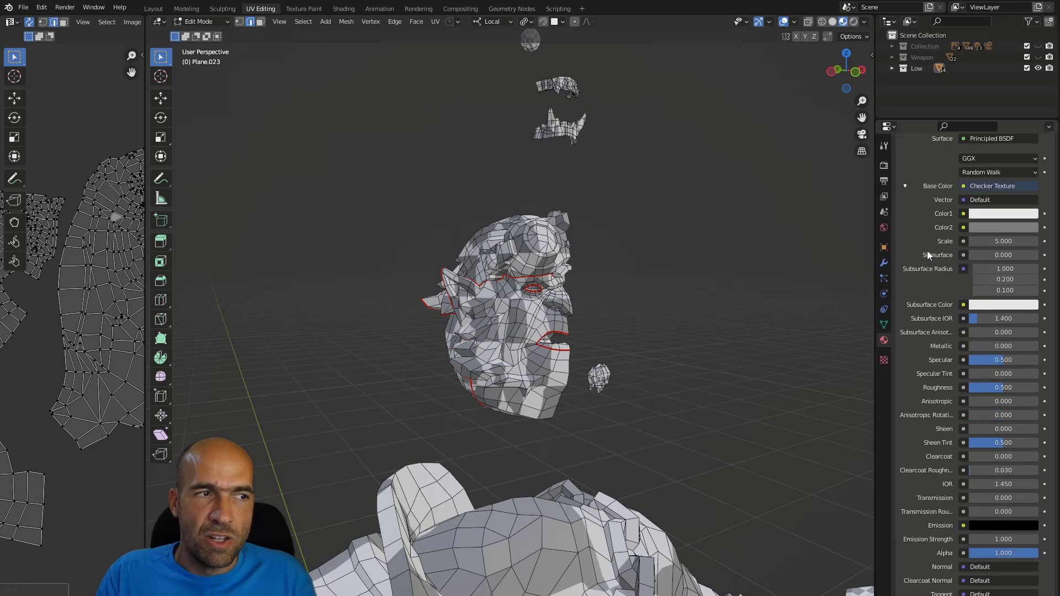
middle_click_drag(543, 312, 558, 279)
scroll(976, 227, "up", 3)
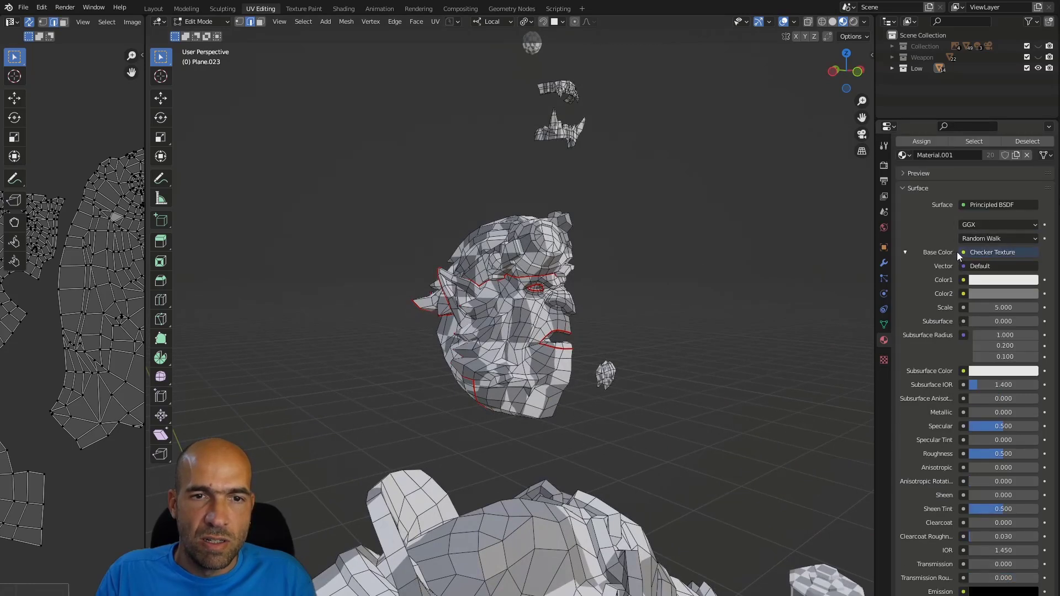
mouse_move(996, 307)
left_mouse_down()
mouse_move(980, 307)
mouse_move(1000, 305)
left_mouse_up()
middle_click_drag(671, 284, 648, 236)
scroll(589, 253, "up", 4)
middle_click_drag(639, 298, 606, 287)
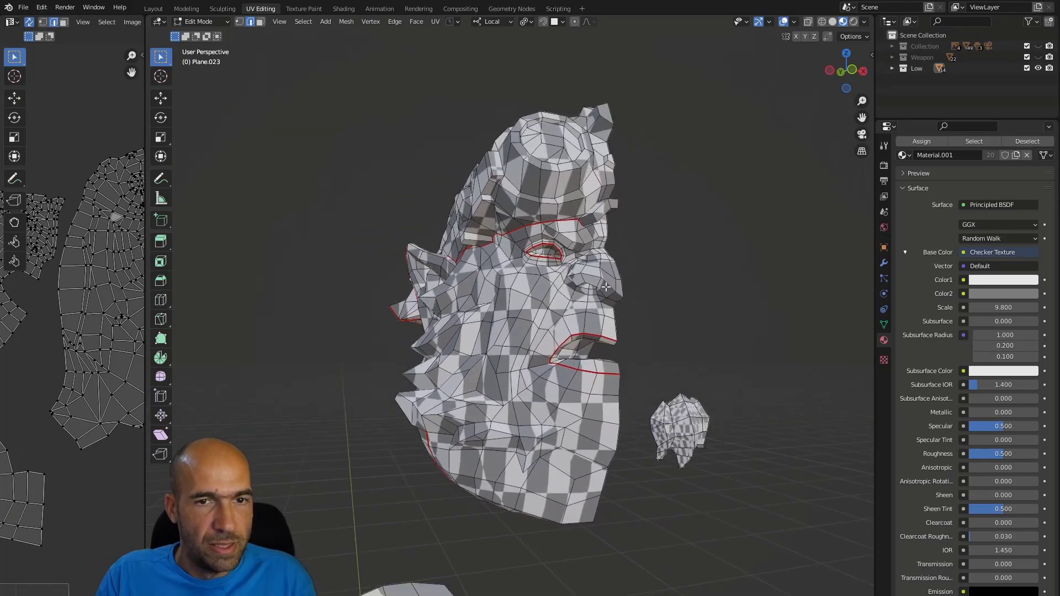
left_click(1034, 240)
left_click(1034, 240)
left_click(1034, 223)
left_click(1034, 224)
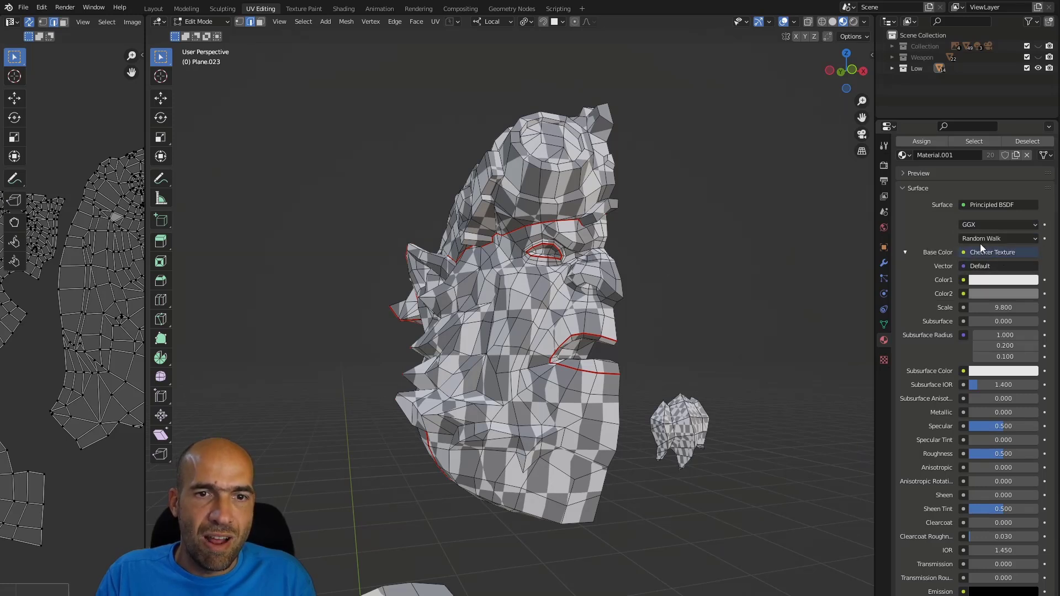
left_click(969, 267)
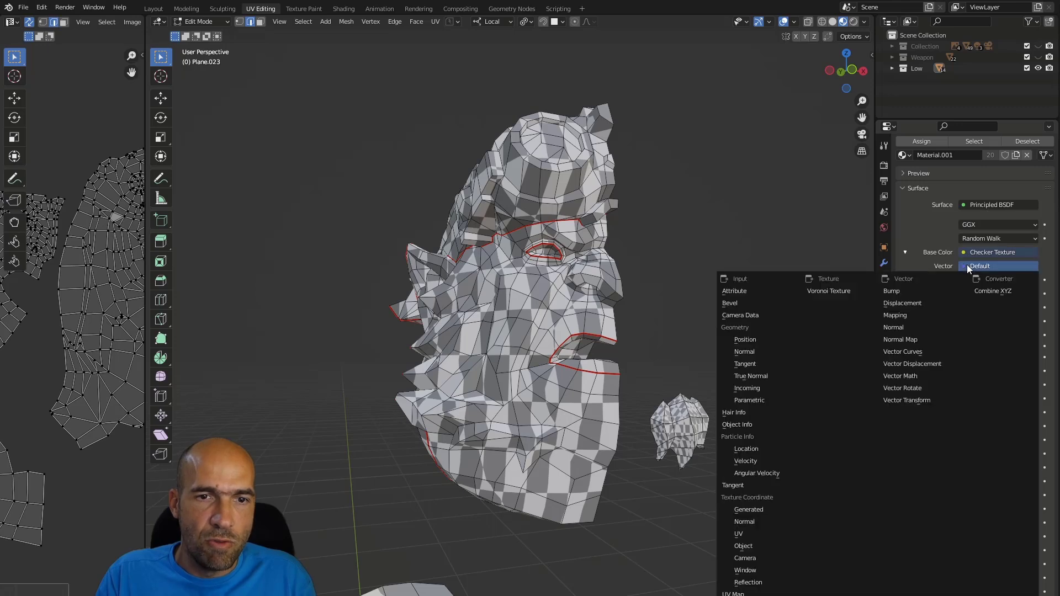
left_click(969, 267)
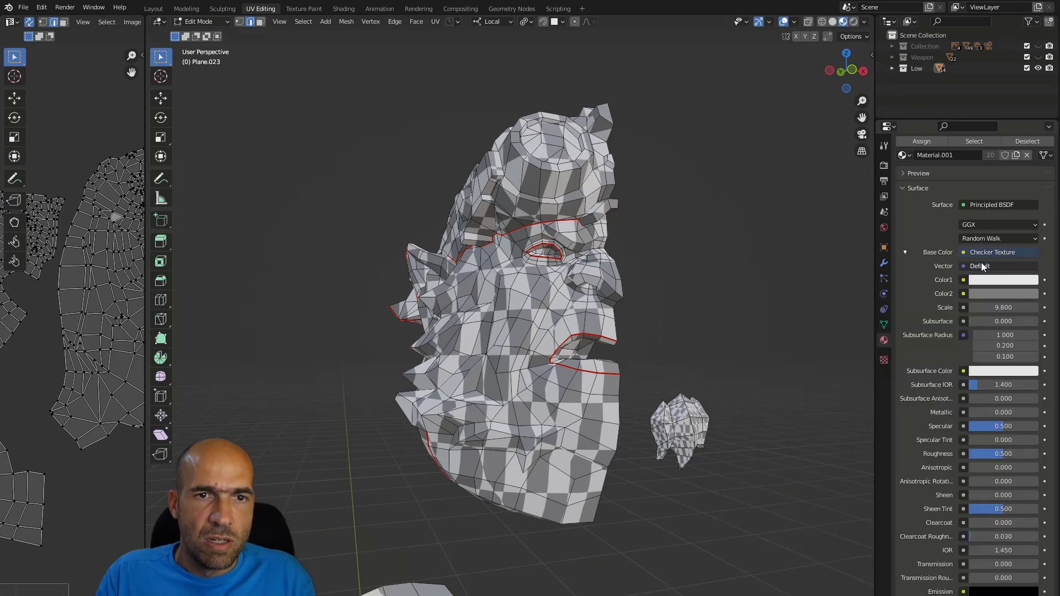
middle_click_drag(740, 276, 719, 285)
scroll(37, 329, "down", 4)
middle_click_drag(47, 327, 94, 316)
key("l")
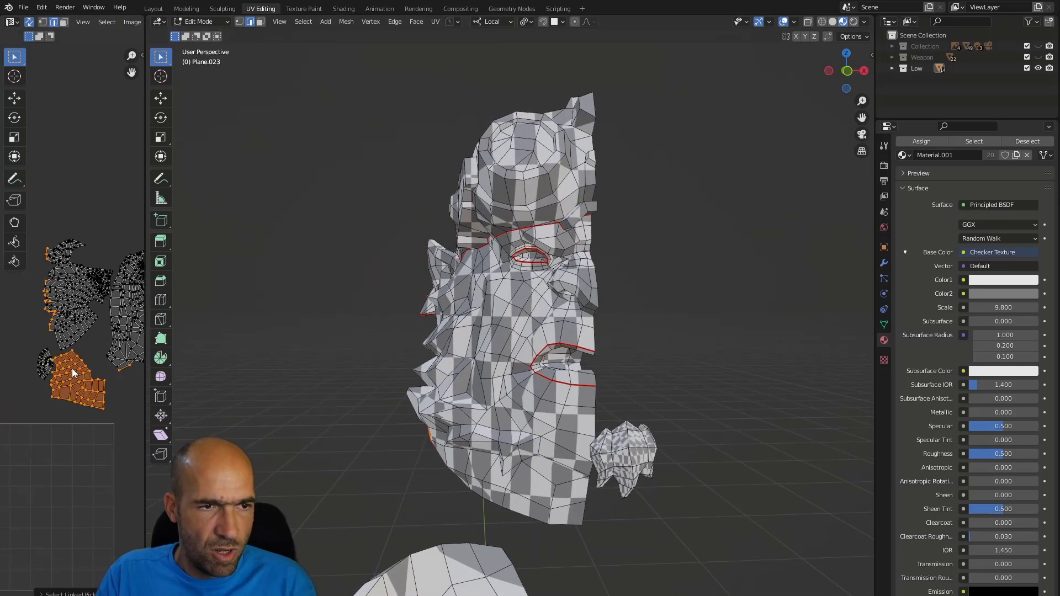
key("g")
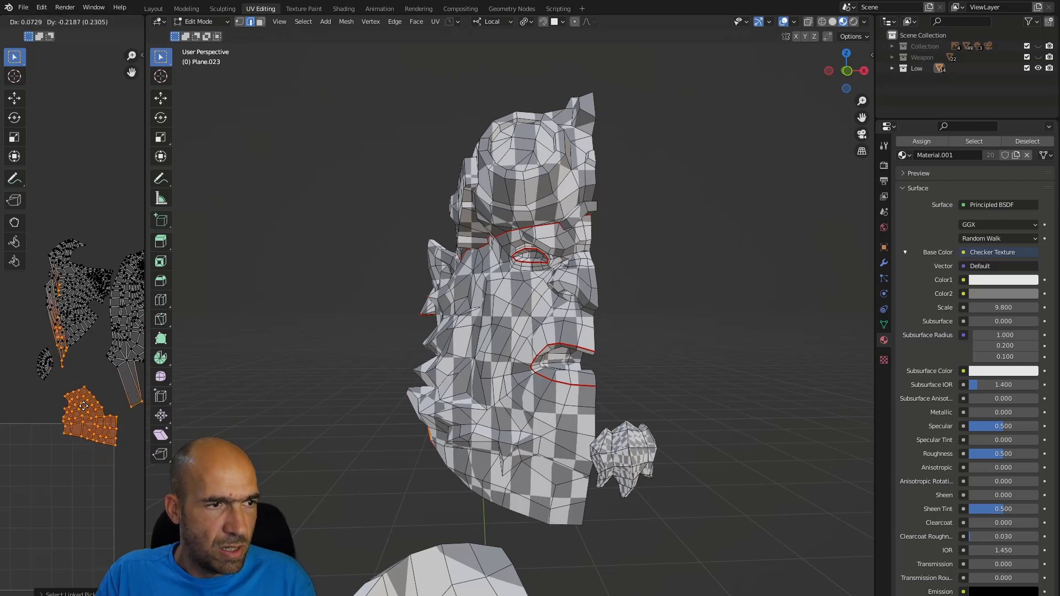
right_click(80, 407)
middle_click_drag(85, 406, 27, 440)
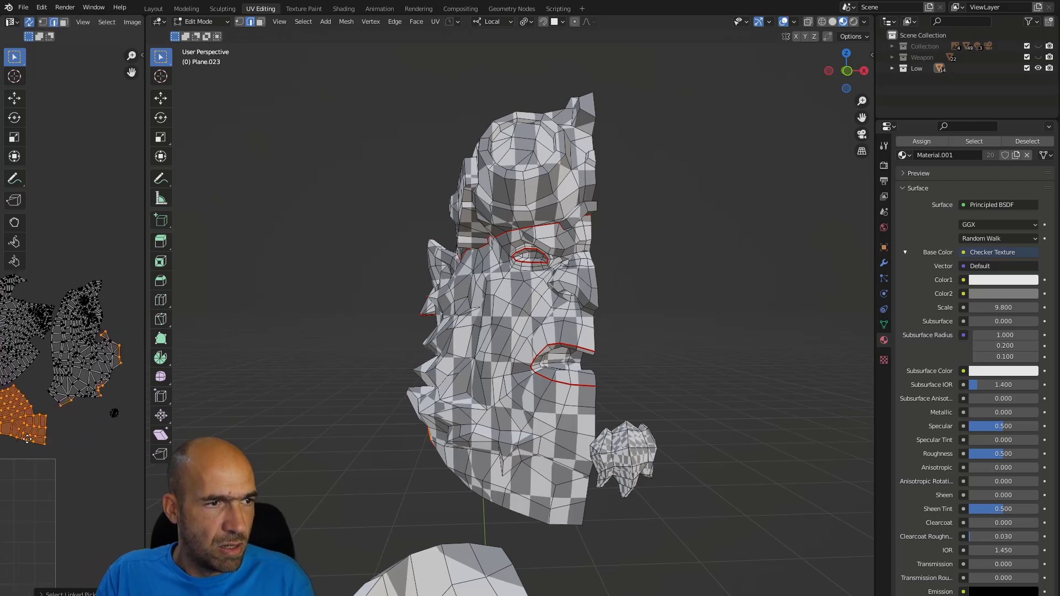
Select the upper-head UV island in face mode and move it up and away from the other islands
left_click(82, 372)
key("l")
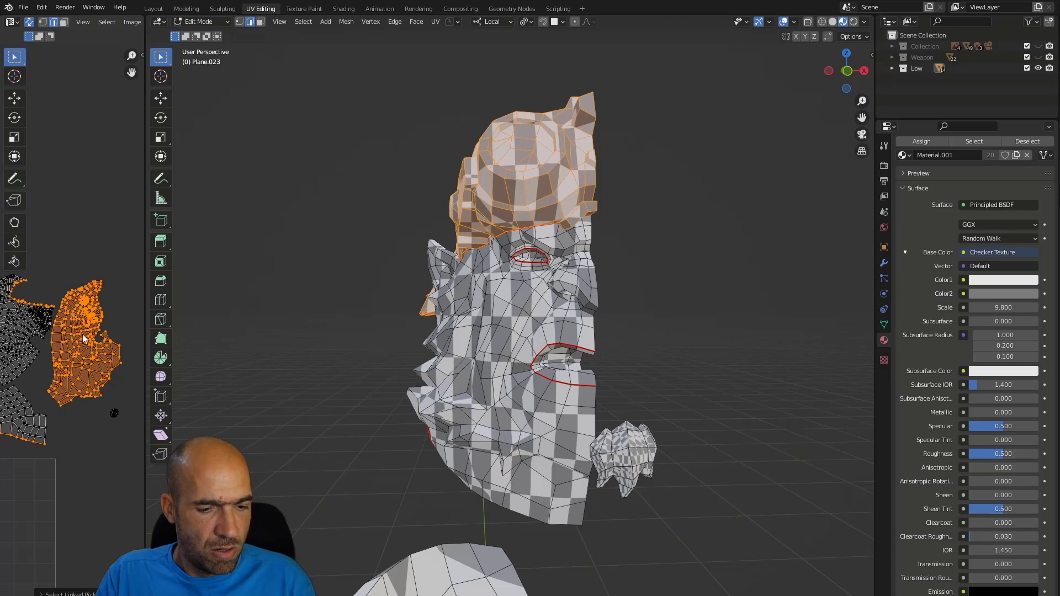
key("3")
key("g")
left_click(113, 287)
key("g")
left_click(108, 313)
Deselect the island, drive the checker texture's vector with the UV texture coordinate and set its scale to 32.8
middle_click_drag(403, 300, 260, 199)
left_click_drag(146, 147, 249, 146)
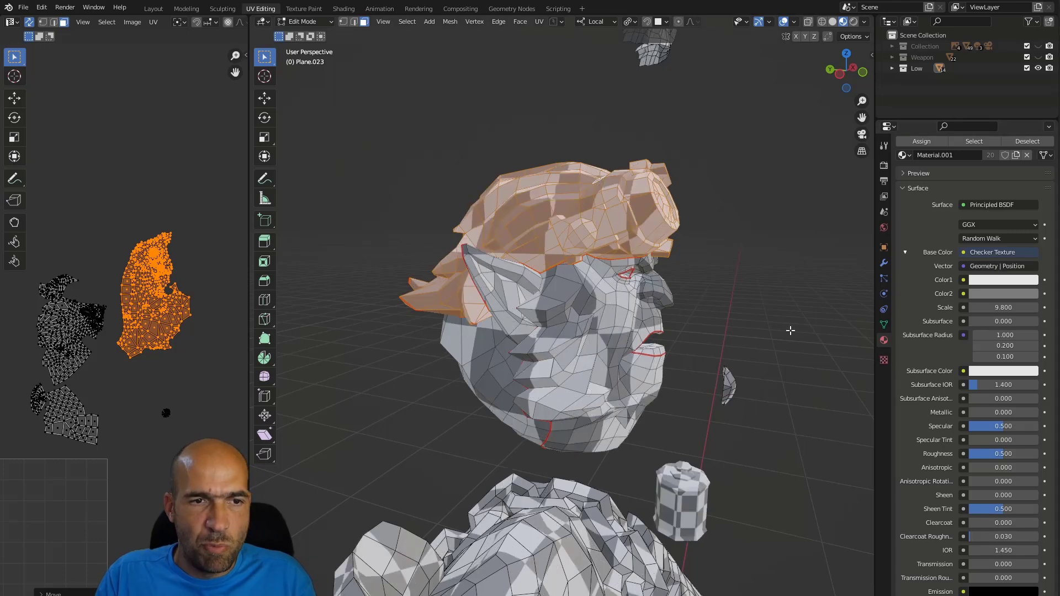
left_click(712, 319)
middle_click_drag(713, 319, 738, 310)
left_click(965, 267)
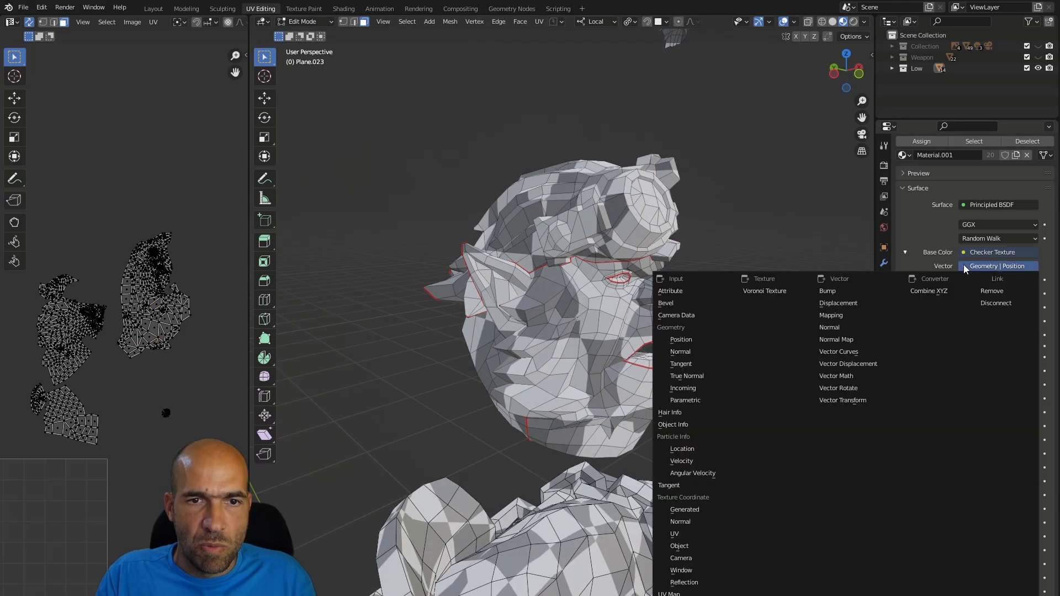
left_click(674, 534)
middle_click_drag(734, 297, 707, 279)
left_click_drag(1005, 335, 1043, 336)
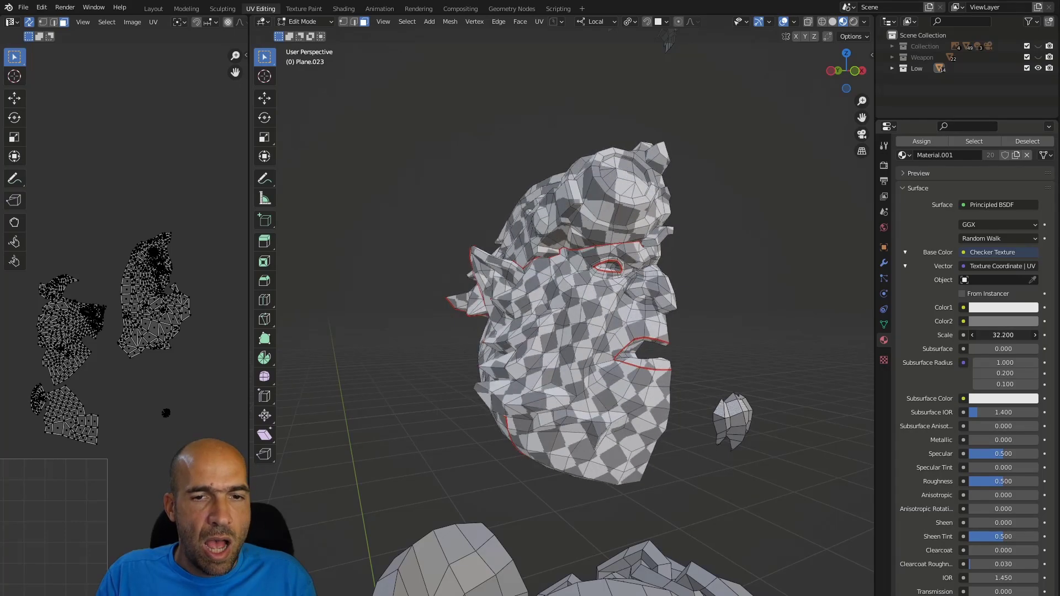
Inspect the checker pattern on the face, the round lens and the upper head from several angles
middle_click_drag(772, 329, 740, 373)
middle_click_drag(674, 276, 684, 265)
scroll(670, 217, "up", 2)
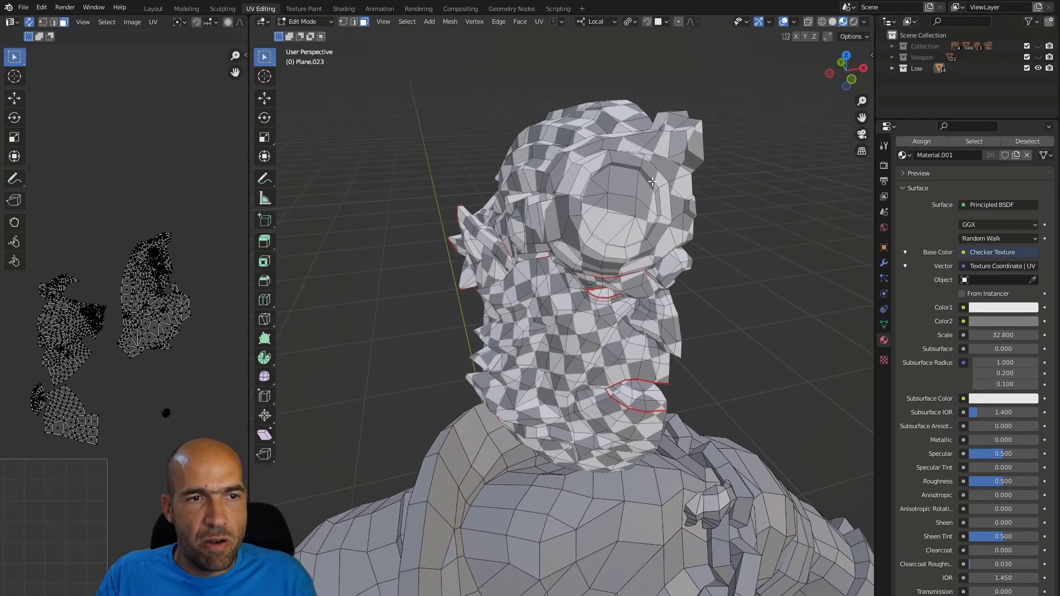
middle_click_drag(670, 202, 558, 250, "shift")
scroll(613, 309, "up", 2)
middle_click_drag(740, 304, 625, 391)
key("2")
middle_click_drag(694, 288, 642, 233)
left_click(599, 369, "ctrl")
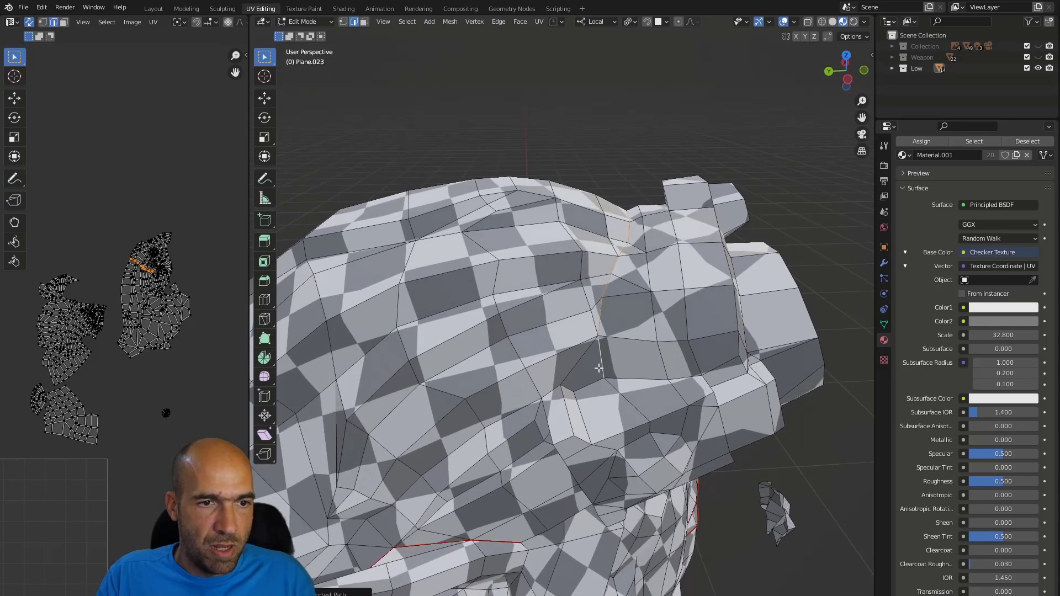
middle_click_drag(599, 369, 572, 391)
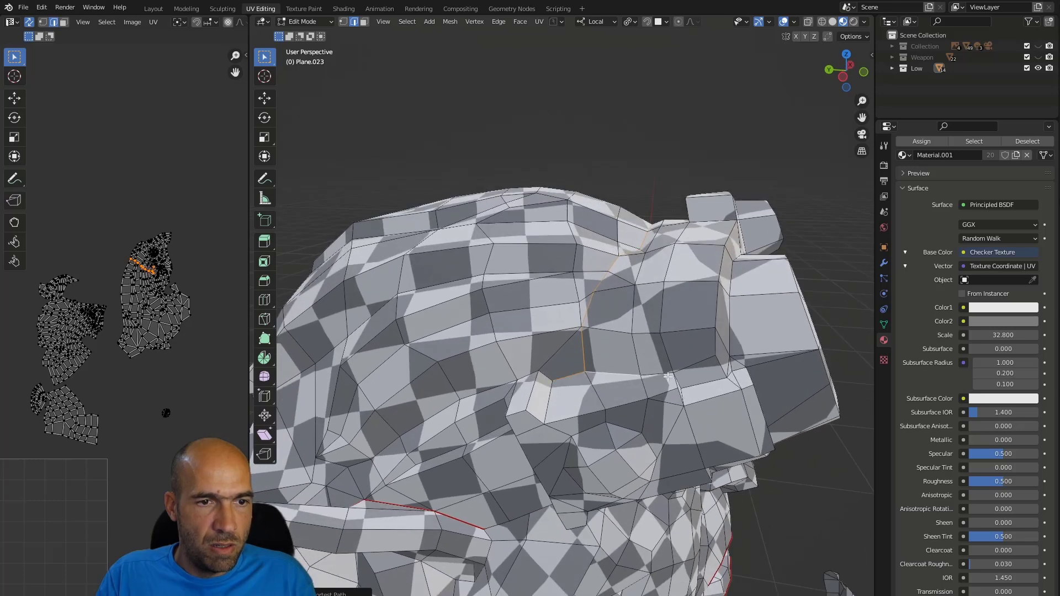
middle_click_drag(687, 393, 700, 466)
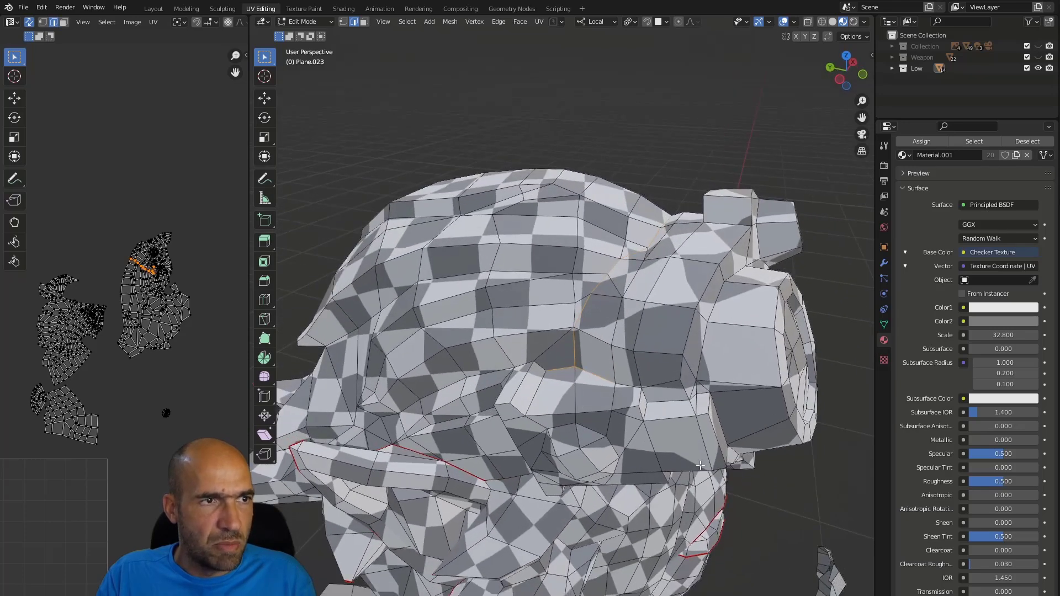
middle_click_drag(643, 402, 644, 390)
right_click(644, 390)
left_click(596, 348)
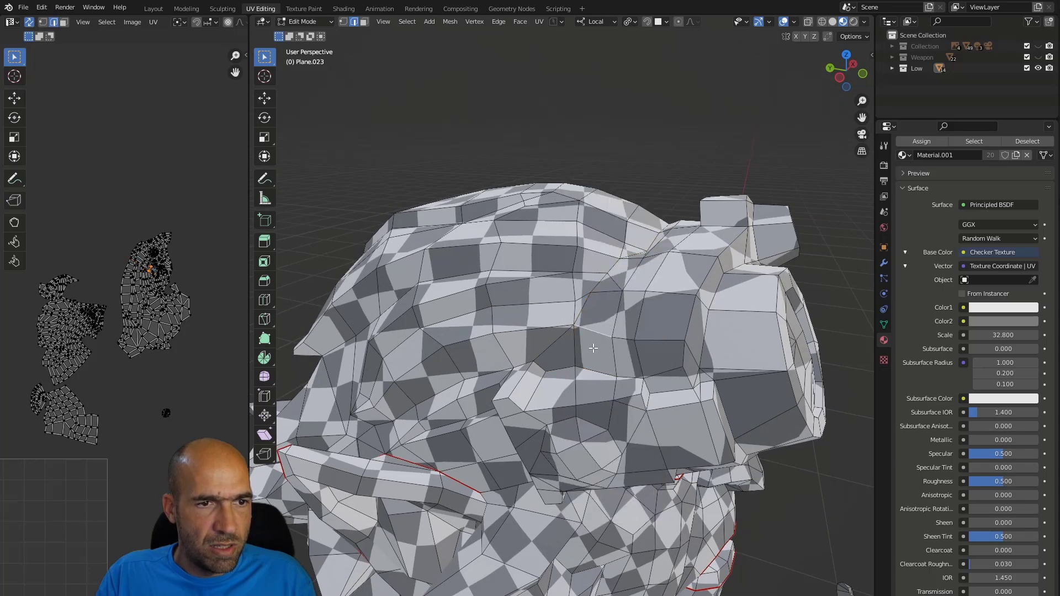
Mark a seam along the edge path where the raised lens housing meets the hair, following its side down toward the brow
middle_click_drag(571, 349, 713, 190)
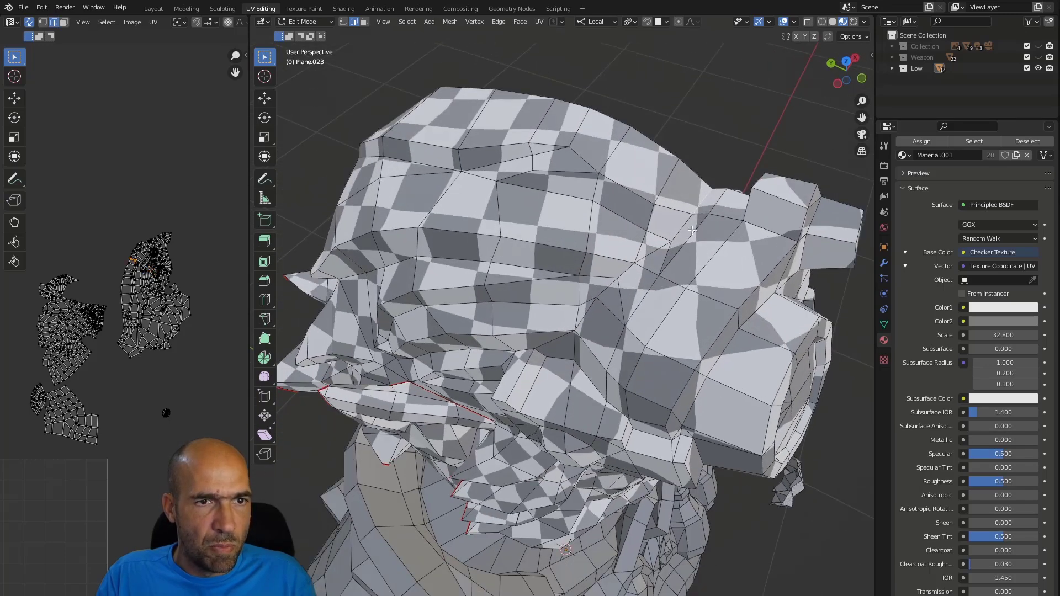
middle_click_drag(692, 230, 666, 255)
left_click(645, 391, "ctrl")
middle_click_drag(723, 400, 657, 374)
middle_click_drag(731, 396, 651, 395)
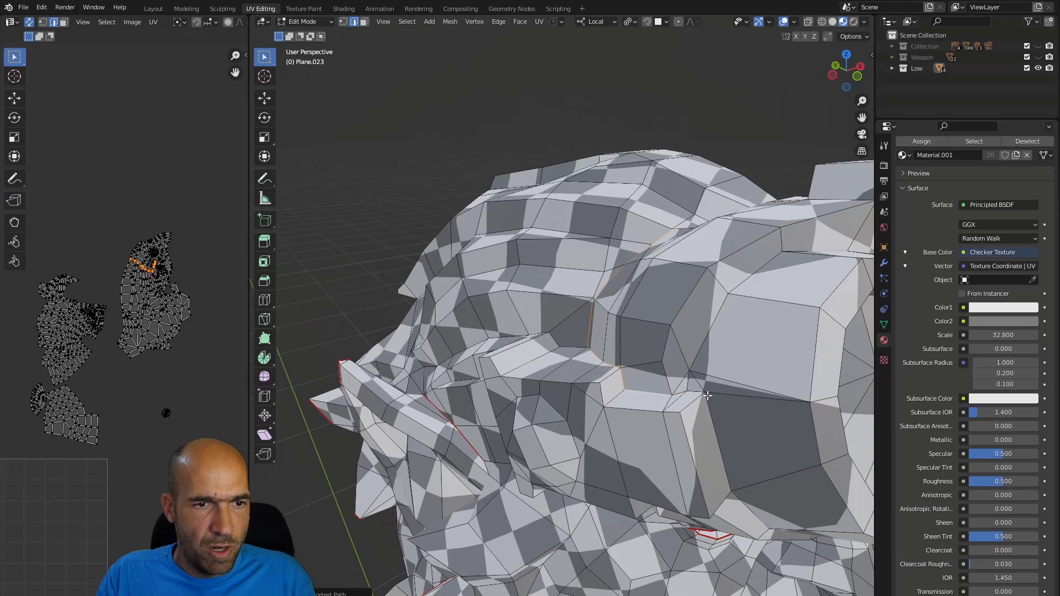
middle_click_drag(722, 443, 734, 406)
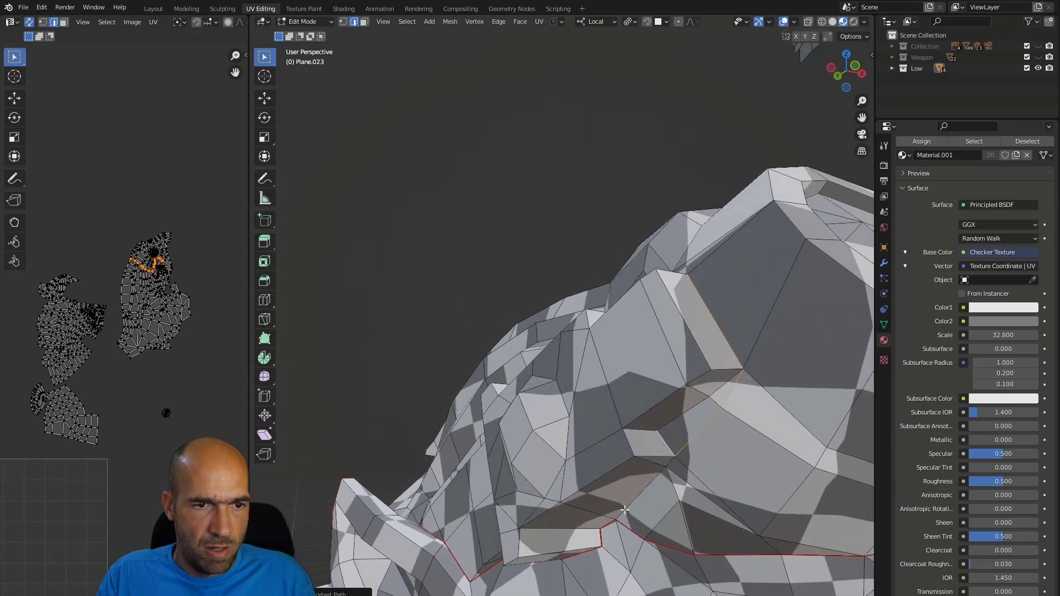
middle_click_drag(630, 505, 680, 457)
left_click(709, 418, "ctrl")
left_click(678, 430, "ctrl")
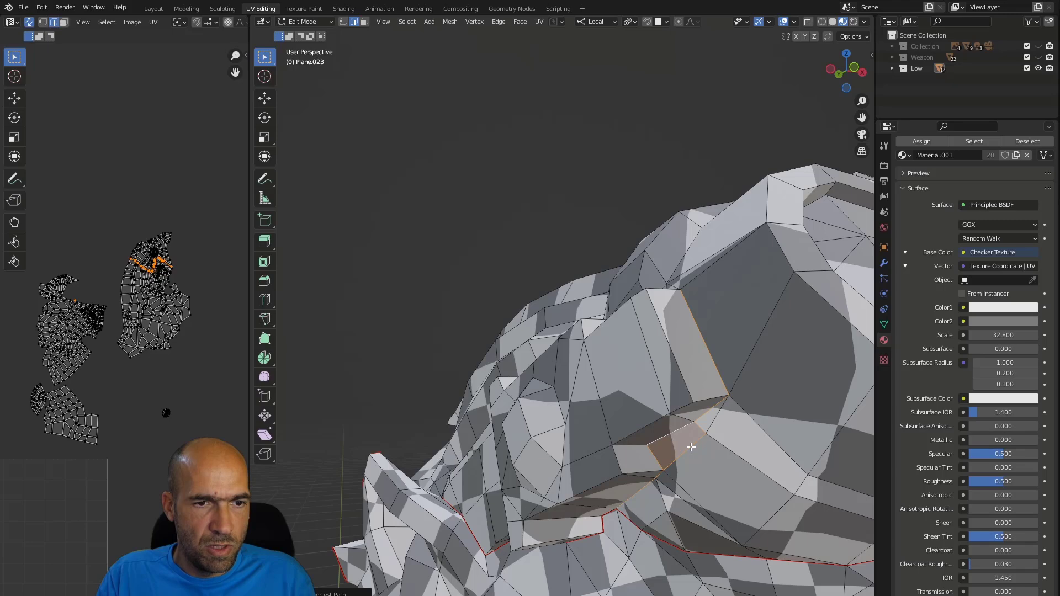
left_click(690, 447, "shift")
mouse_move(694, 440)
middle_mouse_down()
mouse_move(672, 463)
mouse_move(775, 421)
mouse_move(711, 437)
middle_mouse_up()
right_click(671, 462)
left_click(670, 461)
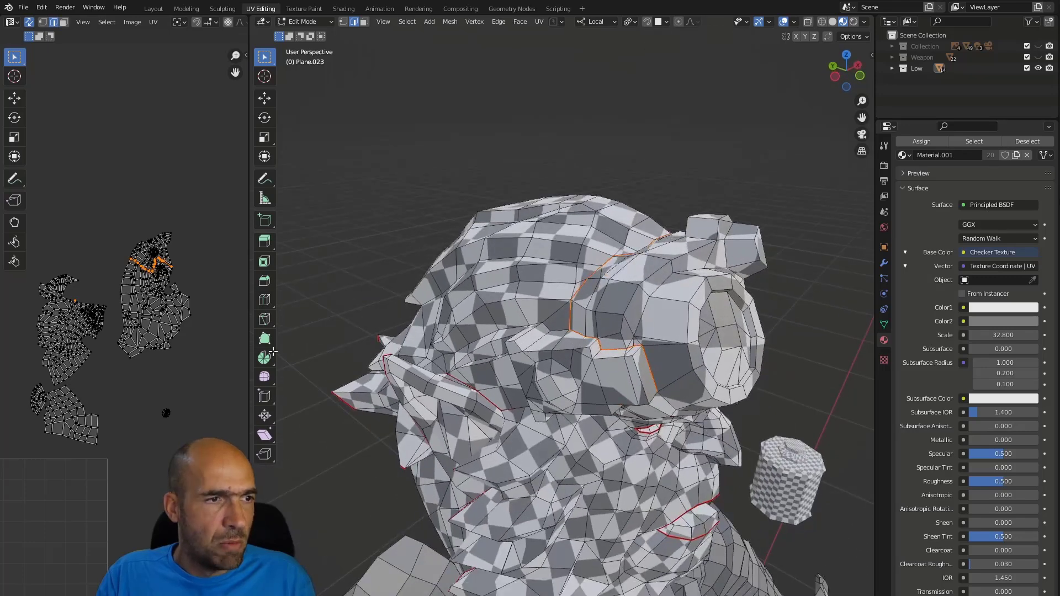
Examine the upper-head UV island in face mode, picking faces and the whole island to match them to the model
middle_click_drag(164, 248, 134, 301)
left_click(178, 290)
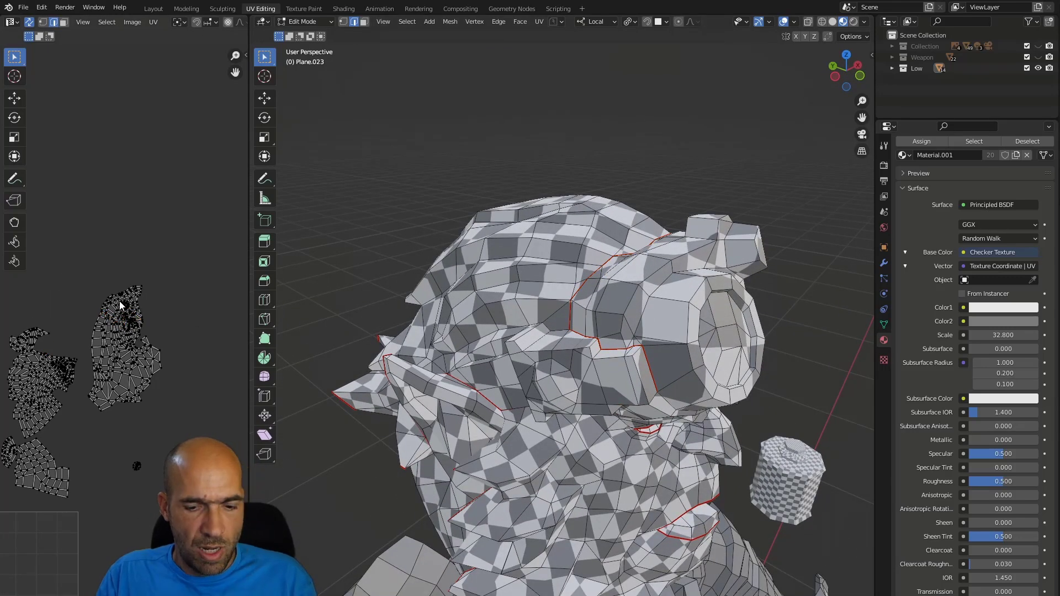
key("l")
left_click(155, 287)
key("3")
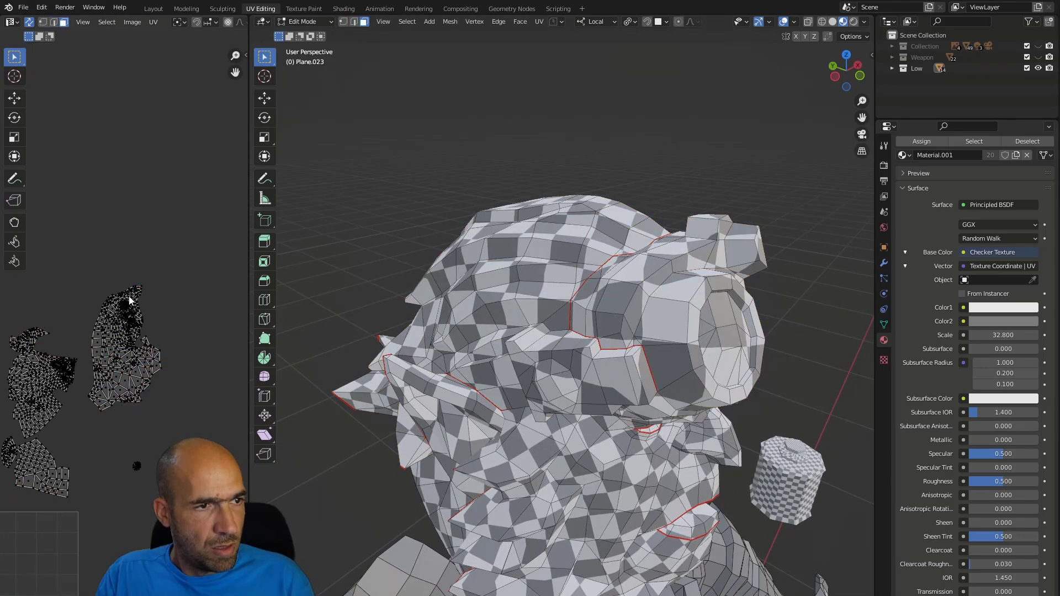
left_click(129, 297)
middle_click_drag(391, 314, 271, 338)
scroll(122, 325, "up", 4)
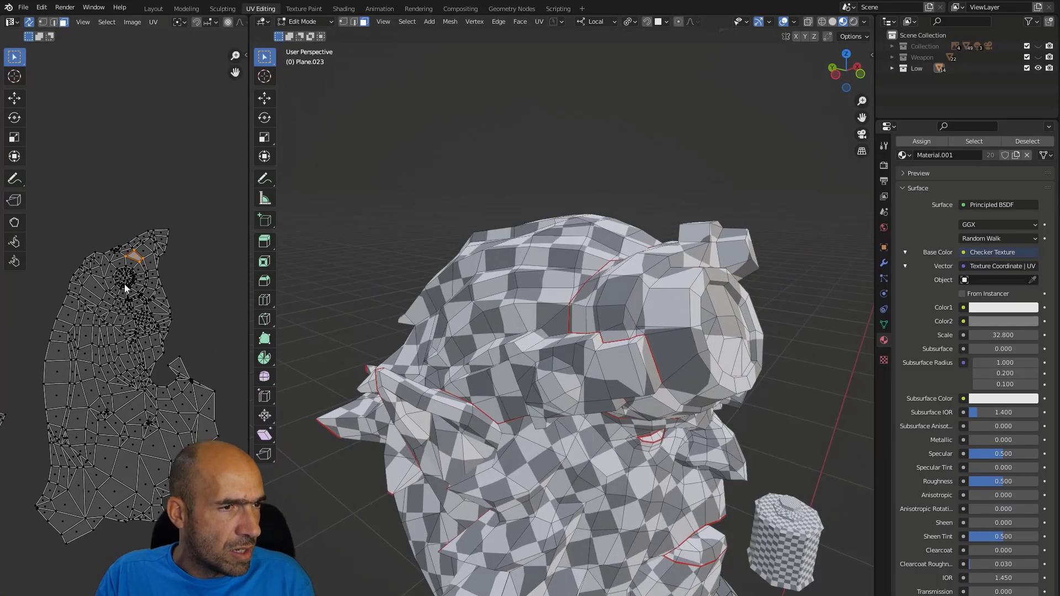
left_click(121, 280)
key("l")
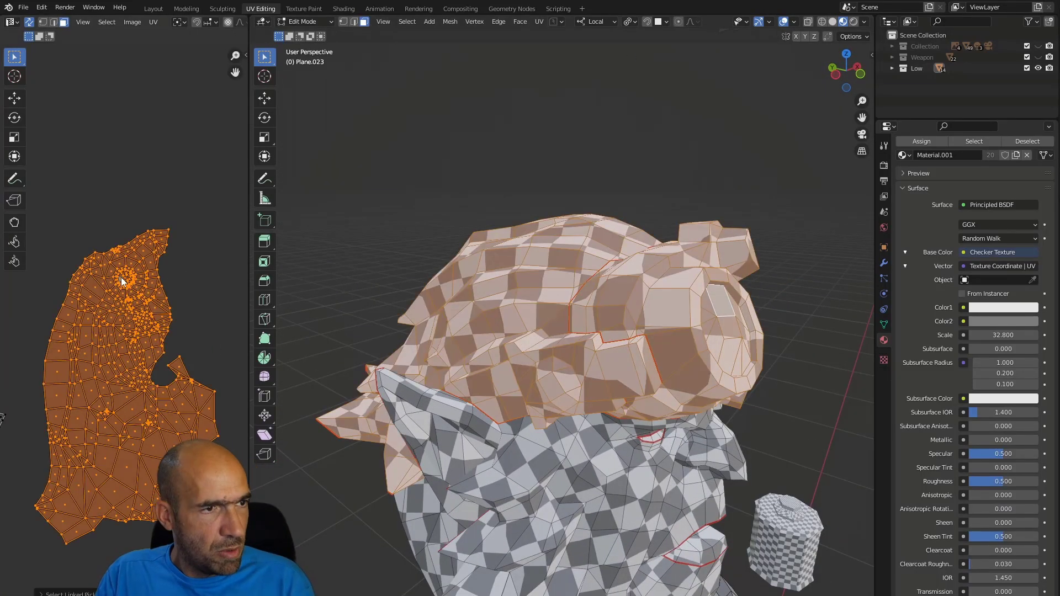
left_click(160, 263)
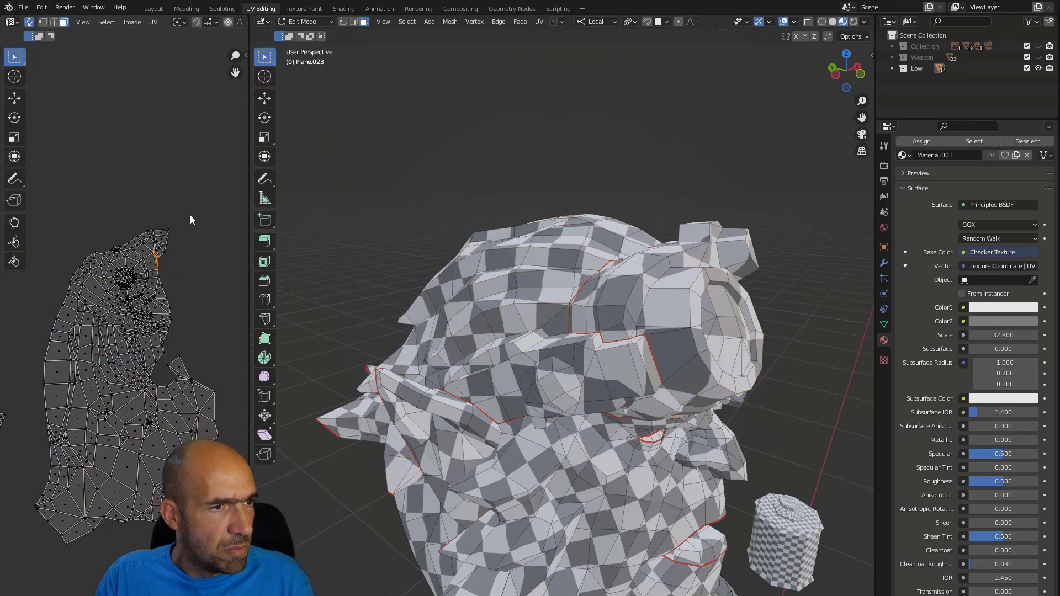
left_click(95, 355)
scroll(108, 322, "up", 3)
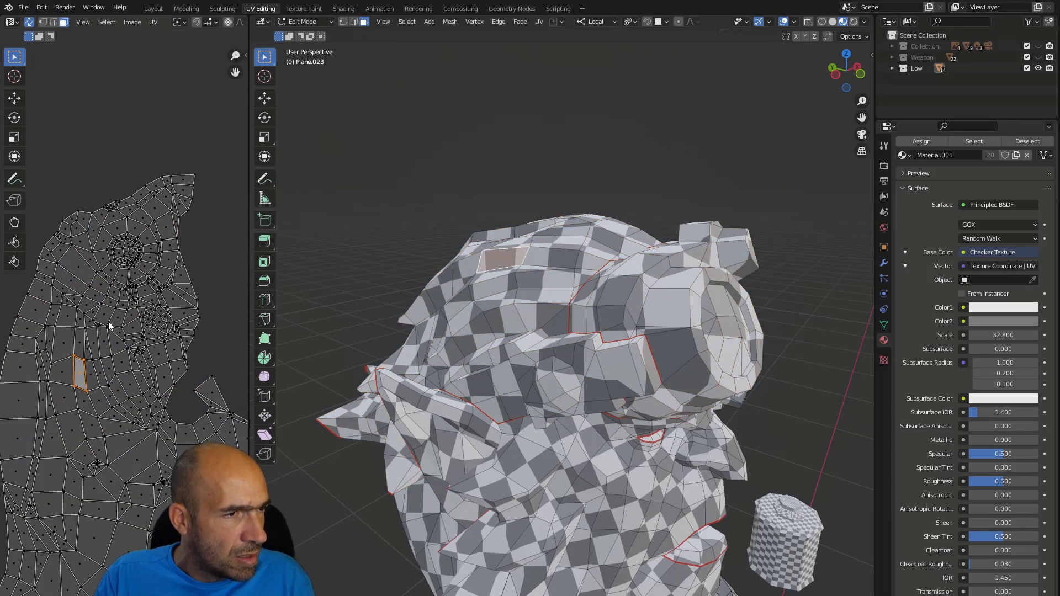
Select a short edge path at the front of the head below the lens in edge mode and mark it as a seam
left_click(636, 334)
middle_click_drag(677, 324, 583, 348)
scroll(643, 240, "up", 2)
left_click(638, 231)
key("2")
left_click(639, 225)
middle_click_drag(640, 225, 675, 206)
left_click(635, 167, "ctrl")
middle_click_drag(637, 166, 479, 228)
right_click(678, 214)
left_click(673, 226)
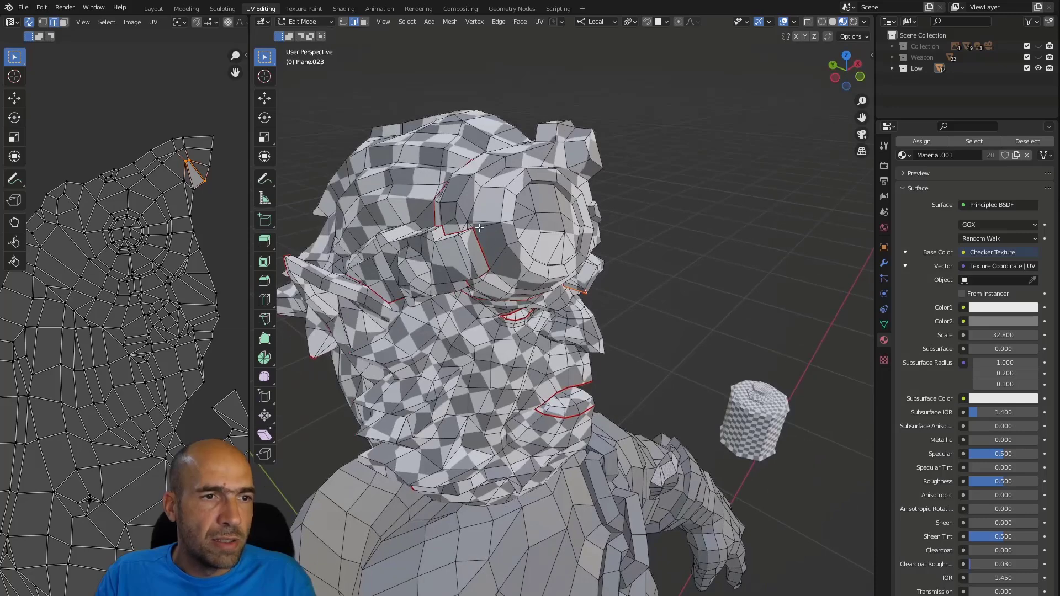
Mark a seam along the short edge path from the lens housing's side seam toward the round lens
left_click(507, 221, "ctrl")
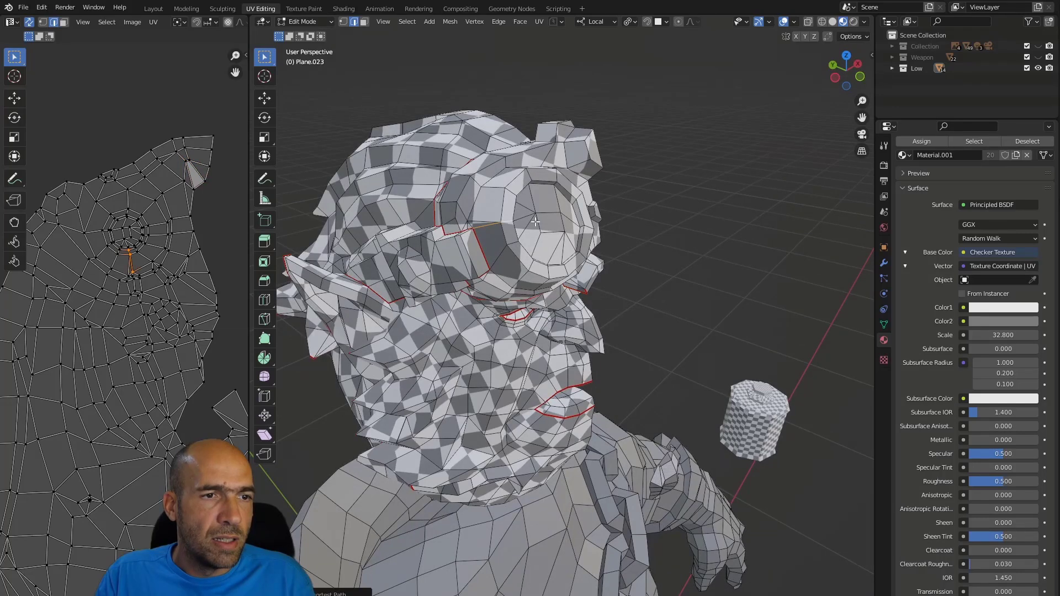
left_click(492, 225)
right_click(531, 222)
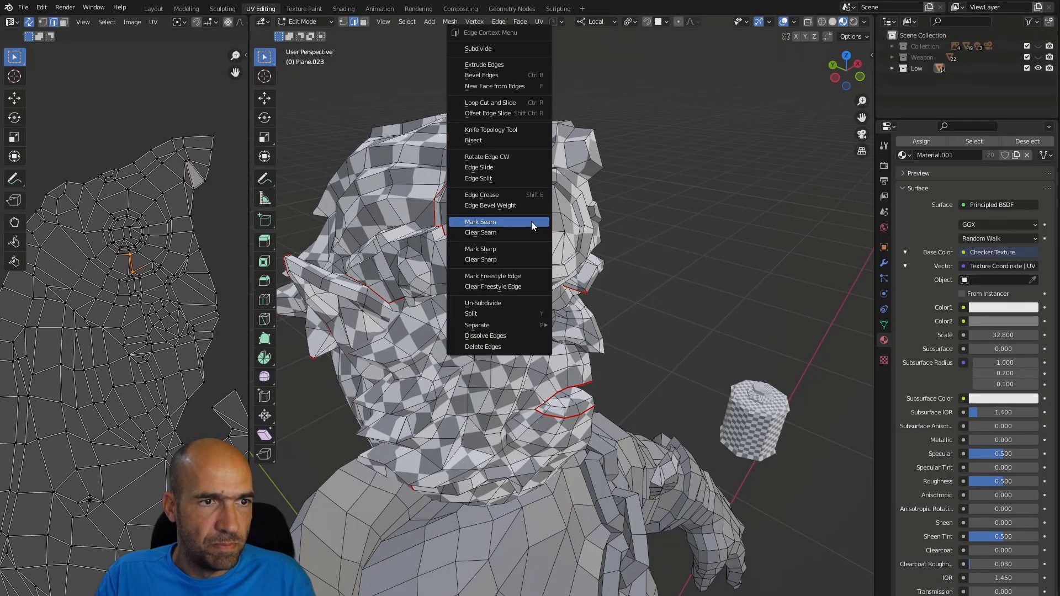
left_click(532, 221)
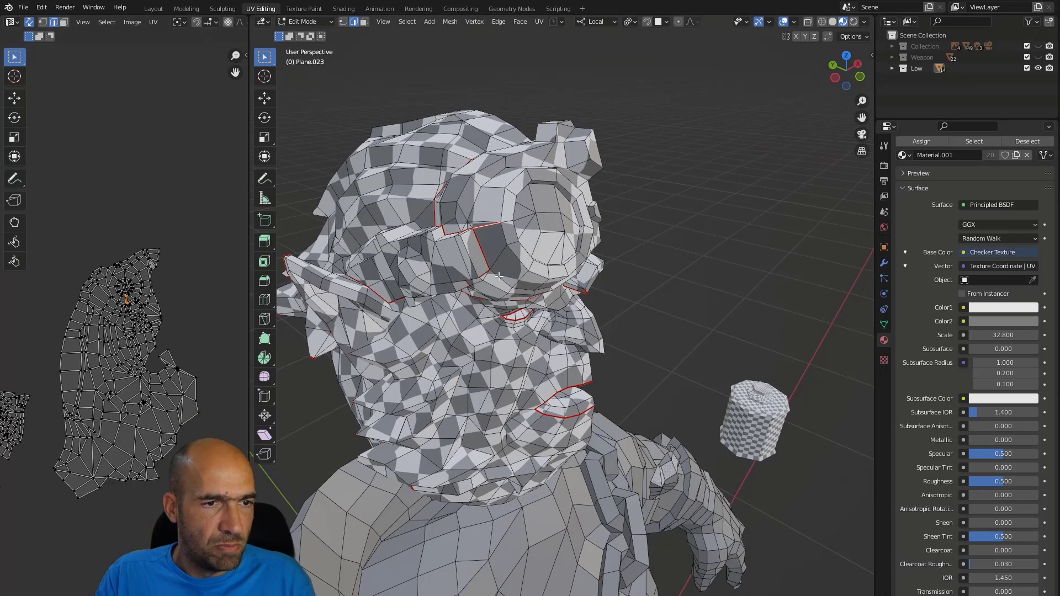
Unwrap the entire half head with the new seams and move the resulting islands above the UV tile
key("a")
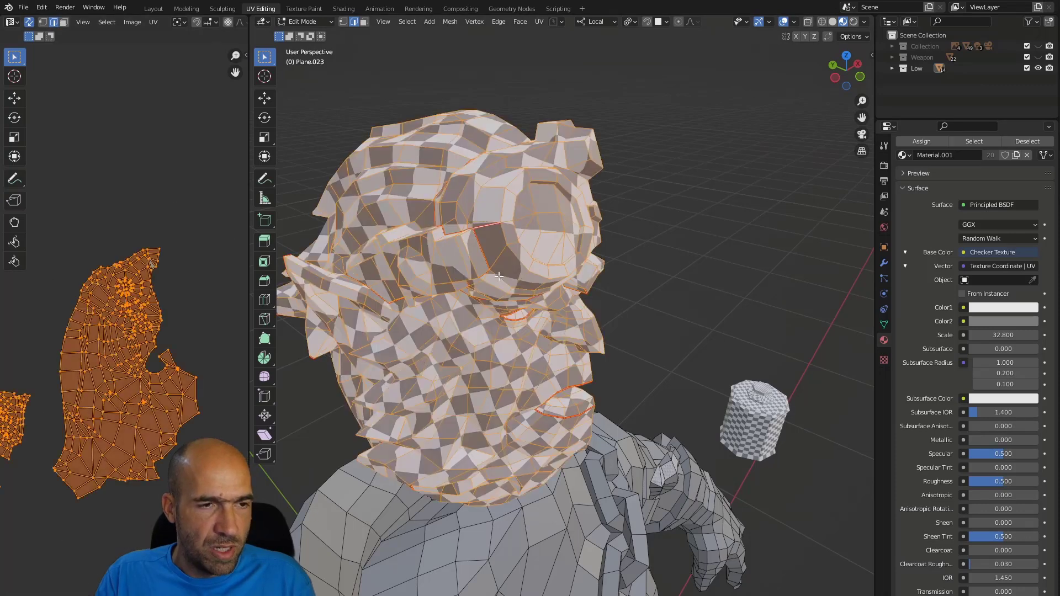
key("u")
left_click(380, 306)
scroll(151, 350, "down", 3)
middle_click_drag(126, 440, 184, 397)
scroll(144, 422, "up", 1)
key("g")
left_click(161, 329)
Select the central face of the round lens in face mode
scroll(181, 317, "up", 4)
middle_click_drag(181, 317, 91, 283)
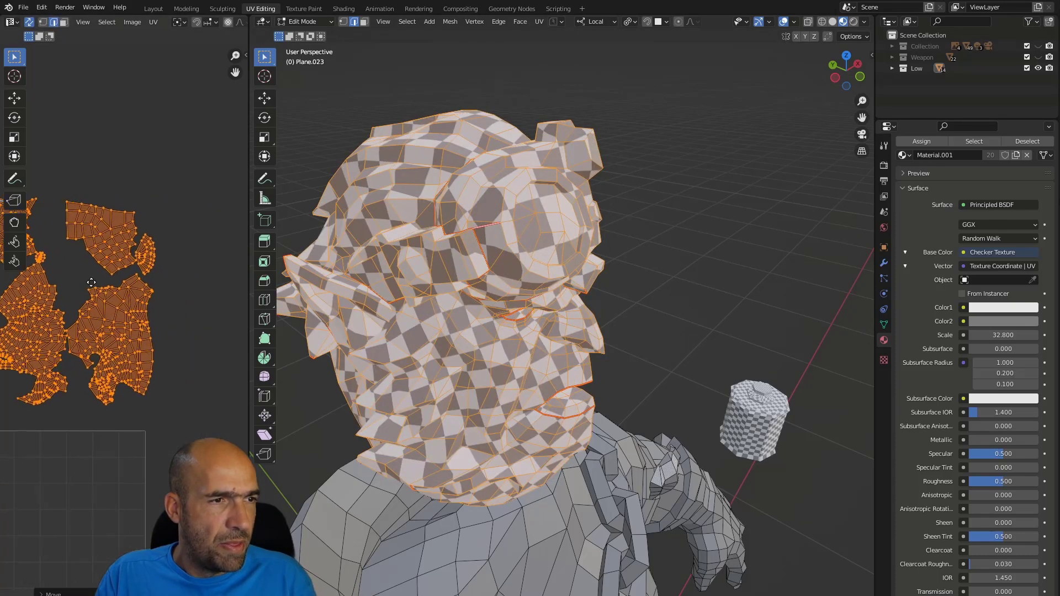
scroll(172, 340, "up", 6)
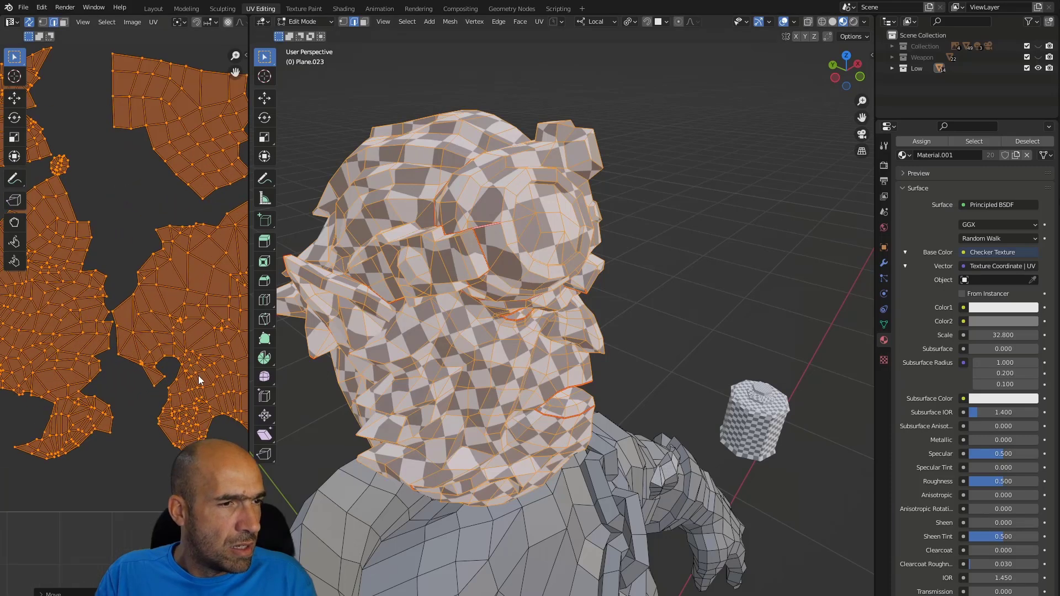
scroll(157, 418, "down", 3)
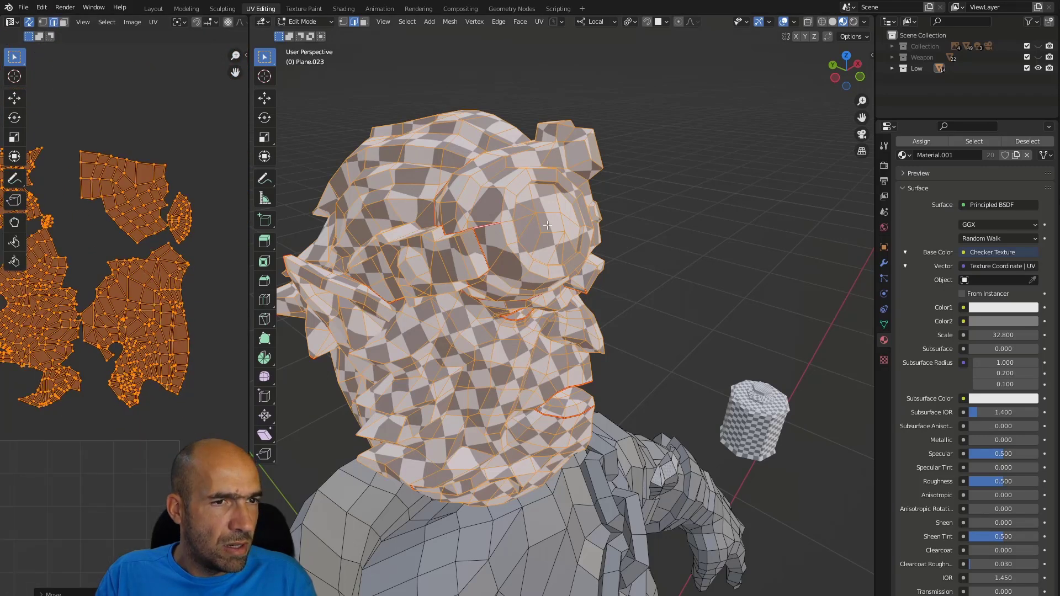
left_click(547, 225)
key("3")
left_click(545, 225)
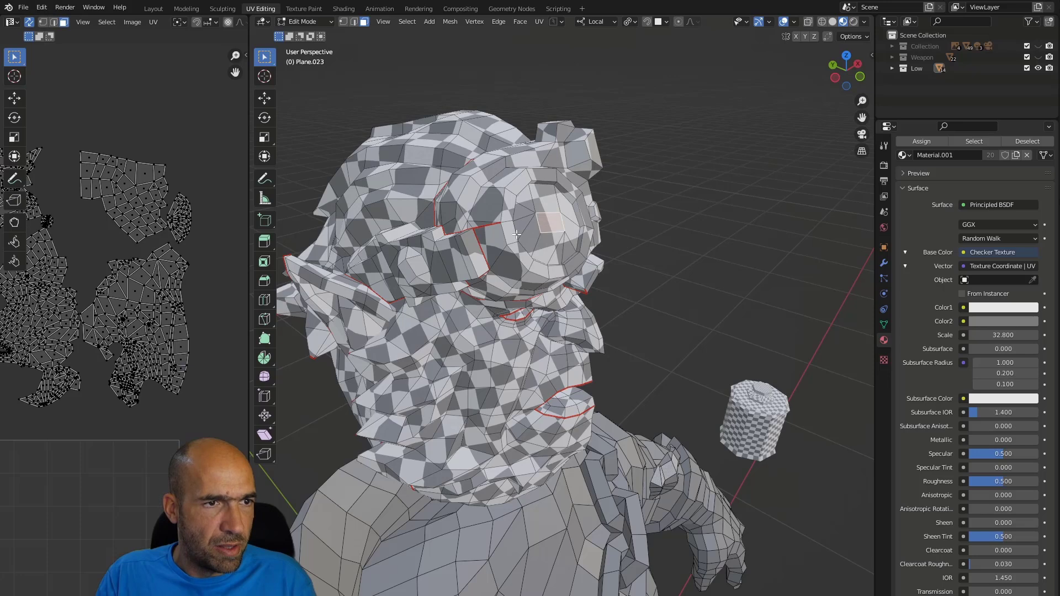
Examine where the central lens face lies in its UV island and check the checker pattern across the head
middle_click_drag(171, 282, 26, 369)
scroll(109, 296, "up", 5)
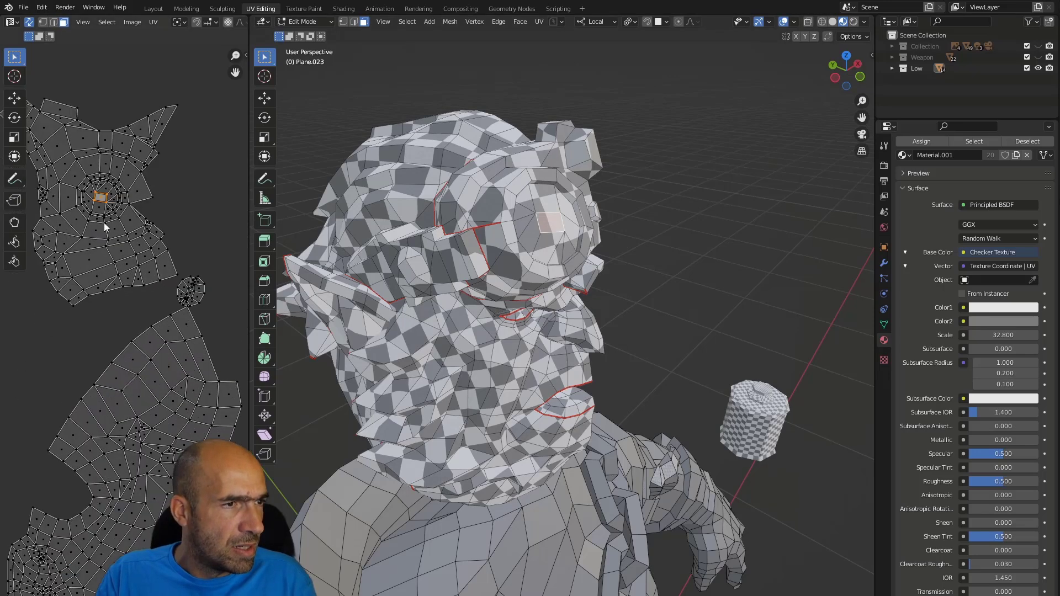
middle_click_drag(115, 186, 147, 243)
scroll(144, 232, "up", 4)
middle_click_drag(136, 147, 123, 200)
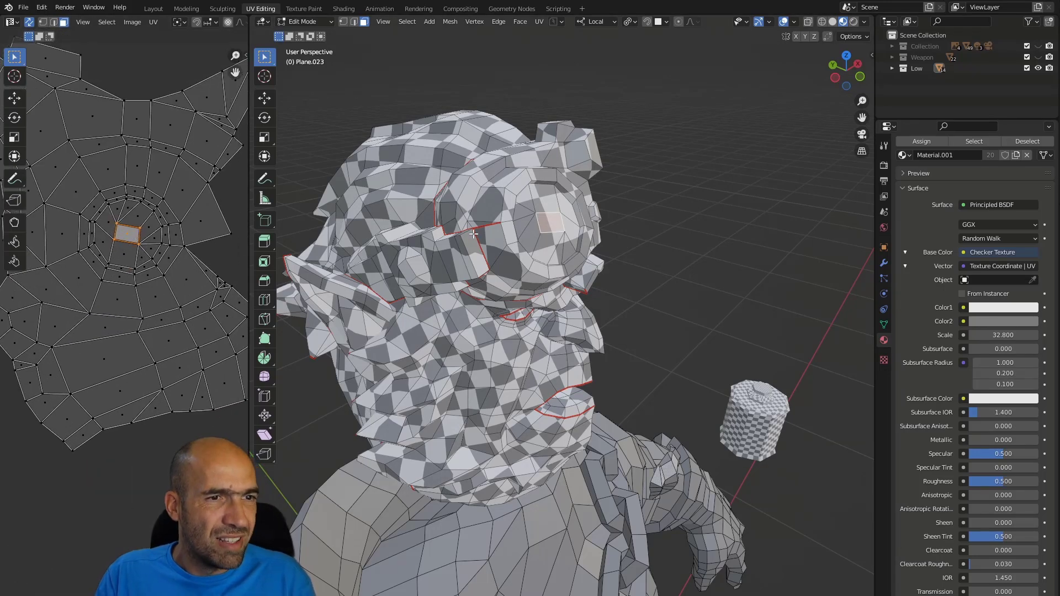
scroll(121, 198, "down", 3)
middle_click_drag(299, 243, 526, 249)
scroll(526, 248, "down", 2)
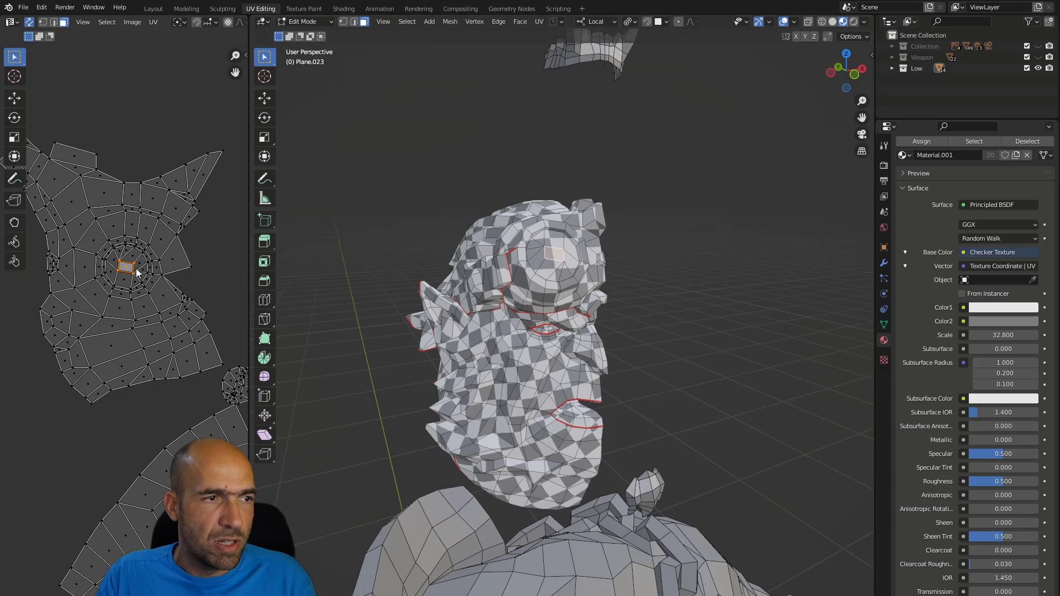
scroll(132, 266, "up", 3)
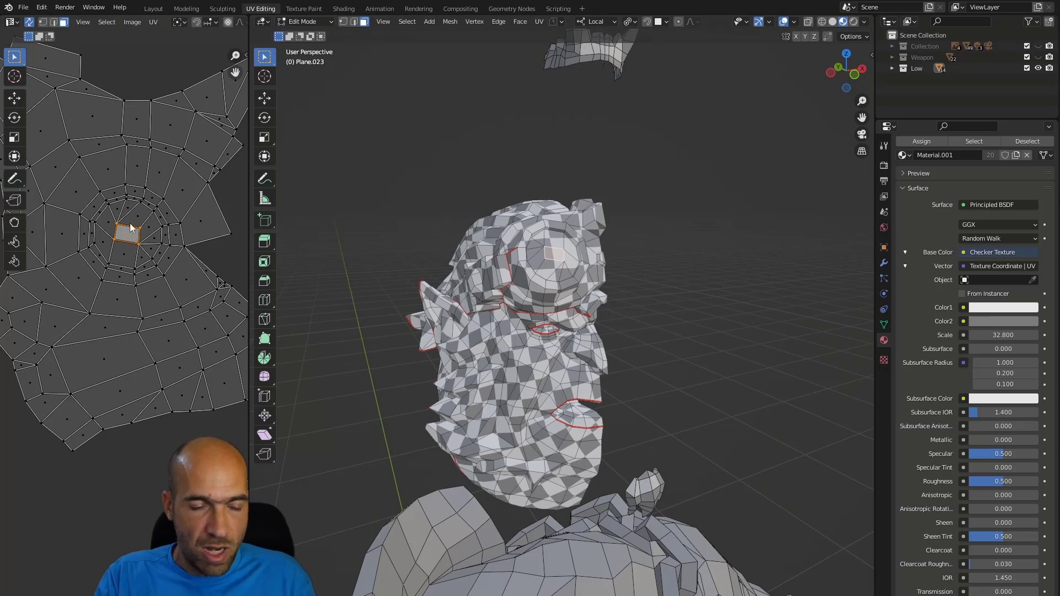
Grow the selection five times to cover the round lens and move these UV faces up, clear of the surrounding island
key("ctrl+KP_Add")
key("ctrl+KP_Add")
key("ctrl+KP_Add")
key("ctrl+KP_Add")
key("ctrl+KP_Add")
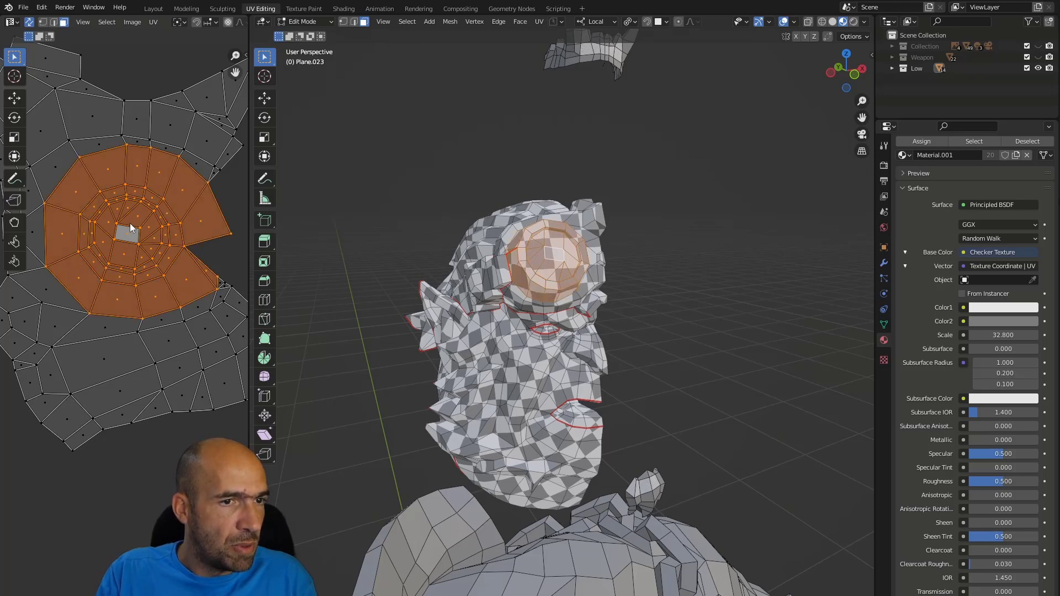
scroll(127, 236, "down", 2)
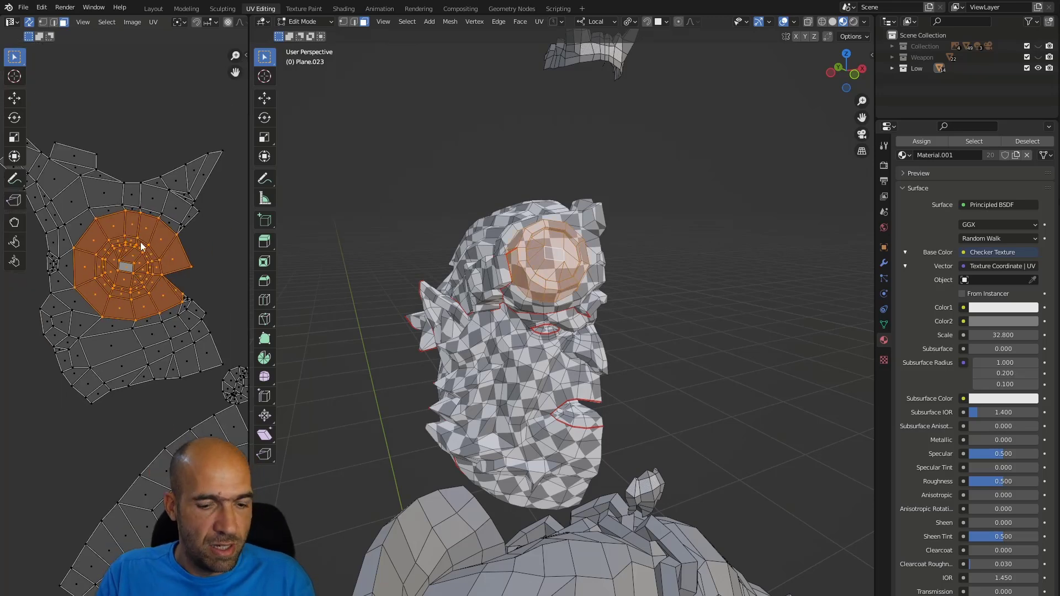
key("g")
left_click(155, 58)
middle_click_drag(156, 58, 130, 199)
right_click(137, 259)
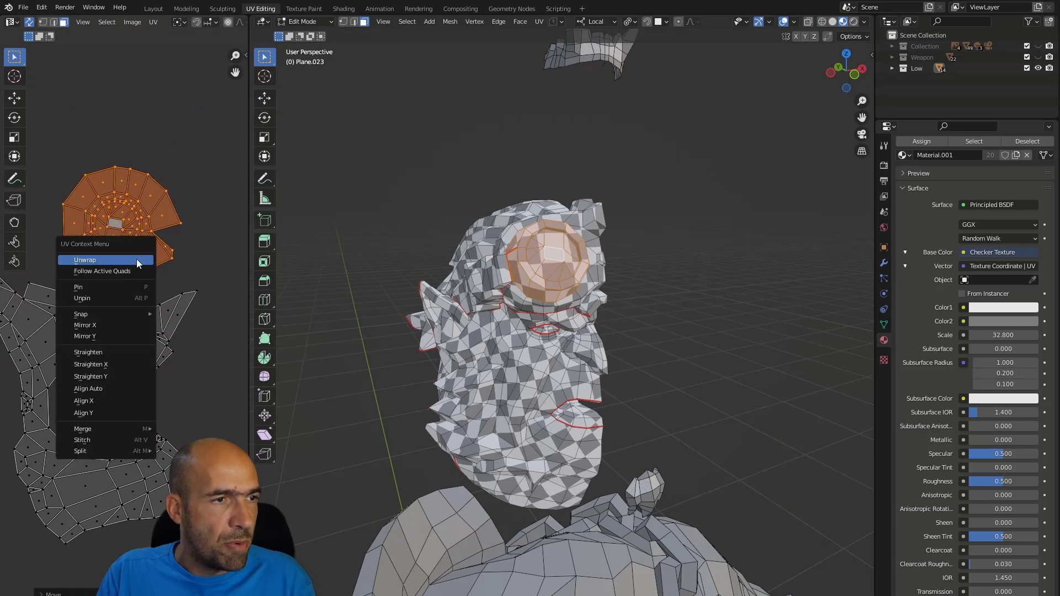
left_click(118, 286)
Generate seams from the UV islands so the lens outline becomes a seam, and deselect the lens faces
left_click(136, 22)
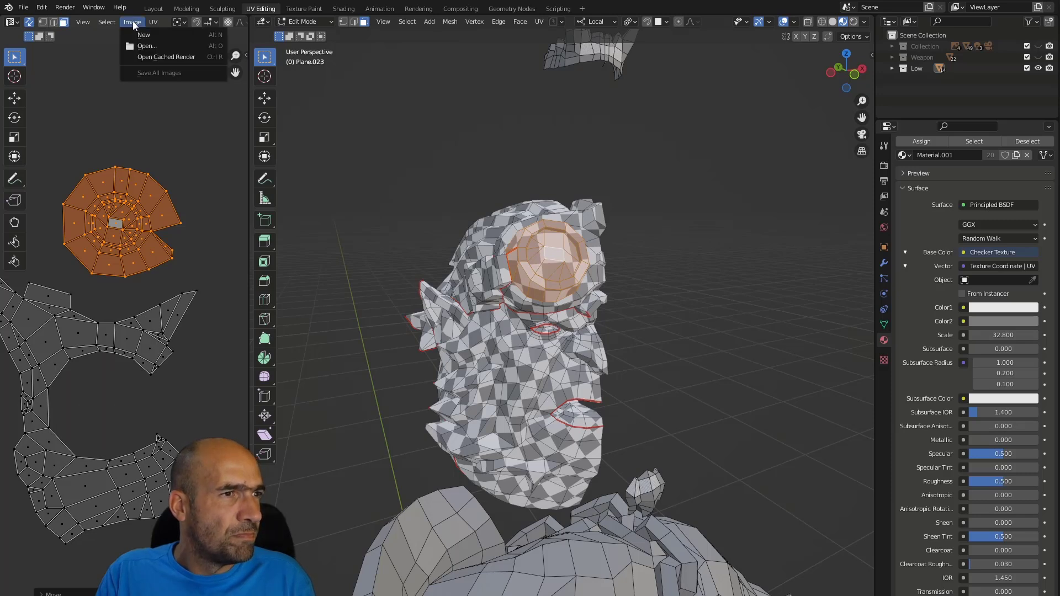
mouse_move(155, 25)
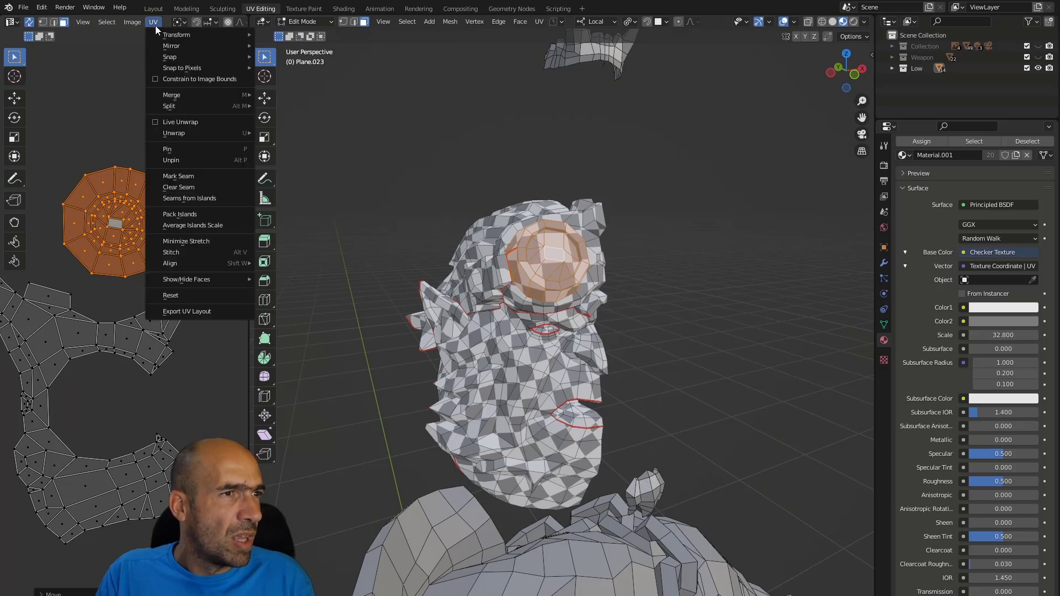
left_click(221, 198)
left_click(114, 222)
scroll(116, 219, "up", 3)
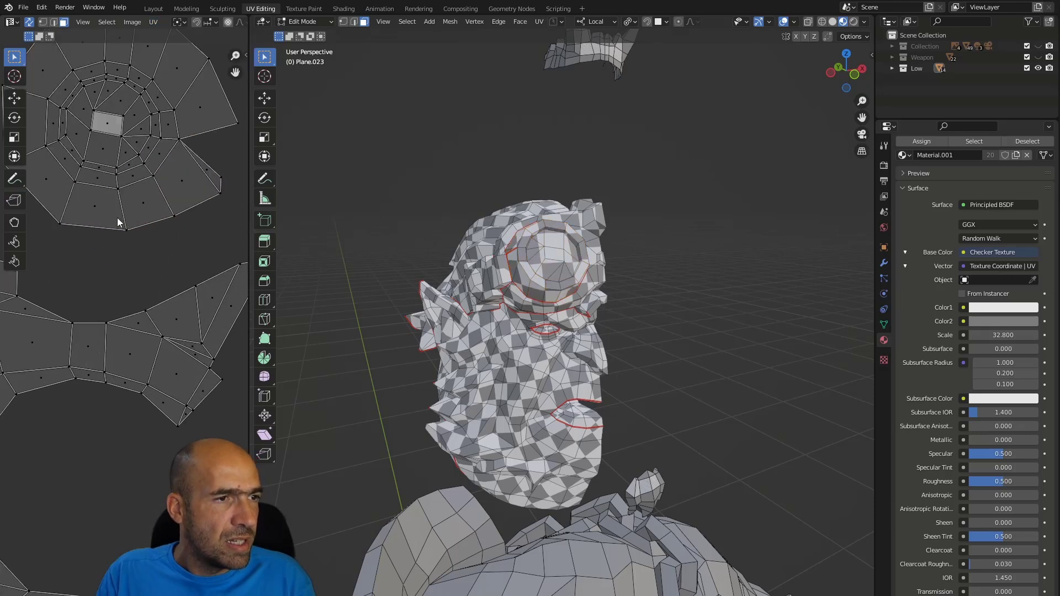
Select the whole round lens island in the UV editor and unwrap it on its own
scroll(118, 217, "down", 1)
left_click(198, 202)
mouse_move(647, 297)
middle_mouse_down()
mouse_move(759, 327)
mouse_move(649, 295)
middle_mouse_up()
scroll(170, 173, "down", 2)
left_click_drag(180, 145, 50, 277)
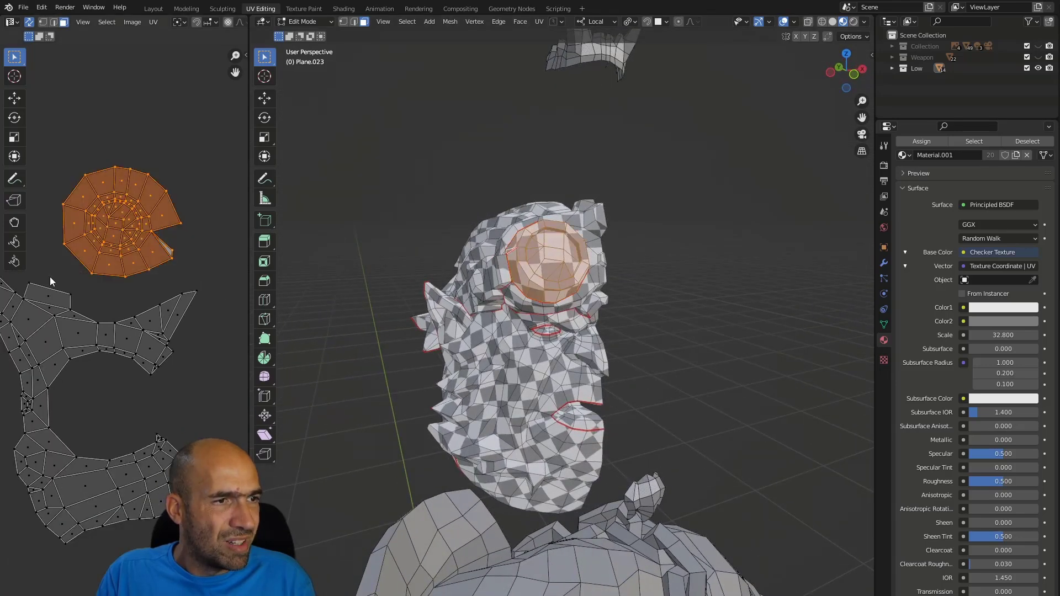
key("u")
left_click(104, 246)
Scale the lens island down to match the head's checker size and move it up beside the other islands
middle_click_drag(136, 349, 128, 288)
scroll(130, 298, "down", 5)
middle_click_drag(135, 370, 151, 261)
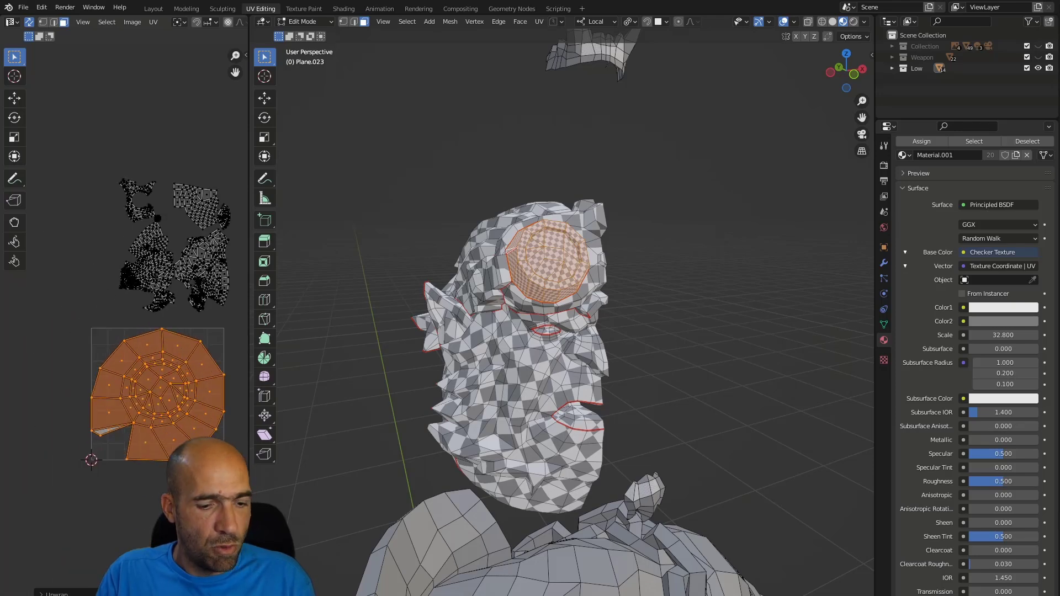
key("s")
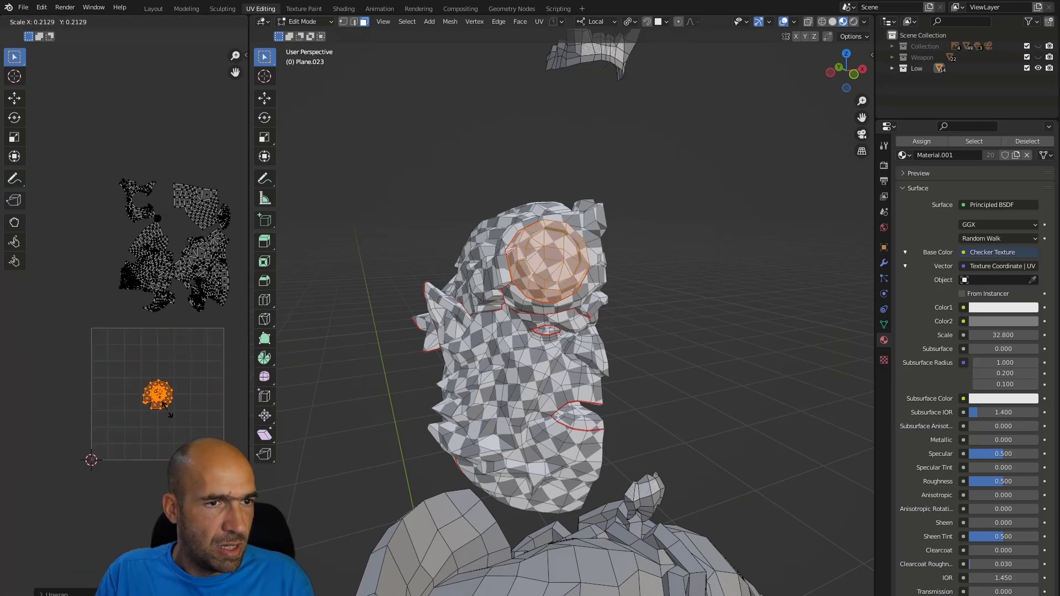
left_click(167, 401)
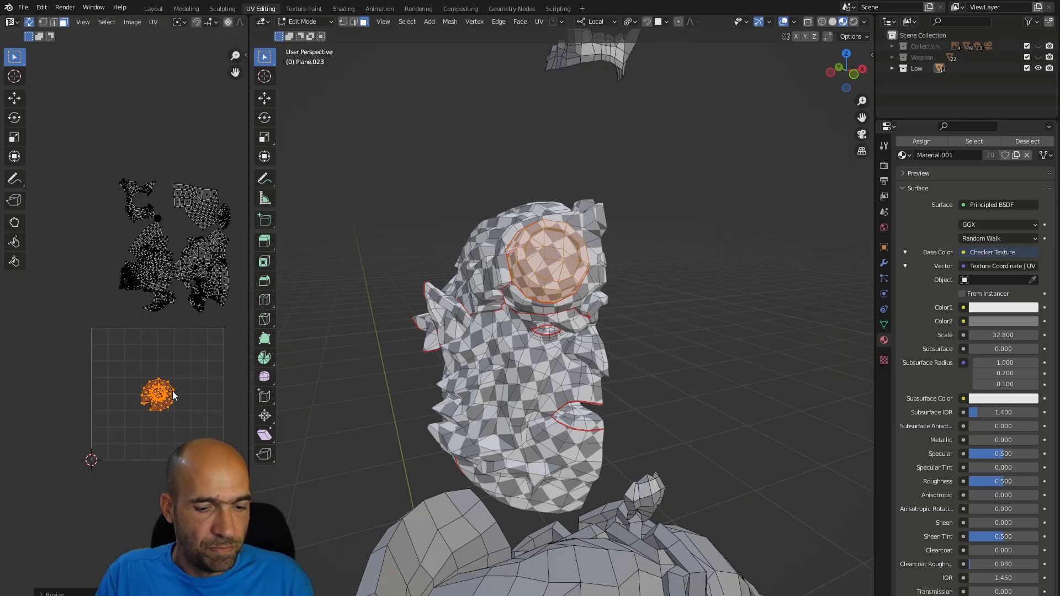
key("g")
left_click(166, 183)
Select all the head's UV islands together and unwrap them using the marked seams
middle_click_drag(167, 183, 101, 209)
scroll(101, 213, "up", 2)
scroll(105, 212, "down", 1)
left_click_drag(238, 130, 8, 358)
key("u")
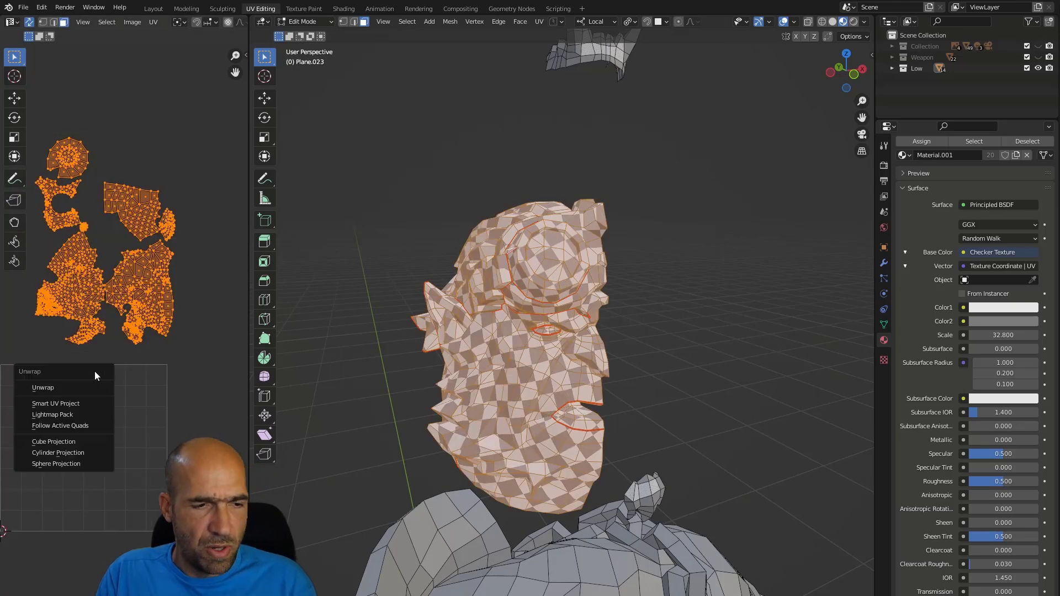
left_click(84, 386)
Move all the unwrapped head islands up, clear of the UV square
scroll(121, 354, "up", 4)
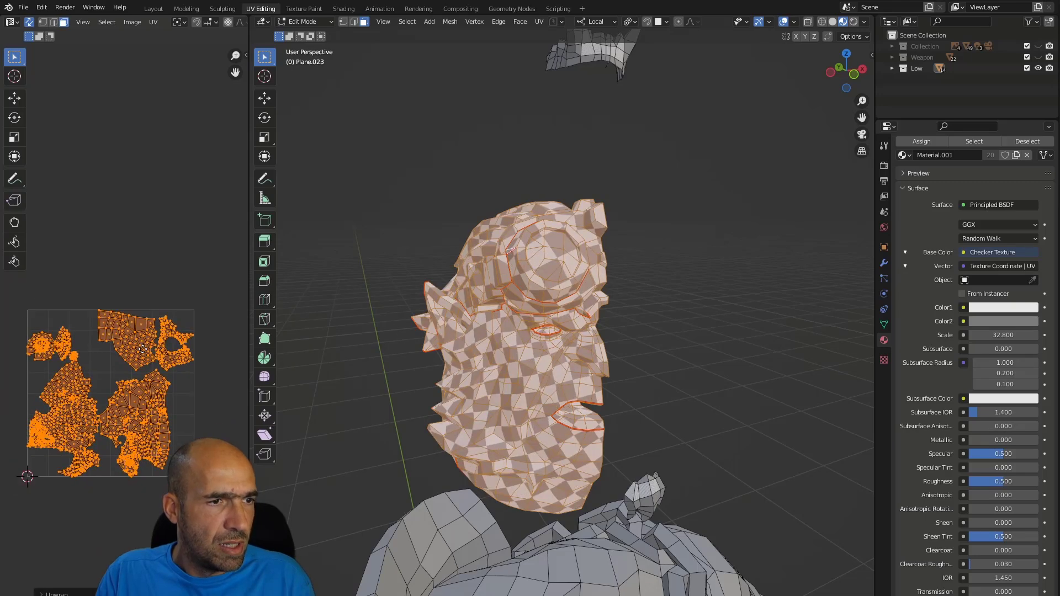
scroll(174, 331, "down", 4)
key("g")
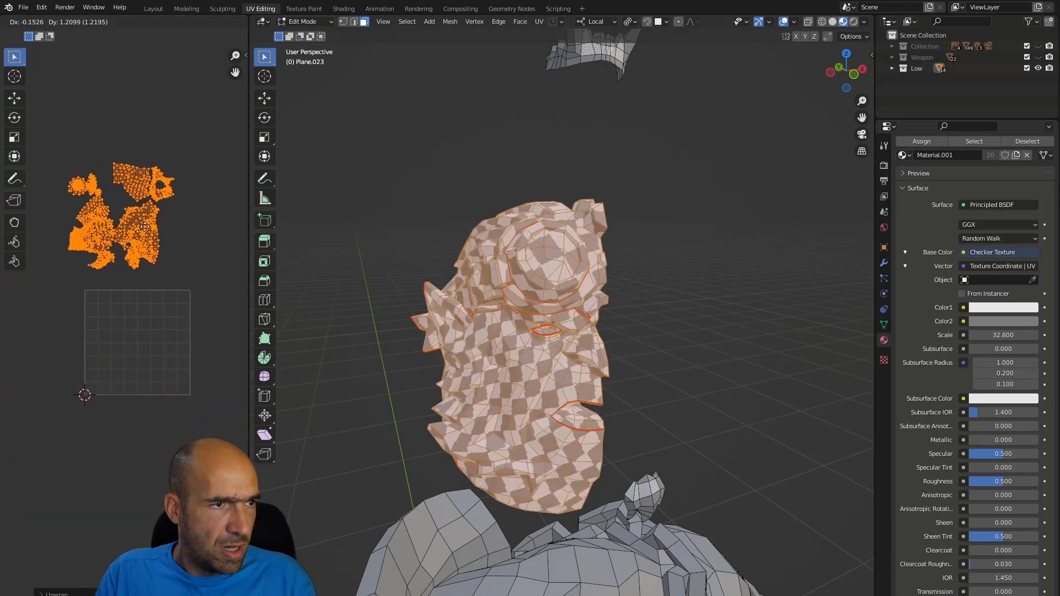
left_click(132, 239)
Maximize the UV editor, turn the large island without the oval hole about 180 degrees, and move it away from the others
scroll(90, 281, "up", 1)
middle_click_drag(89, 280, 121, 385)
scroll(151, 373, "up", 1)
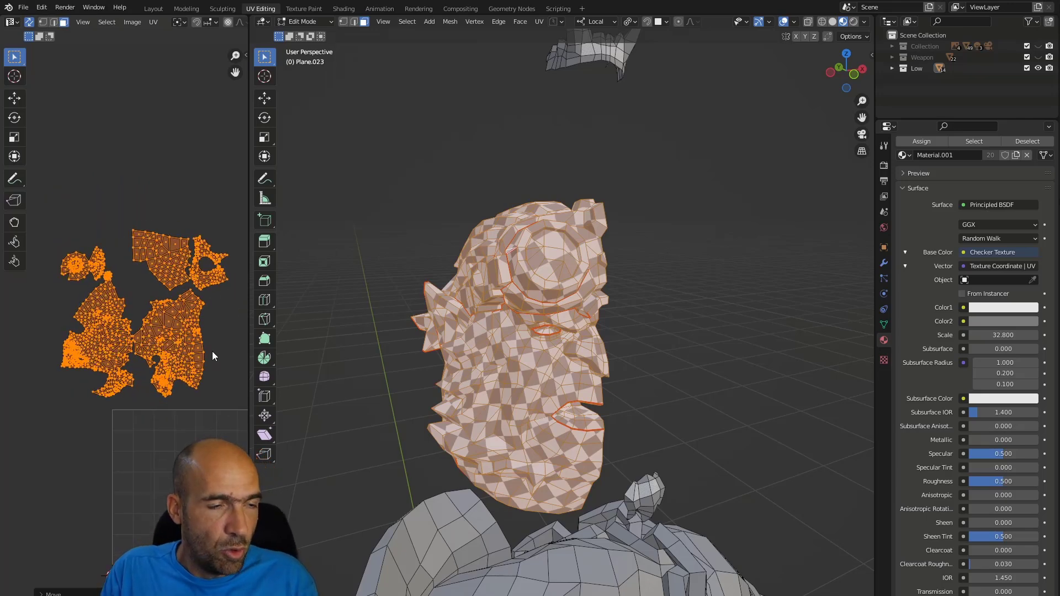
key("ctrl+space")
scroll(493, 375, "up", 4)
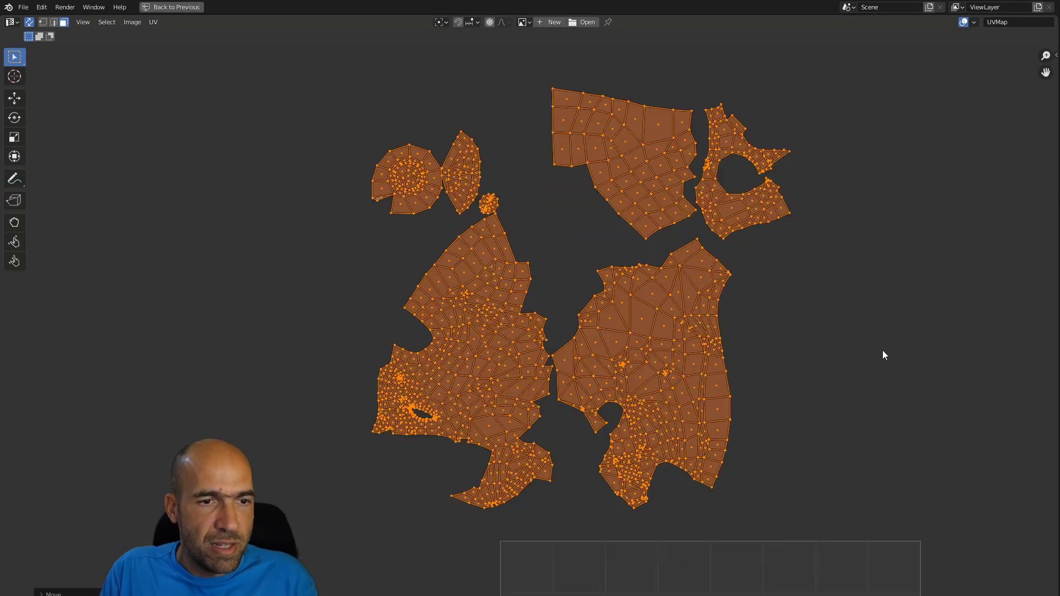
left_click(880, 349)
key("l")
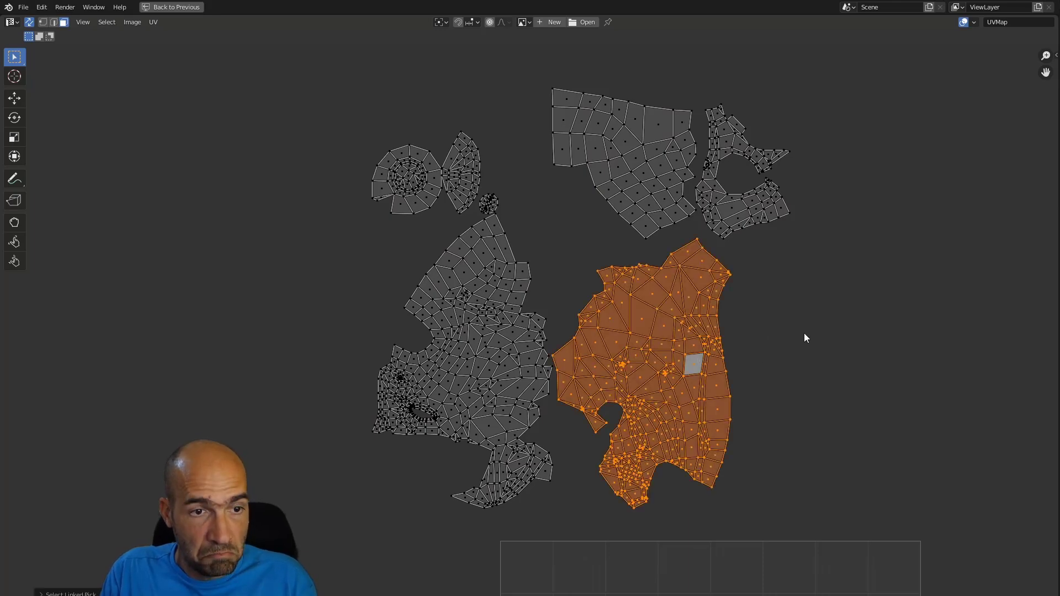
key("r")
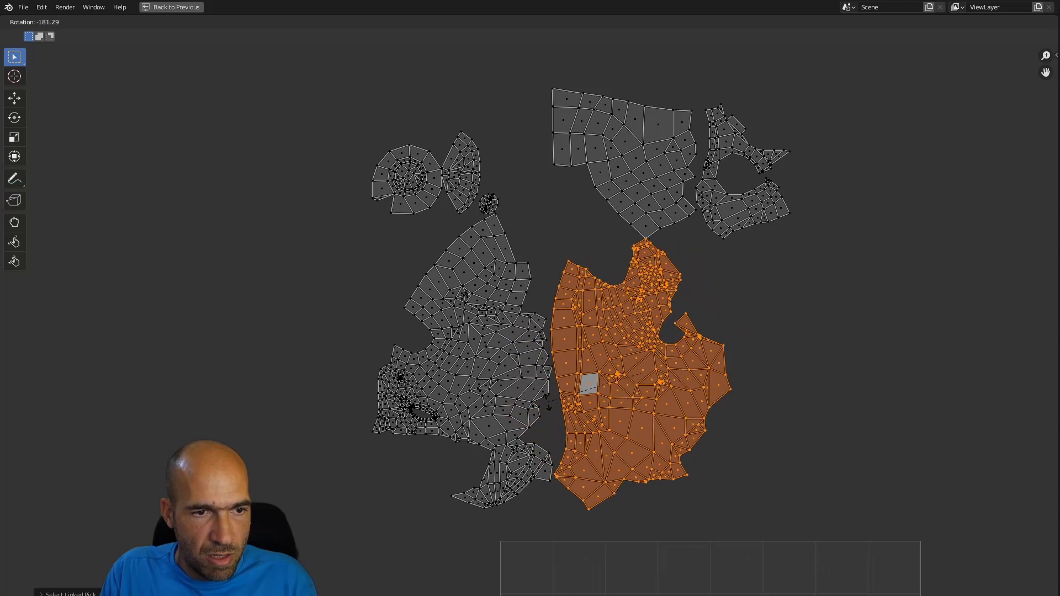
left_click(644, 386)
key("g")
left_click(798, 396)
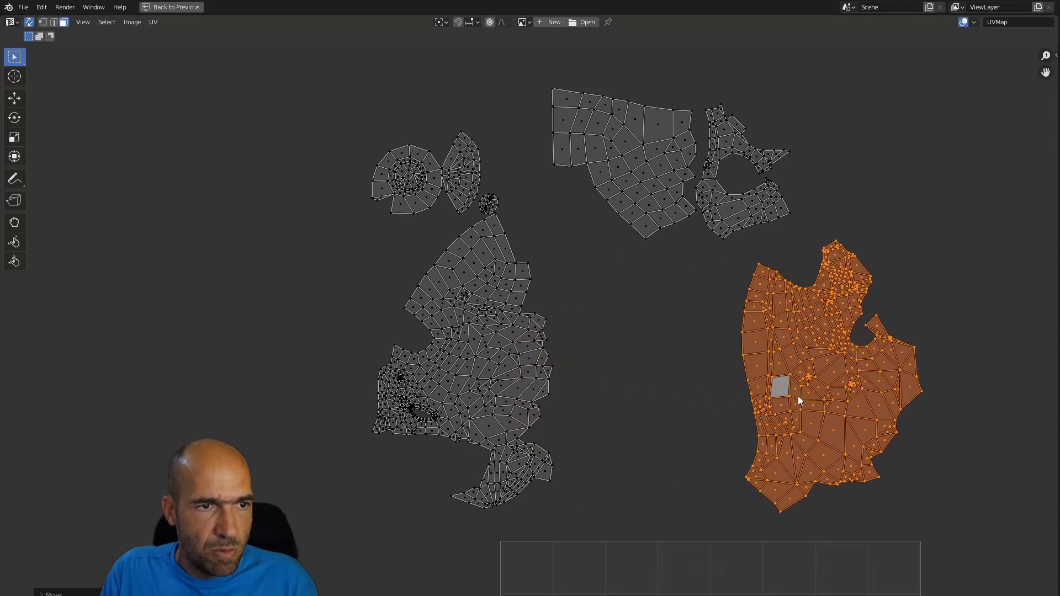
Turn the large island with the oval hole nearly upside down and lower it below the lens island
left_click(486, 342)
key("l")
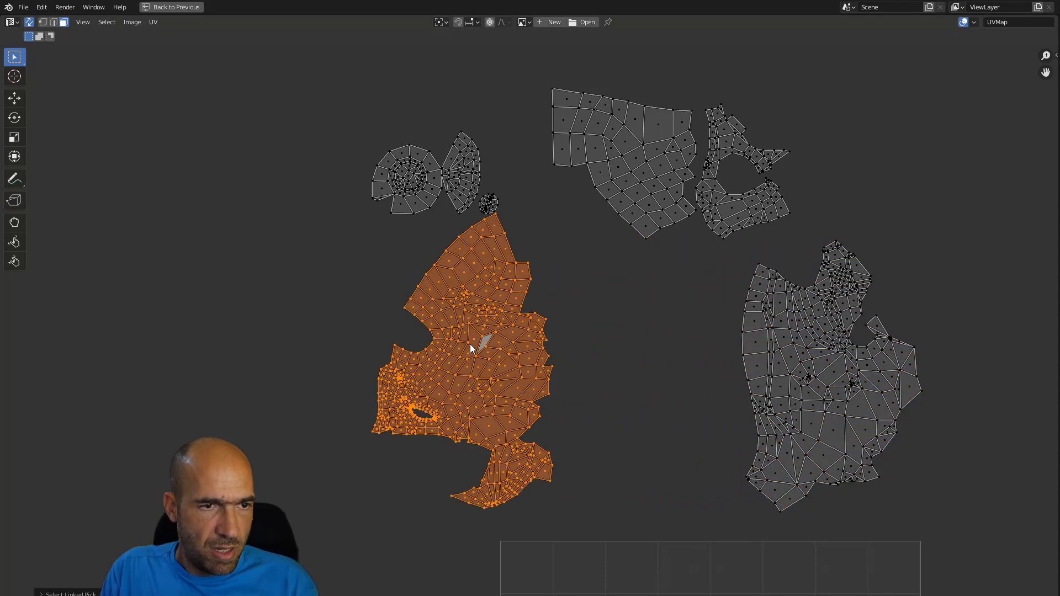
key("r")
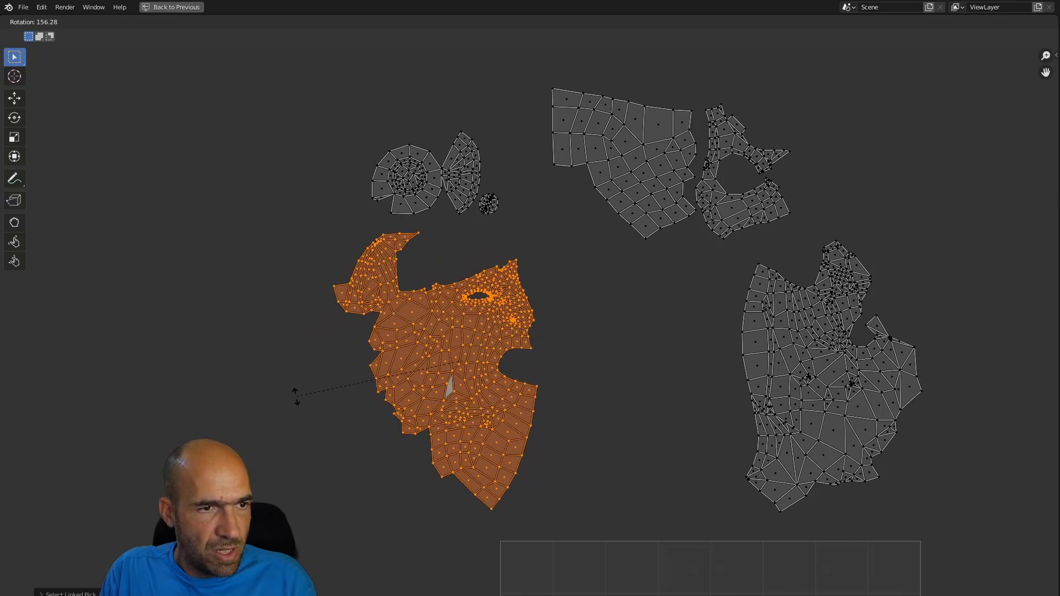
left_click(293, 372)
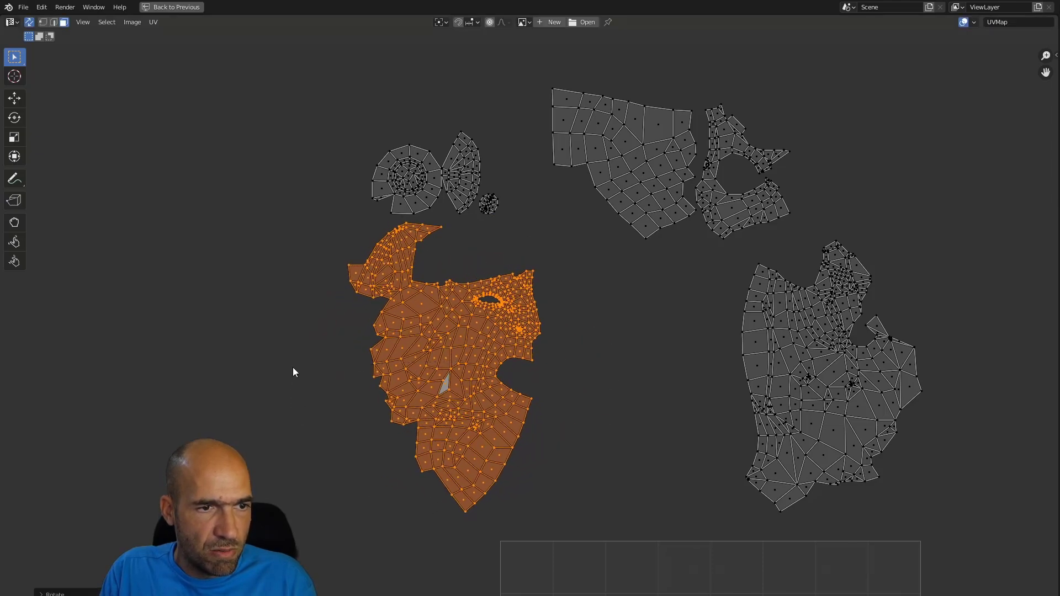
key("g")
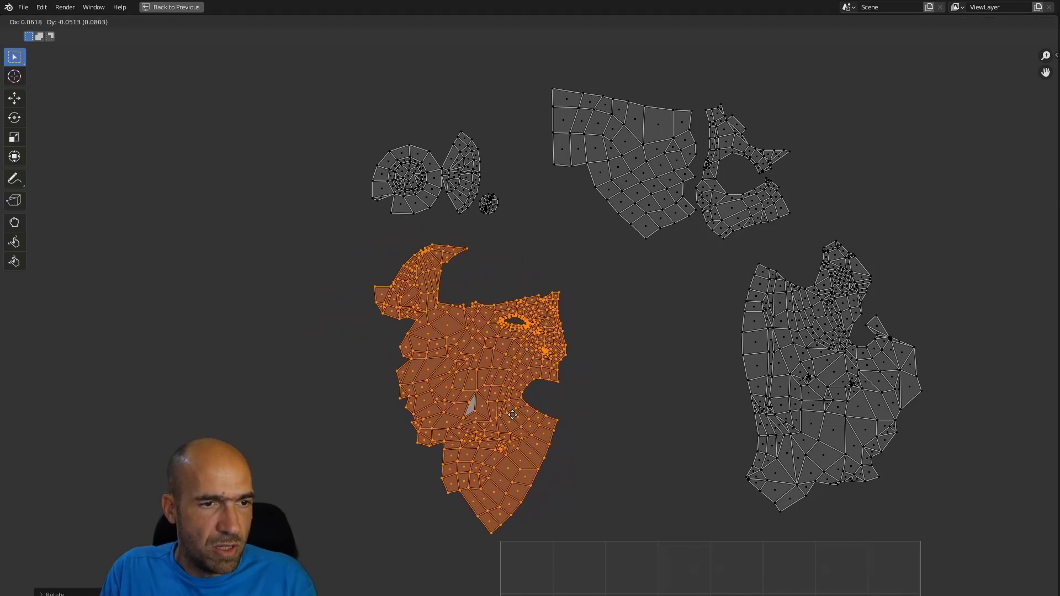
left_click(513, 413)
Move the coarse patch island of large quads down beside the upper edge of the island with the oval hole
middle_click_drag(550, 158, 438, 285)
left_click(485, 273)
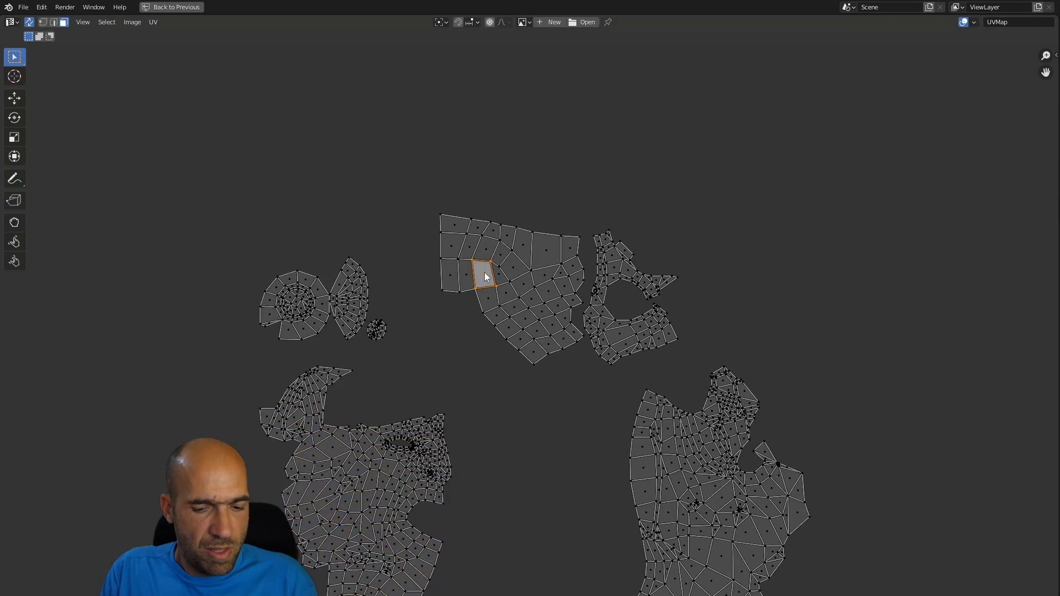
key("l")
key("g")
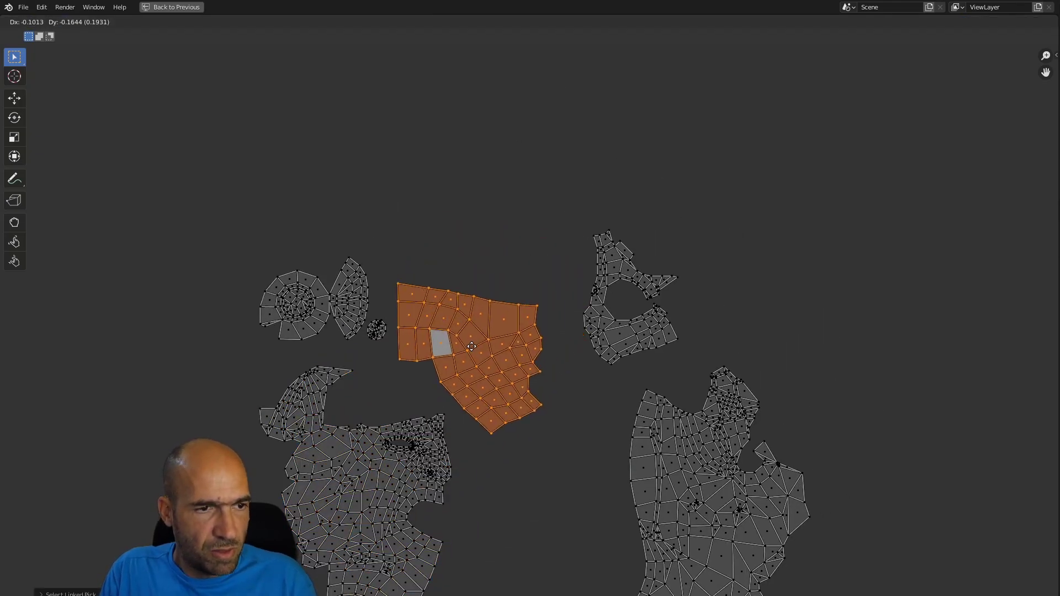
left_click(490, 381)
Move the C-shaped island under the coarse patch, next to the notch of the island with the oval hole
left_click(607, 326)
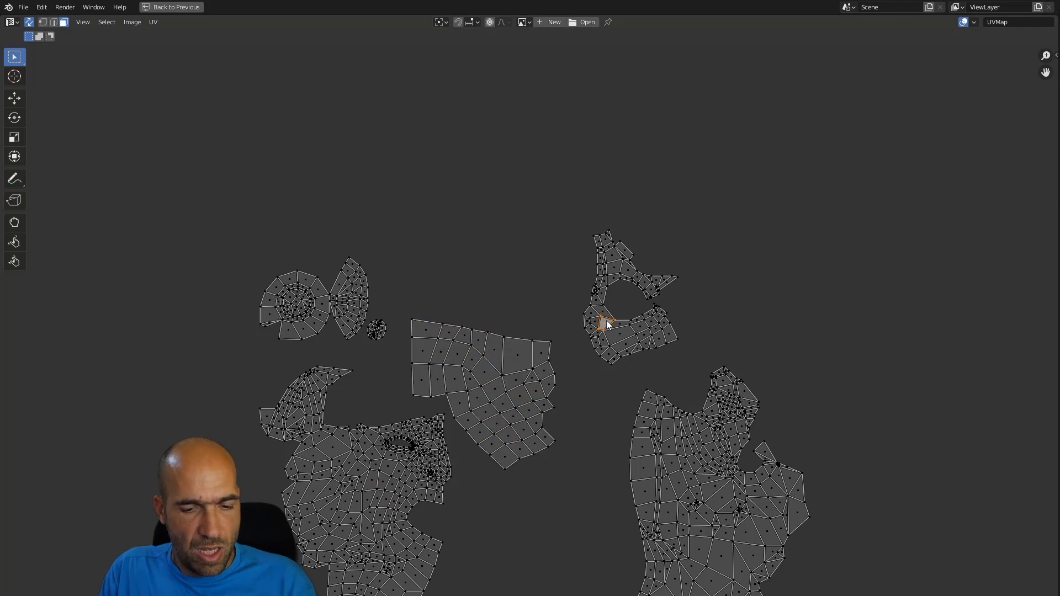
key("l")
key("g")
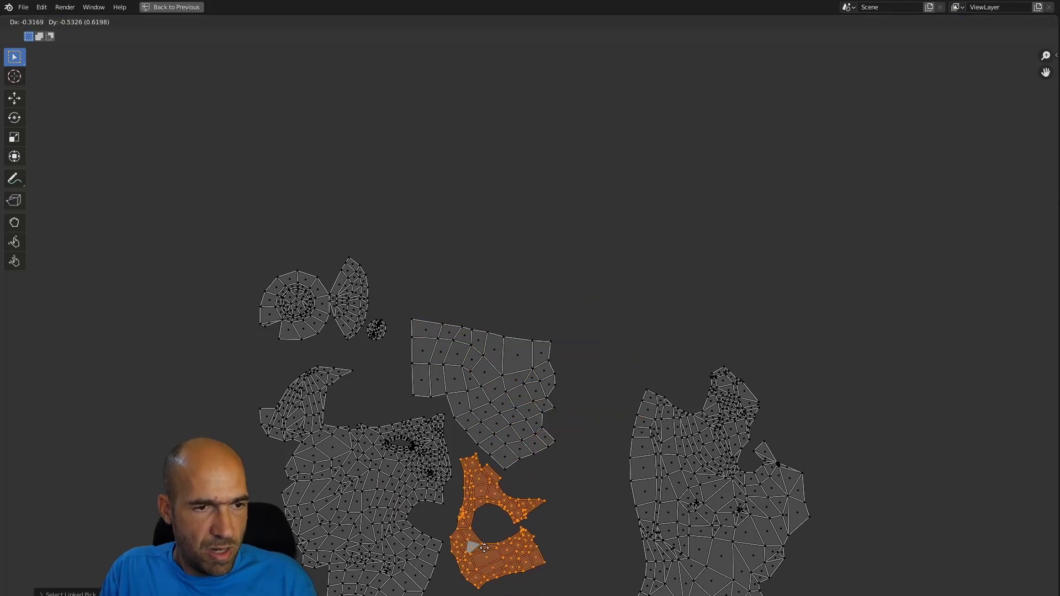
left_click(489, 544)
middle_click_drag(489, 544, 520, 479)
Move the tiny round island into the notch of the island with the oval hole
left_click_drag(389, 297, 390, 297)
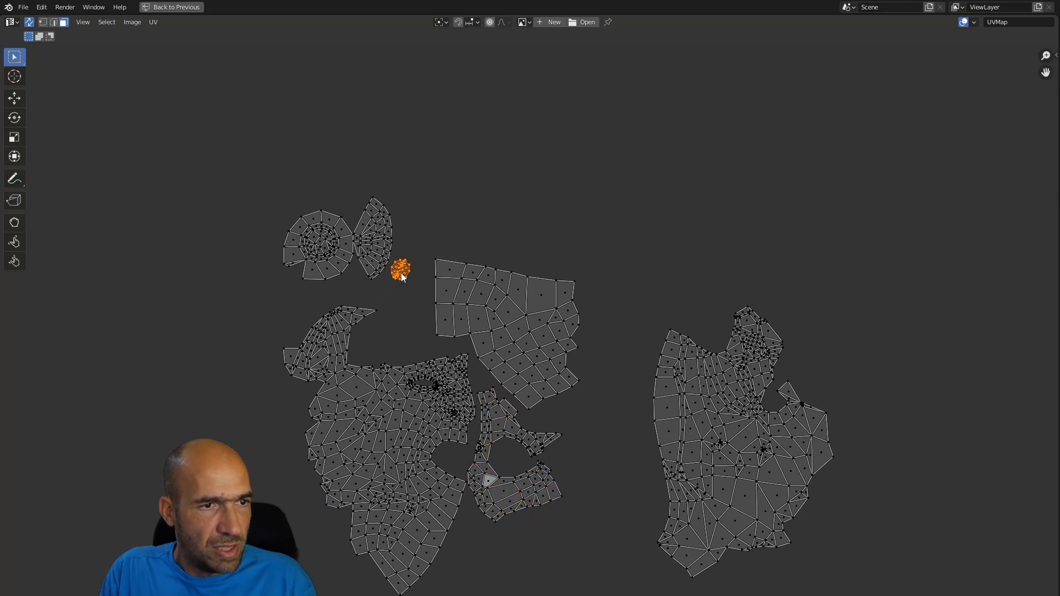
key("g")
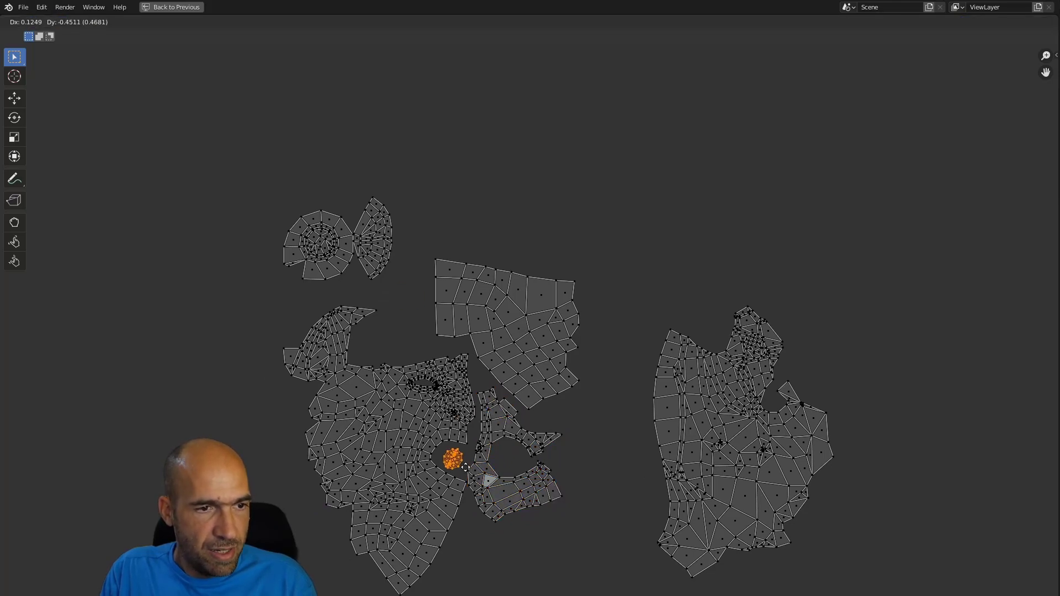
left_click(466, 466)
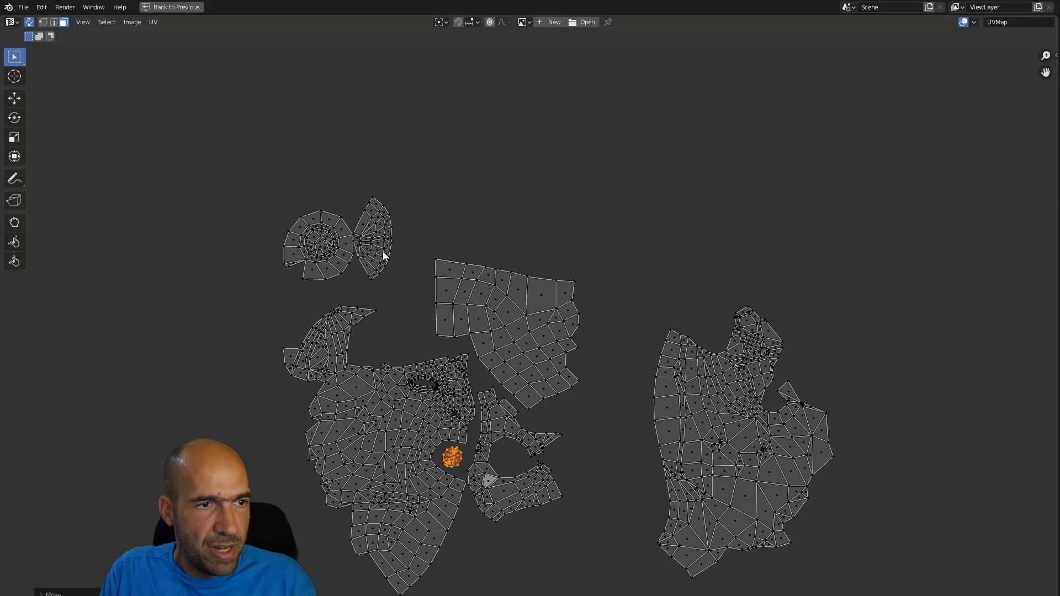
Rotate the fan-shaped island about 90 degrees and fit it above the island with the oval hole
key("l")
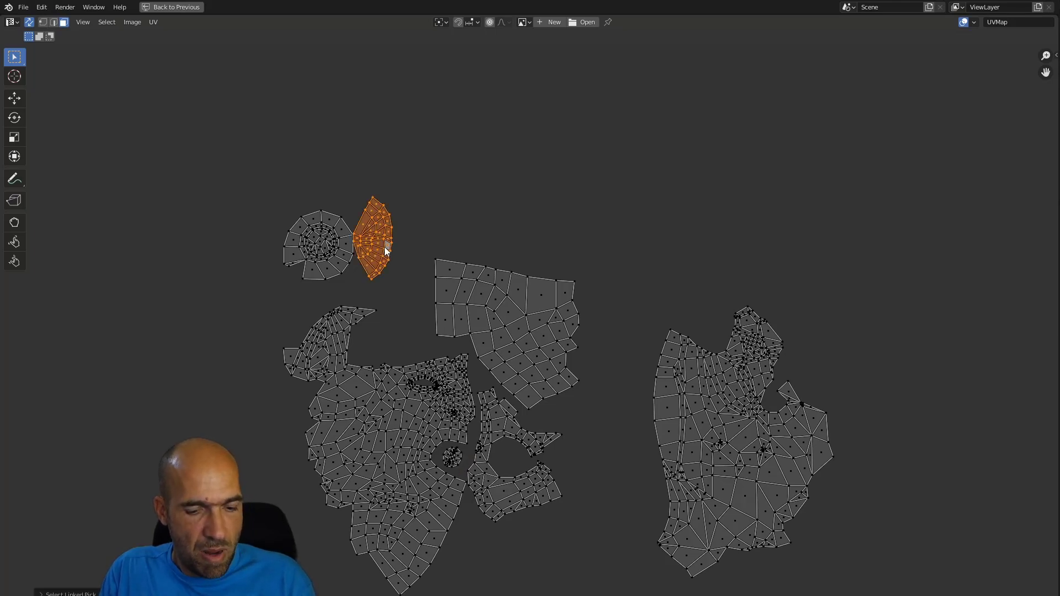
key("g")
left_click(407, 335)
key("r")
left_click(419, 382)
key("g")
left_click(403, 393)
Move the round lens island into the gap above the fan-shaped island, beside the coarse patch
left_click_drag(371, 187, 252, 291)
key("g")
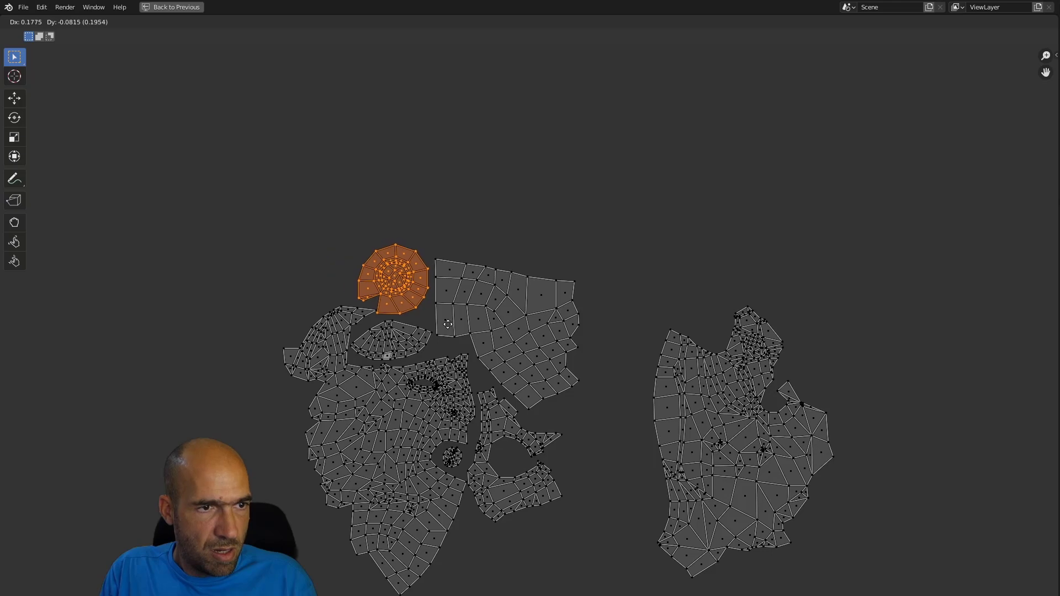
left_click(450, 326)
Move the separated large island up against the lens island, at the top of the packed group
scroll(469, 350, "down", 2)
left_click_drag(859, 260, 582, 468)
key("g")
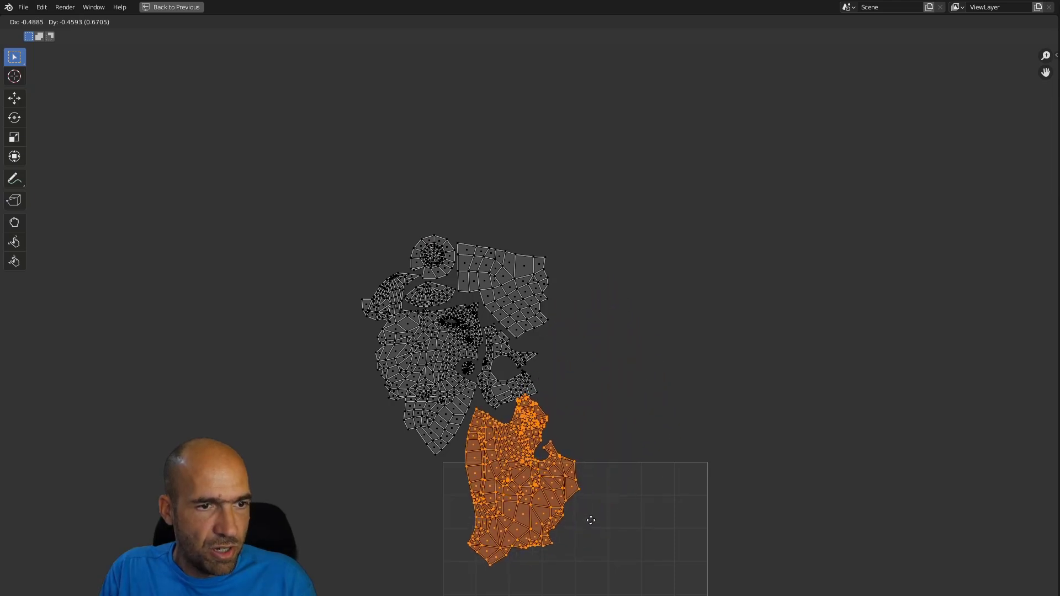
left_click(446, 241)
Select all the packed head islands, scale them down together, and move them into the UV square
left_click_drag(677, 100, 193, 464)
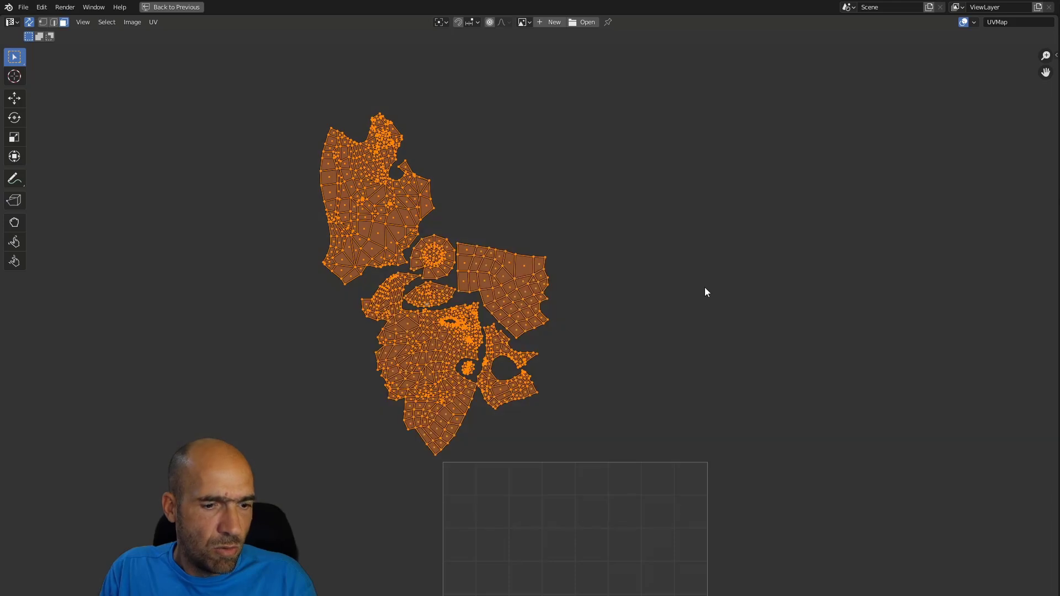
key("s")
left_click(616, 348)
middle_click_drag(611, 361, 545, 231)
scroll(545, 231, "down", 1)
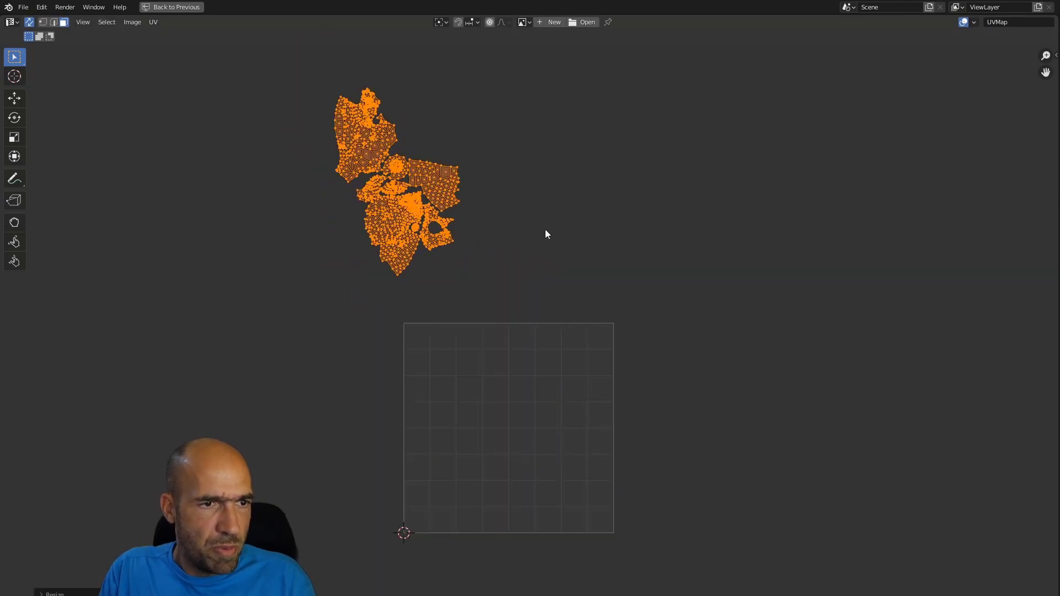
key("g")
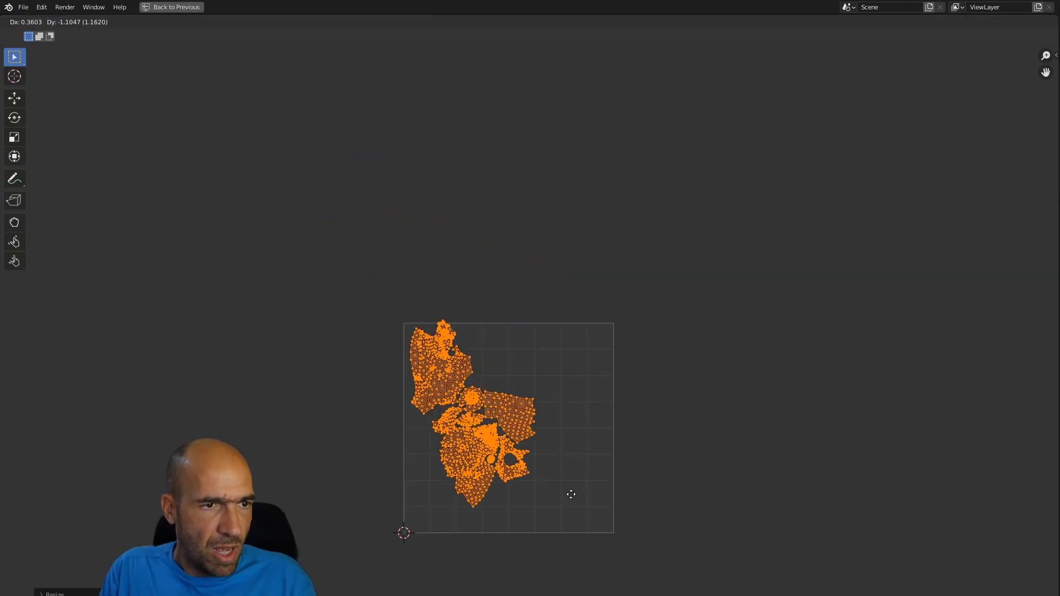
left_click(569, 505)
Scale the packed head islands down further and park them outside the UV square, beyond its upper-left corner
middle_click_drag(535, 428, 538, 370)
scroll(538, 370, "up", 1)
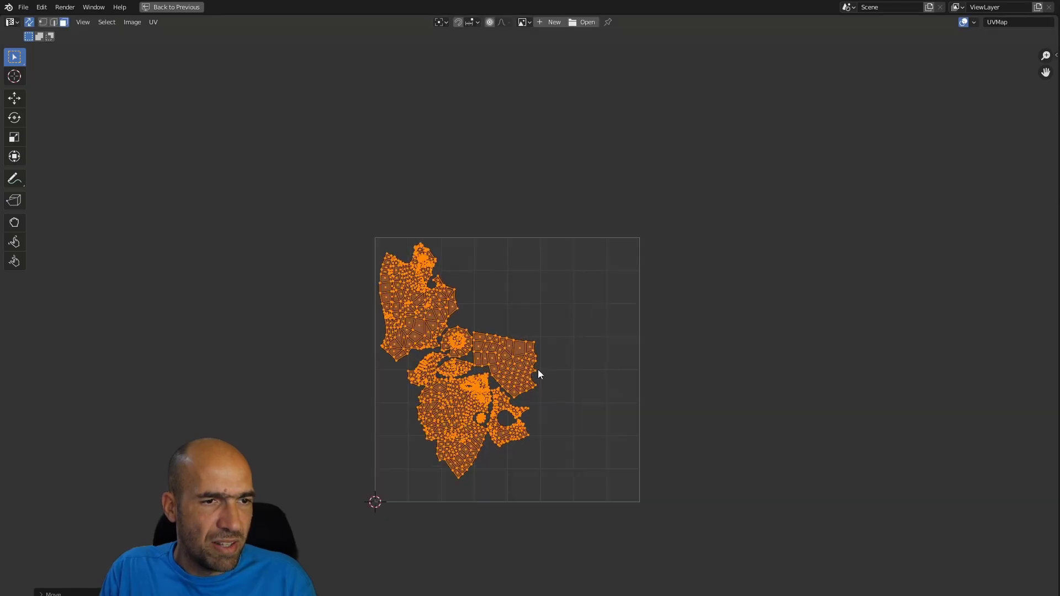
key("s")
left_click(581, 435)
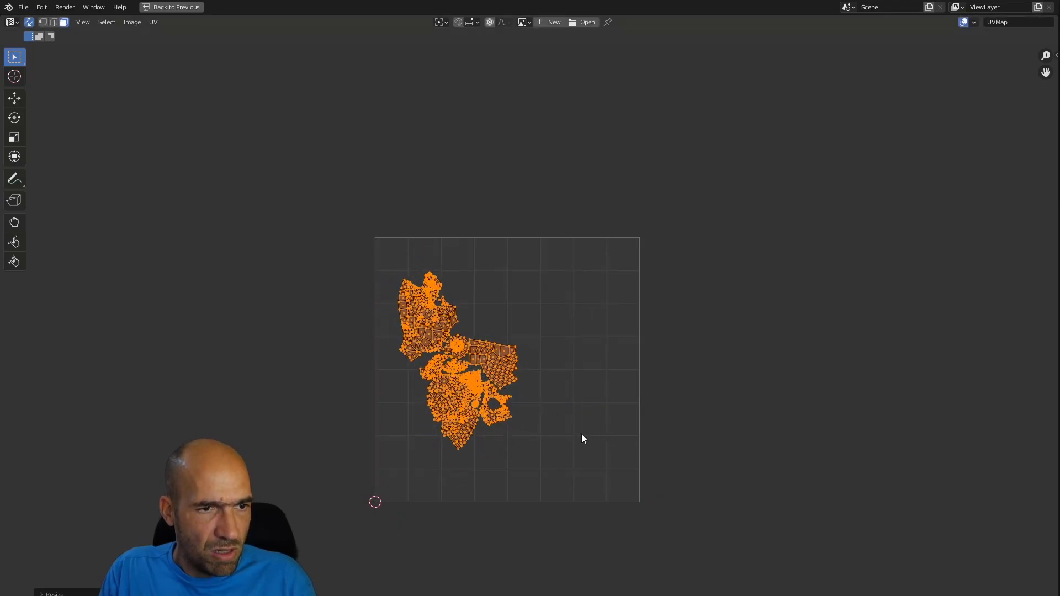
key("g")
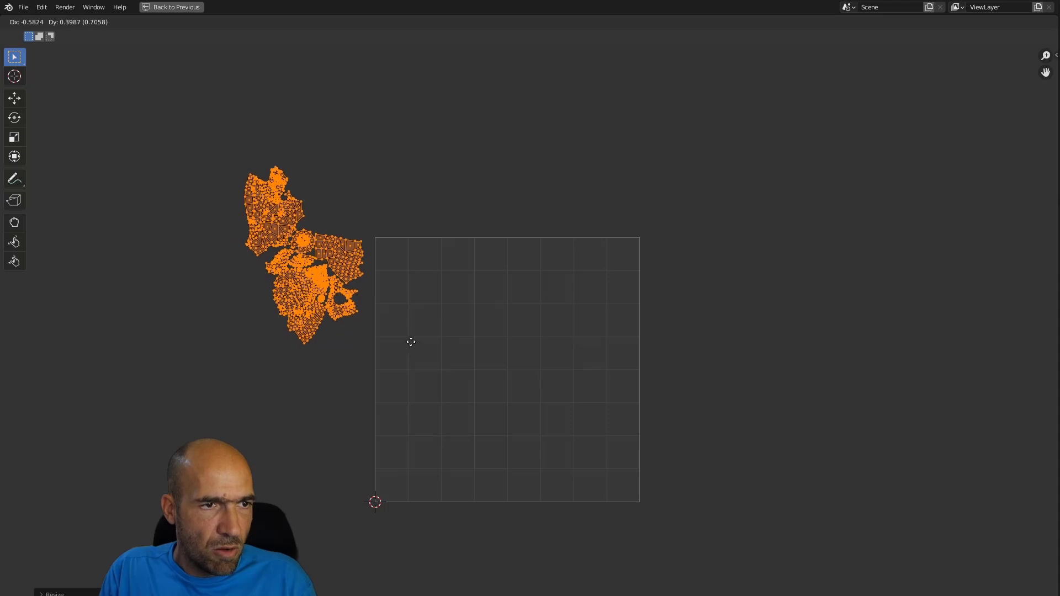
left_click(409, 341)
Restore the split UV Editing layout and deselect all faces of the head
key("ctrl+space")
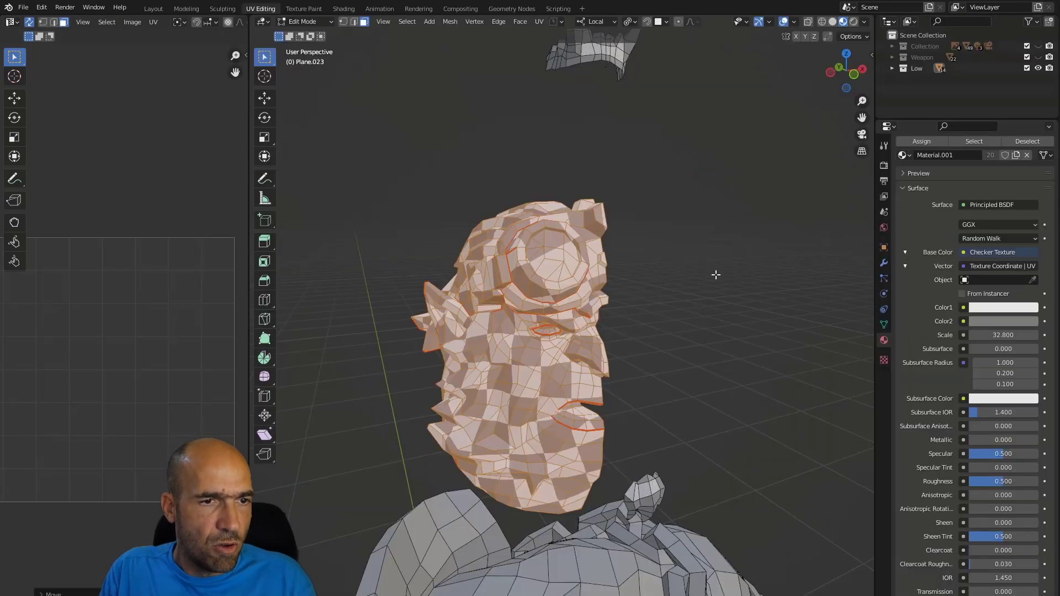
mouse_move(597, 203)
middle_mouse_down()
mouse_move(615, 237)
mouse_move(601, 203)
middle_mouse_up()
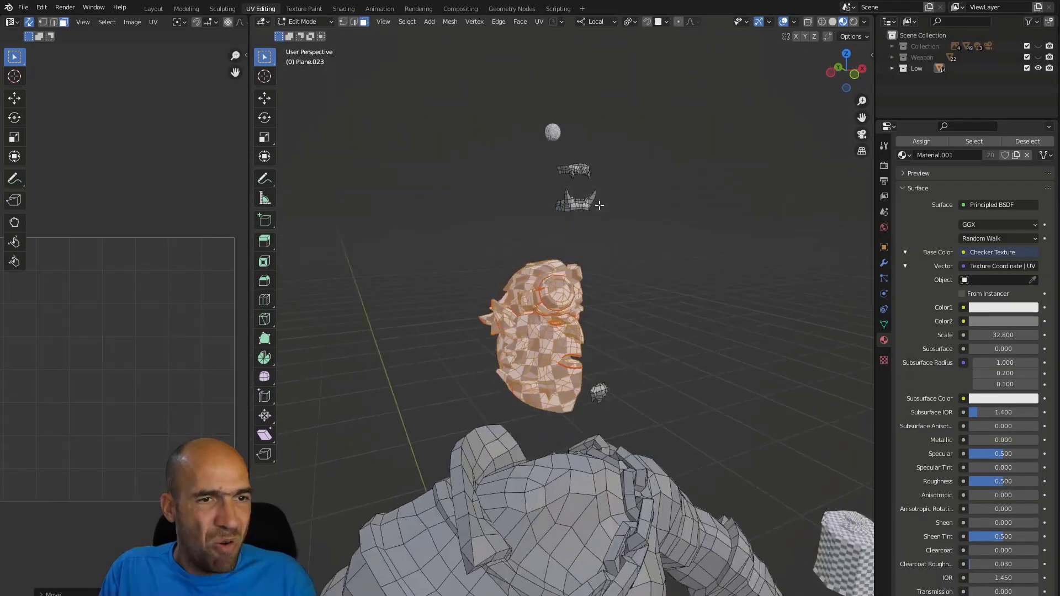
key("alt+a")
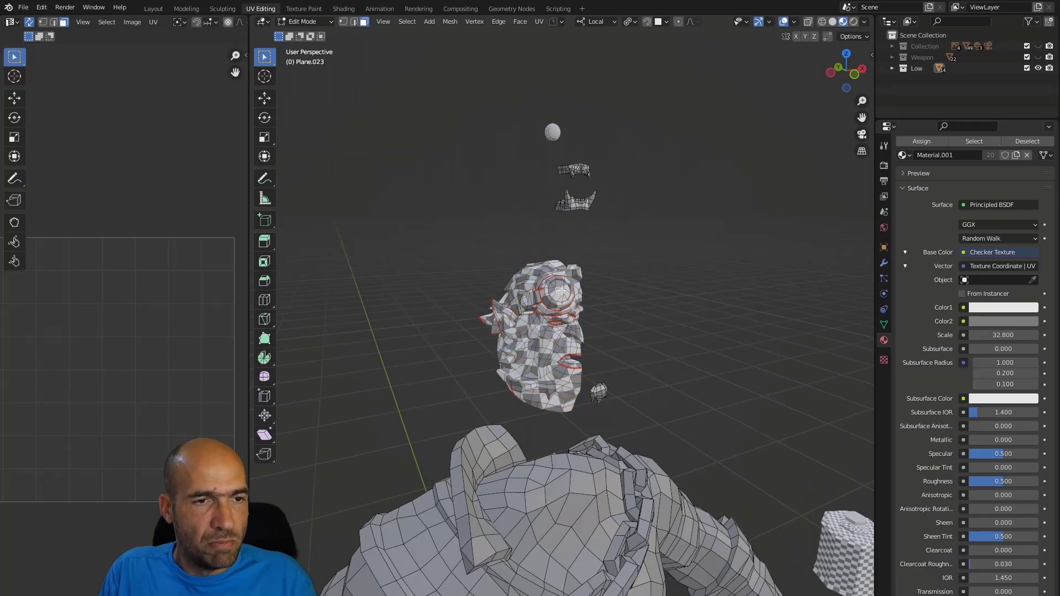
In the Layout workspace, select the teeth object above the head and turn off its Mirror modifier's viewport display
left_click(153, 9)
mouse_move(504, 156)
middle_mouse_down("ctrl+alt")
mouse_move(492, 118)
mouse_move(493, 163)
middle_mouse_up("ctrl+alt")
middle_click_drag(492, 144, 490, 226, "alt+shift")
middle_click_drag(491, 226, 489, 180, "ctrl+alt")
left_click(538, 359)
middle_click_drag(685, 362, 681, 361, "alt")
left_click(883, 345)
middle_click_drag(866, 355, 743, 326, "alt+shift")
left_click(506, 105)
left_click_drag(505, 105, 515, 188, "alt")
left_click(518, 189)
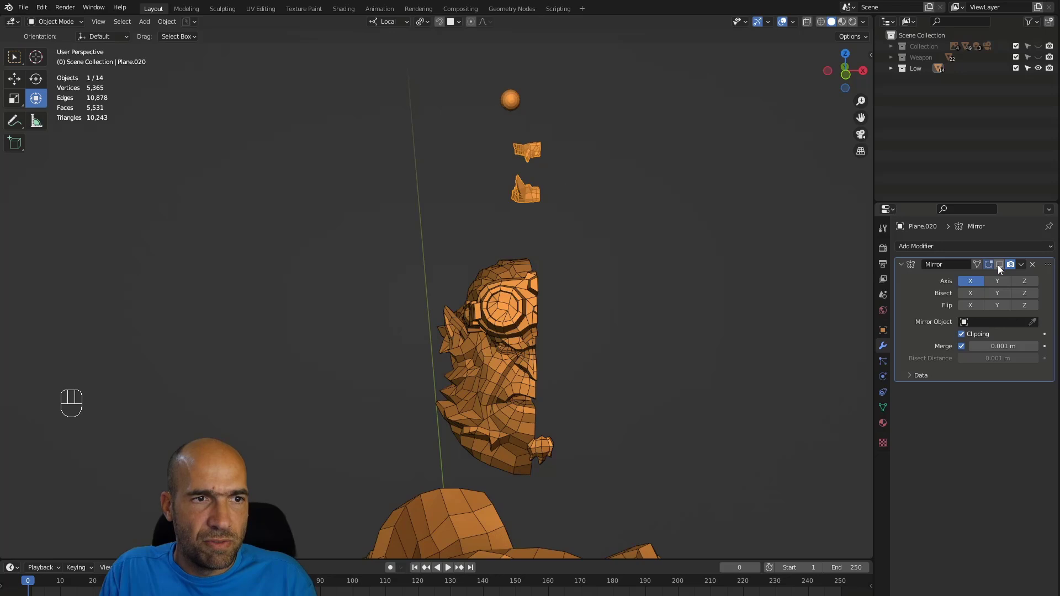
Select the half head, the teeth object and the eyeball sphere, and join them into one object
left_click_drag(634, 224, 558, 285, "alt")
left_click(511, 317)
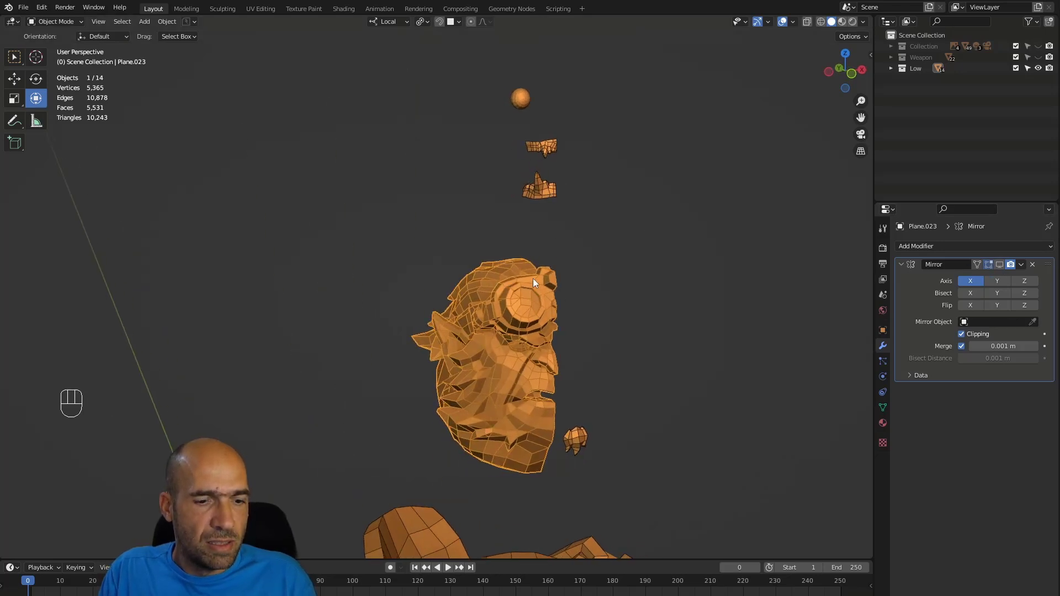
left_click(545, 190, "shift")
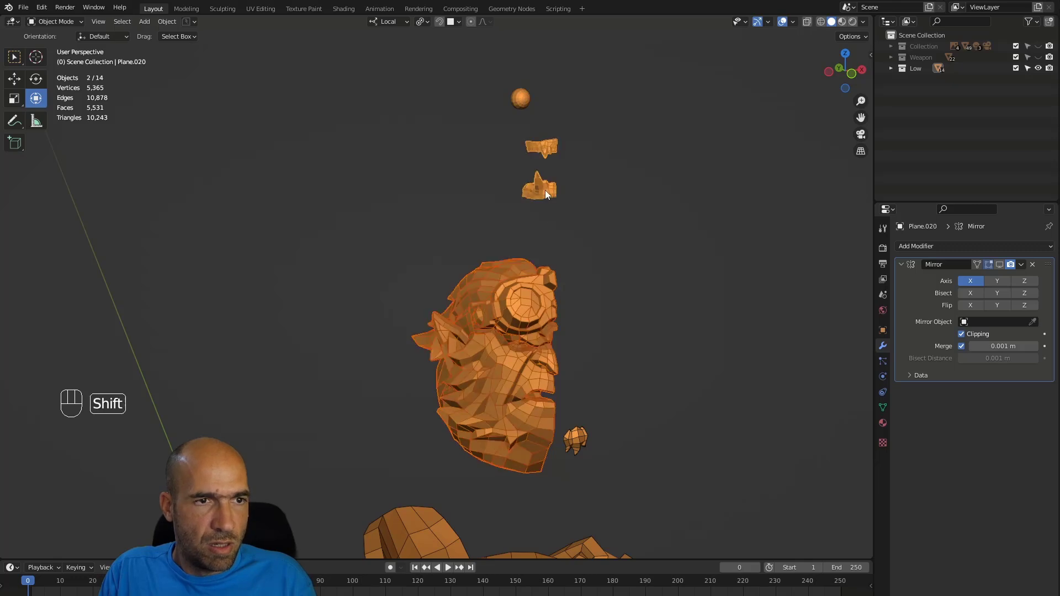
left_click(526, 100, "shift")
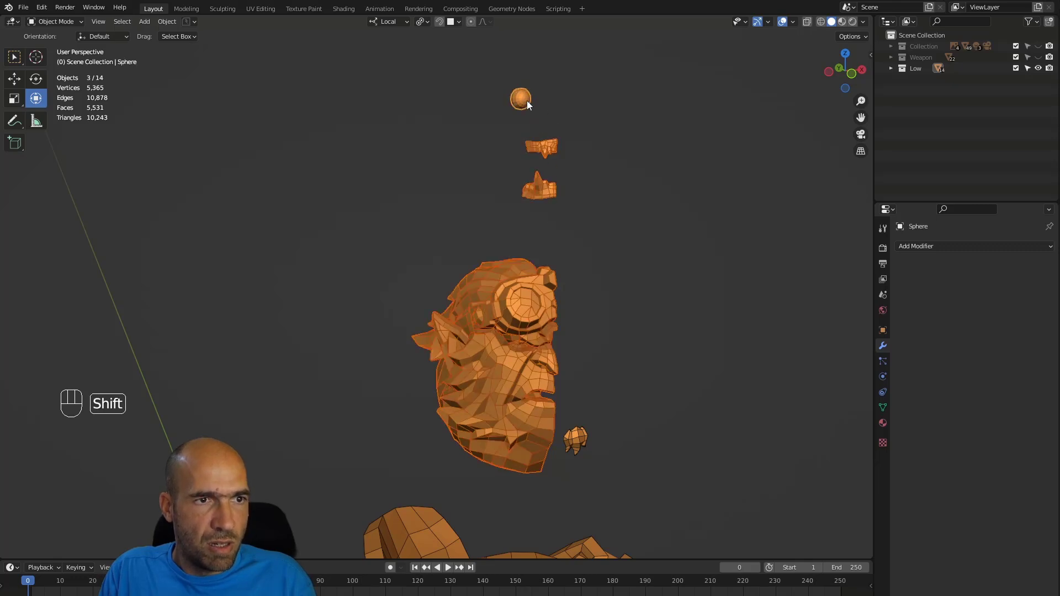
key("ctrl+j")
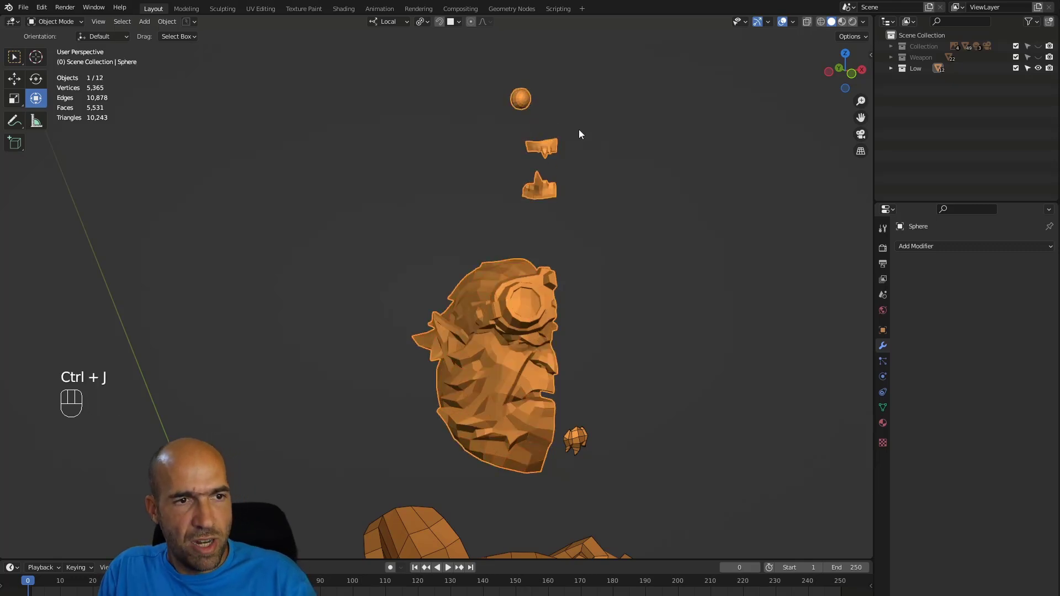
Add the small separate piece beside the chin to the selection and return to the UV Editing workspace
middle_click_drag(541, 303, 538, 277, "alt")
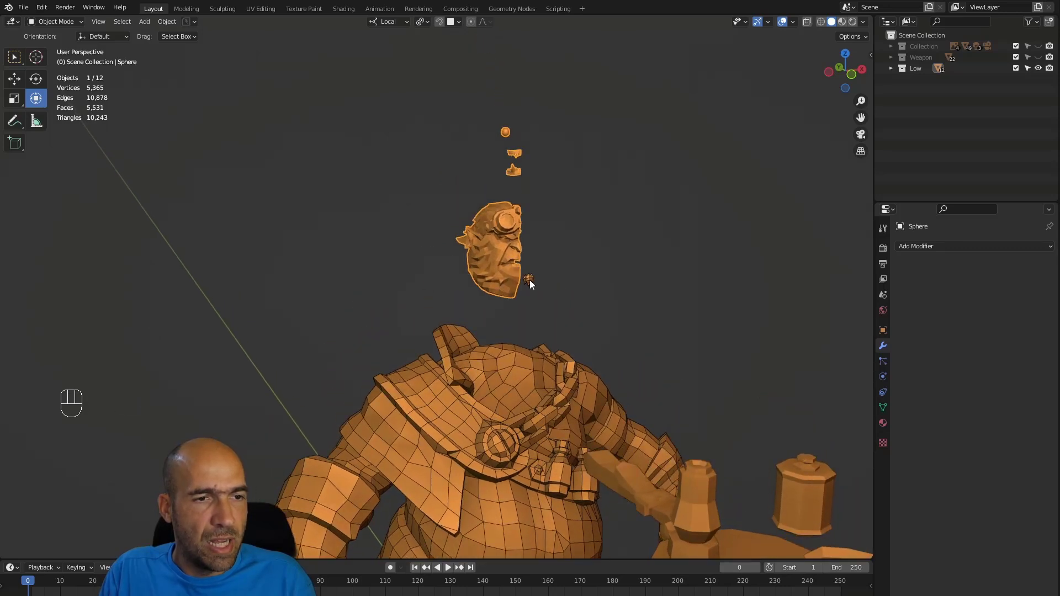
left_click(528, 280, "shift")
middle_click_drag(564, 259, 571, 264, "alt")
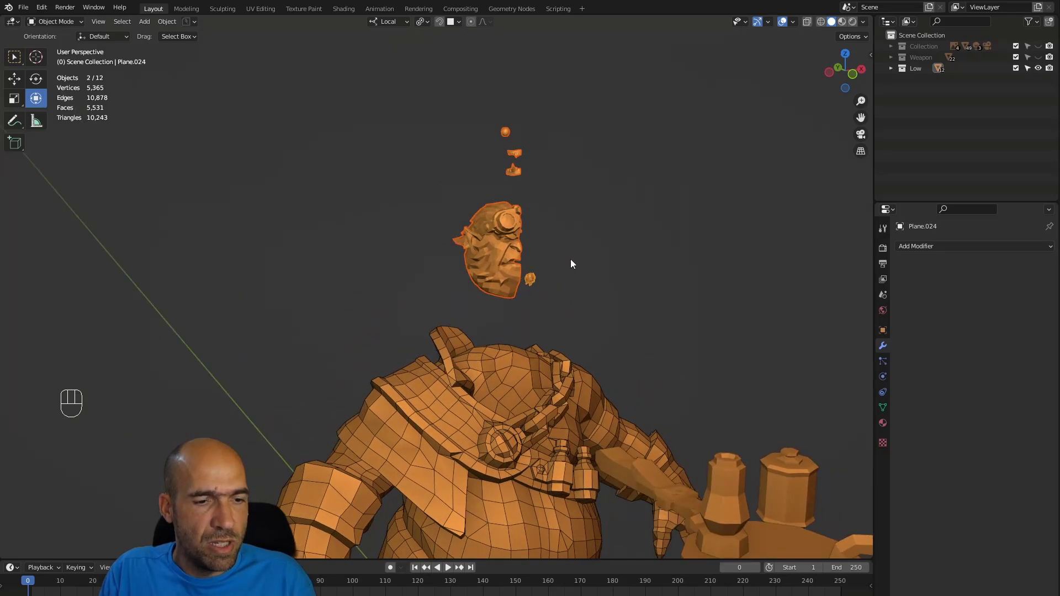
left_click(260, 9)
Select the linked faces of the eyeball, both teeth pieces and the small chin piece, and unwrap them
scroll(179, 252, "down", 5)
middle_click_drag(540, 157, 644, 220)
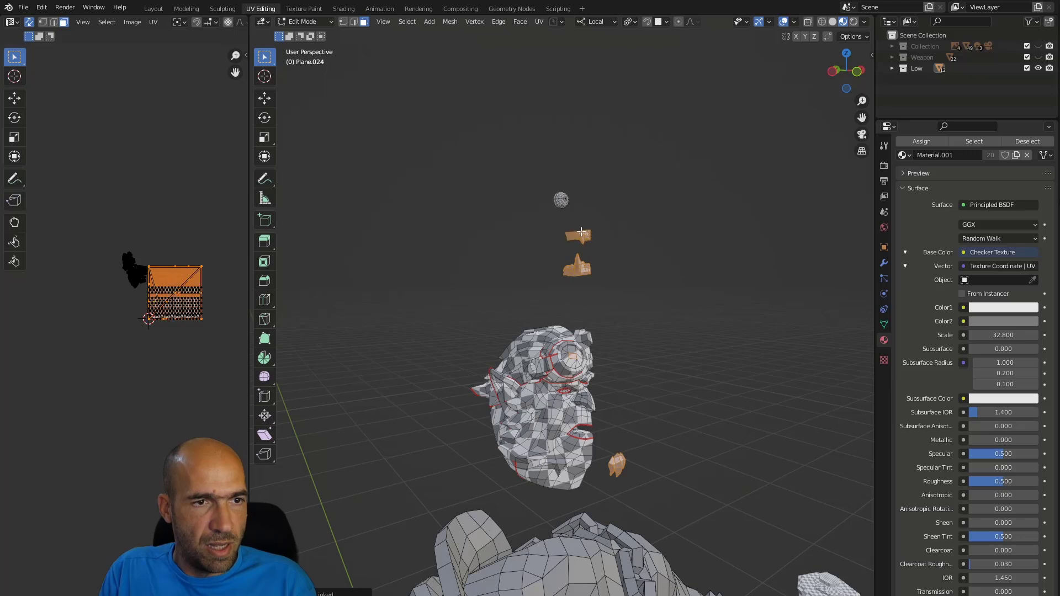
key("l")
key("u")
left_click(183, 293)
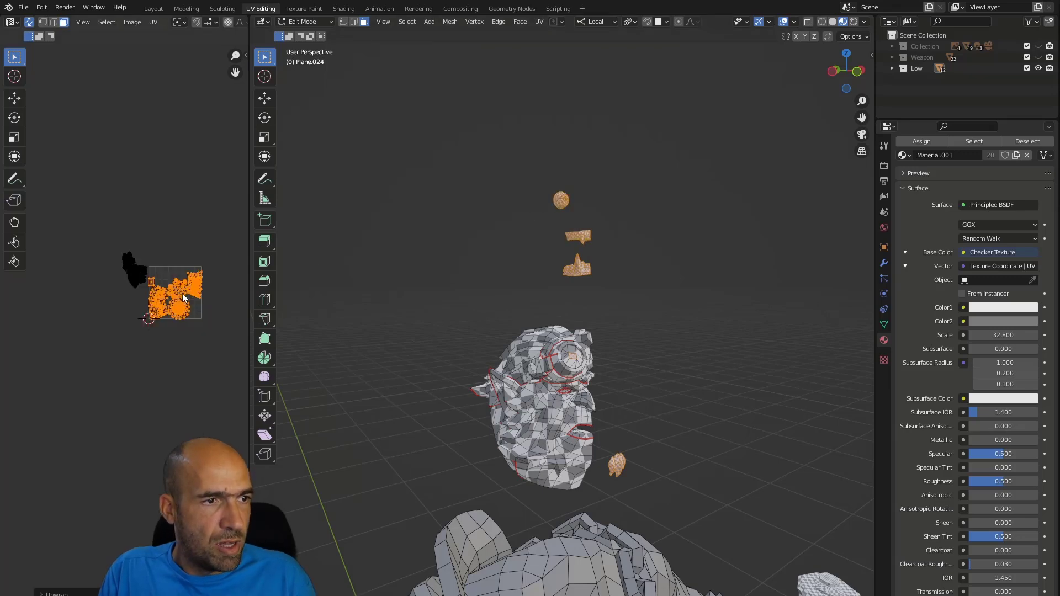
Examine the new UV islands and the checker pattern on the upper and lower teeth pieces for stretching
scroll(183, 310, "up", 3)
scroll(185, 311, "up", 8)
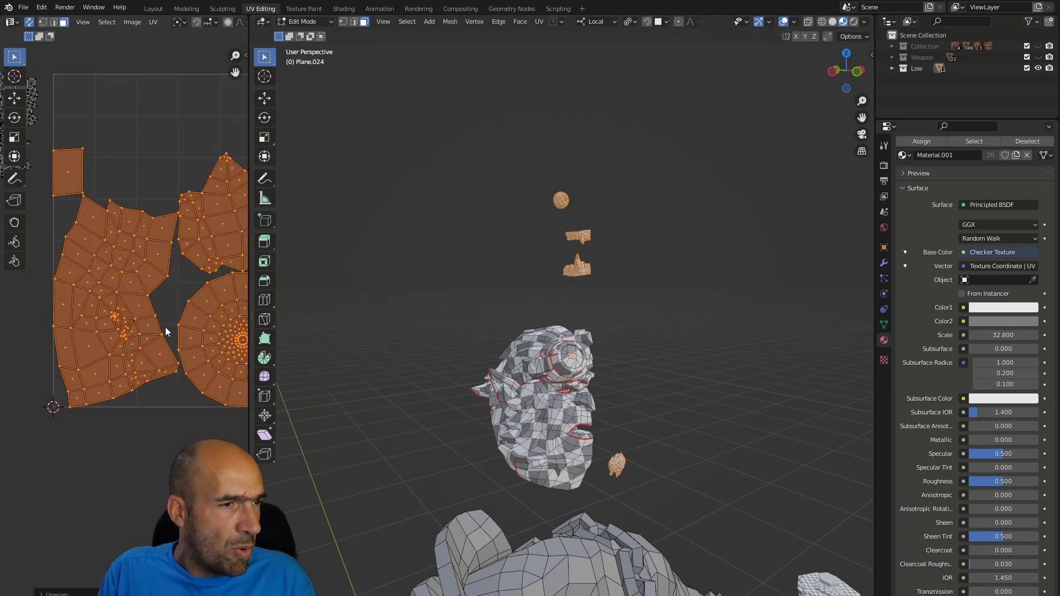
scroll(163, 331, "down", 3)
middle_click_drag(164, 334, 100, 390)
middle_click_drag(212, 315, 146, 381)
scroll(594, 267, "up", 5)
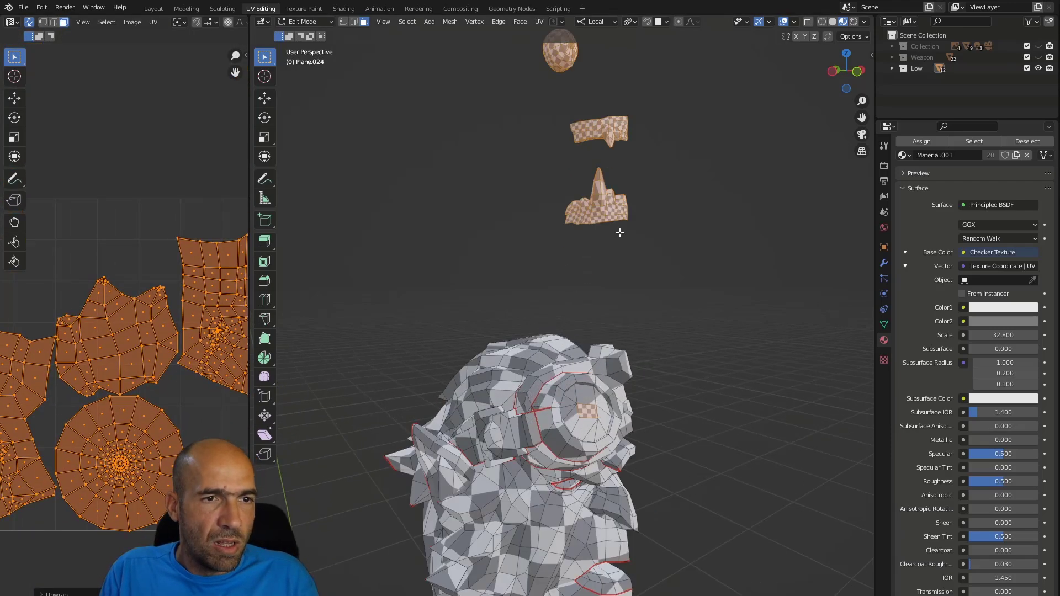
middle_click_drag(646, 200, 531, 403, "shift")
scroll(591, 323, "up", 5)
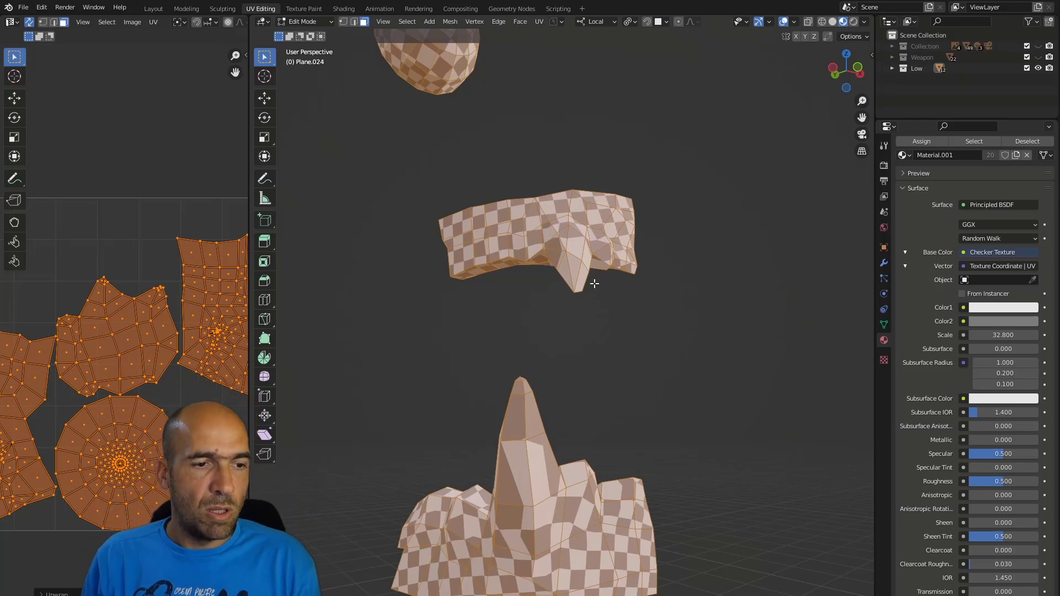
Select the edge path up the lower teeth's tusk to its tip and mark it as a seam
middle_click_drag(624, 301, 529, 387)
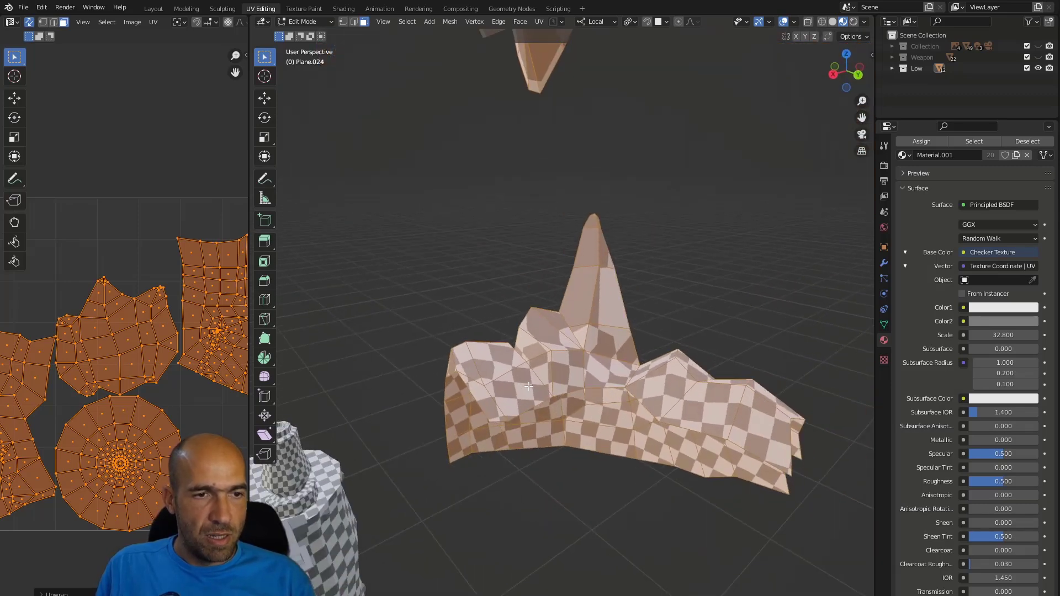
key("2")
left_click(582, 370)
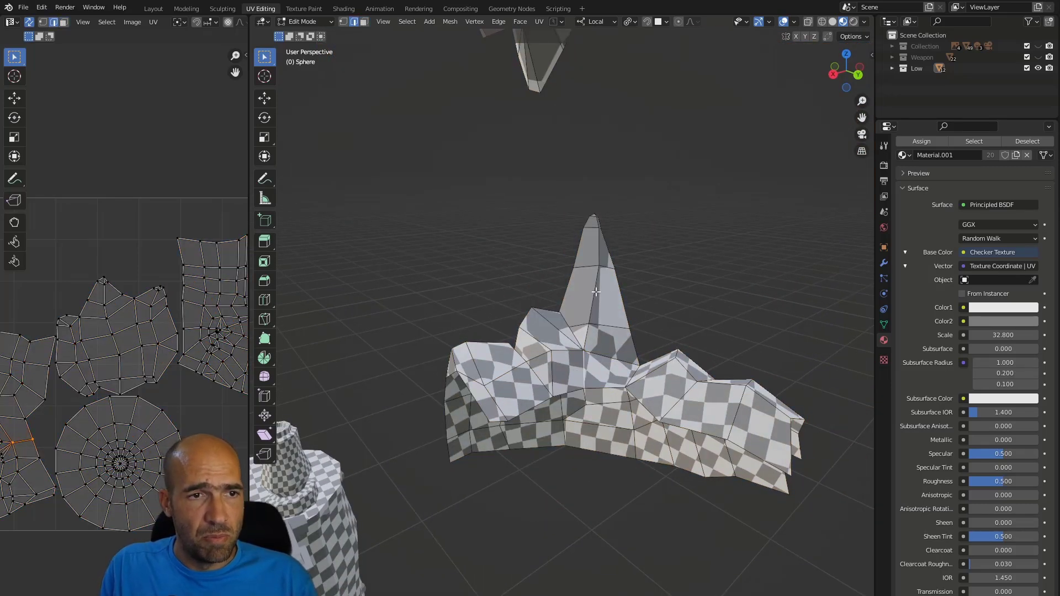
left_click(597, 219, "ctrl")
middle_click_drag(596, 220, 658, 170)
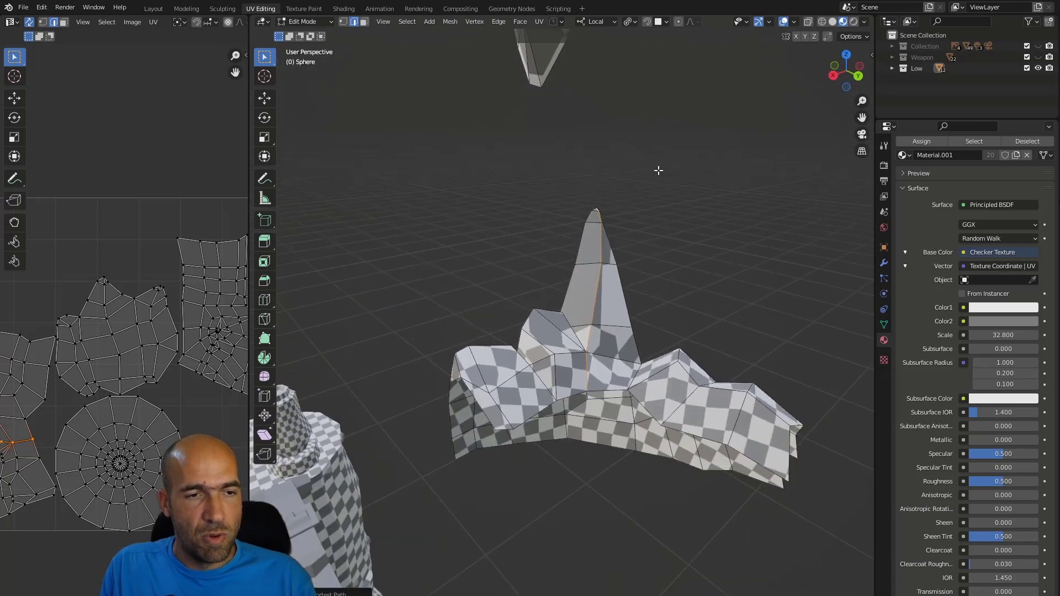
key("ctrl+e")
left_click(658, 170)
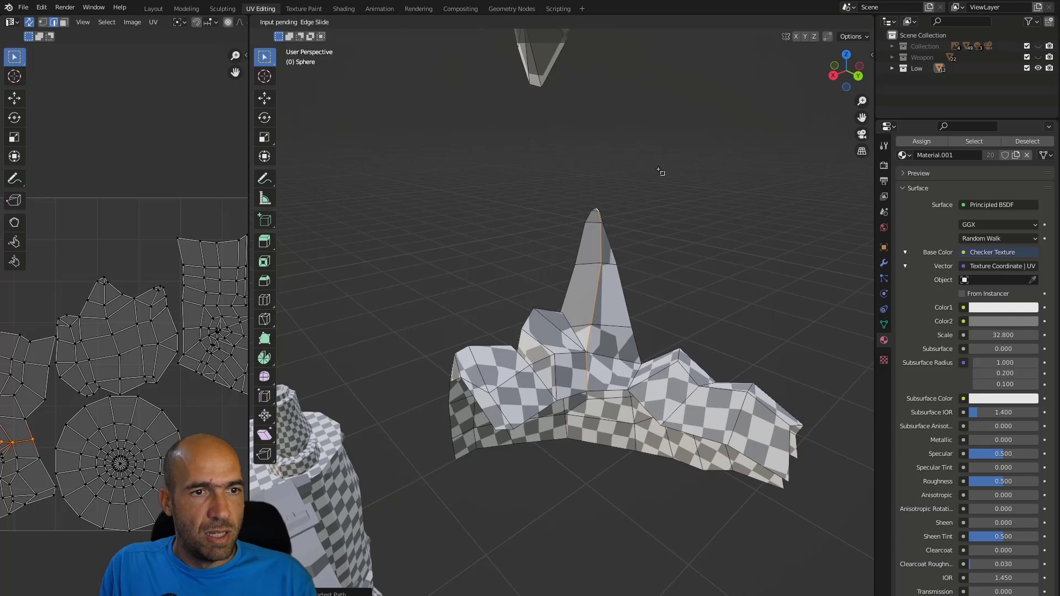
right_click(660, 171)
key("ctrl+e")
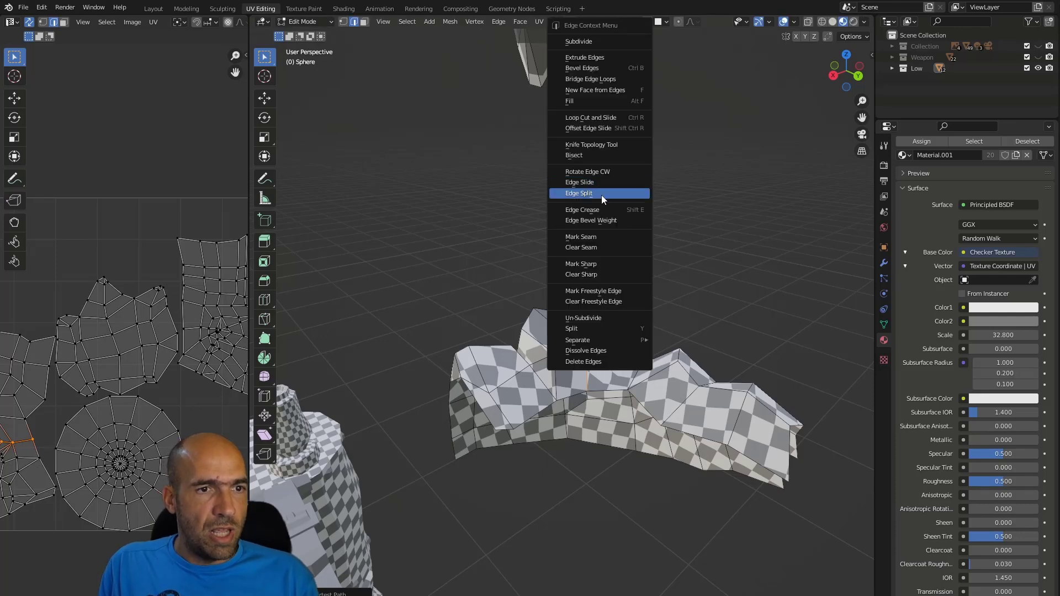
left_click(611, 237)
Select the edge path along the upper teeth's downward-pointing tooth and mark it as a seam
middle_click_drag(631, 213, 601, 216)
middle_click_drag(536, 384, 772, 498)
right_click(742, 500)
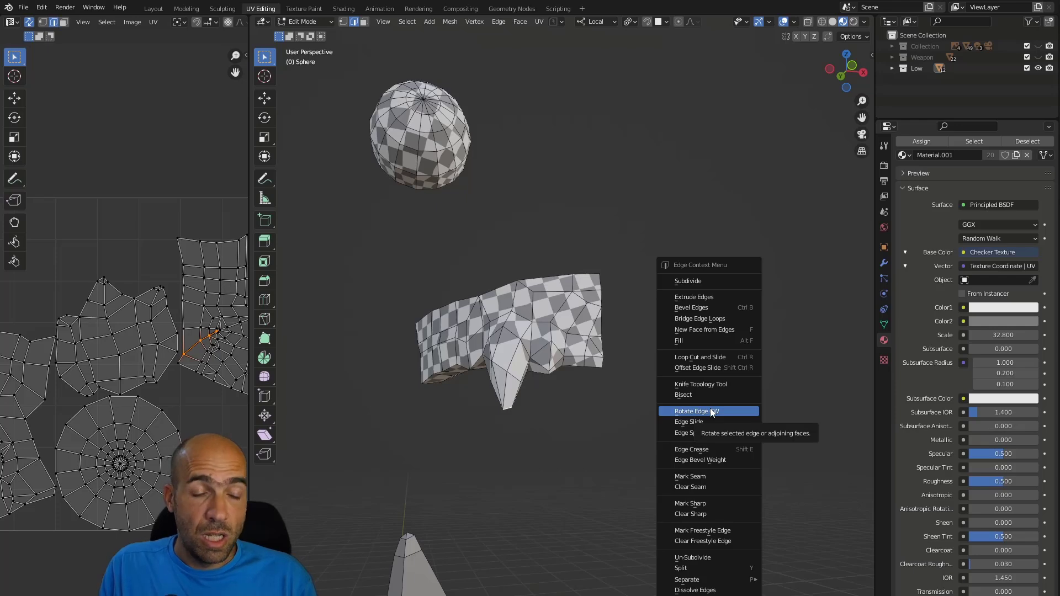
left_click(707, 476)
middle_click_drag(707, 476, 762, 383)
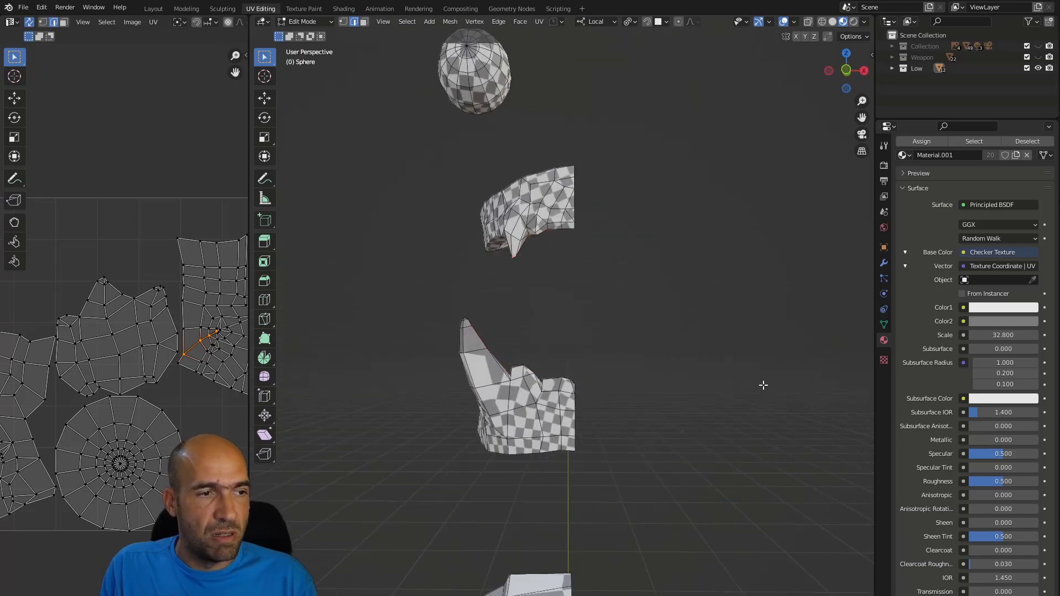
Switch to face selection and select only the small rectangular UV island inside the UV square
scroll(171, 425, "down", 3)
middle_click_drag(170, 425, 179, 435)
key("3")
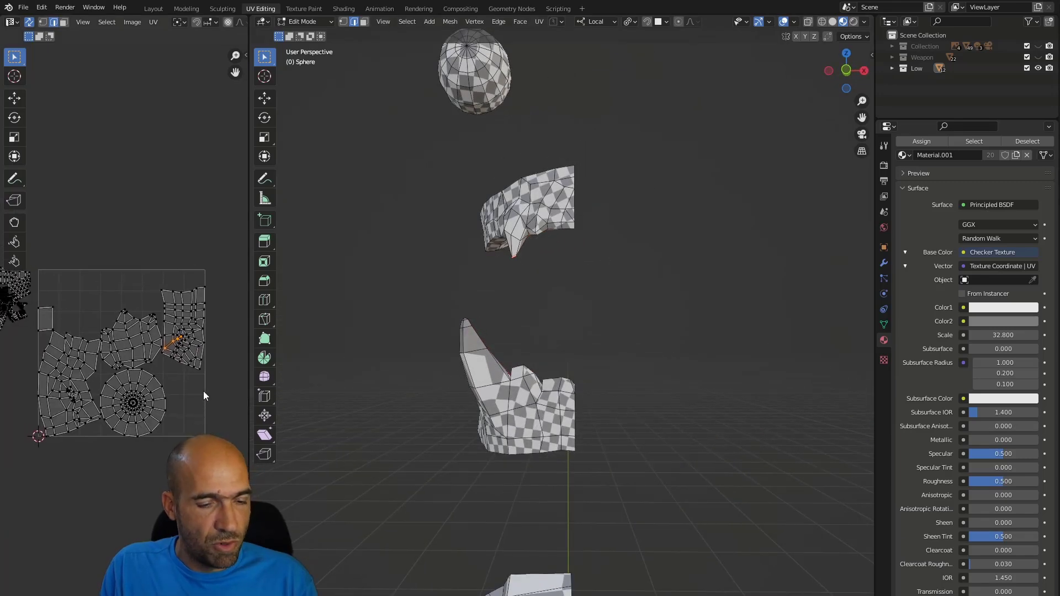
left_click_drag(222, 230, 31, 461)
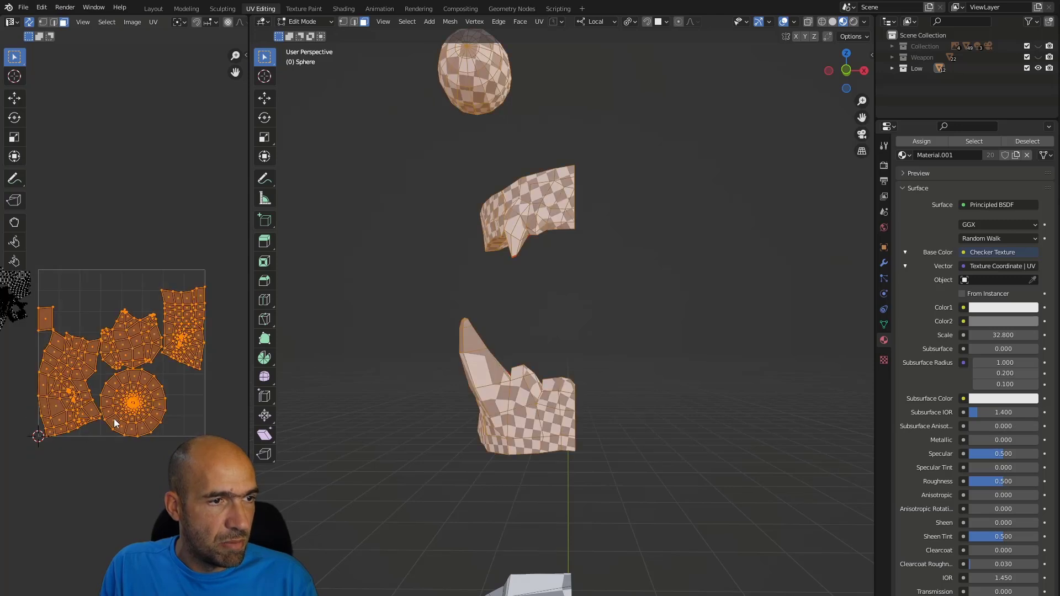
left_click(46, 319)
Locate the selected rectangular island's face on the model and examine the area around it
middle_click_drag(554, 356, 566, 318)
scroll(552, 320, "down", 2)
middle_click_drag(497, 276, 481, 345, "shift")
scroll(476, 346, "up", 6)
scroll(476, 346, "down", 5)
middle_click_drag(561, 385, 613, 407)
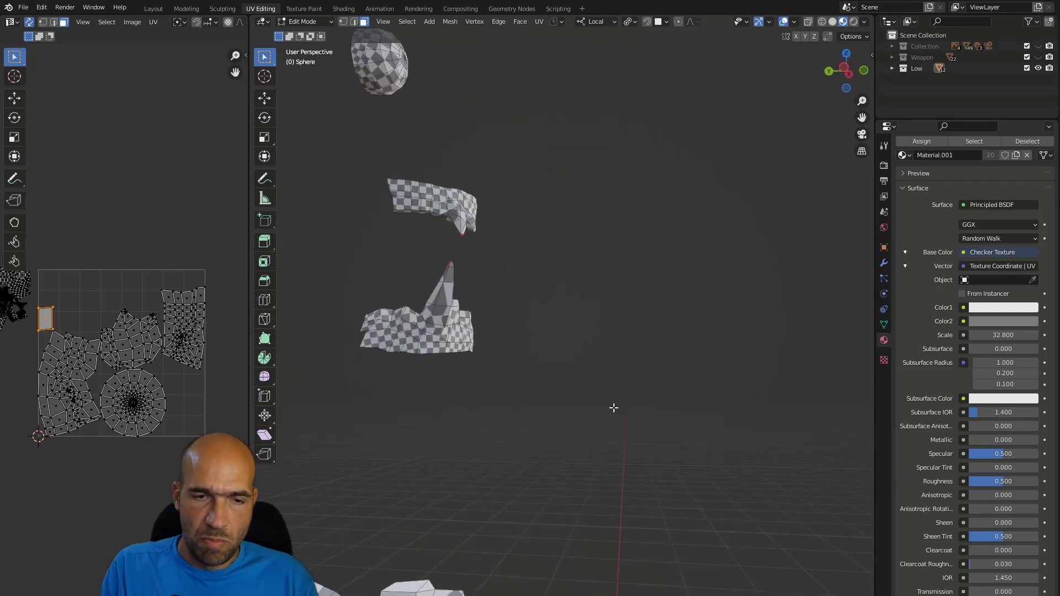
key("KP_Decimal")
middle_click_drag(551, 395, 624, 382)
scroll(624, 382, "down", 4)
scroll(625, 382, "down", 3)
scroll(623, 304, "down", 3)
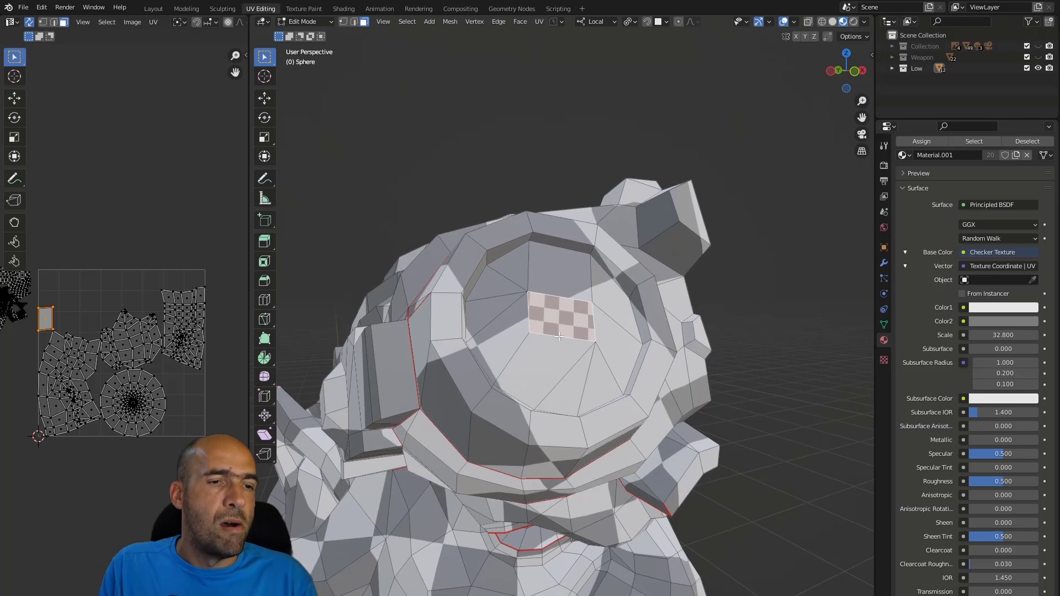
Scale the rectangular island down and move it out of the UV square, beside the packed head islands
scroll(107, 333, "down", 4)
middle_click_drag(60, 317, 201, 361)
scroll(98, 315, "up", 6)
scroll(202, 360, "up", 1)
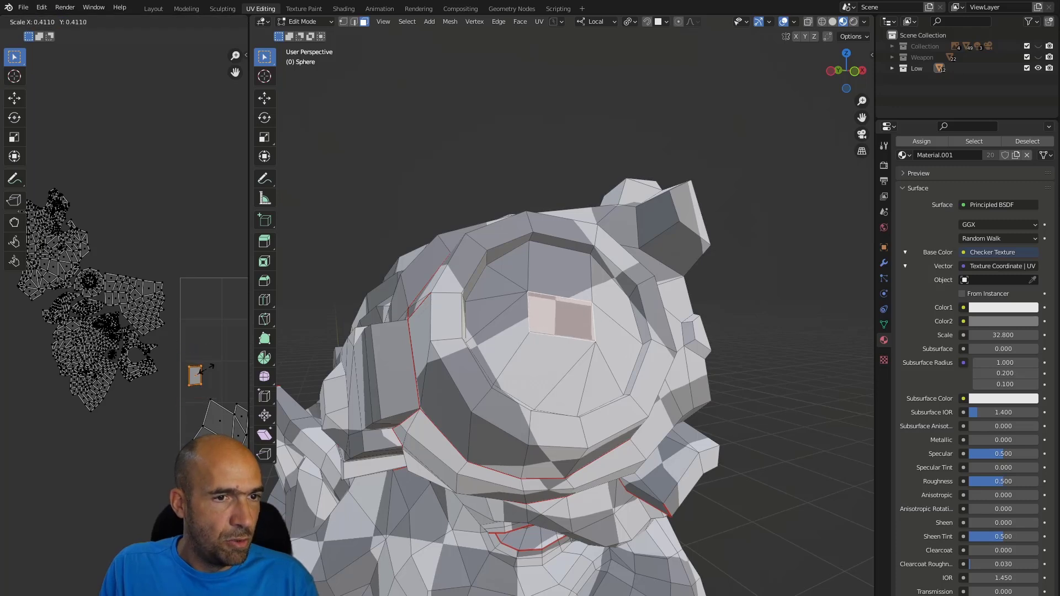
left_click(203, 389)
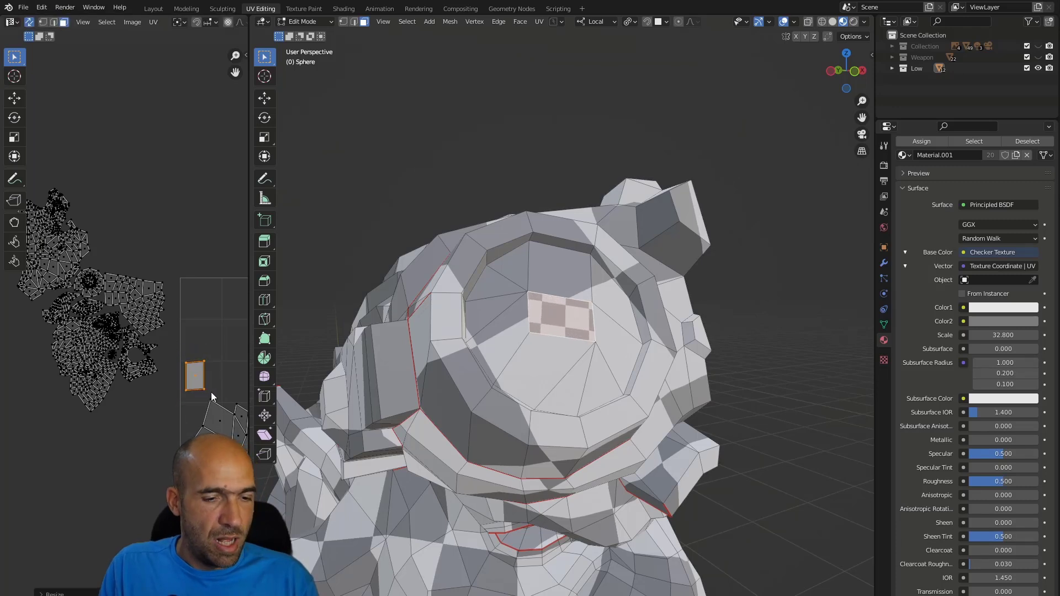
key("g")
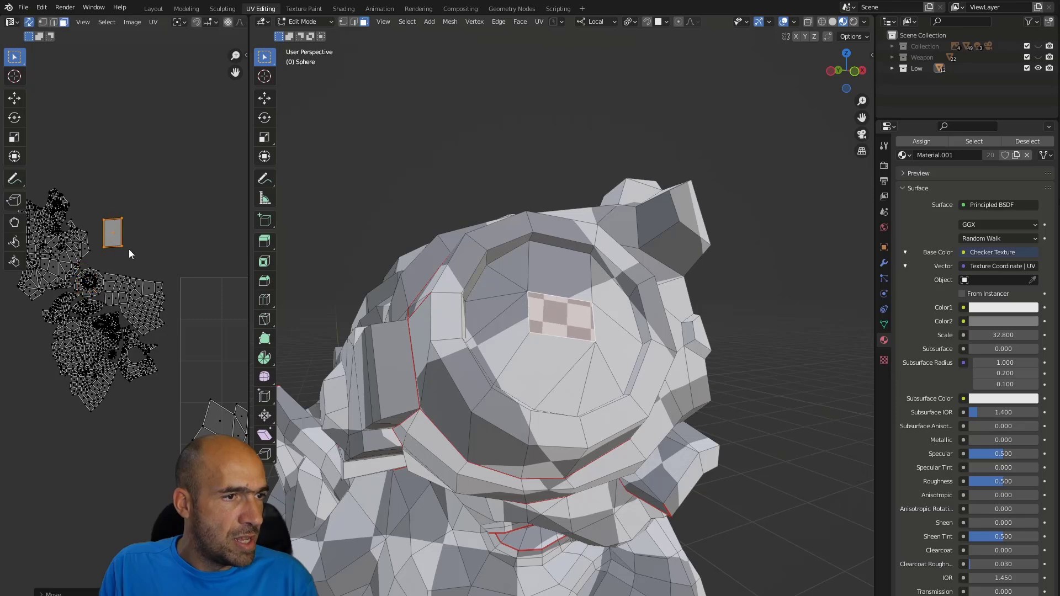
left_click(130, 249)
Select the whole goggle lens island together with its rectangular centre face and unwrap them as one piece
scroll(117, 318, "up", 5)
middle_click_drag(90, 242, 188, 311)
scroll(135, 279, "up", 1)
middle_click_drag(135, 288, 99, 381)
scroll(124, 346, "down", 1)
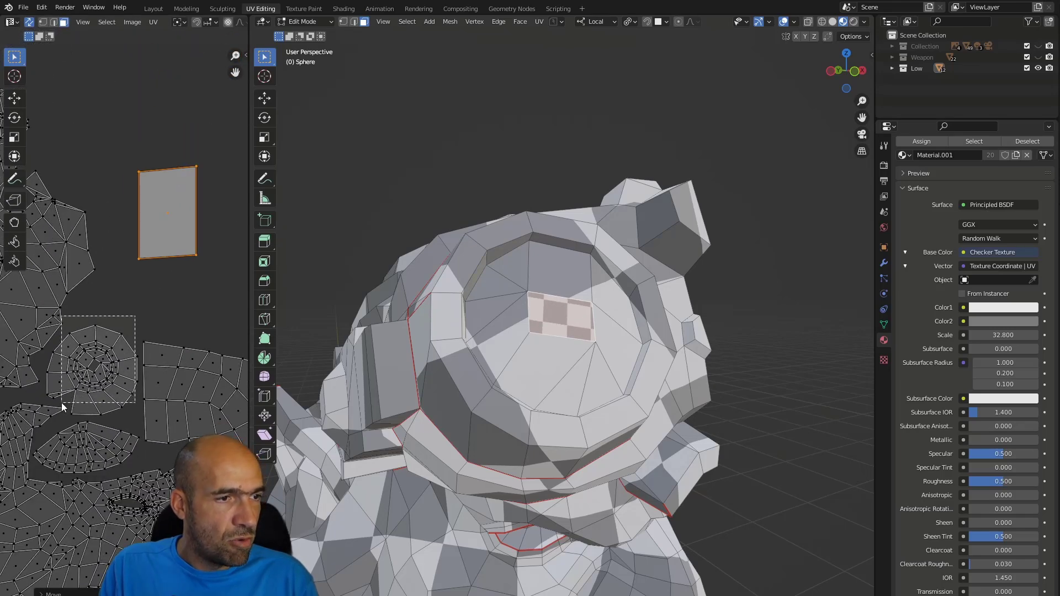
left_click_drag(61, 403, 76, 403)
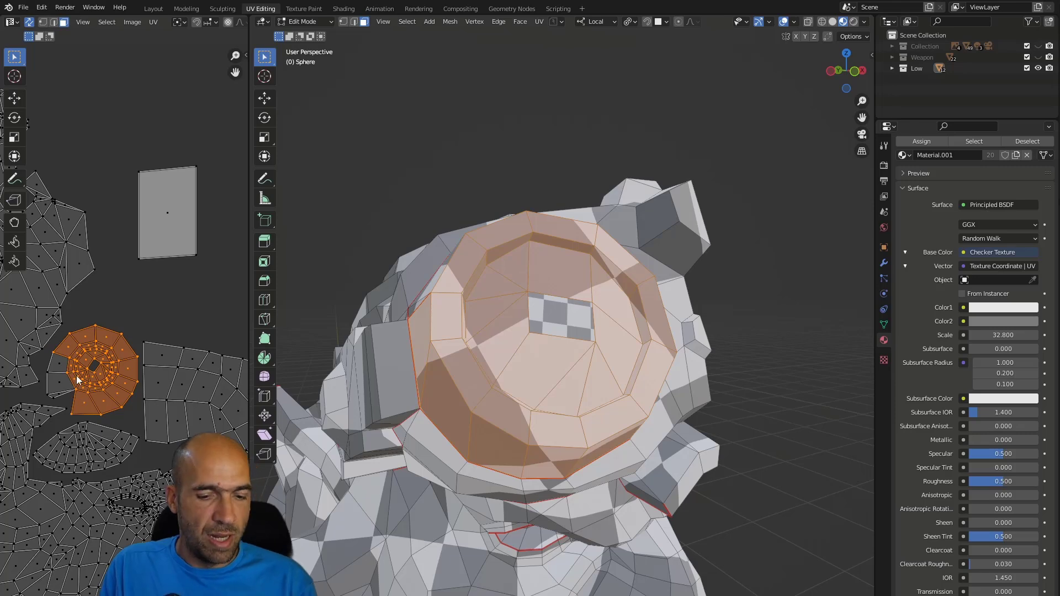
key("l")
key("u")
left_click(162, 229)
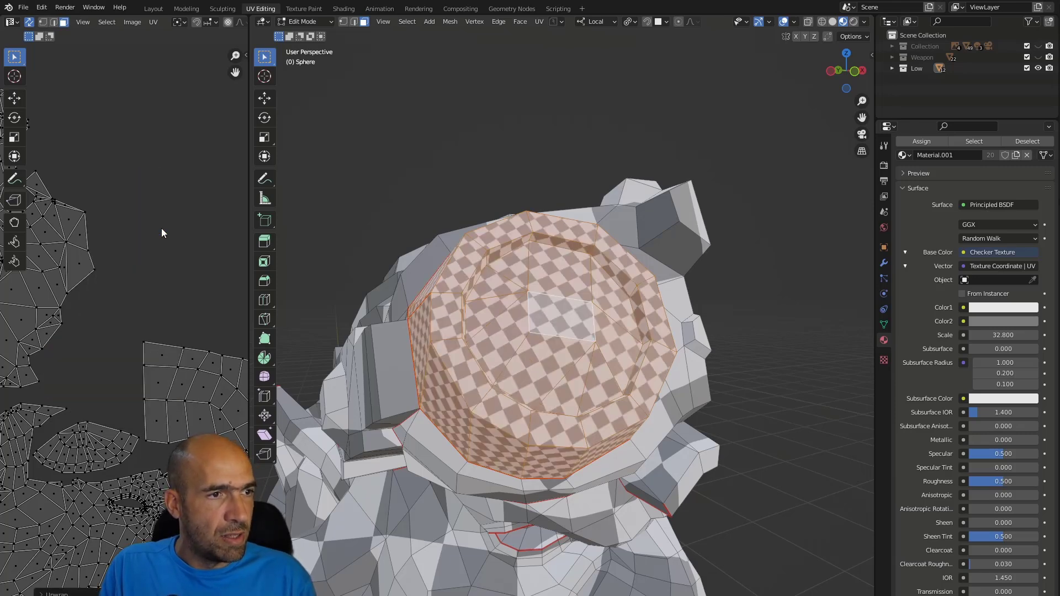
Scale the new lens island down and move it outside the UV square, toward the packed head islands
scroll(116, 349, "down", 1)
middle_click_drag(132, 379, 52, 316)
scroll(52, 317, "down", 1)
middle_click_drag(163, 319, 98, 355)
scroll(98, 354, "down", 1)
key("s")
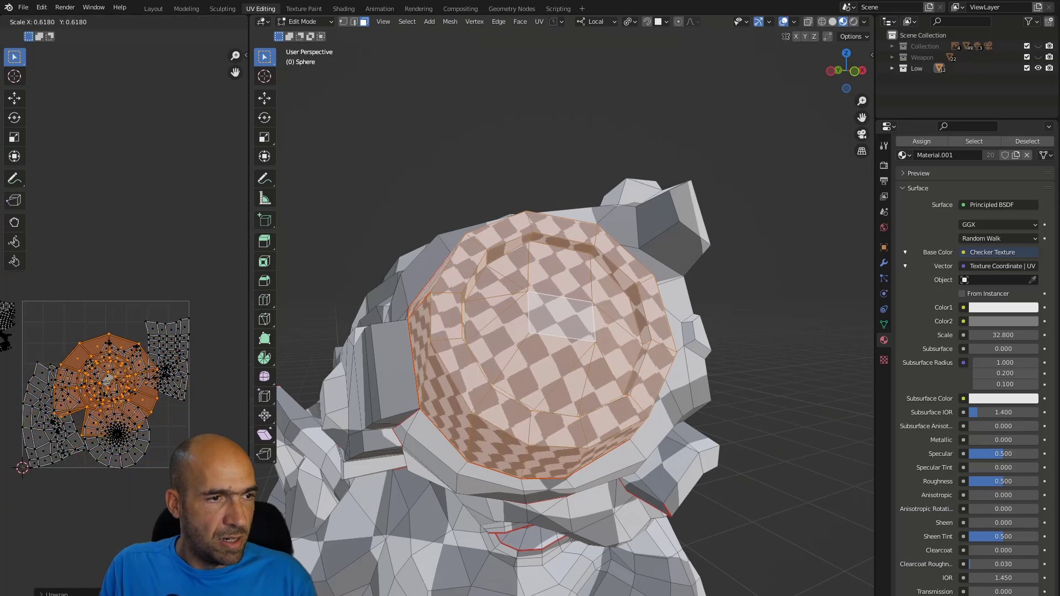
left_click(118, 384)
key("g")
left_click(35, 283)
Fit the lens island into the free space next to the parked head islands
middle_click_drag(36, 307, 184, 360)
scroll(129, 336, "up", 2)
scroll(184, 360, "up", 3)
key("g")
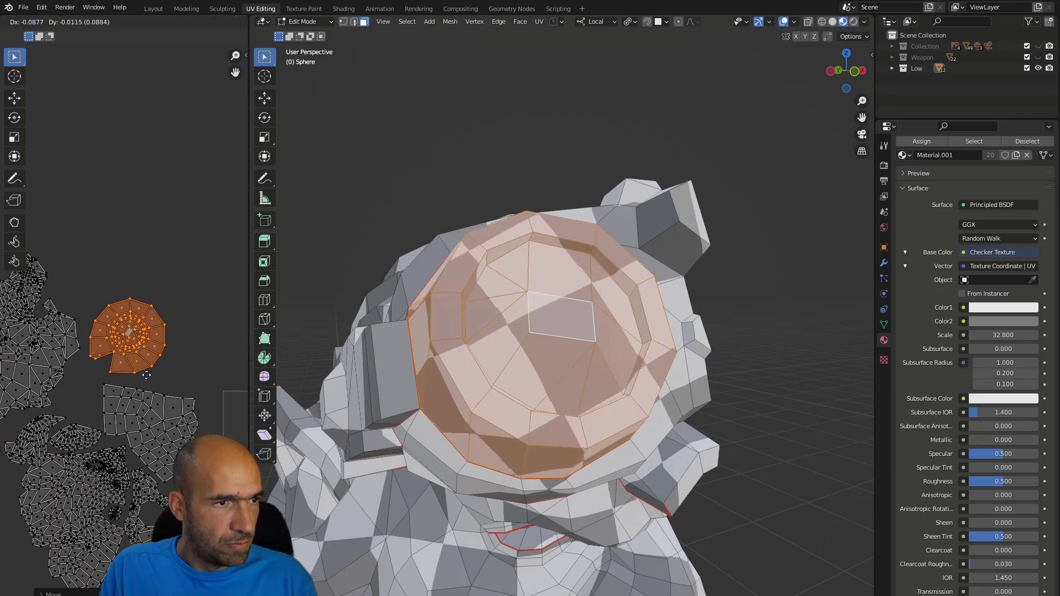
Select all islands remaining inside the UV square, unwrap them again with the new seams, and check the teeth's checker pattern
scroll(141, 379, "down", 5)
middle_click_drag(184, 405, 67, 367)
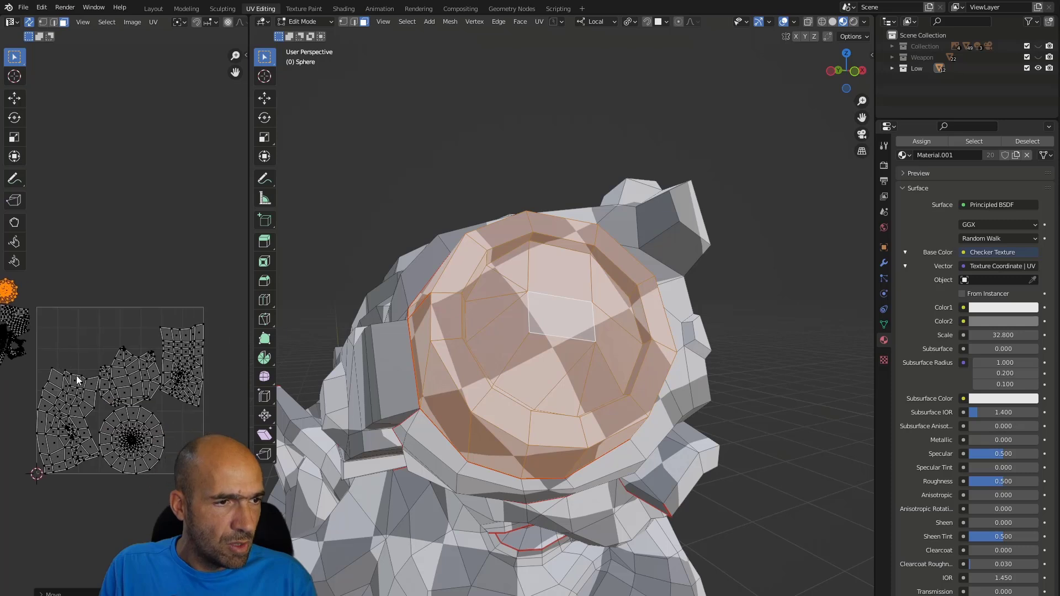
left_click_drag(221, 307, 65, 485)
left_click_drag(31, 495, 45, 493)
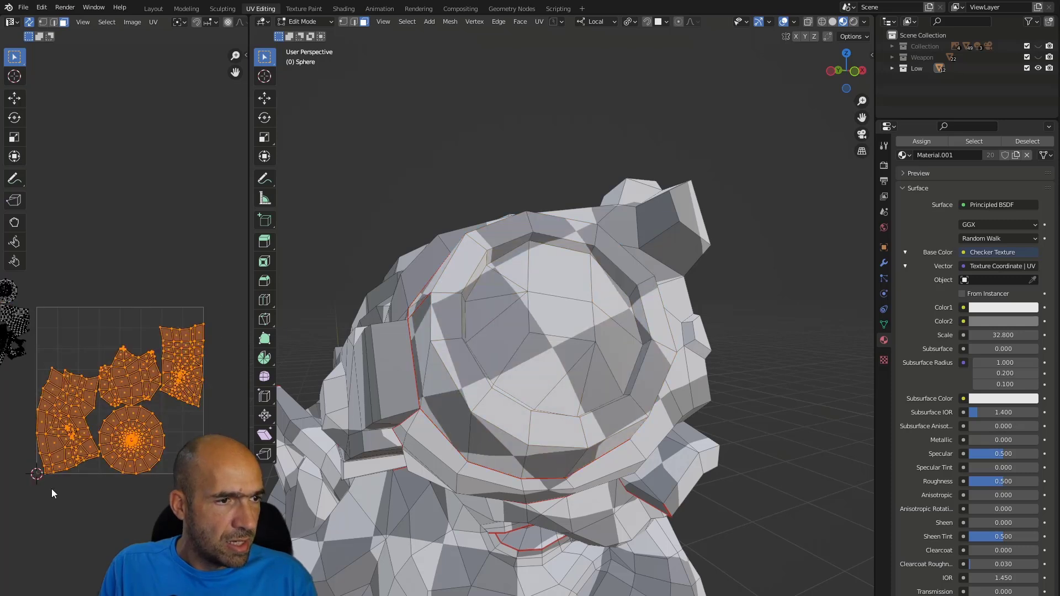
right_click(117, 412)
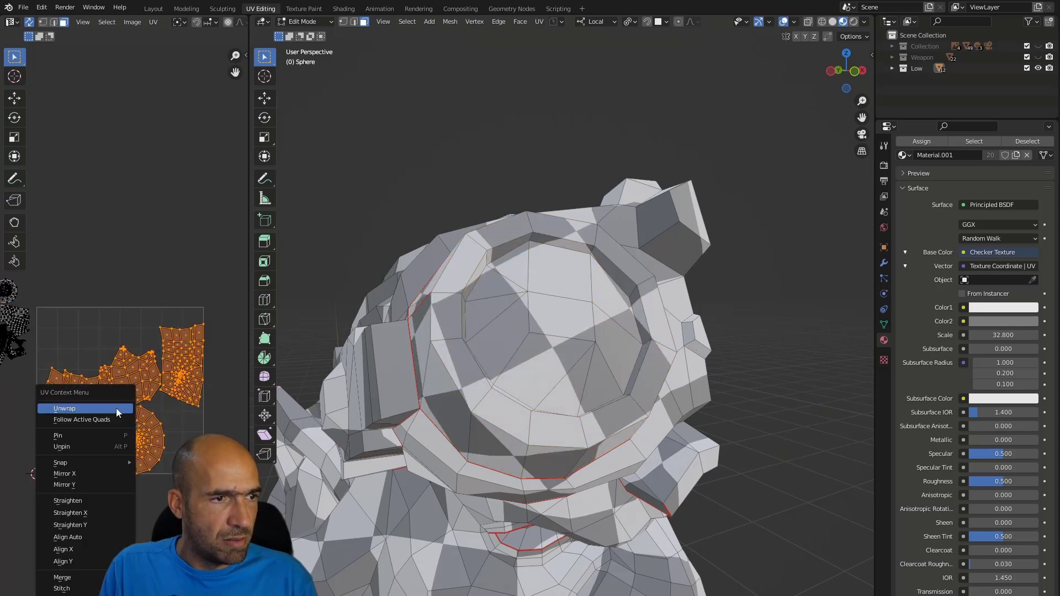
left_click(117, 409)
middle_click_drag(393, 280, 489, 275)
scroll(594, 202, "down", 3)
middle_click_drag(602, 206, 606, 390, "shift")
scroll(591, 215, "up", 3)
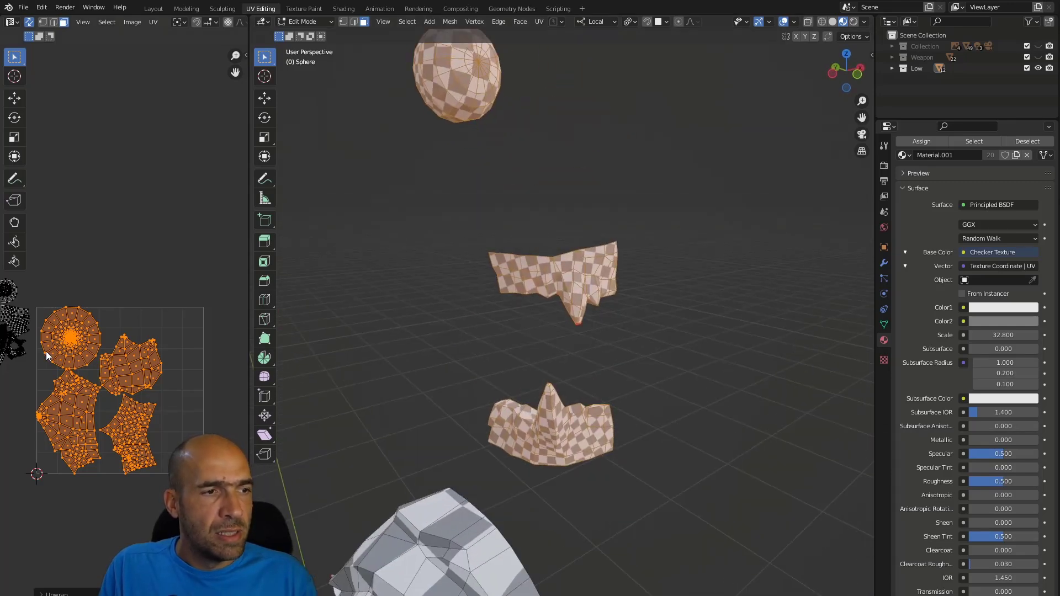
Inspect the teeth and eyeball UV islands up close, checking their outlines and the gaps between them
scroll(118, 350, "up", 3)
scroll(144, 331, "down", 4)
scroll(173, 319, "up", 1)
left_click_drag(191, 285, 34, 496)
scroll(78, 414, "up", 6)
middle_click_drag(78, 414, 232, 251)
middle_click_drag(148, 407, 9, 229)
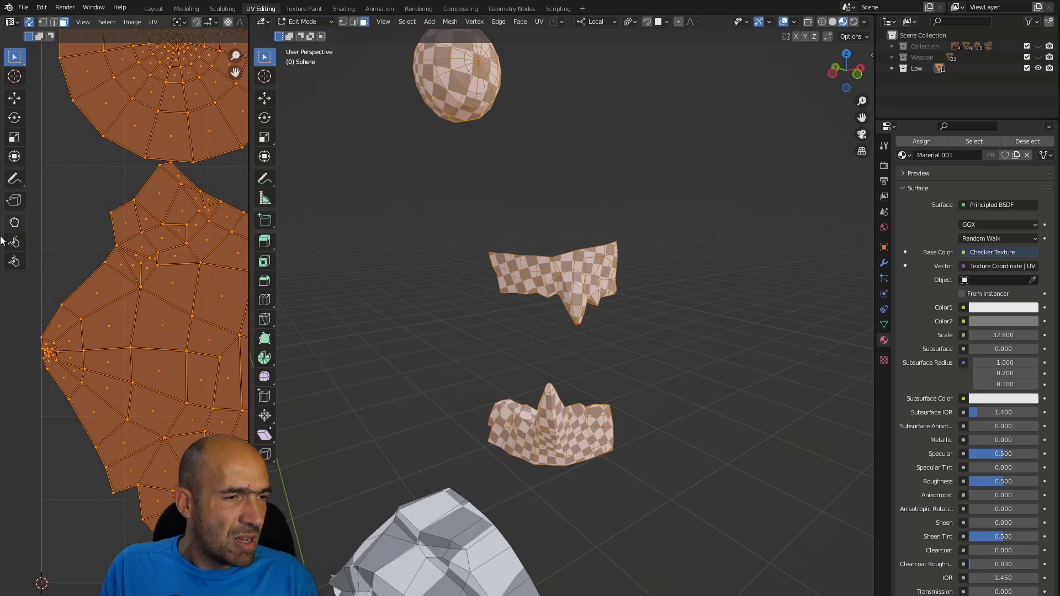
scroll(42, 365, "up", 3)
scroll(48, 383, "down", 9)
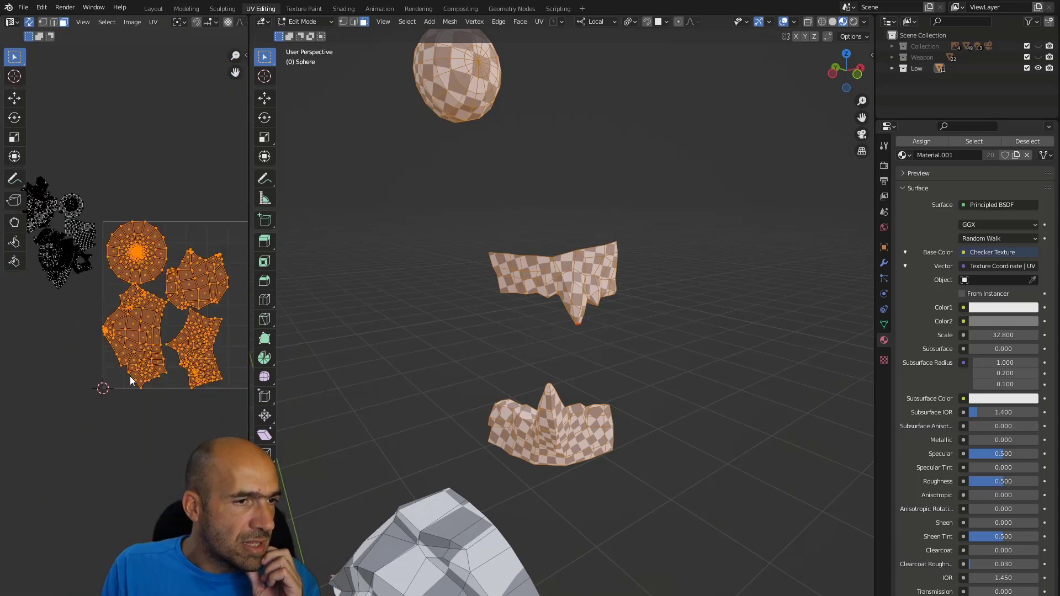
Scale the teeth and eyeball islands down together and move them outside the UV square, beside the parked head islands
scroll(126, 382, "down", 1)
middle_click_drag(122, 386, 95, 425)
scroll(115, 405, "down", 1)
key("s")
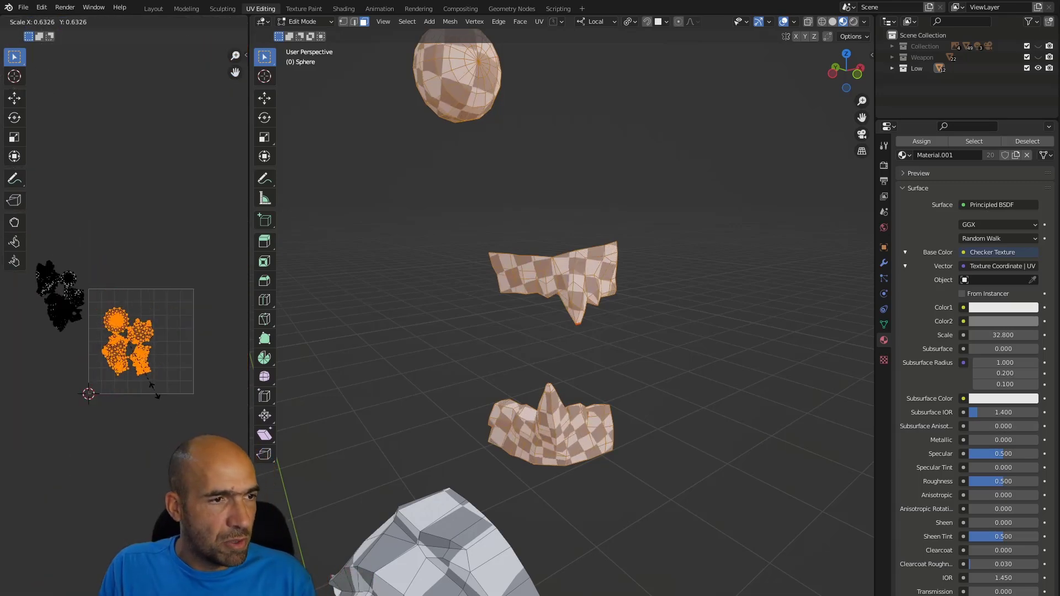
key("s")
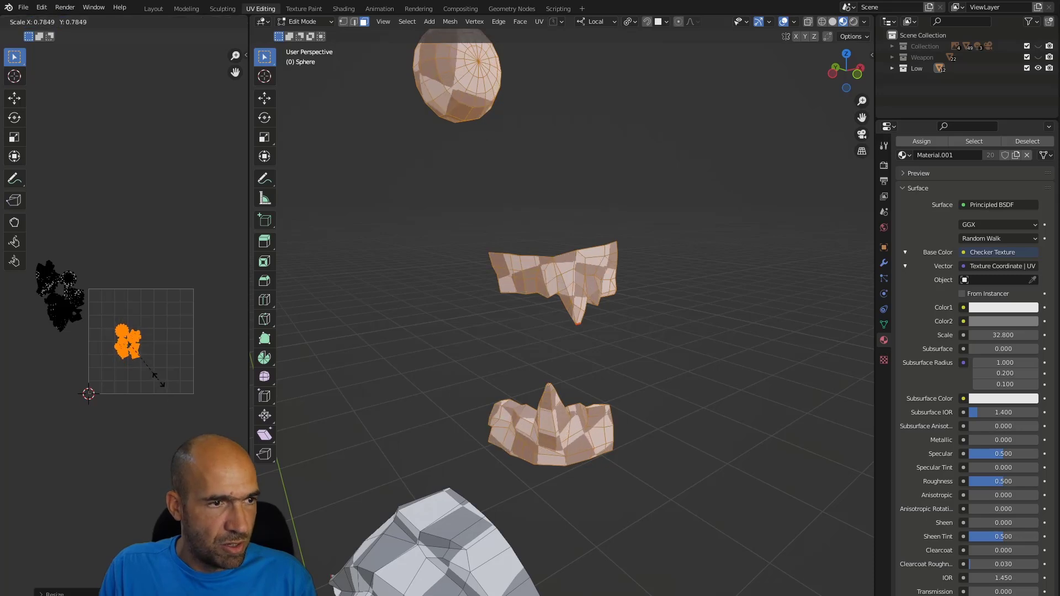
left_click(151, 362)
key("g")
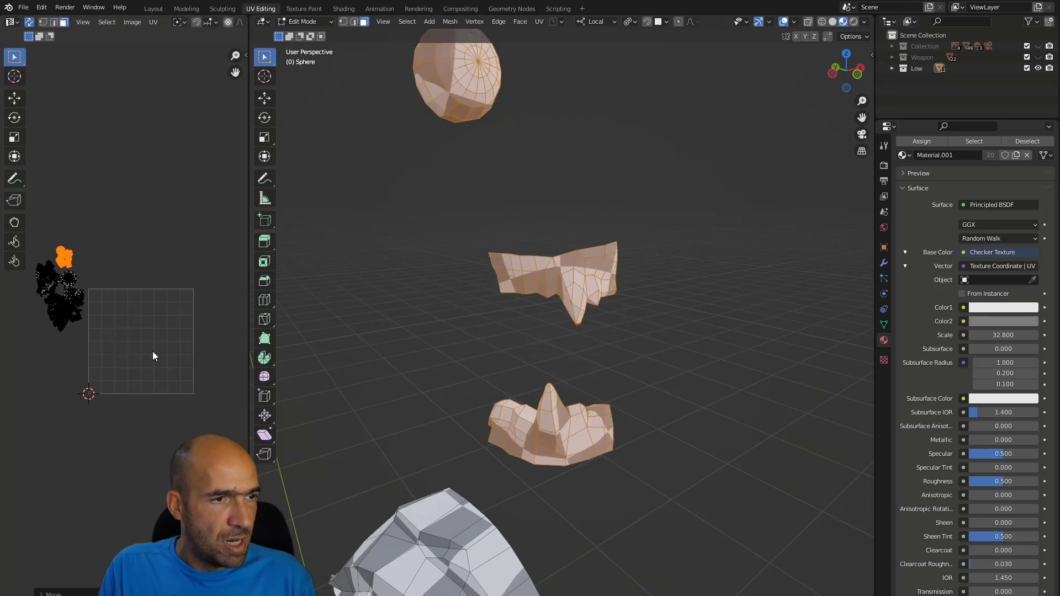
Switch editing from the head parts to the body mesh, with solid viewport shading and edge selection
scroll(622, 417, "down", 10)
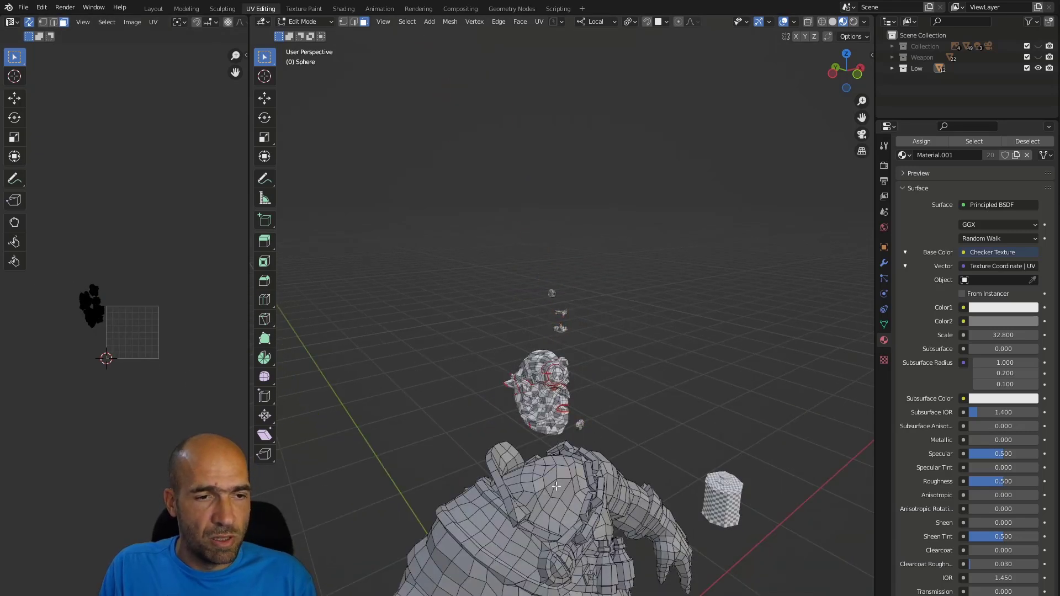
key("alt+Tab")
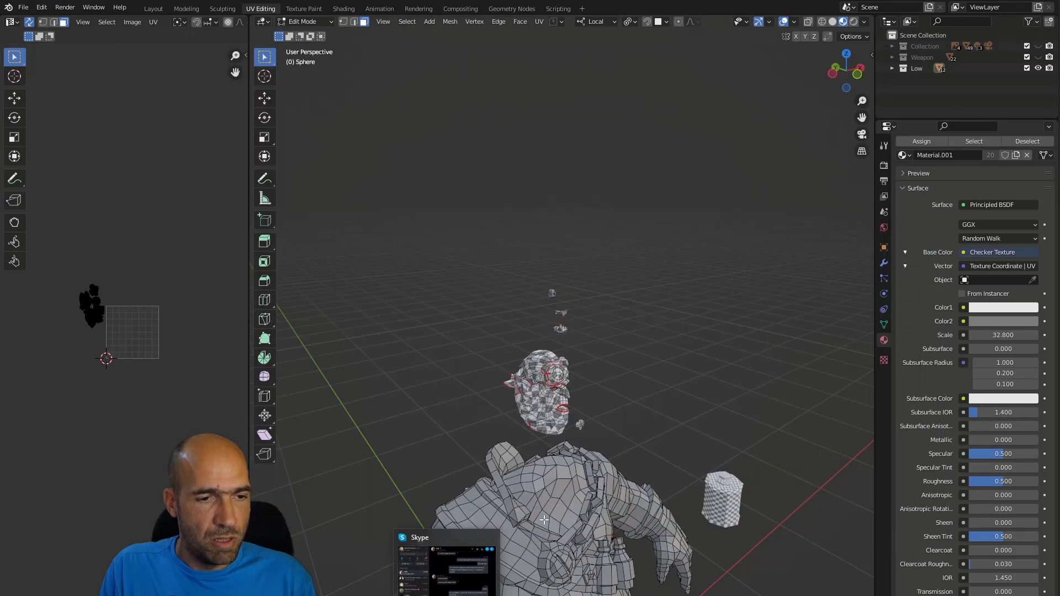
key("alt+q")
middle_click_drag(582, 502, 546, 286, "shift")
scroll(546, 287, "up", 3)
scroll(585, 408, "down", 2)
middle_click_drag(586, 408, 644, 329)
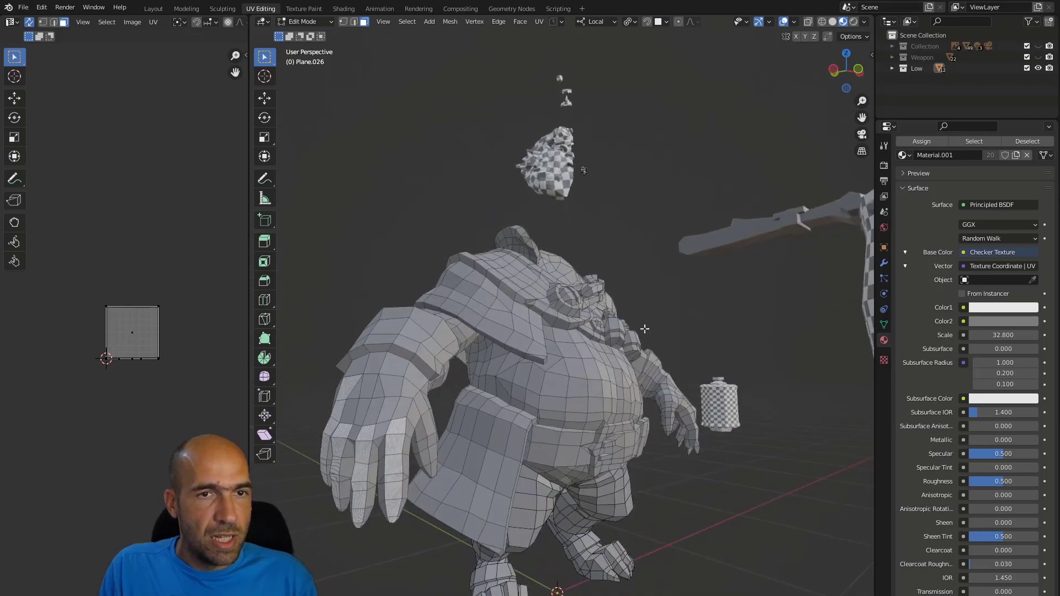
left_click(833, 22)
mouse_move(657, 260)
middle_mouse_down()
mouse_move(622, 283)
mouse_move(649, 352)
middle_mouse_up()
scroll(618, 282, "up", 4)
middle_click_drag(526, 376, 511, 327)
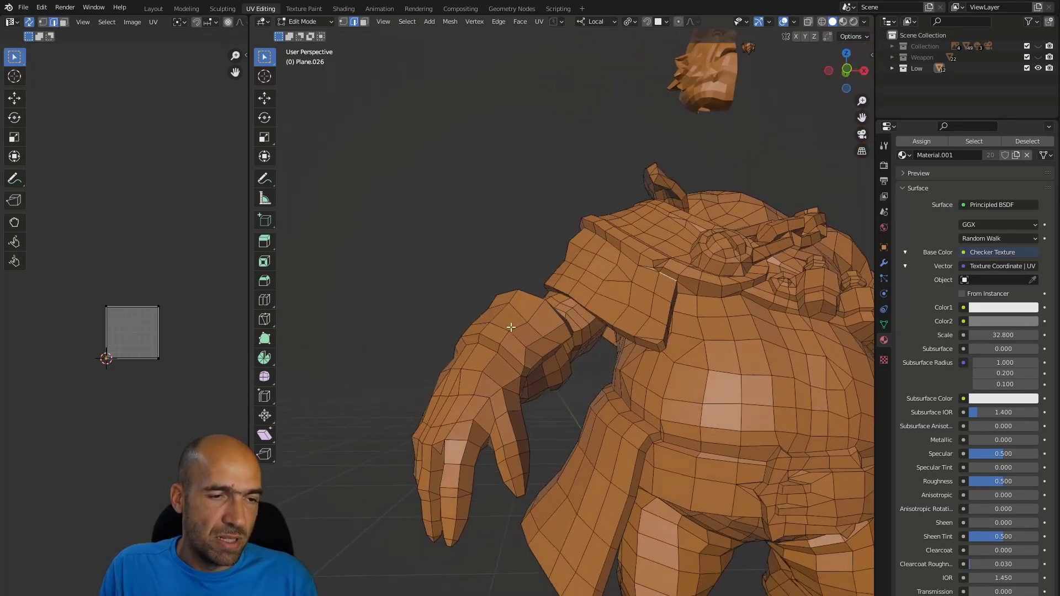
Select the edges bordering the underside of the shoulder cape's back flap and mark them as a seam
middle_click_drag(484, 377, 647, 97)
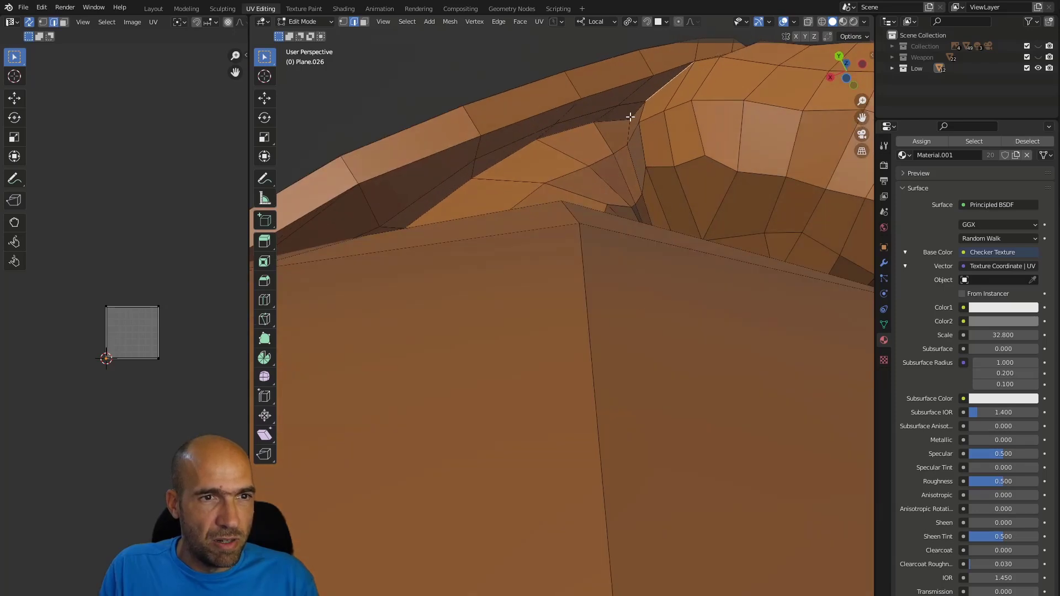
middle_click_drag(587, 130, 559, 320)
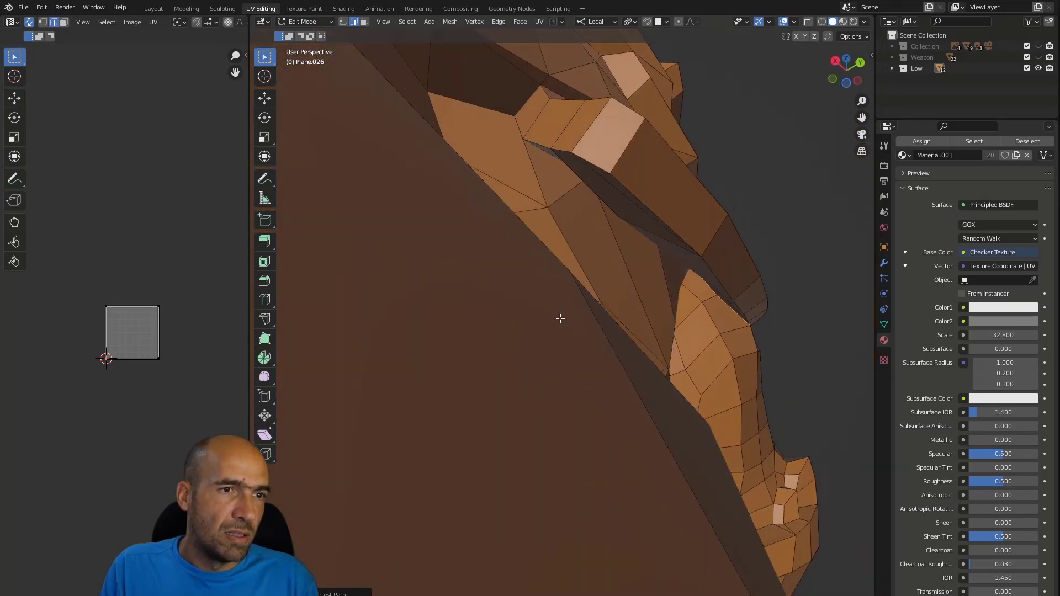
middle_click_drag(536, 135, 476, 90)
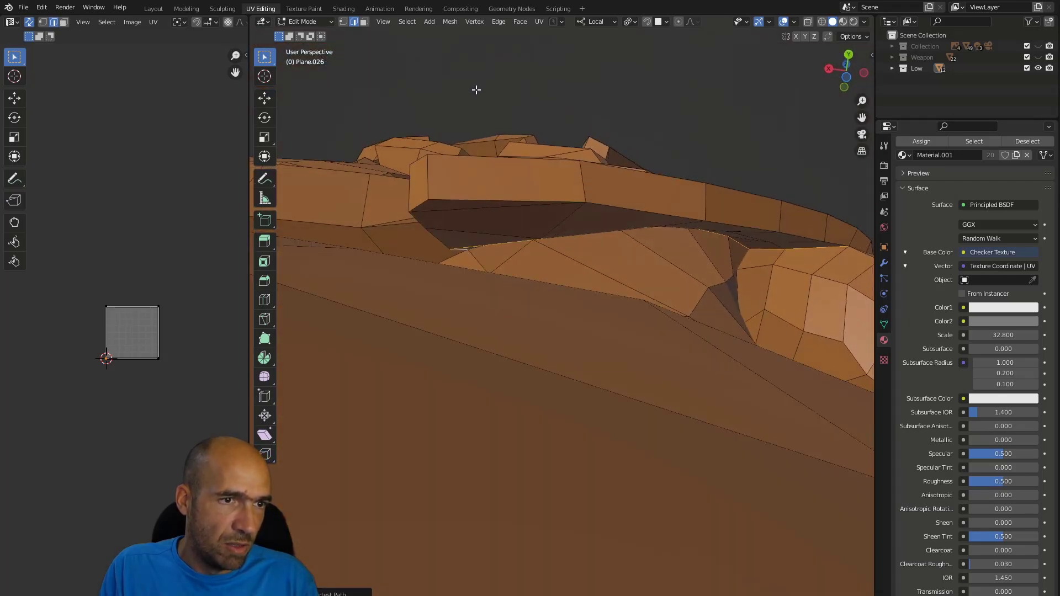
middle_click_drag(470, 236, 634, 268)
key("alt+z")
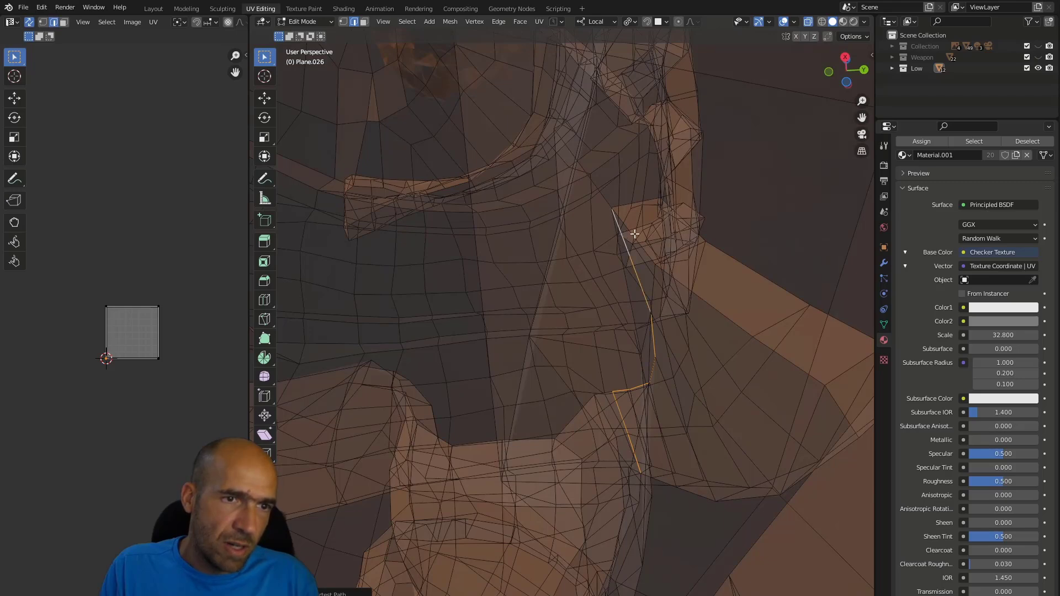
middle_click_drag(737, 319, 655, 287)
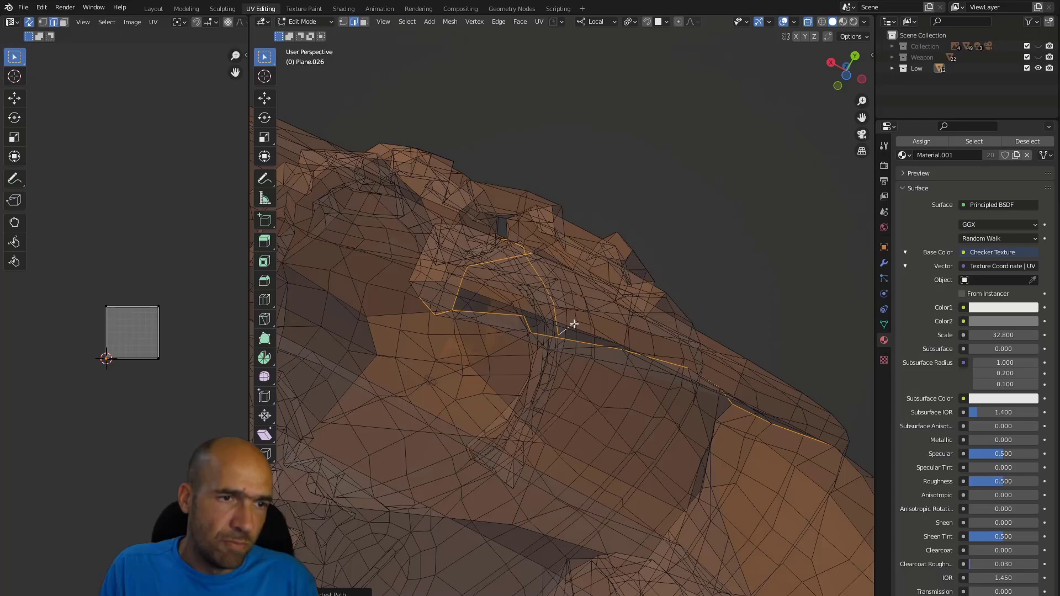
middle_click_drag(627, 323, 594, 324)
key("alt+z")
middle_click_drag(661, 344, 587, 339)
middle_click_drag(815, 267, 525, 338, "shift")
middle_click_drag(497, 419, 694, 255)
right_click(519, 429)
left_click(519, 429)
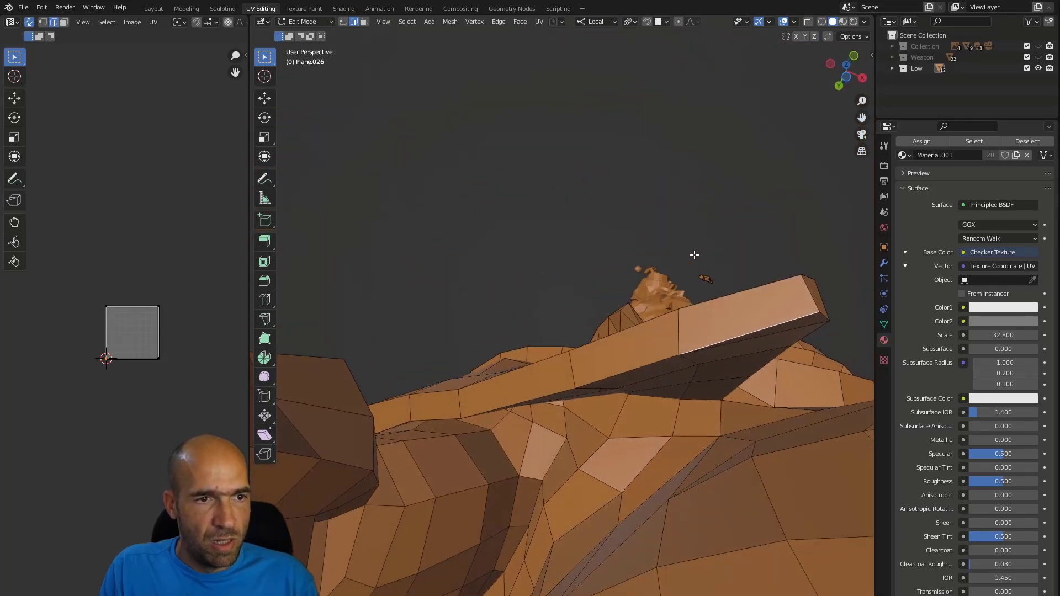
Select the edge loop around the underside of the cape's front flap and mark it as a seam
middle_click_drag(516, 369, 432, 424)
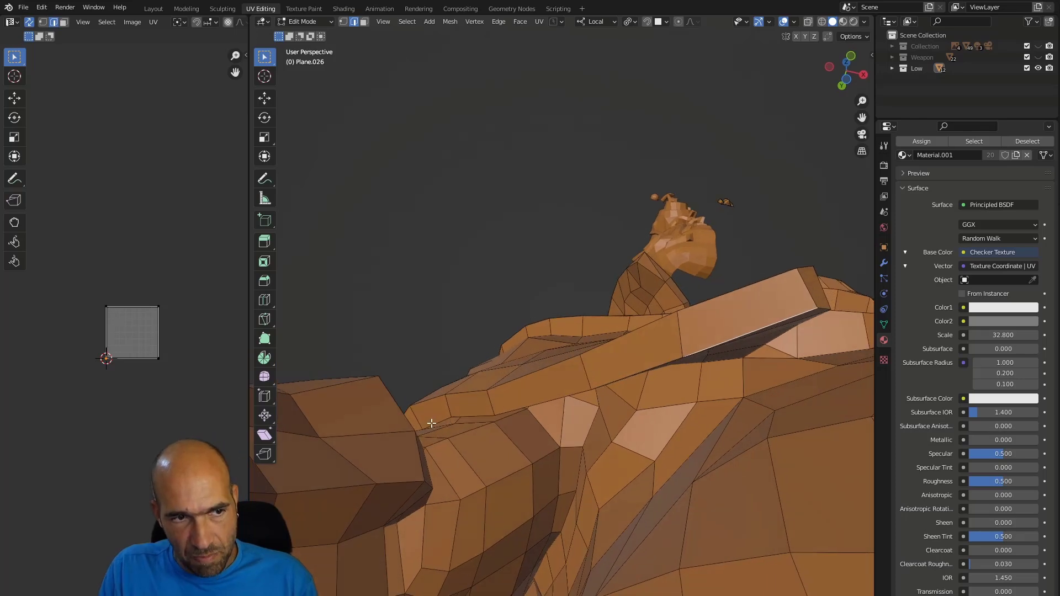
middle_click_drag(743, 336, 754, 232)
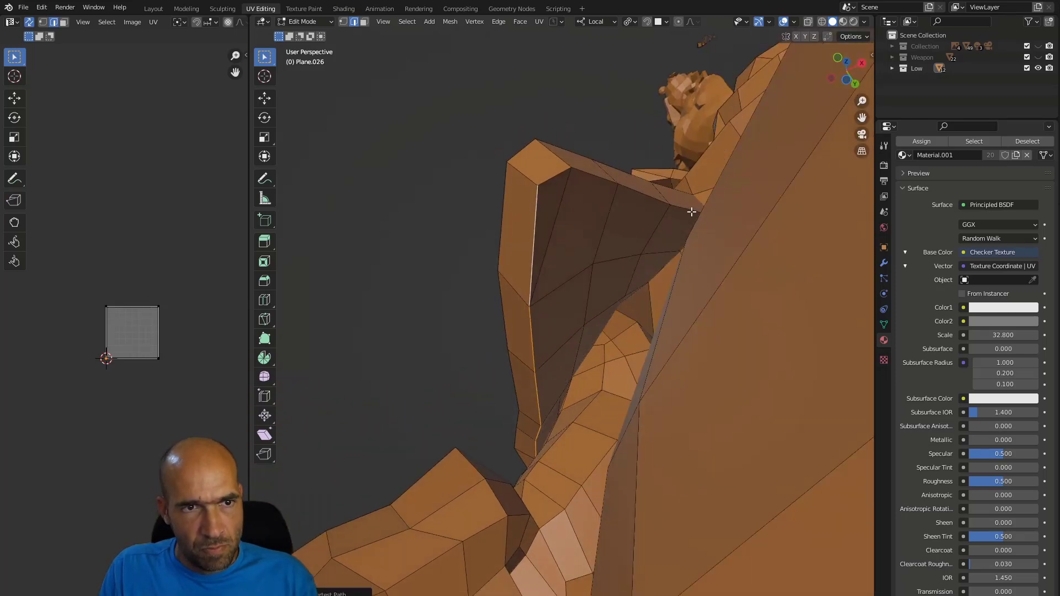
middle_click_drag(646, 238, 657, 239)
middle_click_drag(634, 298, 611, 334)
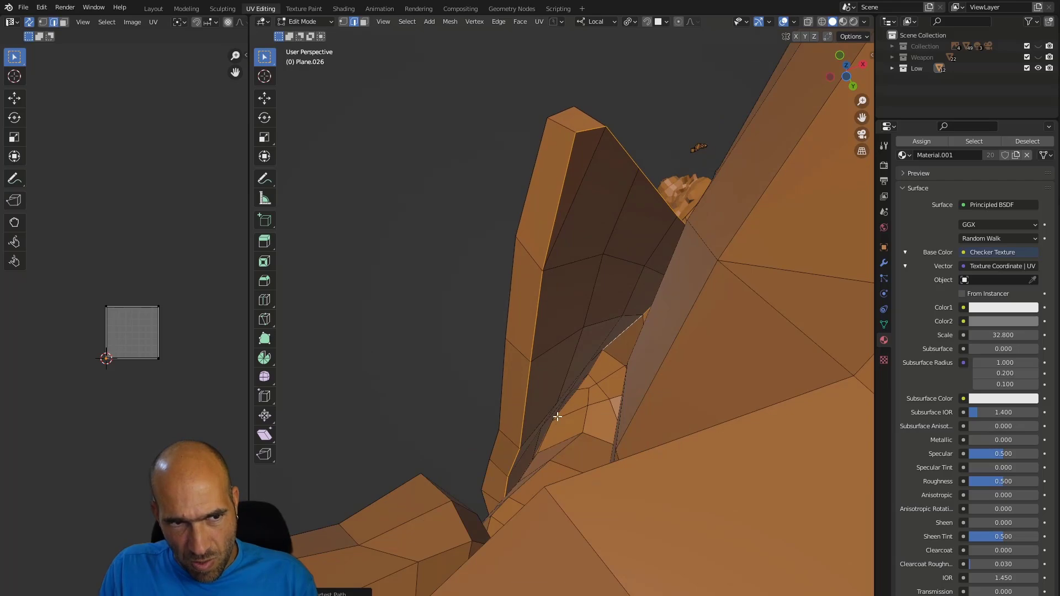
middle_click_drag(582, 397, 653, 369)
key("alt+z")
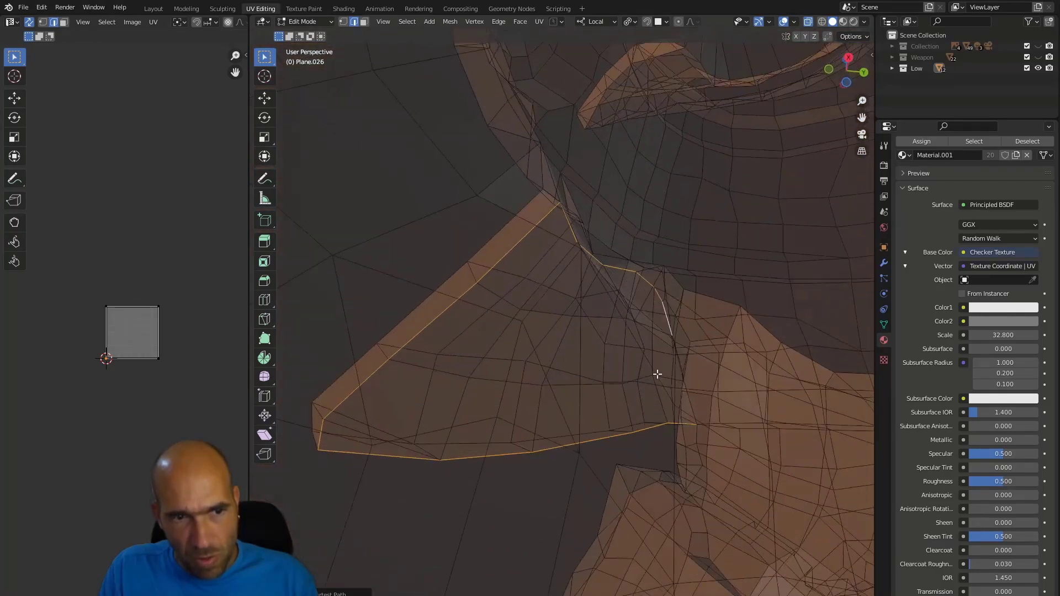
middle_click_drag(694, 400, 691, 449)
right_click(660, 397)
left_click(660, 396)
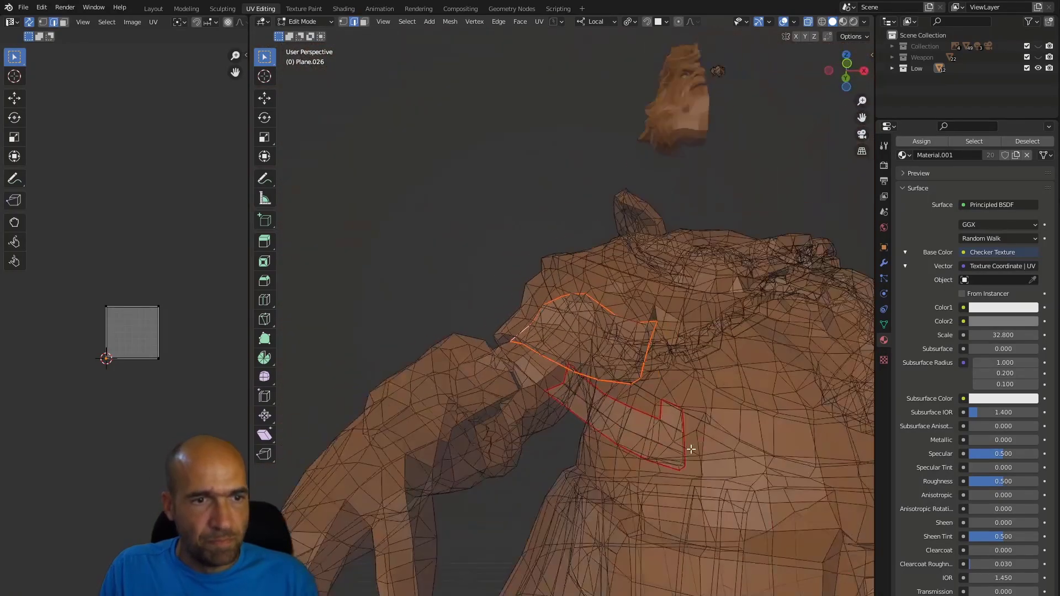
Turn off X-ray and mark the short corner edge at the tip of the cape's front flap as a seam
middle_click_drag(646, 391, 644, 393)
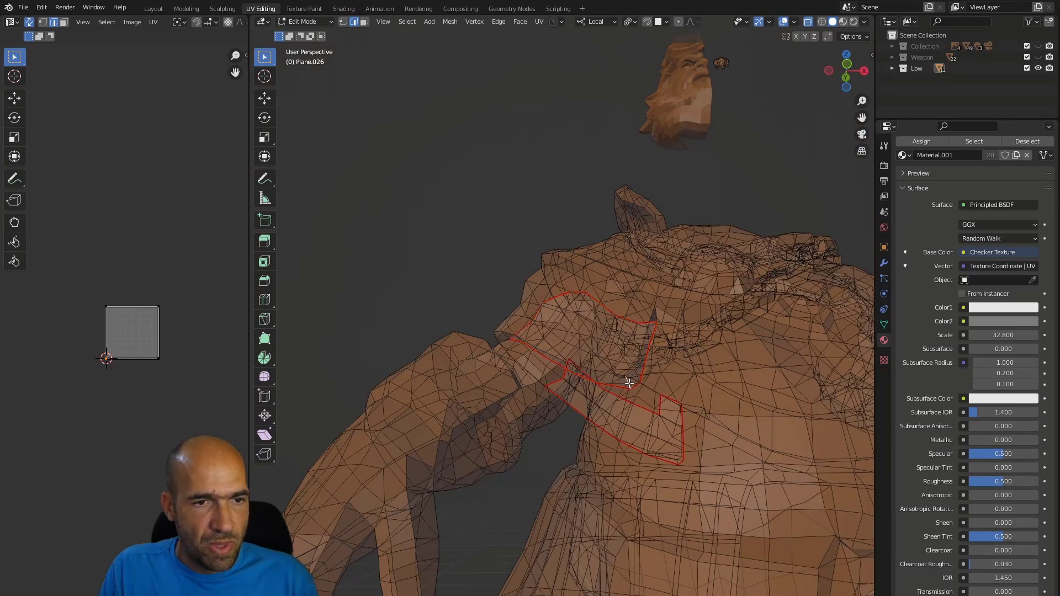
key("alt+z")
middle_click_drag(634, 380, 570, 400)
right_click(641, 384)
left_click(642, 384)
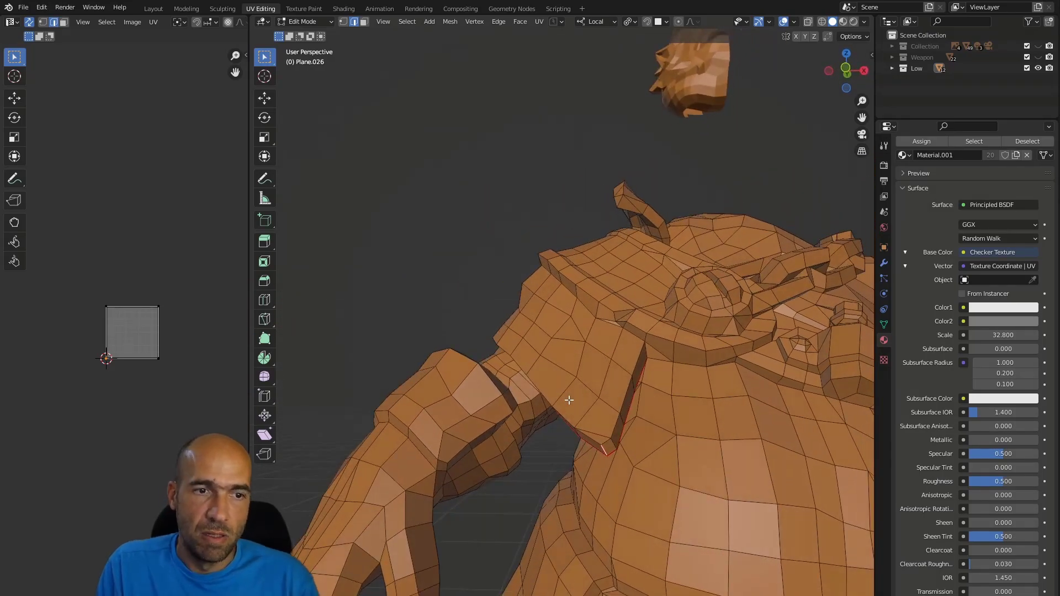
Mark seams along the cape's lower front border, from the flap across the chest beneath the round brooch
middle_click_drag(661, 352, 580, 382)
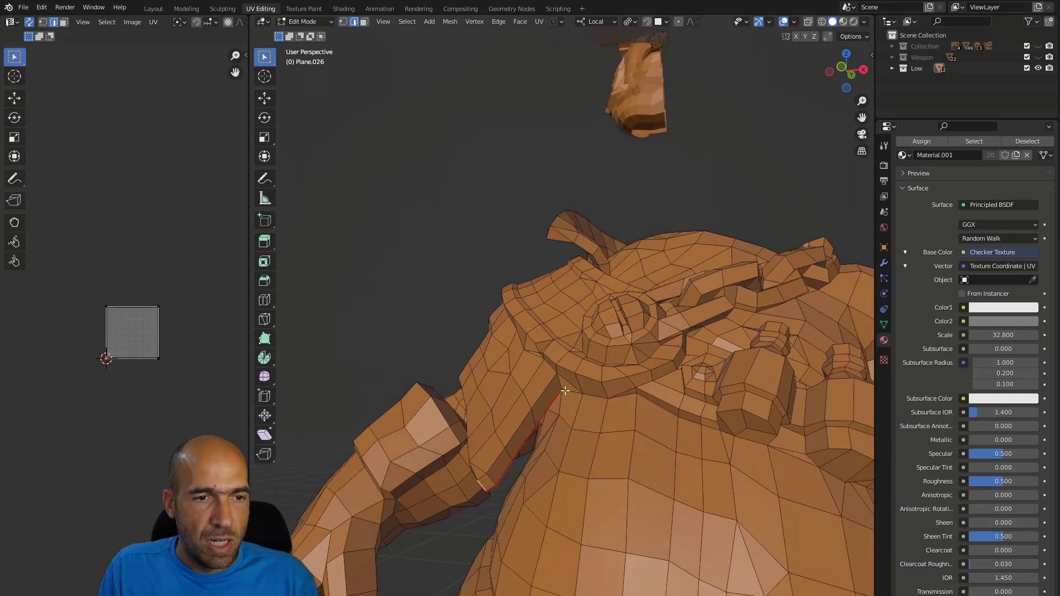
middle_click_drag(645, 384, 647, 375)
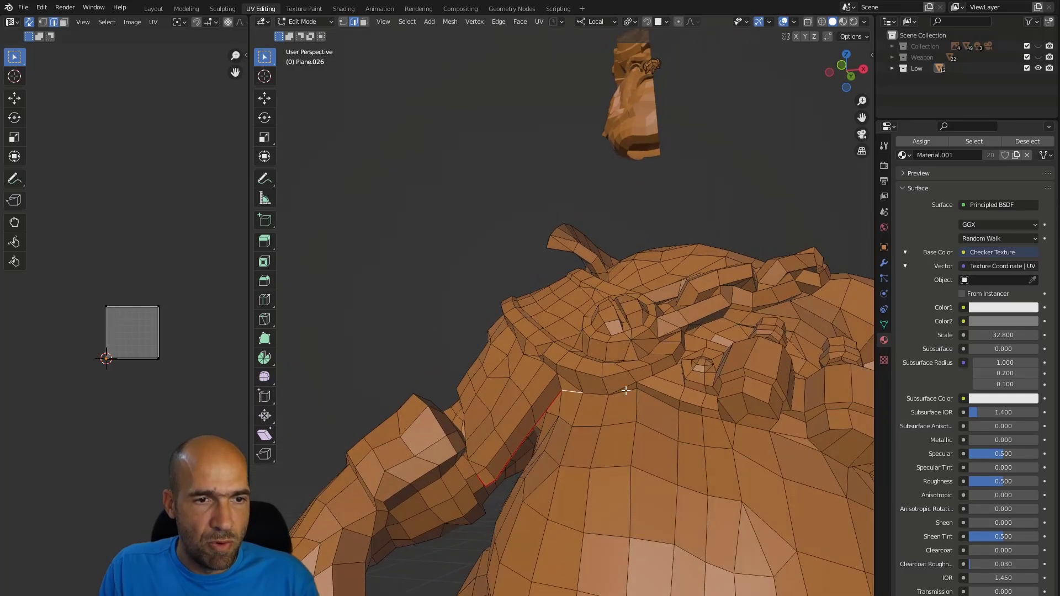
middle_click_drag(676, 366, 753, 324)
right_click(694, 348)
left_click(695, 348)
middle_click_drag(694, 348, 717, 321)
right_click(680, 352)
left_click(680, 353)
Select the edge path along the cape's border on the back, including the part hidden beneath the chain links
middle_click_drag(681, 353, 613, 287)
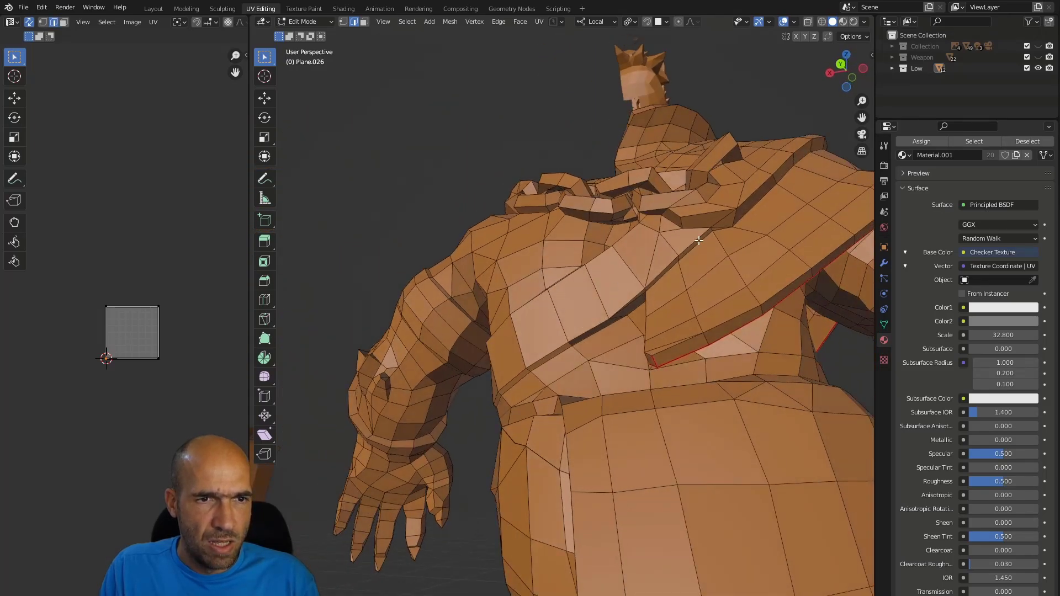
middle_click_drag(709, 228, 619, 223)
scroll(619, 209, "up", 4)
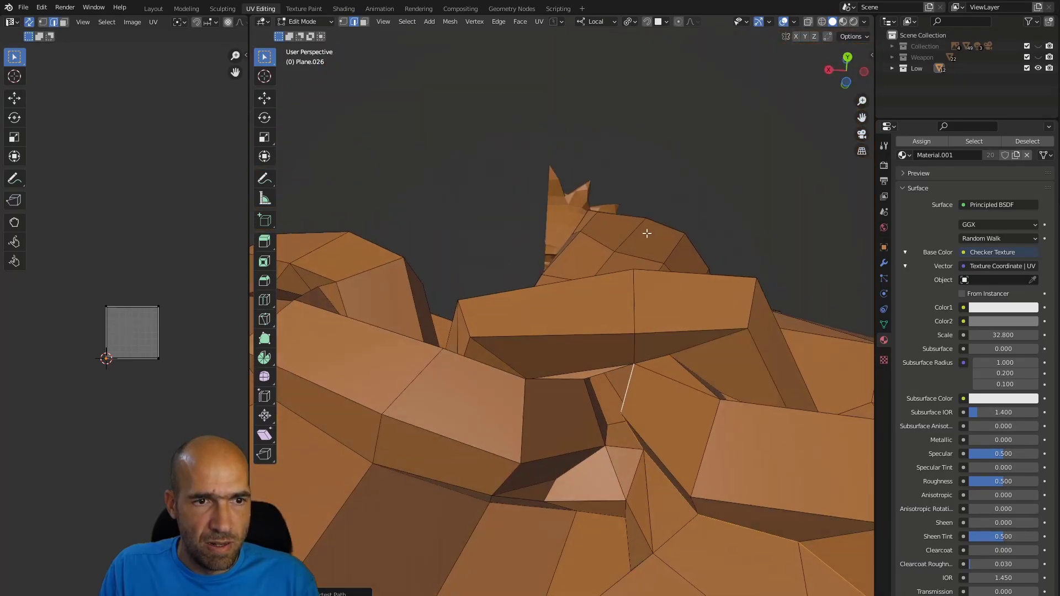
middle_click_drag(653, 387, 704, 419)
middle_click_drag(737, 386, 733, 391)
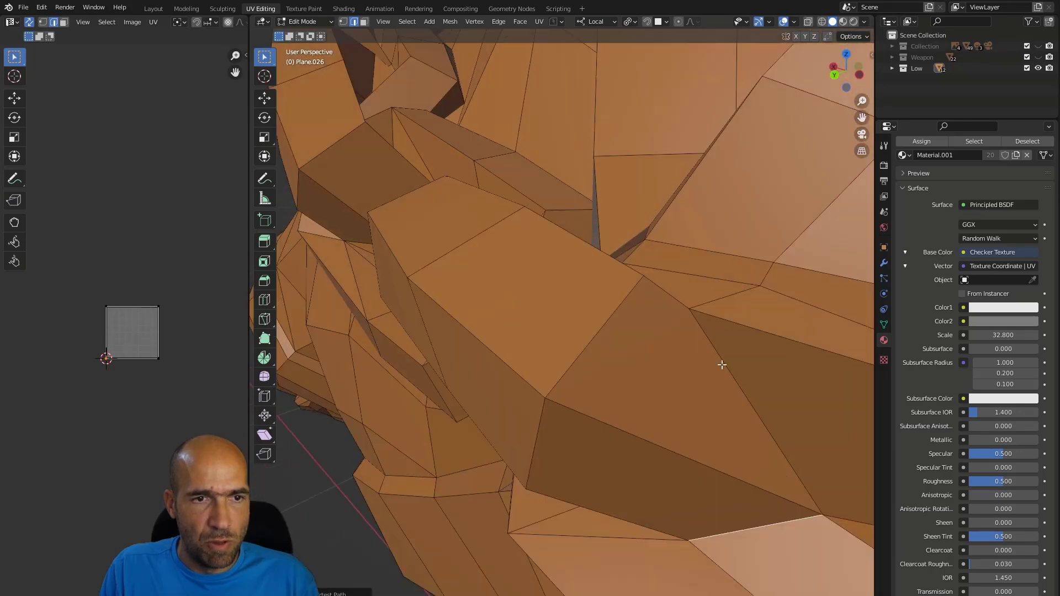
scroll(705, 334, "down", 5)
scroll(677, 283, "up", 4)
middle_click_drag(677, 284, 721, 322)
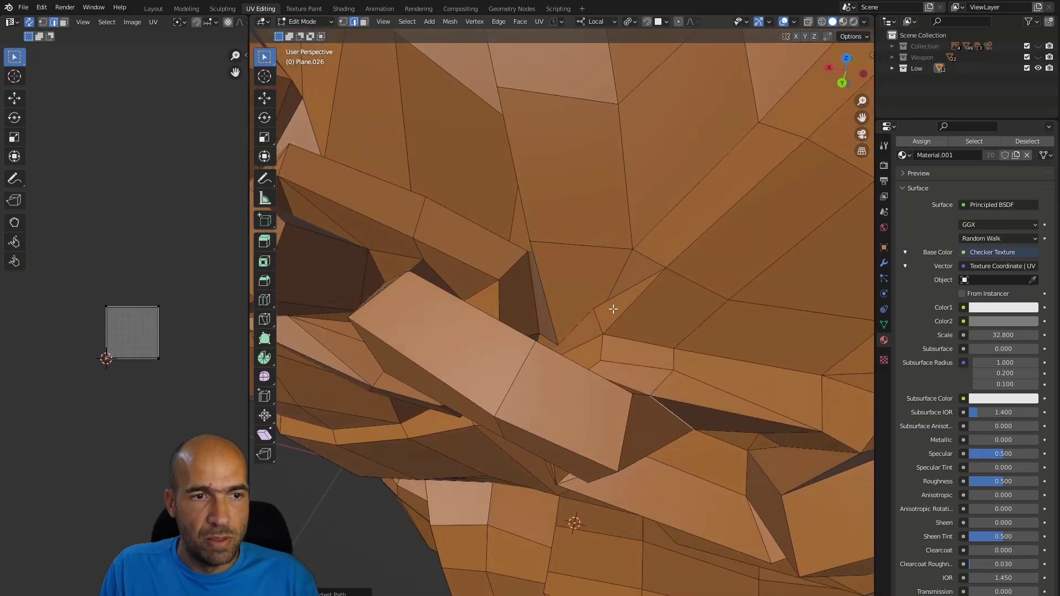
scroll(596, 318, "down", 6)
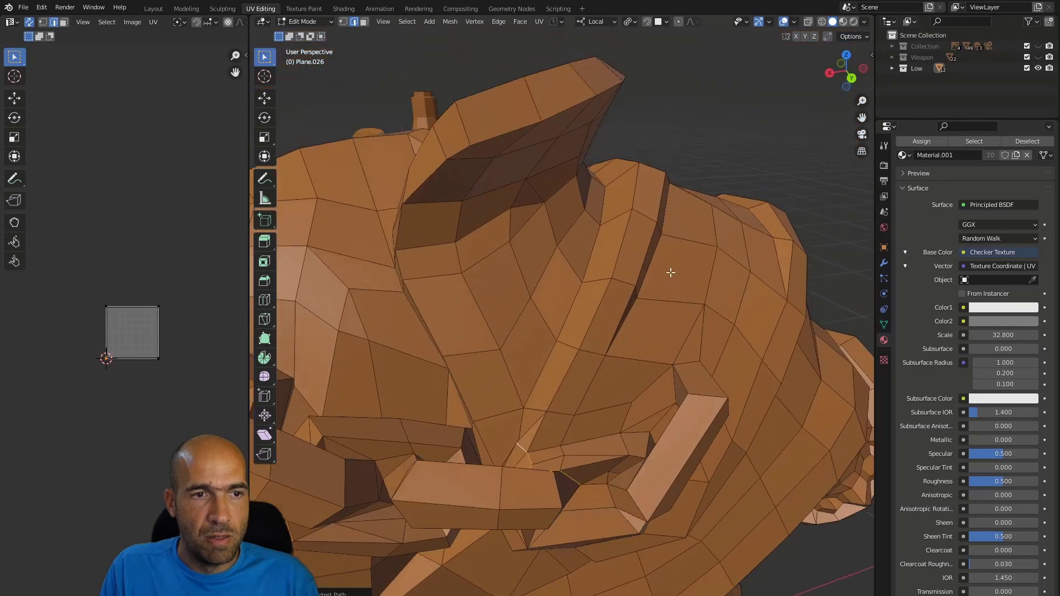
Extend the edge path along the cape's inner border below the collar to the round brooch and mark it as a seam
middle_click_drag(670, 276, 618, 274)
scroll(631, 216, "down", 6)
middle_click_drag(668, 243, 442, 304)
scroll(460, 246, "up", 4)
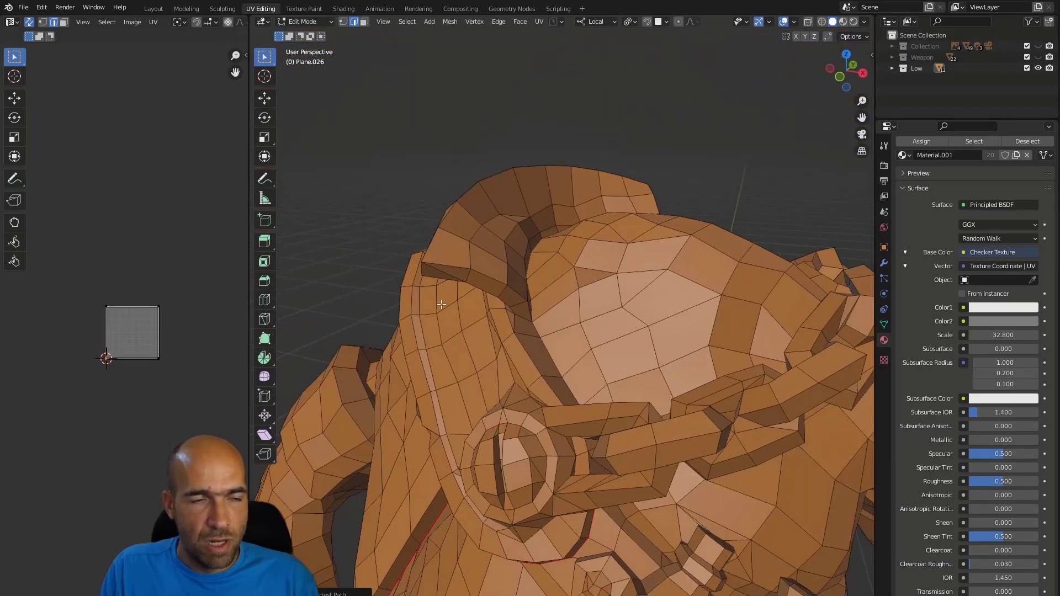
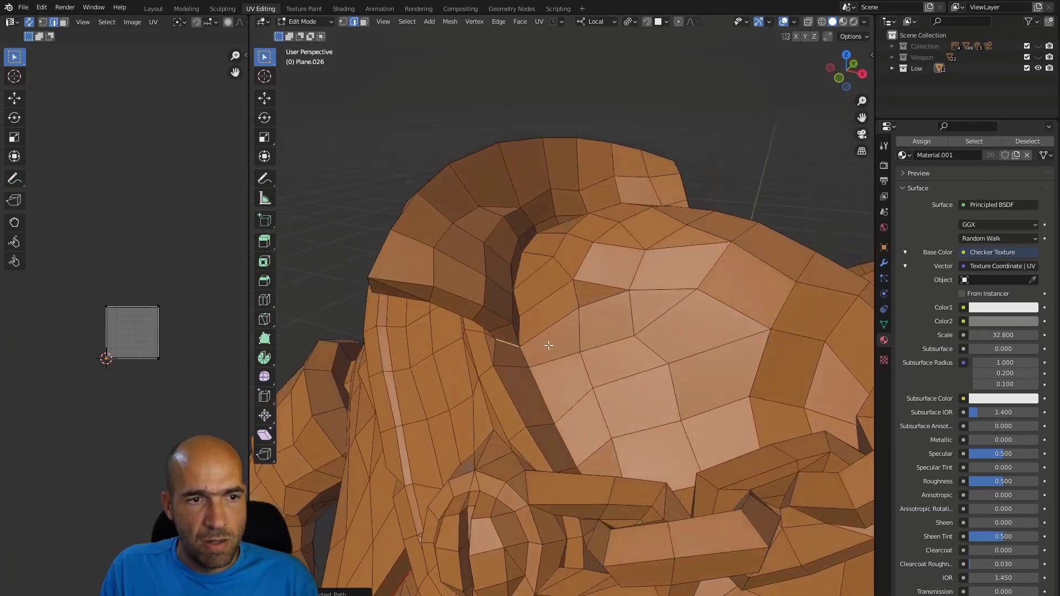
middle_click_drag(582, 457, 616, 425)
middle_click_drag(621, 453, 578, 366)
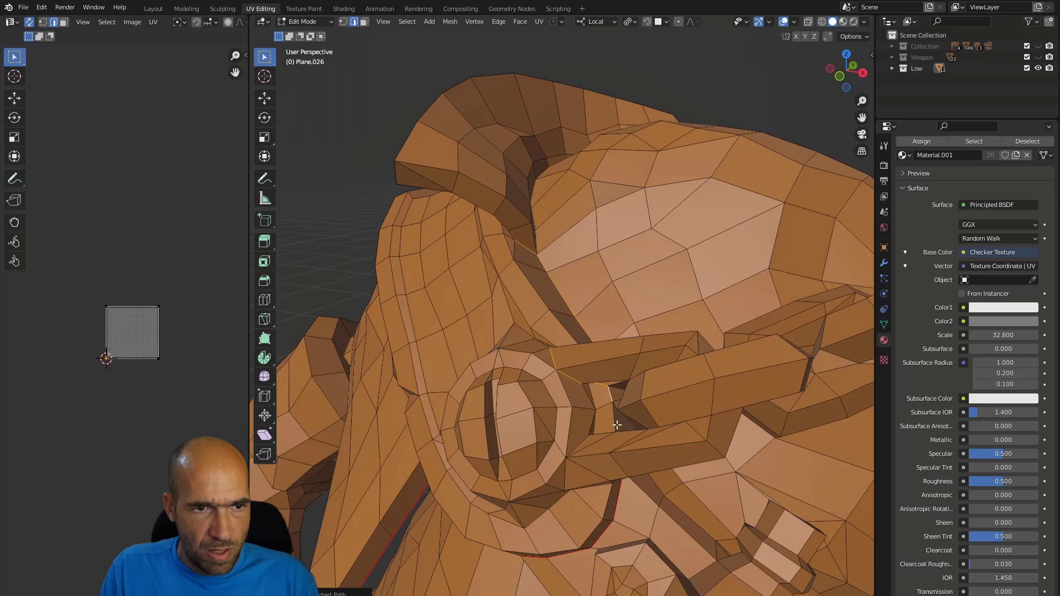
middle_click_drag(617, 423, 566, 376)
right_click(684, 386)
left_click(685, 386)
Select the whole body mesh and unwrap it with the cape seams
key("a")
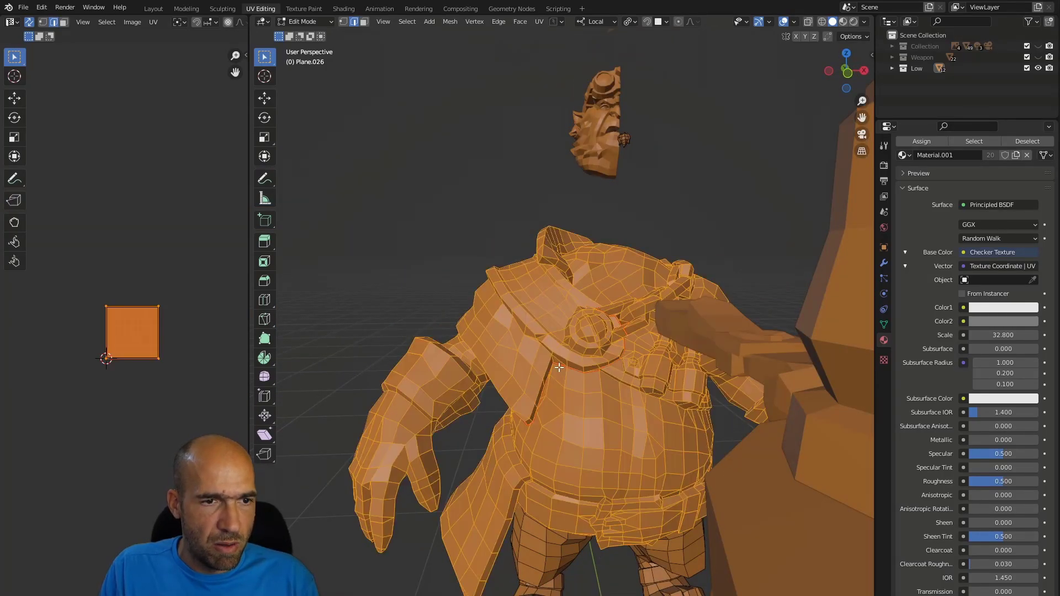
right_click(559, 367)
key("Escape")
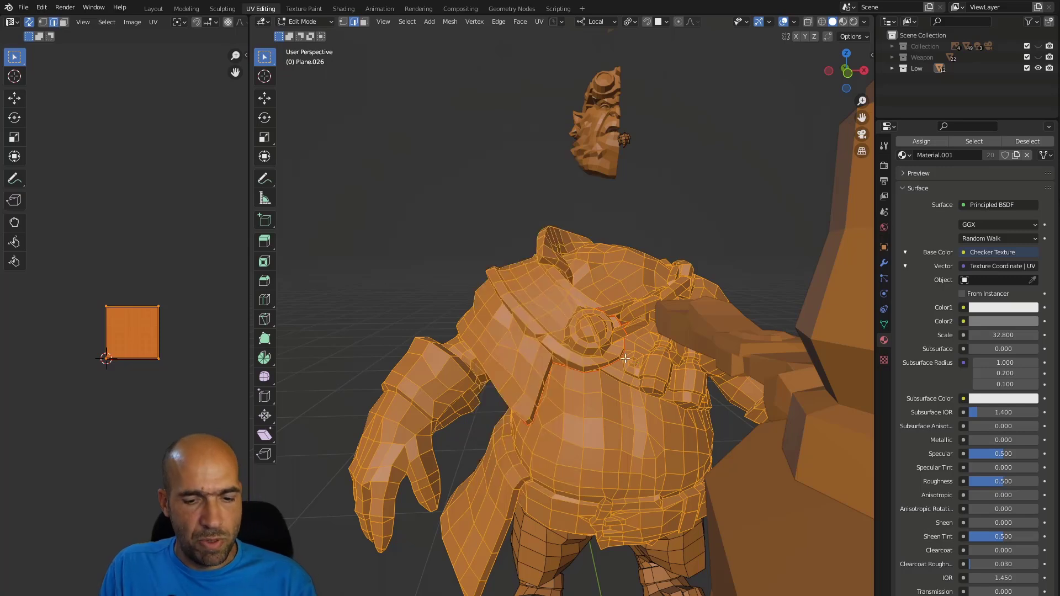
key("u")
key("Return")
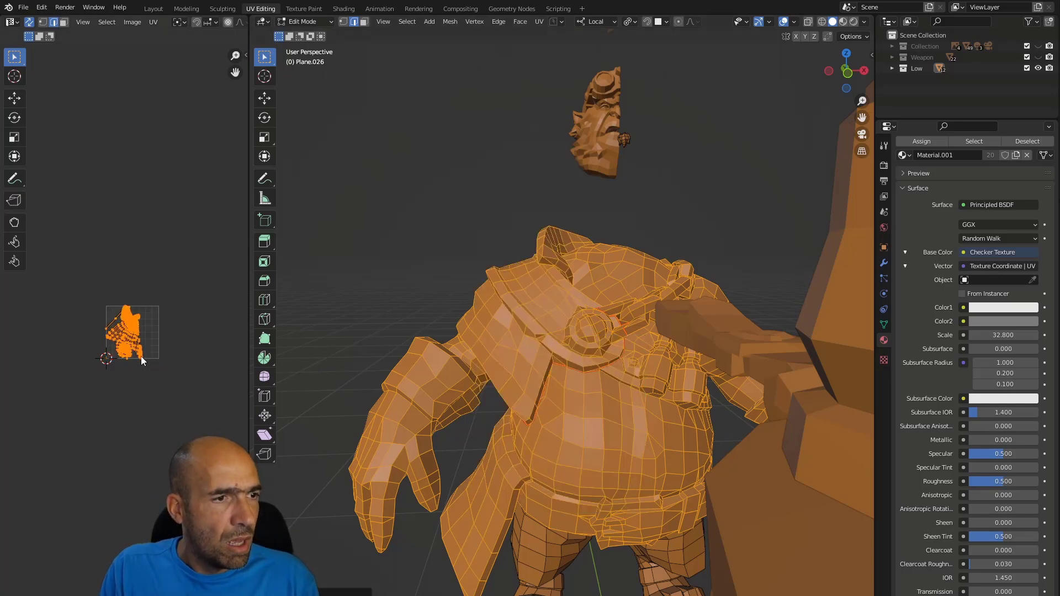
Complete the cape's outline by marking the remaining border edges above the upper arm as a seam
scroll(127, 304, "up", 6)
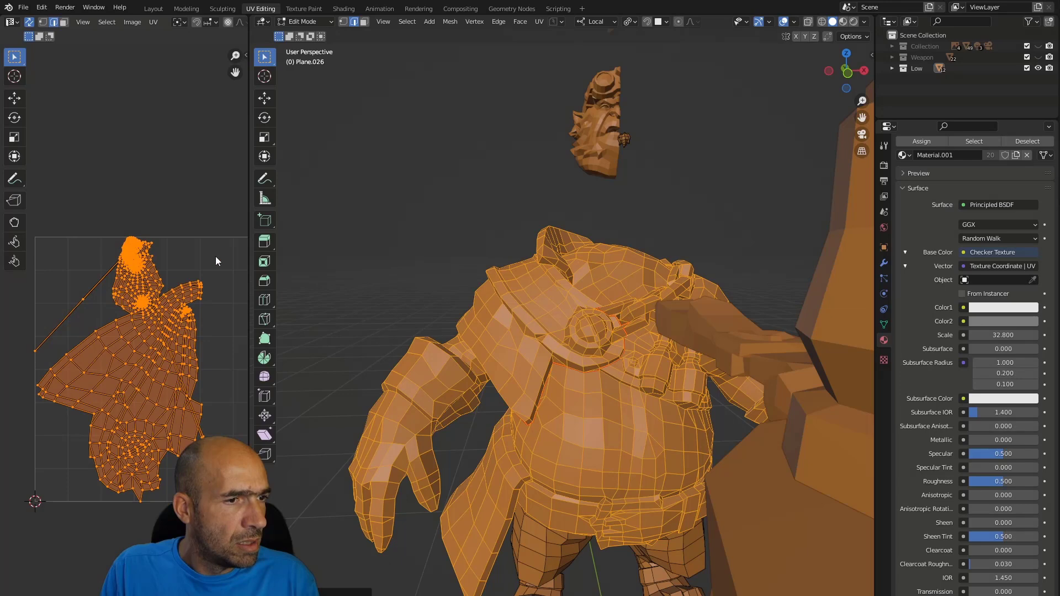
left_click(215, 262)
key("l")
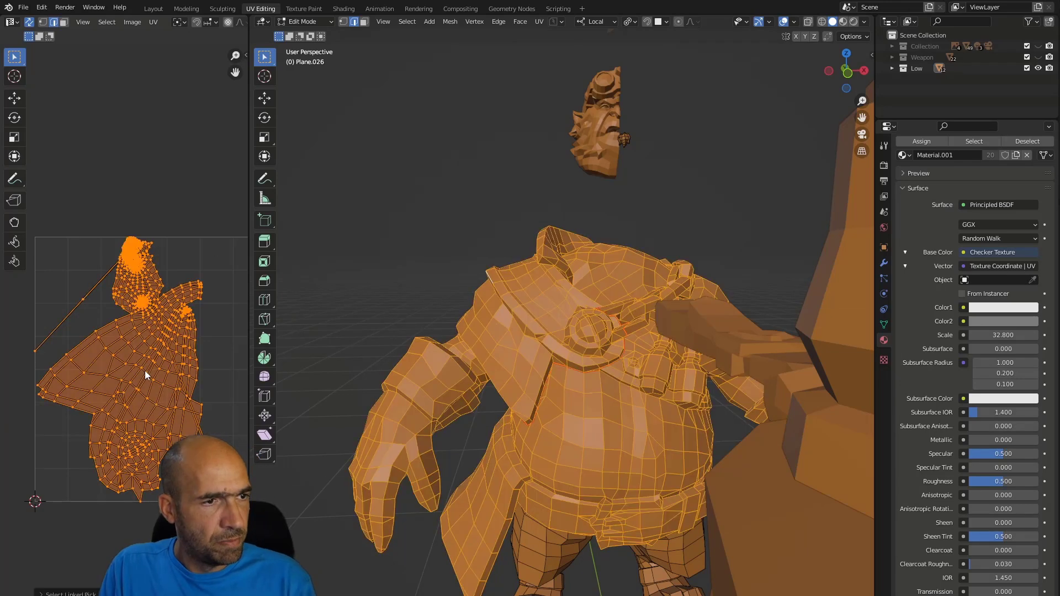
left_click(212, 350)
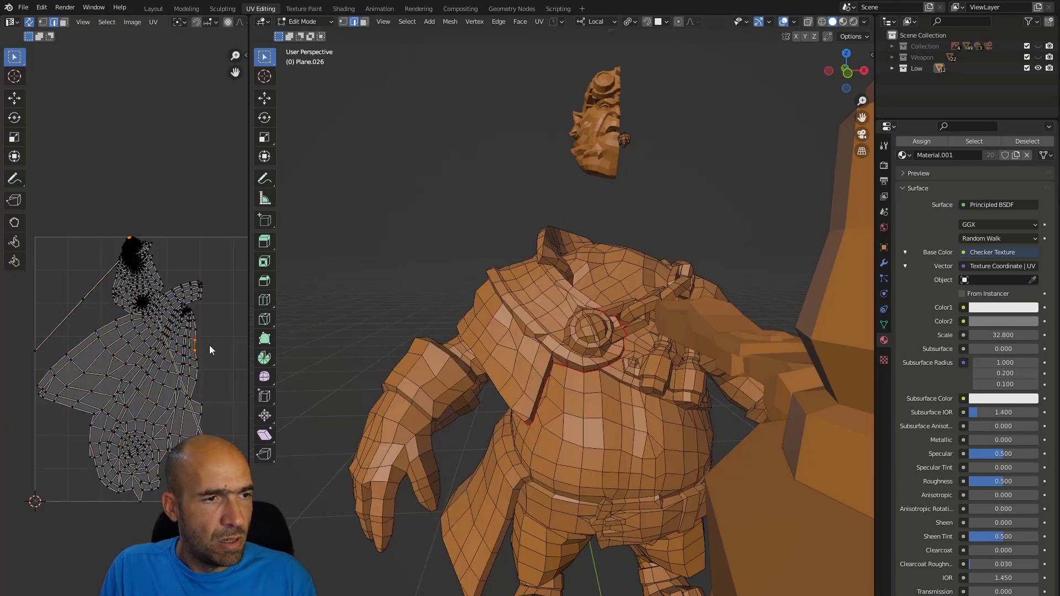
scroll(497, 323, "down", 2)
middle_click_drag(519, 309, 560, 332)
scroll(562, 331, "up", 7)
middle_click_drag(632, 312, 430, 373)
left_click(384, 405, "ctrl")
middle_click_drag(384, 404, 474, 376)
right_click(475, 375)
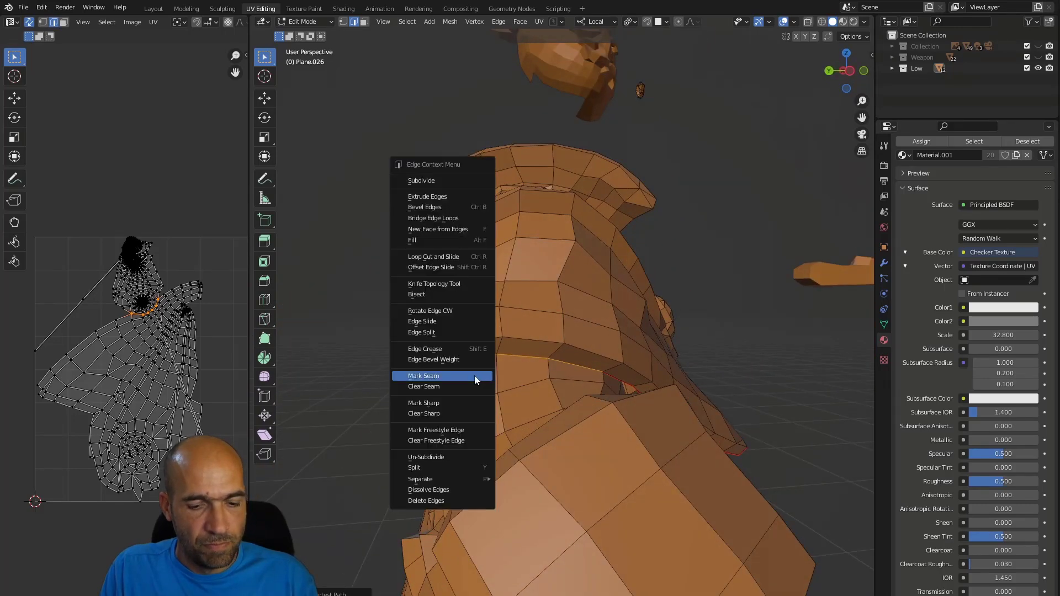
left_click(475, 375)
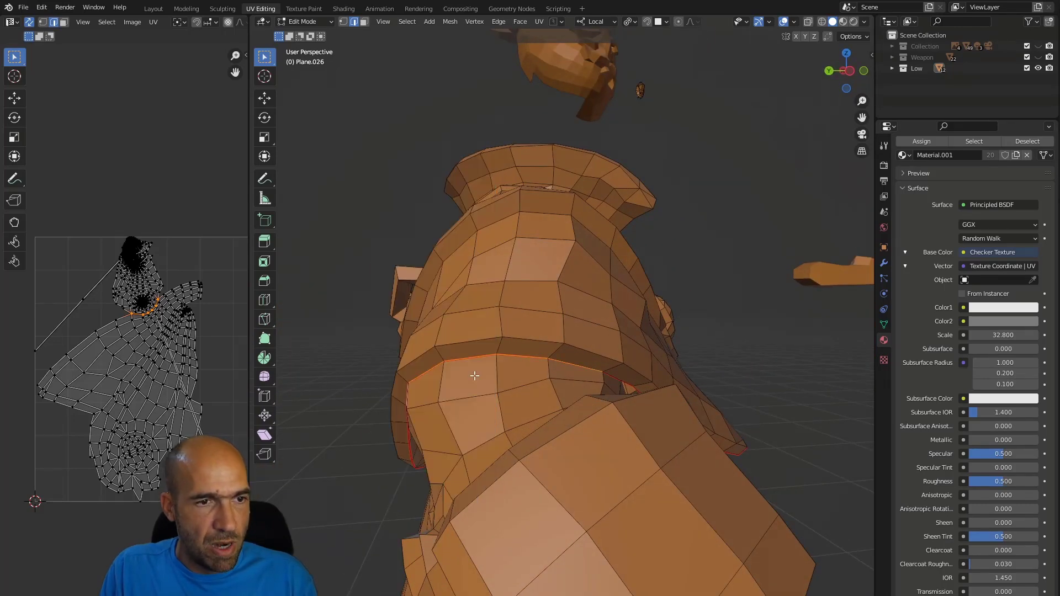
Select the whole body mesh and unwrap it with the completed cape seam
key("a")
key("u")
left_click(503, 347)
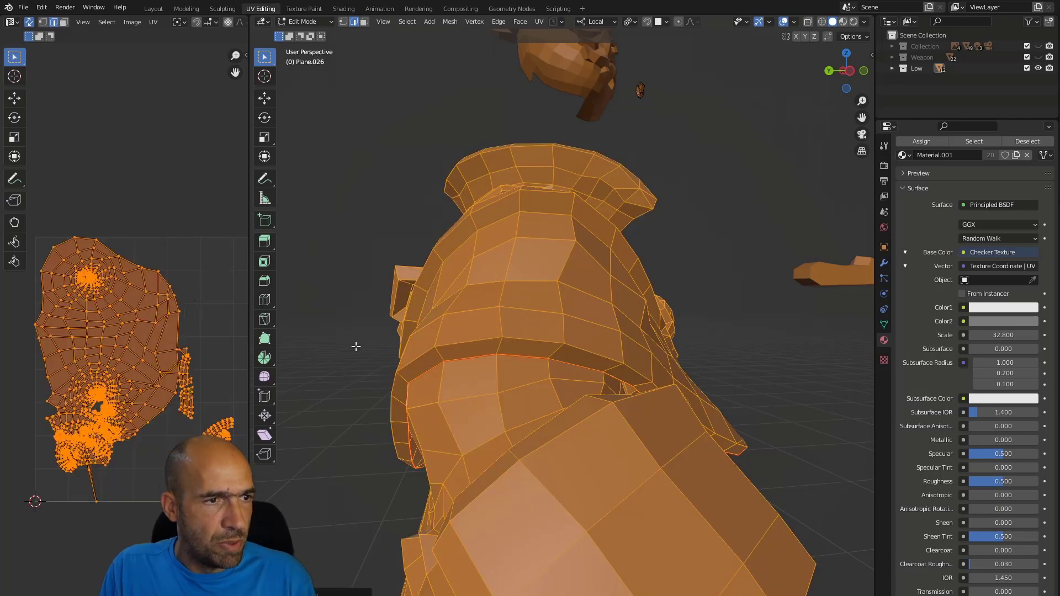
scroll(138, 380, "up", 5)
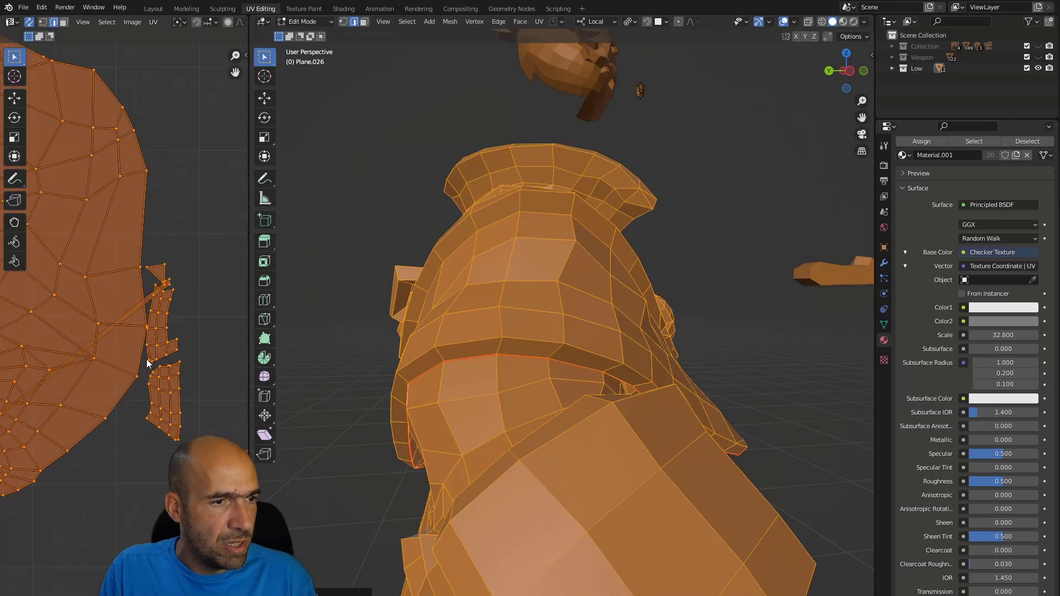
scroll(131, 384, "down", 3)
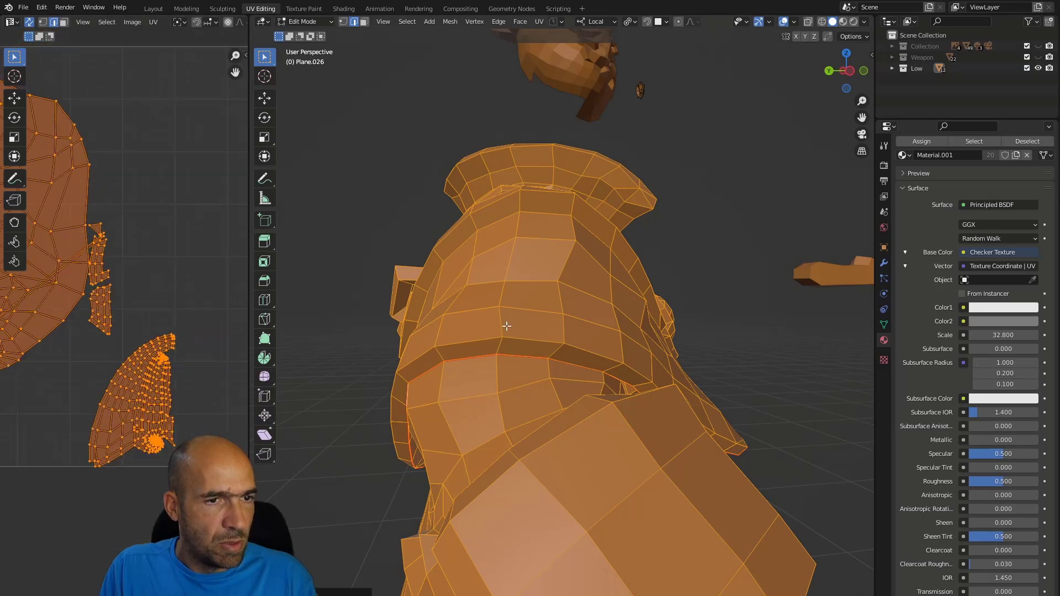
Select the cape's UV island as faces and move it away from the body island
left_click(506, 326)
left_click_drag(209, 362, 88, 492)
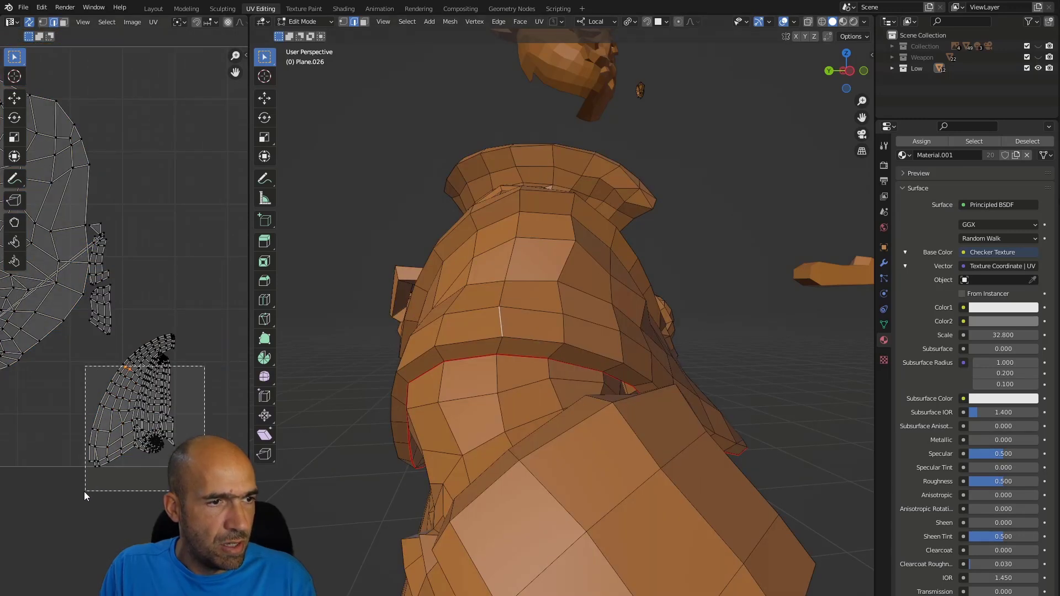
left_click(188, 408)
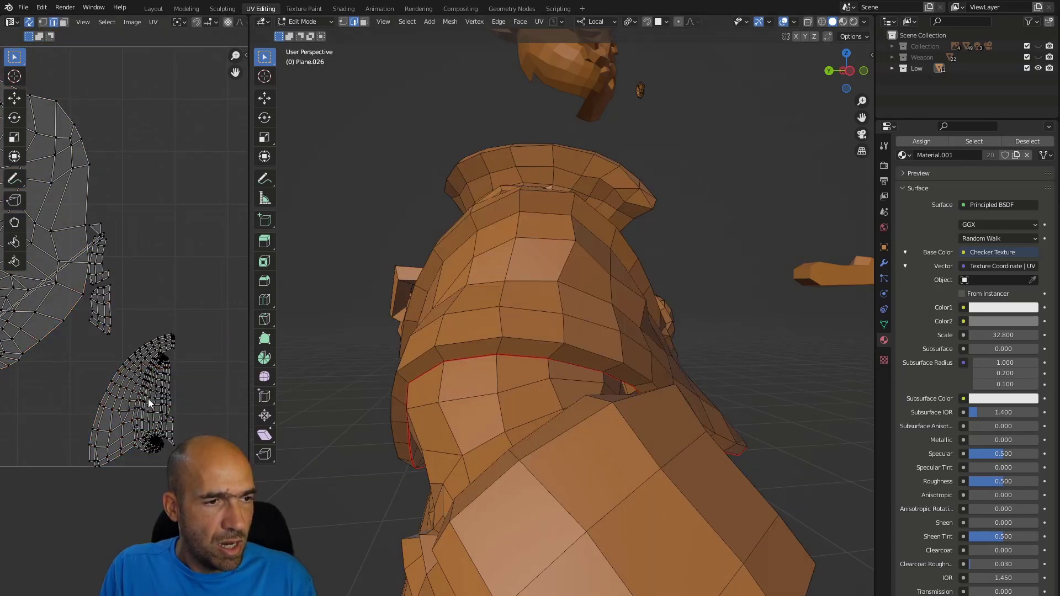
key("l")
scroll(148, 452, "up", 3)
scroll(148, 451, "up", 5)
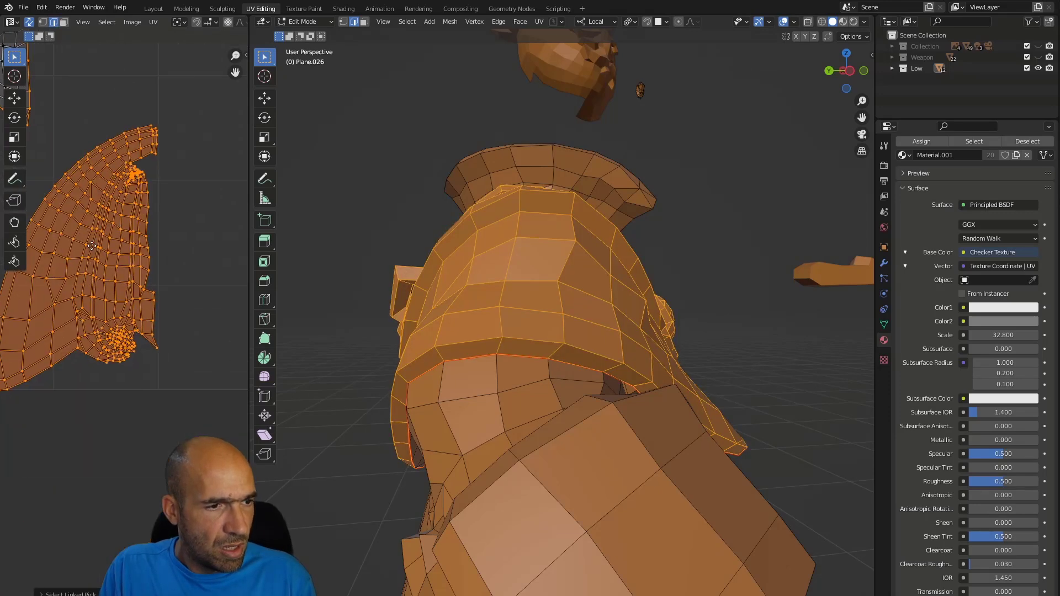
scroll(134, 369, "down", 5)
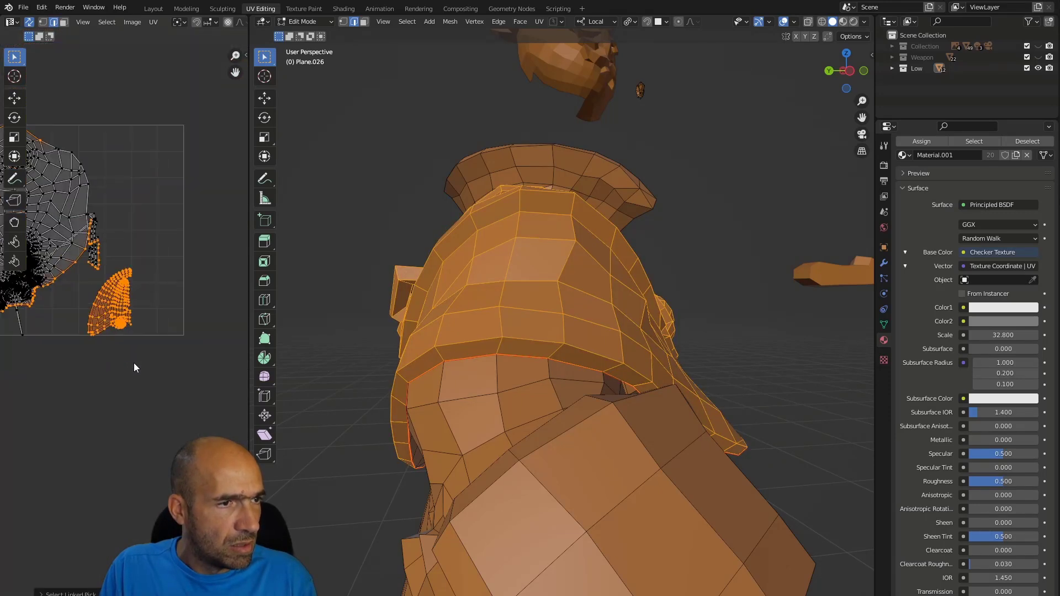
key("g")
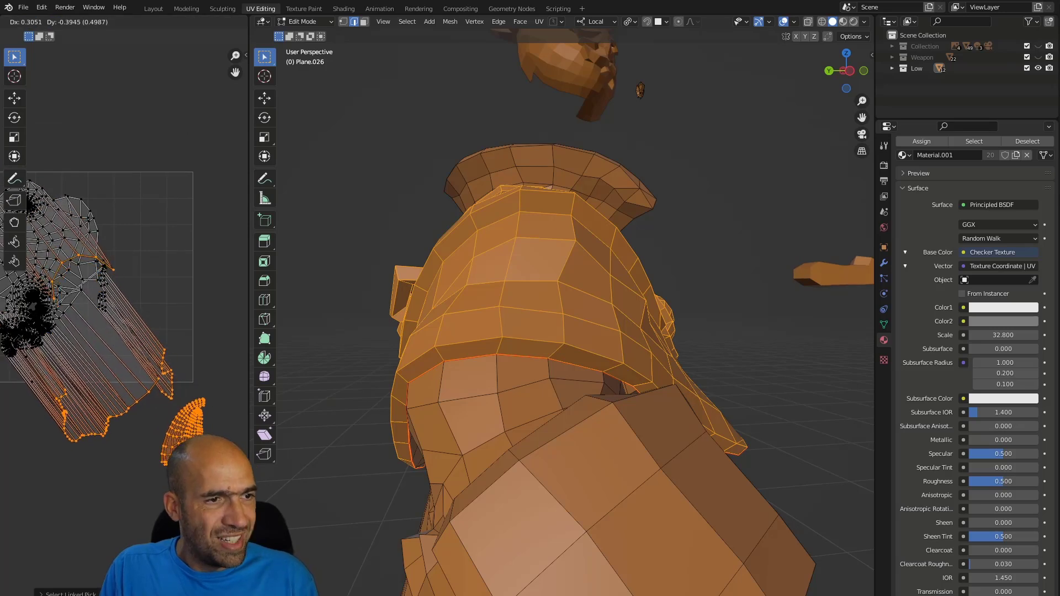
key("Escape")
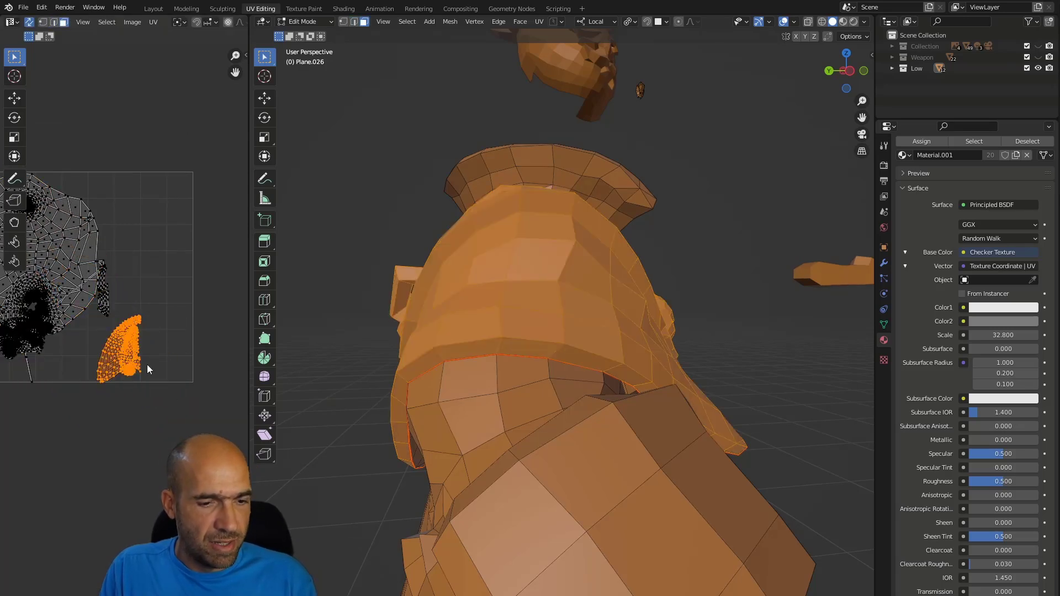
key("g")
left_click(80, 279)
middle_click_drag(80, 278, 173, 375)
Select the edge path around the top of the arm, through the armpit beneath the cape, and mark it as a seam
middle_click_drag(688, 385, 621, 178)
scroll(627, 406, "down", 2)
key("1")
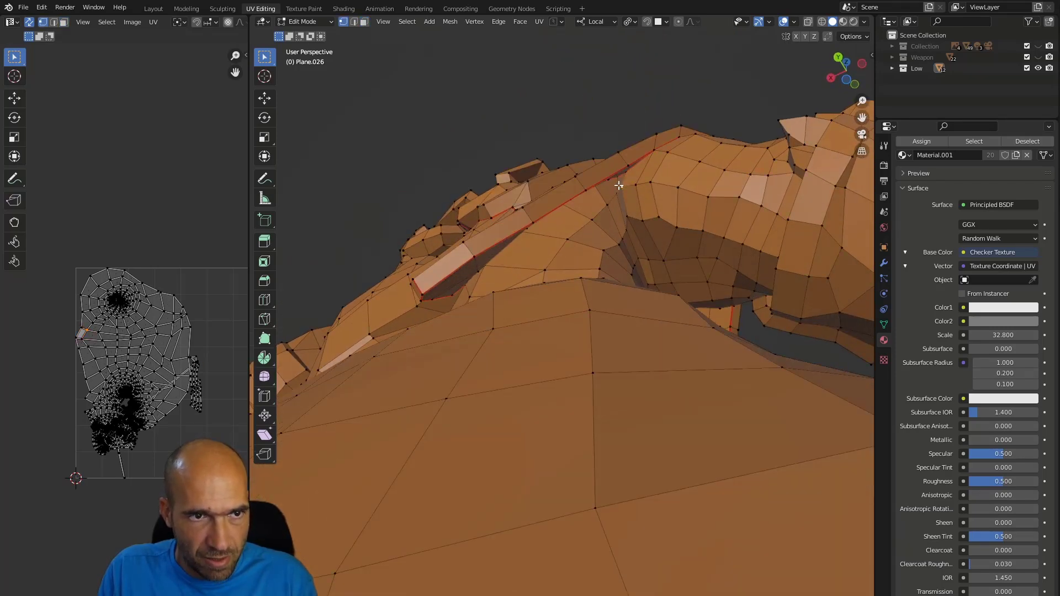
middle_click_drag(624, 188, 547, 201)
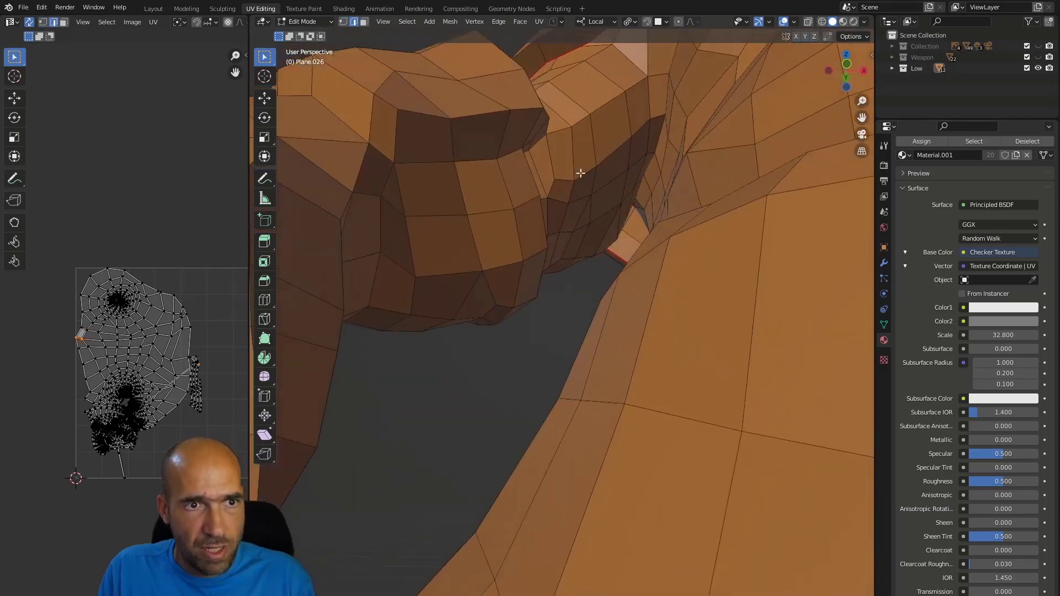
mouse_move(667, 89)
middle_mouse_down()
mouse_move(653, 171)
mouse_move(642, 128)
mouse_move(594, 109)
mouse_move(593, 120)
mouse_move(625, 108)
mouse_move(653, 71)
mouse_move(670, 90)
mouse_move(680, 78)
mouse_move(681, 94)
middle_mouse_up()
left_click(581, 101, "ctrl")
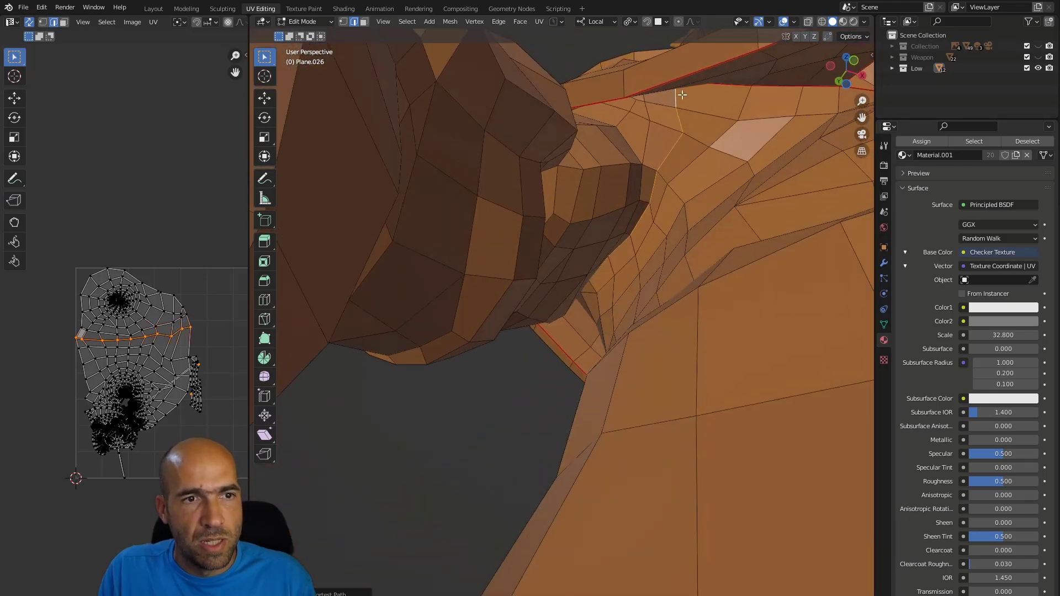
right_click(681, 94)
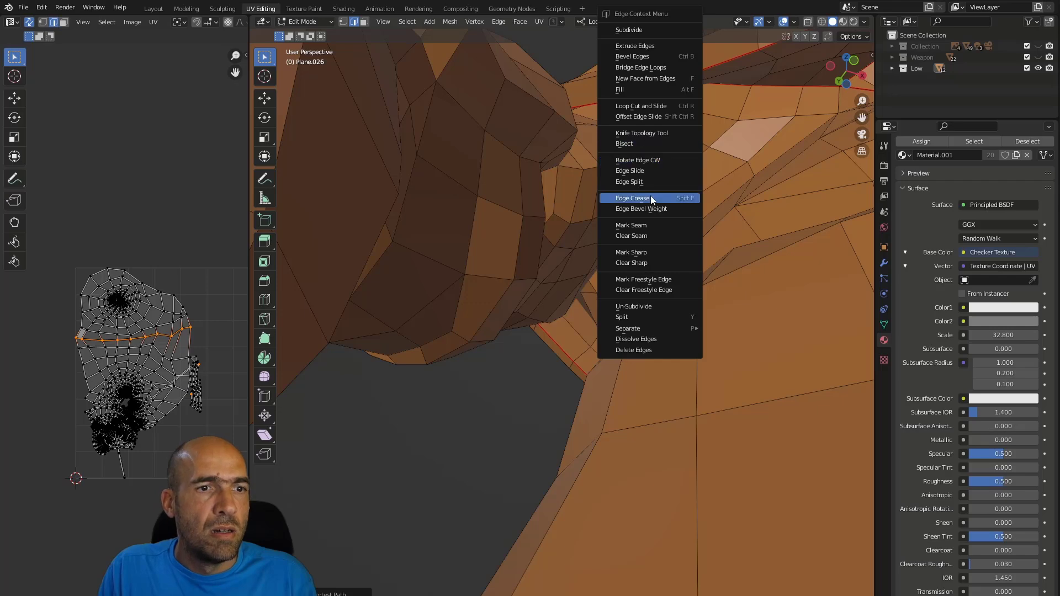
left_click(652, 226)
Select the whole body mesh and unwrap it with the new seam at the armpit
middle_click_drag(660, 210, 778, 308)
scroll(646, 219, "down", 8)
middle_click_drag(664, 306, 670, 320)
key("a")
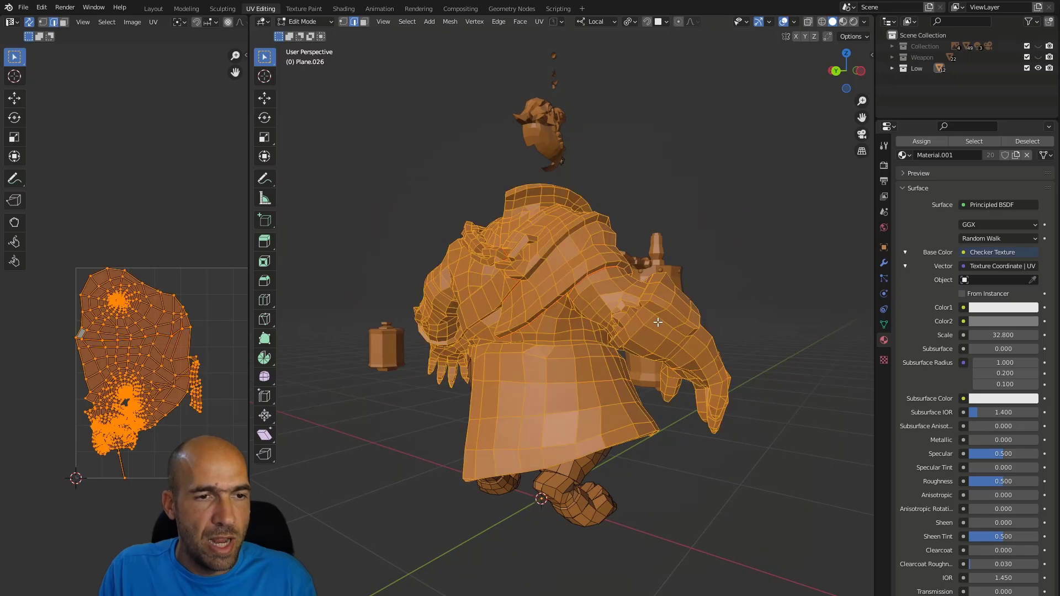
key("u")
left_click(658, 322)
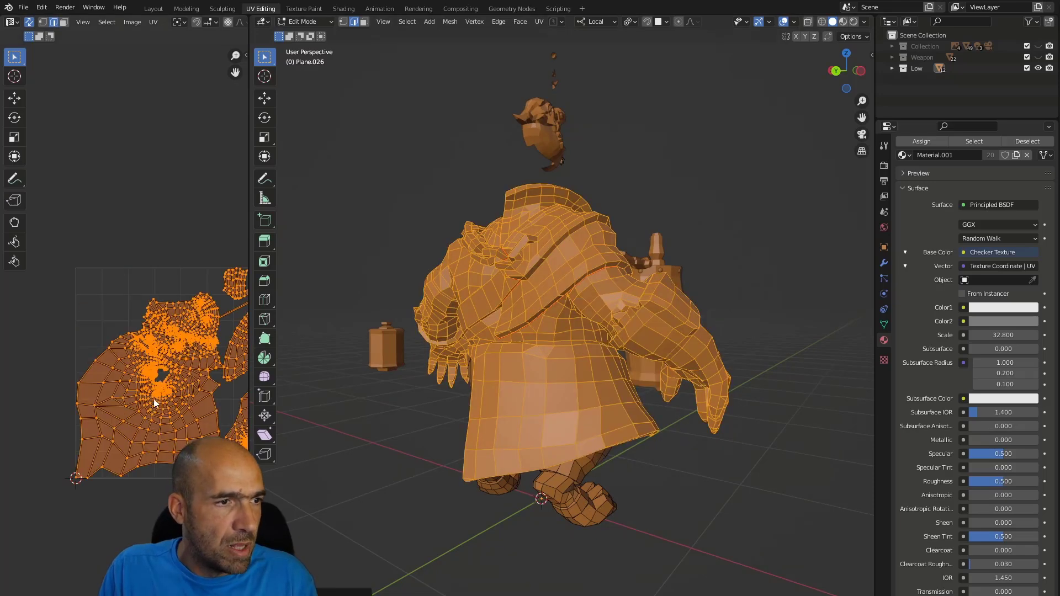
Check the new UV layout and select the arm's linked island to see which faces it covers
middle_click_drag(153, 399, 76, 374)
scroll(76, 373, "down", 2)
scroll(139, 368, "up", 2)
middle_click_drag(181, 376, 138, 307)
scroll(137, 307, "up", 2)
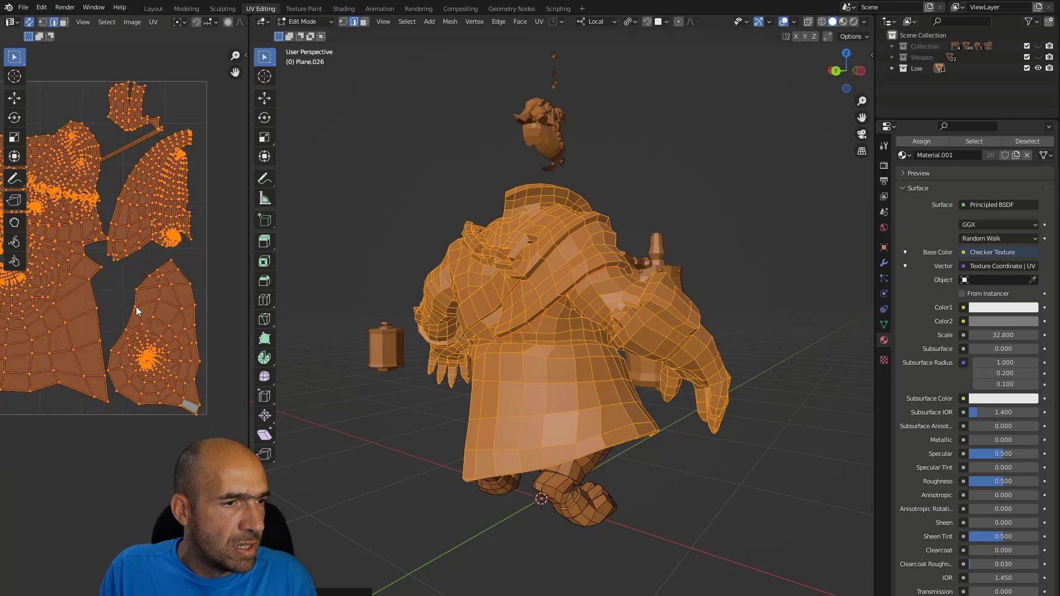
left_click(175, 357)
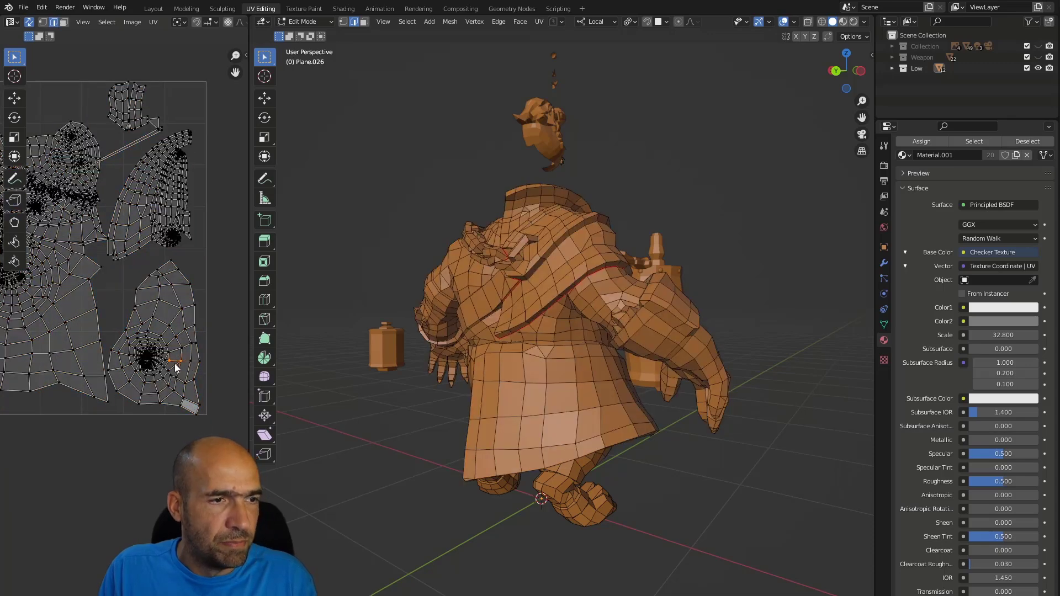
key("l")
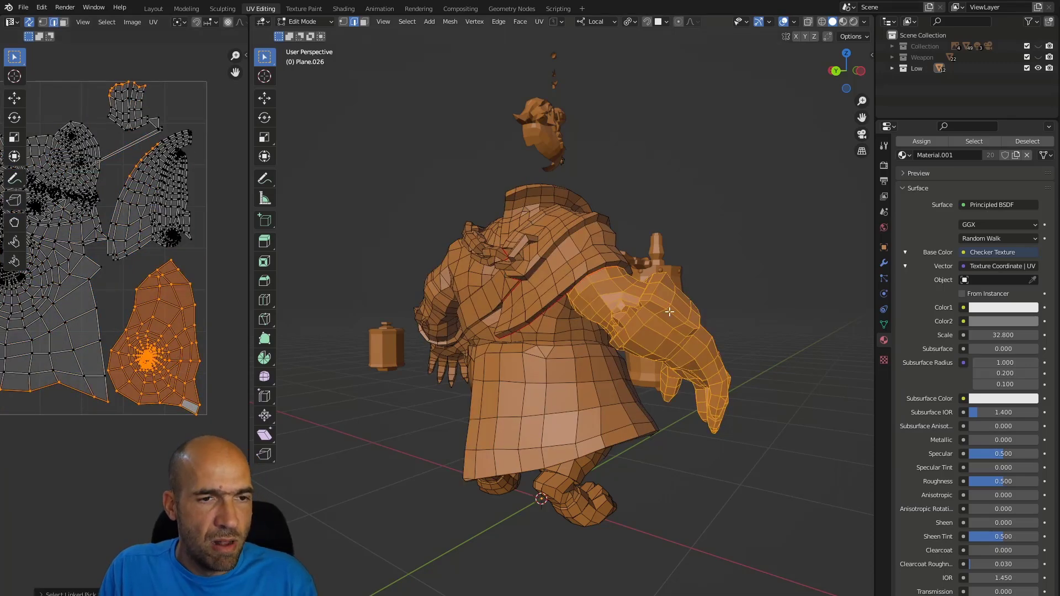
Mark seams along the upper arm from the armpit and around the elbow where the upper arm meets the forearm
middle_click_drag(685, 331, 710, 225)
scroll(685, 264, "up", 6)
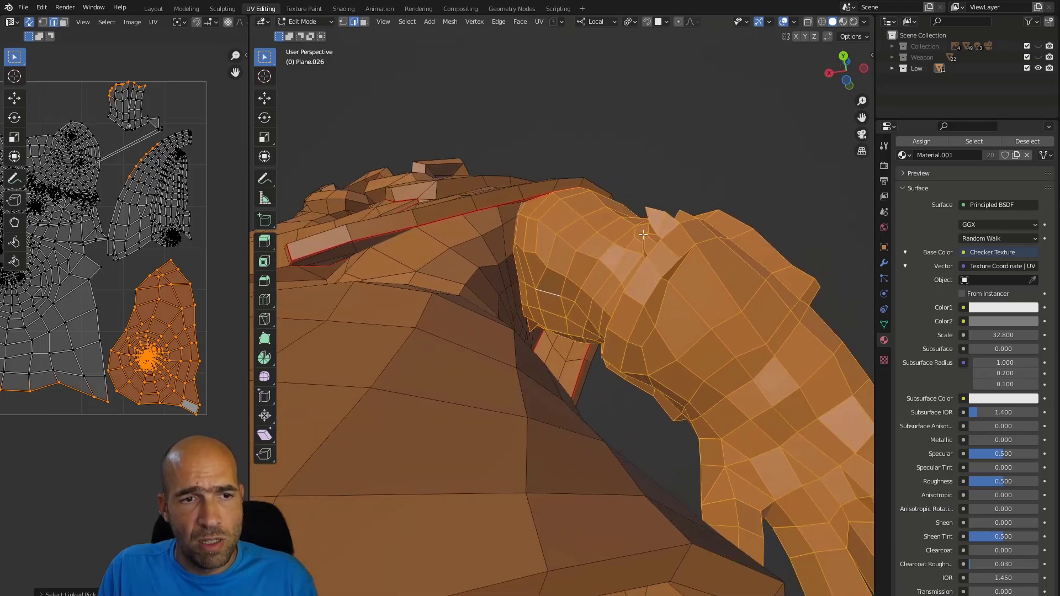
middle_click_drag(628, 269, 702, 324)
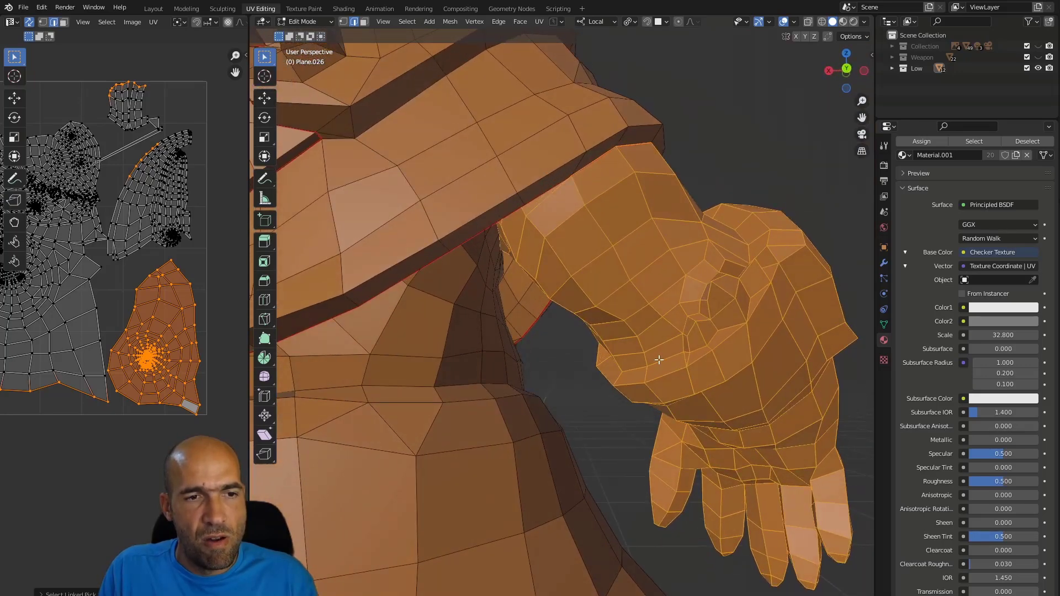
middle_click_drag(606, 348, 590, 307)
left_click(517, 239)
left_click(609, 345, "ctrl")
middle_click_drag(609, 345, 677, 330)
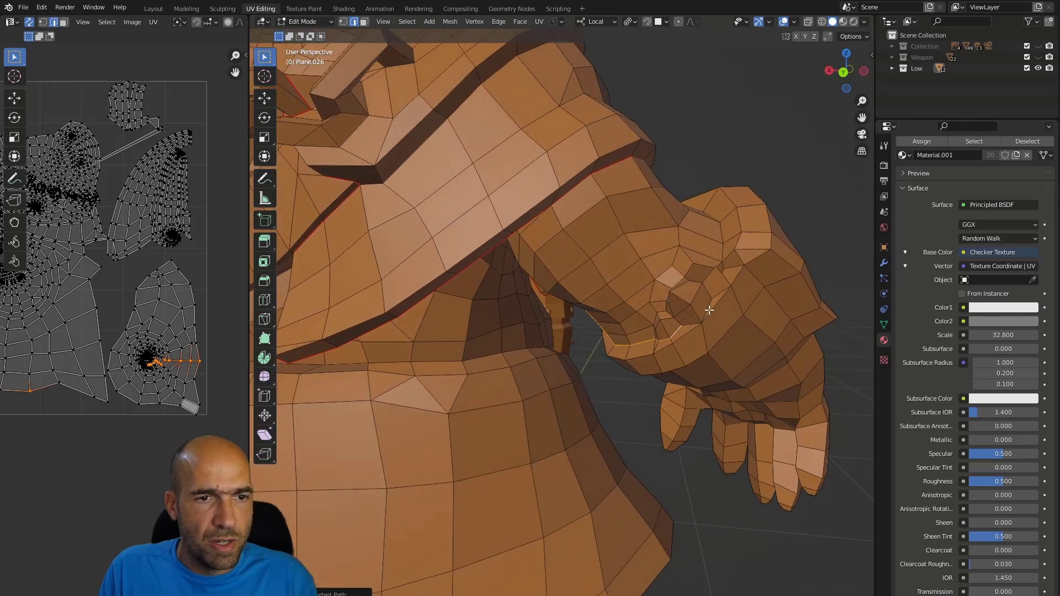
middle_click_drag(725, 290, 370, 332)
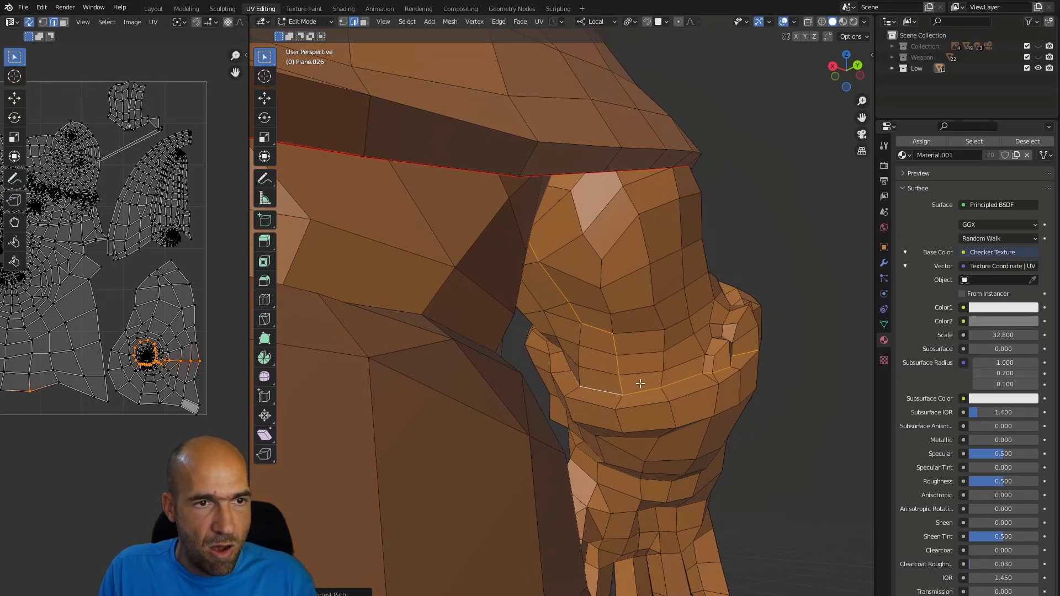
middle_click_drag(639, 383, 622, 393)
right_click(622, 394)
left_click(622, 393)
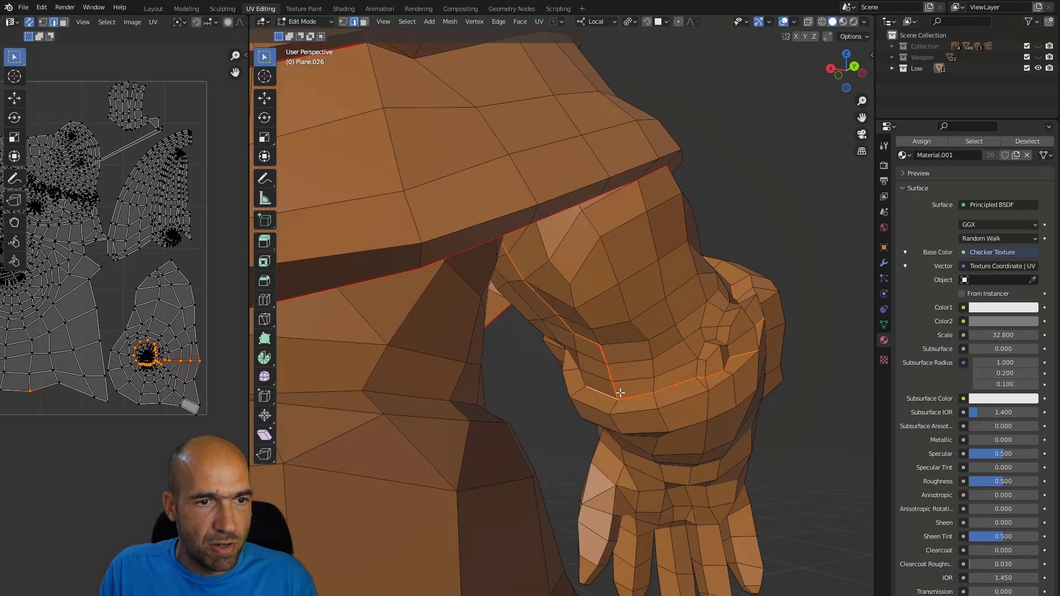
Select the whole body mesh and unwrap it with the upper-arm seams
key("a")
key("u")
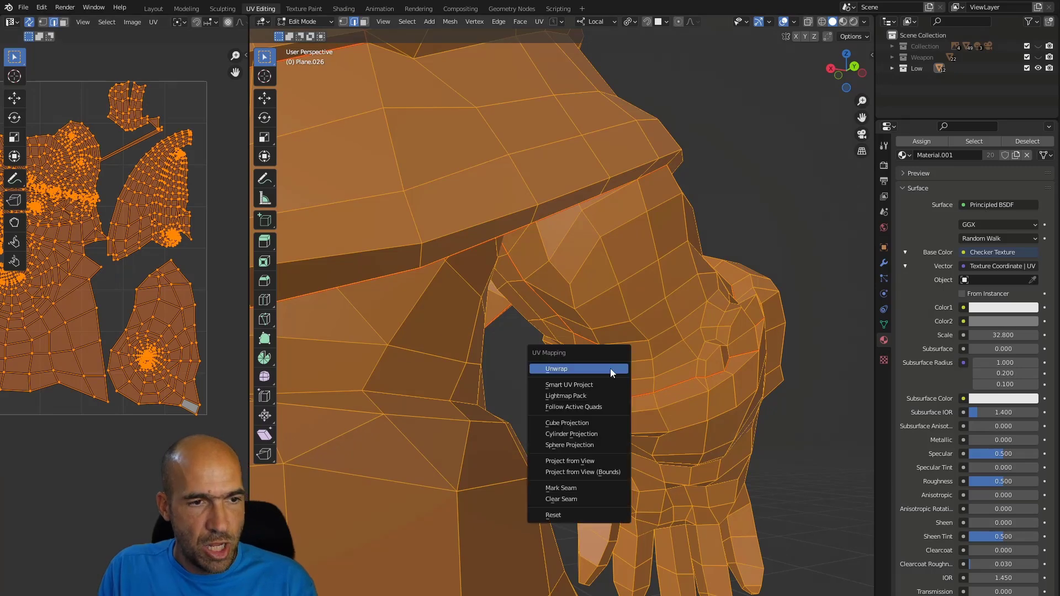
left_click(611, 369)
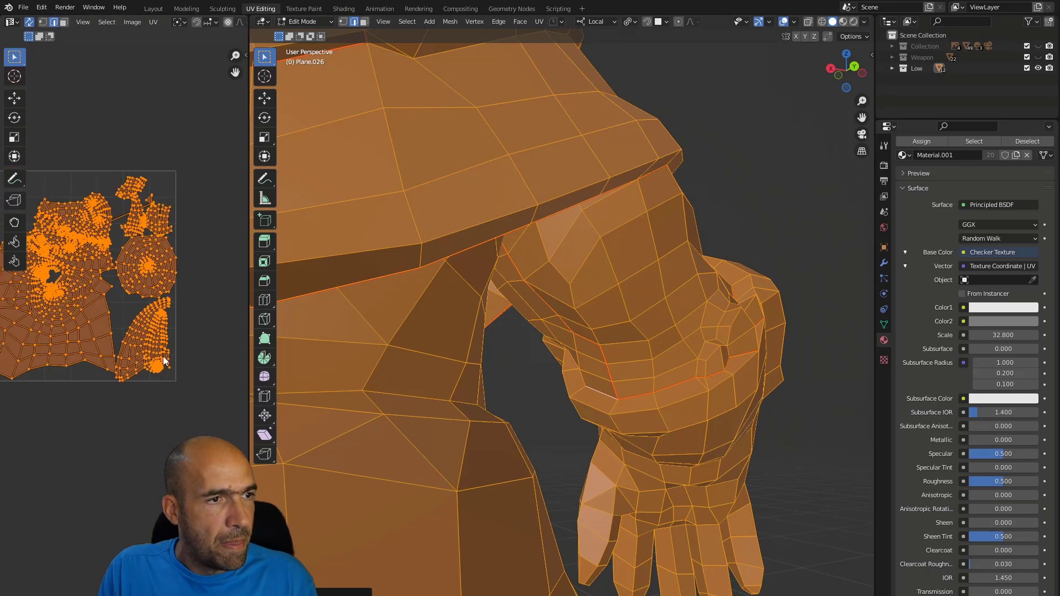
Select the upper arm's UV island as faces and move it outside the UV square
left_click(642, 293)
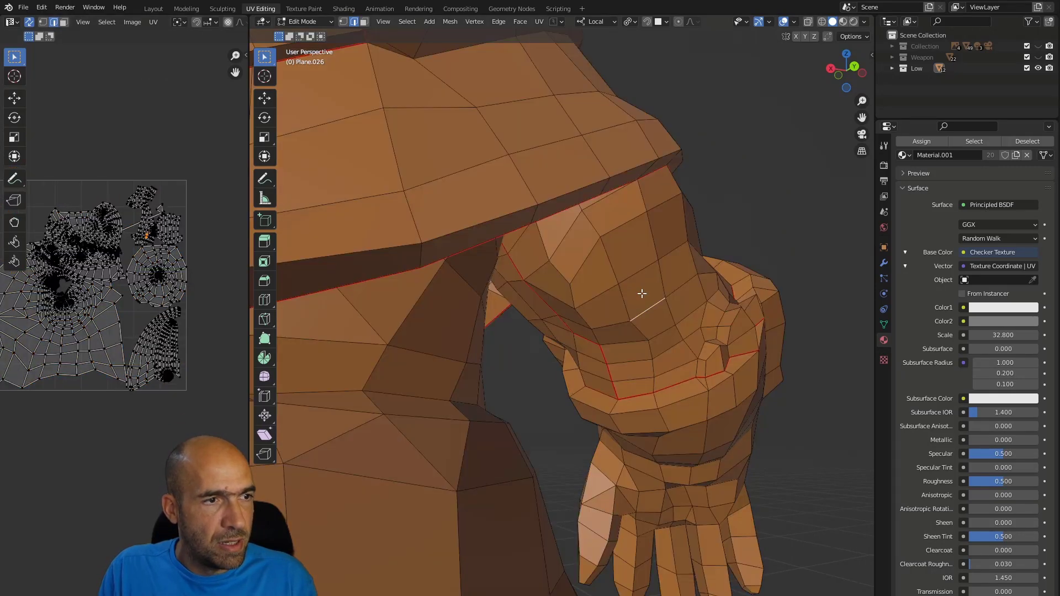
scroll(127, 292, "up", 1)
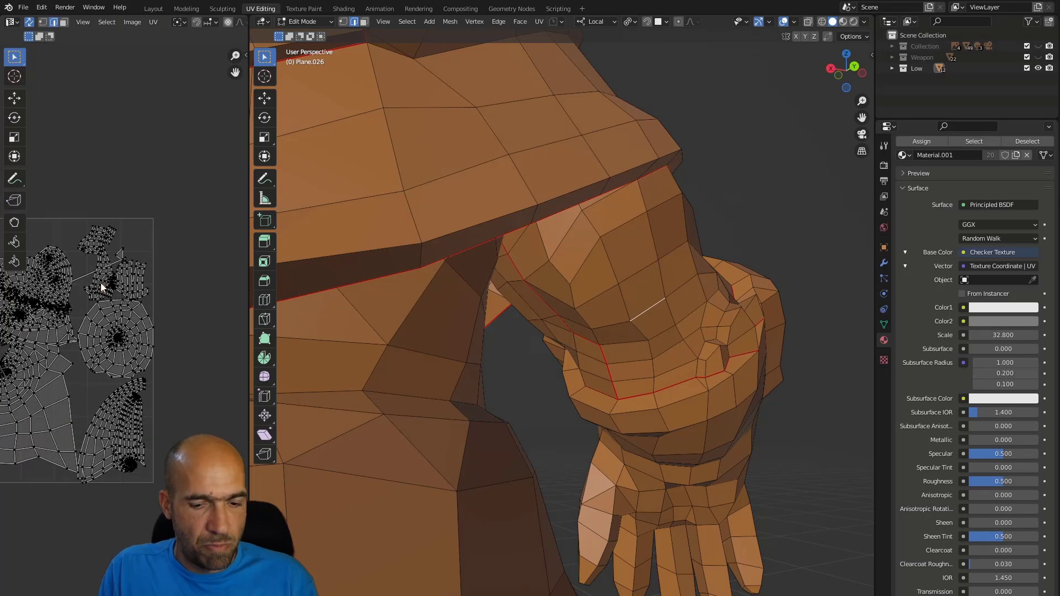
key("l")
key("3")
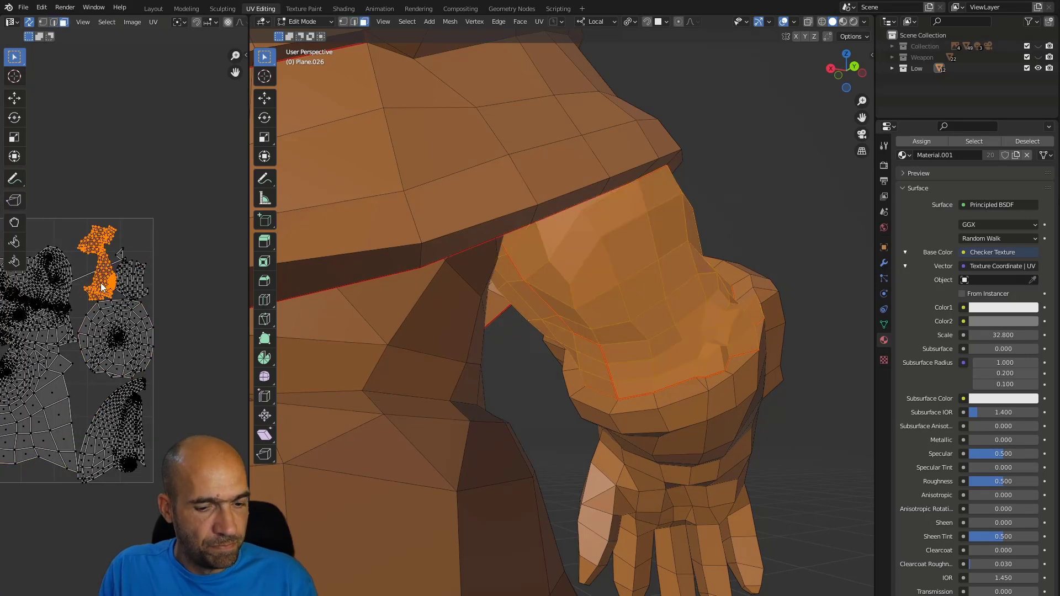
key("g")
left_click(192, 207)
middle_click_drag(193, 208, 110, 335)
scroll(111, 335, "up", 4)
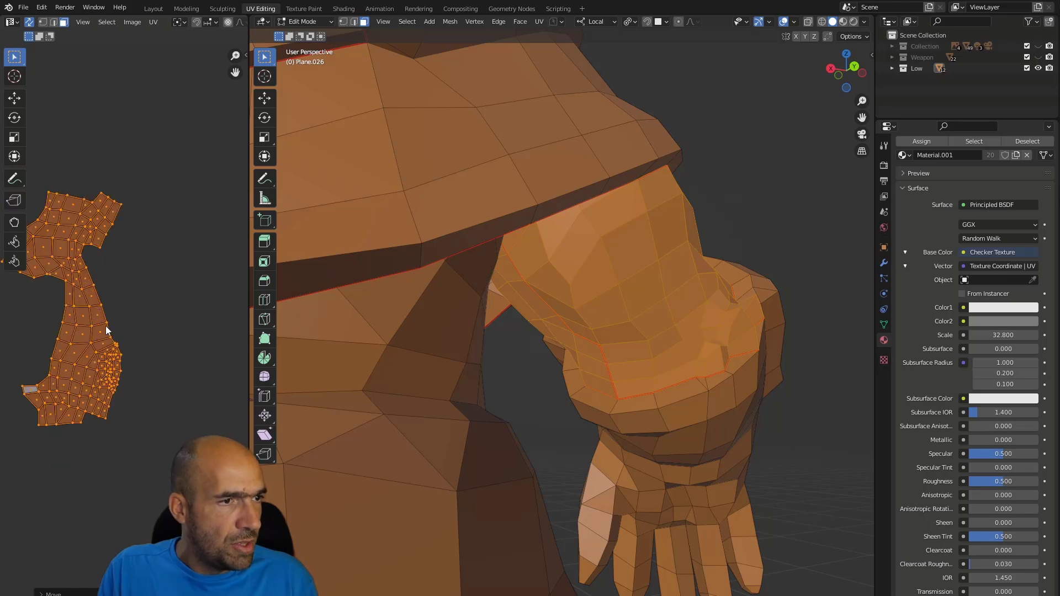
scroll(638, 334, "down", 10)
middle_click_drag(639, 332, 644, 368)
scroll(630, 327, "up", 5)
scroll(600, 242, "down", 5)
scroll(641, 367, "up", 4)
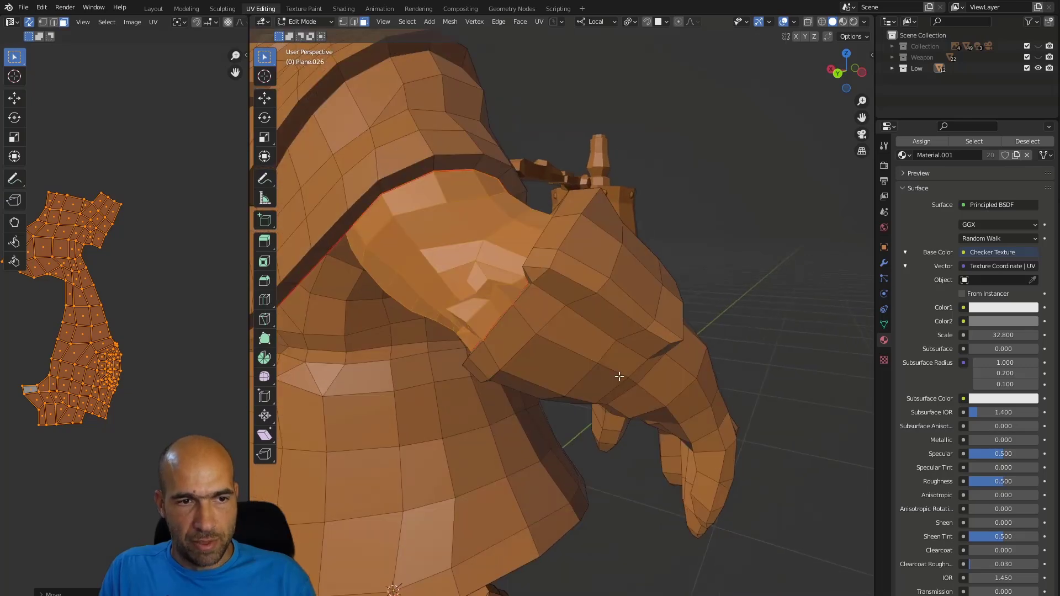
Select an edge path from the elbow seam along the outer side of the forearm to the hand
key("2")
left_click(541, 285)
middle_click_drag(541, 285, 568, 301)
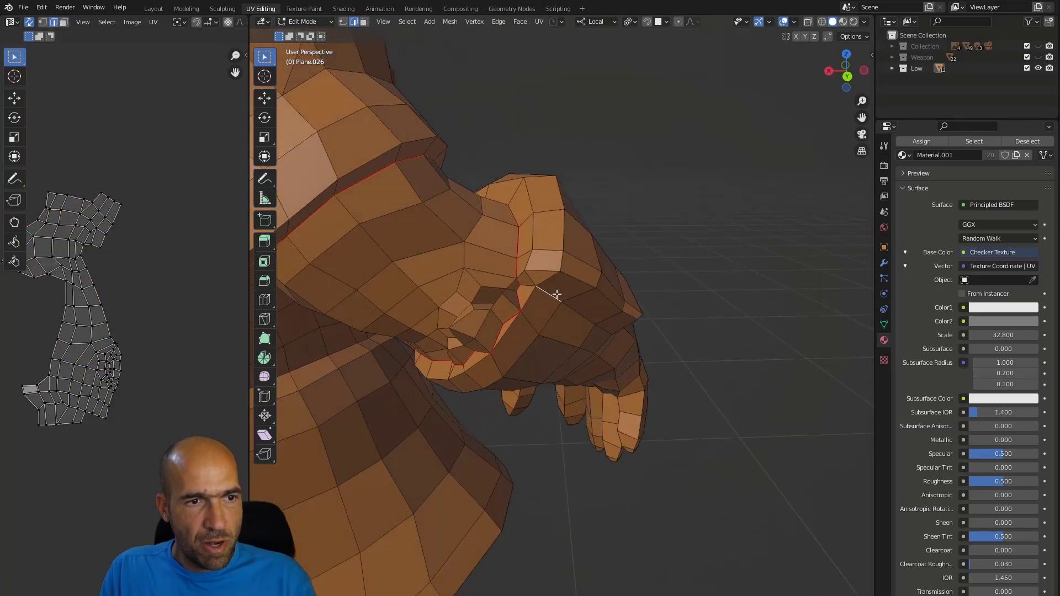
middle_click_drag(689, 328, 609, 297)
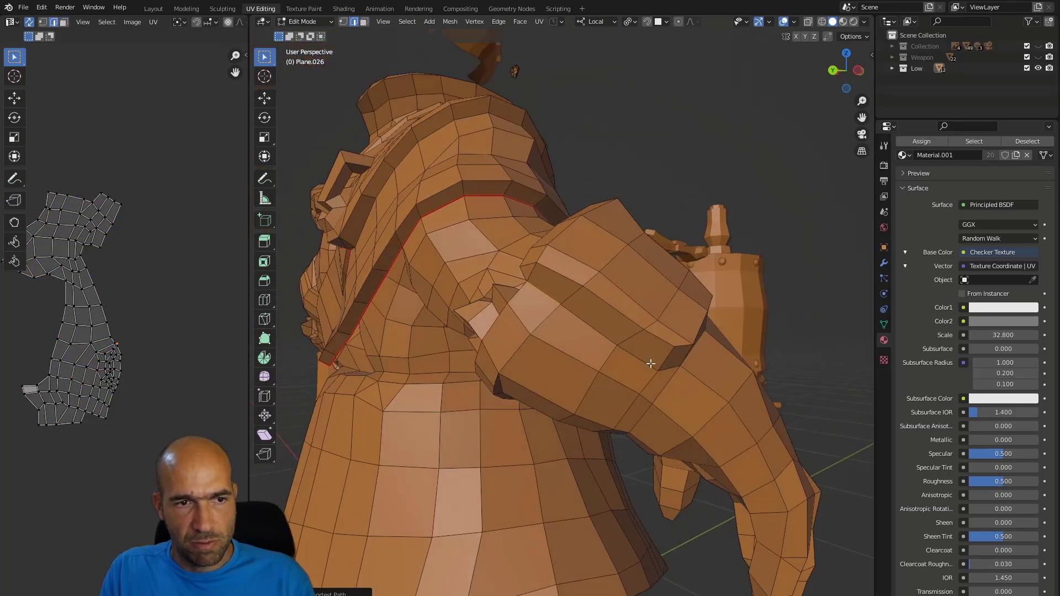
middle_click_drag(698, 363, 720, 392)
middle_click_drag(785, 449, 750, 414)
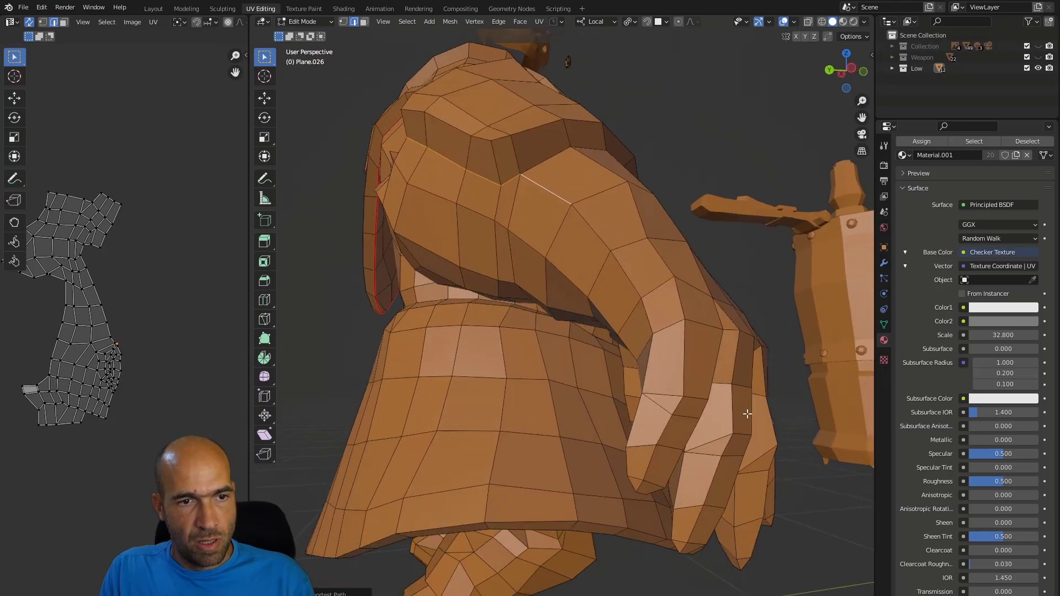
middle_click_drag(670, 394, 676, 416)
Extend the edge path around the fingertips and through the gaps between the fingers toward the thumb
middle_click_drag(723, 443, 674, 229)
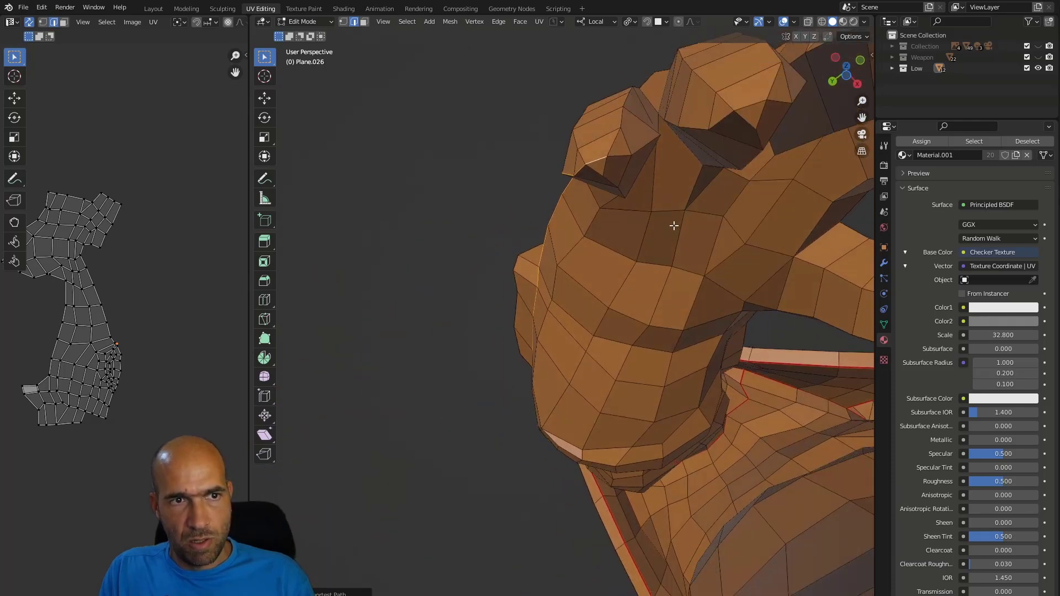
middle_click_drag(674, 114, 684, 132)
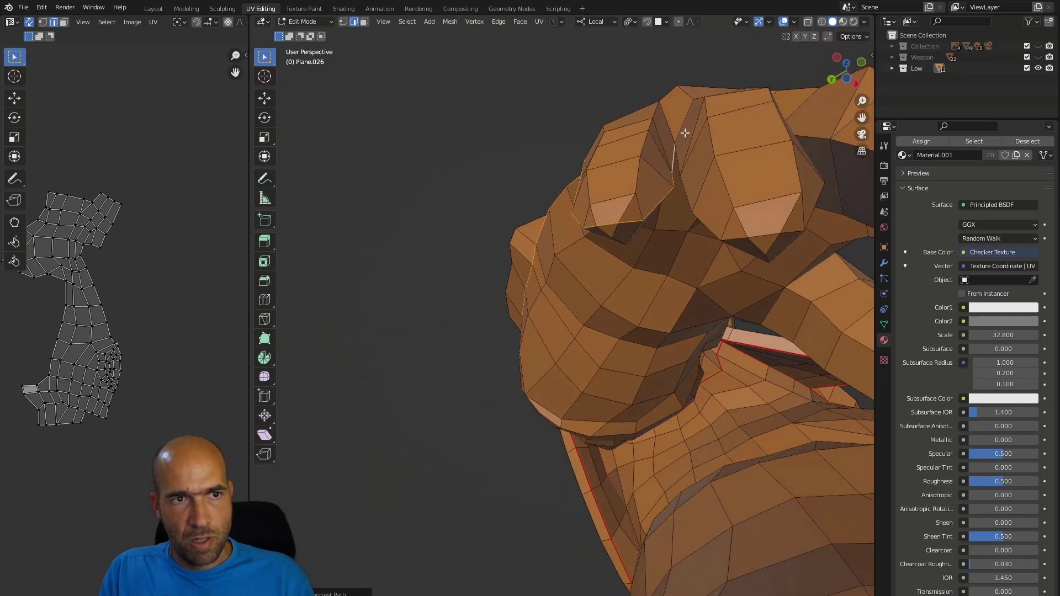
middle_click_drag(688, 202, 691, 135)
middle_click_drag(688, 96, 708, 260, "shift")
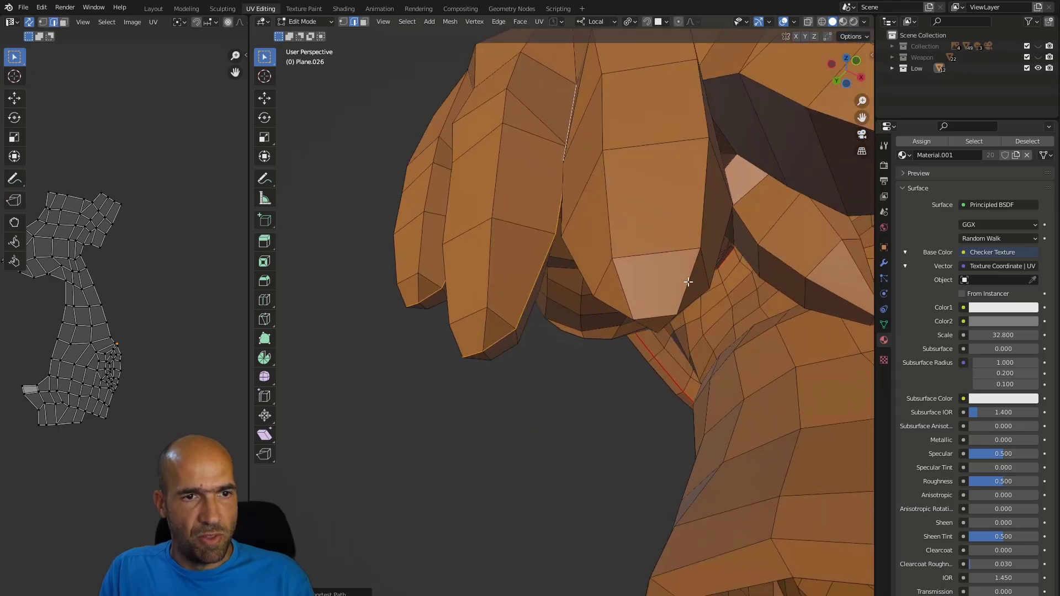
middle_click_drag(677, 316, 671, 299)
middle_click_drag(612, 109, 666, 158, "shift")
scroll(685, 166, "down", 6)
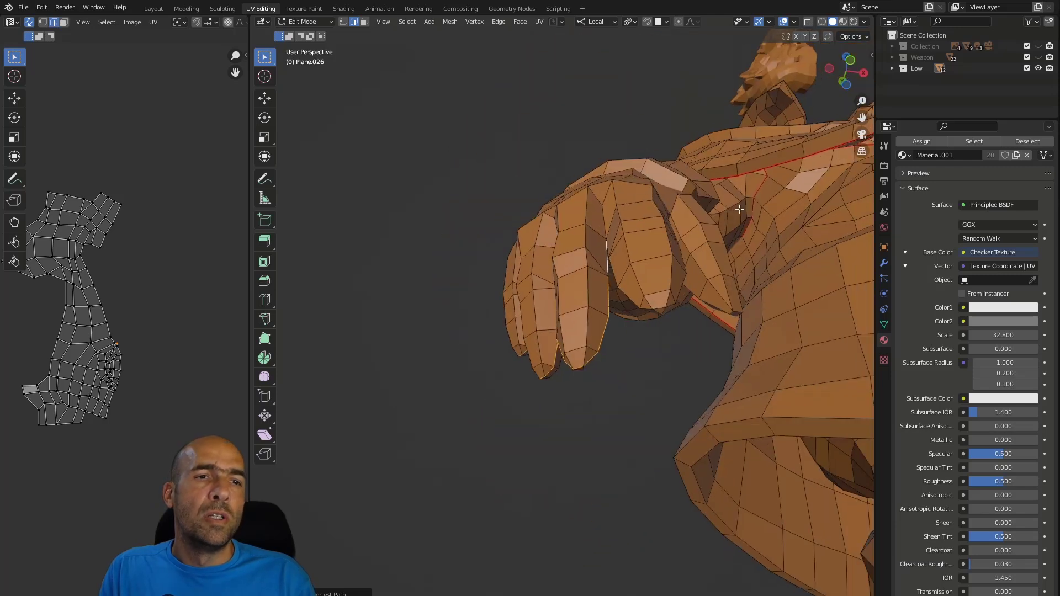
middle_click_drag(681, 268, 646, 252)
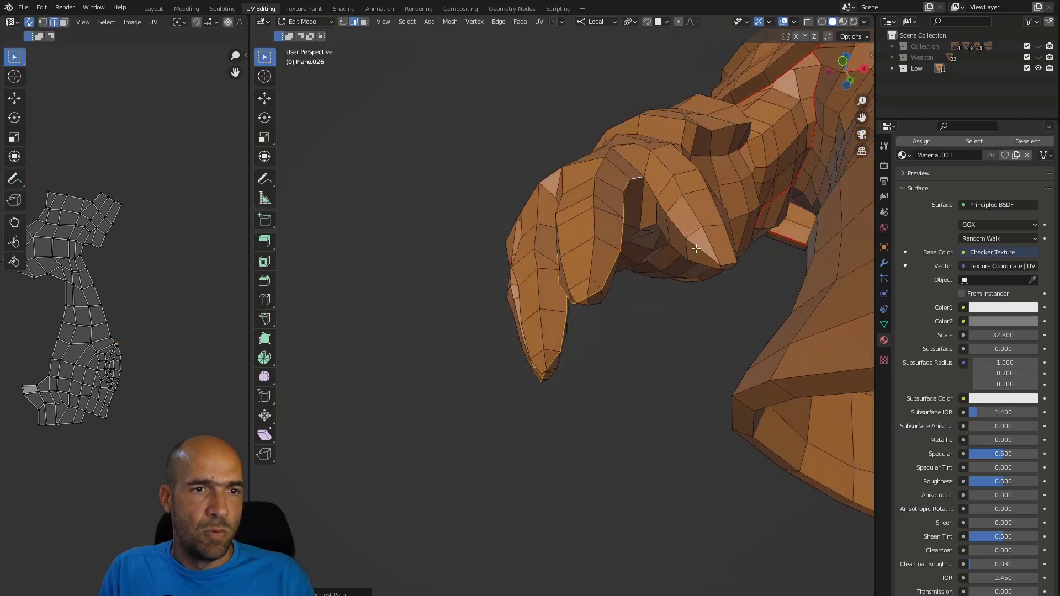
Continue the edge path around the thumb and back up the forearm to the elbow, and mark the whole loop as a seam
middle_click_drag(747, 252, 665, 117)
middle_click_drag(682, 181, 669, 239)
mouse_move(763, 169)
middle_mouse_down()
mouse_move(745, 177)
mouse_move(763, 164)
mouse_move(763, 187)
middle_mouse_up()
middle_click_drag(733, 225, 793, 251)
middle_click_drag(643, 314, 605, 321)
right_click(594, 316)
left_click(574, 319)
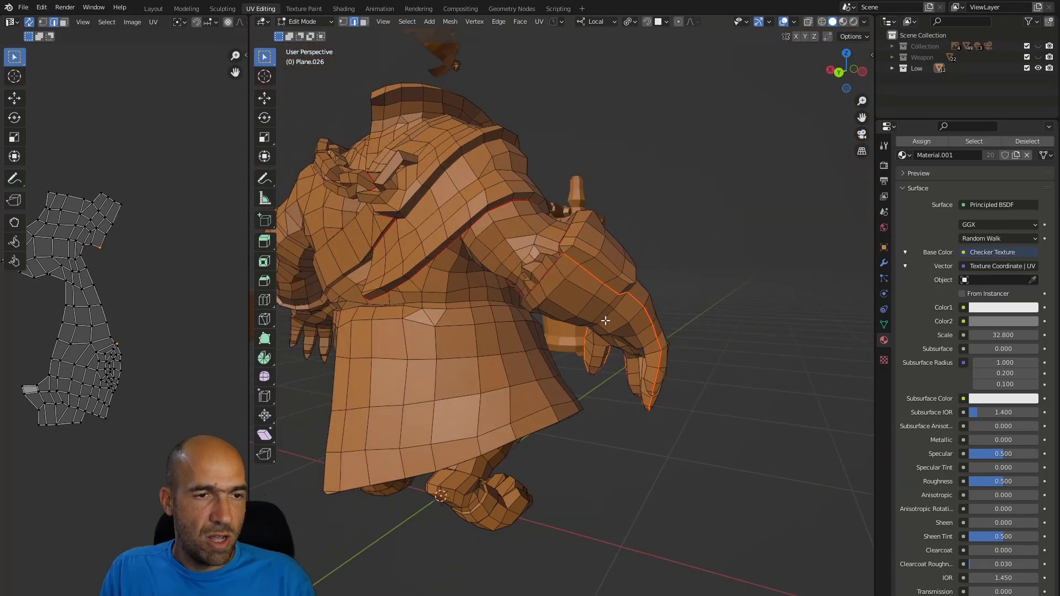
Select the whole body mesh, unwrap it with the forearm and hand seams, and check the hand's UV islands
key("a")
key("u")
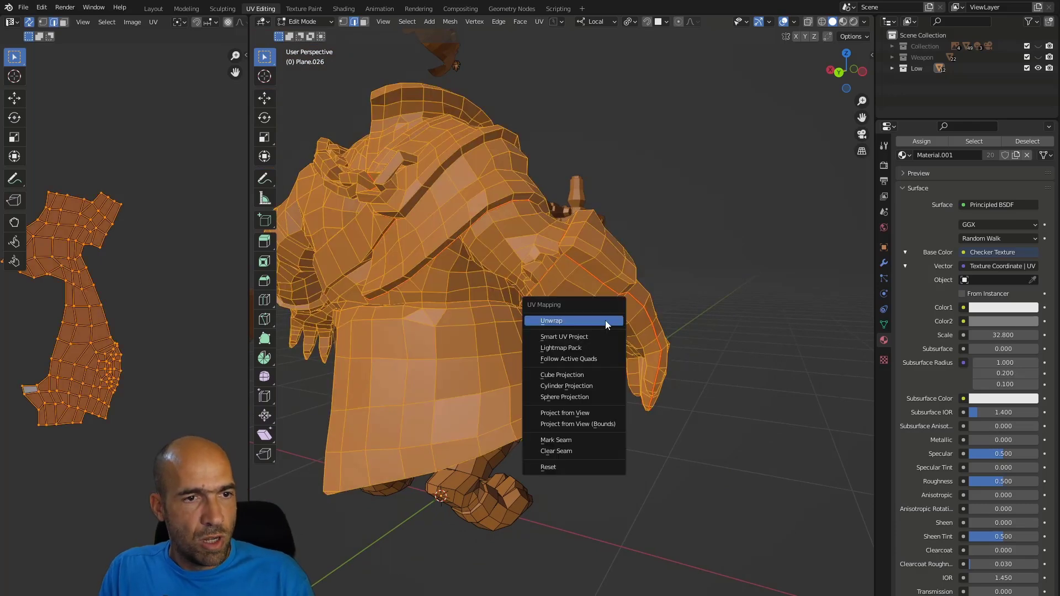
left_click(605, 320)
scroll(74, 335, "up", 6)
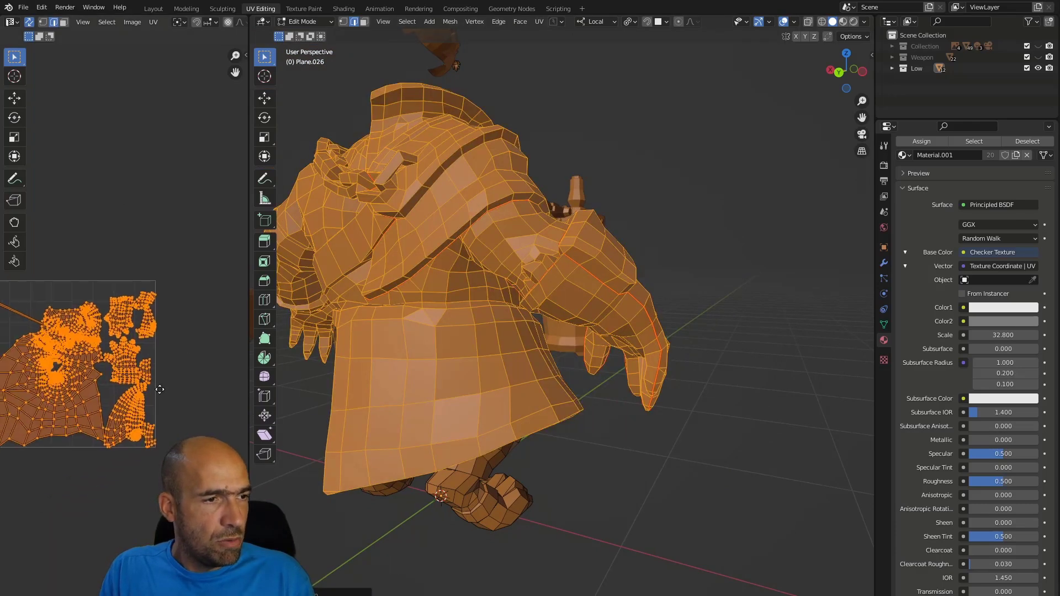
scroll(164, 399, "up", 8)
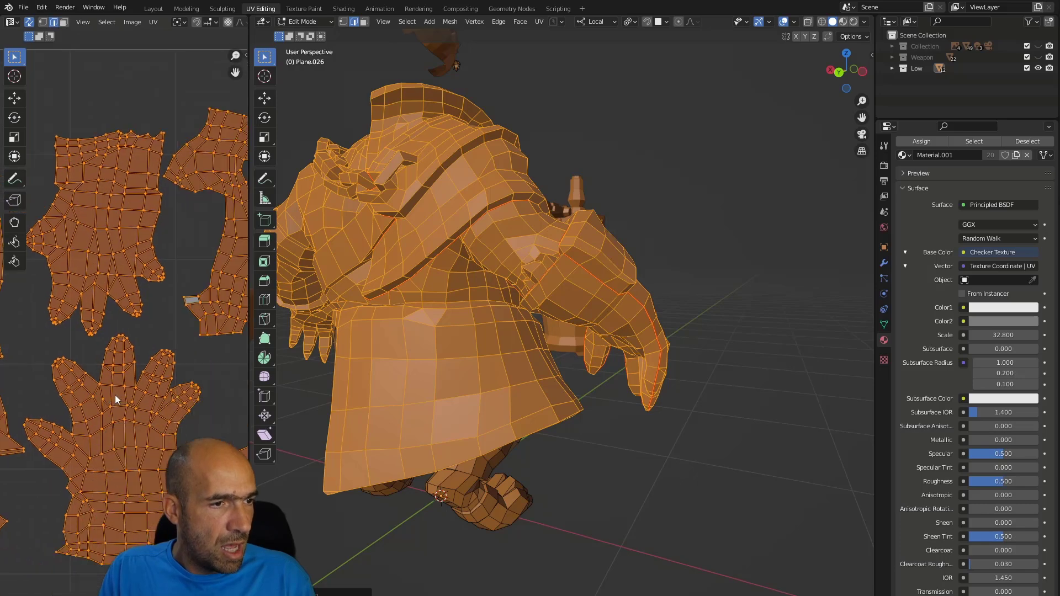
scroll(124, 315, "down", 5)
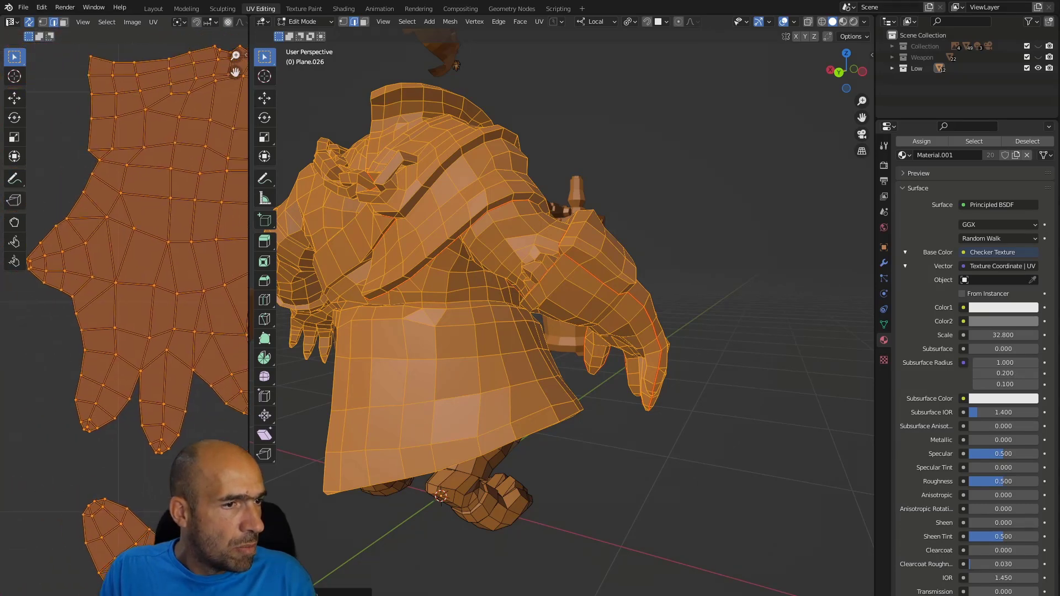
scroll(118, 432, "down", 4)
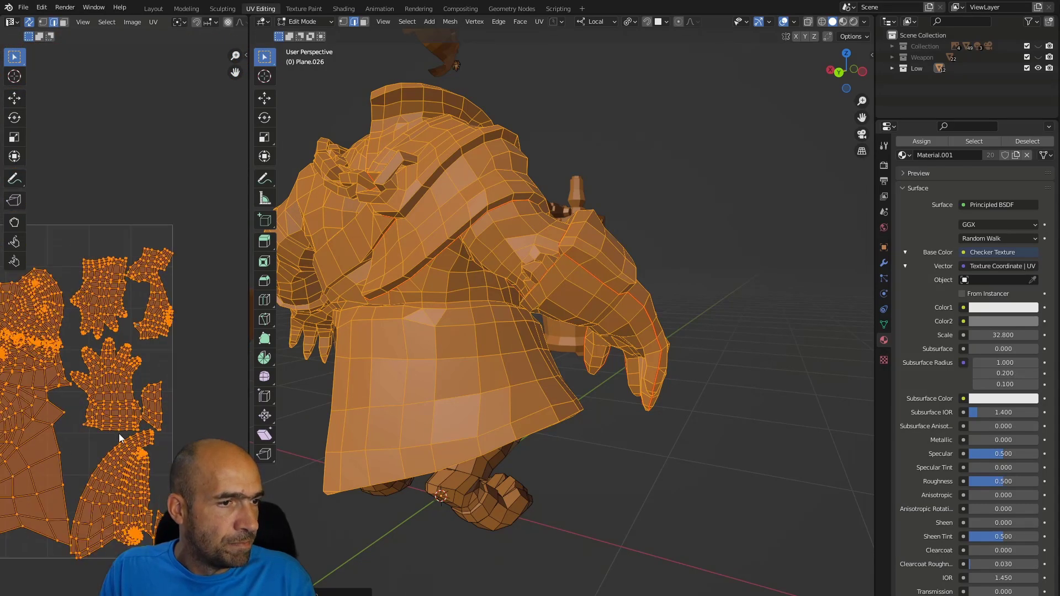
middle_click_drag(462, 331, 707, 345)
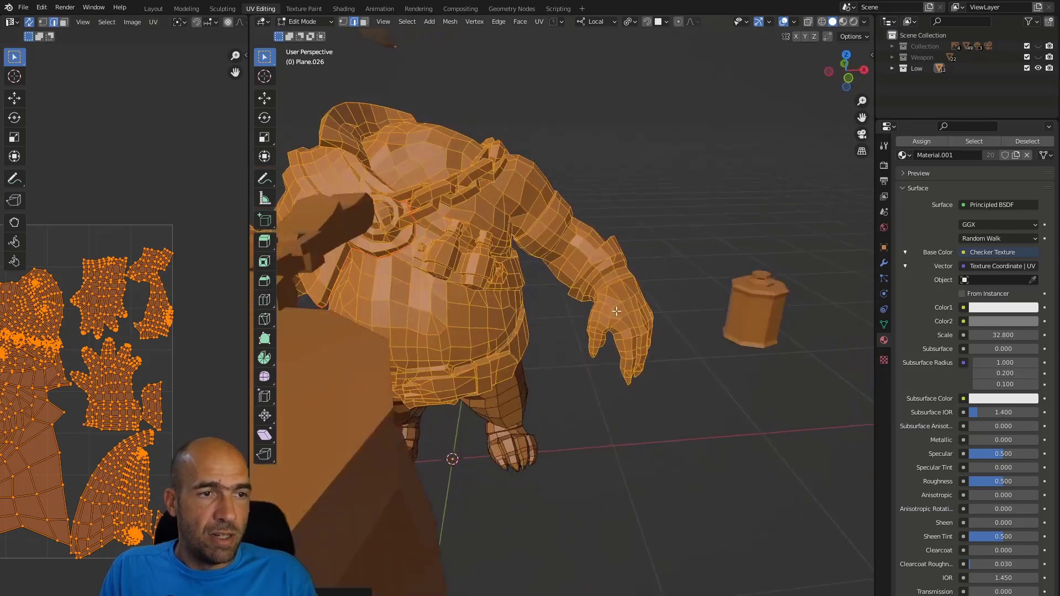
Clear the selection, select the edge loop around the character's upper left arm near the shoulder, and mark it as a seam
middle_click_drag(497, 314, 594, 324)
key("alt+a")
scroll(554, 280, "up", 4)
middle_click_drag(535, 268, 488, 237)
left_click(456, 271, "alt")
middle_click_drag(596, 248, 773, 305)
scroll(774, 305, "down", 2)
middle_click_drag(537, 296, 551, 270)
scroll(552, 270, "up", 4)
middle_click_drag(431, 297, 448, 274)
right_click(448, 274)
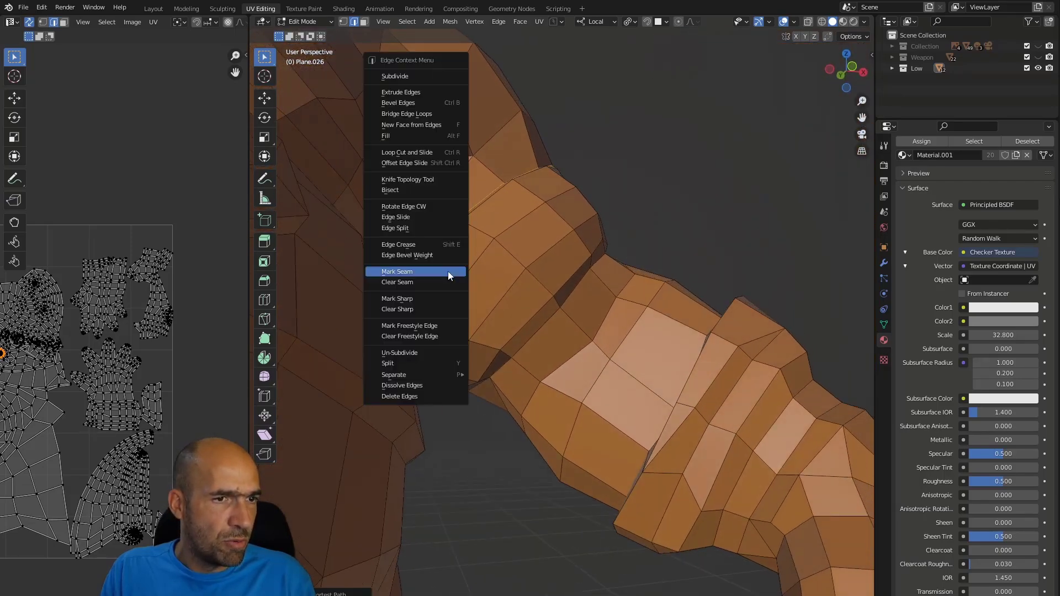
left_click(449, 271)
Mark the remaining edges at the armpit side of the upper-arm loop as a seam
scroll(450, 260, "up", 5)
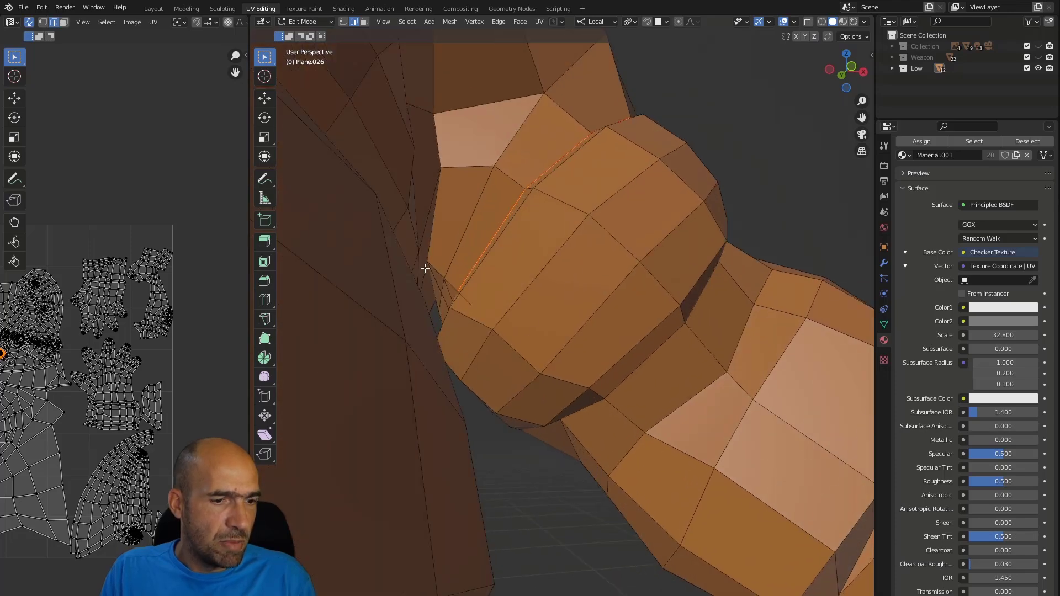
mouse_move(454, 294)
middle_mouse_down()
mouse_move(449, 284)
mouse_move(464, 273)
mouse_move(461, 285)
mouse_move(473, 283)
mouse_move(449, 298)
mouse_move(458, 312)
middle_mouse_up()
right_click(460, 286)
left_click(462, 285)
Examine the faces around the left armpit in X-ray and solid view for stray geometry
key("alt+z")
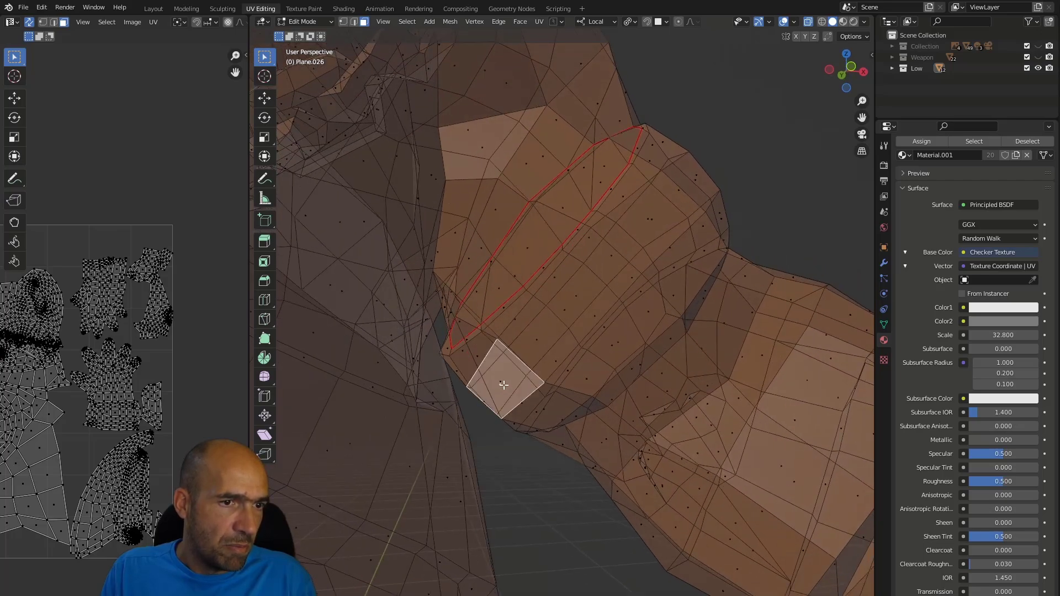
middle_click_drag(497, 377, 485, 306)
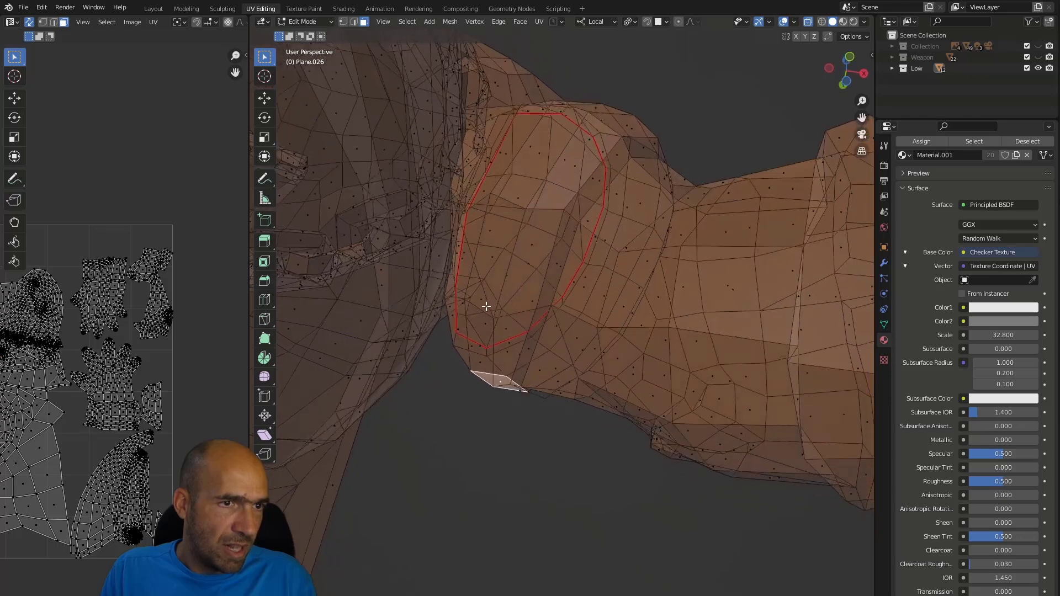
left_click(484, 247)
left_click(468, 219)
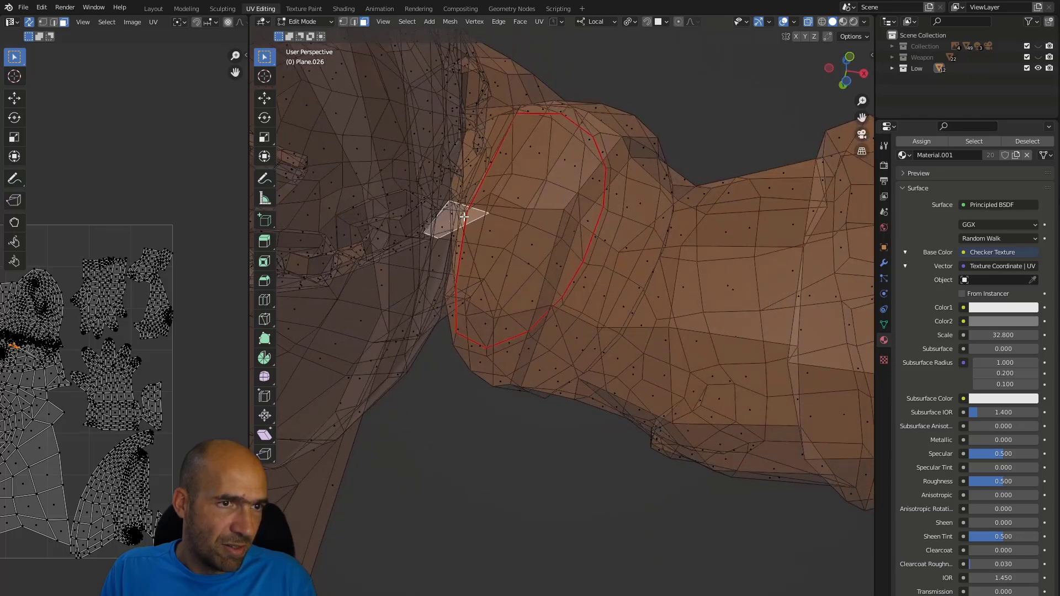
middle_click_drag(463, 218, 473, 235)
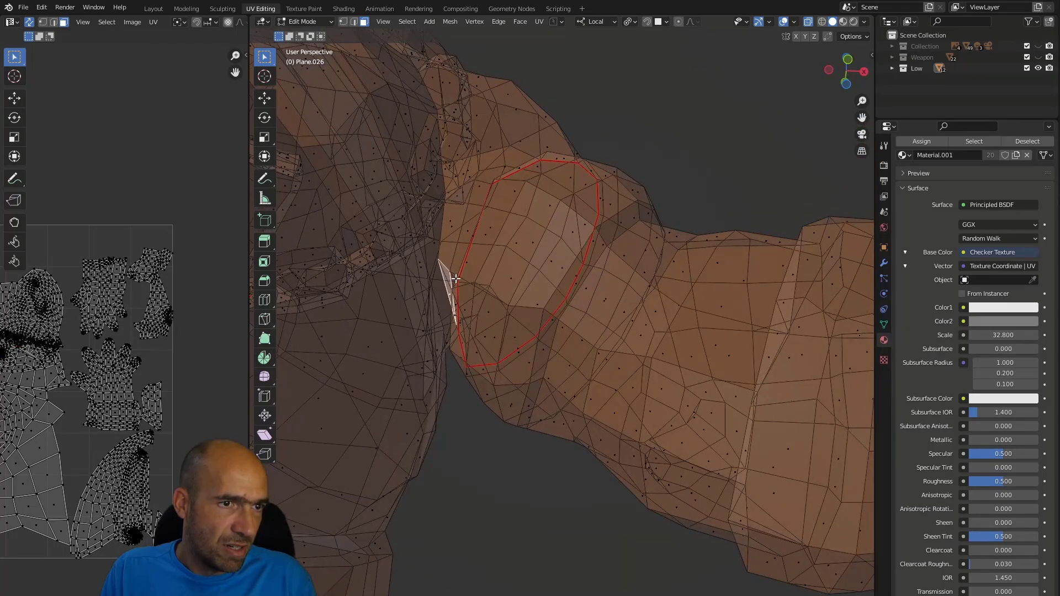
key("alt+z")
mouse_move(455, 280)
middle_mouse_down()
mouse_move(480, 324)
mouse_move(477, 355)
mouse_move(466, 338)
mouse_move(538, 326)
mouse_move(549, 267)
mouse_move(542, 225)
mouse_move(594, 217)
mouse_move(786, 256)
mouse_move(838, 239)
mouse_move(802, 220)
mouse_move(790, 284)
middle_mouse_up()
scroll(466, 341, "up", 4)
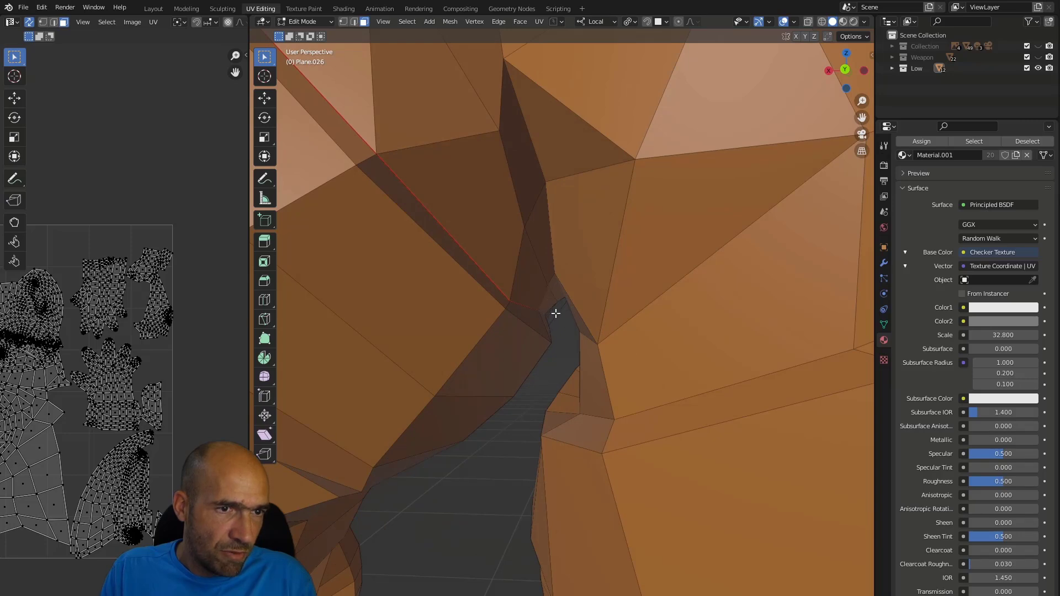
Delete the stray edge that crosses the left armpit at the lower end of the arm seam
mouse_move(558, 313)
middle_mouse_down()
mouse_move(570, 254)
mouse_move(561, 343)
mouse_move(548, 343)
middle_mouse_up()
key("alt+z")
key("z")
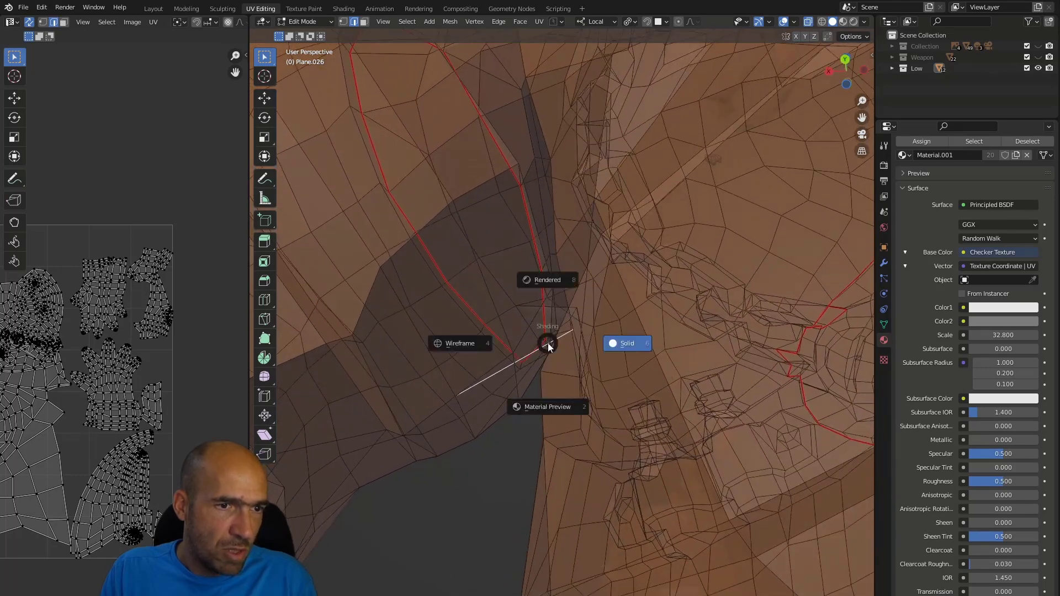
key("Escape")
key("x")
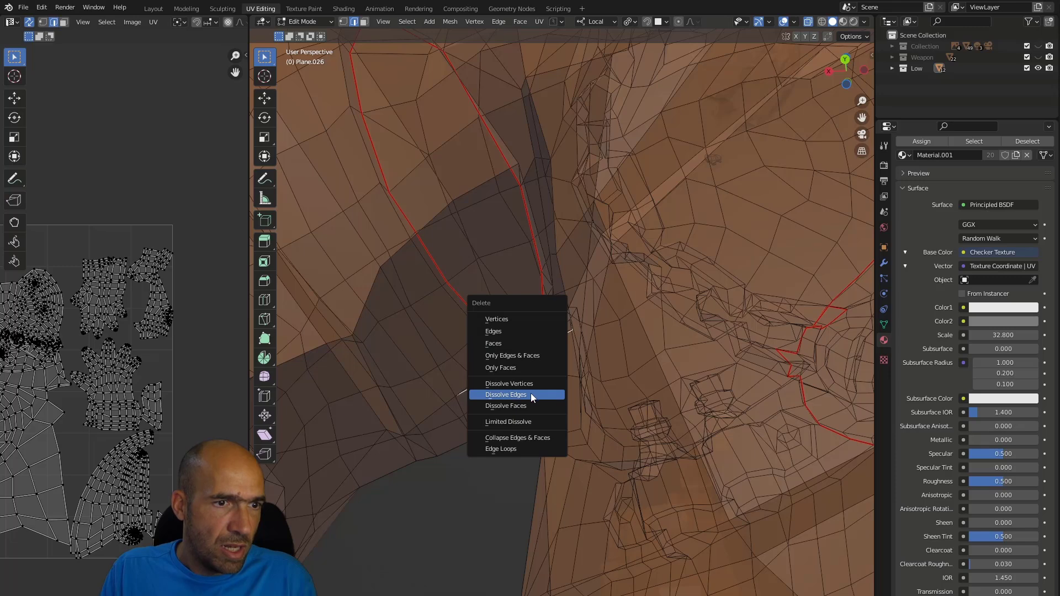
left_click(531, 395)
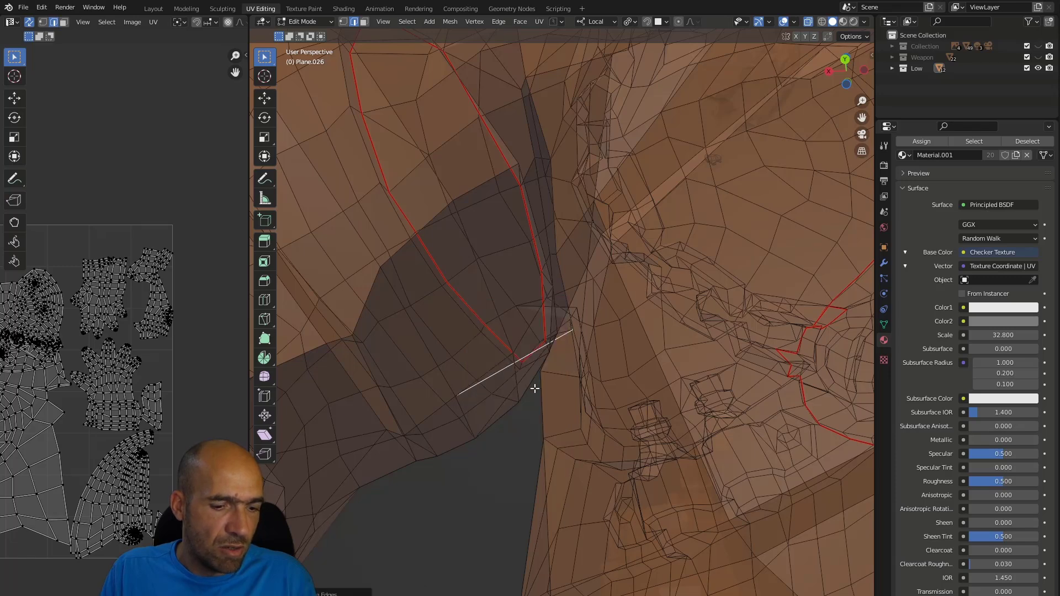
key("x")
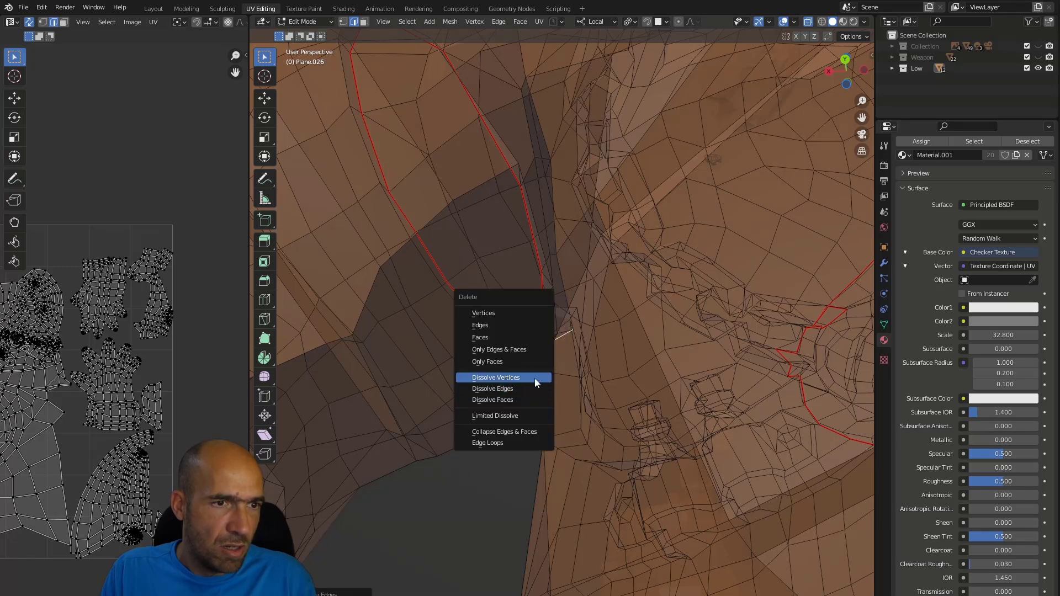
left_click(525, 327)
scroll(561, 333, "up", 5)
key("alt+z")
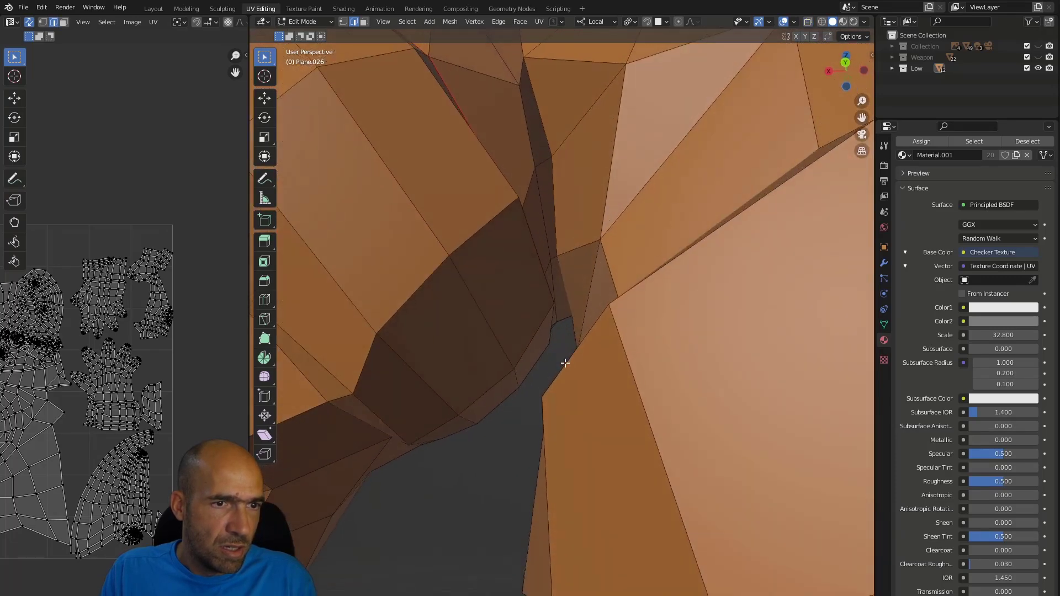
Switch to the Layout workspace and save an incremented copy of the file as ww-tank_03_36.blend
scroll(565, 361, "down", 10)
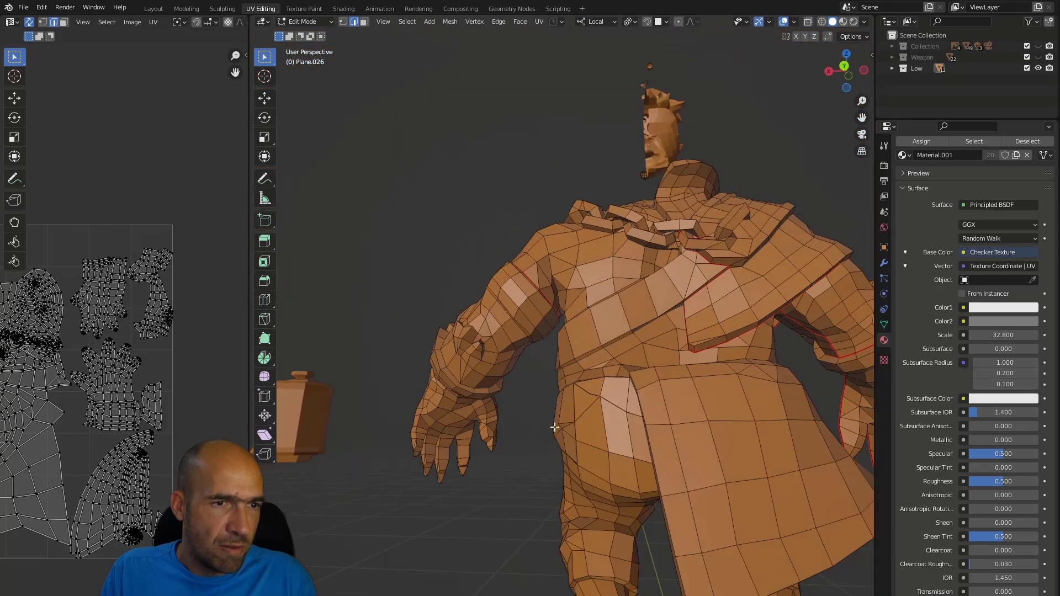
middle_click_drag(558, 426, 679, 395)
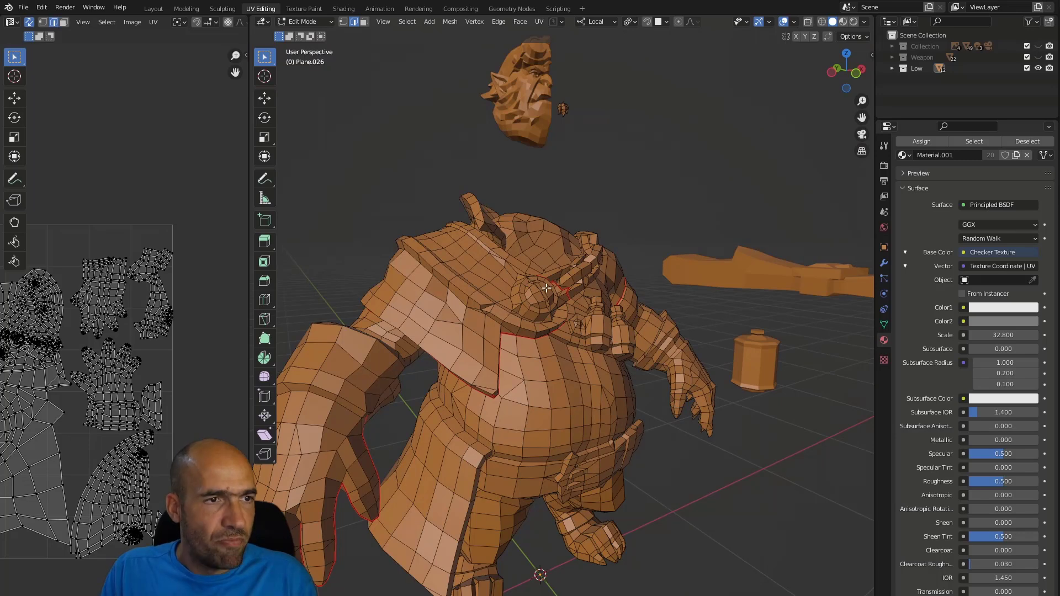
left_click(158, 11)
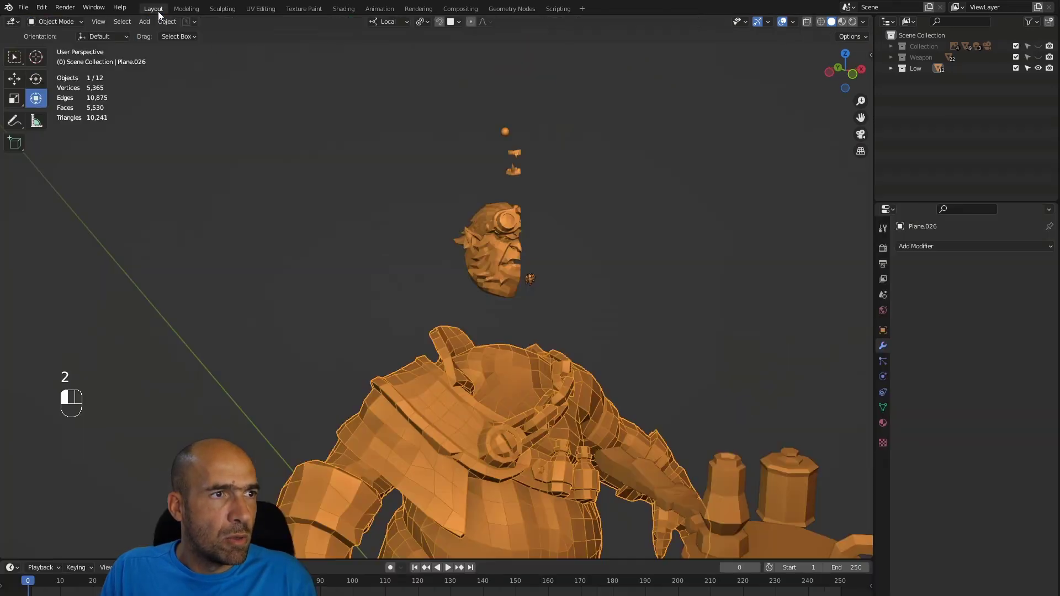
middle_click_drag(492, 420, 575, 177, "alt+shift")
scroll(576, 180, "down", 5)
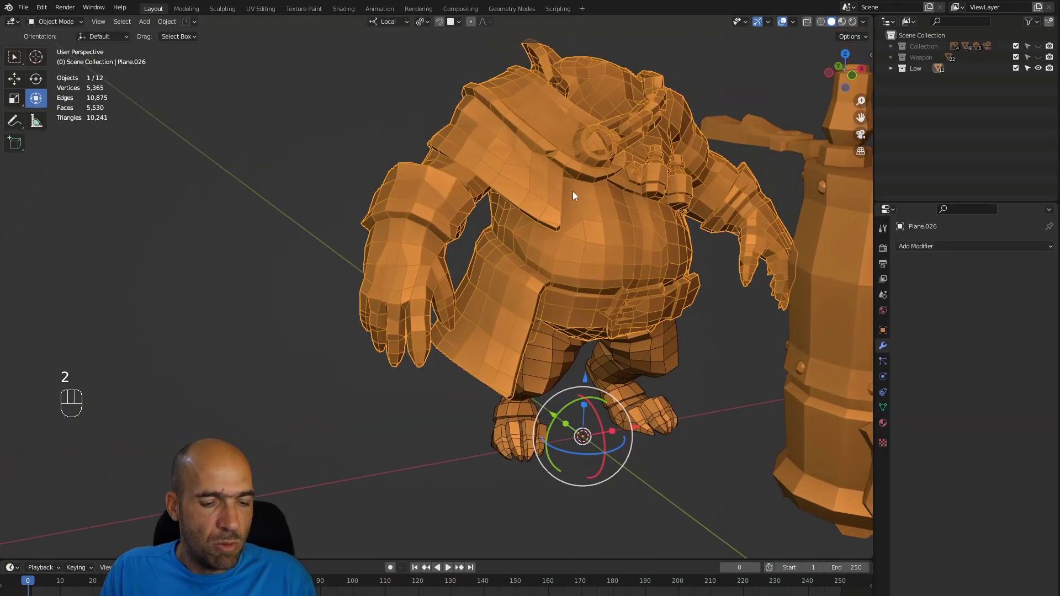
key("shift+ctrl+s")
left_click(657, 458)
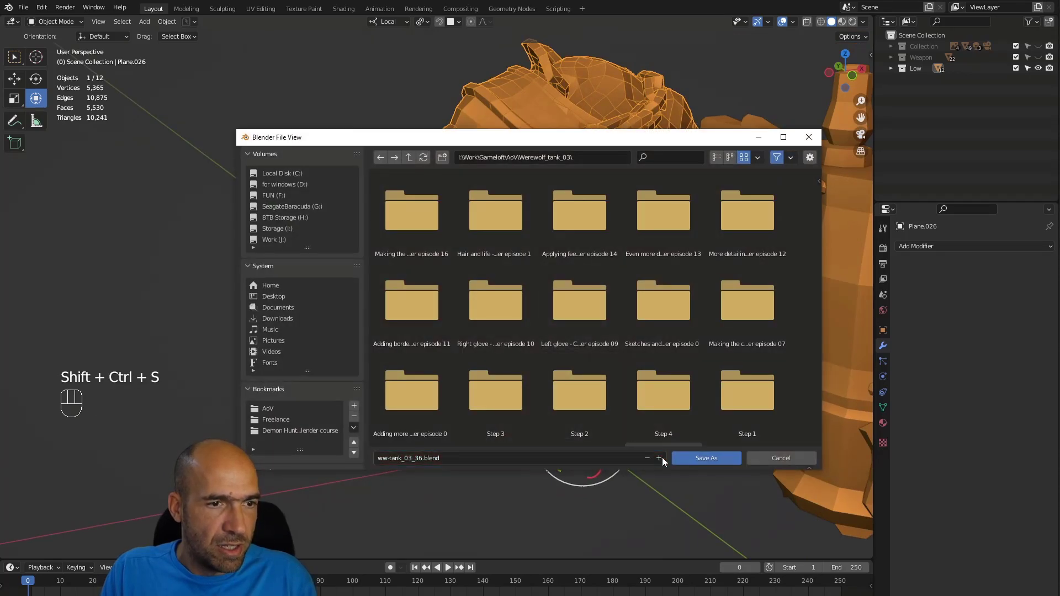
left_click(684, 457)
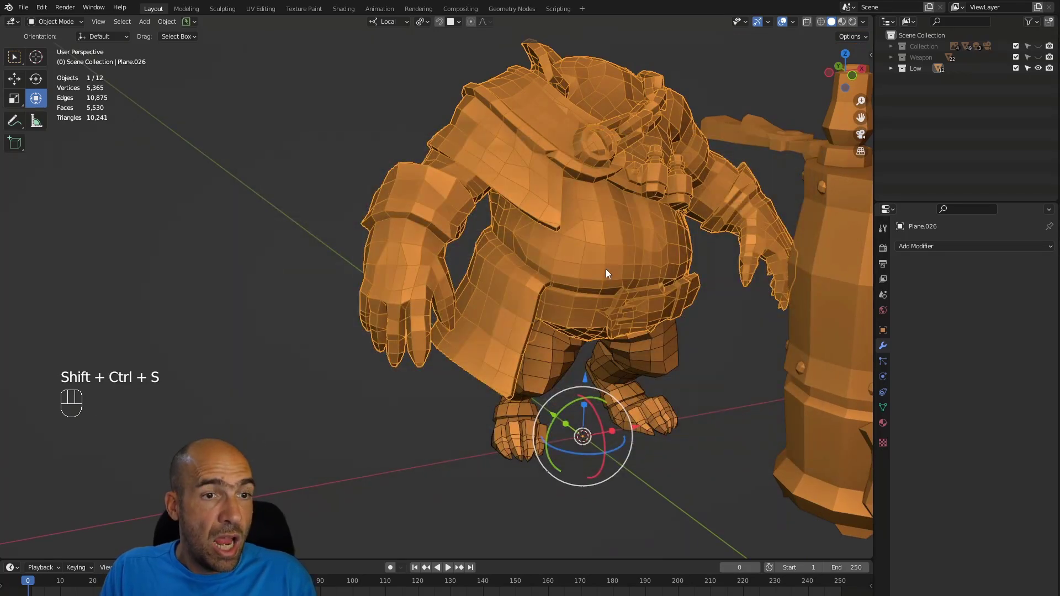
Enter Edit Mode on the character body and select all of its non-manifold geometry
left_click(221, 183)
middle_click_drag(221, 183, 286, 205, "alt+shift")
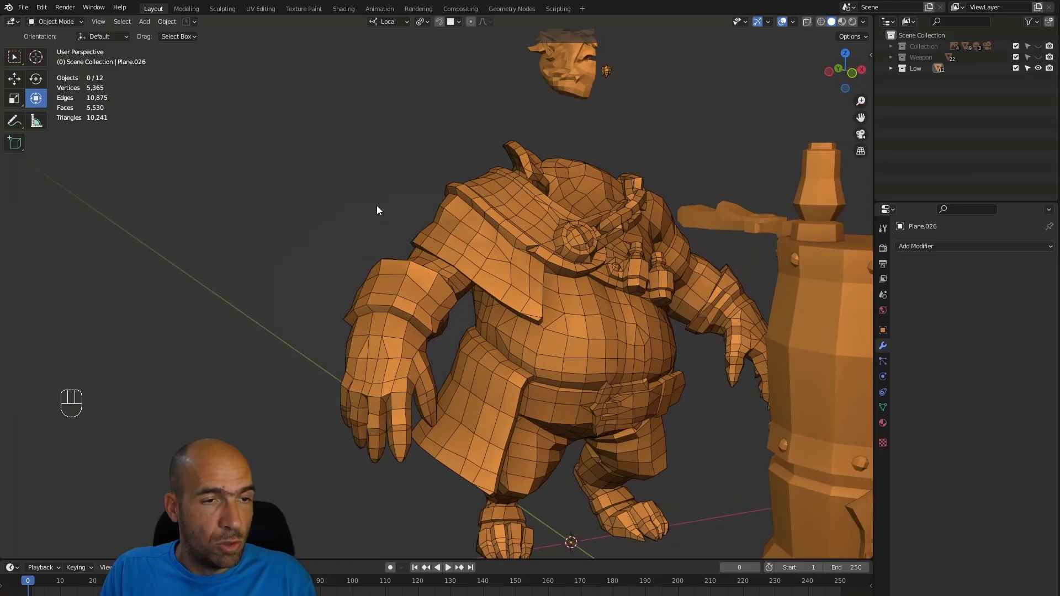
key("Tab")
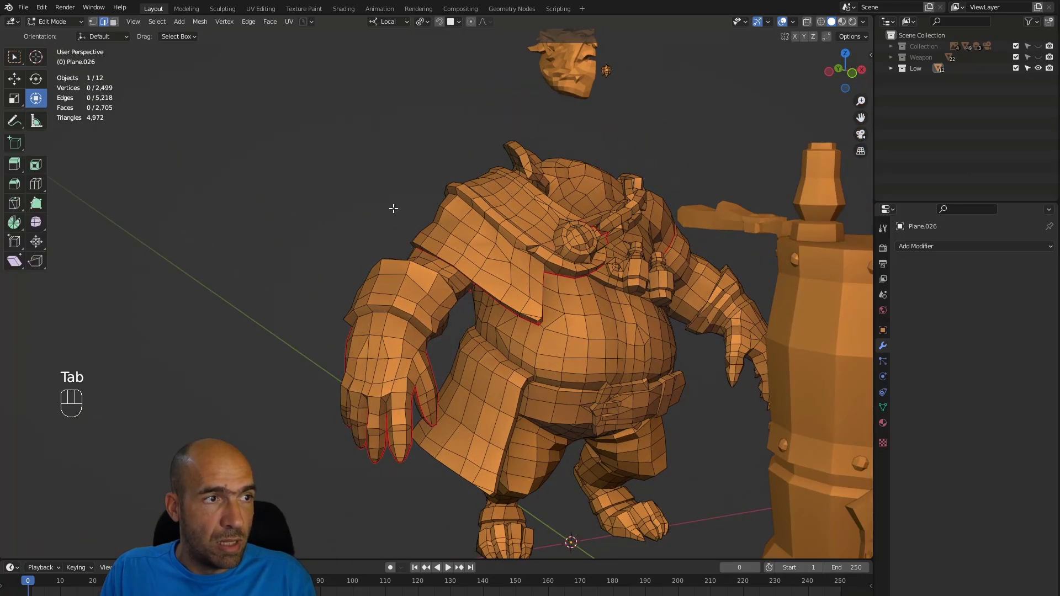
left_click(158, 22)
mouse_move(208, 172)
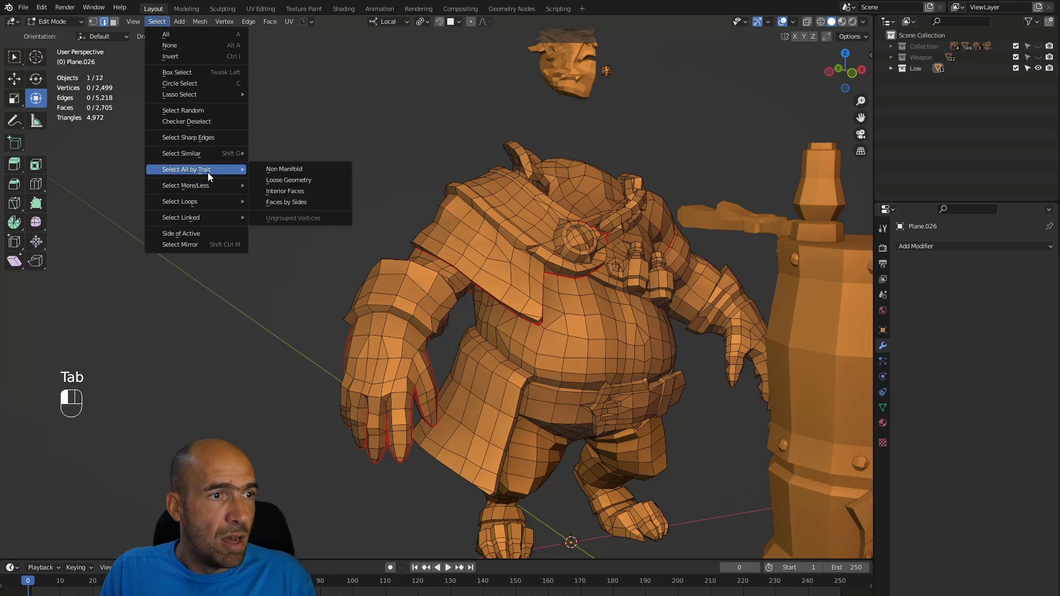
left_click(288, 170)
Delete the loose non-manifold edge beneath the upper left arm beside the seam
left_click_drag(432, 275, 501, 339, "alt")
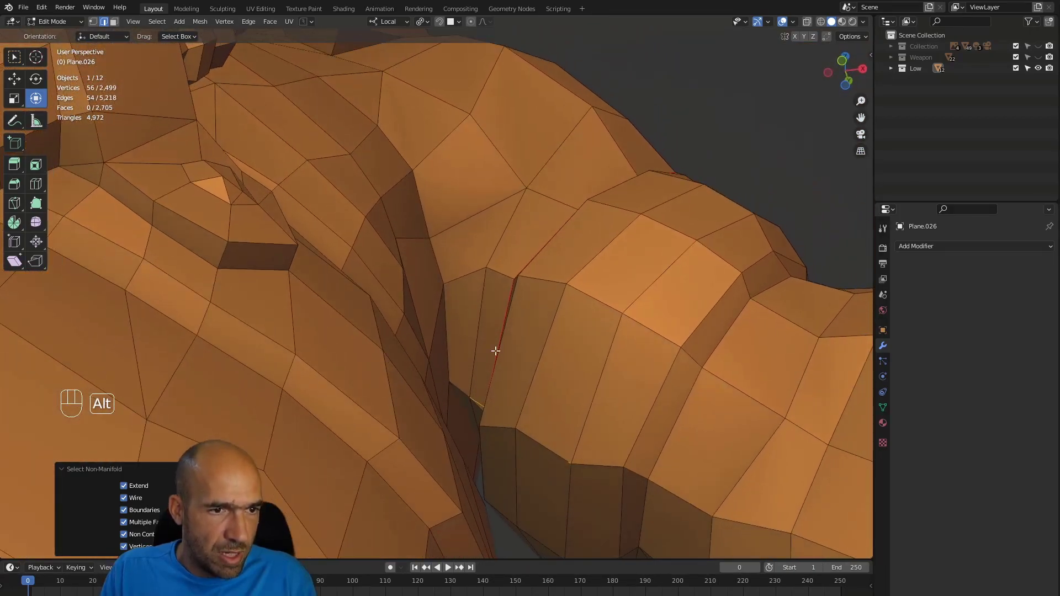
left_click(480, 404)
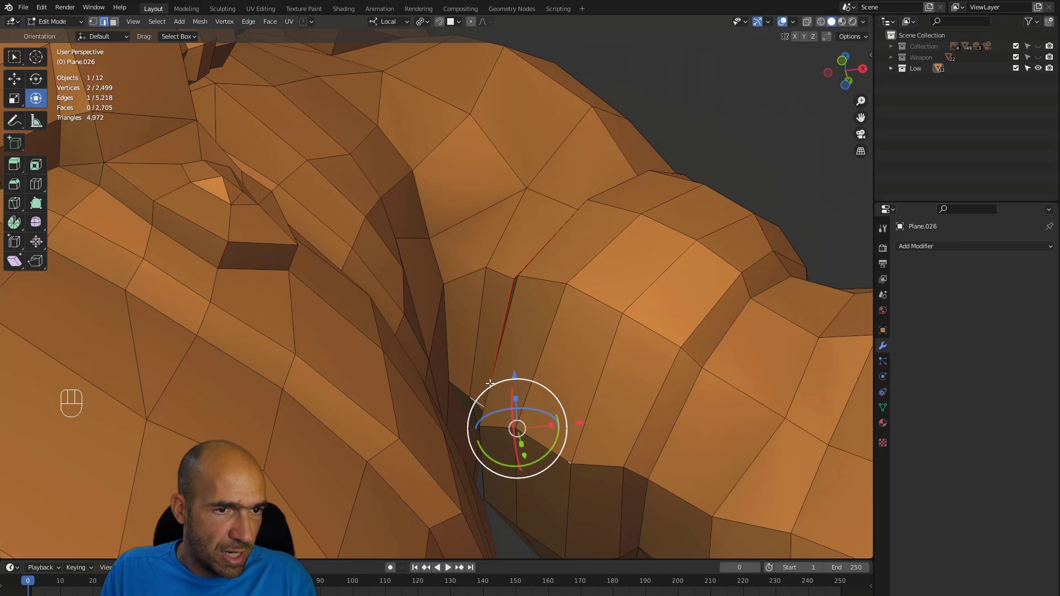
key("x")
left_click(482, 396)
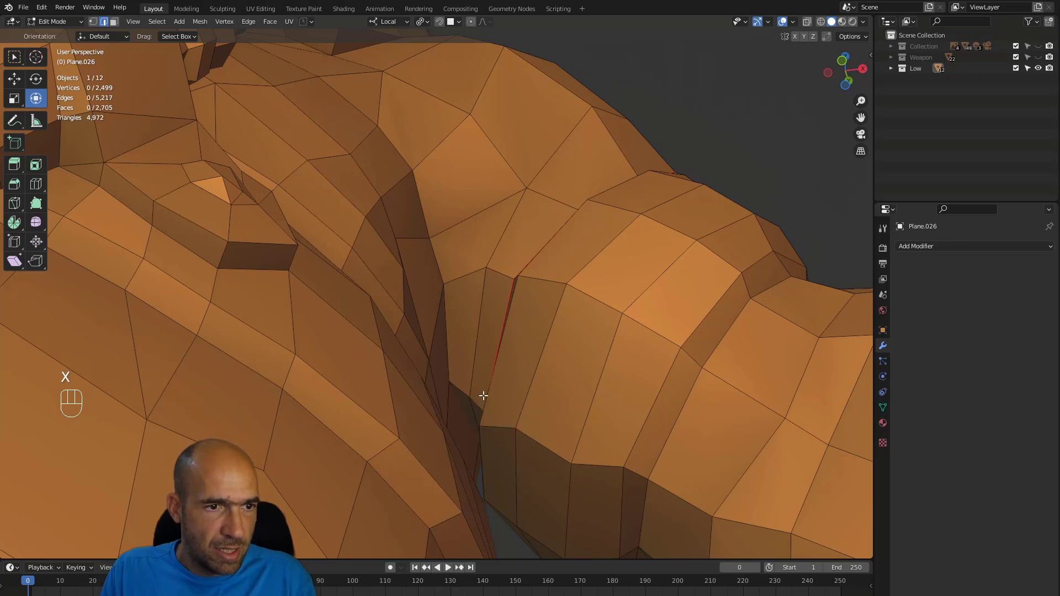
left_click_drag(496, 386, 498, 381, "ctrl+alt")
middle_click_drag(497, 381, 483, 378, "alt")
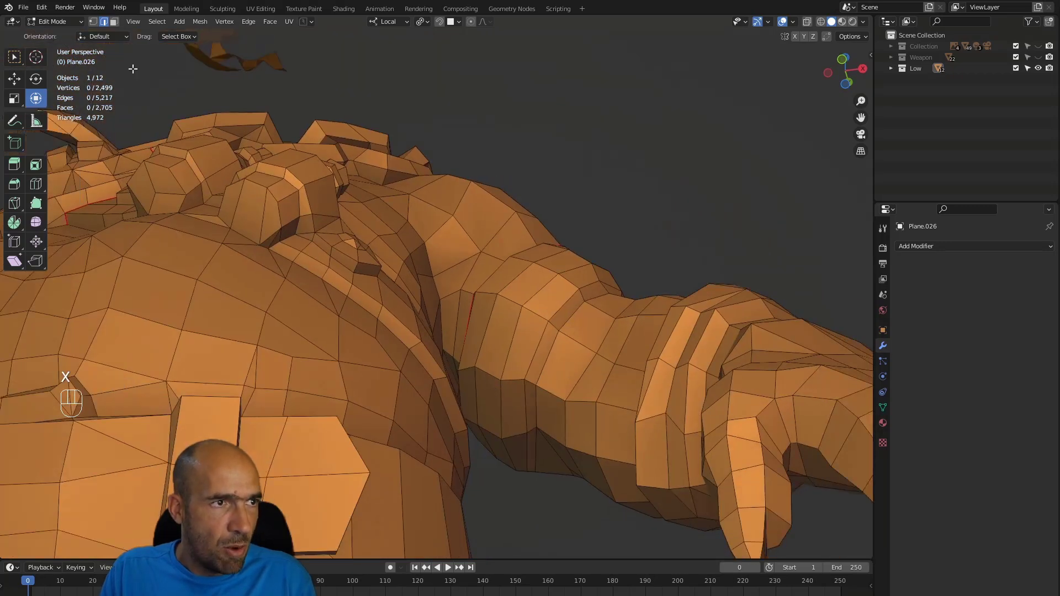
Select the non-manifold geometry again and locate the open edge on the torso near the waist
left_click(157, 24)
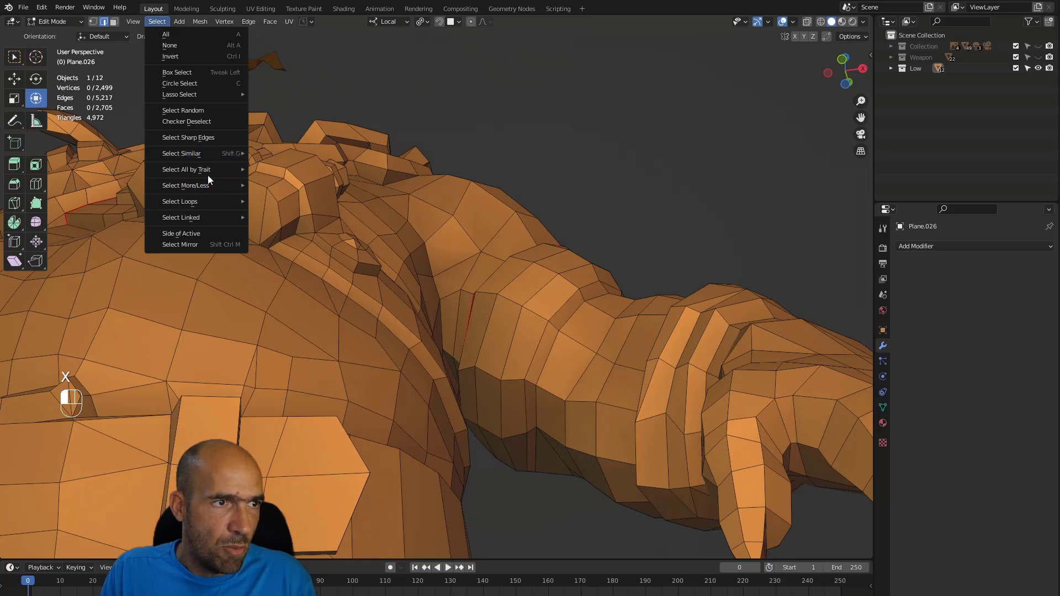
mouse_move(208, 170)
left_click(277, 171)
middle_click_drag(277, 171, 423, 213, "alt")
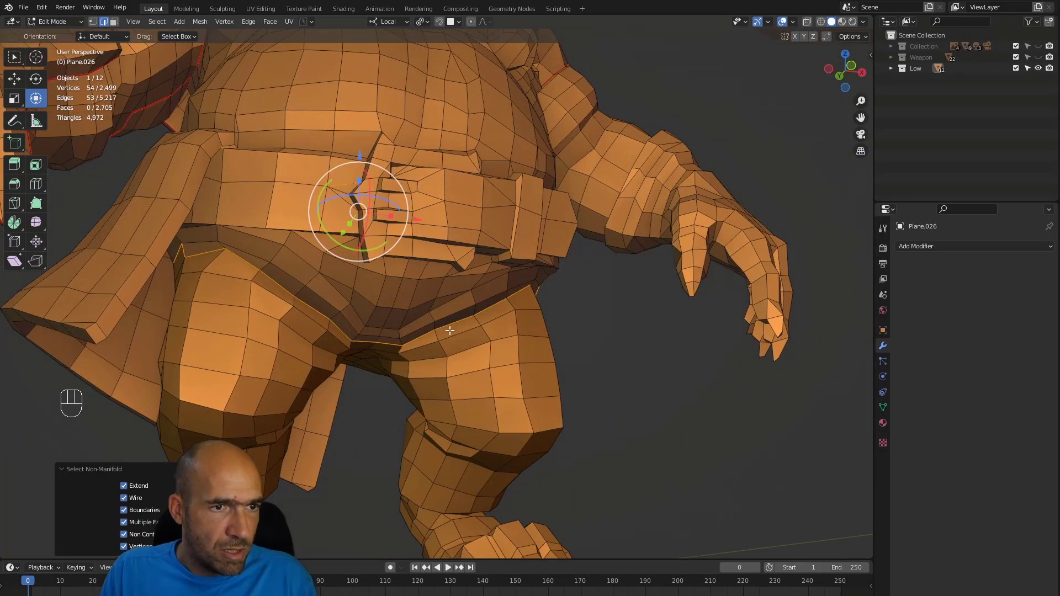
middle_click_drag(310, 266, 416, 239, "alt")
middle_click_drag(416, 238, 423, 178, "ctrl+alt")
middle_click_drag(381, 61, 580, 354, "alt+shift")
middle_click_drag(584, 400, 587, 378, "ctrl+alt")
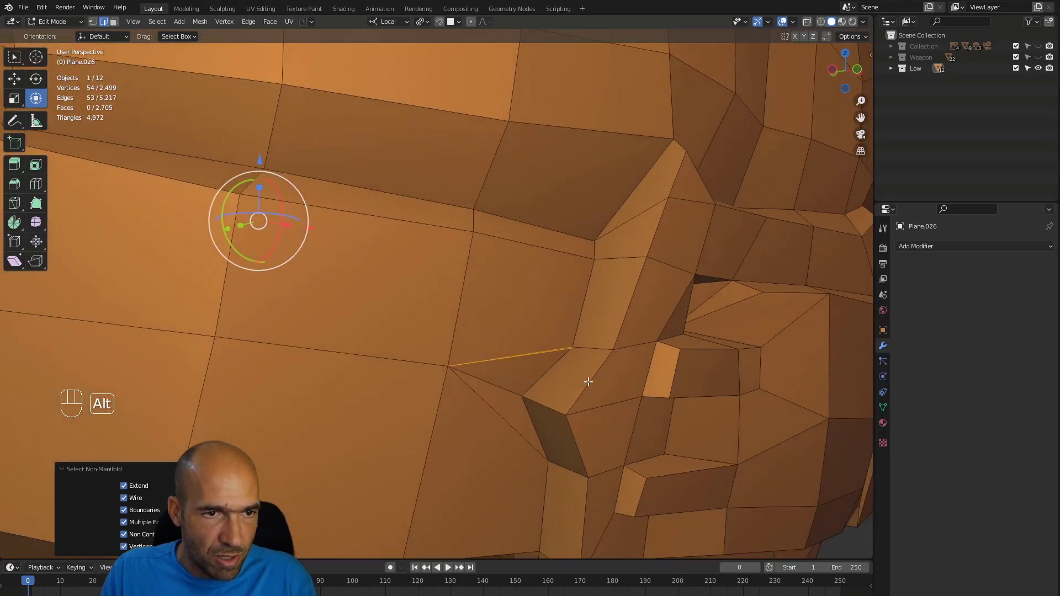
Merge the two overlapping vertices at the end of the torso's open edge at their center and leave Edit Mode
key("1")
key("g")
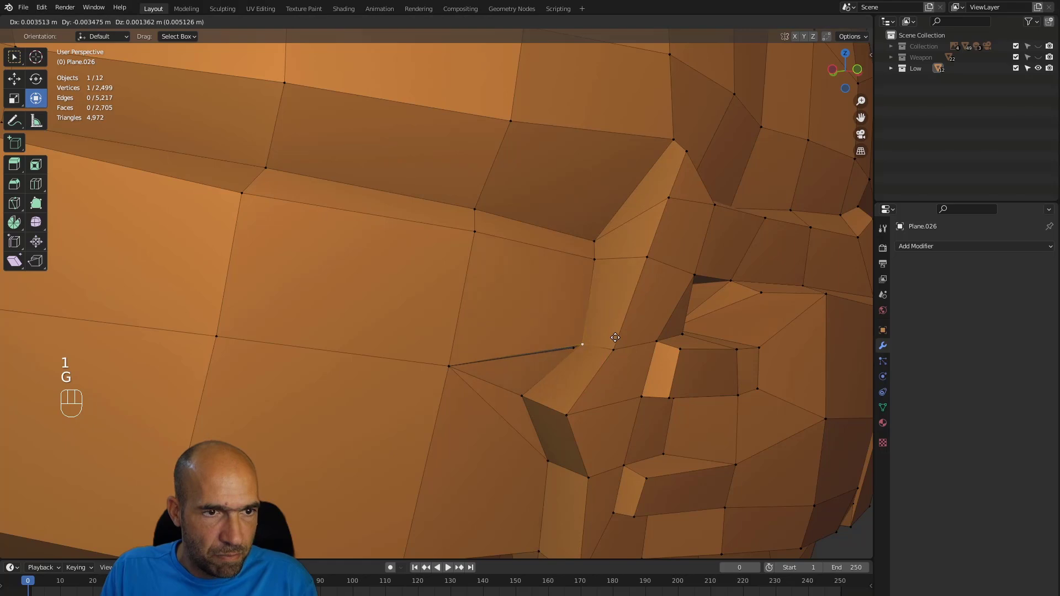
right_click(629, 334)
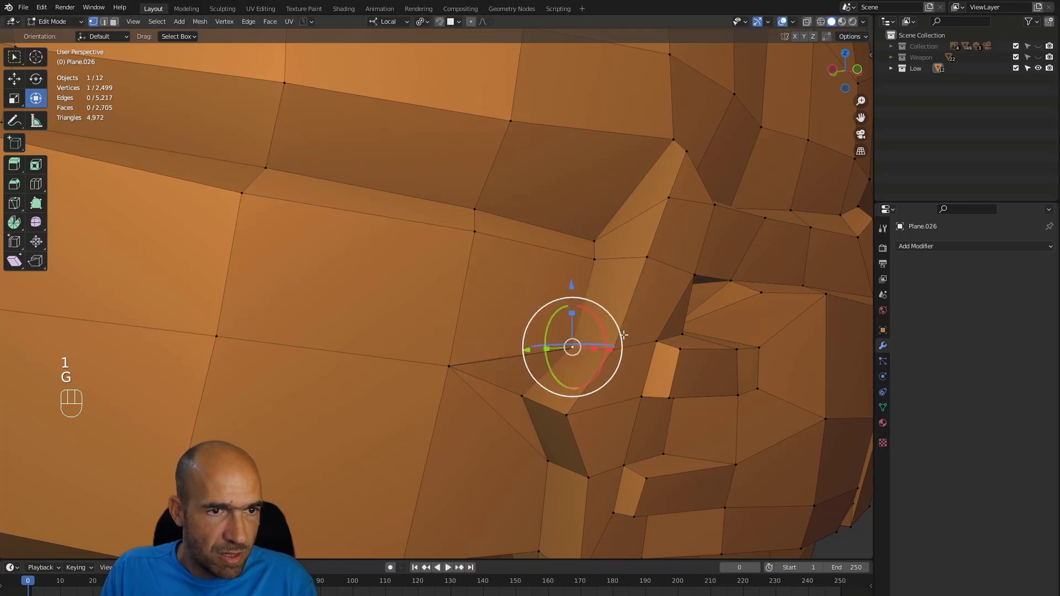
key("alt+z")
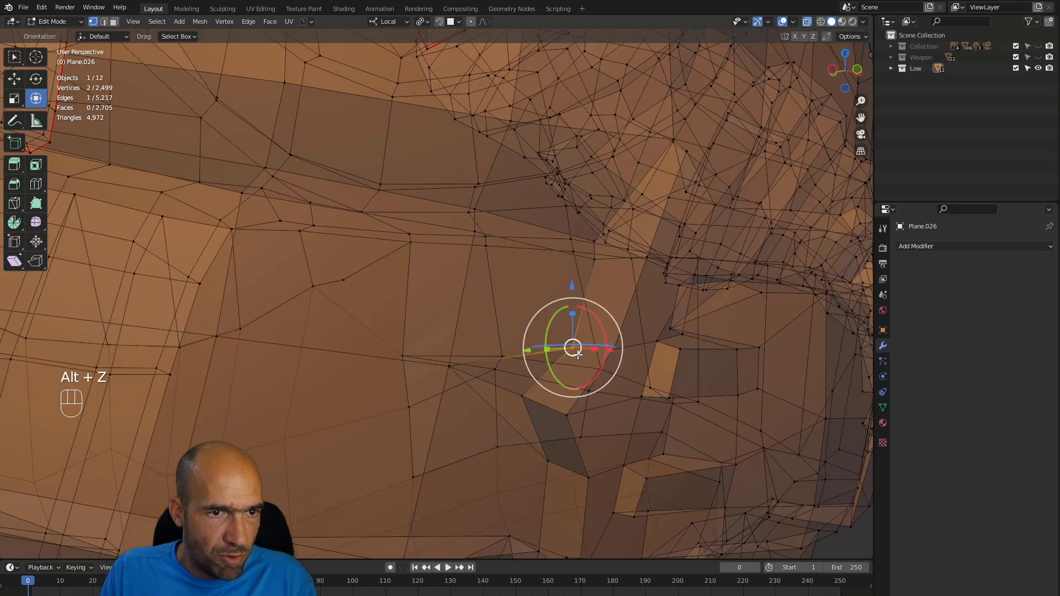
key("m")
left_click(578, 357)
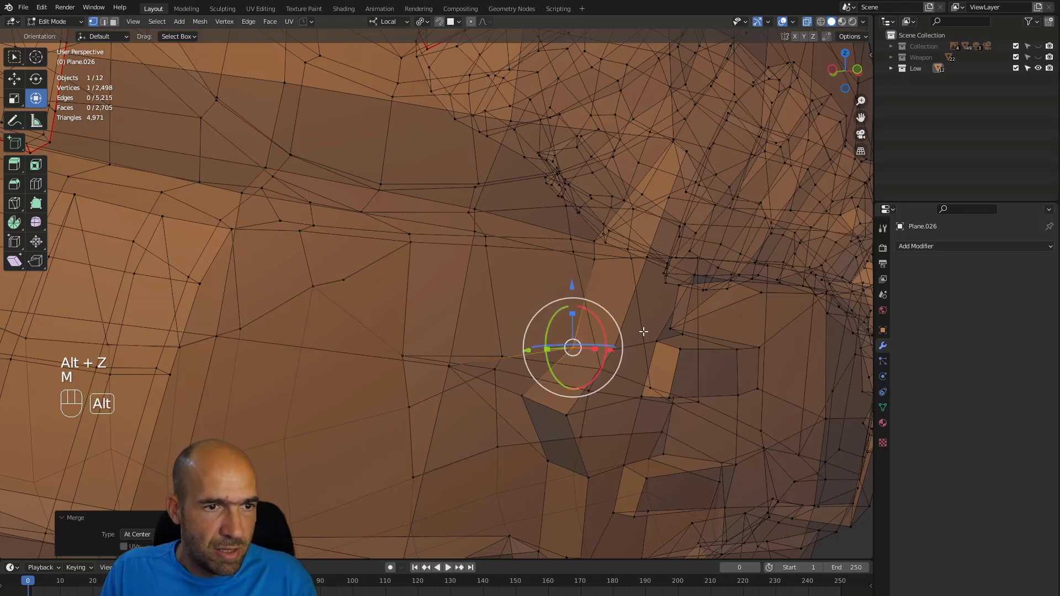
left_click(664, 284)
left_click_drag(596, 332, 392, 309, "alt")
key("alt+z")
key("Tab")
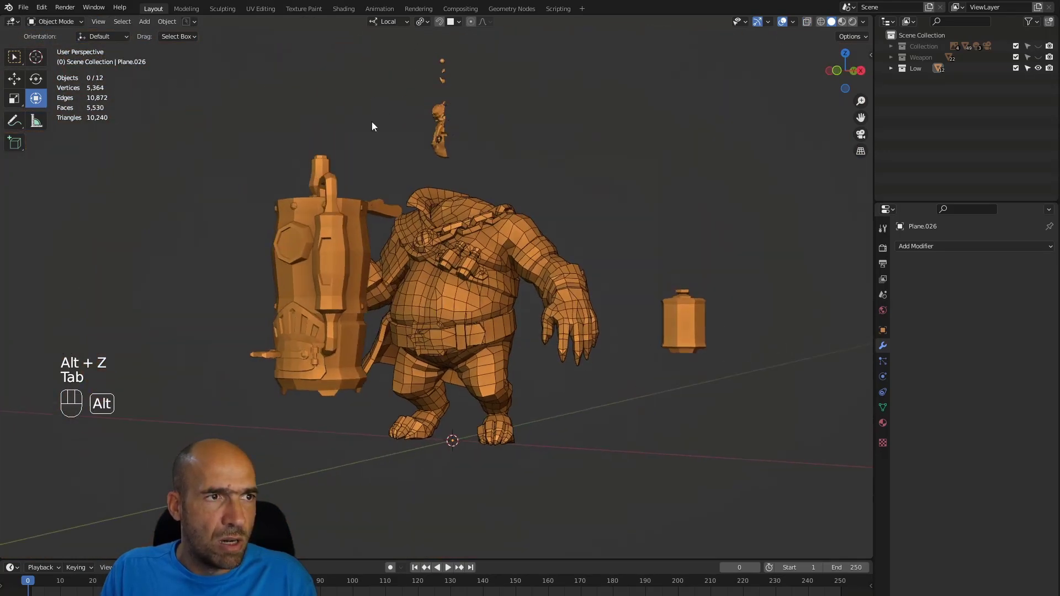
Switch to the UV Editing workspace, select the edge path along the left forearm and around the arm at the cuff, and mark it as a seam
left_click(265, 7)
left_click_drag(386, 128, 403, 132, "alt")
left_click_drag(442, 188, 553, 309, "ctrl+alt")
left_click_drag(552, 309, 503, 304, "alt")
left_click_drag(585, 336, 625, 412, "ctrl+alt")
left_click(734, 421)
mouse_move(572, 472)
left_mouse_down("alt")
mouse_move(580, 332)
mouse_move(564, 479)
mouse_move(546, 491)
mouse_move(587, 487)
left_mouse_up("alt")
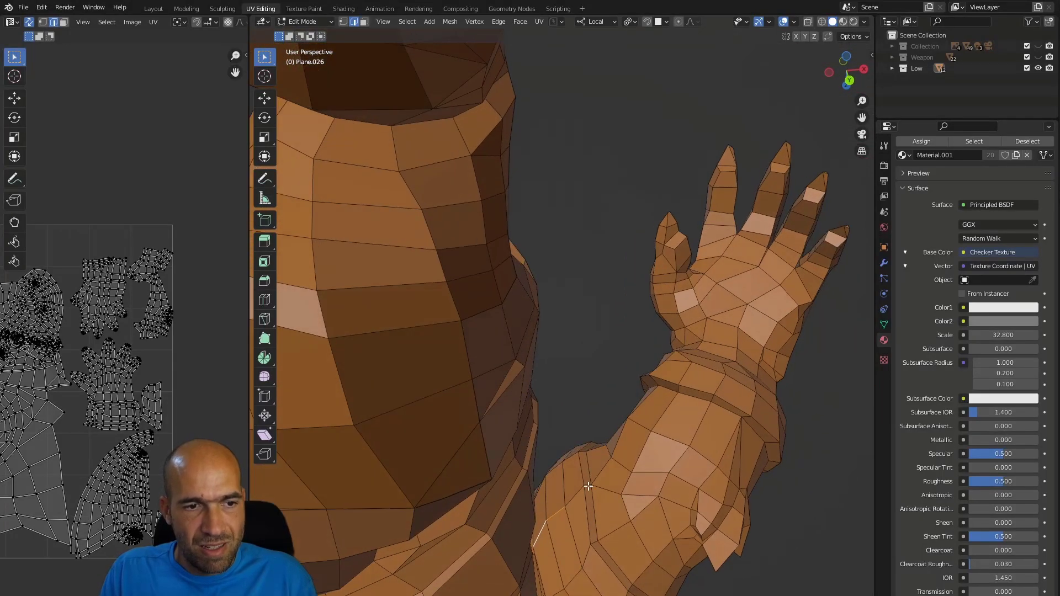
left_click_drag(646, 404, 669, 374, "alt")
left_click(656, 384, "ctrl")
middle_click_drag(656, 384, 665, 387)
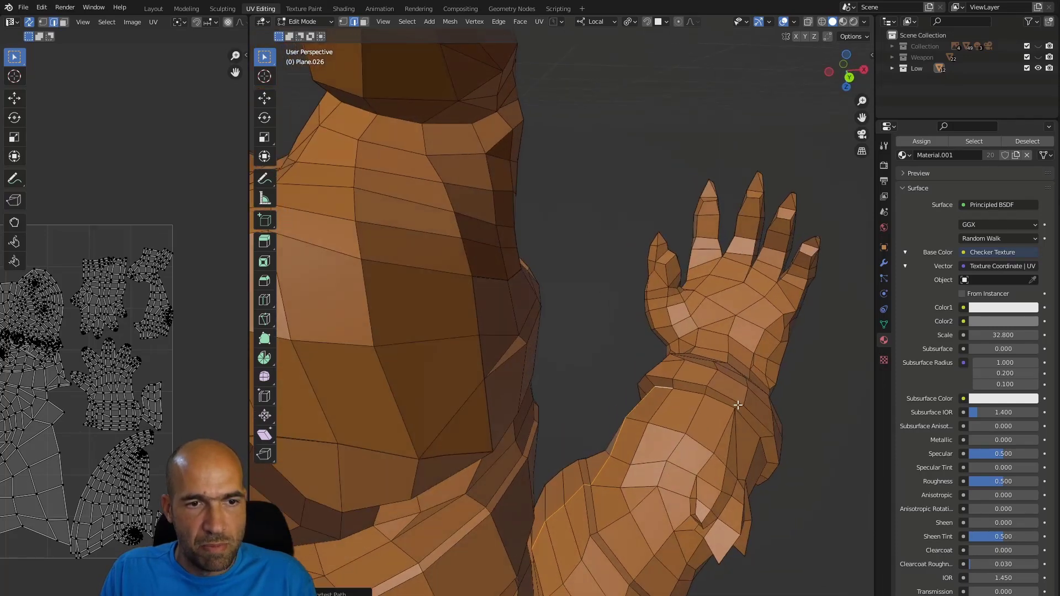
left_click(746, 421, "ctrl")
middle_click_drag(746, 420, 730, 363)
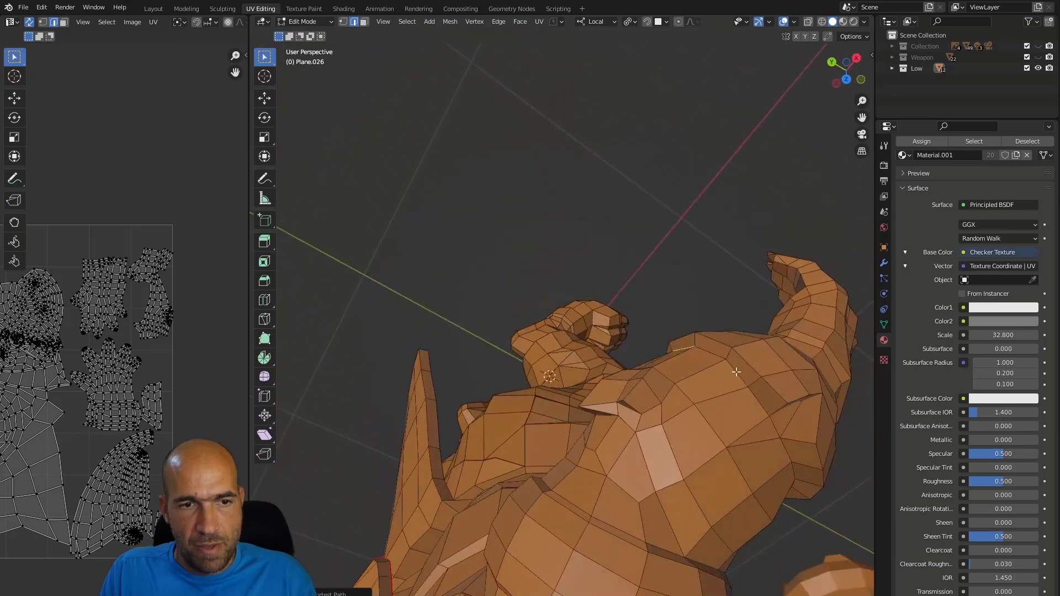
middle_click_drag(787, 434, 714, 409)
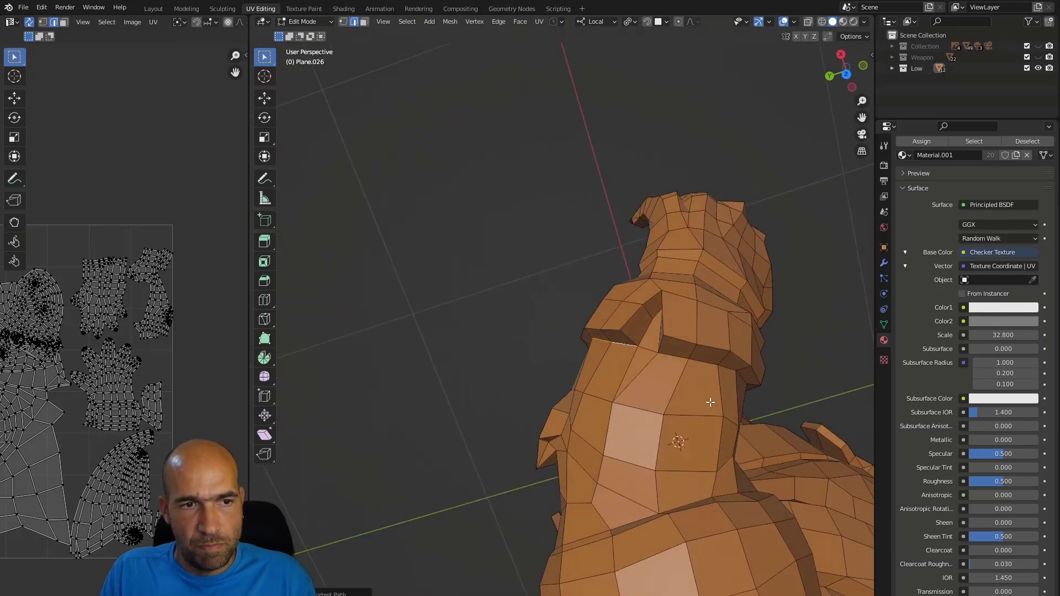
middle_click_drag(658, 324, 573, 409)
middle_click_drag(674, 340, 613, 360)
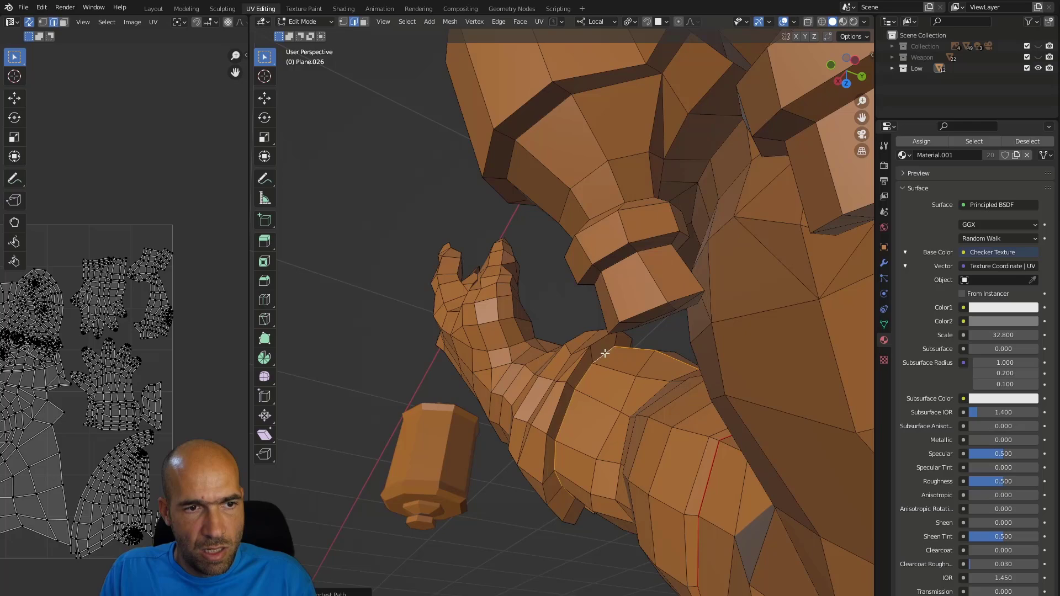
right_click(622, 356)
left_click(621, 357)
Mark a seam along the edge path from the left thumb's tip across the wrist to the forearm cuff
middle_click_drag(621, 357, 753, 256)
middle_click_drag(724, 234, 530, 265)
scroll(517, 315, "down", 3)
scroll(575, 309, "up", 3)
middle_click_drag(604, 342, 631, 278)
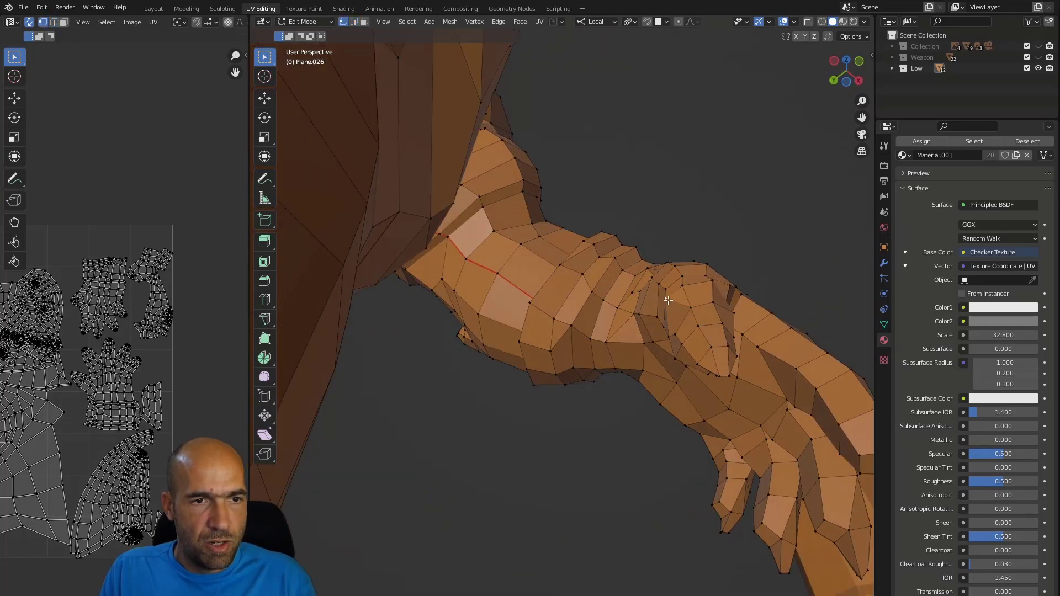
middle_click_drag(691, 327, 663, 281)
key("2")
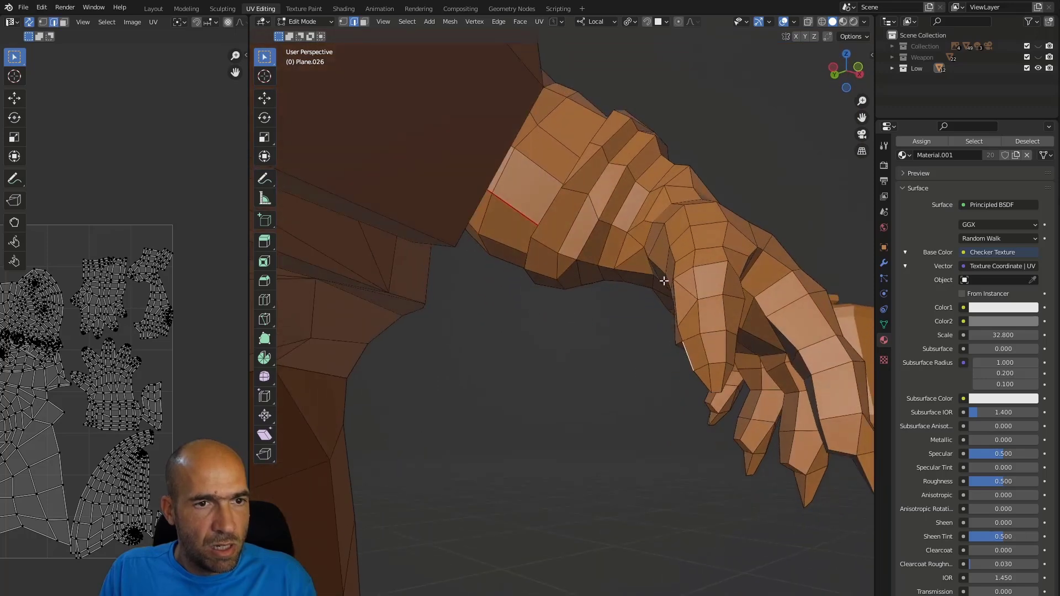
left_click(646, 222, "ctrl")
middle_click_drag(573, 193, 559, 165)
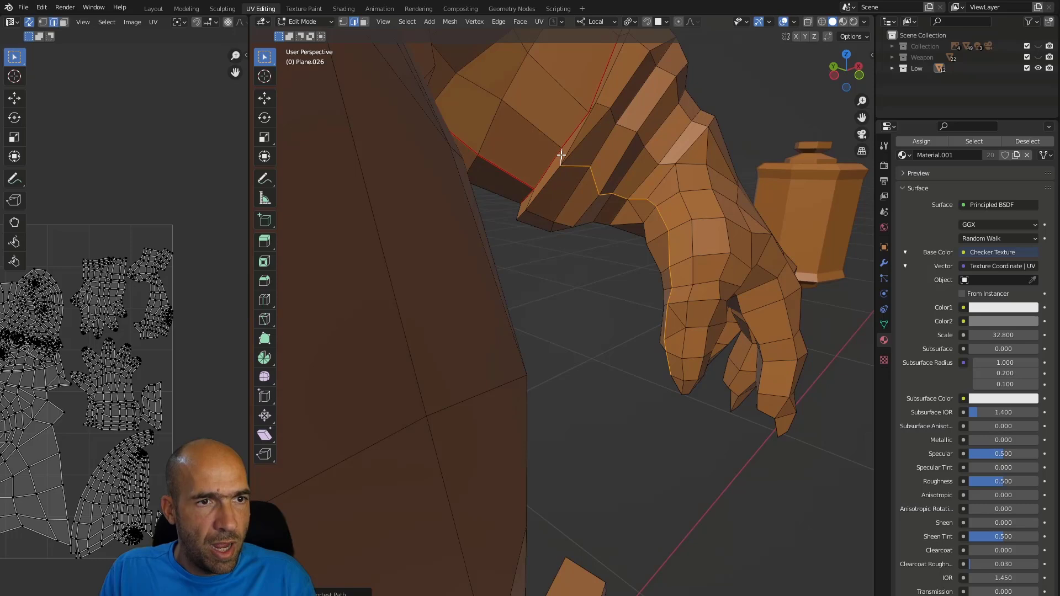
key("ctrl+e")
left_click(549, 225)
Select the edge path along the sides and tips of the left hand's fingers back to the wrist and mark it as a seam
middle_click_drag(752, 307, 701, 235)
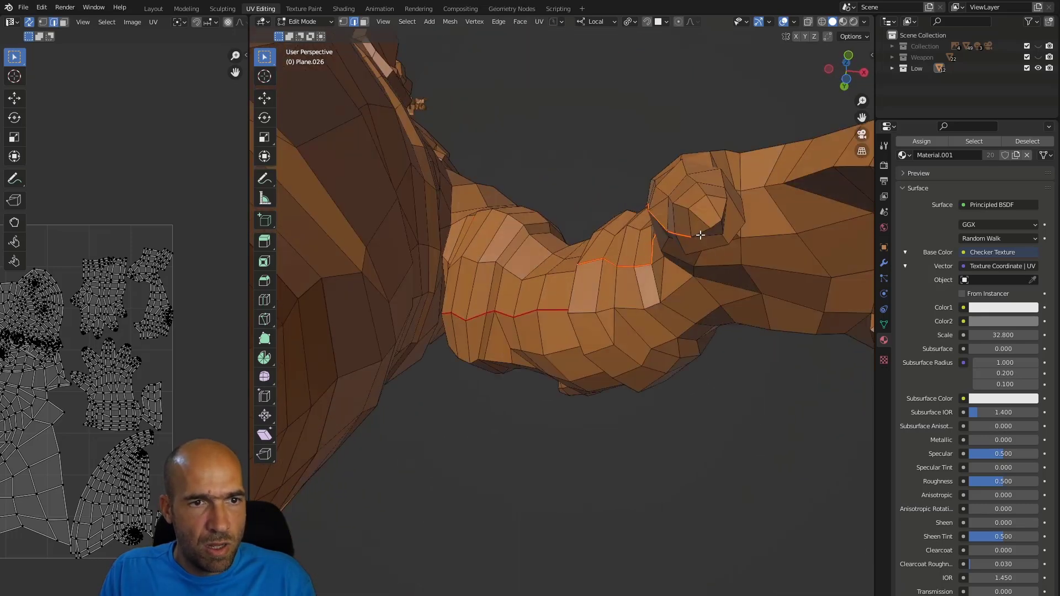
middle_click_drag(759, 211, 741, 231)
middle_click_drag(737, 68, 694, 391)
left_click(732, 403, "ctrl")
mouse_move(710, 311)
middle_mouse_down()
mouse_move(723, 324)
mouse_move(711, 312)
middle_mouse_up()
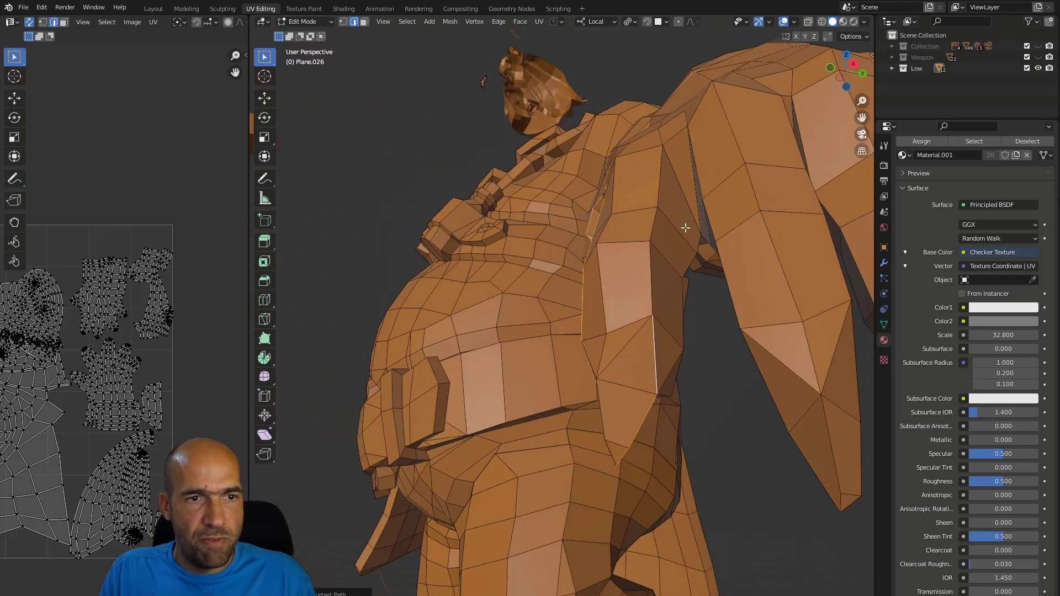
key("ctrl+z")
left_click(672, 367, "ctrl")
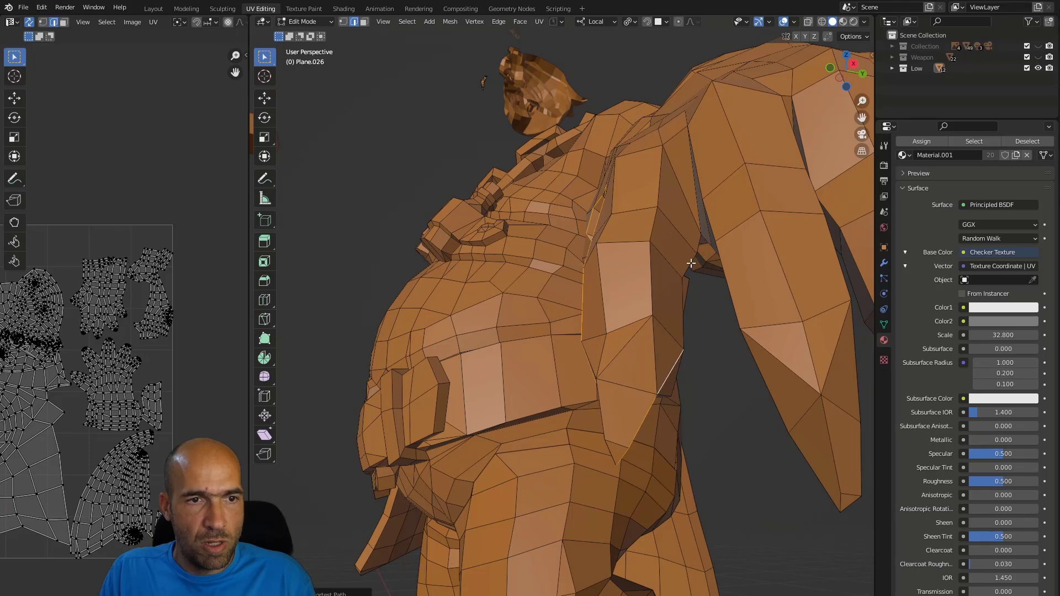
middle_click_drag(699, 243, 757, 289)
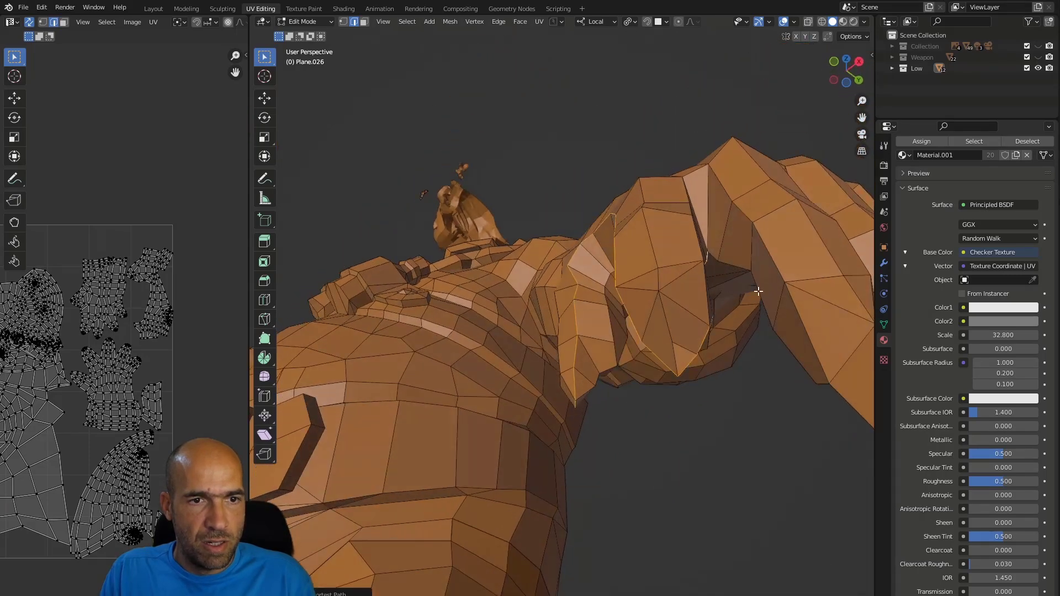
middle_click_drag(809, 333, 800, 307)
middle_click_drag(751, 337, 689, 289)
middle_click_drag(674, 222, 674, 186)
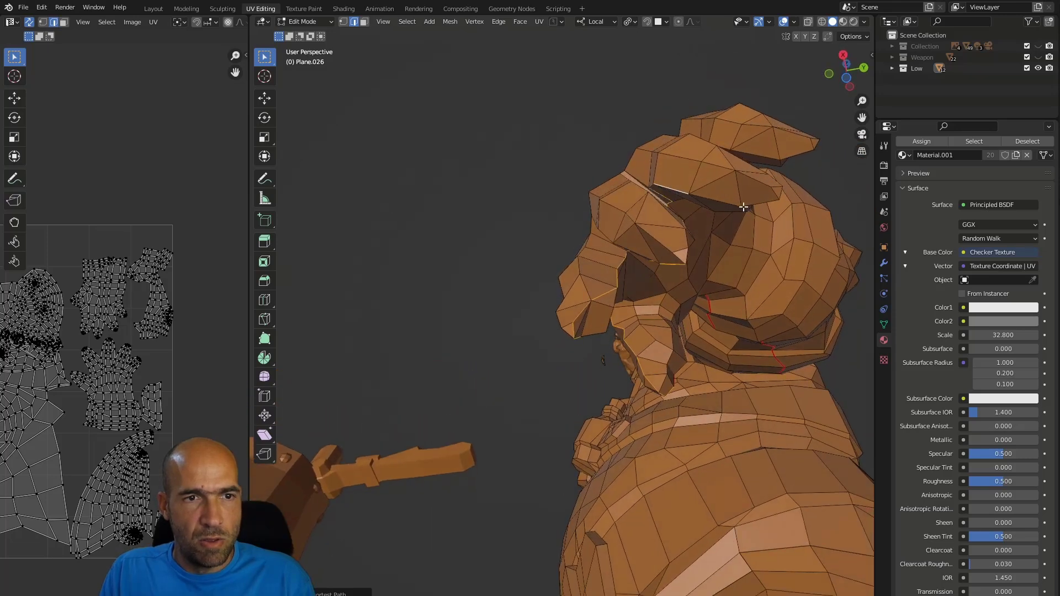
middle_click_drag(773, 193, 726, 218)
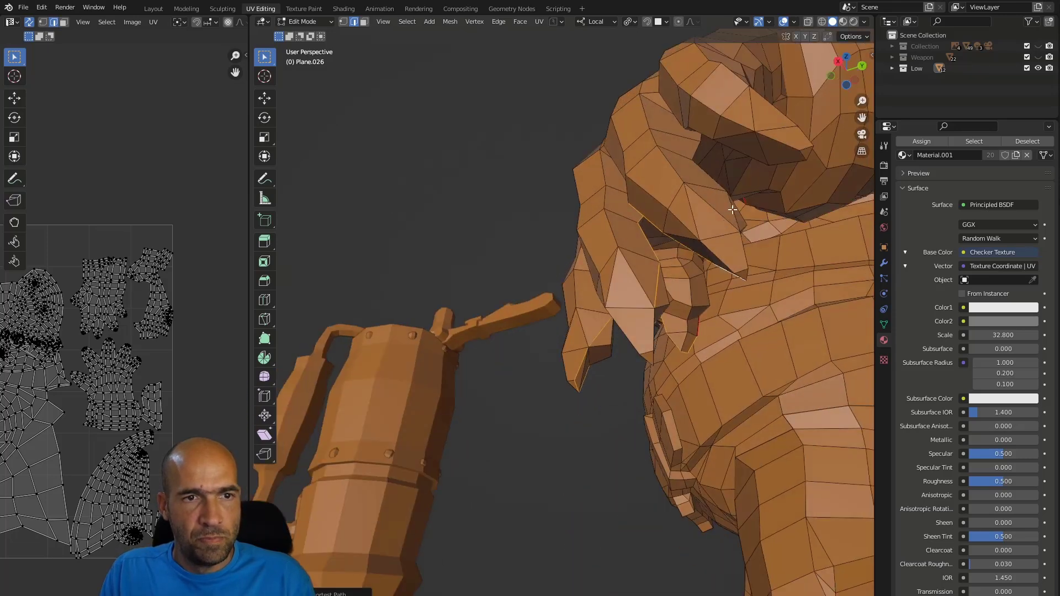
middle_click_drag(700, 143, 732, 108)
middle_click_drag(682, 66, 568, 402)
left_click(567, 400, "ctrl")
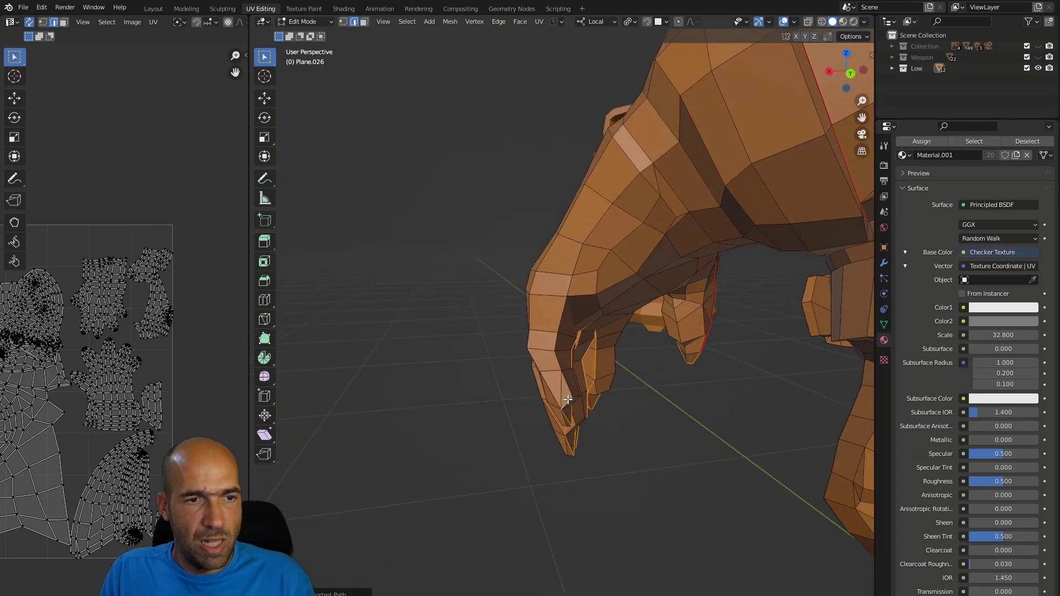
left_click(577, 296, "ctrl")
middle_click_drag(661, 270, 666, 261)
mouse_move(674, 198)
middle_mouse_down()
mouse_move(708, 198)
mouse_move(703, 211)
mouse_move(678, 203)
middle_mouse_up()
scroll(709, 202, "down", 1)
middle_click_drag(743, 156, 743, 269)
right_click(688, 245)
left_click(688, 245)
Select the linked geometry of the whole upper body and unwrap it with the new seams
scroll(743, 269, "down", 7)
middle_click_drag(500, 354, 574, 347)
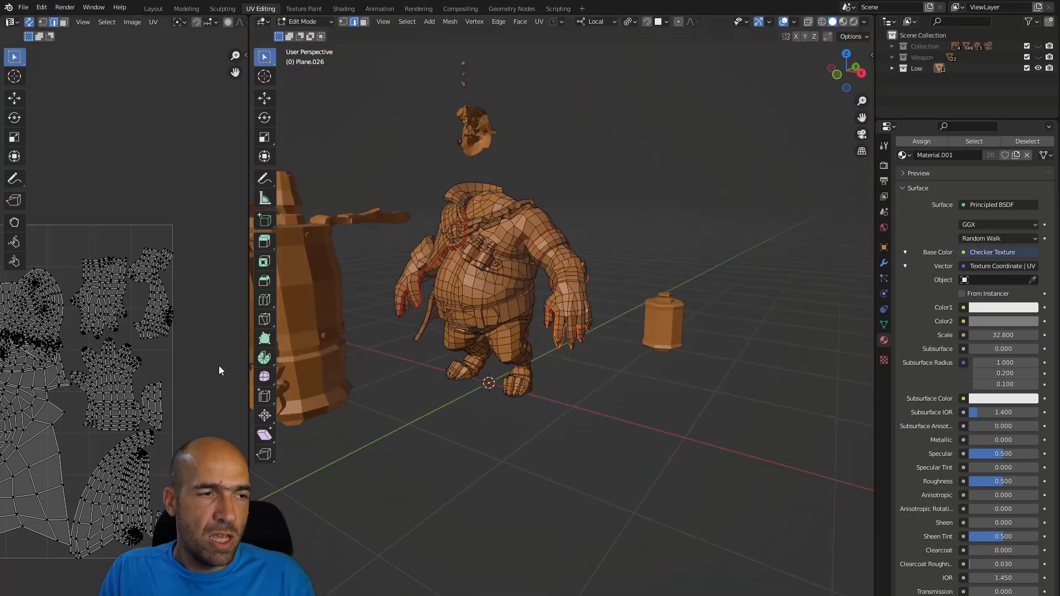
key("l")
right_click(574, 346)
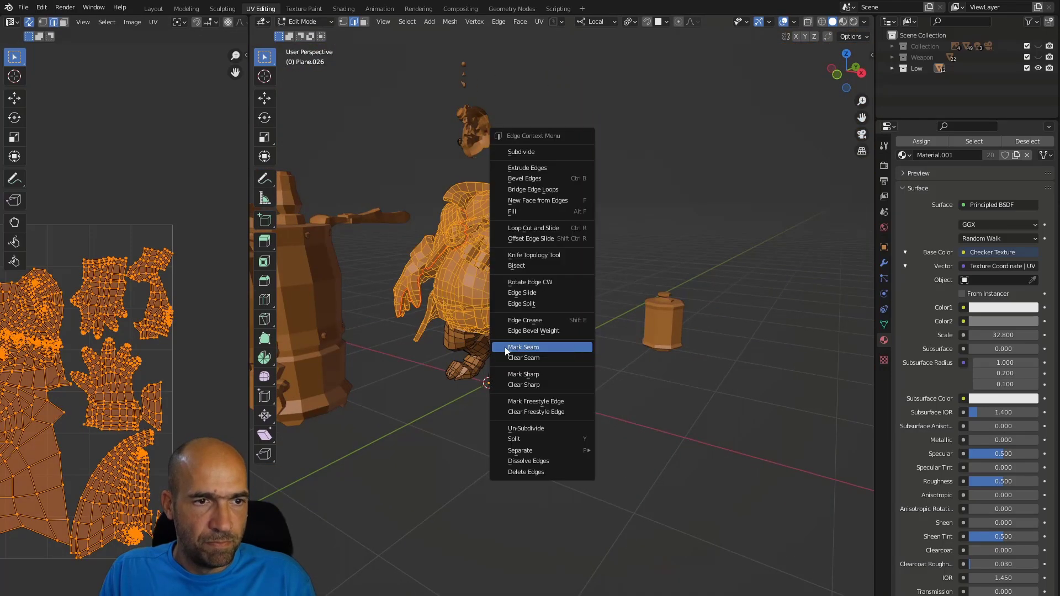
left_click(562, 347)
key("u")
left_click(538, 366)
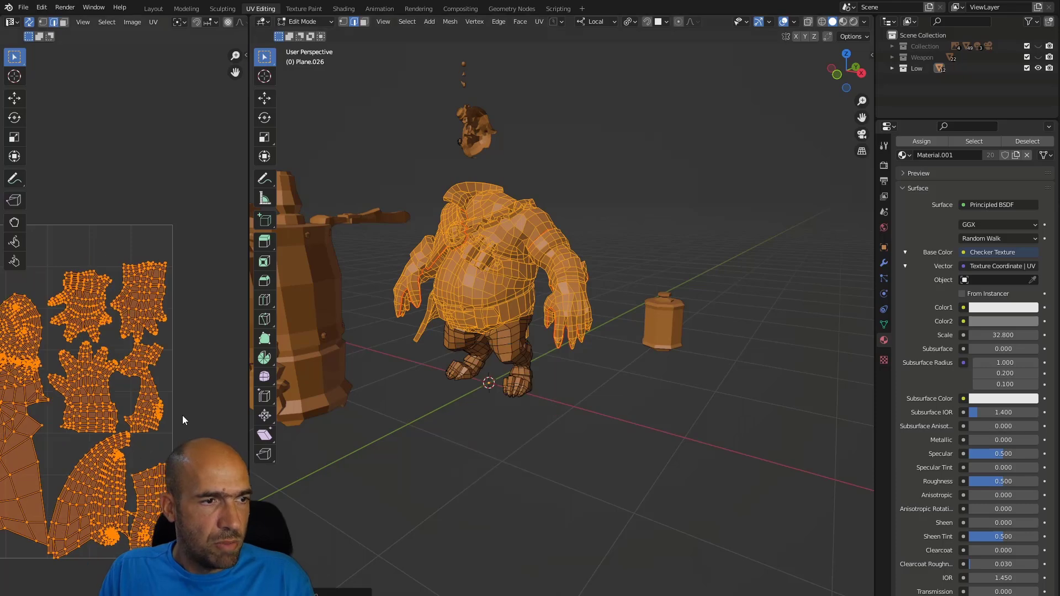
Examine the unwrapped hand, torso and sleeve islands in the UV layout for distortion and overlaps
scroll(132, 438, "down", 2)
scroll(187, 374, "up", 3)
scroll(166, 379, "up", 6)
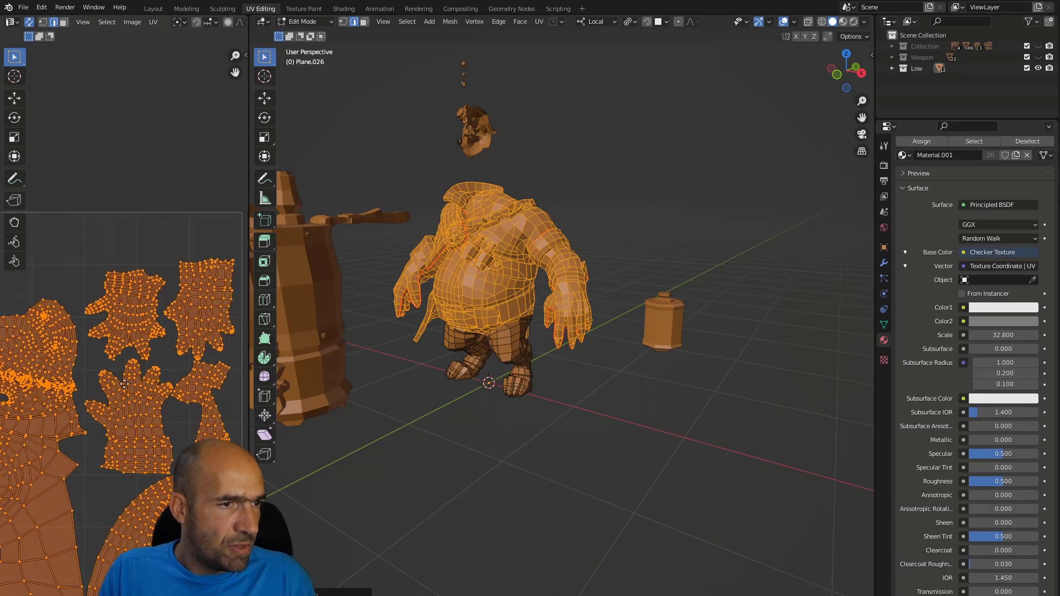
scroll(170, 436, "up", 3)
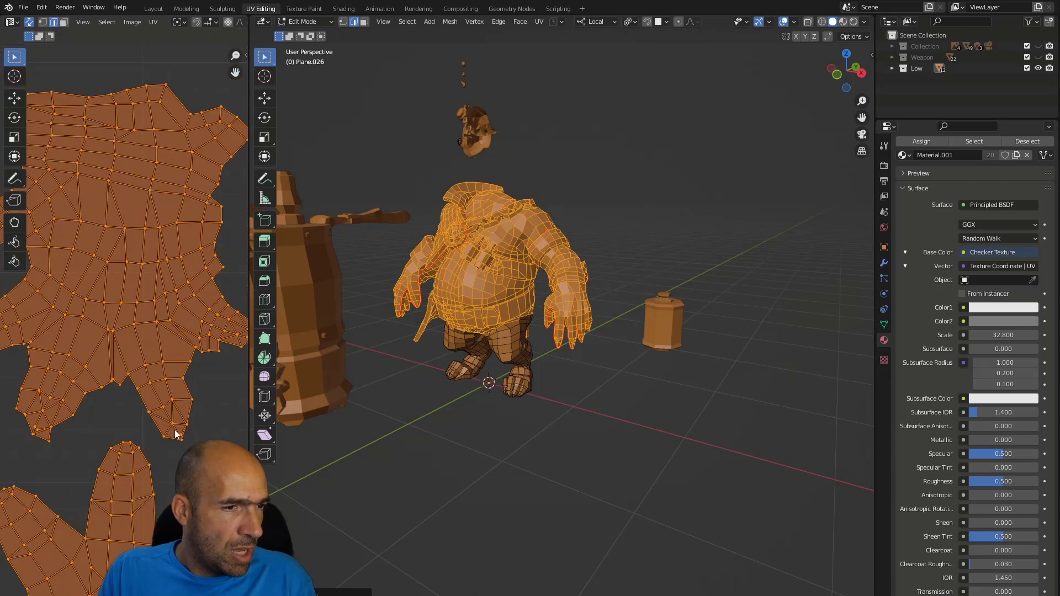
scroll(175, 430, "down", 4)
scroll(186, 266, "up", 5)
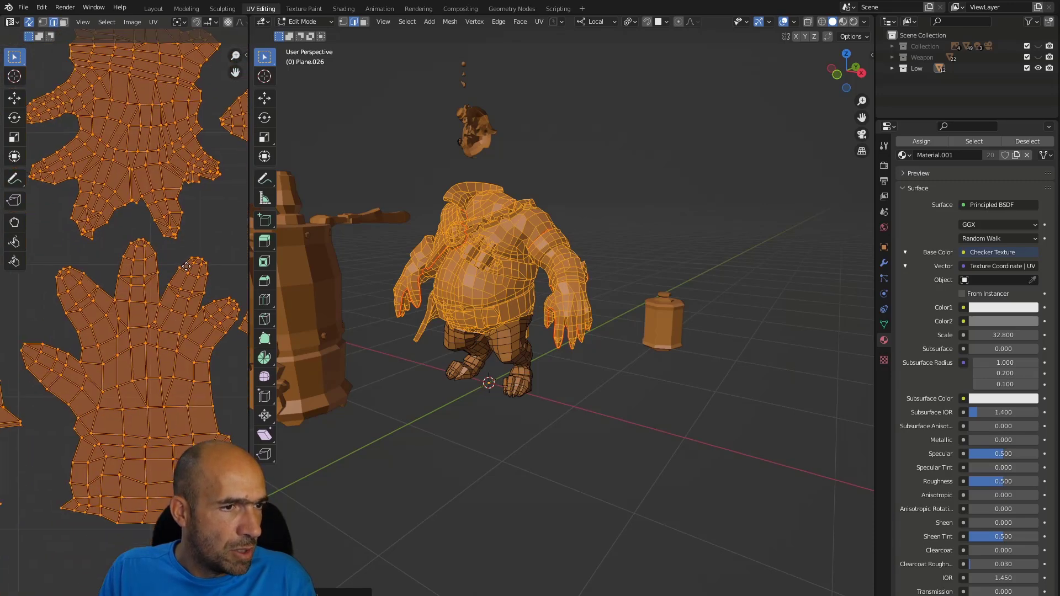
scroll(166, 309, "down", 4)
middle_click_drag(75, 524, 166, 415)
scroll(135, 405, "down", 4)
middle_click_drag(129, 349, 160, 370)
scroll(161, 370, "up", 1)
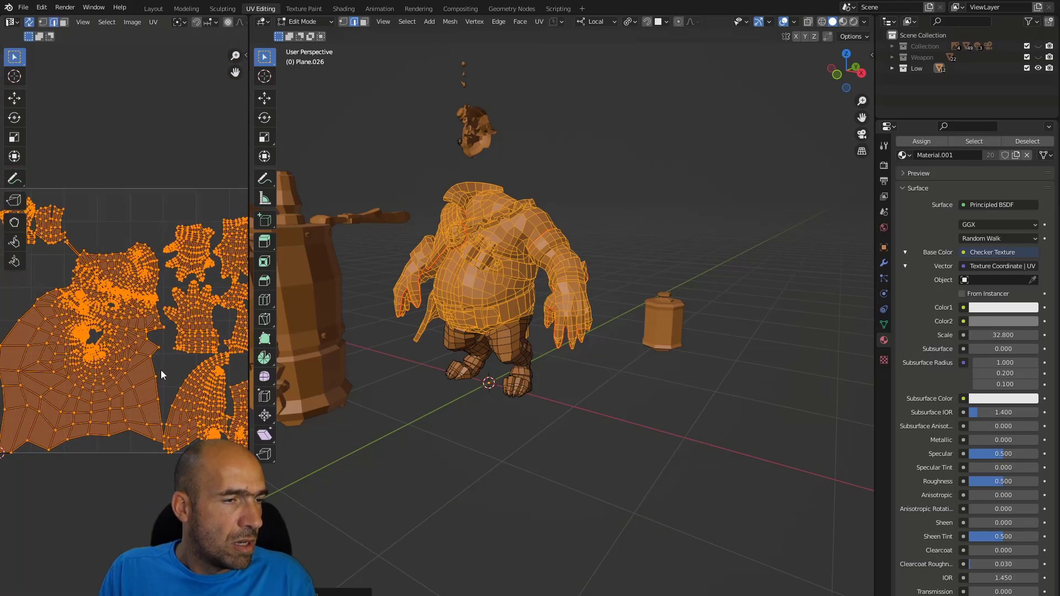
middle_click_drag(53, 262, 136, 307)
scroll(131, 266, "up", 5)
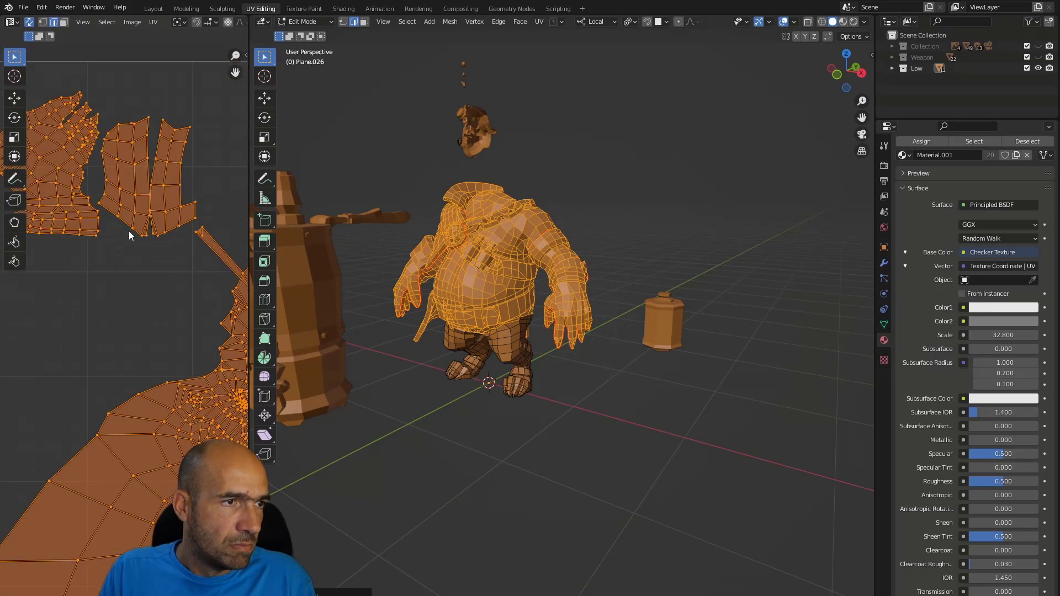
Pull apart the overlapping finger UVs of the upper-left hand island with the Grab tool, then return to box selection
middle_click_drag(126, 237, 207, 349)
scroll(138, 260, "up", 2)
scroll(215, 201, "up", 2)
middle_click_drag(221, 194, 158, 239)
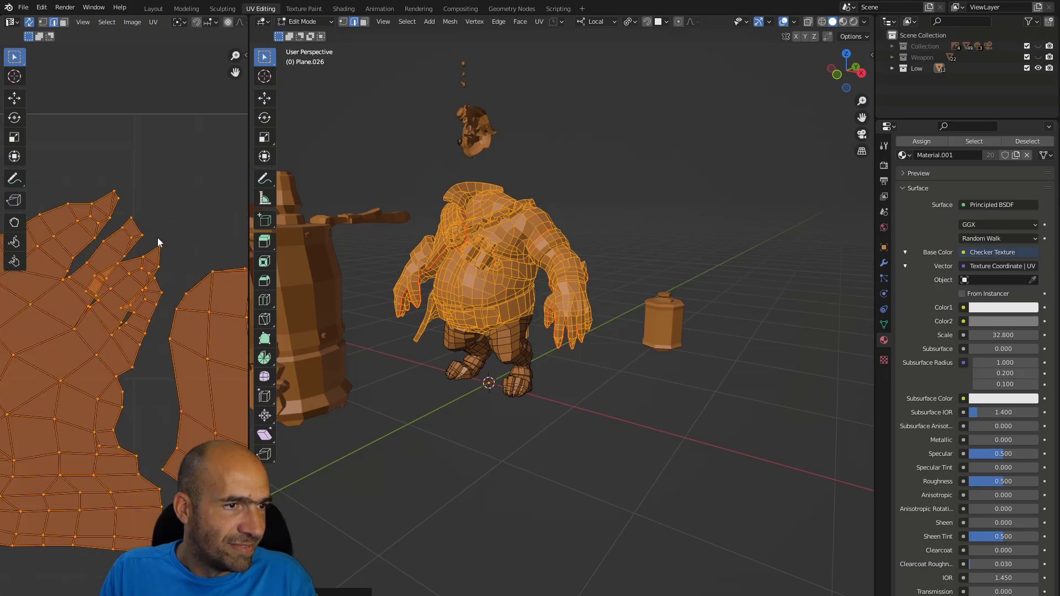
scroll(163, 276, "up", 2)
left_click(15, 222)
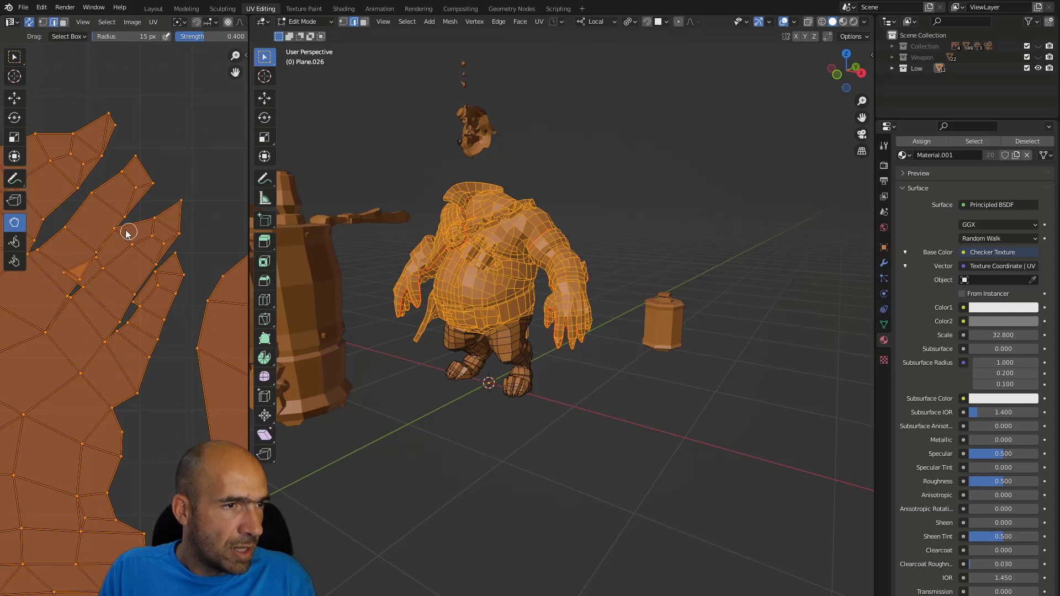
left_click_drag(61, 272, 136, 294)
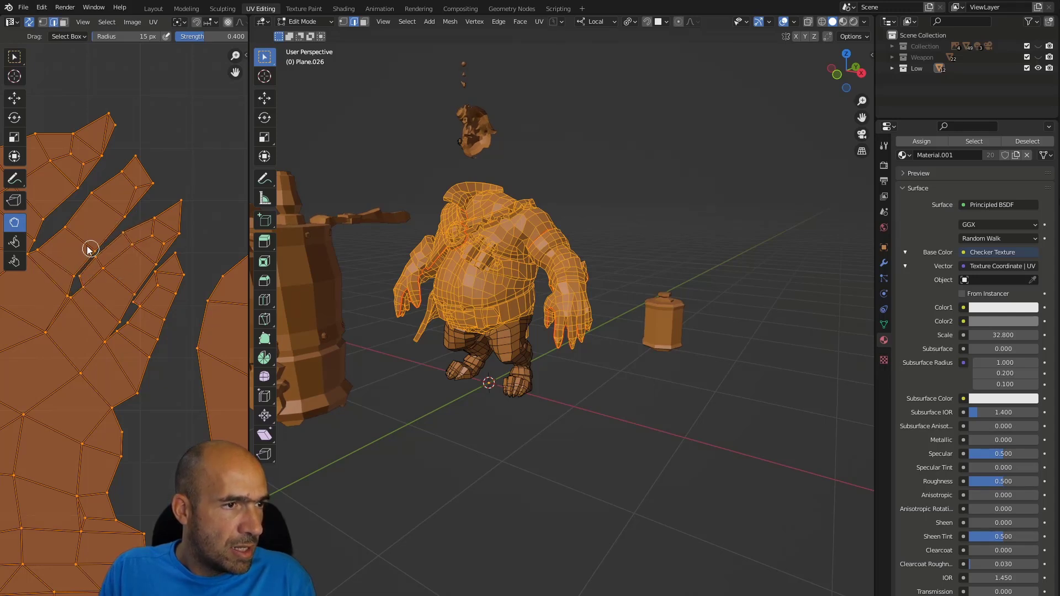
scroll(122, 221, "down", 5)
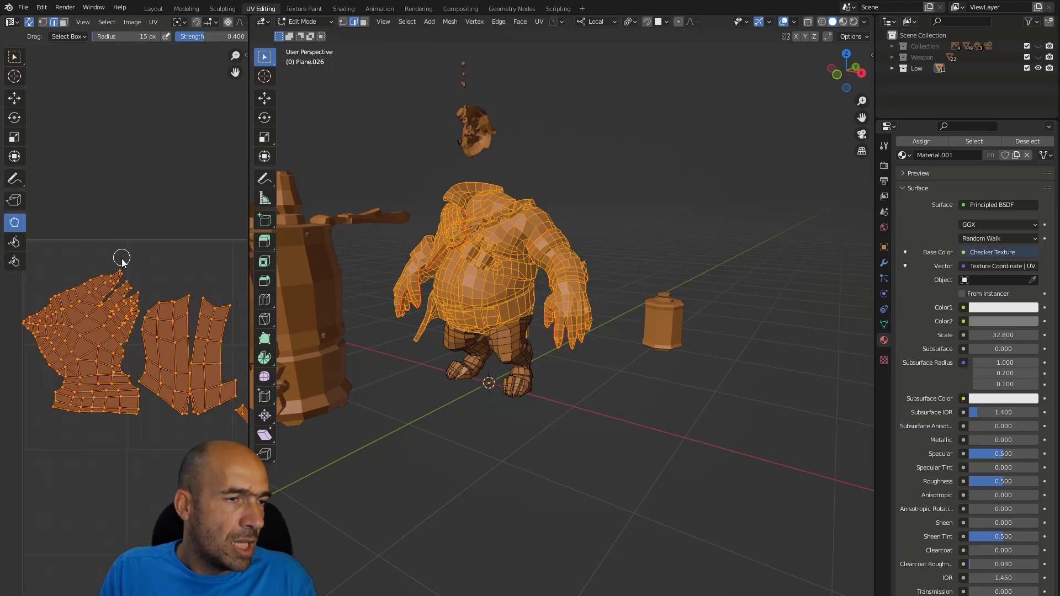
scroll(154, 309, "down", 2)
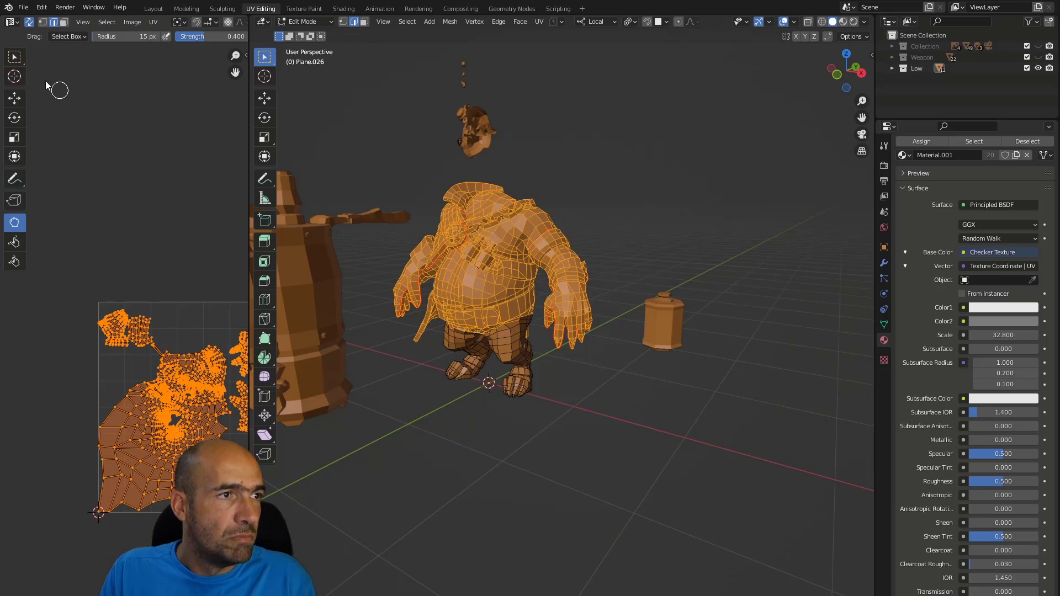
left_click(15, 59)
Select the edge path on the torso's collar, starting in the fold at its base and following its edge around
scroll(563, 365, "up", 3)
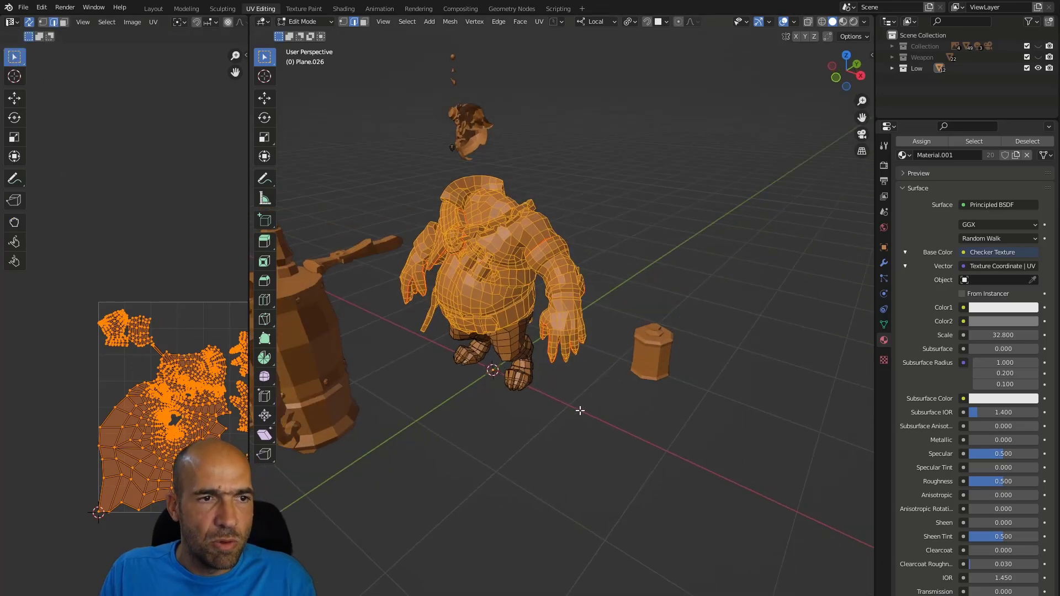
scroll(474, 279, "up", 6)
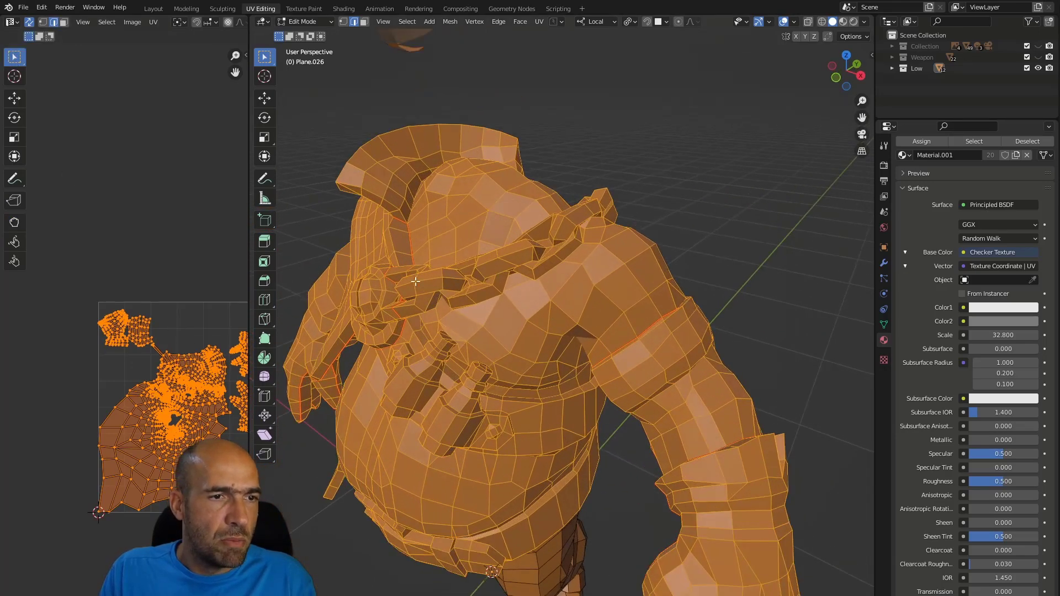
middle_click_drag(474, 279, 522, 287)
scroll(511, 344, "up", 2)
left_click(486, 403)
mouse_move(486, 404)
middle_mouse_down()
mouse_move(475, 420)
mouse_move(484, 425)
middle_mouse_up()
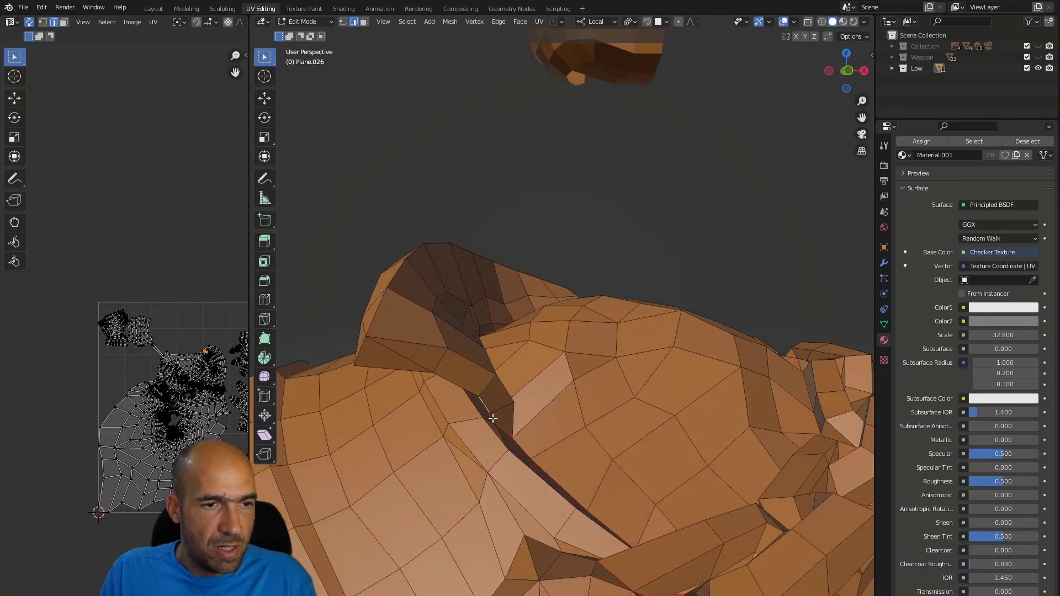
middle_click_drag(436, 372, 480, 368)
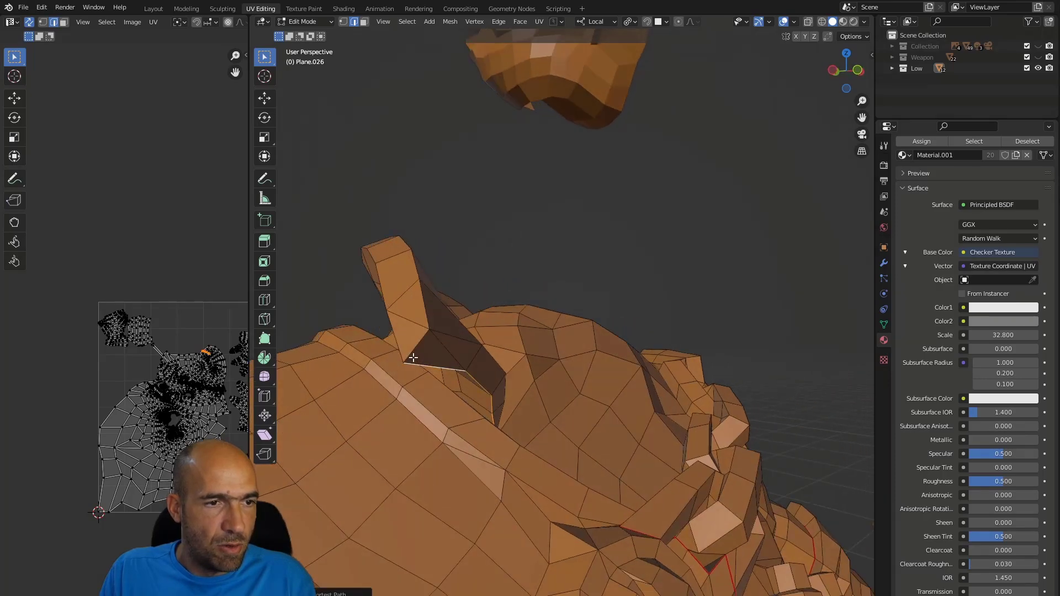
middle_click_drag(415, 346, 416, 332)
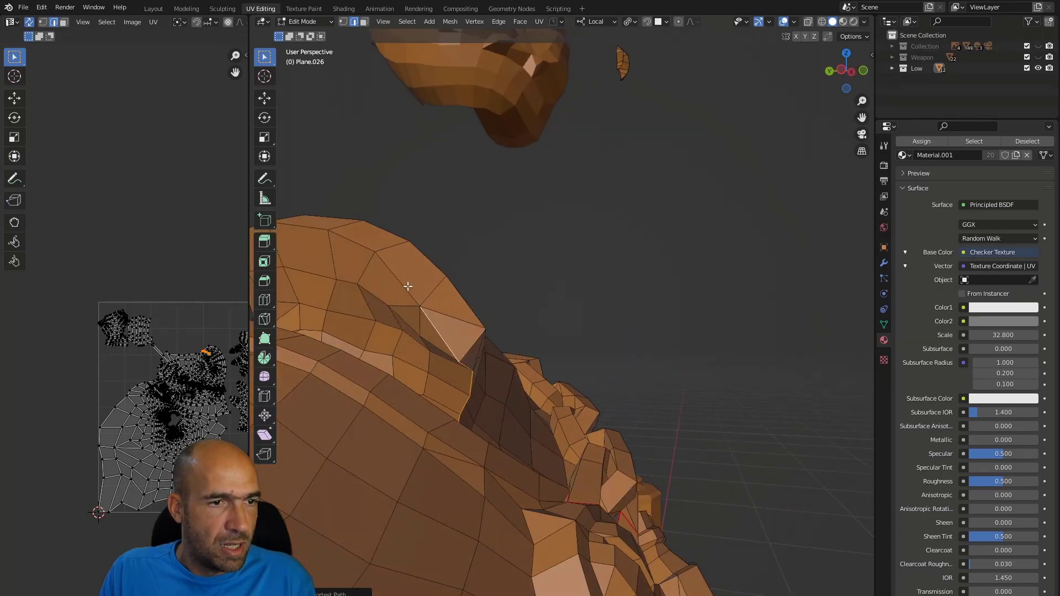
middle_click_drag(391, 266, 500, 296)
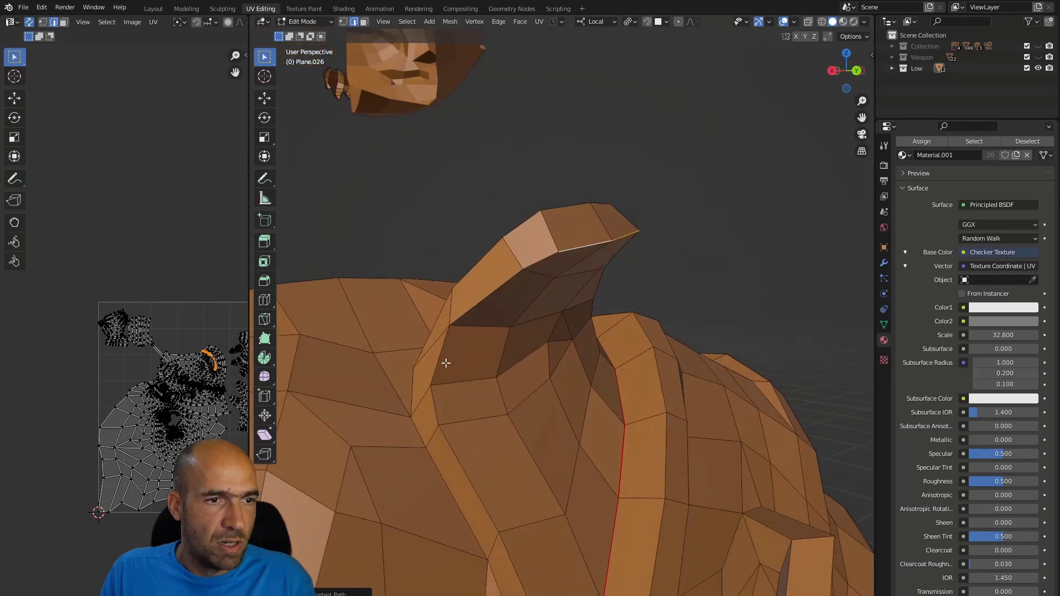
Extend the edge path down the collar to where it meets the chain and mark the collar edges as seams
scroll(440, 363, "down", 2)
middle_click_drag(547, 487, 534, 499)
middle_click_drag(530, 561, 511, 486)
scroll(545, 440, "down", 4)
scroll(574, 445, "up", 3)
middle_click_drag(573, 445, 618, 353)
scroll(639, 312, "up", 2)
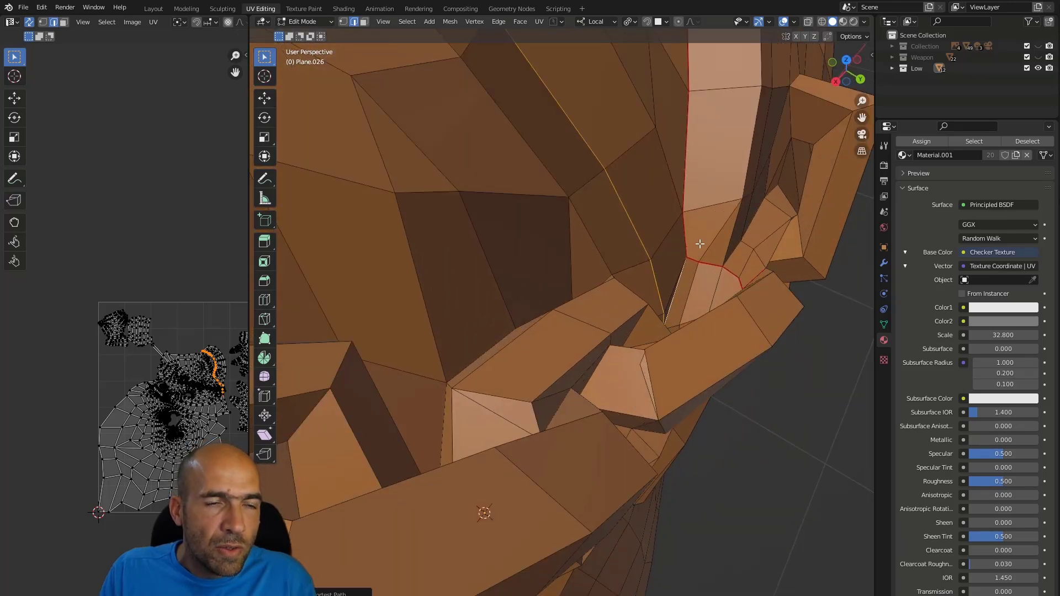
scroll(697, 244, "down", 6)
middle_click_drag(665, 249, 446, 205)
scroll(415, 215, "up", 3)
right_click(446, 204)
left_click(446, 204)
right_click(445, 205)
right_click(445, 205)
left_click(437, 234)
middle_click_drag(438, 234, 825, 311)
right_click(491, 283)
left_click(490, 283)
Select an edge path from the collar seam's base along the chain links across the back of the shoulder
middle_click_drag(490, 283, 640, 502)
scroll(540, 365, "up", 3)
scroll(560, 335, "up", 5)
middle_click_drag(639, 545, 621, 532)
left_click(570, 490, "ctrl")
mouse_move(569, 489)
middle_mouse_down()
mouse_move(549, 507)
mouse_move(582, 476)
middle_mouse_up()
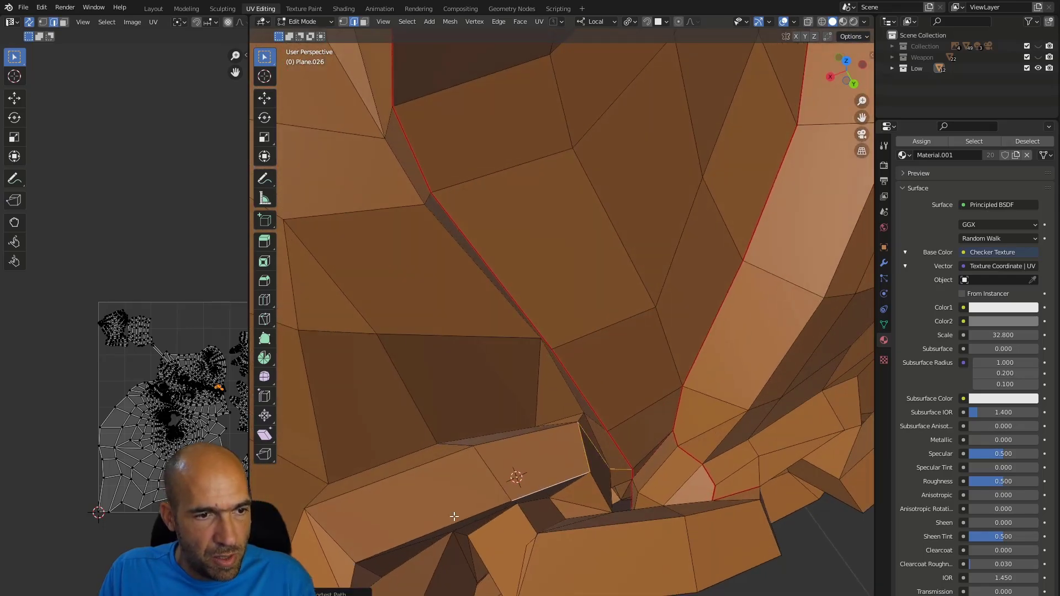
middle_click_drag(421, 542, 538, 478)
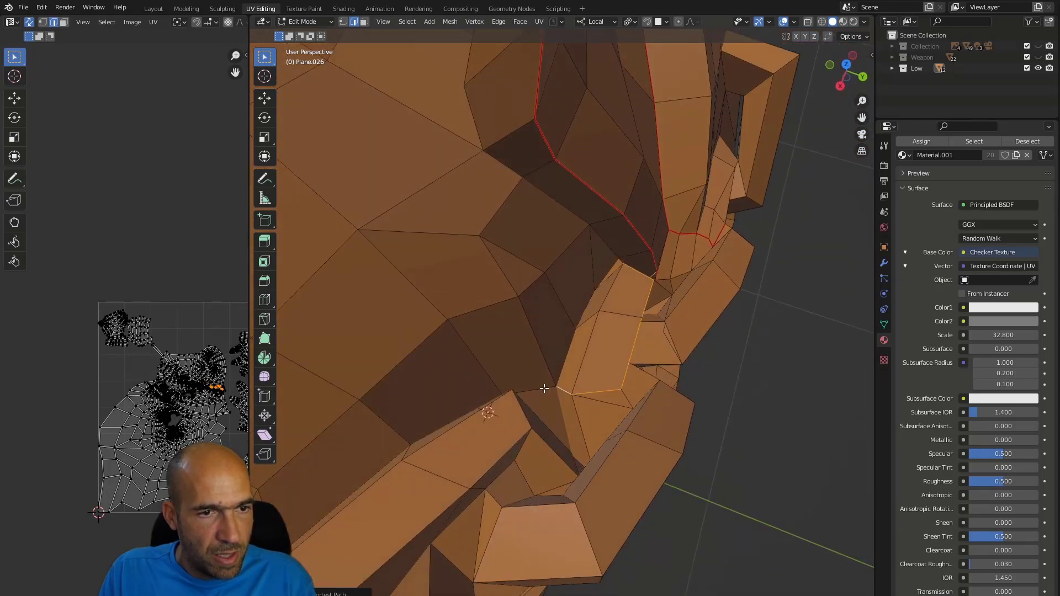
middle_click_drag(500, 397, 458, 475)
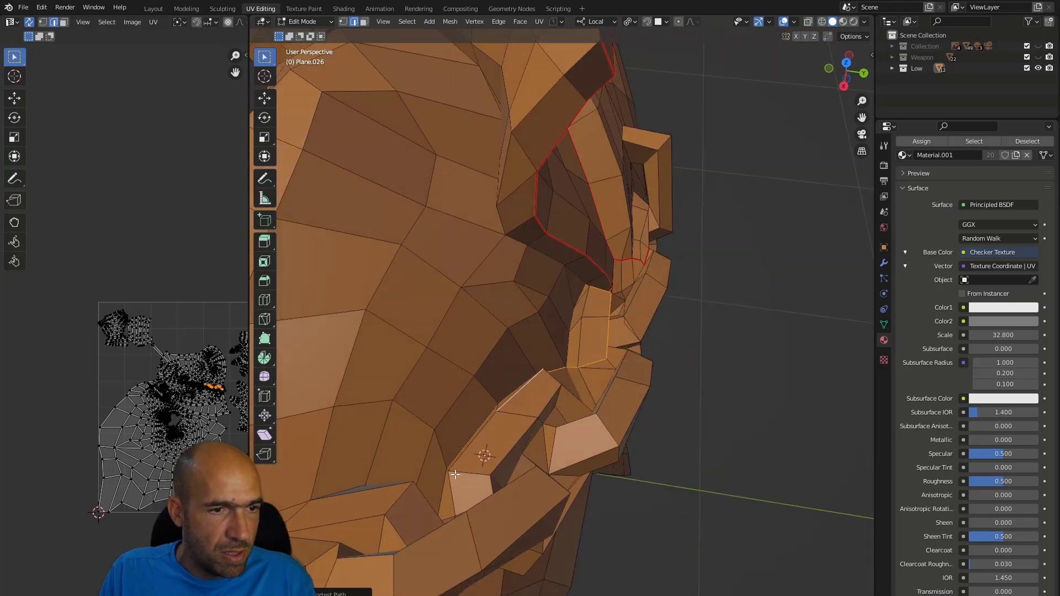
left_click(452, 493, "ctrl")
Continue the edge path beside the chain around the shoulder to the front collar seam and mark it as a seam
middle_click_drag(445, 518, 479, 491)
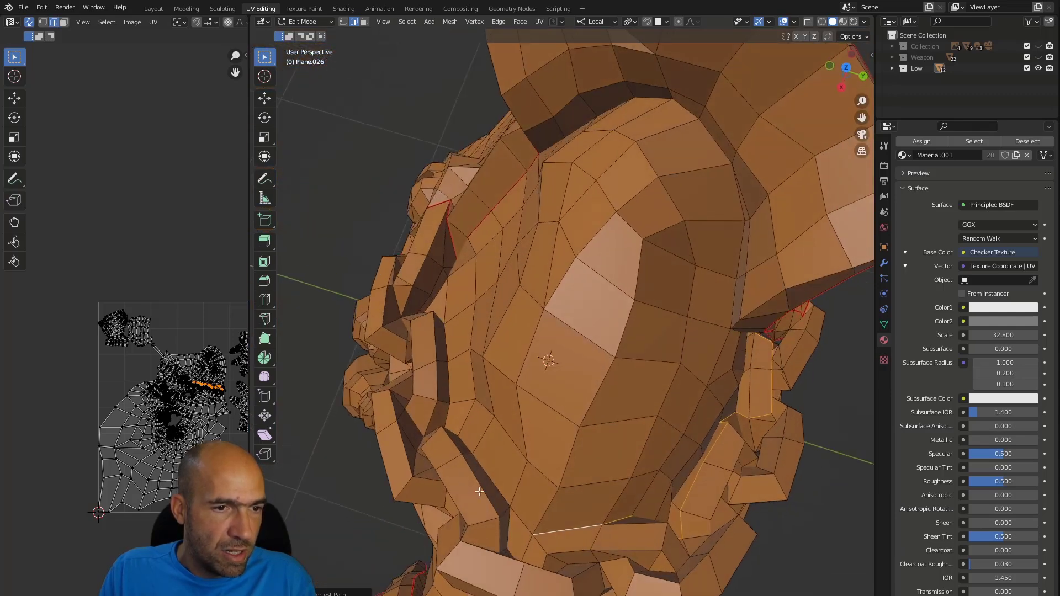
middle_click_drag(529, 553, 526, 554)
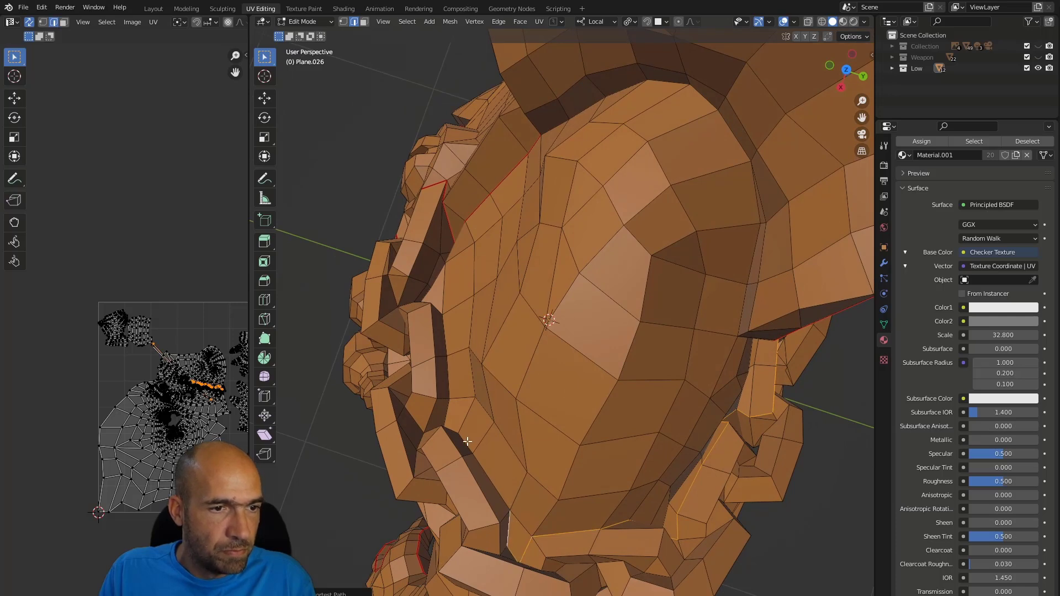
middle_click_drag(454, 411, 457, 436)
scroll(451, 384, "down", 2)
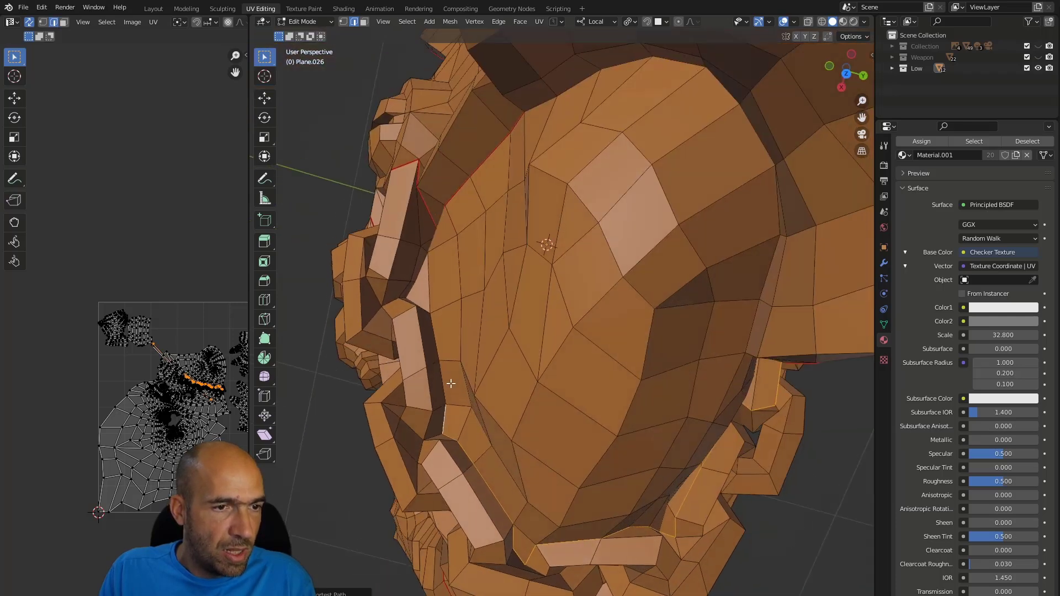
middle_click_drag(433, 287, 495, 277)
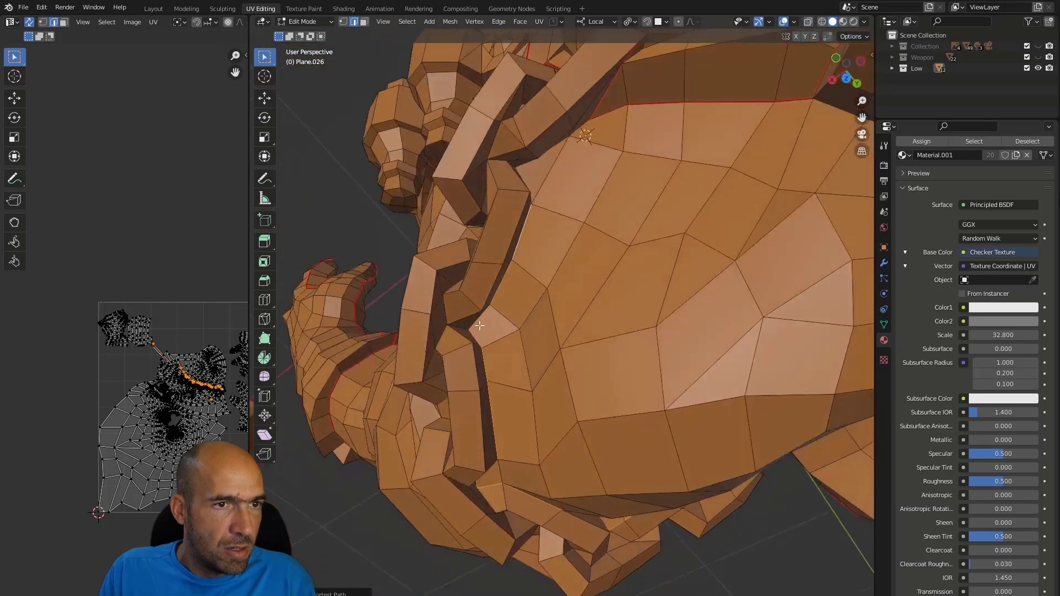
middle_click_drag(542, 197, 515, 232)
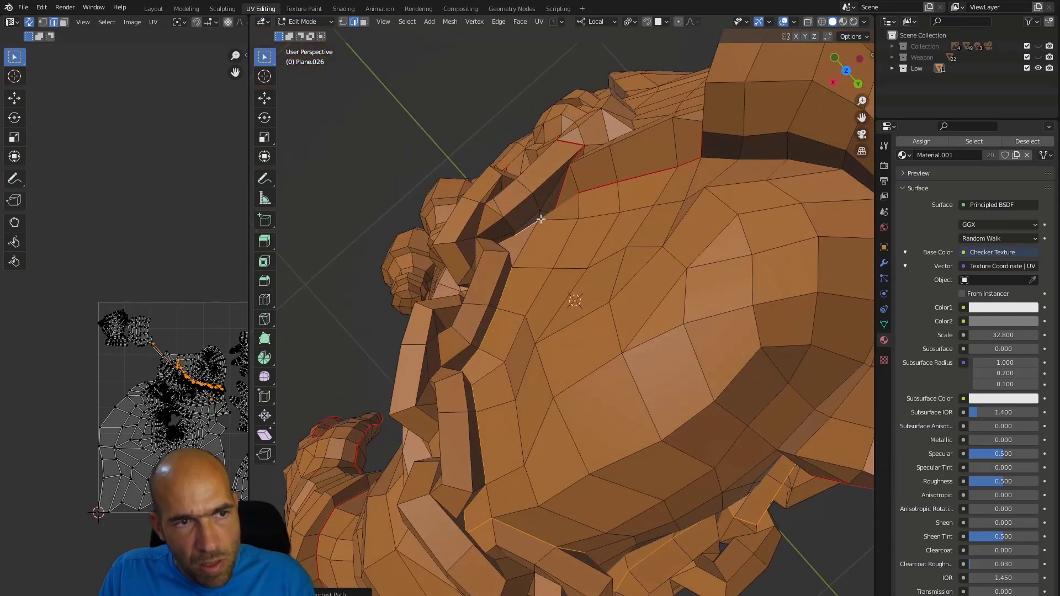
middle_click_drag(607, 195, 584, 306)
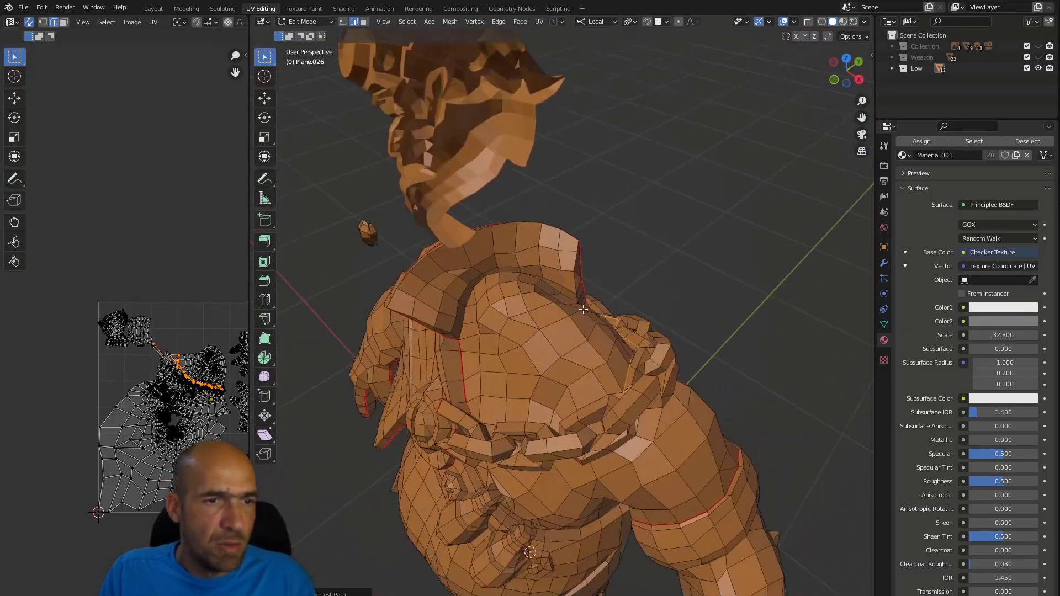
middle_click_drag(494, 256, 582, 260)
right_click(584, 263)
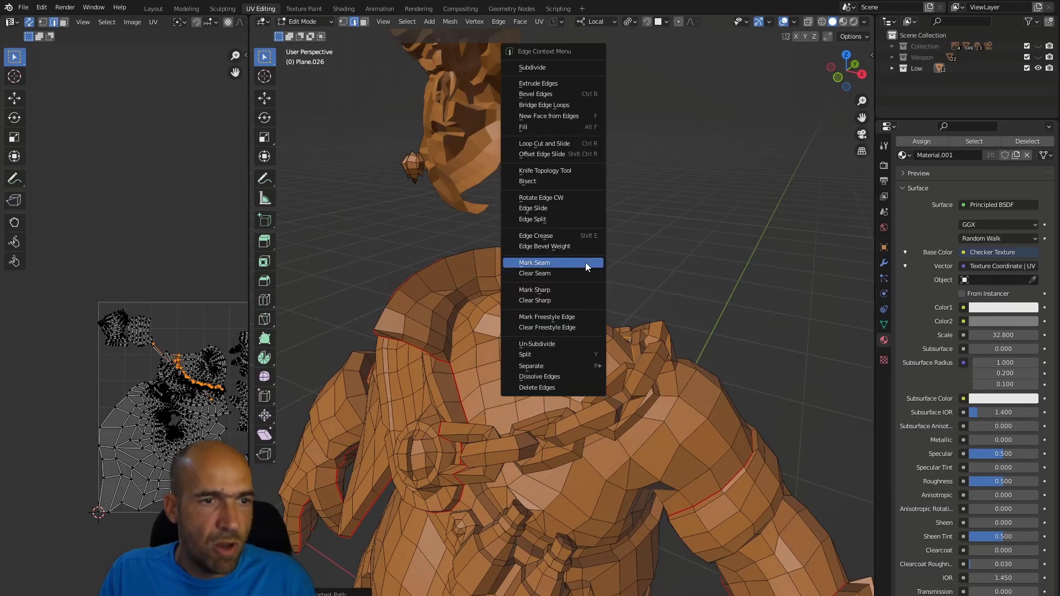
left_click(586, 266)
Unwrap all of the body geometry with the new seams and locate the upper chest patch in the UV layout
key("a")
key("u")
left_click(551, 346)
middle_click_drag(209, 429, 115, 382)
left_click(537, 348)
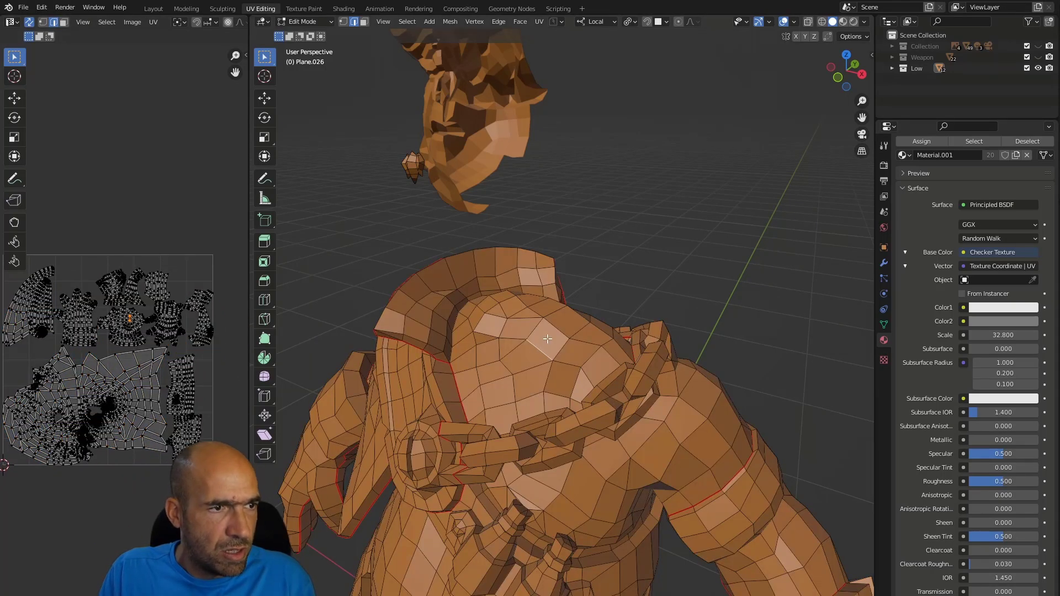
scroll(123, 333, "up", 8)
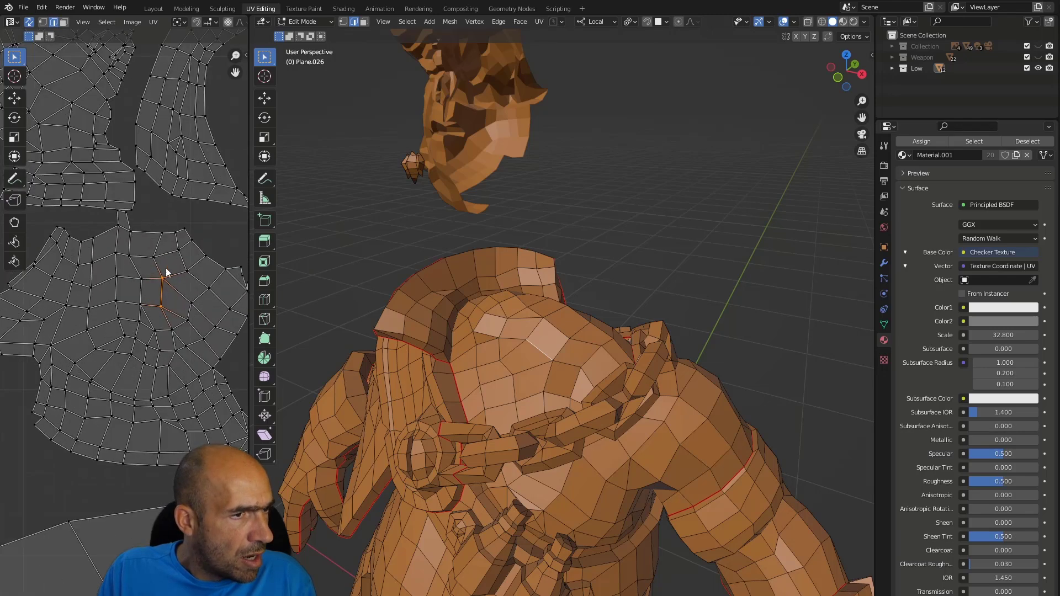
scroll(175, 370, "down", 2)
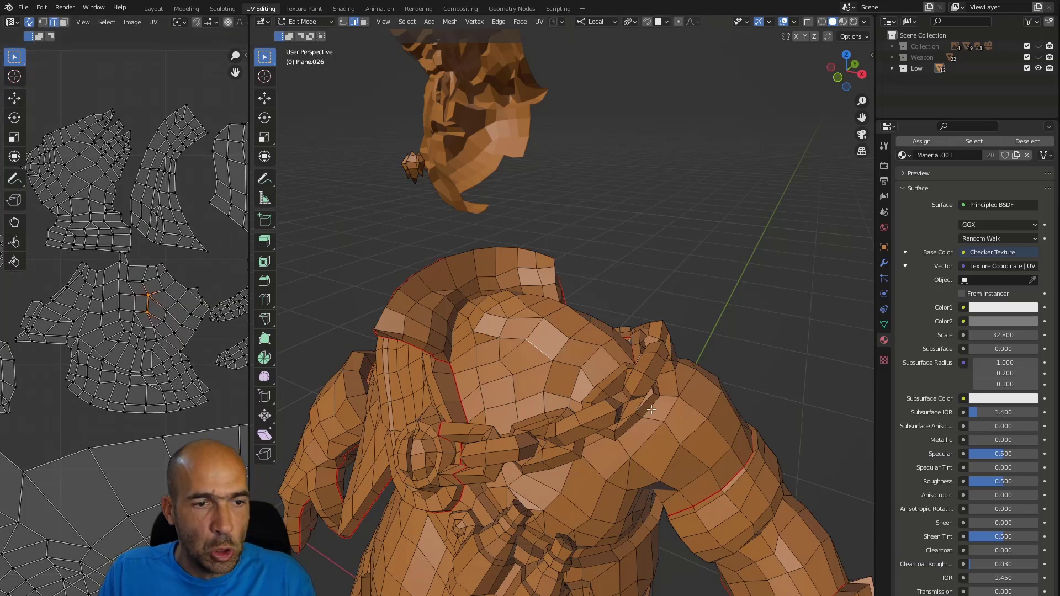
Select the edge path all around the waist, along the belt's upper edge, and mark it as a seam
middle_click_drag(650, 409, 641, 399)
scroll(91, 534, "down", 4)
middle_click_drag(590, 462, 638, 391)
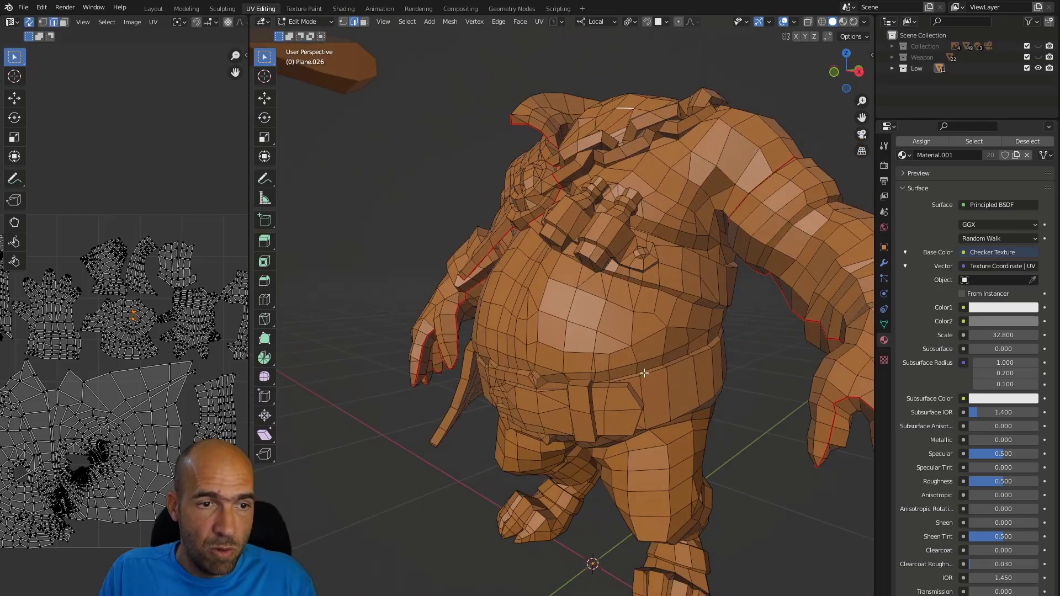
middle_click_drag(689, 358, 738, 408)
left_click(746, 329, "ctrl")
left_click(698, 407, "ctrl")
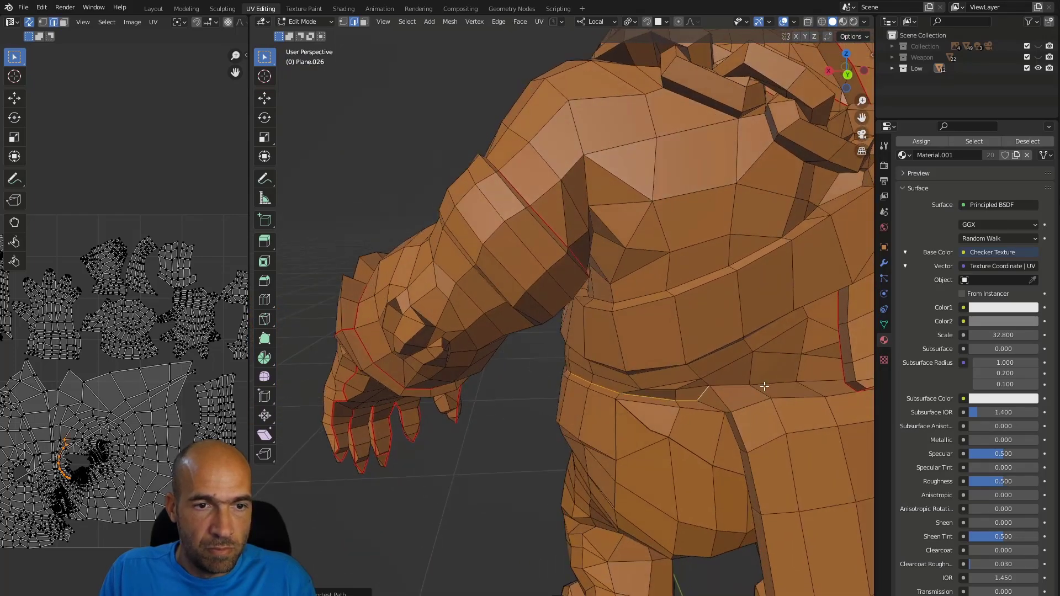
middle_click_drag(817, 381, 648, 413)
middle_click_drag(762, 394, 652, 423)
middle_click_drag(546, 449, 511, 451)
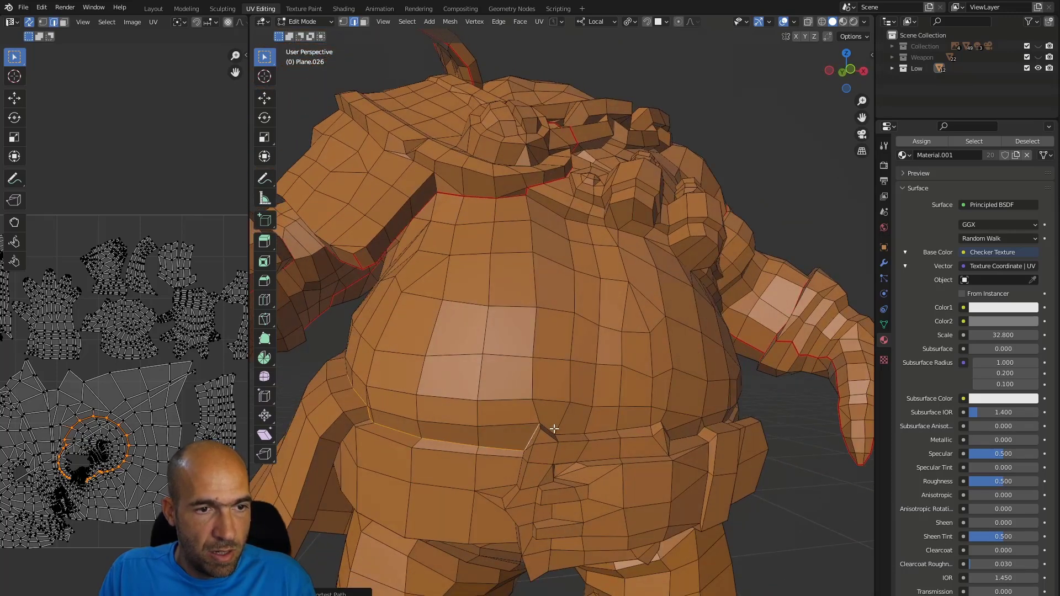
middle_click_drag(632, 430, 562, 453)
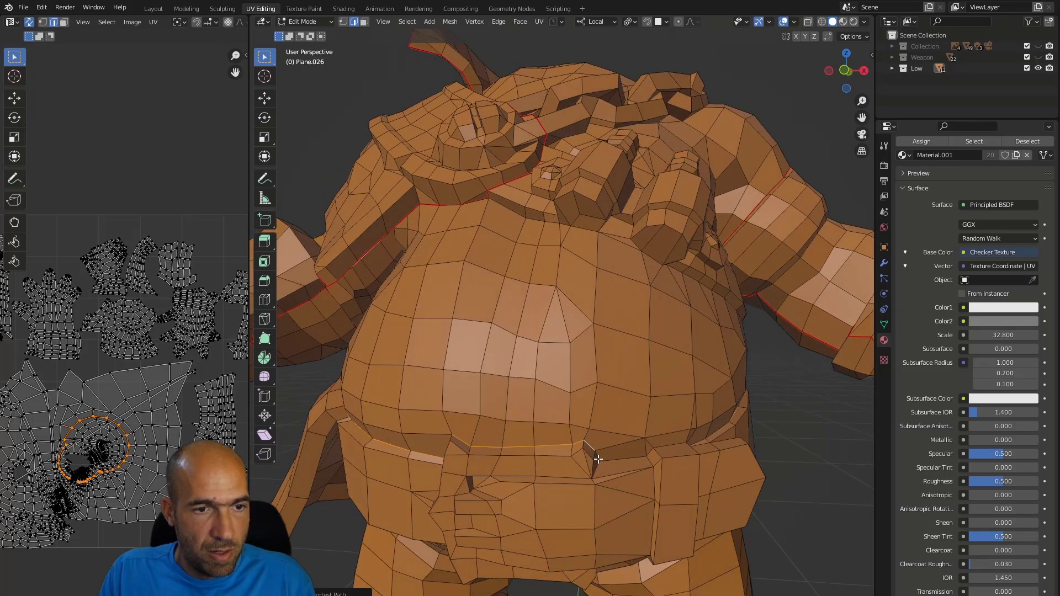
middle_click_drag(661, 447, 701, 479)
scroll(637, 473, "down", 3)
right_click(700, 479)
left_click(699, 480)
Mark a connecting edge path on the torso above the waist seam as an additional seam
scroll(667, 450, "up", 5)
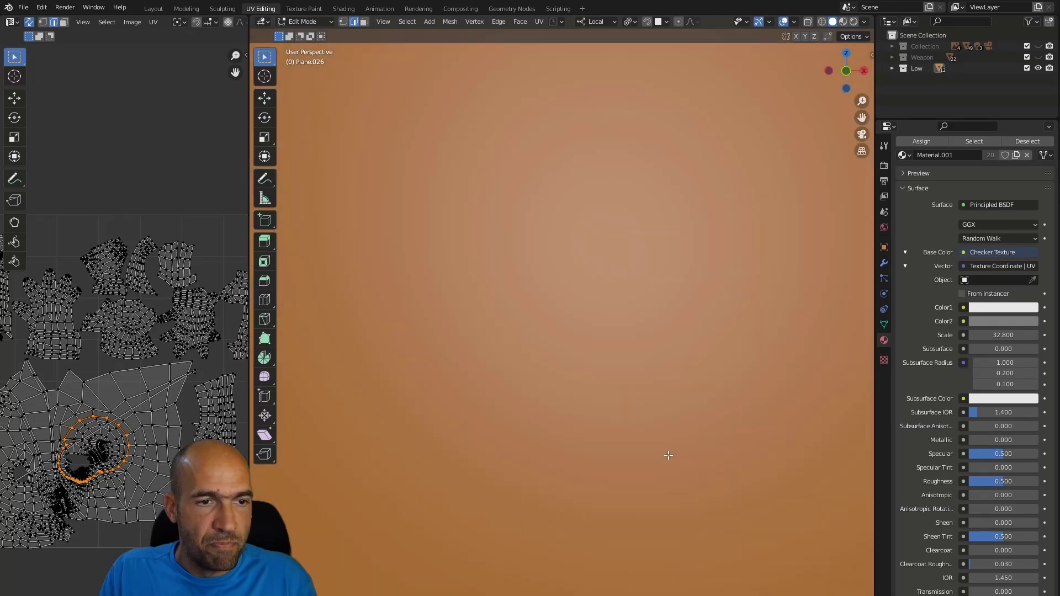
scroll(648, 460, "down", 3)
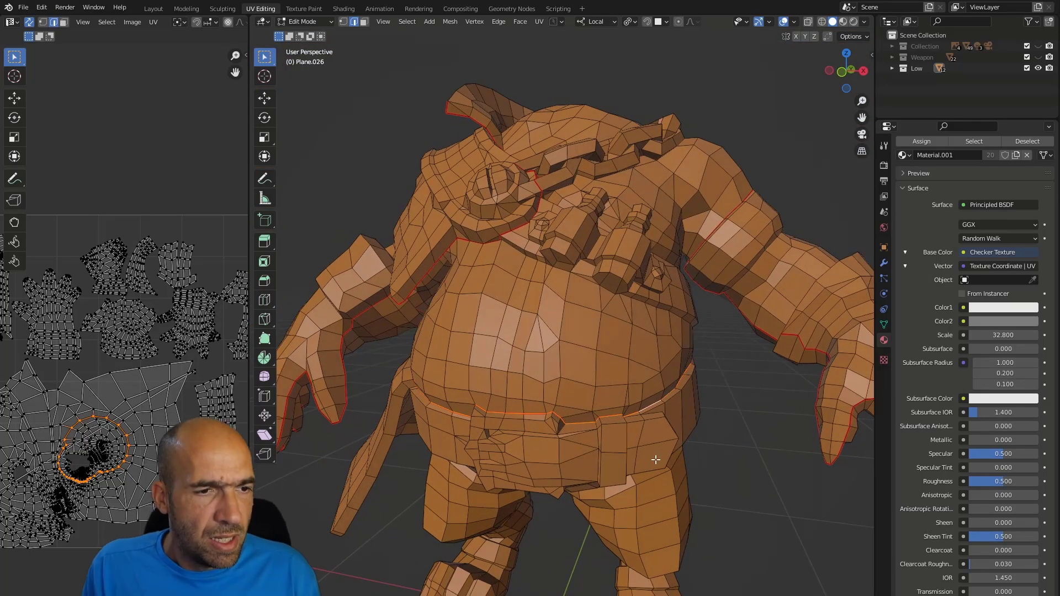
middle_click_drag(626, 382, 561, 269)
middle_click_drag(668, 365, 496, 353)
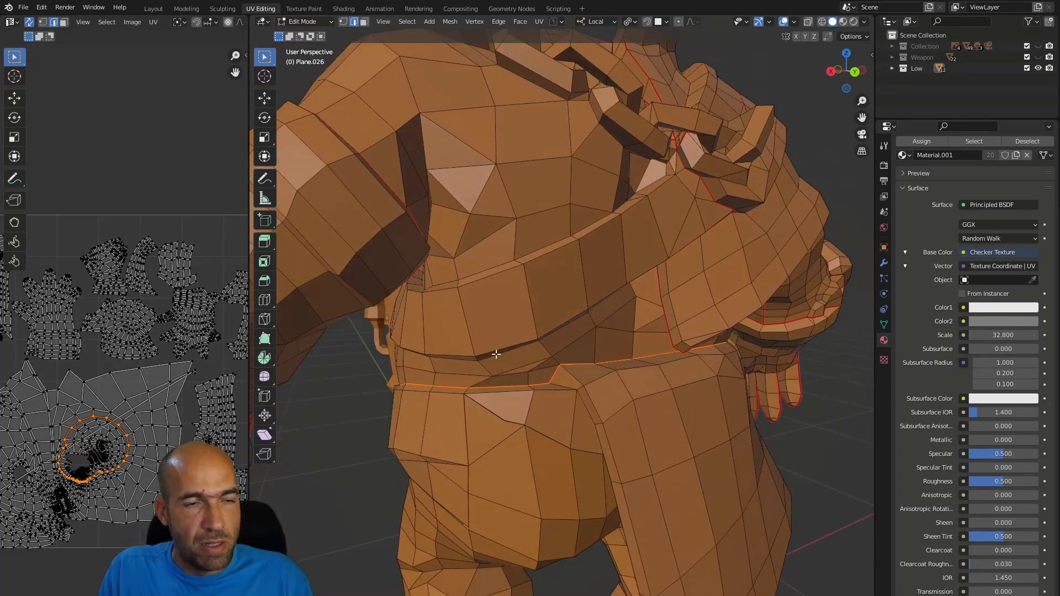
middle_click_drag(619, 268, 585, 321)
scroll(628, 270, "down", 2)
right_click(533, 345)
left_click(534, 347)
scroll(732, 397, "down", 8)
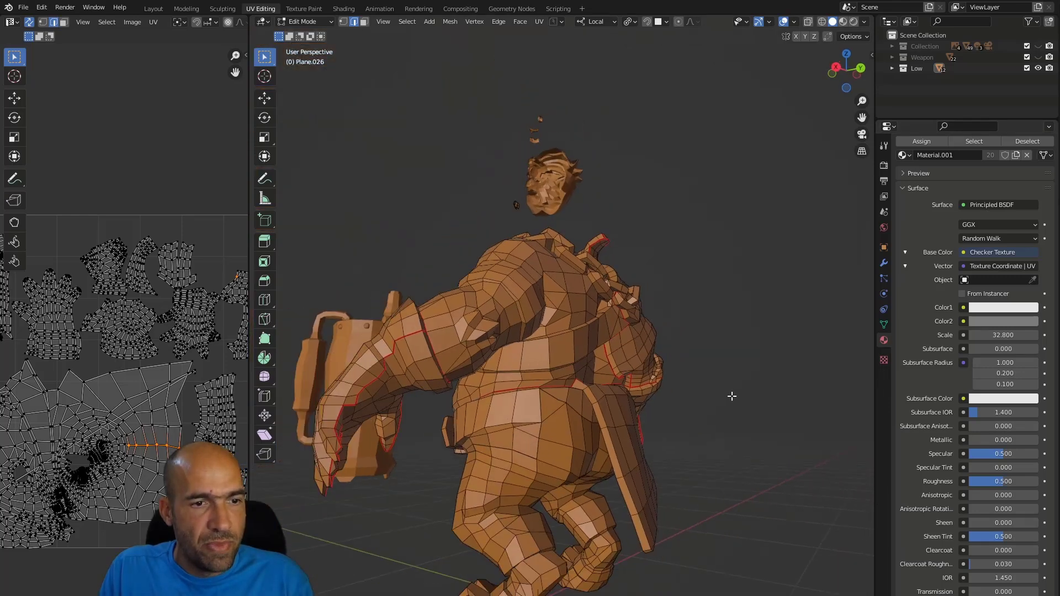
Select the edge path up the torso's side from the waist seam to beneath the arm and mark it as a seam
middle_click_drag(611, 403, 575, 321)
scroll(530, 260, "up", 4)
middle_click_drag(508, 237, 727, 279)
scroll(598, 234, "up", 4)
middle_click_drag(599, 234, 579, 159)
middle_click_drag(579, 111, 484, 100, "shift")
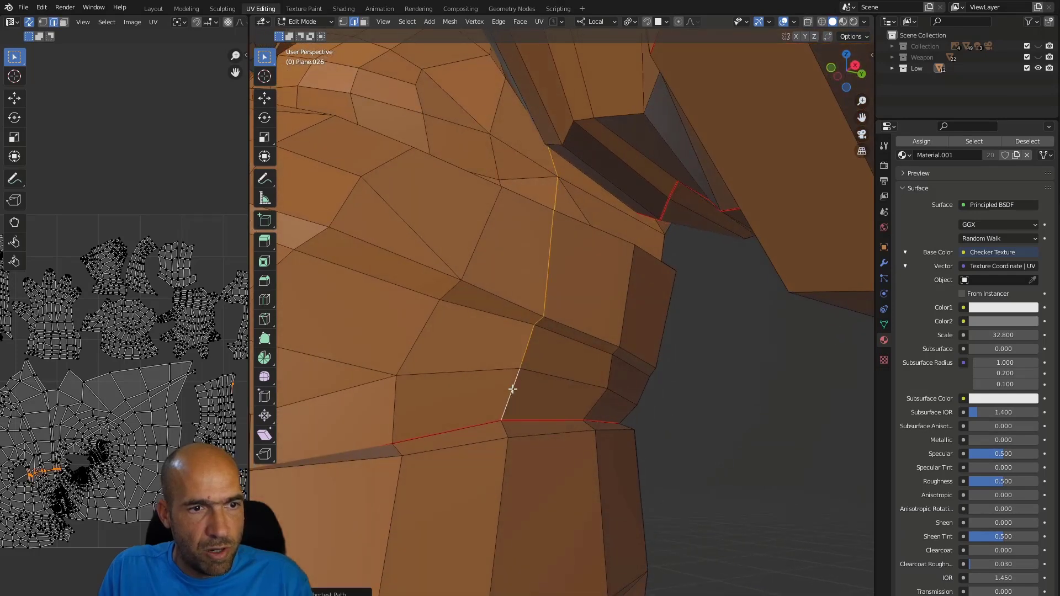
right_click(509, 368)
left_click(509, 367)
scroll(573, 305, "down", 8)
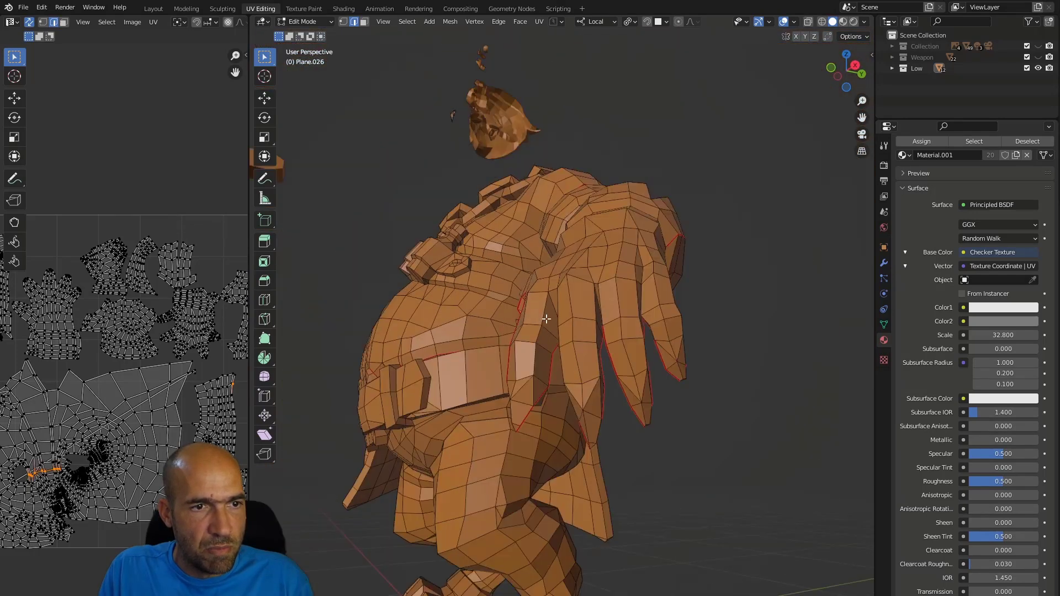
Select the edge path over the shoulder from the upper-arm seam to the chain and mark it as a seam
middle_click_drag(573, 305, 608, 369)
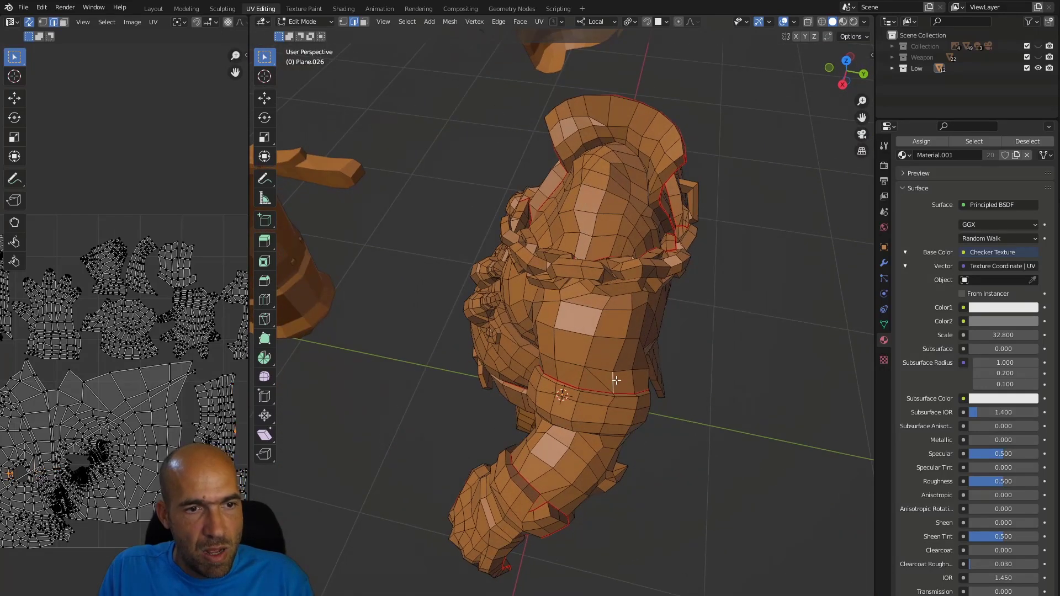
left_click(633, 297, "ctrl")
middle_click_drag(633, 297, 654, 375)
scroll(607, 290, "up", 4)
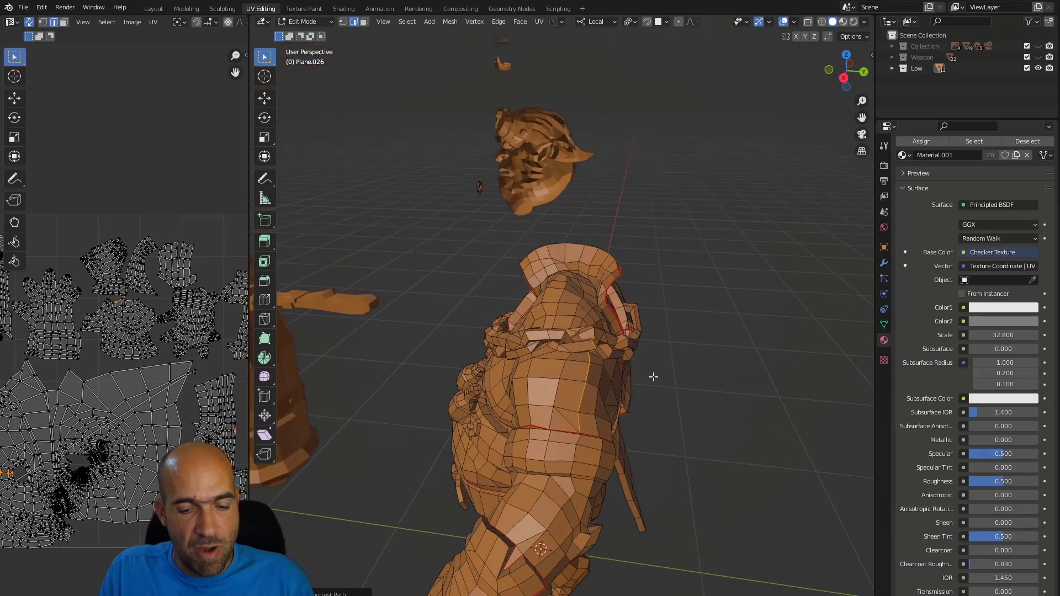
right_click(654, 376)
left_click(654, 377)
Examine the chest, shoulder, chain and strap area around the torso for further seam placement
middle_click_drag(648, 396, 520, 414)
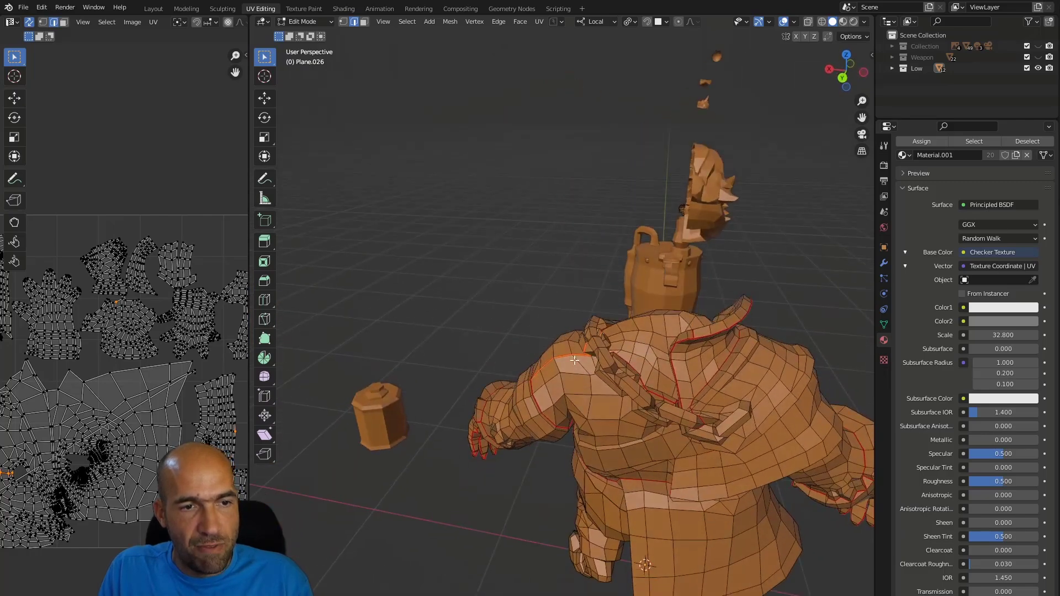
middle_click_drag(654, 431, 793, 389)
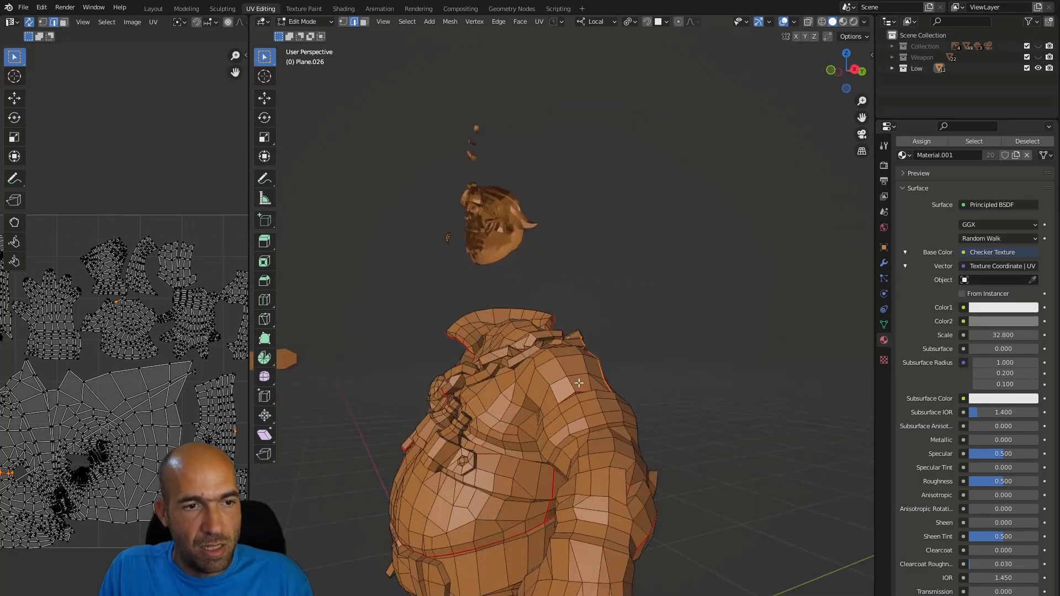
middle_click_drag(504, 434, 540, 454)
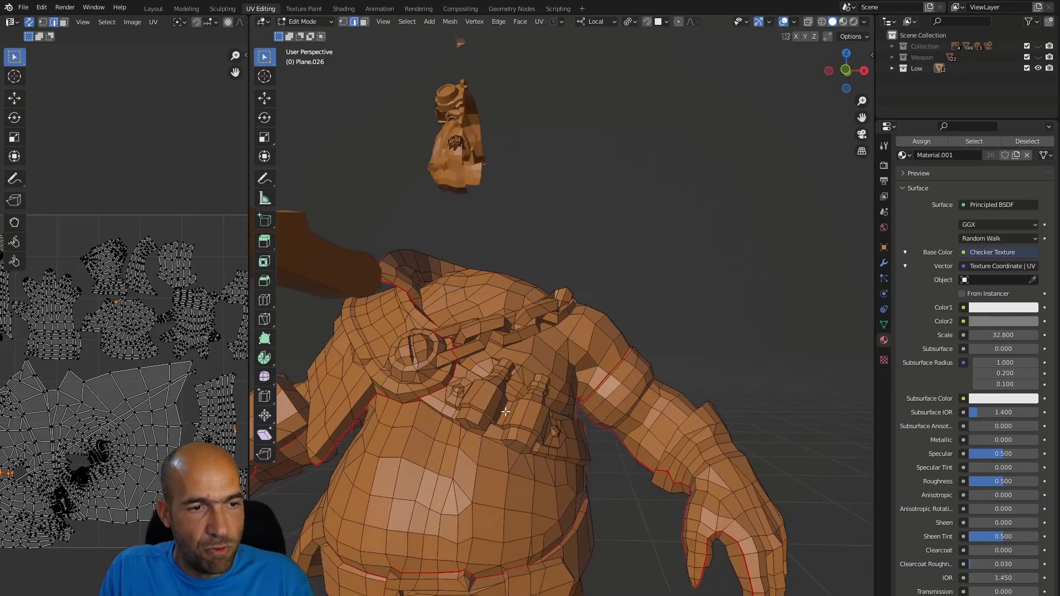
scroll(507, 471, "up", 5)
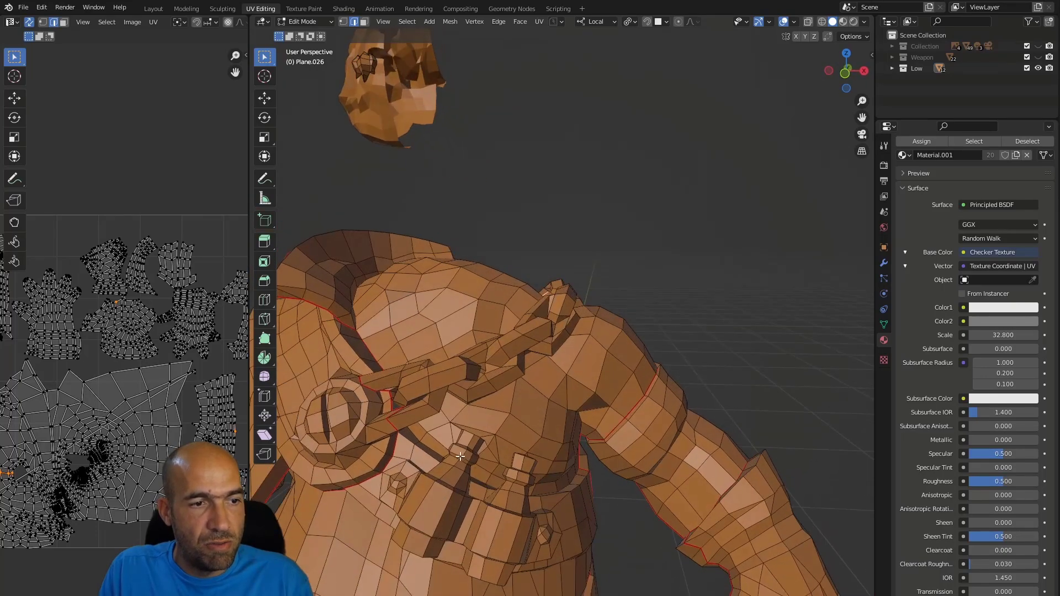
middle_click_drag(470, 445, 499, 397)
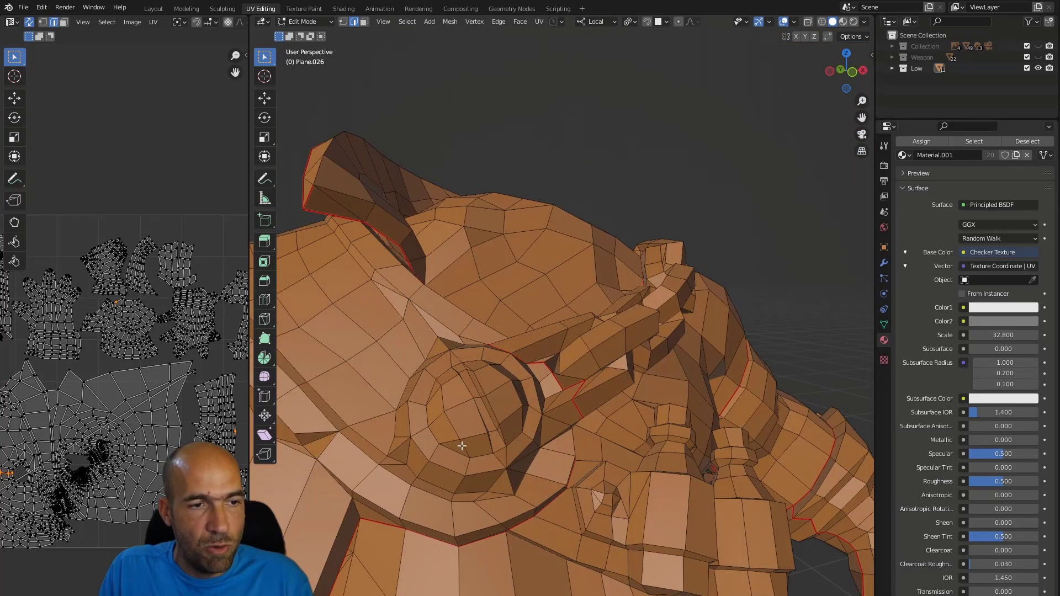
middle_click_drag(512, 388, 503, 409)
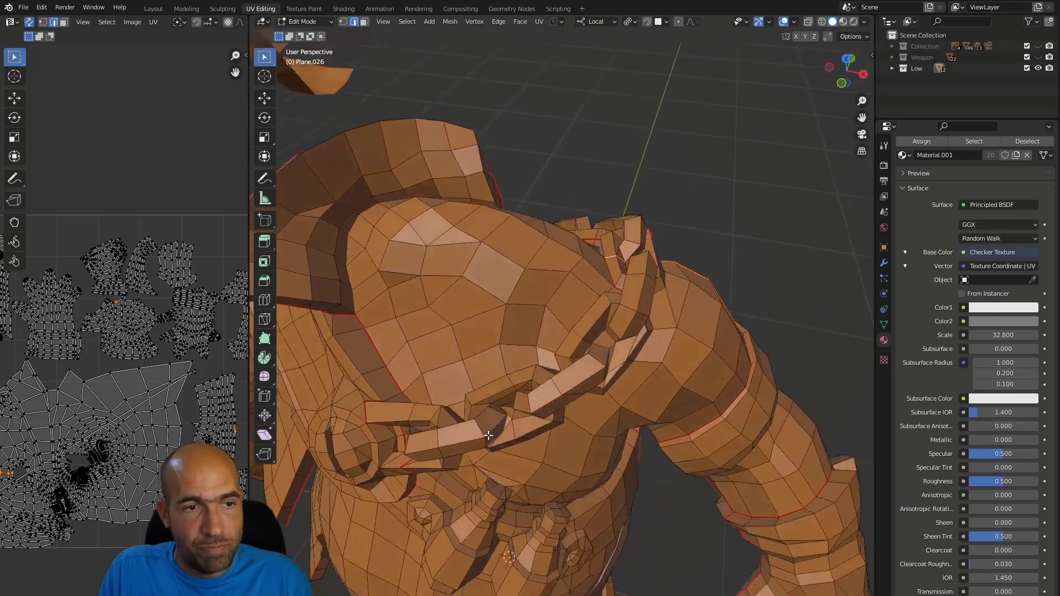
middle_click_drag(488, 436, 515, 440)
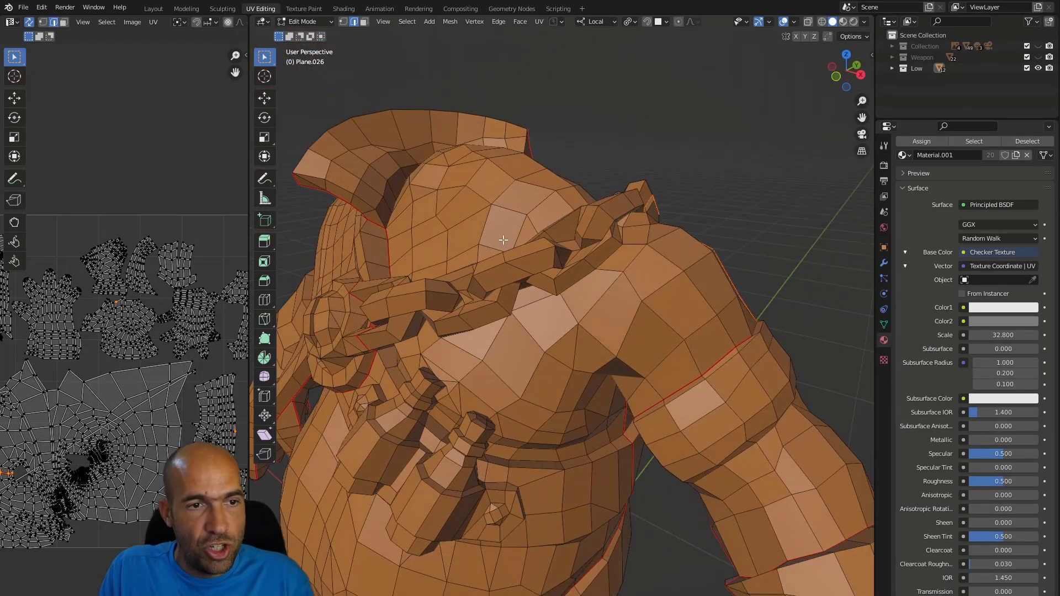
middle_click_drag(594, 424, 579, 400)
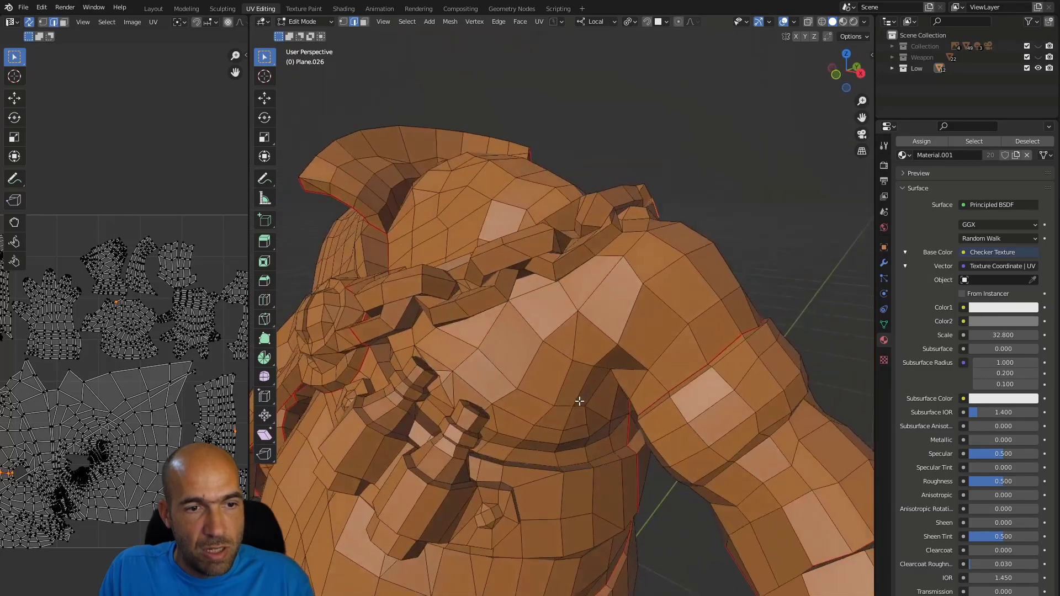
middle_click_drag(620, 446, 559, 462)
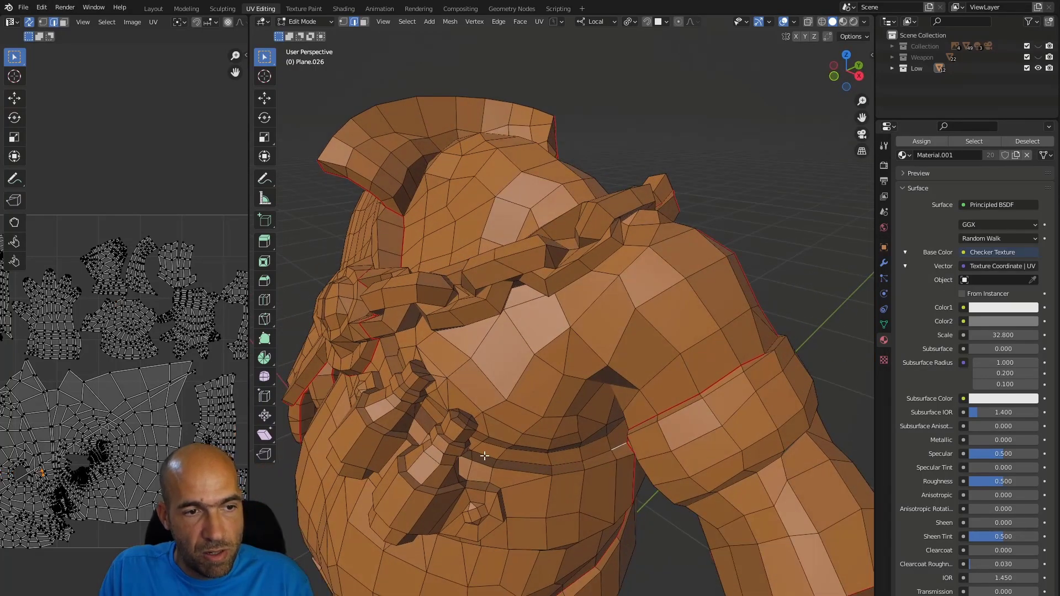
Select the edge path along the chest strap's upper edge behind the bottles and mark it as a seam
mouse_move(481, 437)
middle_mouse_down()
mouse_move(381, 437)
mouse_move(395, 421)
mouse_move(330, 482)
mouse_move(472, 414)
mouse_move(464, 407)
mouse_move(486, 440)
middle_mouse_up()
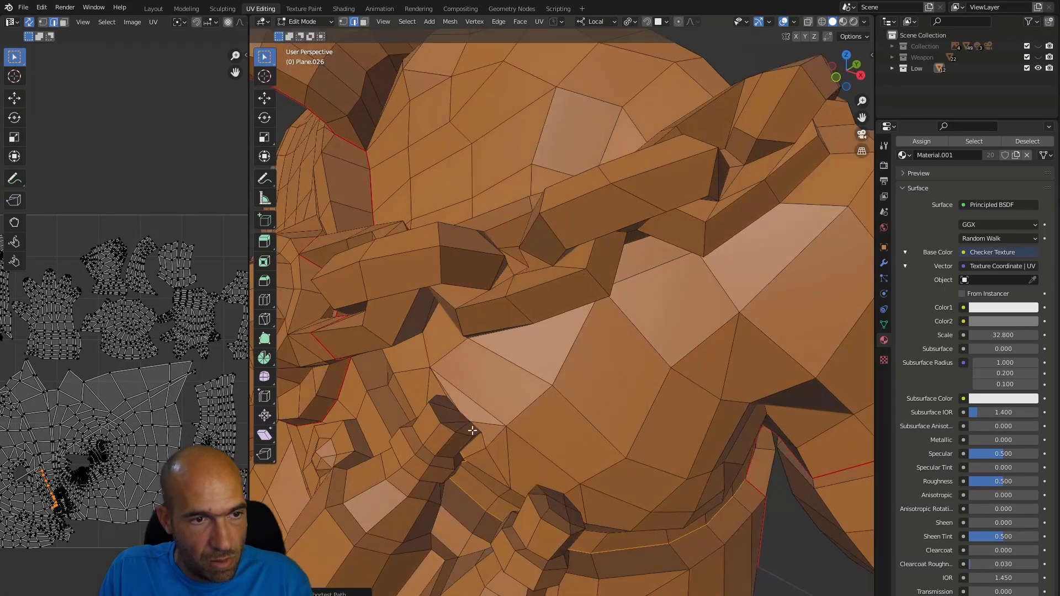
middle_click_drag(434, 400, 372, 284)
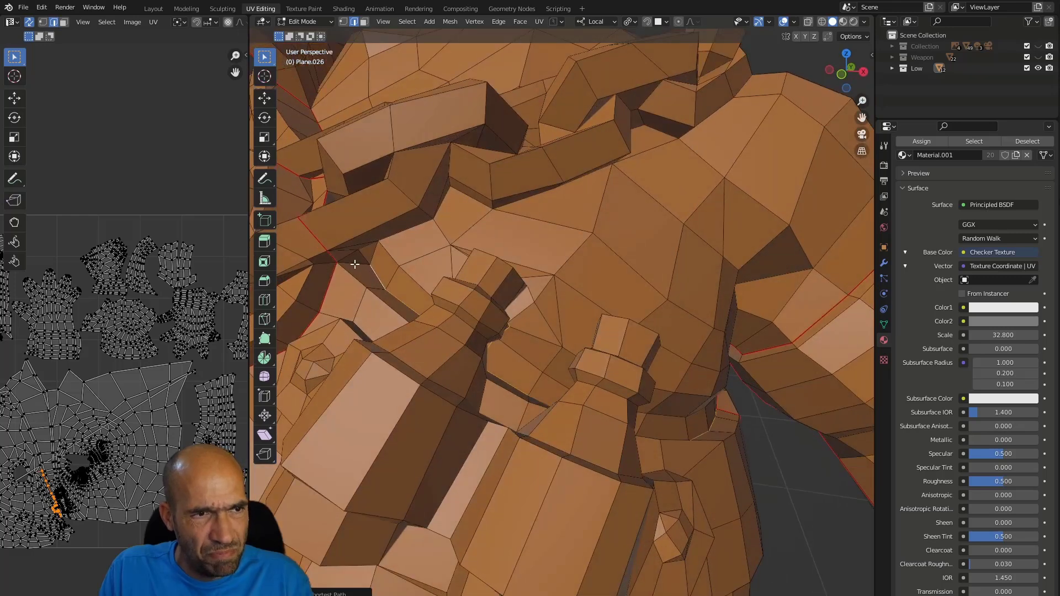
scroll(364, 273, "down", 6)
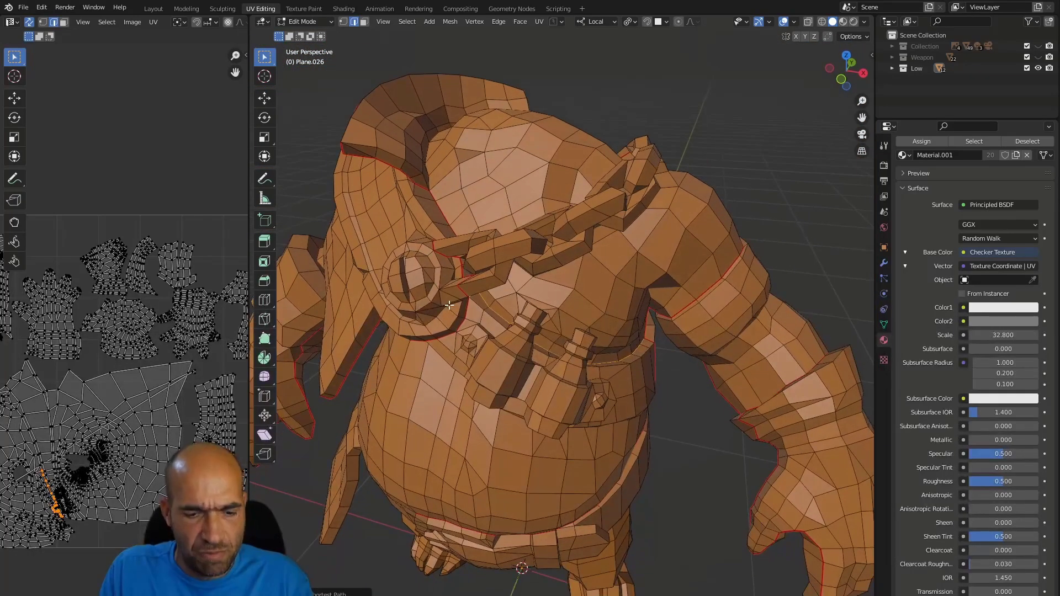
right_click(449, 305)
left_click(449, 304)
middle_click_drag(449, 305, 579, 305)
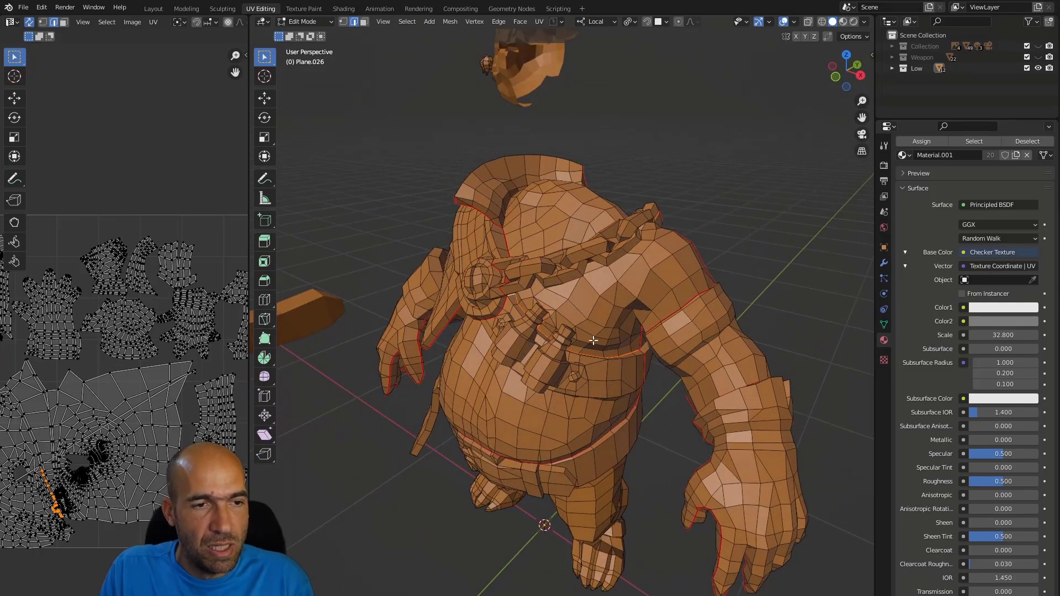
Mark the edges where the chest bottle's neck meets the torso as a seam
scroll(593, 338, "up", 5)
middle_click_drag(591, 341, 561, 383)
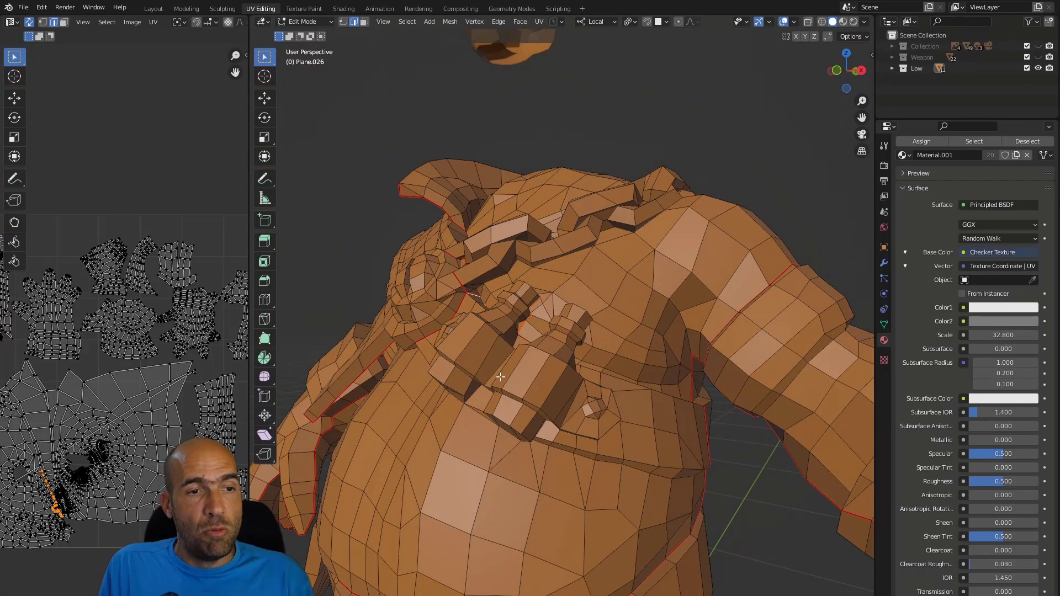
middle_click_drag(564, 316, 651, 358)
scroll(651, 359, "down", 6)
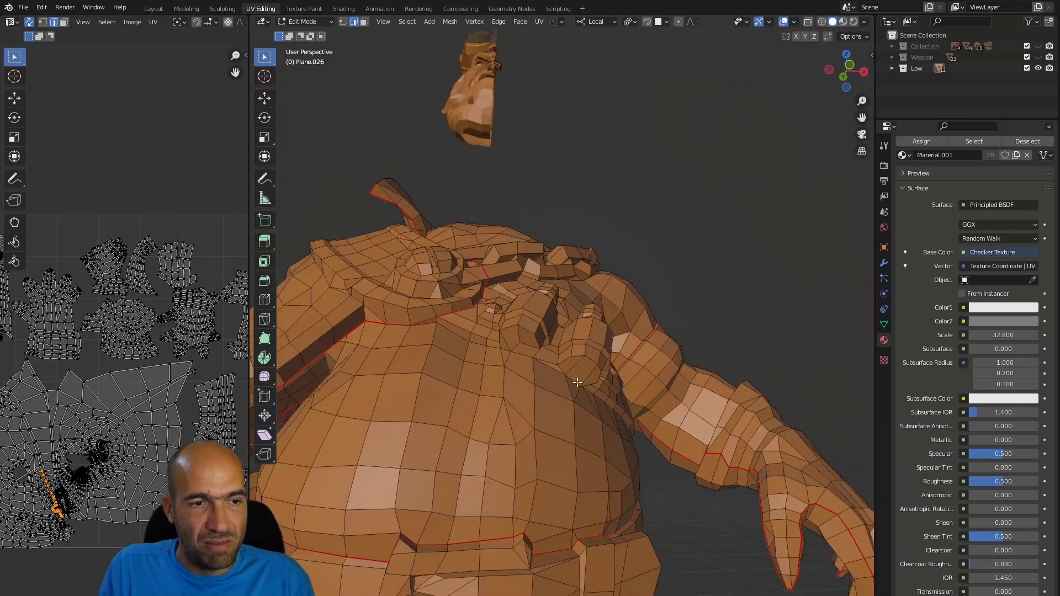
middle_click_drag(554, 399, 544, 424)
scroll(531, 350, "up", 3)
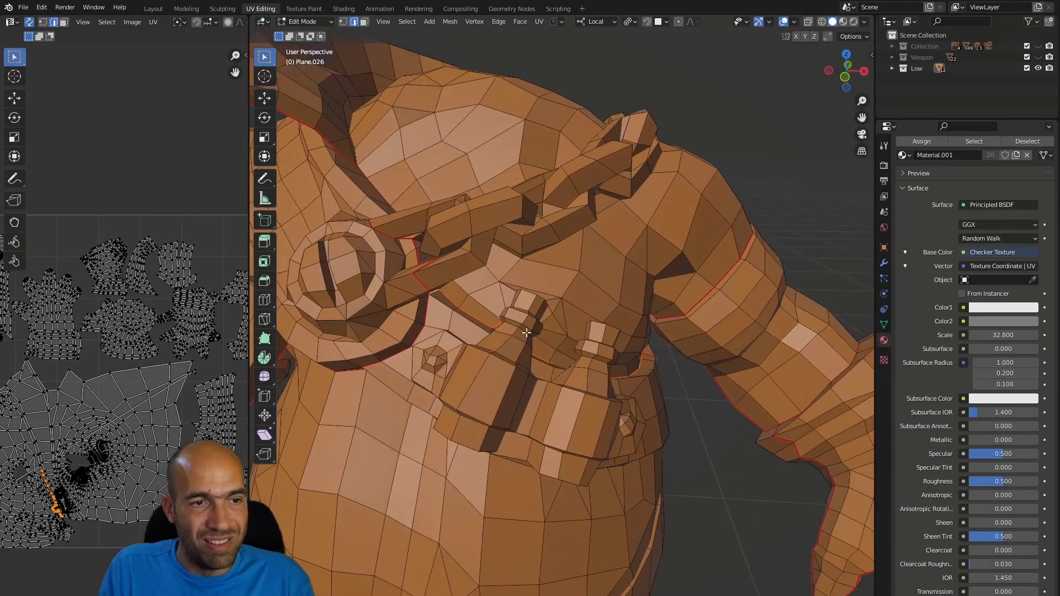
middle_click_drag(491, 373, 540, 358)
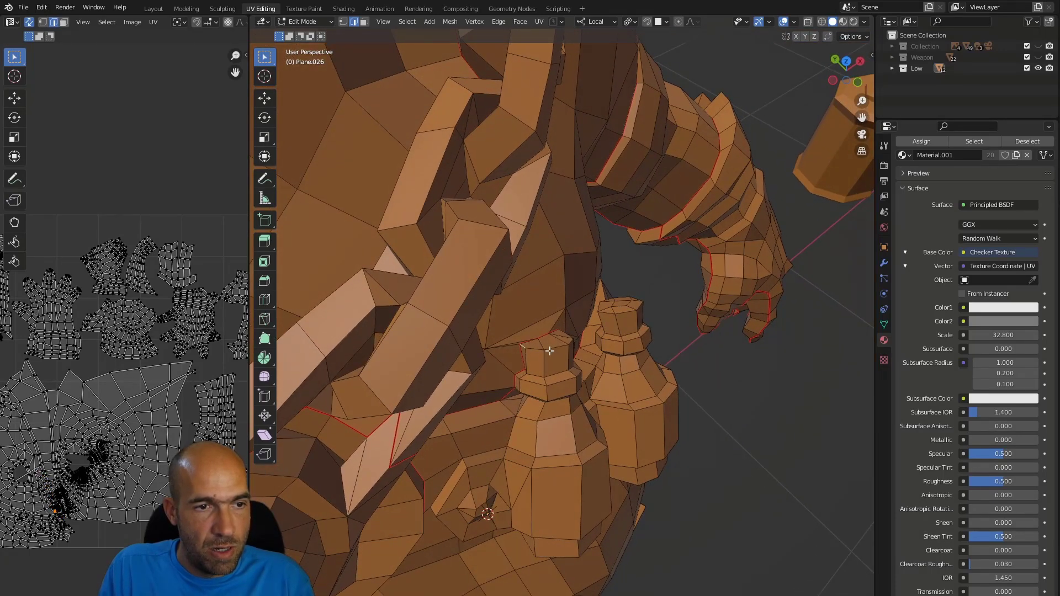
middle_click_drag(579, 359, 602, 384)
scroll(574, 390, "up", 3)
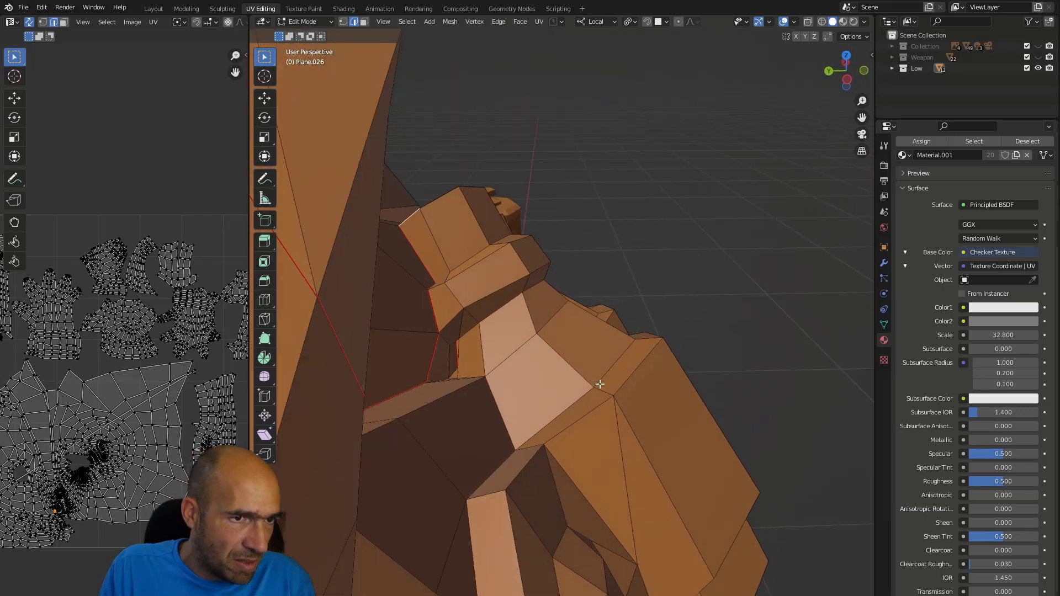
Select the short edge path beneath the bottle neck's collar and mark it as a seam
middle_click_drag(450, 346, 266, 291)
left_click(460, 358, "ctrl")
middle_click_drag(466, 360, 563, 369)
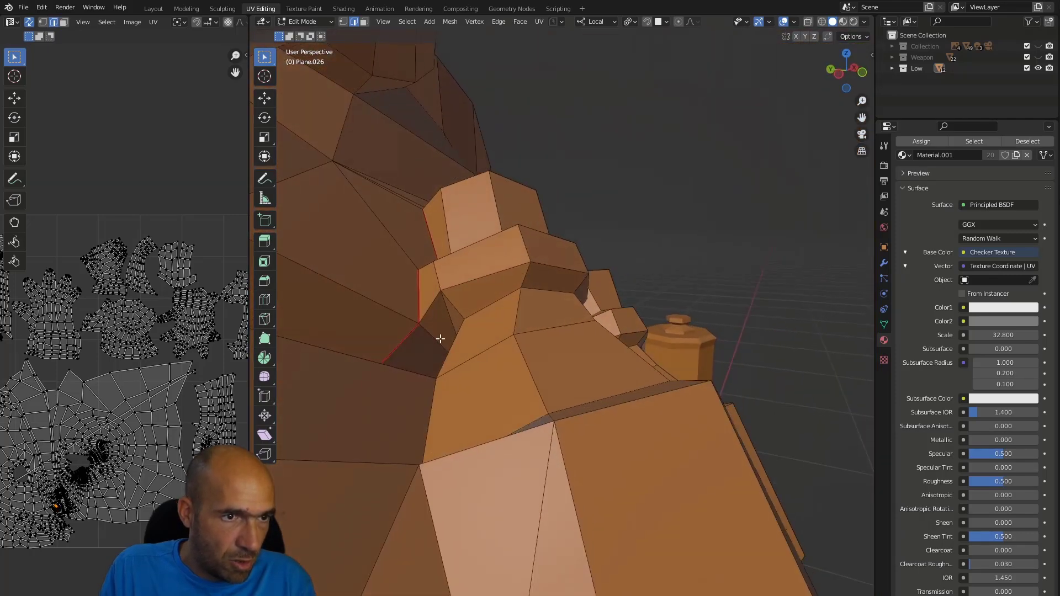
middle_click_drag(456, 335, 493, 346)
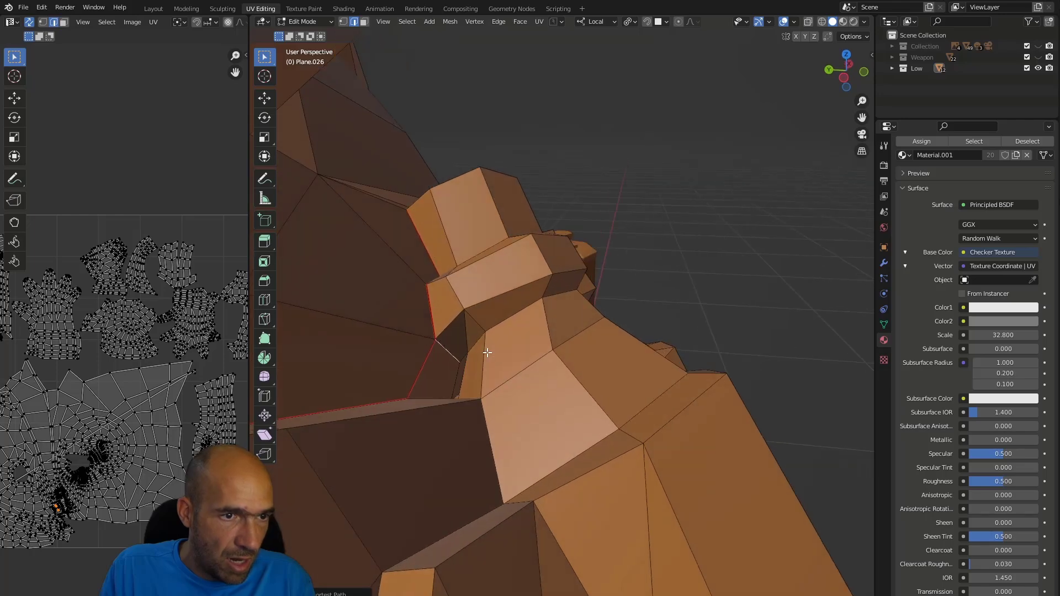
middle_click_drag(490, 361, 271, 329)
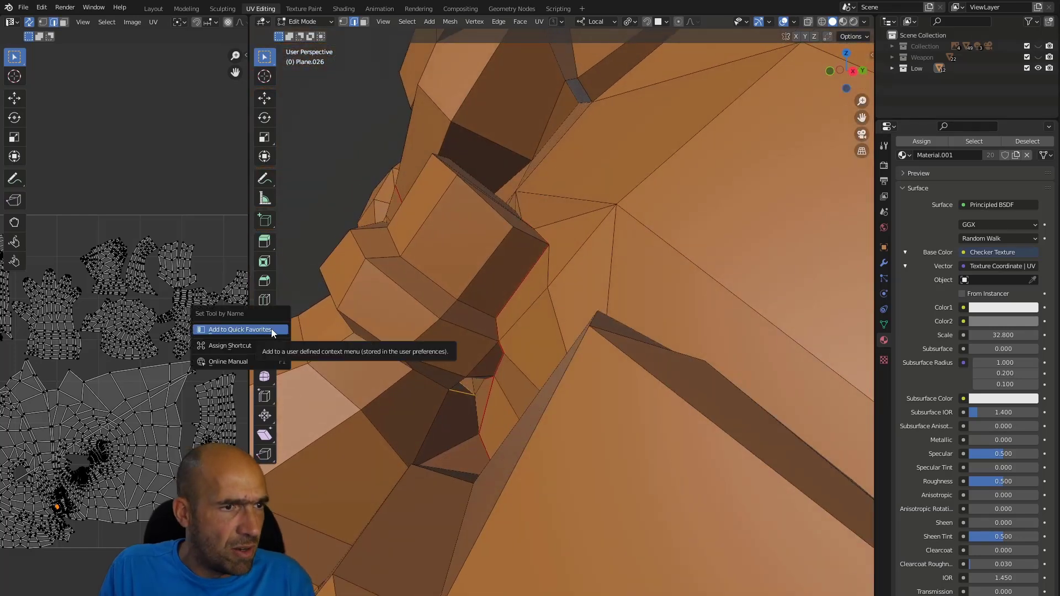
right_click(508, 403)
left_click(507, 402)
Select the whole body mesh and unwrap it with the new seams
scroll(506, 376, "down", 10)
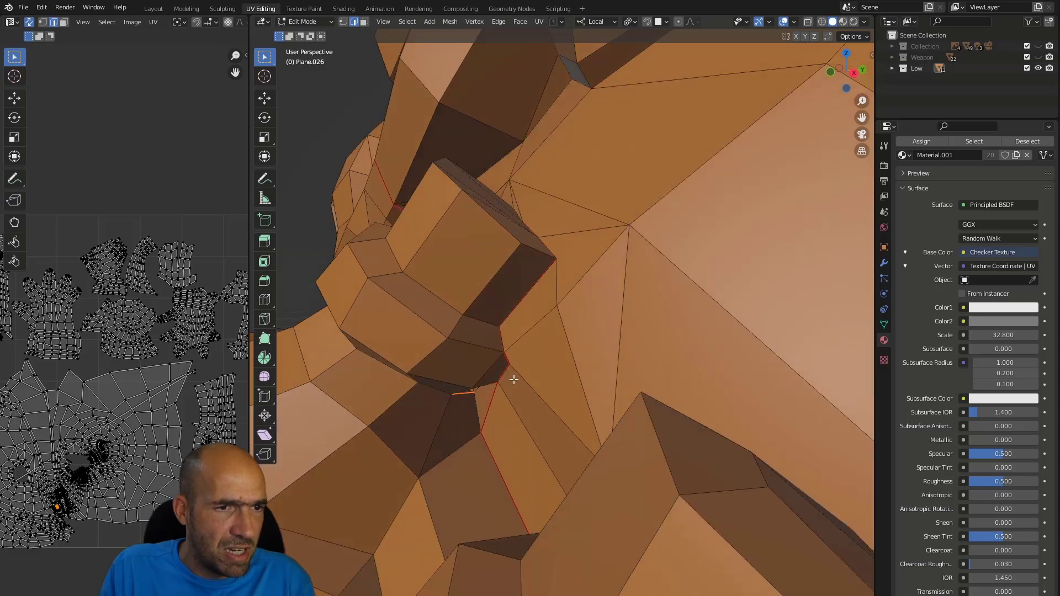
middle_click_drag(507, 376, 561, 371)
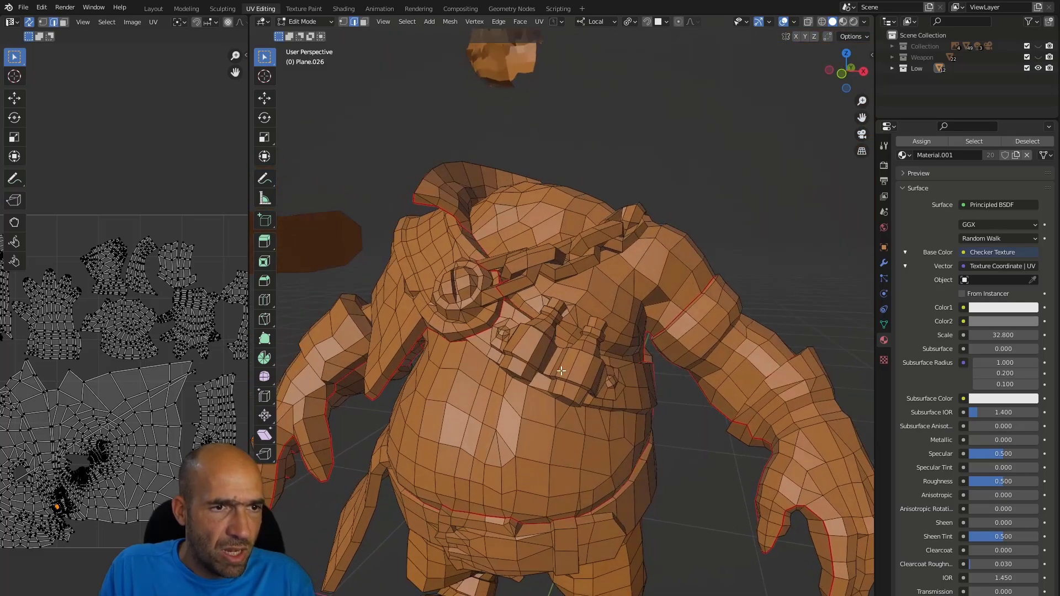
key("a")
key("u")
left_click(506, 371)
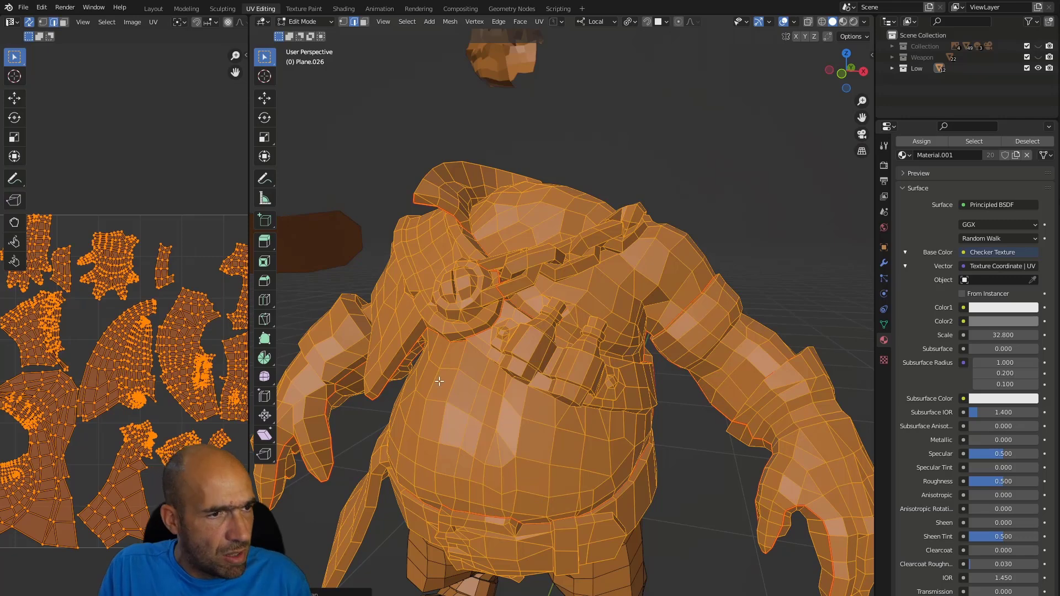
Select the waist and belt UV island and move it below the UV tile
scroll(217, 420, "down", 2)
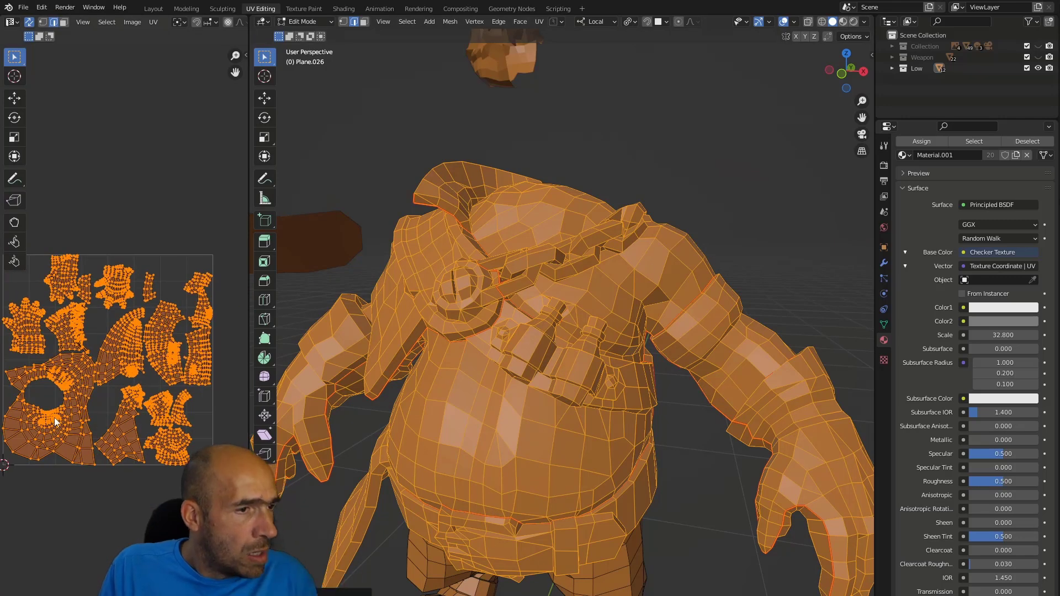
middle_click_drag(70, 393, 105, 290)
left_click(104, 326)
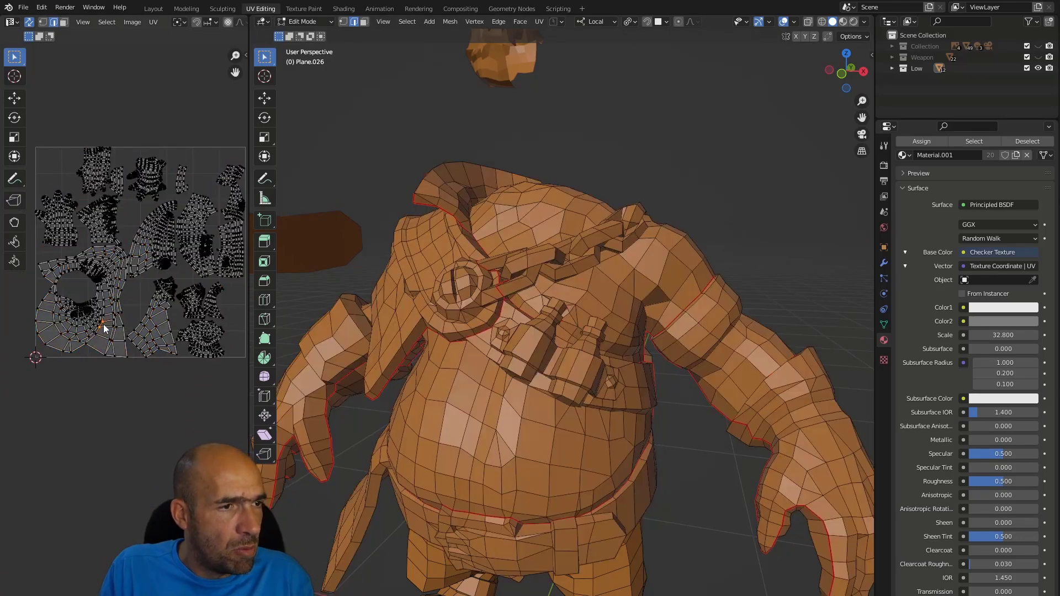
key("l")
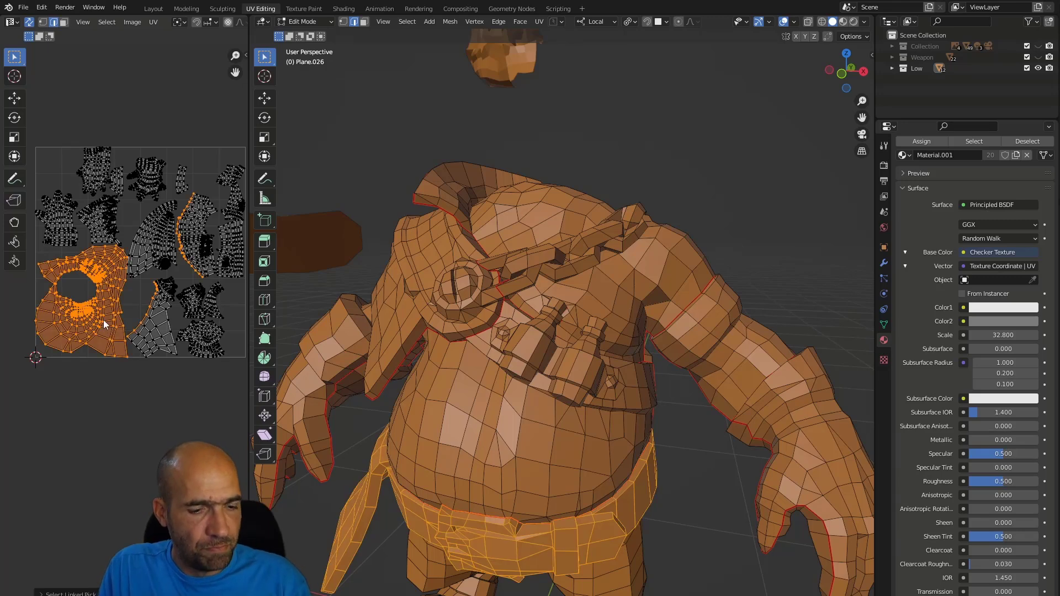
key("g")
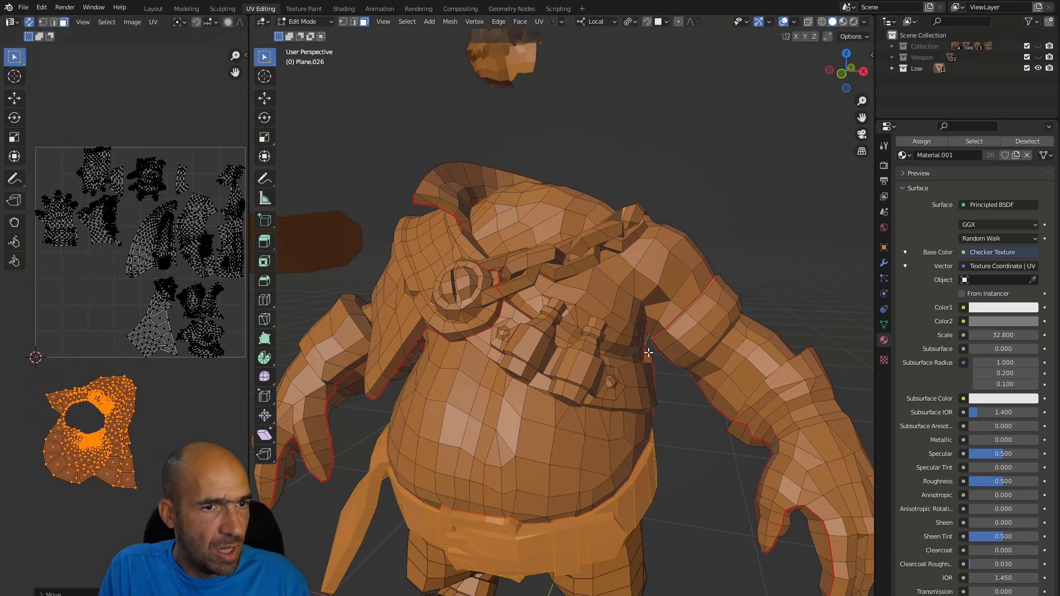
middle_click_drag(240, 296, 184, 337)
Select a face near the front chain on the torso and examine its UV island for distortion and overlaps
left_click(582, 236)
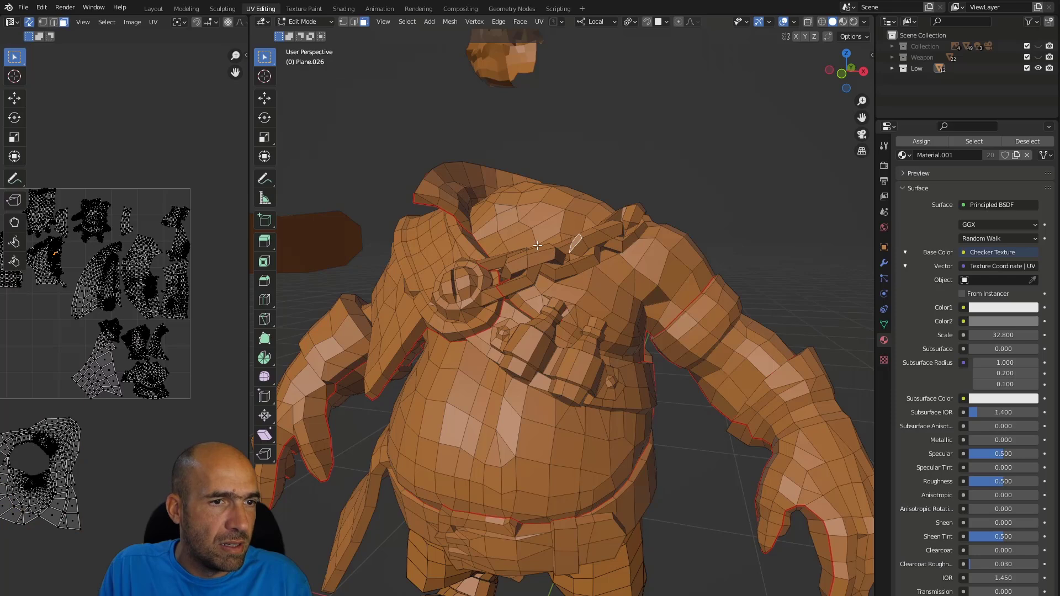
scroll(61, 267, "up", 8)
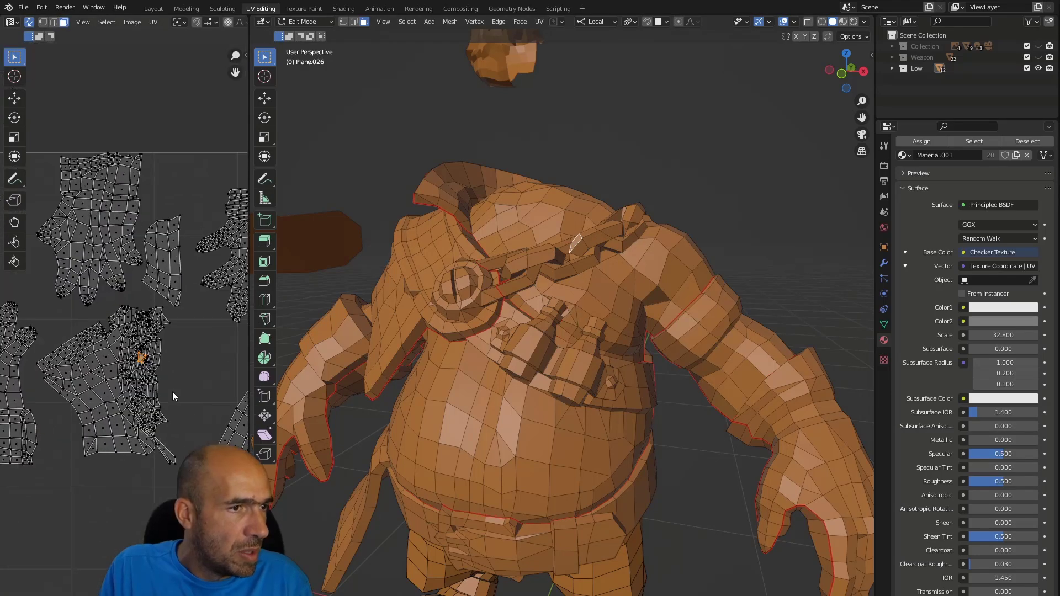
middle_click_drag(157, 378, 133, 302)
scroll(162, 495, "up", 2)
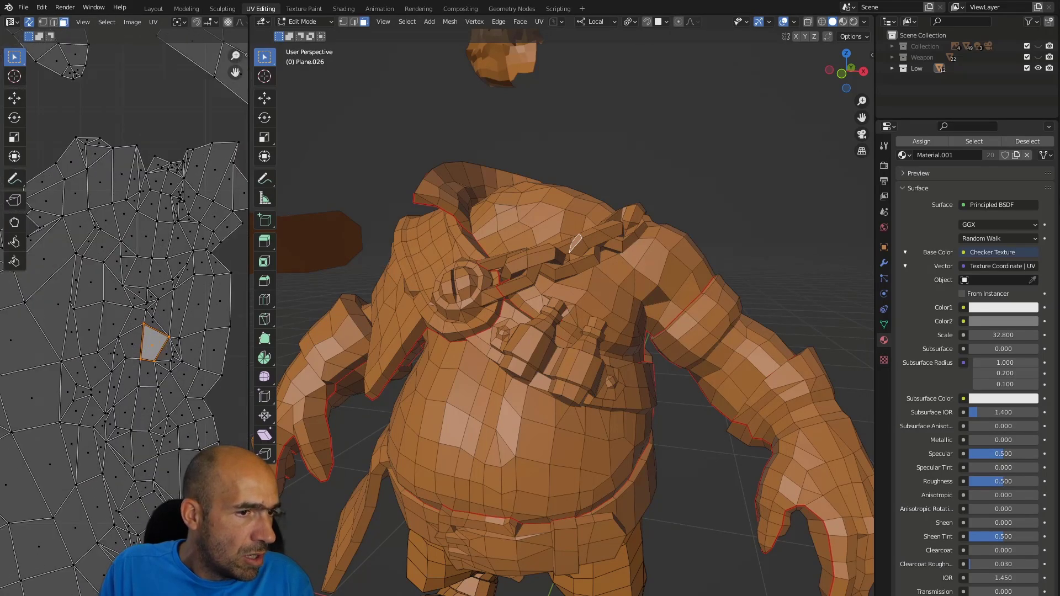
middle_click_drag(164, 498, 128, 290)
scroll(129, 301, "up", 1)
middle_click_drag(222, 585, 174, 450)
scroll(176, 442, "down", 2)
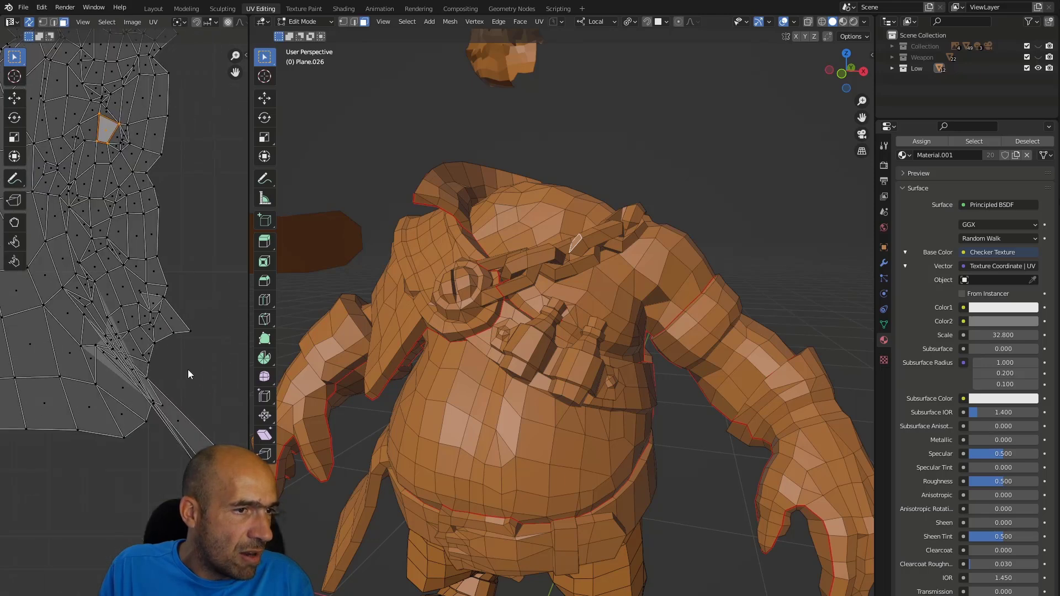
Select the stretched, overlapping faces at the torso UV island's lower end and locate them on the shoulder chain
middle_click_drag(554, 340, 218, 322)
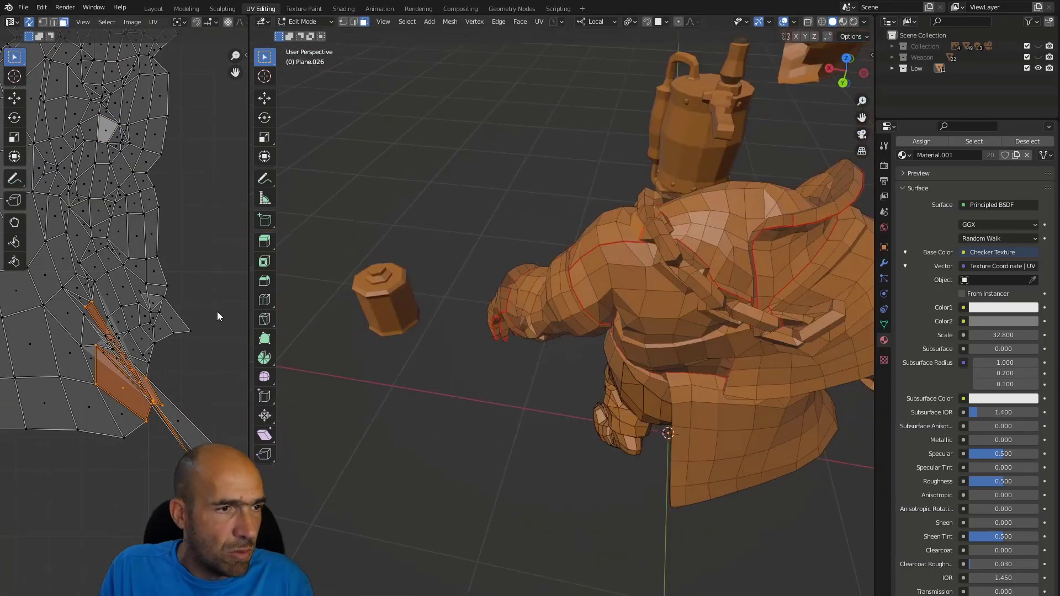
left_click_drag(101, 478, 99, 481)
middle_click_drag(497, 396, 699, 274)
scroll(698, 274, "up", 3)
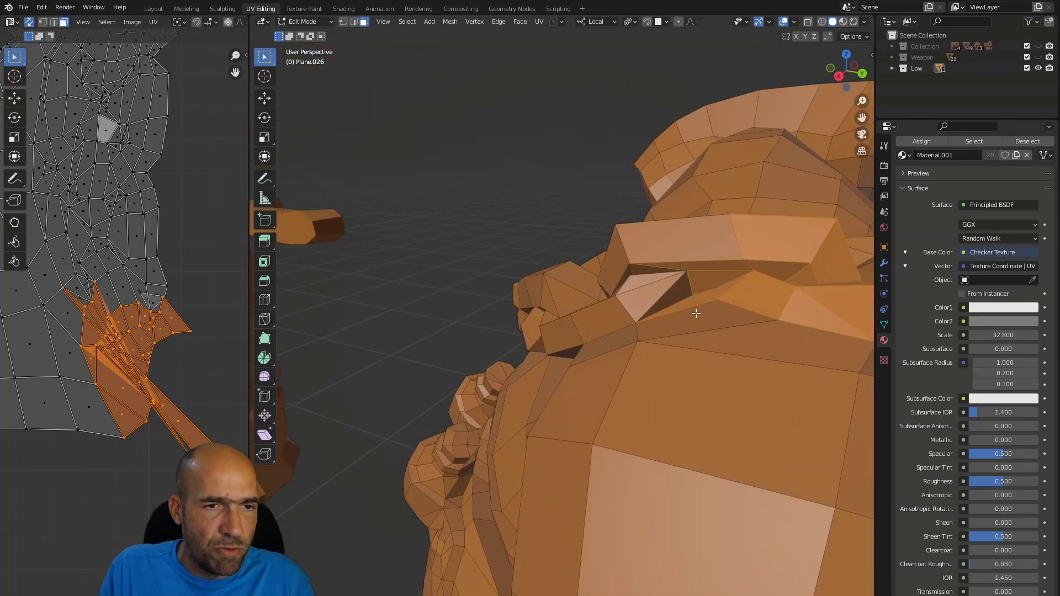
scroll(693, 315, "down", 7)
middle_click_drag(513, 442, 645, 427)
scroll(149, 423, "down", 7)
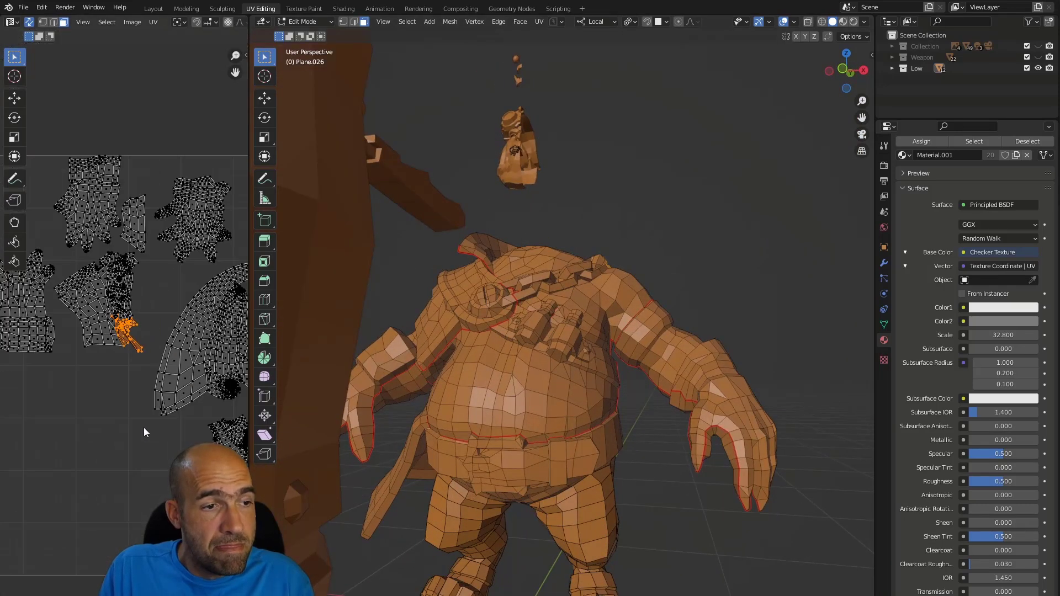
scroll(146, 429, "down", 2)
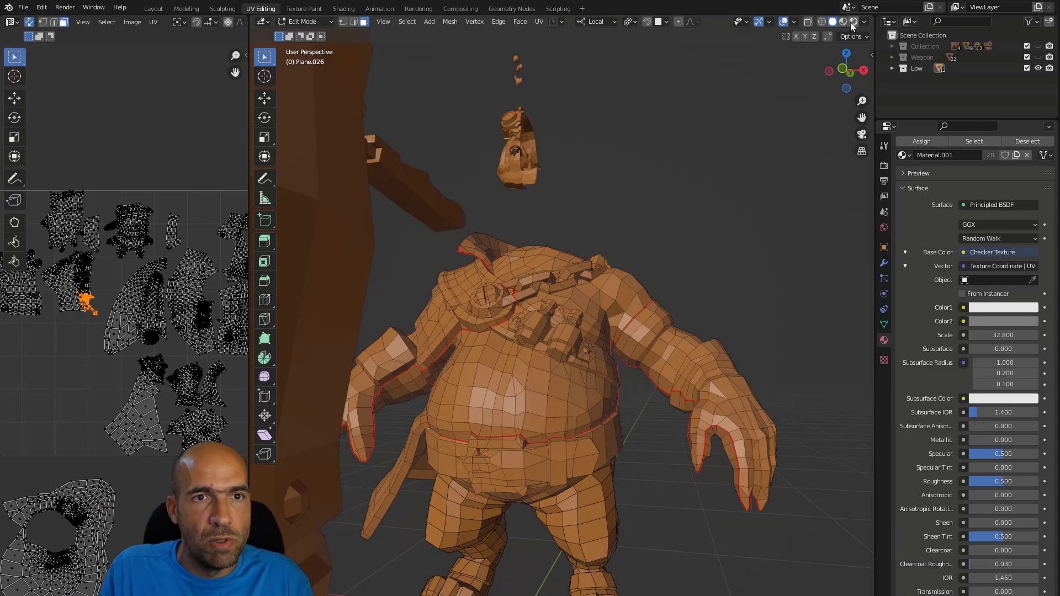
Switch the viewport to material preview and check the checker pattern across the character's back
left_click(844, 23)
middle_click_drag(685, 222, 490, 234)
scroll(674, 235, "down", 2)
scroll(622, 276, "up", 3)
scroll(489, 235, "down", 4)
middle_click_drag(700, 256, 693, 322)
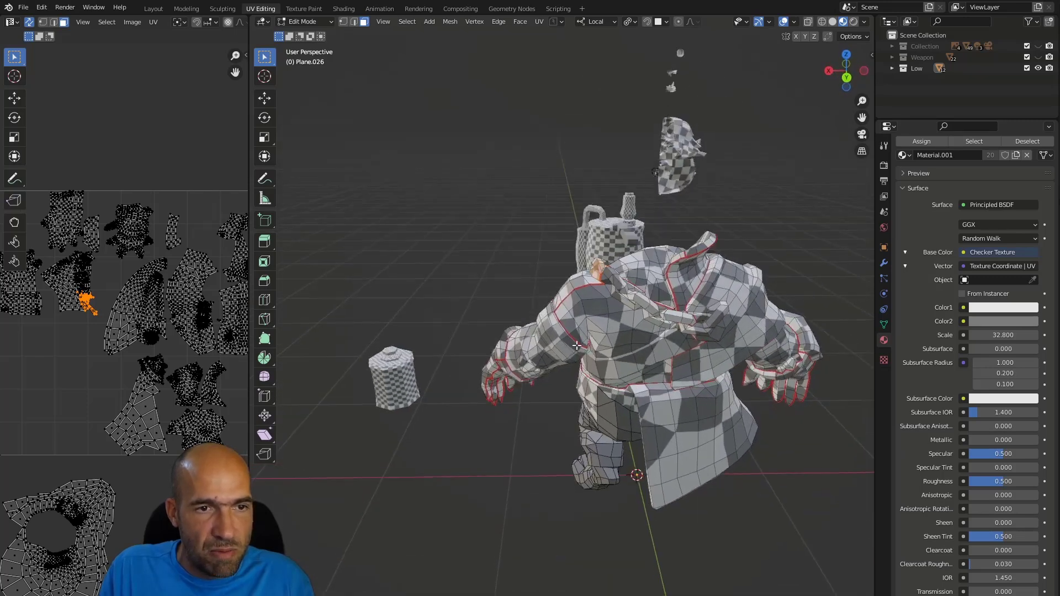
Set the Checker Texture's scale to 293.8 and check the pattern for stretching on the torso and arms
scroll(694, 322, "up", 1)
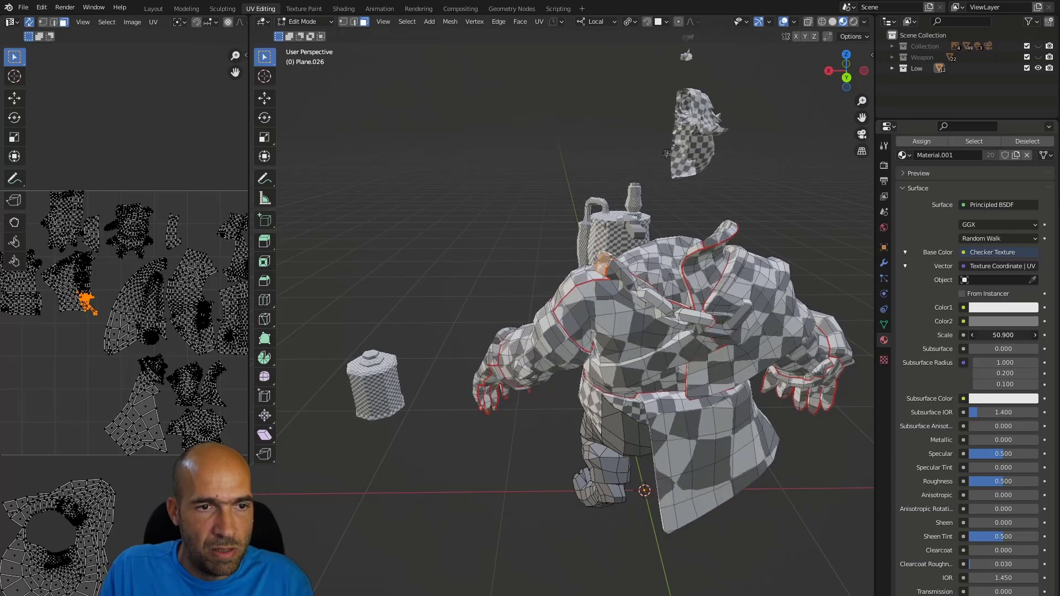
middle_click_drag(779, 343, 718, 388)
middle_click_drag(712, 445, 580, 358)
scroll(729, 421, "up", 2)
scroll(667, 380, "up", 1)
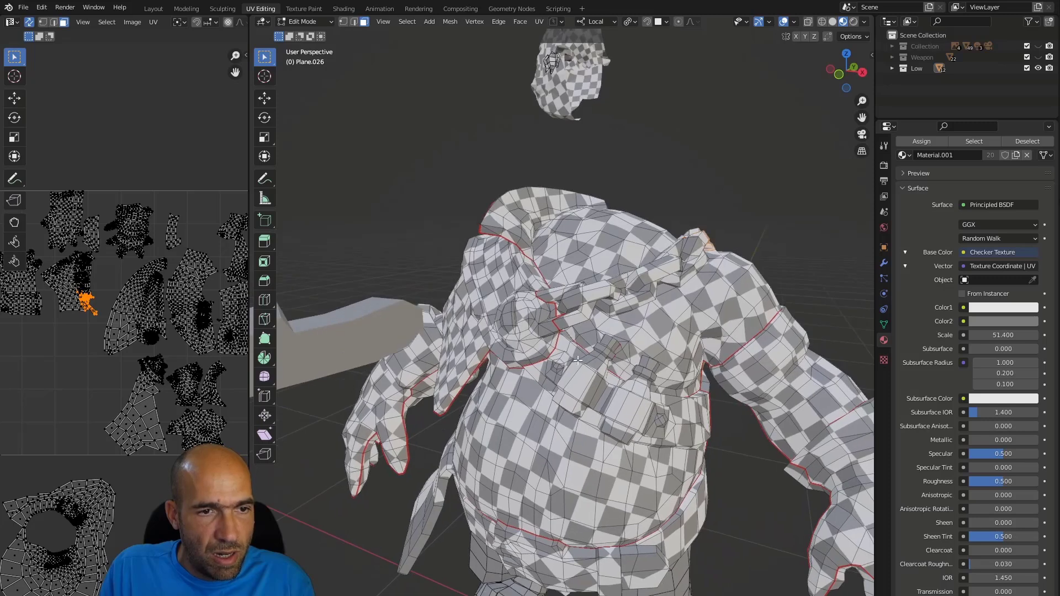
middle_click_drag(663, 374, 778, 334)
middle_click_drag(722, 385, 687, 382)
left_click_drag(1003, 335, 1049, 335)
middle_click_drag(716, 406, 473, 418)
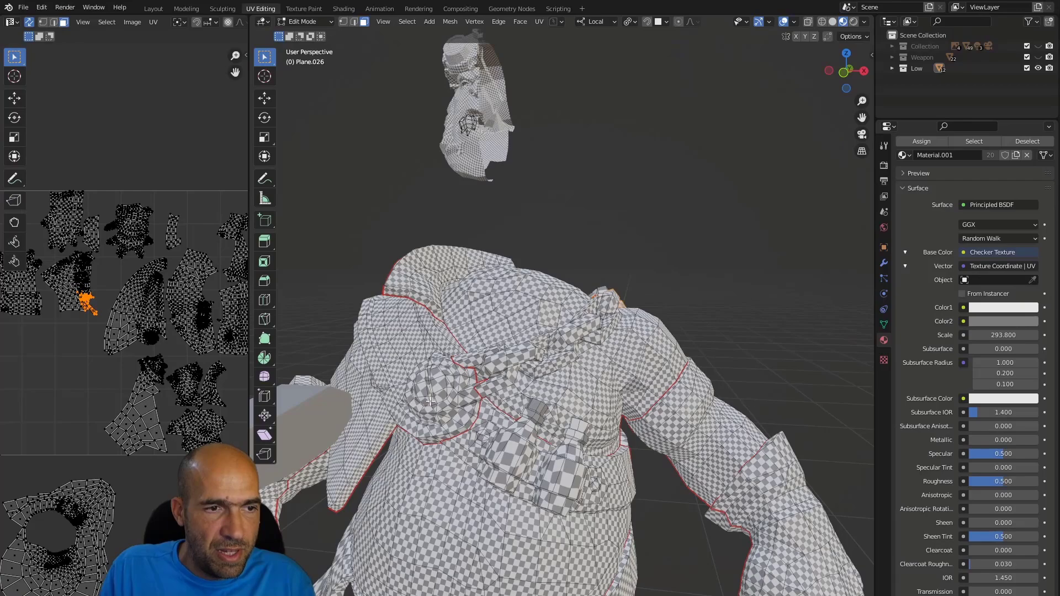
Select the run of faces along the chain from the shoulder across the front of the torso
middle_click_drag(559, 468, 709, 440)
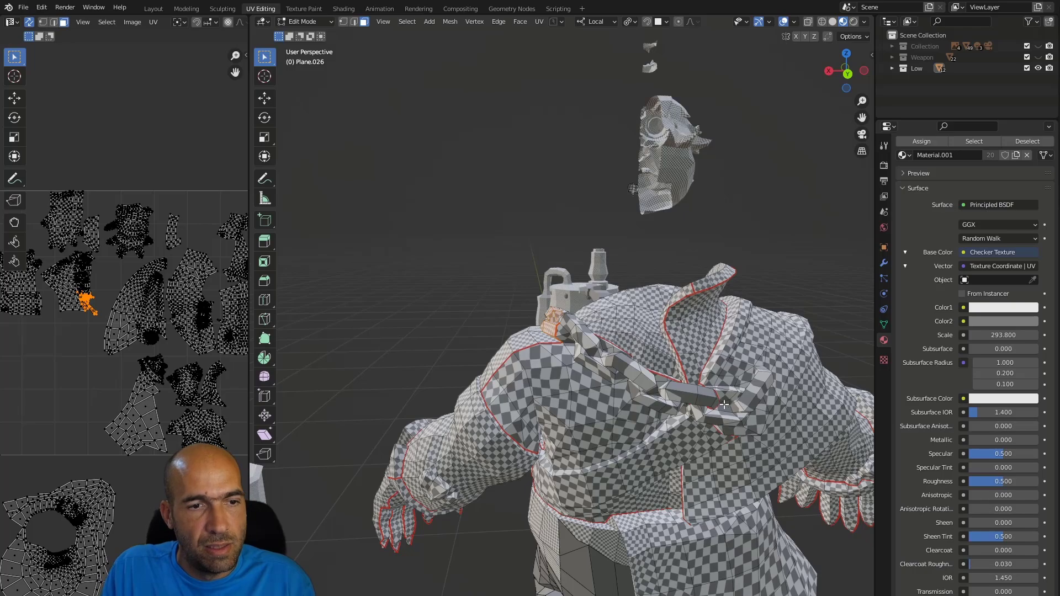
middle_click_drag(716, 393, 585, 321)
middle_click_drag(503, 374, 559, 396, "shift")
middle_click_drag(504, 451, 514, 382)
middle_click_drag(677, 463, 652, 391)
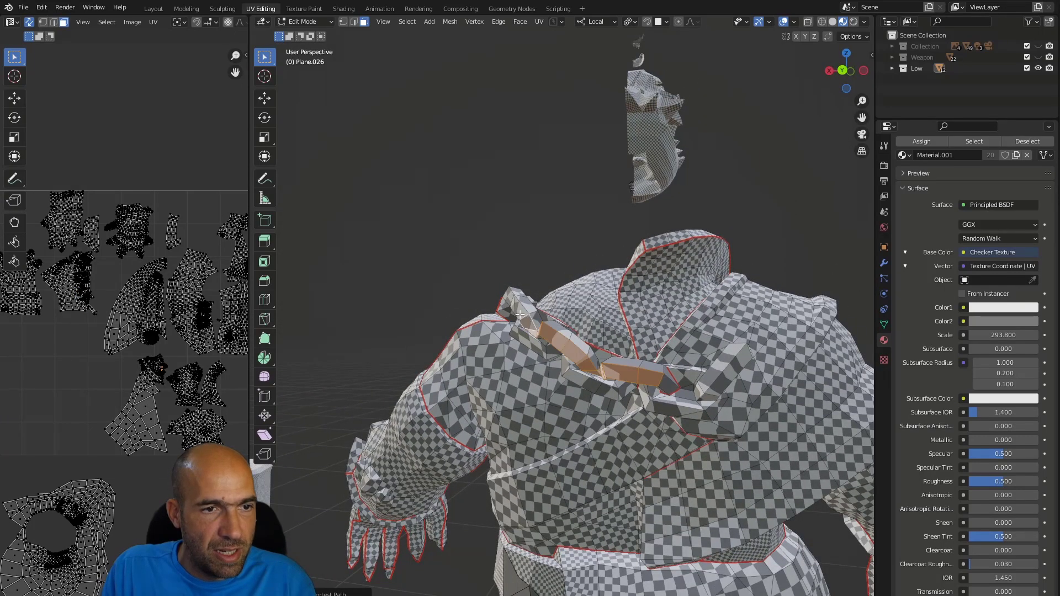
middle_click_drag(507, 299, 475, 362)
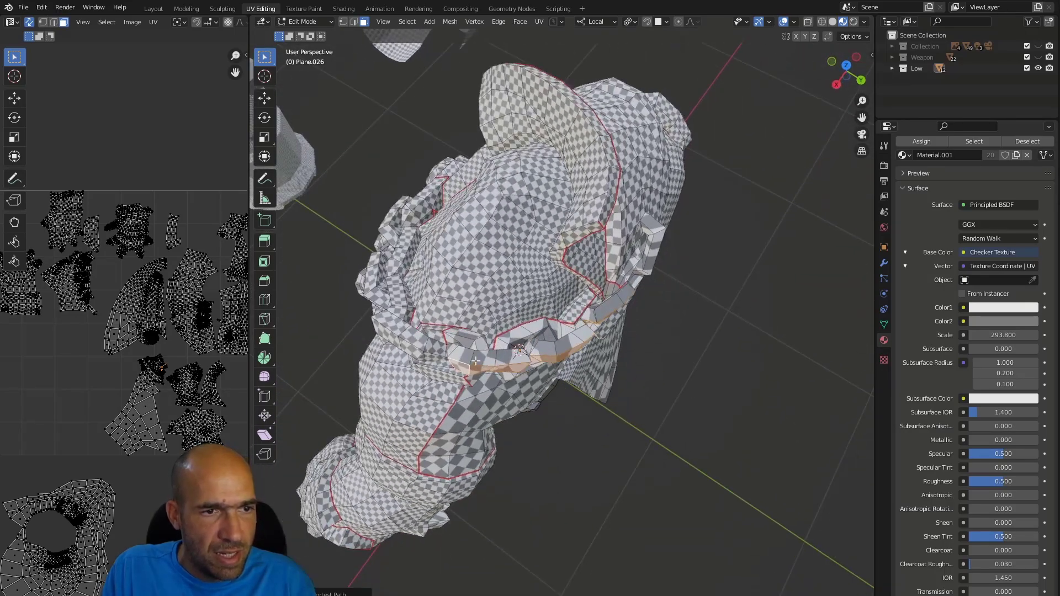
middle_click_drag(579, 355, 535, 337)
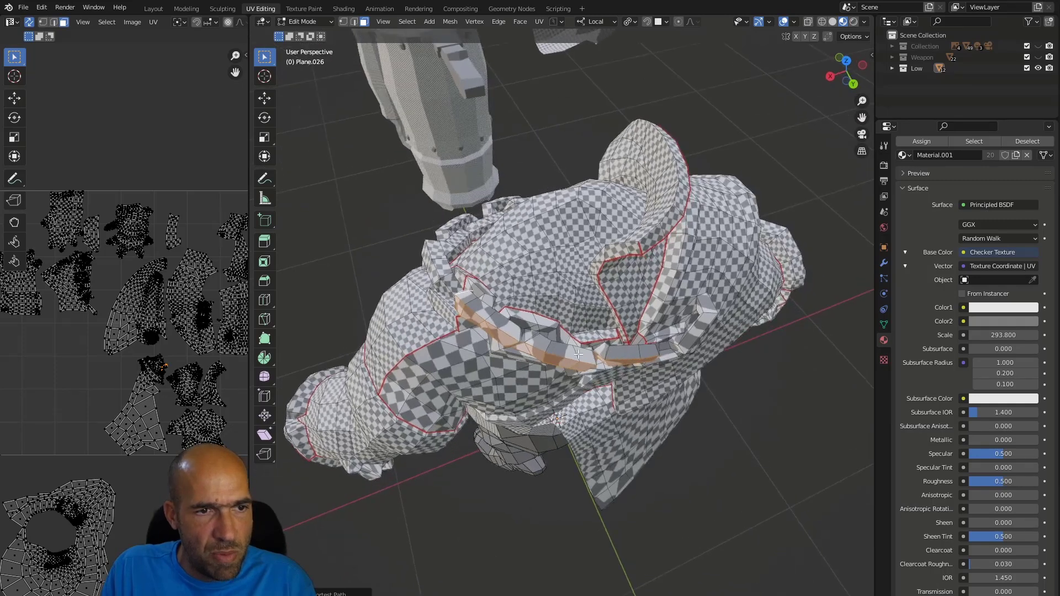
middle_click_drag(631, 363, 591, 387)
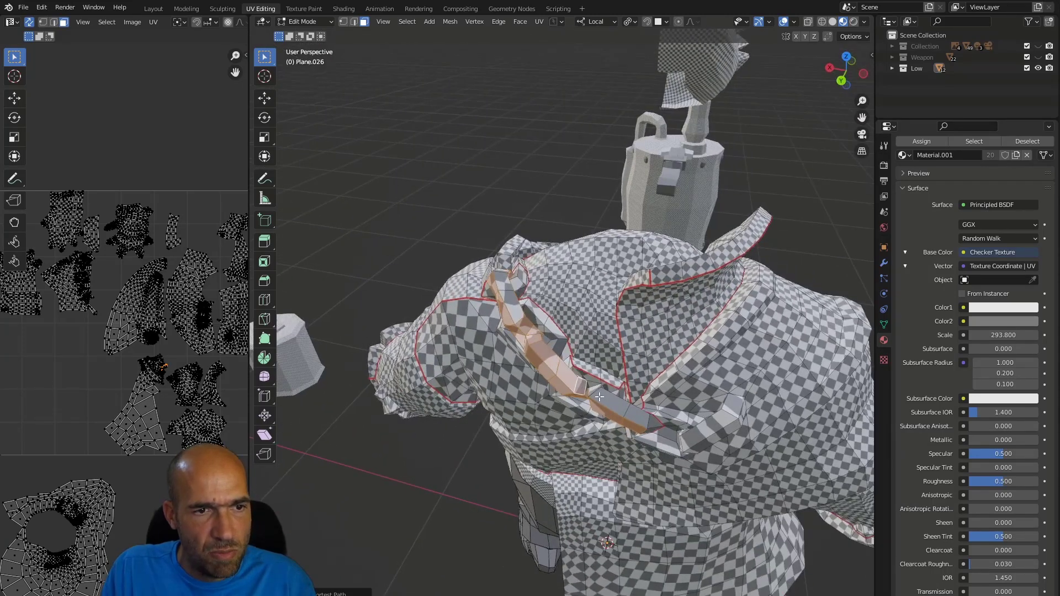
mouse_move(642, 419)
middle_mouse_down()
mouse_move(648, 425)
mouse_move(640, 423)
middle_mouse_up()
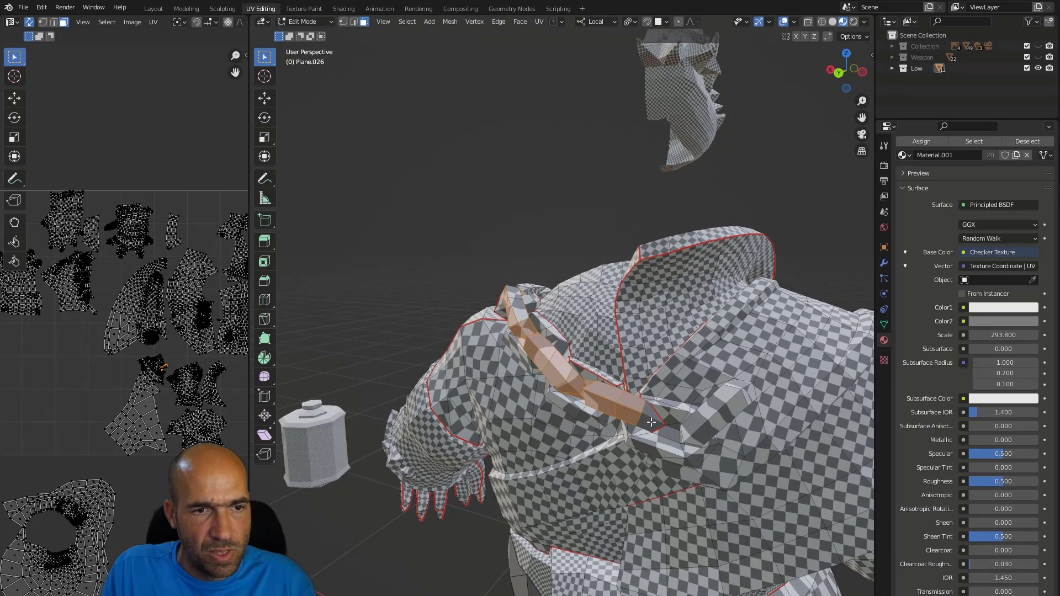
middle_click_drag(652, 413, 668, 406)
Grow the face selection to cover the surrounding faces of the shoulder chain links
scroll(154, 376, "up", 3)
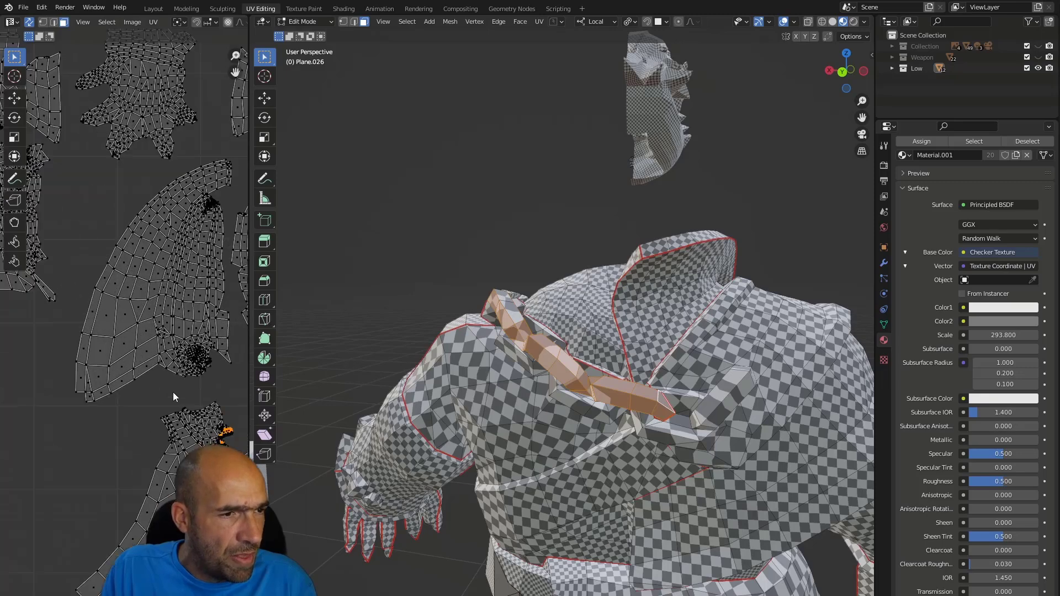
scroll(176, 440, "up", 1)
scroll(152, 348, "up", 2)
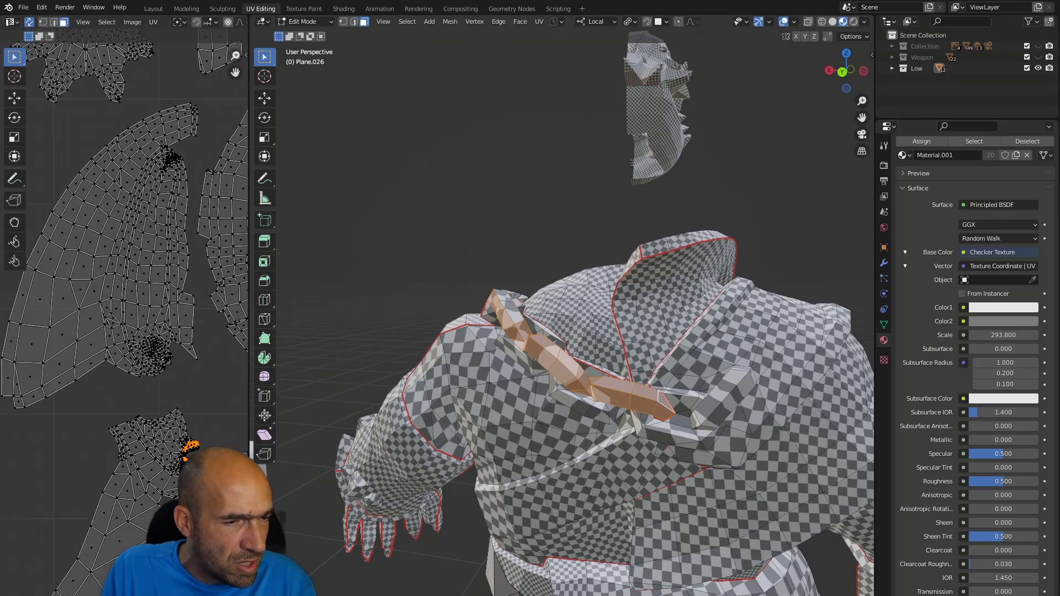
middle_click_drag(601, 425, 620, 408)
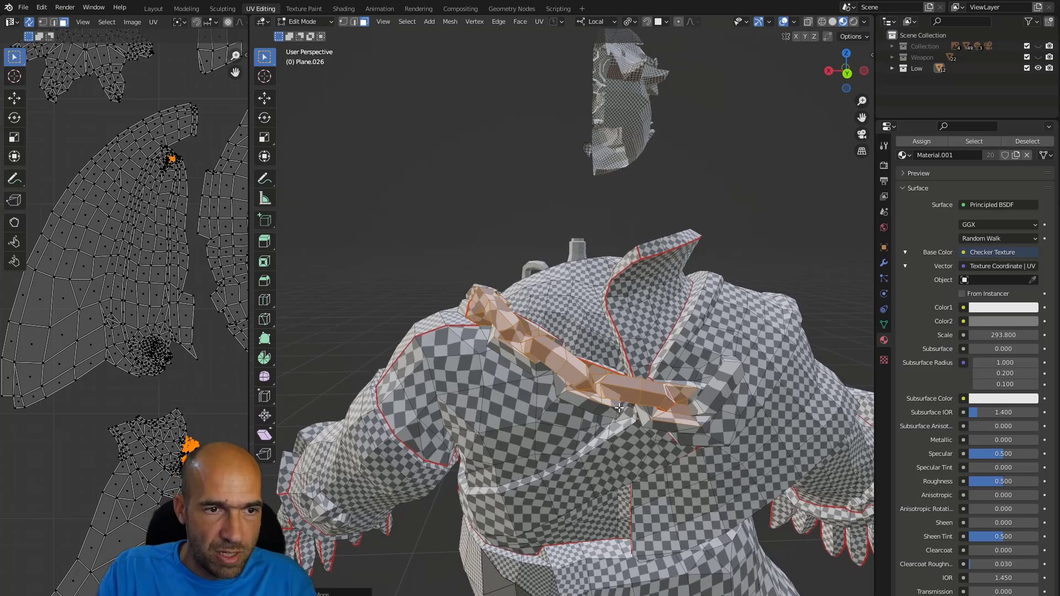
middle_click_drag(593, 412, 489, 388)
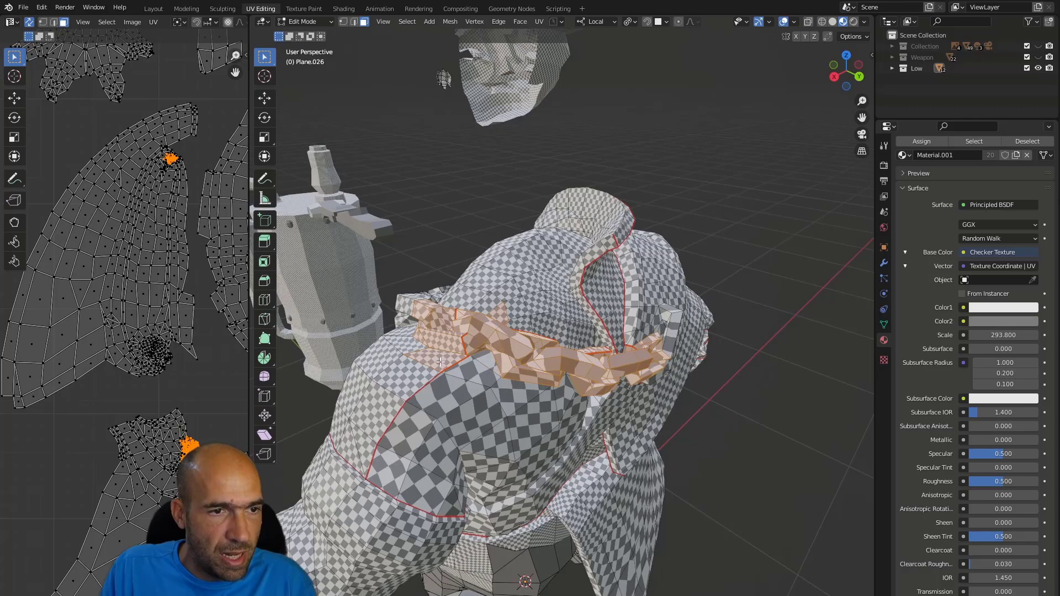
middle_click_drag(440, 352, 354, 371)
scroll(486, 356, "down", 4)
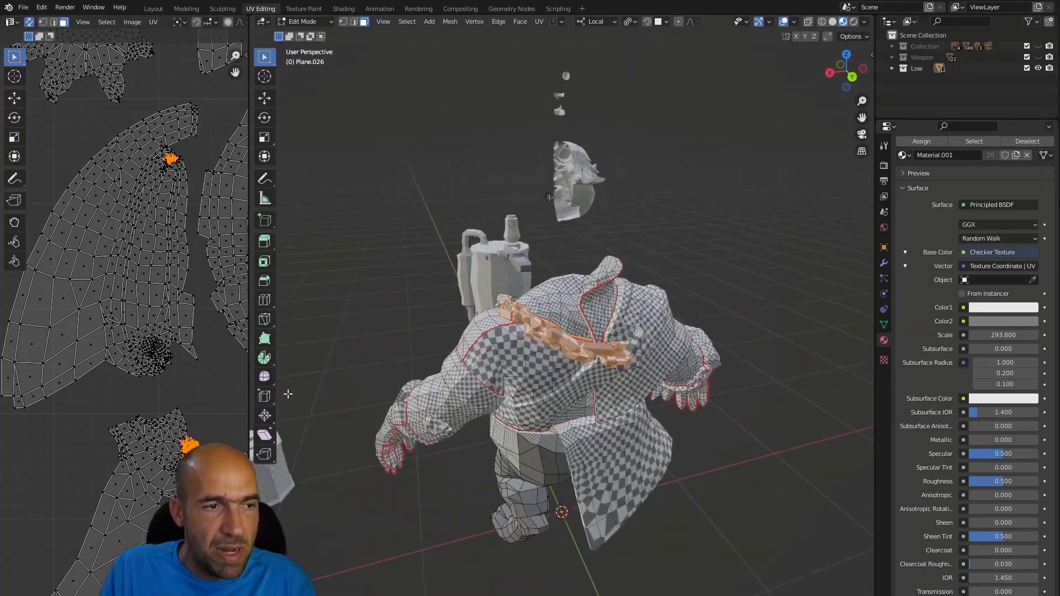
Unwrap the selected chain faces and move the resulting islands above the UV tile, clear of the other islands
scroll(173, 445, "down", 4)
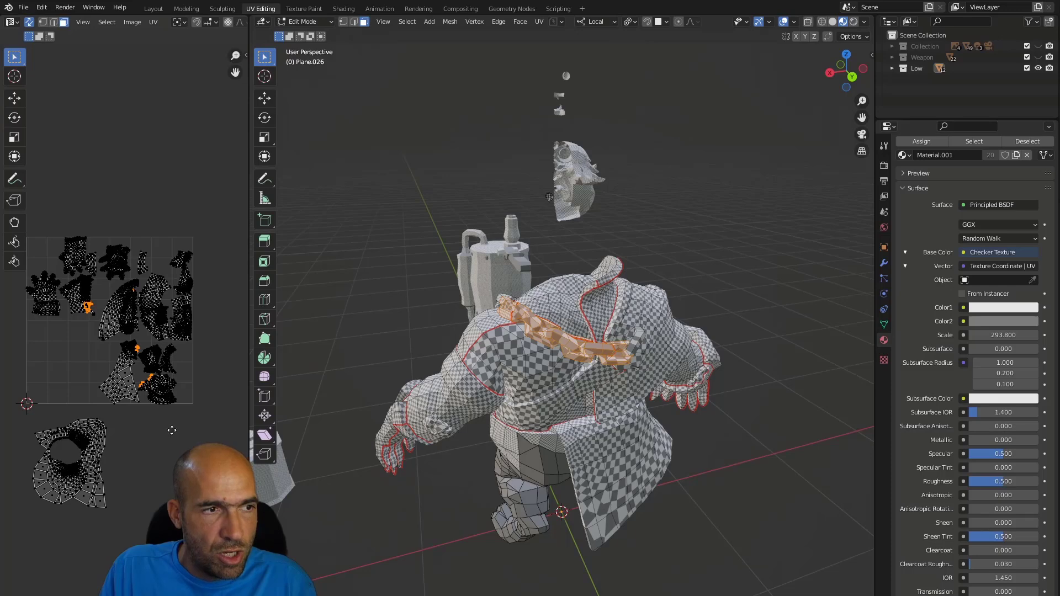
key("g")
left_click(204, 246)
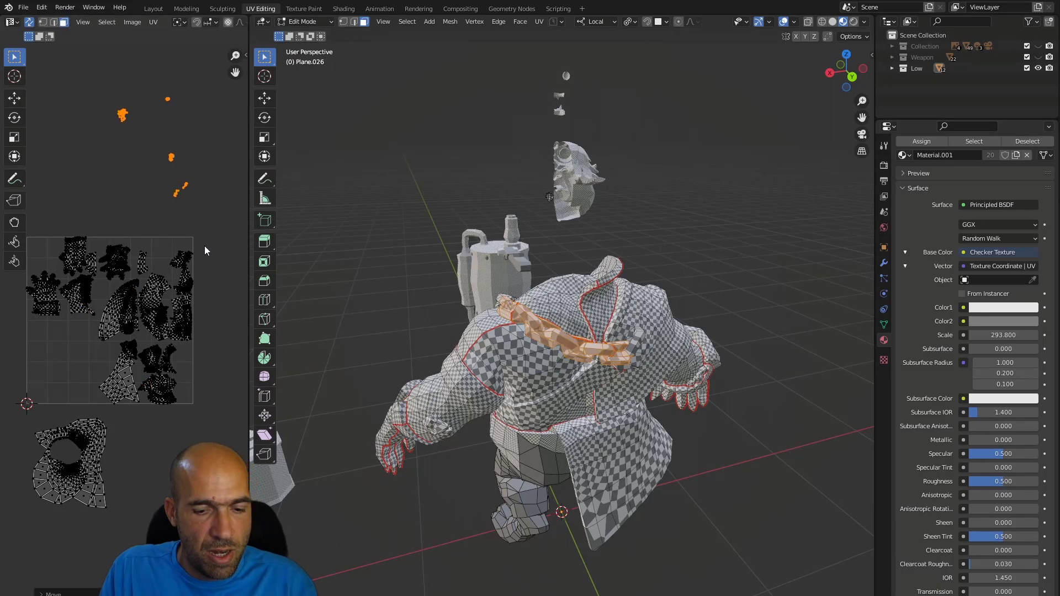
key("u")
left_click(194, 261)
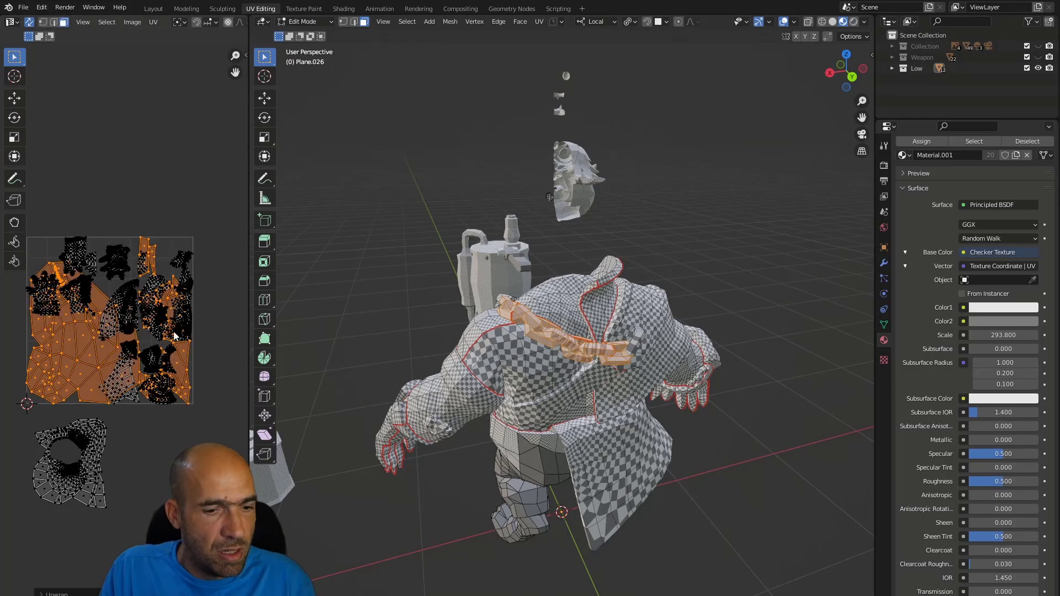
key("g")
left_click(211, 140)
left_click(220, 249)
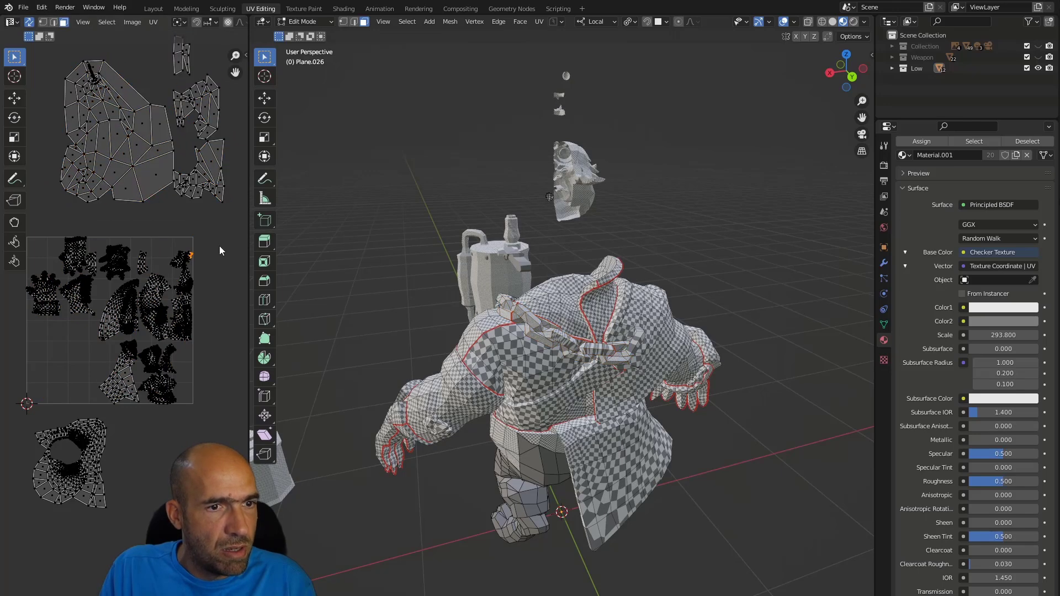
Select the crowded faces at the upper end of the large chain island and check the checker pattern on their chain links
scroll(84, 281, "up", 6)
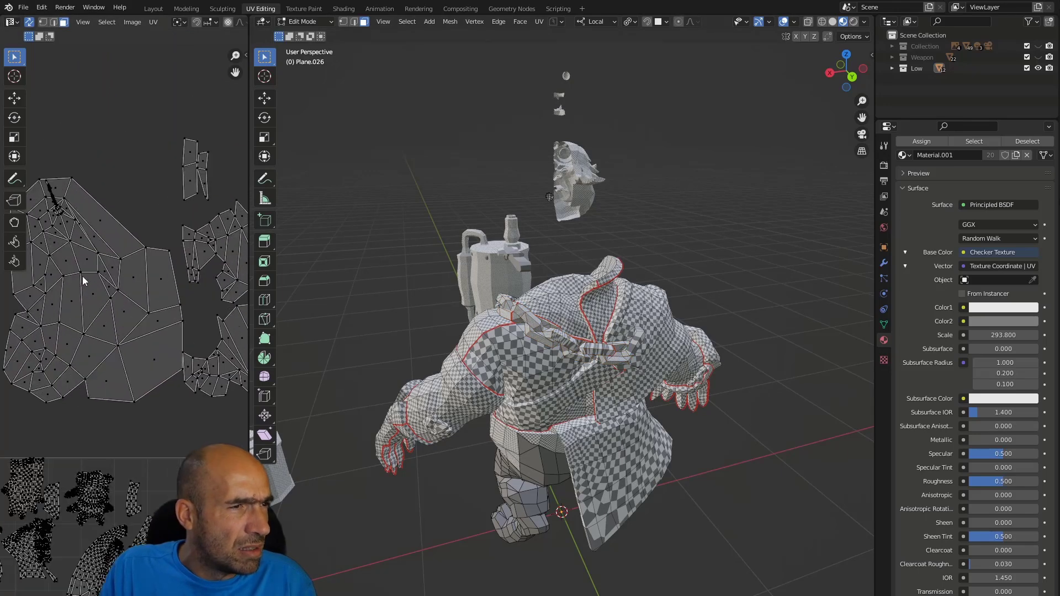
scroll(150, 292, "down", 4)
scroll(169, 305, "up", 3)
middle_click_drag(201, 366, 202, 341)
scroll(98, 365, "down", 1)
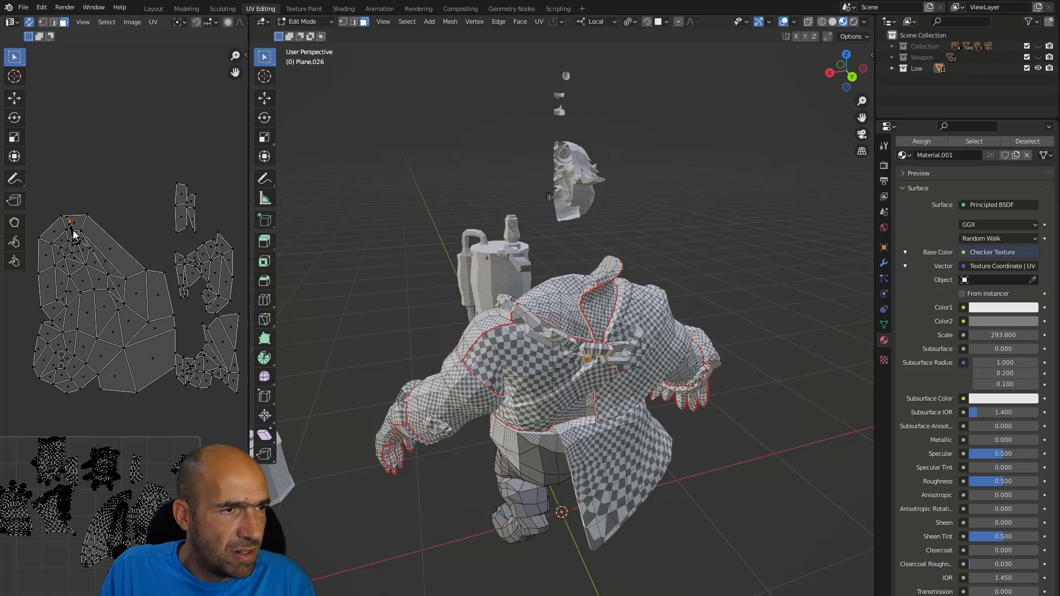
key("l")
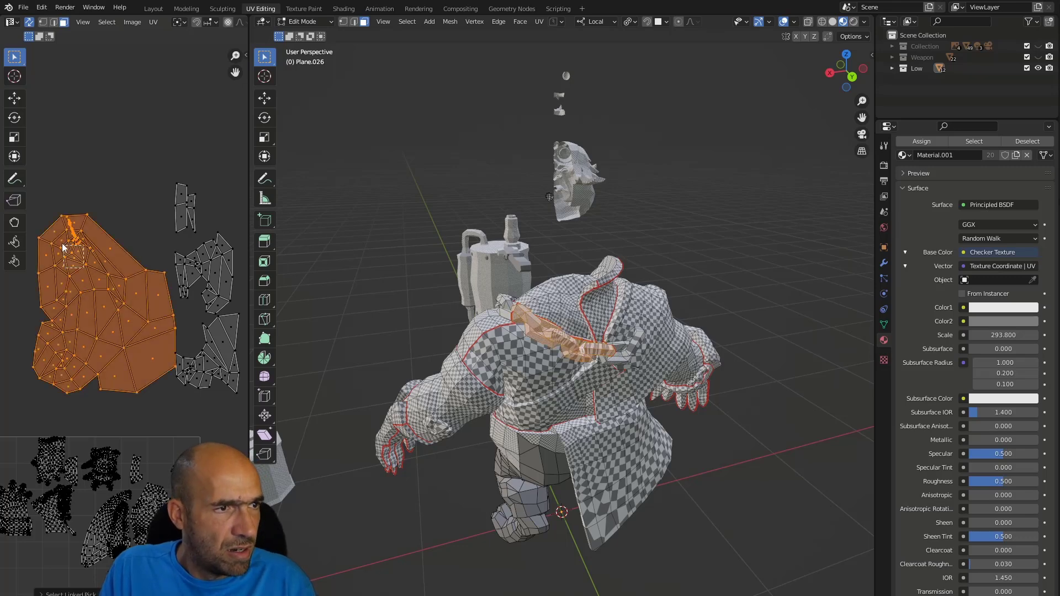
left_click(60, 238)
scroll(578, 342, "up", 10)
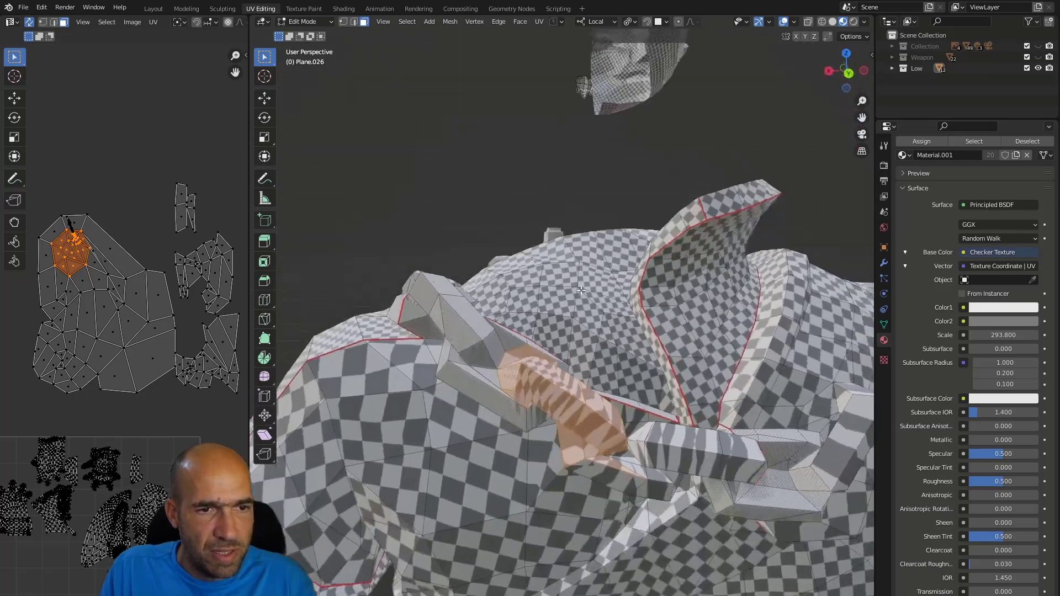
mouse_move(582, 289)
middle_mouse_down()
mouse_move(599, 197)
mouse_move(574, 276)
middle_mouse_up()
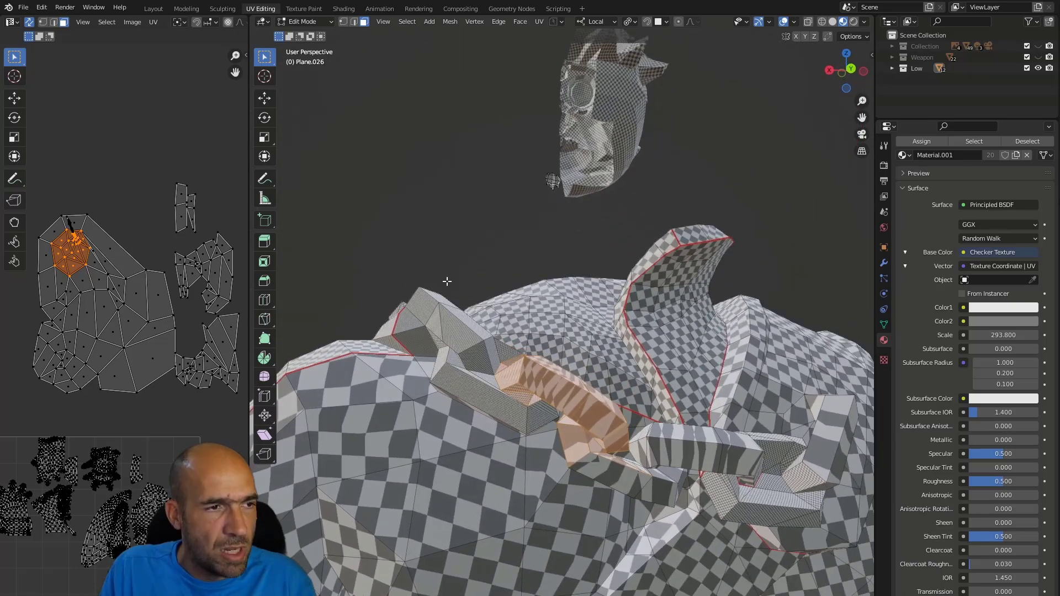
scroll(181, 288, "down", 2)
Select all the chain UV islands and mark seams from their island boundaries
left_click_drag(207, 256, 47, 376)
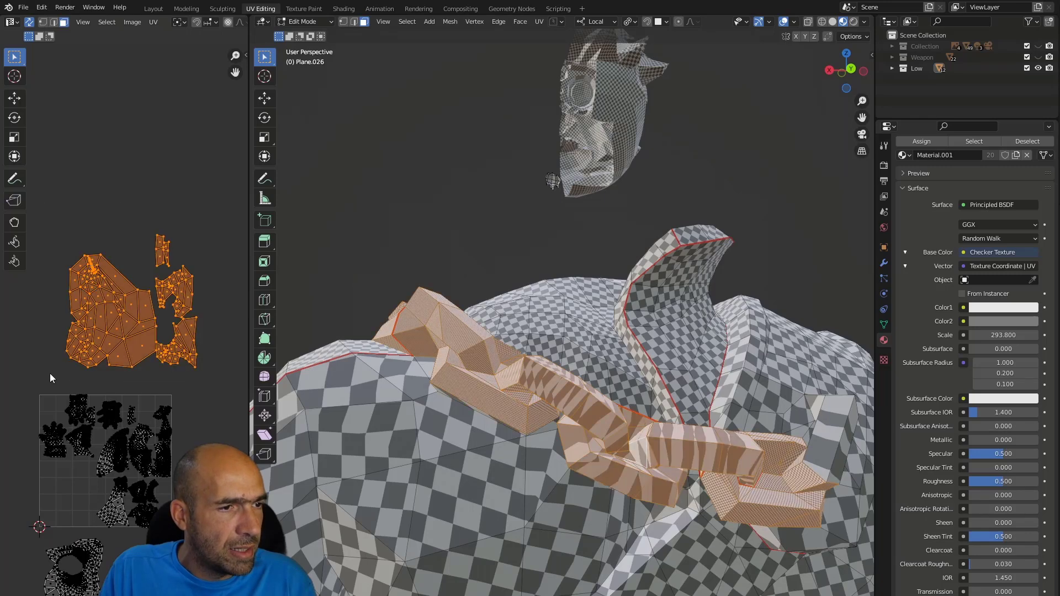
left_click(130, 22)
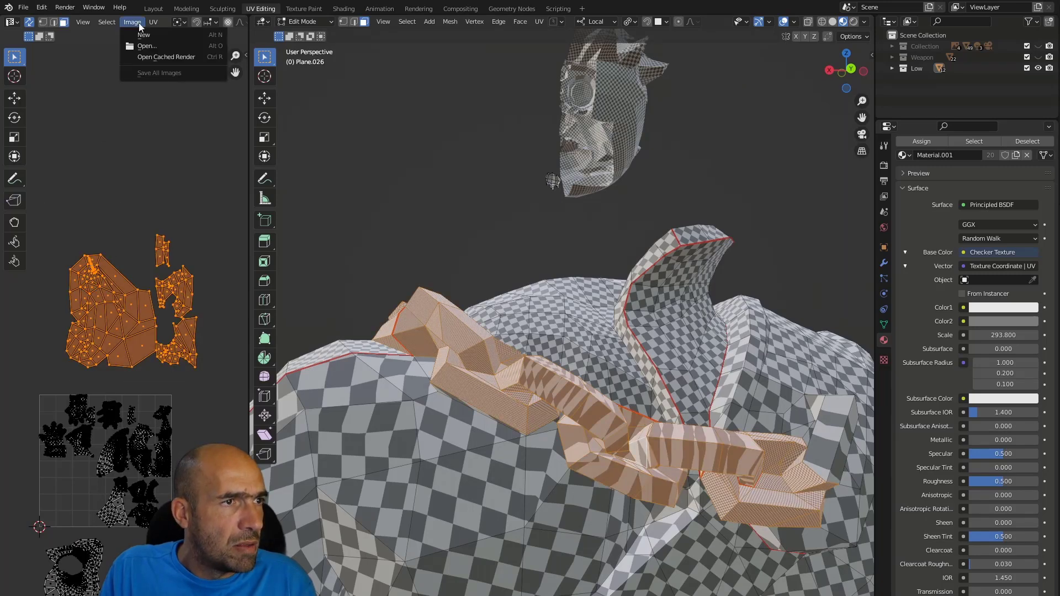
mouse_move(151, 22)
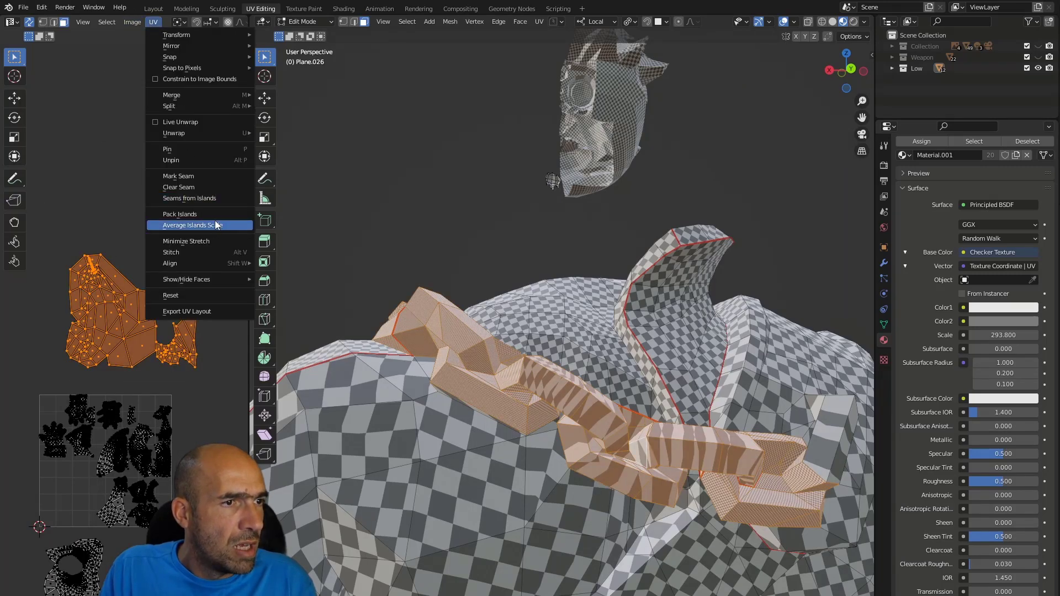
left_click(214, 200)
Select the stretched faces of the two middle chain links and move their UVs above the large chain island
middle_click_drag(551, 393, 562, 440)
left_click(562, 439)
scroll(589, 430, "down", 7)
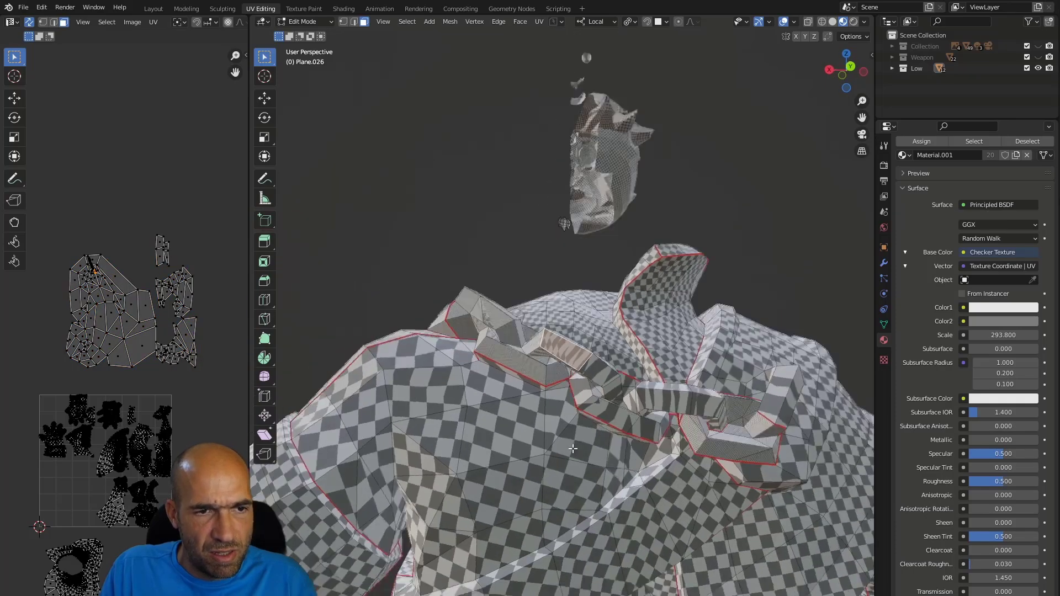
middle_click_drag(614, 349, 589, 379)
middle_click_drag(573, 335, 577, 398)
middle_click_drag(564, 336, 660, 377)
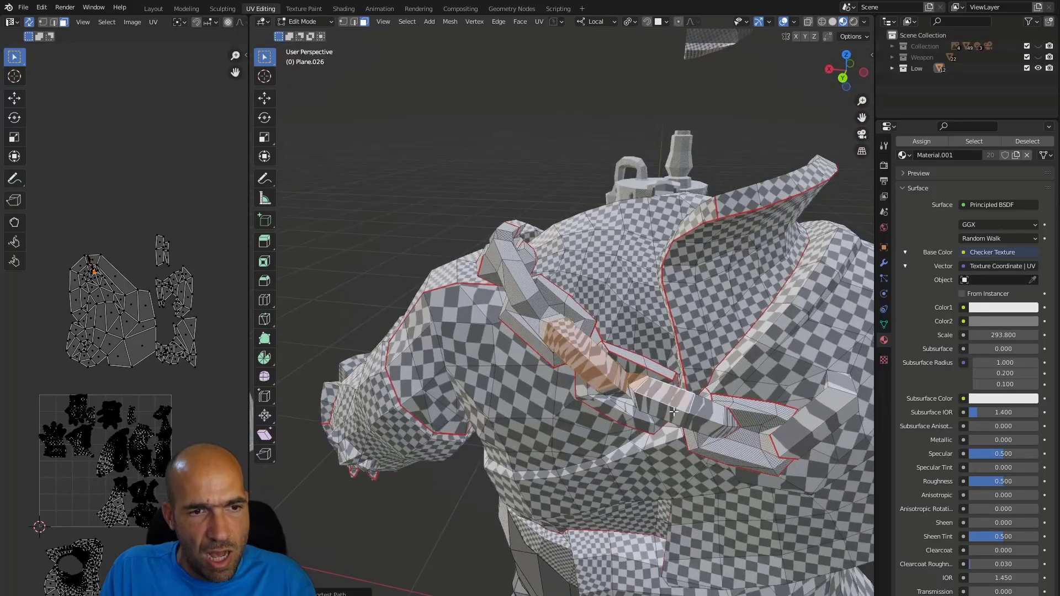
middle_click_drag(670, 417, 736, 329)
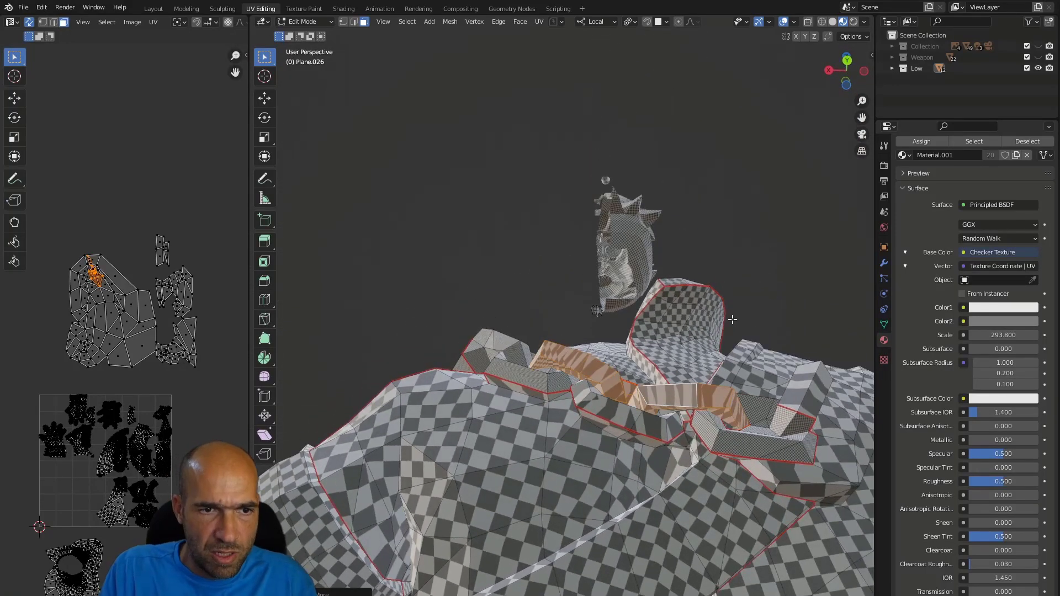
middle_click_drag(661, 341, 308, 358)
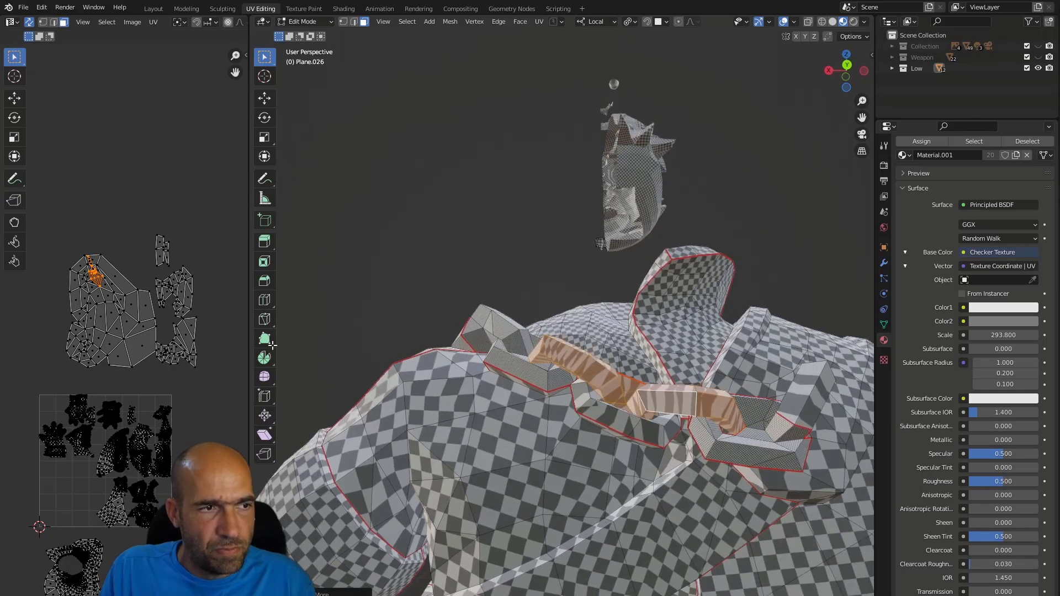
left_click(172, 209)
Select the upright chain link at the front and move its UV pieces clear of the large chain island
middle_click_drag(394, 280, 562, 309)
left_click(637, 320)
middle_click_drag(637, 319, 602, 270)
key("g")
left_click(144, 145)
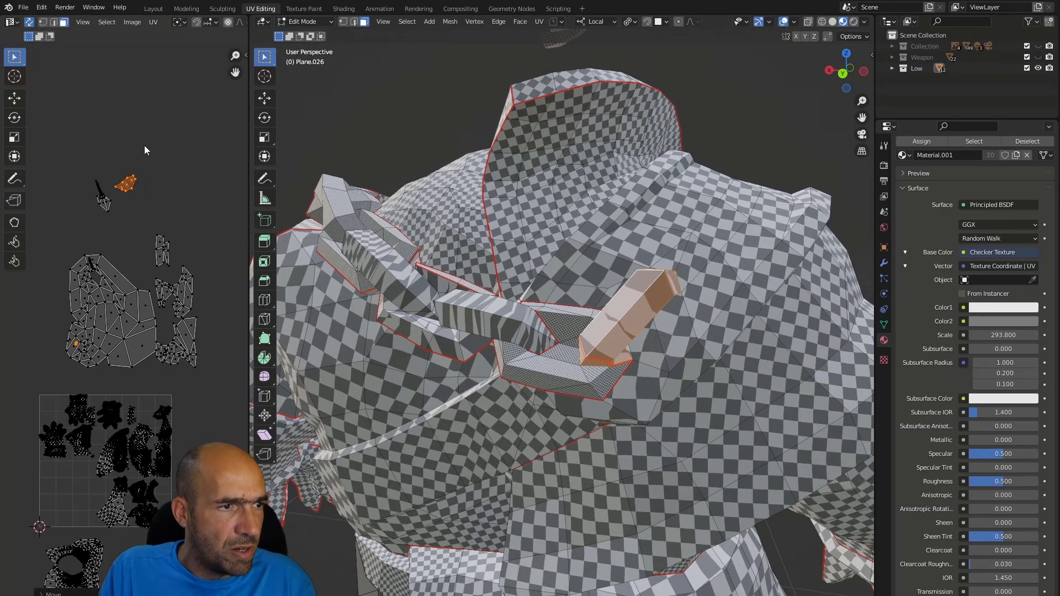
key("g")
left_click(127, 192)
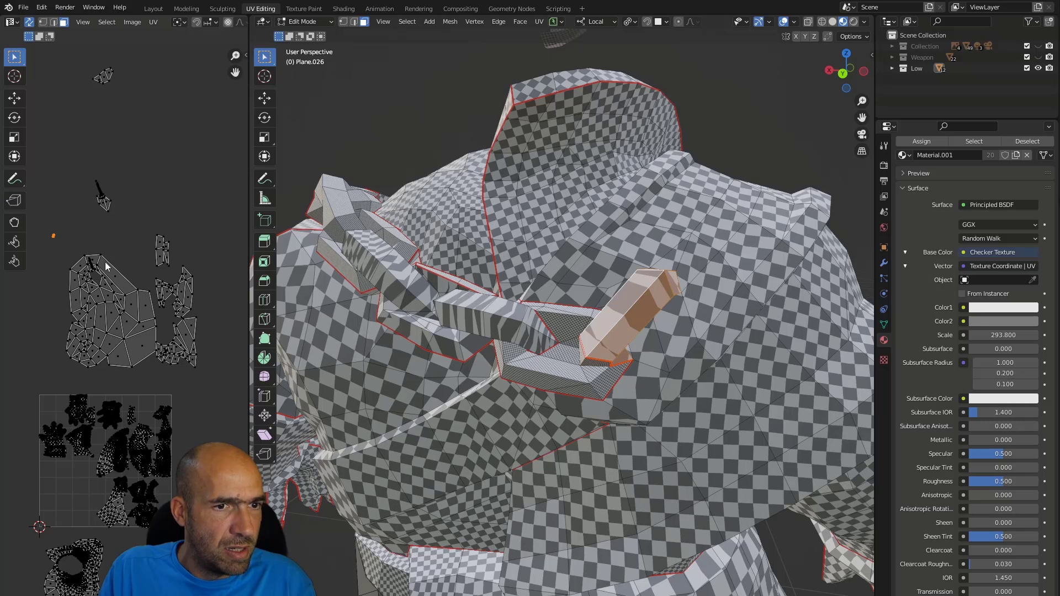
Unwrap the detached chain link pieces together and place the new islands above the large chain island
left_click_drag(36, 237, 37, 237)
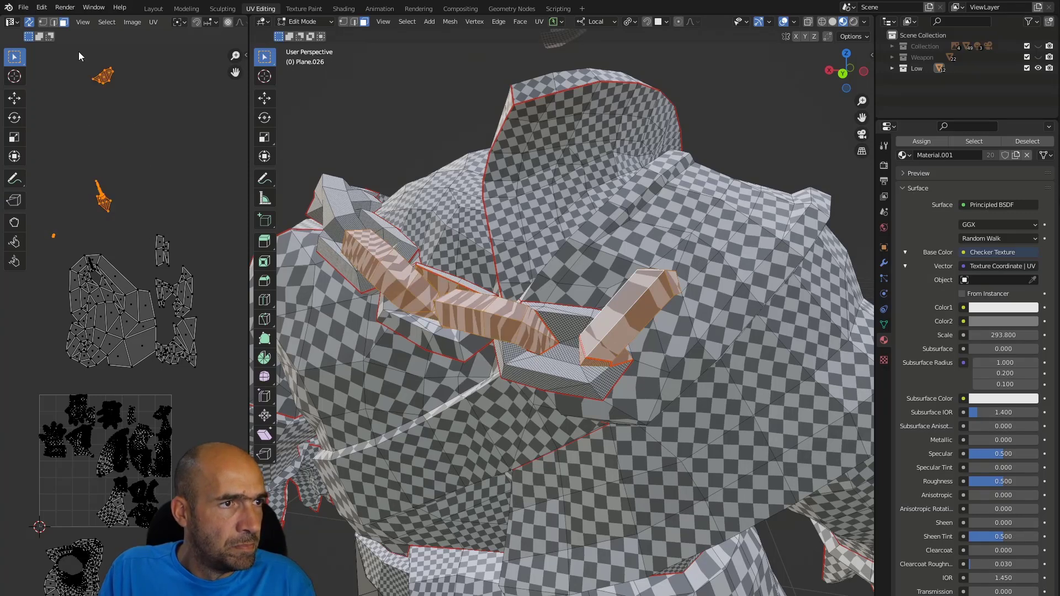
key("u")
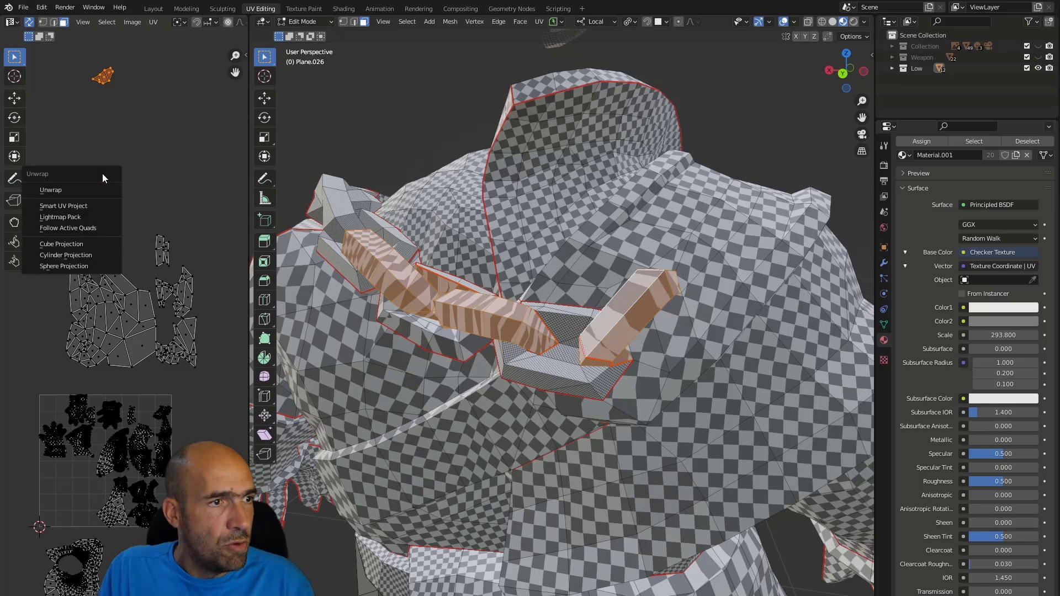
left_click(94, 188)
key("g")
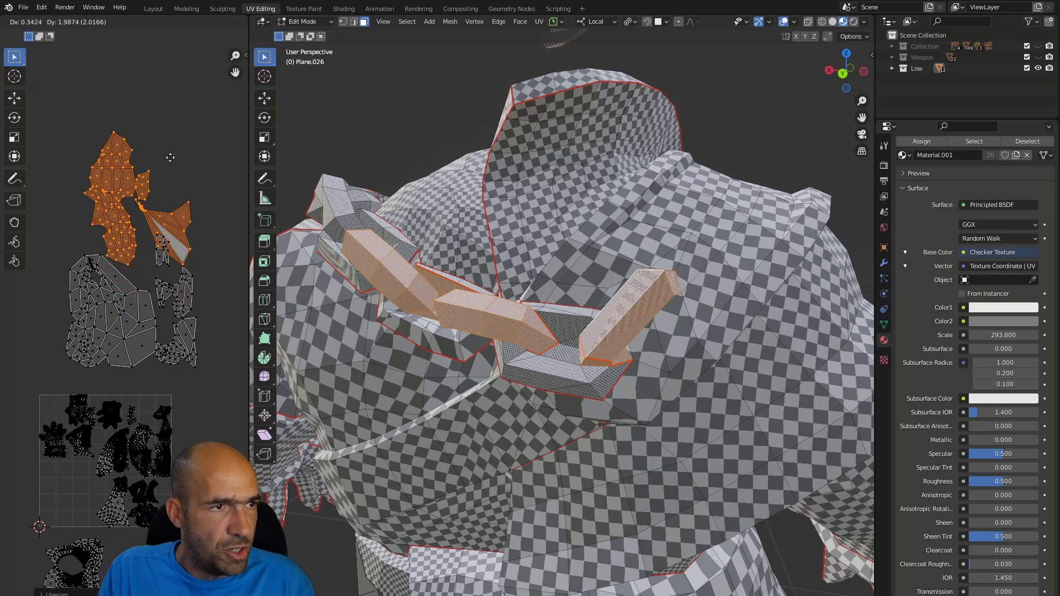
left_click(117, 187)
Select the fan-shaped island among the newly unwrapped pieces and locate its stretched faces on the chain link
scroll(117, 183, "up", 1)
middle_click_drag(121, 174, 111, 282)
left_click(118, 293)
scroll(149, 243, "up", 2)
middle_click_drag(154, 223, 152, 267)
left_click_drag(226, 211, 115, 350)
middle_click_drag(390, 315, 655, 401)
scroll(519, 288, "up", 6)
Mark seams on the edges around the stretched end of the chain link, where it meets the torso
key("2")
left_click(661, 331)
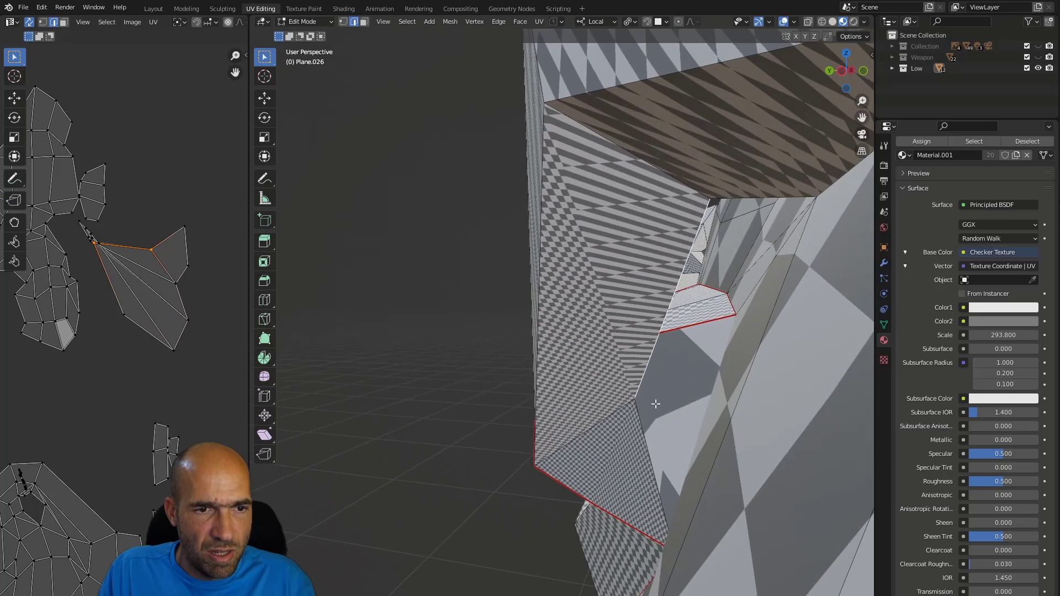
middle_click_drag(649, 449, 734, 348)
right_click(702, 402)
left_click(702, 401)
right_click(734, 348)
left_click(729, 344)
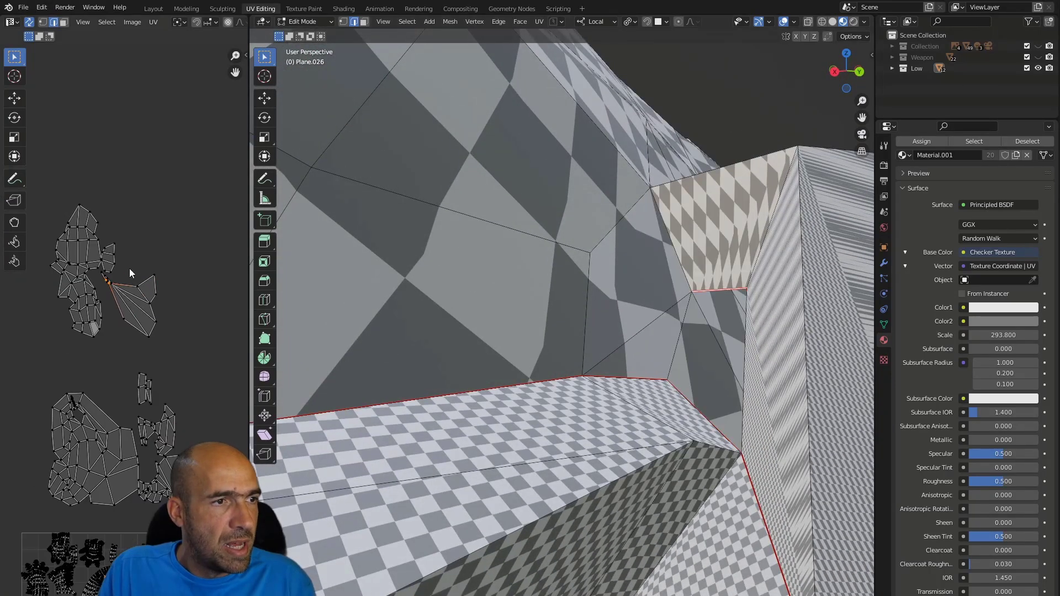
Select the upper group of chain link islands as faces, create seams from the islands and unwrap them again
left_click_drag(191, 180, 16, 362)
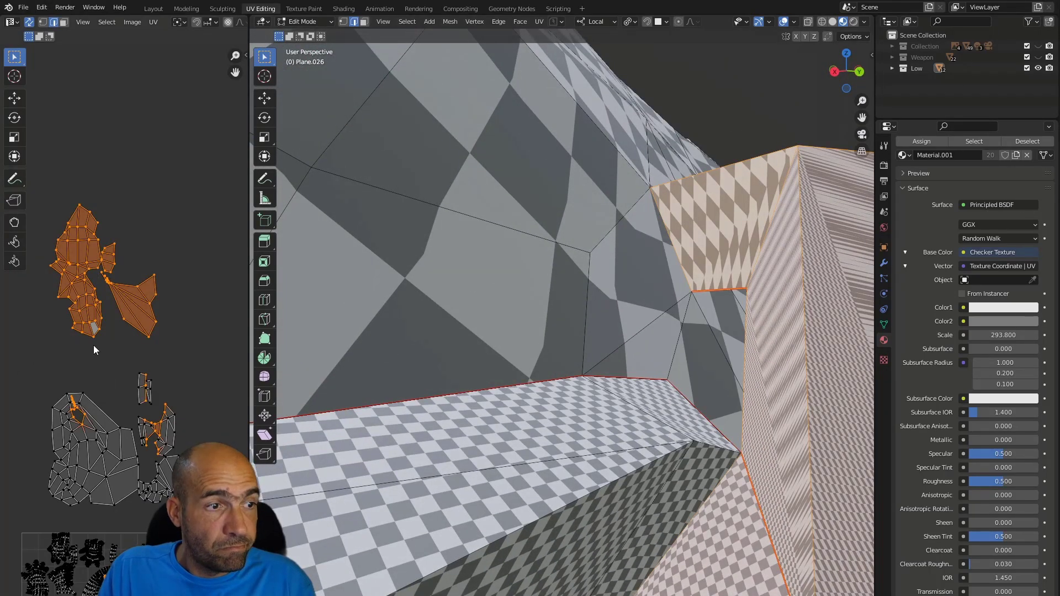
key("3")
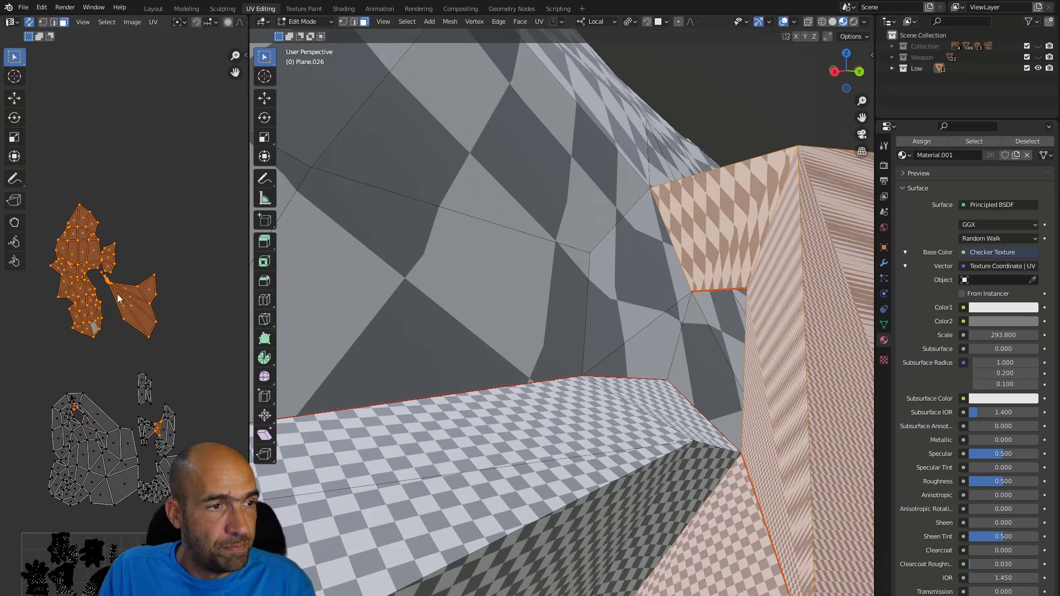
left_click_drag(194, 177, 45, 364)
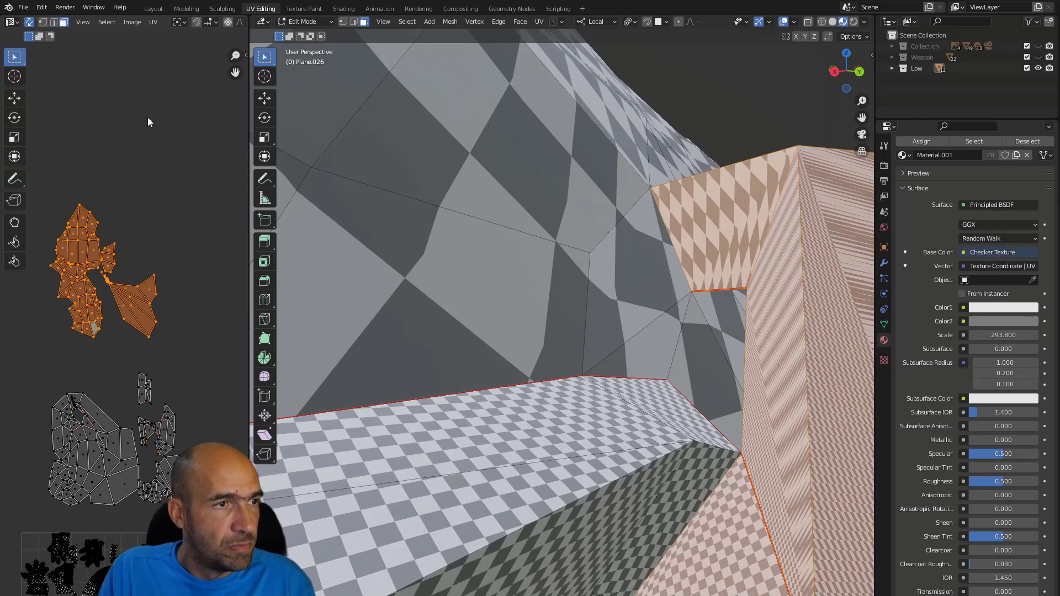
left_click(157, 23)
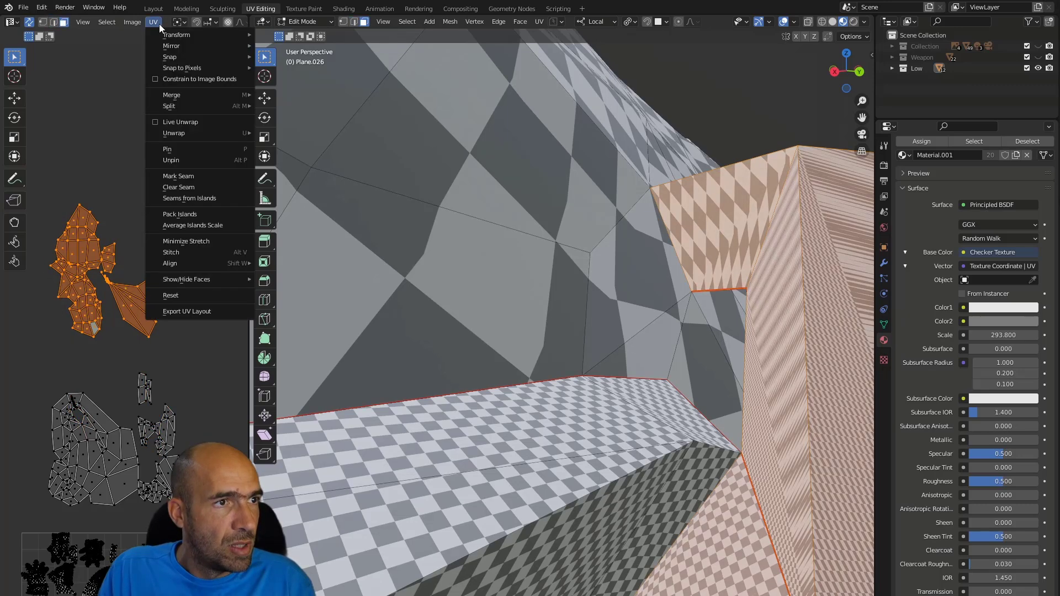
left_click(201, 199)
key("u")
left_click(147, 270)
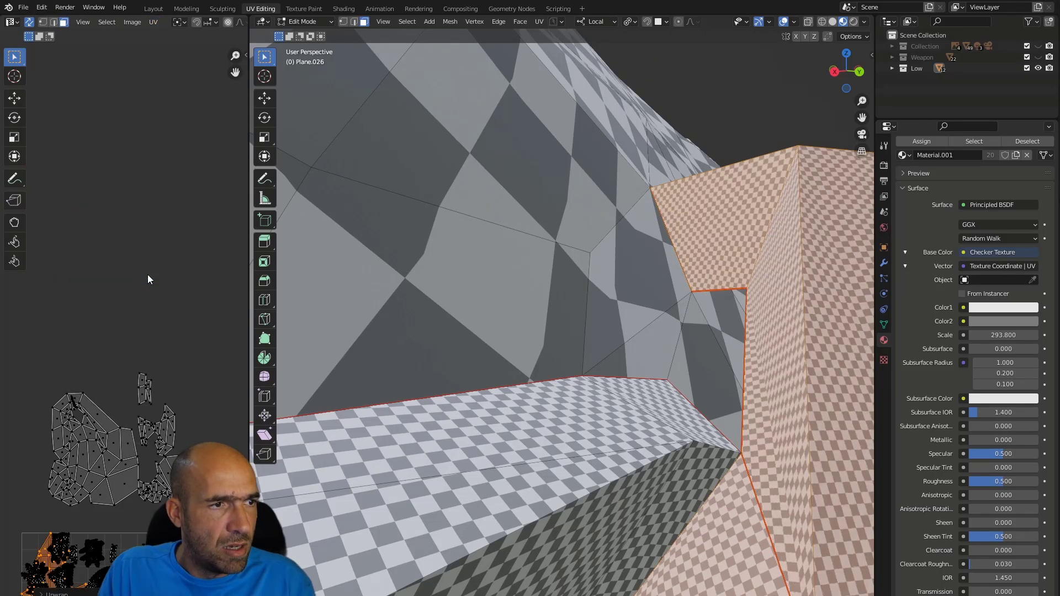
Move the new chain link islands above the remaining ones and scale them down to match the torso's checker density
scroll(138, 349, "down", 2)
key("g")
left_click(190, 265)
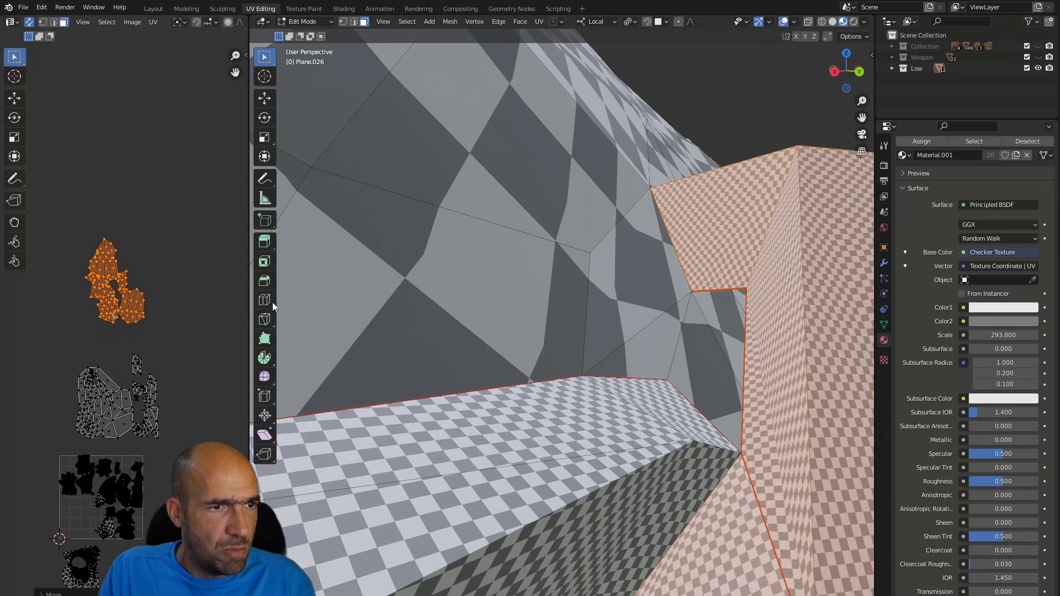
key("Home")
key("KP_Decimal")
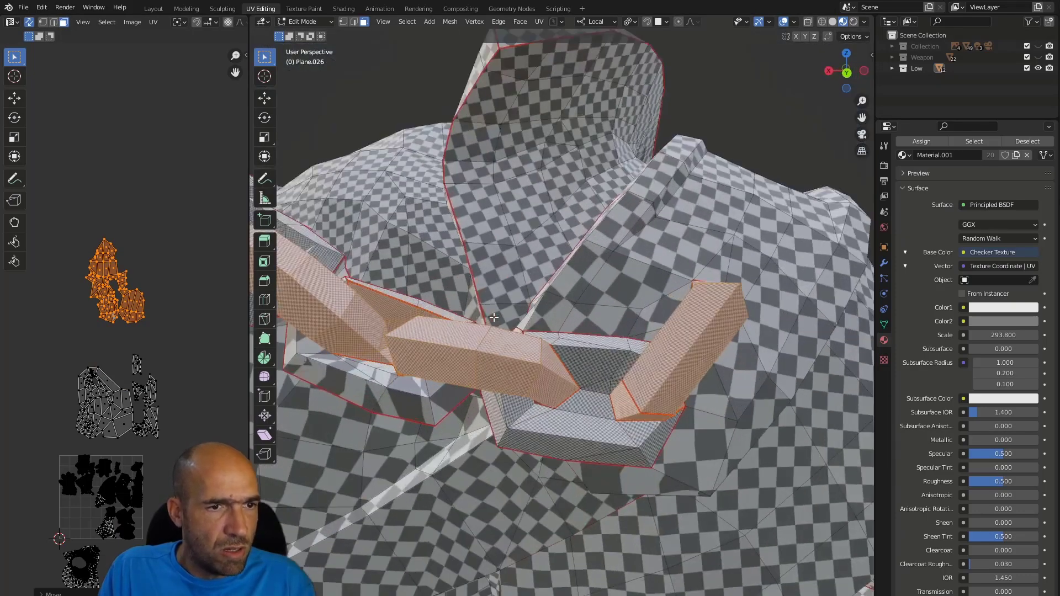
key("s")
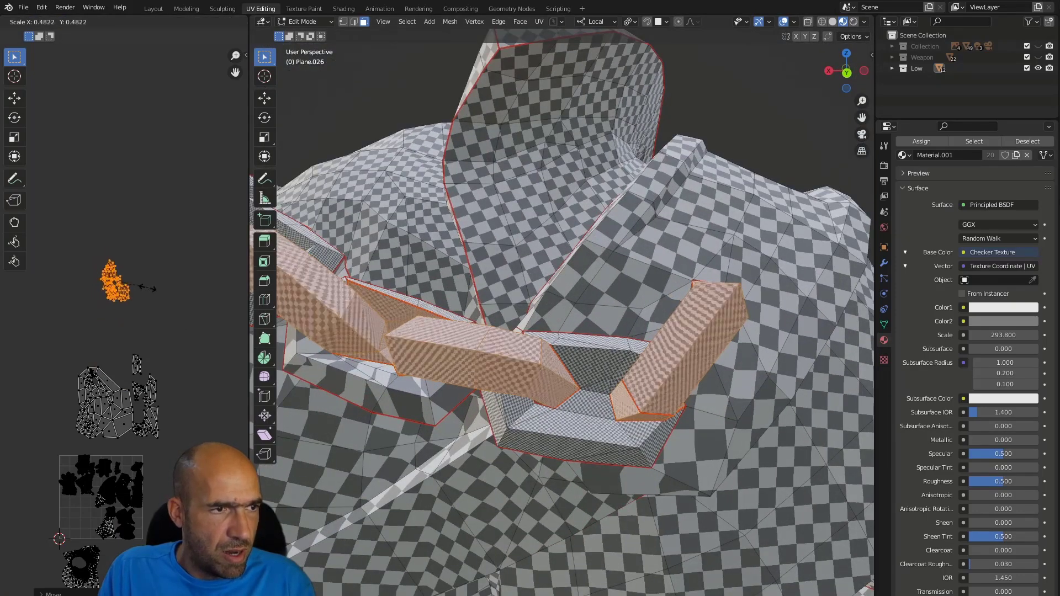
middle_click_drag(671, 322, 696, 316)
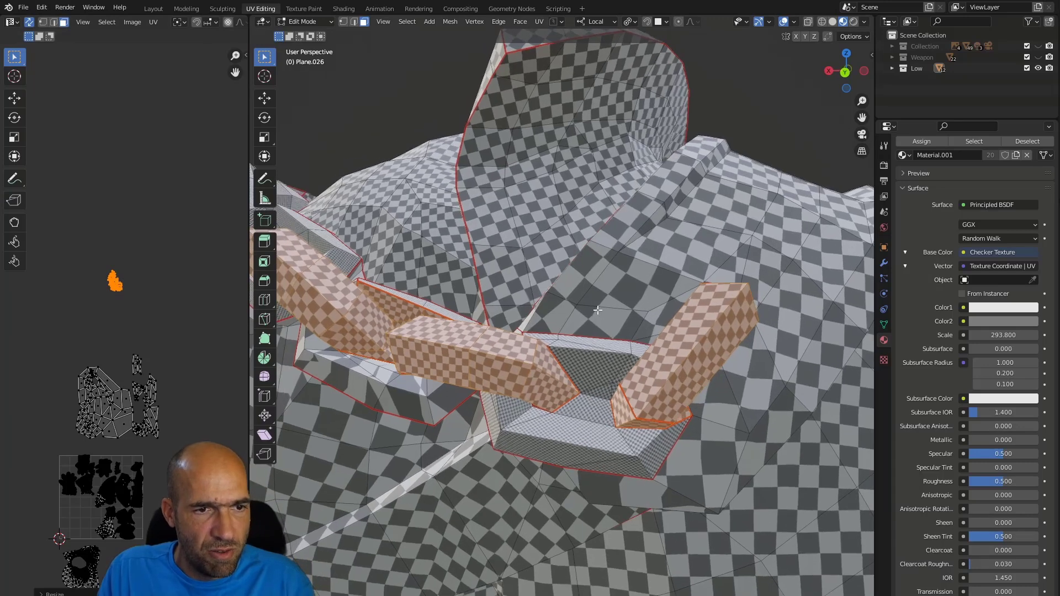
Select all the remaining chain islands, including the lower links, unwrap them together and move them above the UV tile
middle_click_drag(596, 332, 712, 338, "shift")
middle_click_drag(596, 365, 574, 345)
left_click(503, 387)
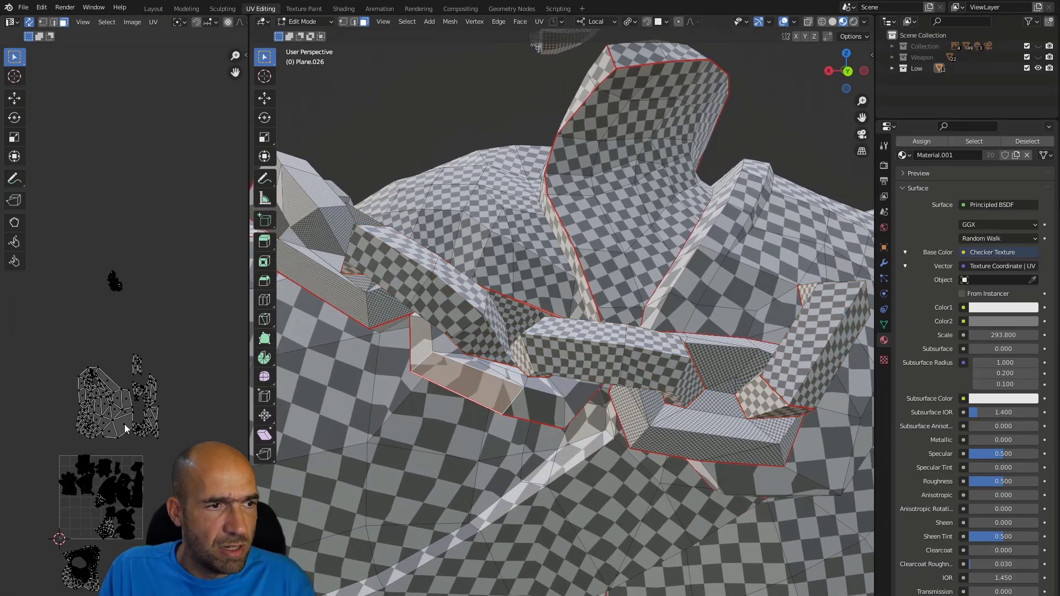
scroll(147, 428, "up", 2)
left_click(550, 411, "ctrl")
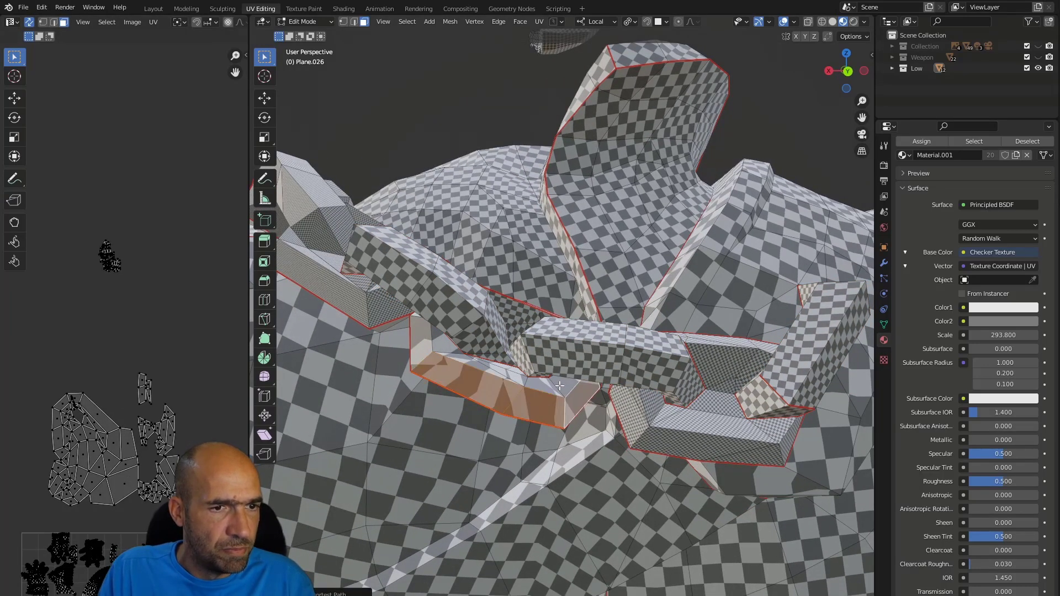
middle_click_drag(164, 433, 170, 350)
left_click_drag(209, 310, 40, 463)
right_click(119, 430)
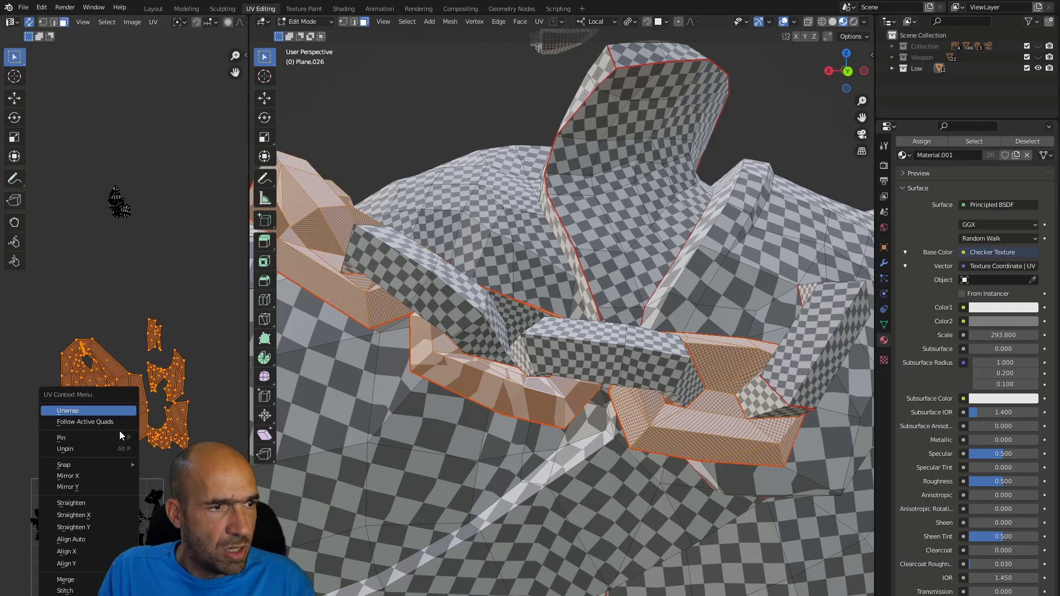
left_click(117, 410)
key("g")
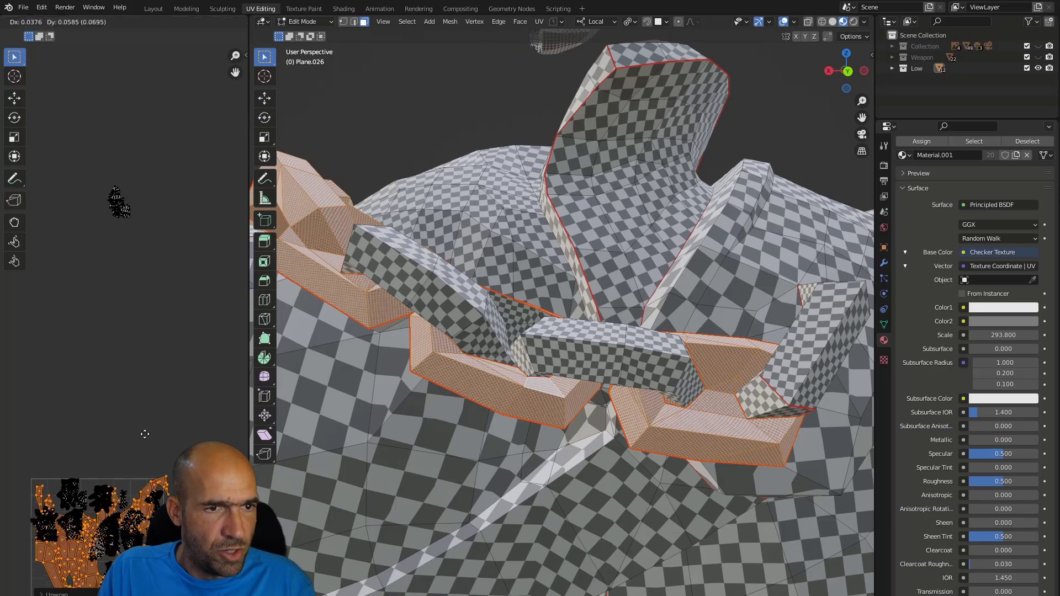
left_click(177, 273)
Examine the unwrapped chain islands and select the small overlapping face beside the hole in the largest one
middle_click_drag(381, 257, 739, 412, "shift")
scroll(692, 416, "down", 4)
middle_click_drag(729, 557, 603, 342, "shift")
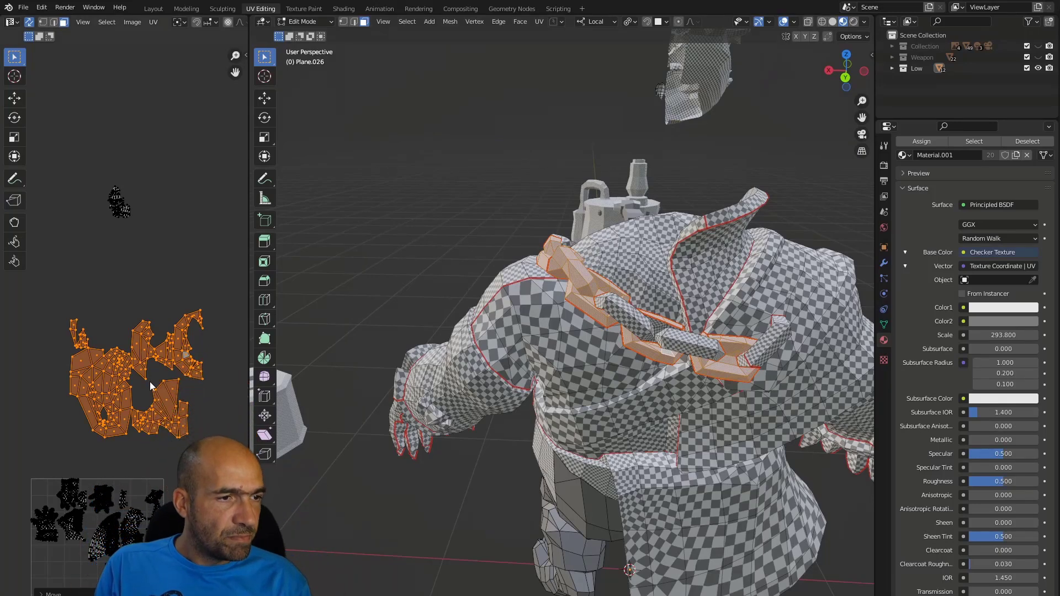
scroll(152, 384, "up", 5)
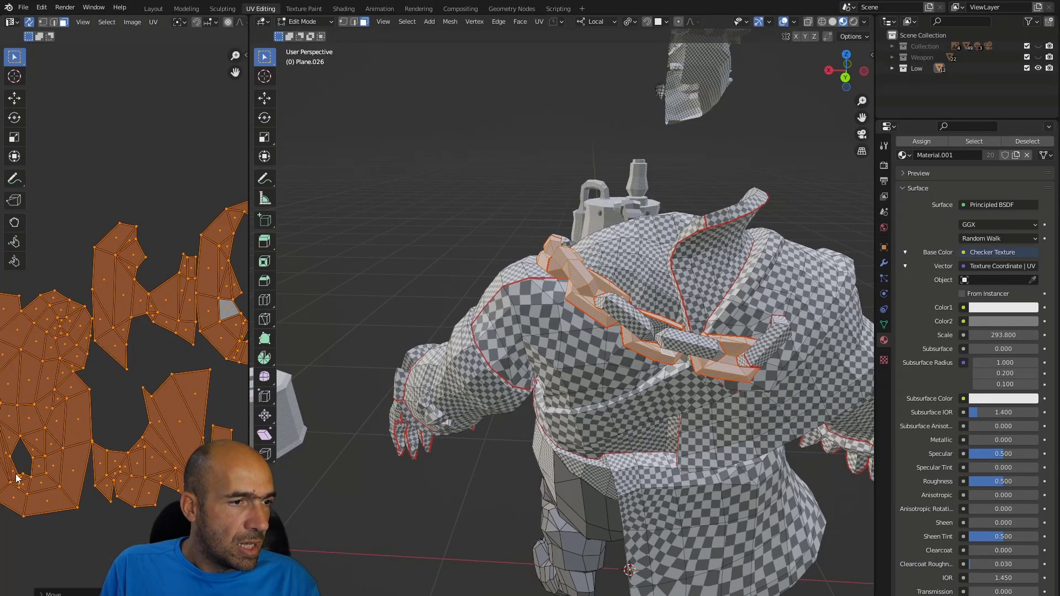
scroll(18, 476, "up", 3)
scroll(89, 425, "down", 5)
scroll(116, 403, "up", 4)
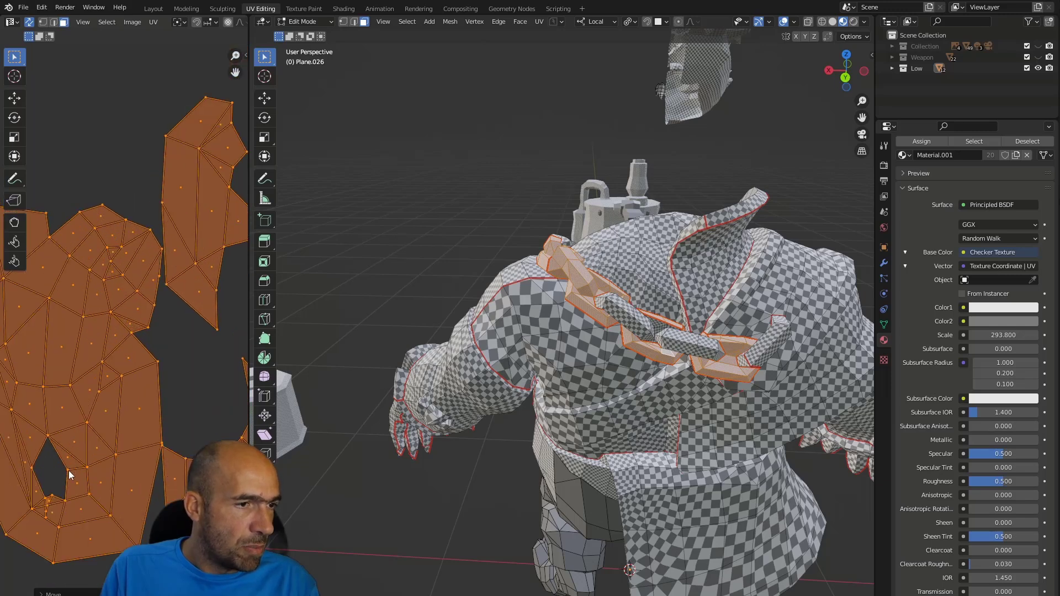
scroll(68, 470, "up", 5)
left_click(158, 484)
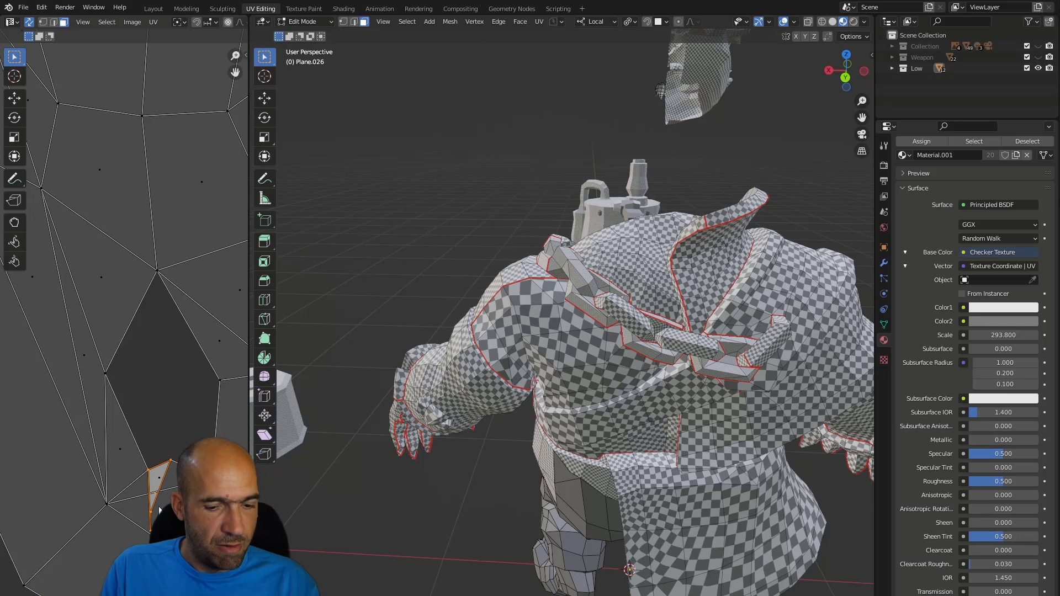
key("g")
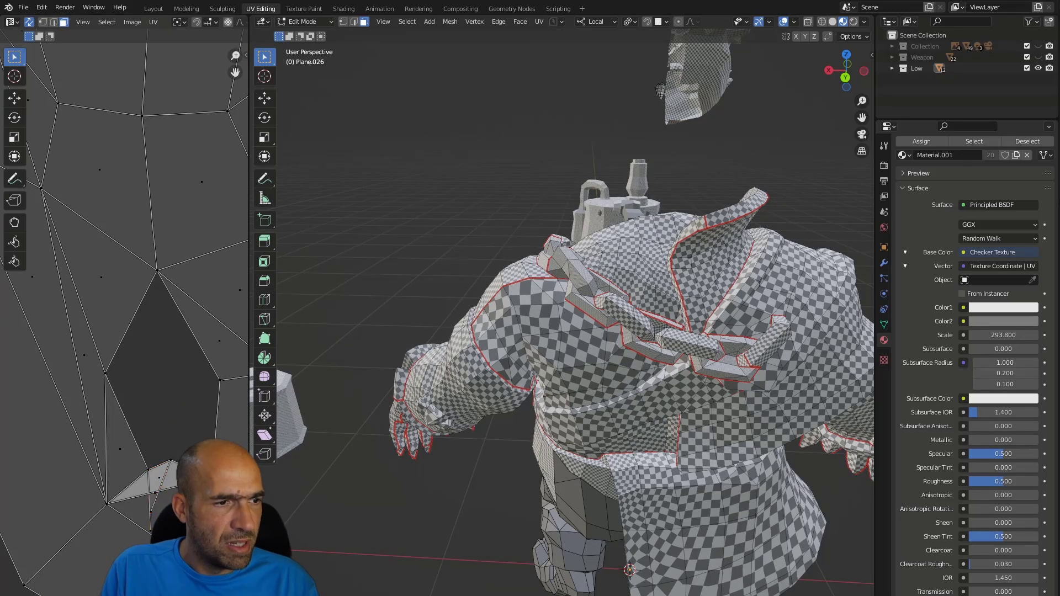
Check the small hidden faces between the chain links and pull their overlapping UV vertices into the island's hole with the Grab tool
middle_click_drag(425, 432, 675, 335)
scroll(617, 424, "up", 6)
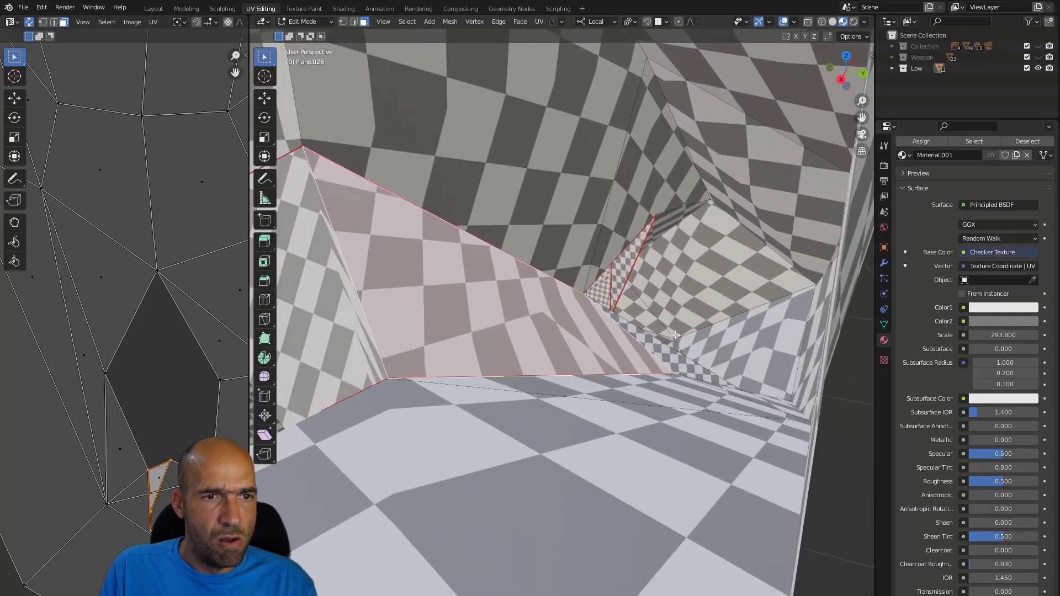
left_click(626, 267)
middle_click_drag(634, 267, 552, 390)
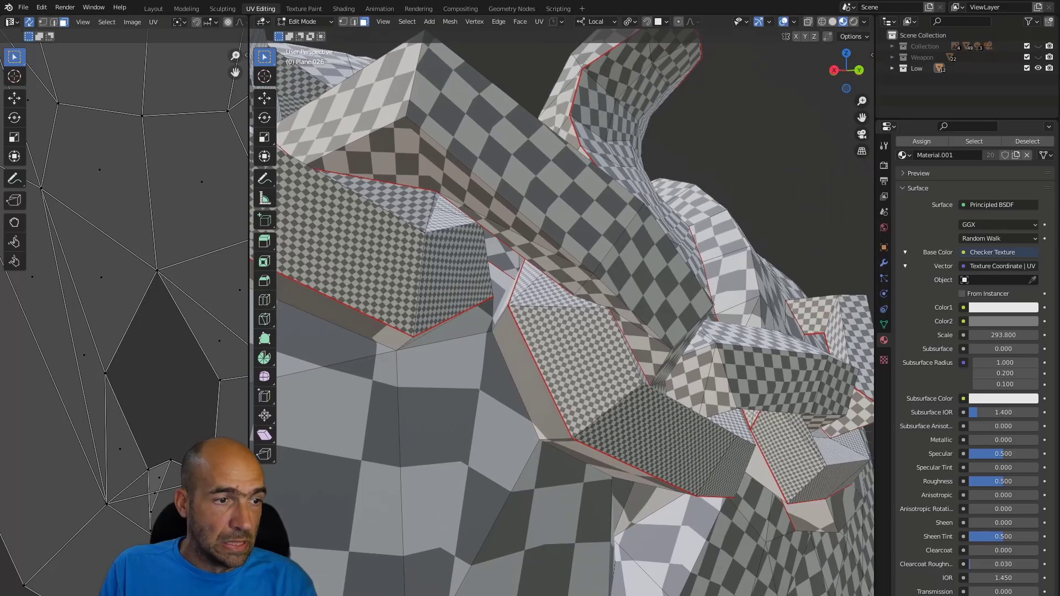
left_click(15, 222)
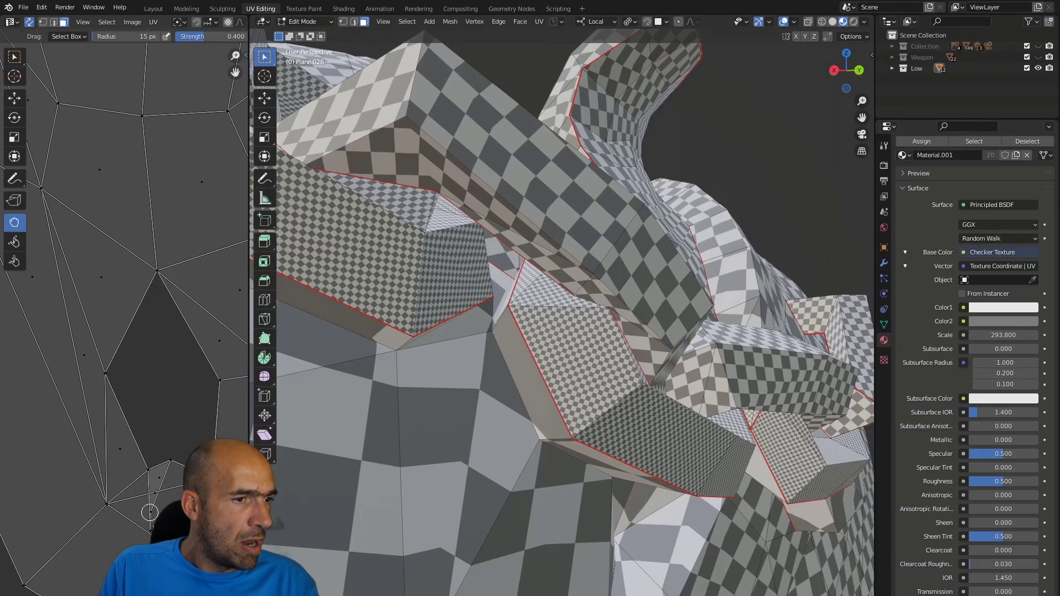
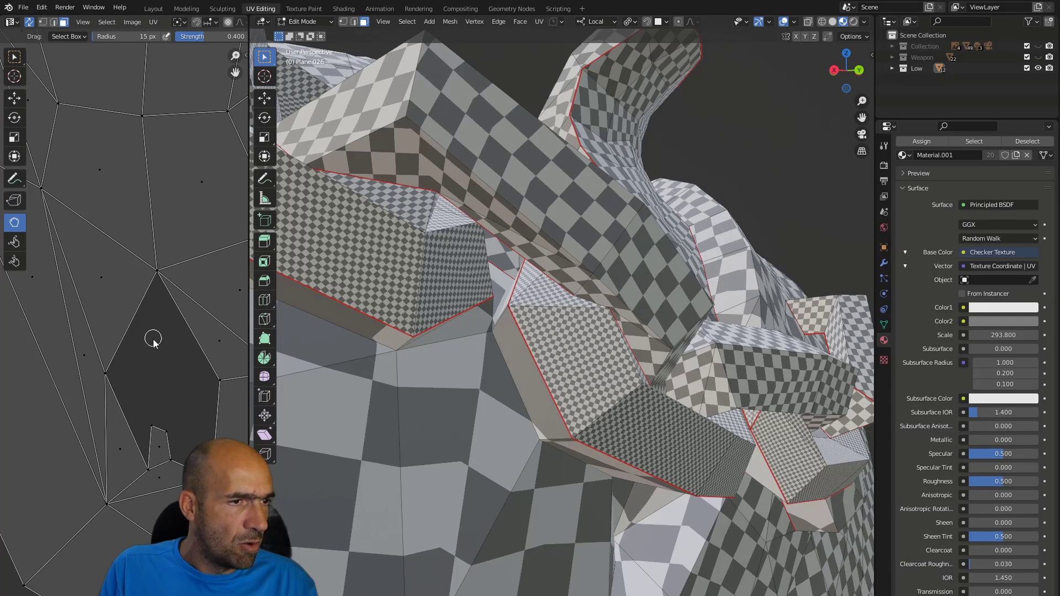
Examine all the chain islands in the UV layout for remaining overlaps and folded faces
scroll(153, 340, "down", 6)
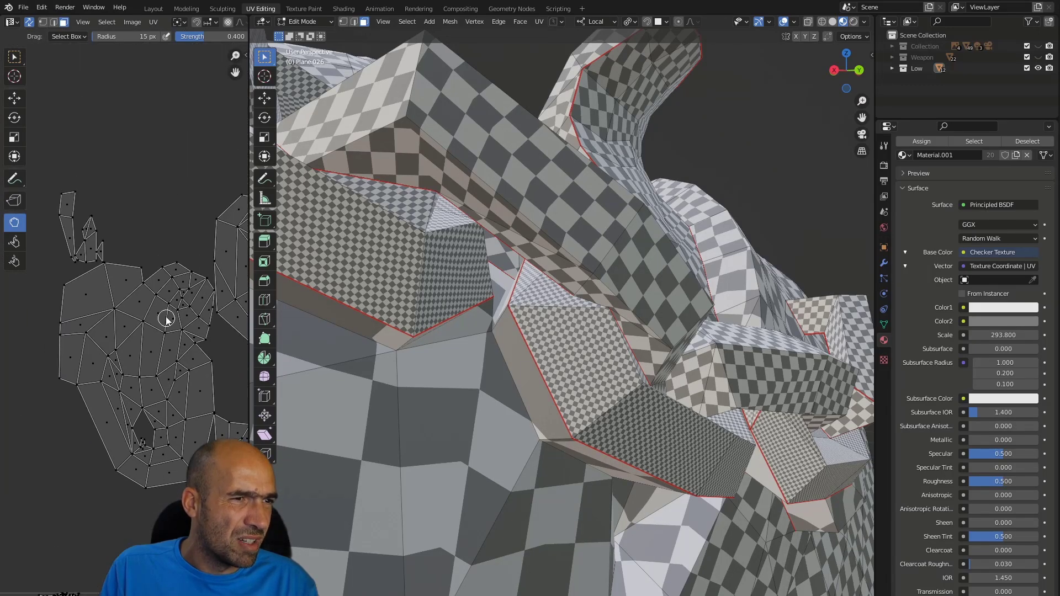
middle_click_drag(168, 325, 157, 292, "ctrl")
middle_click_drag(142, 236, 76, 360)
middle_click_drag(104, 323, 132, 275, "ctrl")
middle_click_drag(132, 275, 93, 335, "ctrl")
scroll(165, 398, "up", 2)
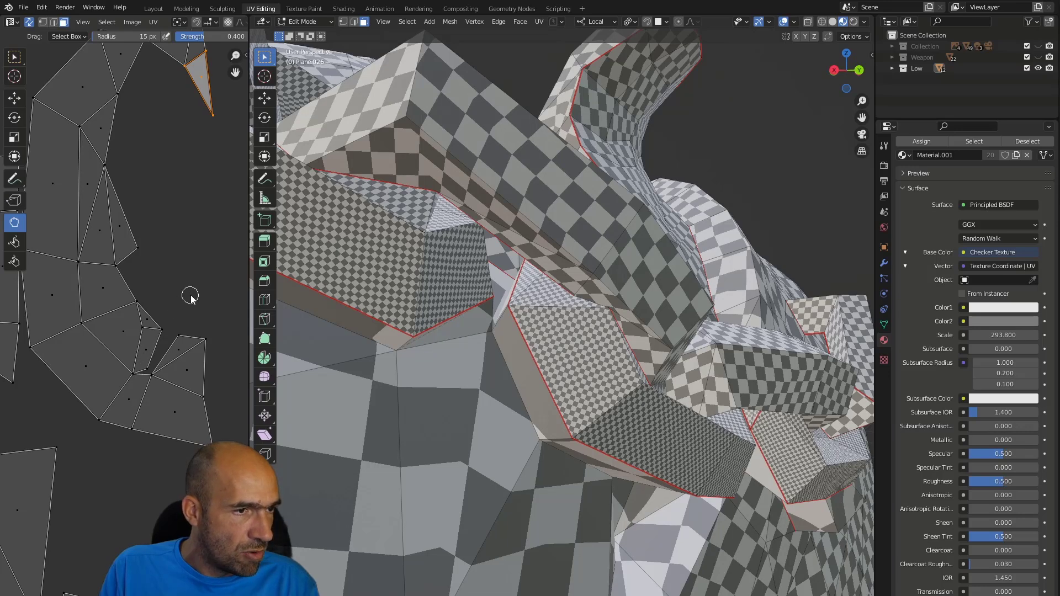
middle_click_drag(196, 298, 159, 444)
middle_click_drag(155, 486, 168, 343)
scroll(166, 353, "down", 2)
middle_click_drag(134, 447, 173, 449)
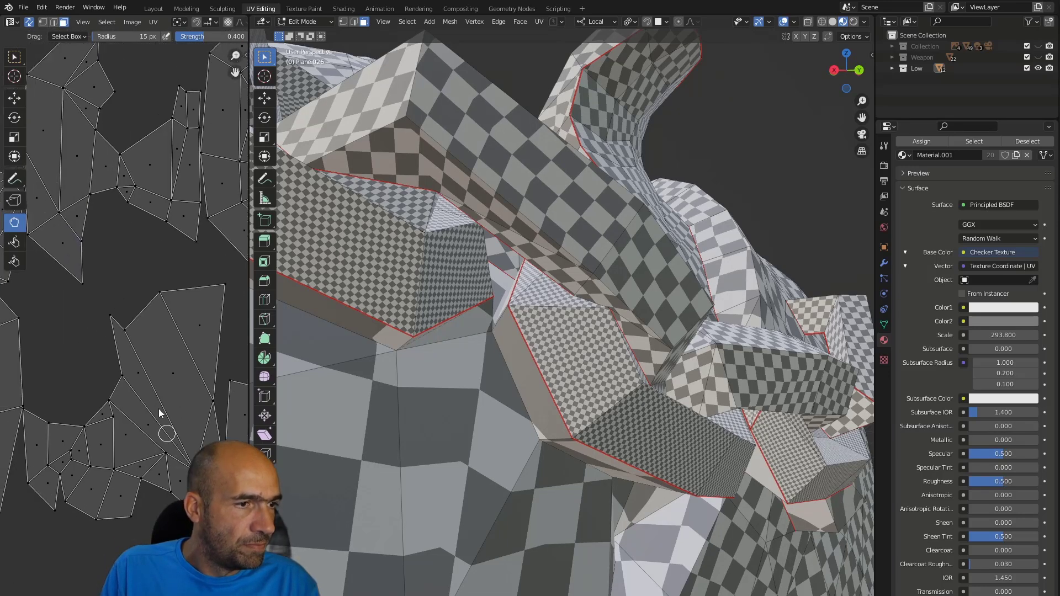
scroll(173, 448, "down", 10)
middle_click_drag(150, 307, 144, 400)
scroll(129, 306, "up", 4)
middle_click_drag(78, 277, 76, 262)
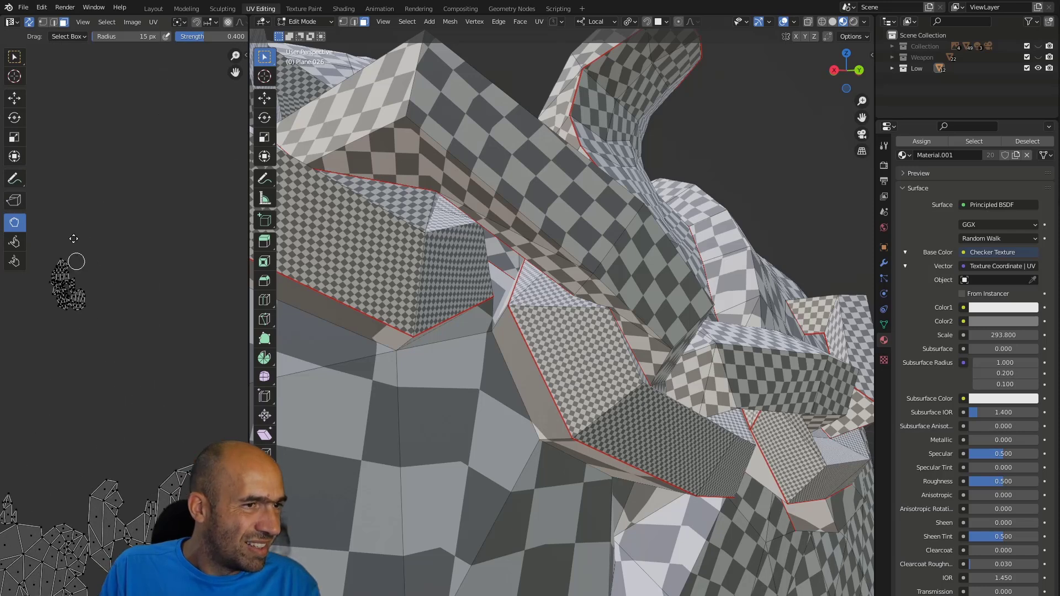
scroll(122, 324, "down", 2)
scroll(124, 323, "down", 2)
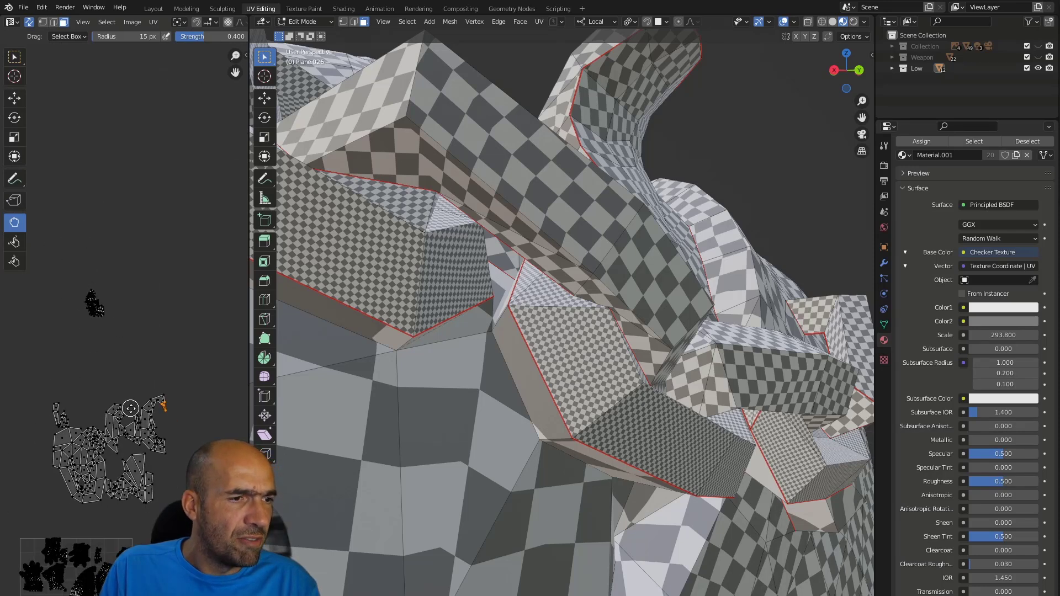
middle_click_drag(148, 386, 148, 350)
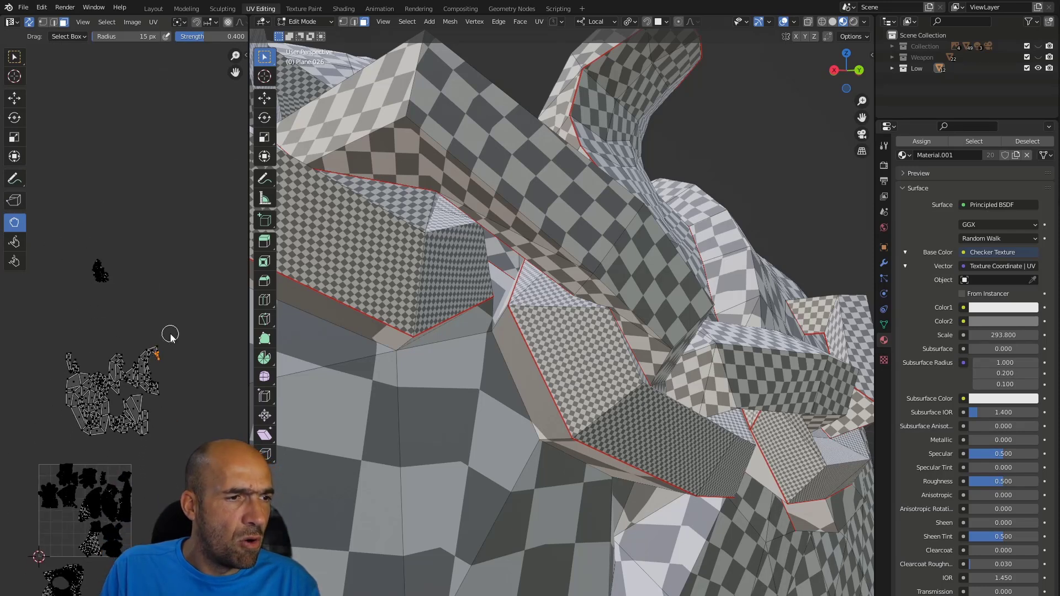
Select the large group of chain islands and scale it down until its checker size matches the other links
left_click(14, 57)
left_click_drag(197, 326, 50, 451)
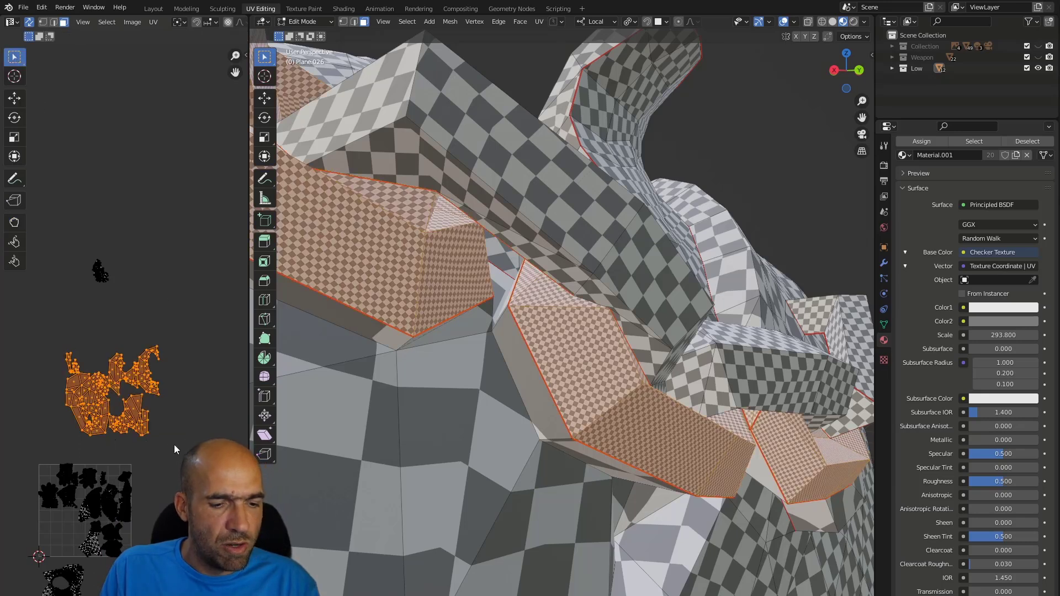
key("s")
left_click(116, 426)
key("s")
left_click(139, 412)
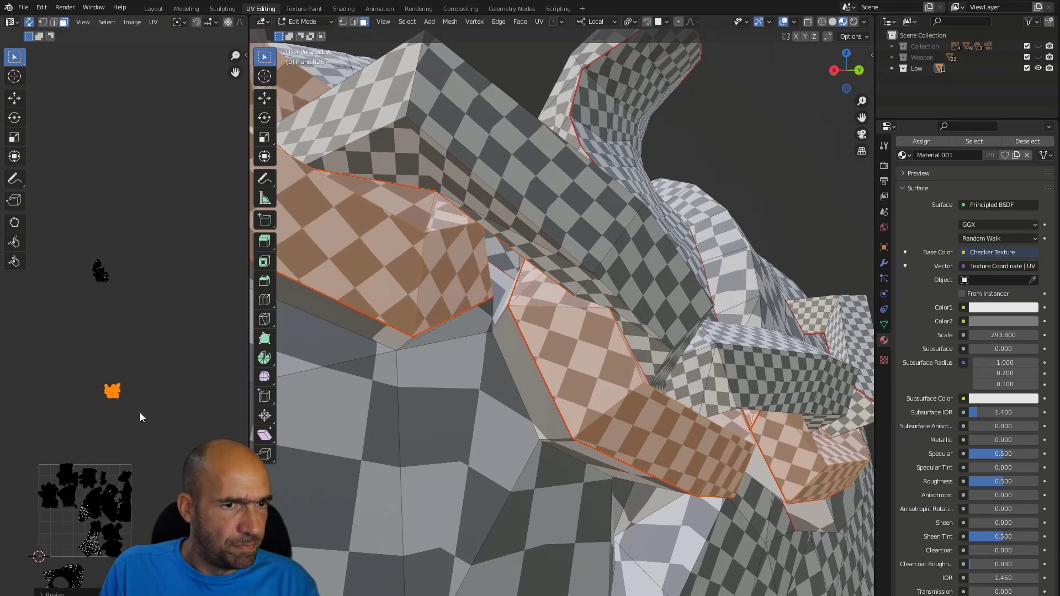
Place the scaled group beneath the other chain islands, and move both groups together to just above the UV tile
key("g")
left_click(168, 320)
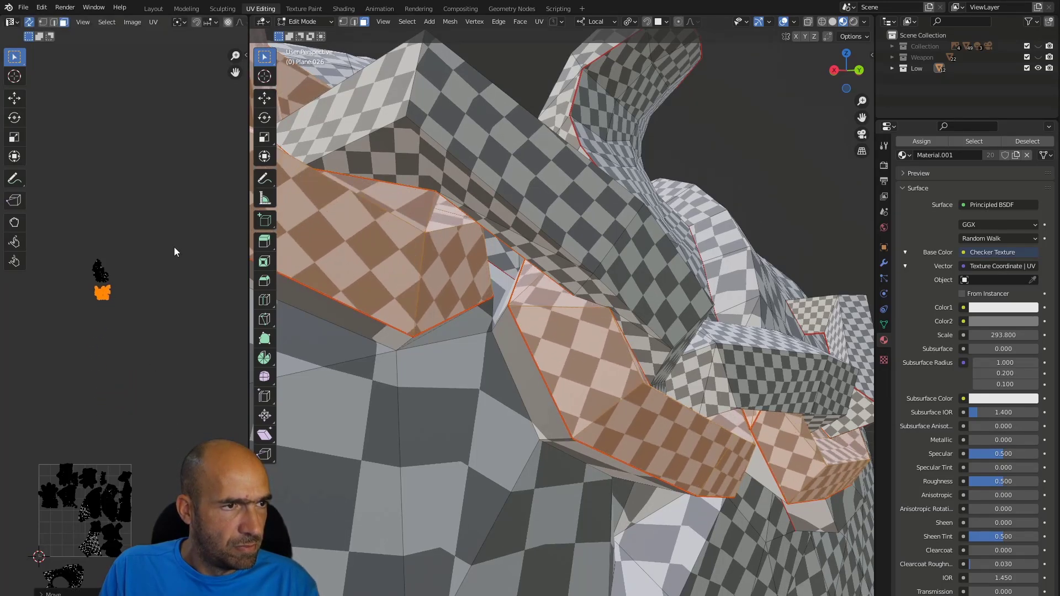
left_click_drag(174, 247, 40, 355)
key("g")
left_click(58, 542)
Select the faces covering the bodies, shoulders and undersides of the two bottles on the character's torso
middle_click_drag(621, 464, 576, 473)
scroll(576, 473, "down", 8)
middle_click_drag(728, 431, 635, 276)
scroll(548, 373, "up", 3)
middle_click_drag(635, 276, 651, 270)
scroll(580, 381, "down", 1)
left_click(581, 403)
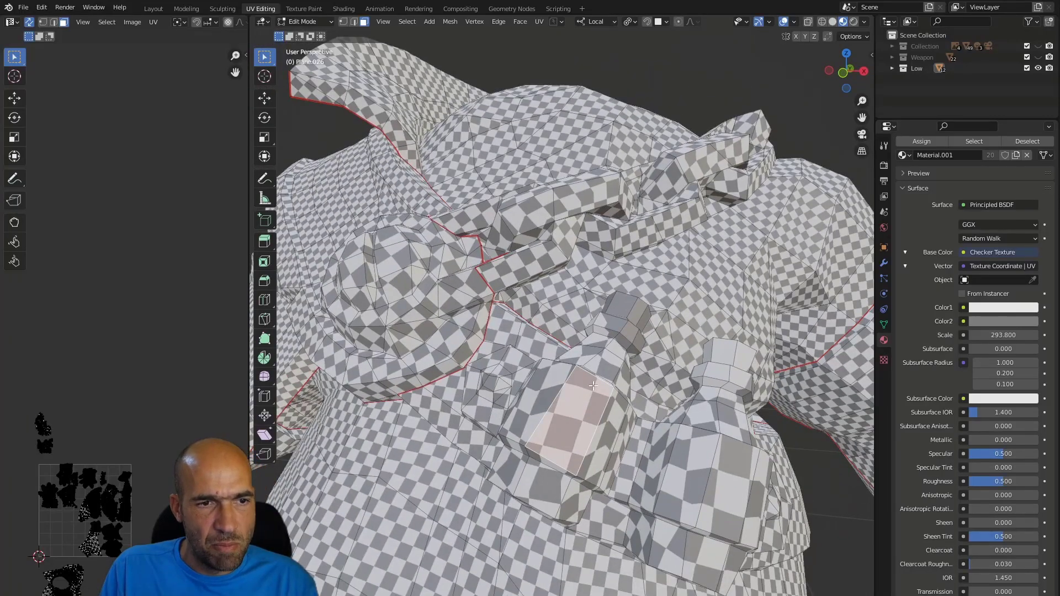
middle_click_drag(596, 391, 613, 371)
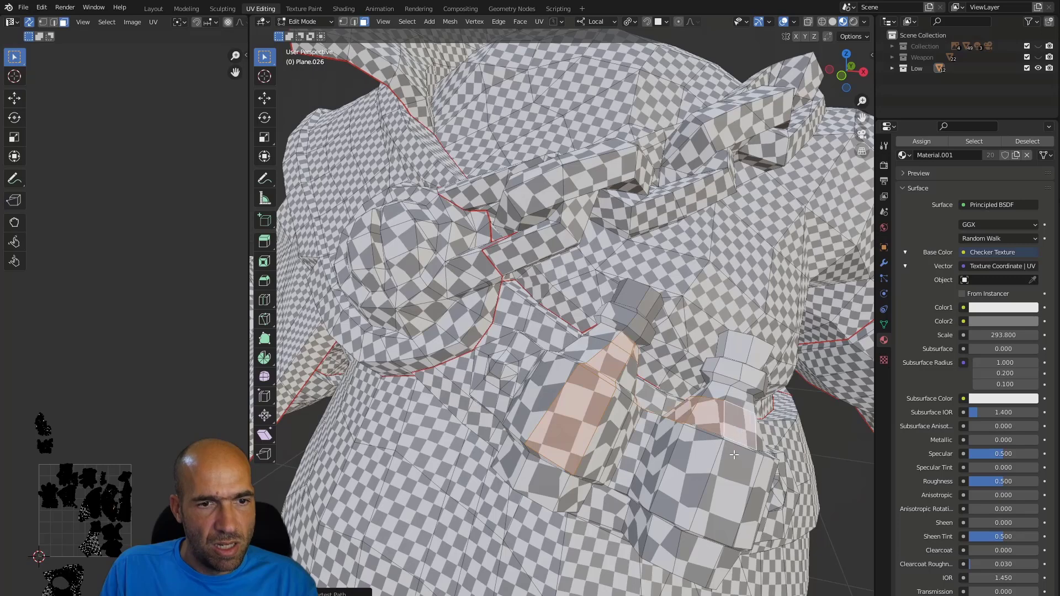
key("ctrl+KP_Add")
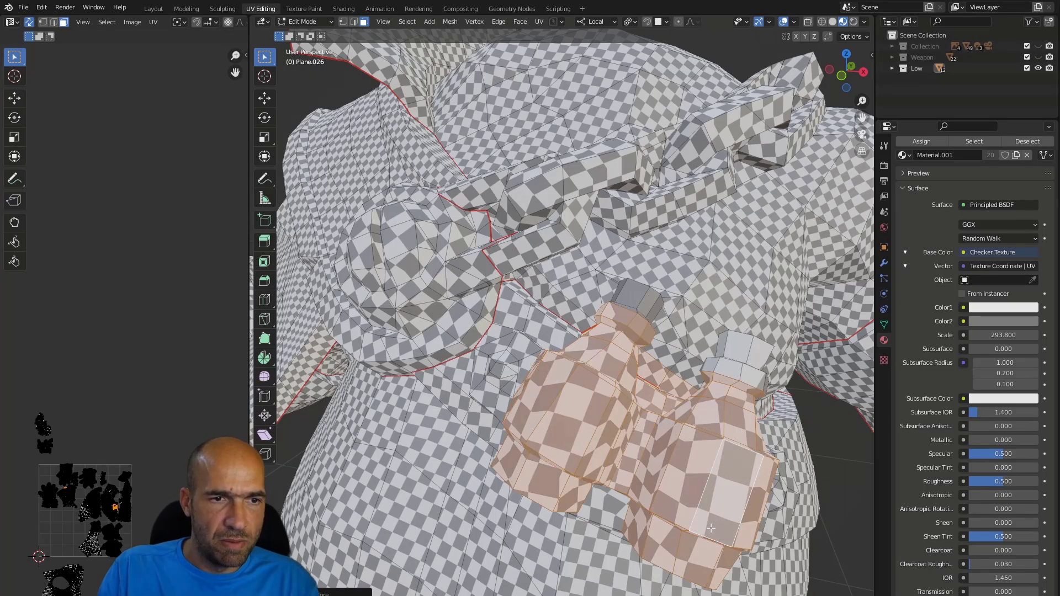
middle_click_drag(703, 514, 634, 471)
left_click(567, 471, "ctrl")
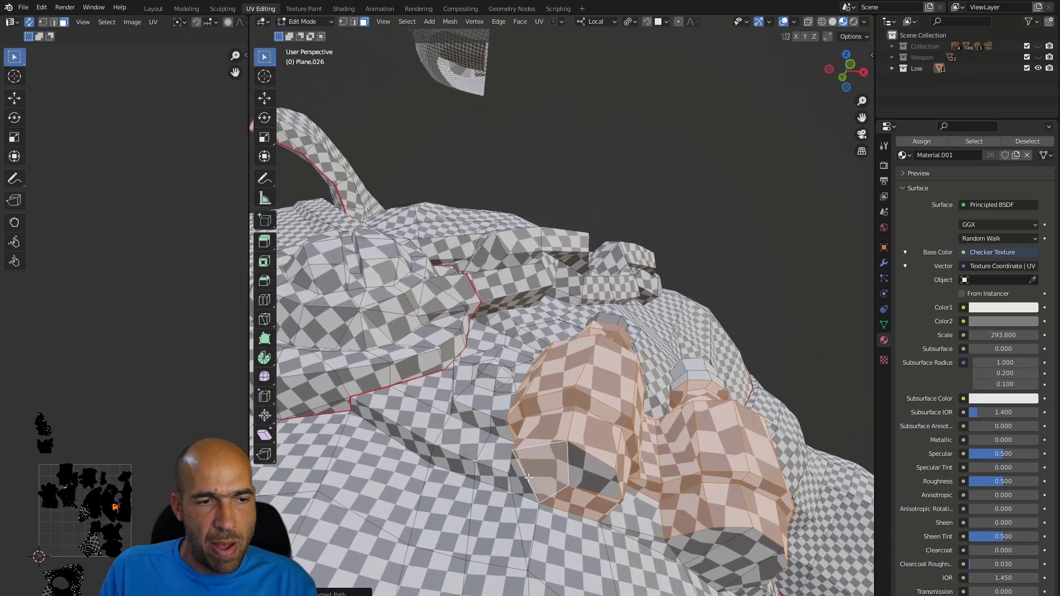
left_click(749, 559, "ctrl")
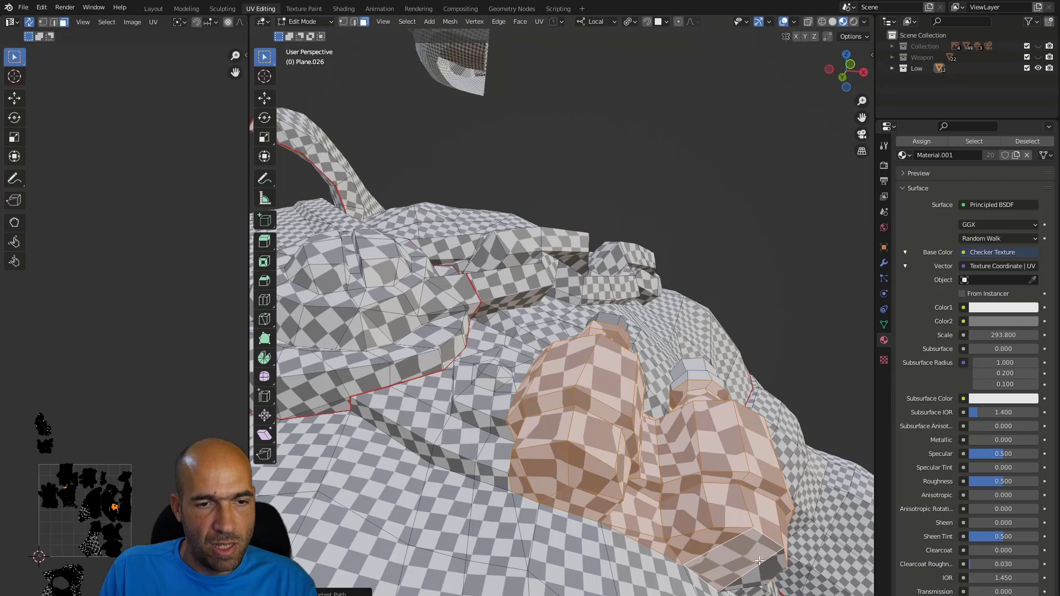
Add the neck and stopper faces of both bottles to the selection, including those hidden at the back
middle_click_drag(760, 560, 757, 451)
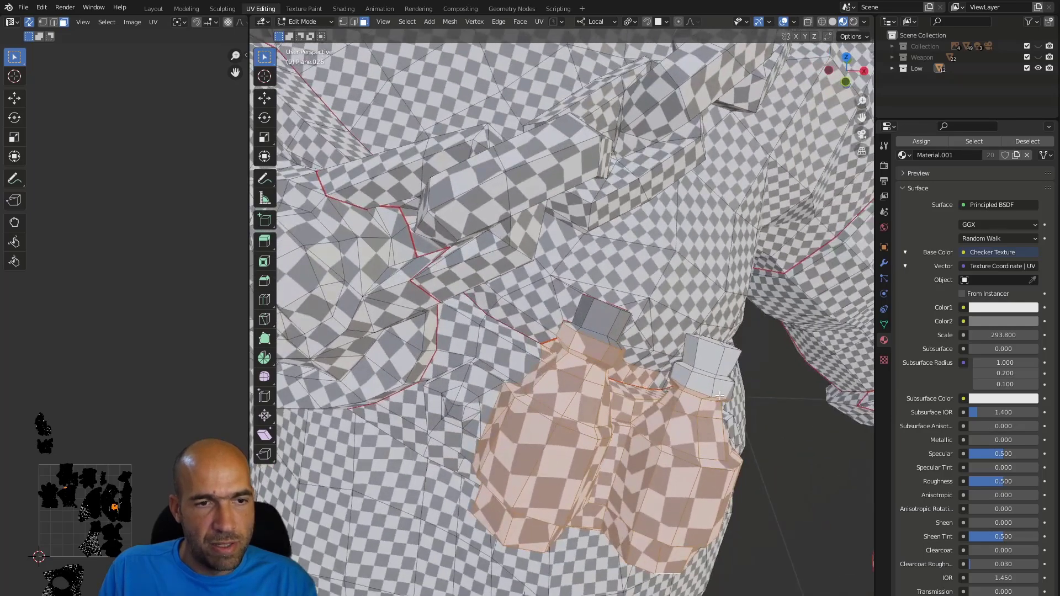
middle_click_drag(720, 395, 736, 381)
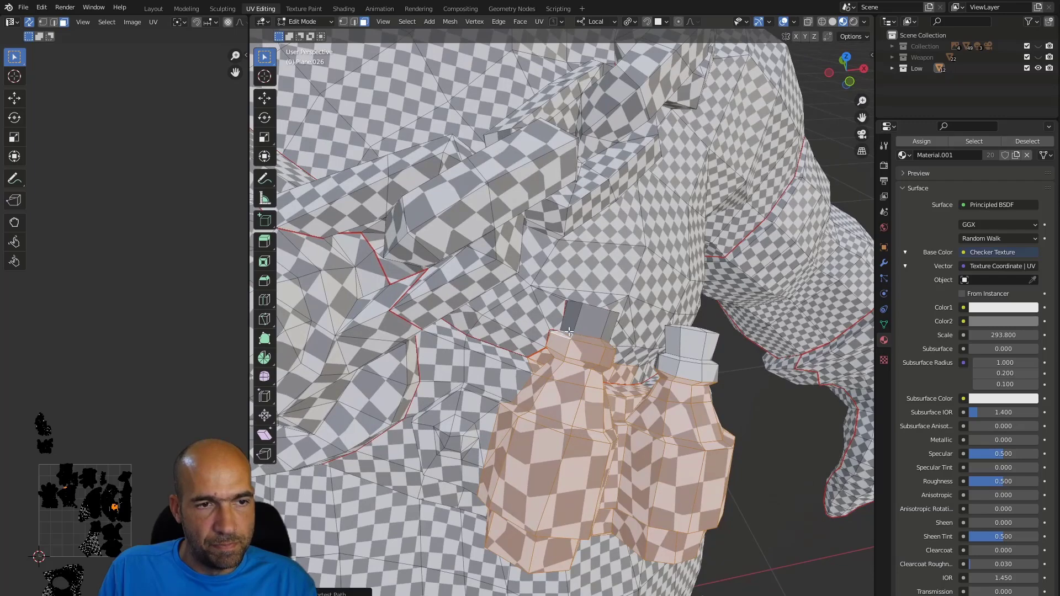
middle_click_drag(582, 316, 574, 337)
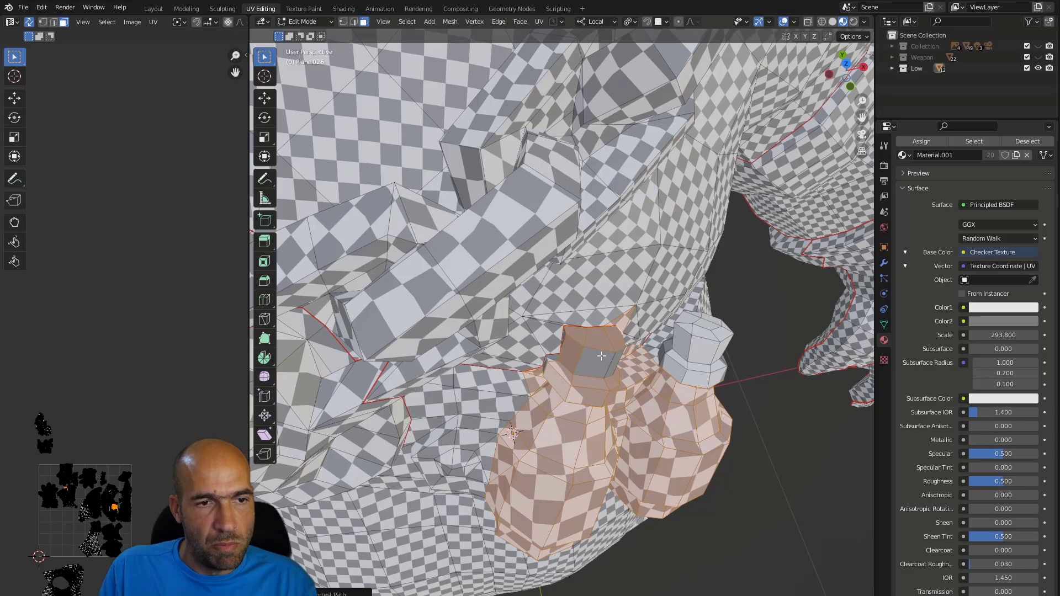
middle_click_drag(635, 361, 589, 358)
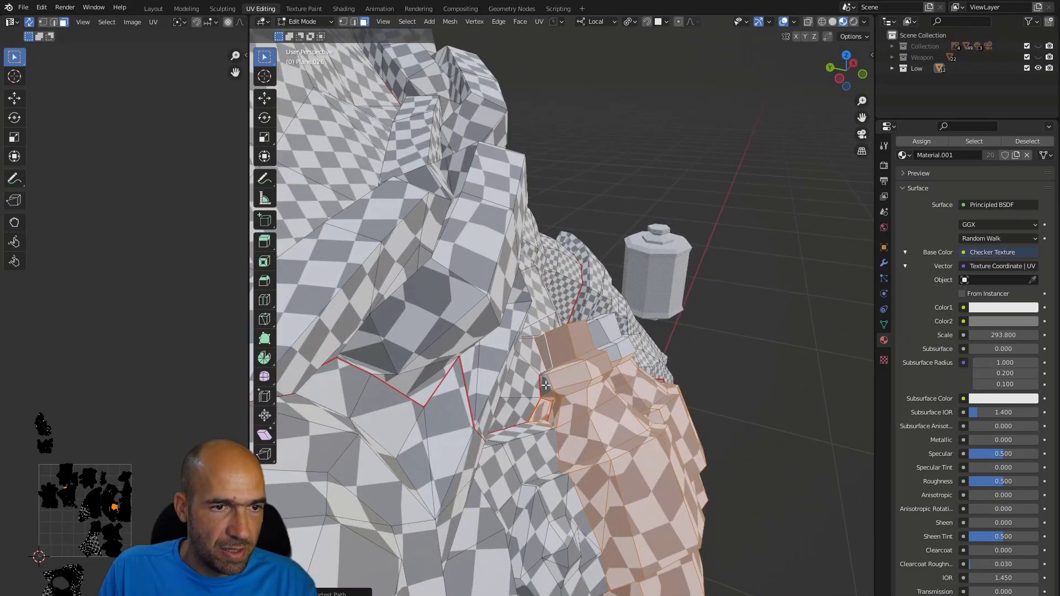
middle_click_drag(545, 385, 647, 371)
middle_click_drag(732, 420, 639, 364)
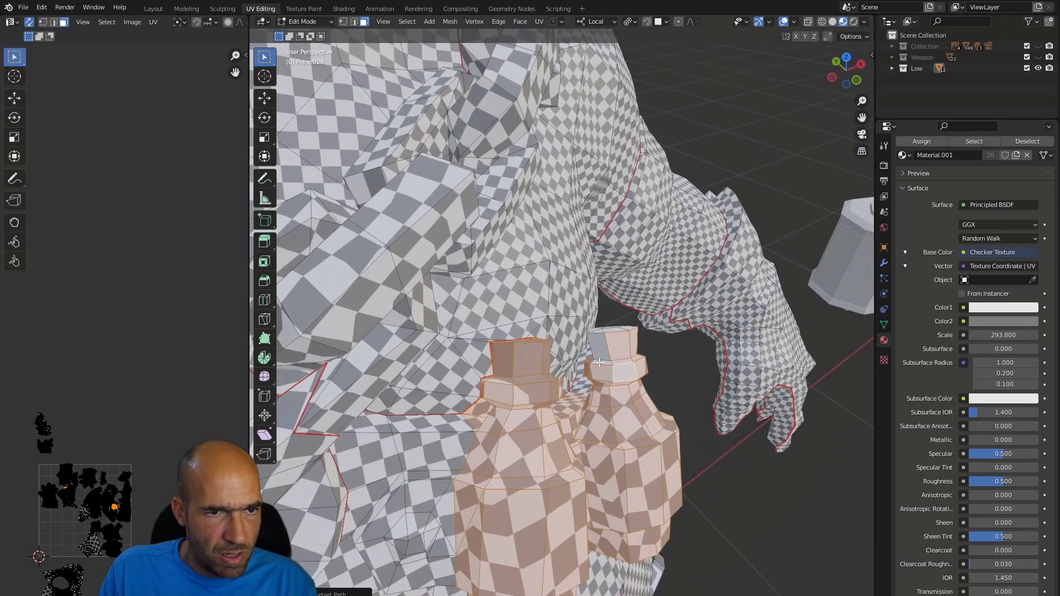
middle_click_drag(593, 347, 515, 409)
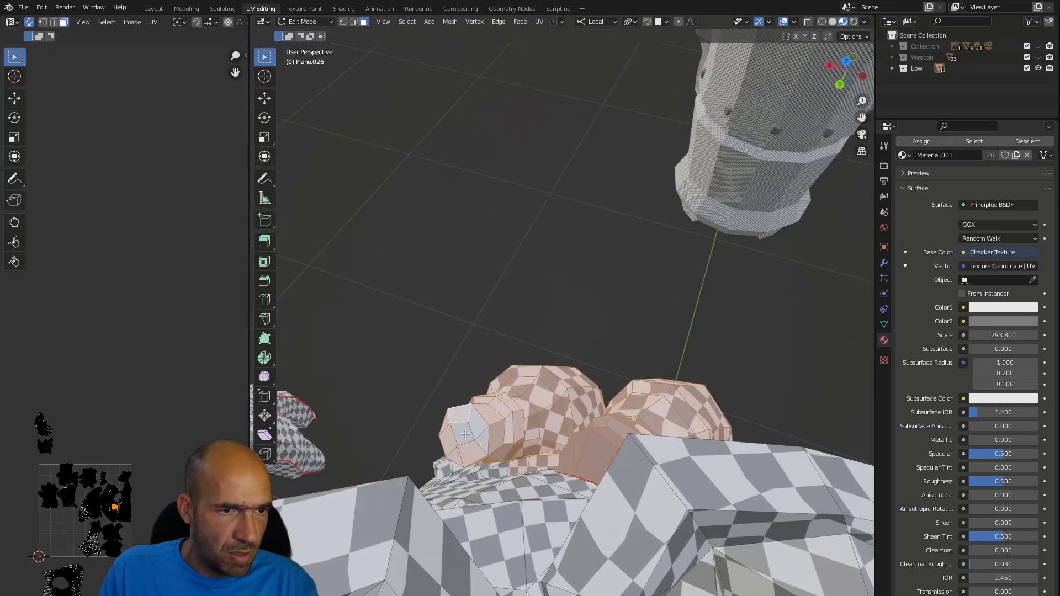
middle_click_drag(484, 441, 579, 490)
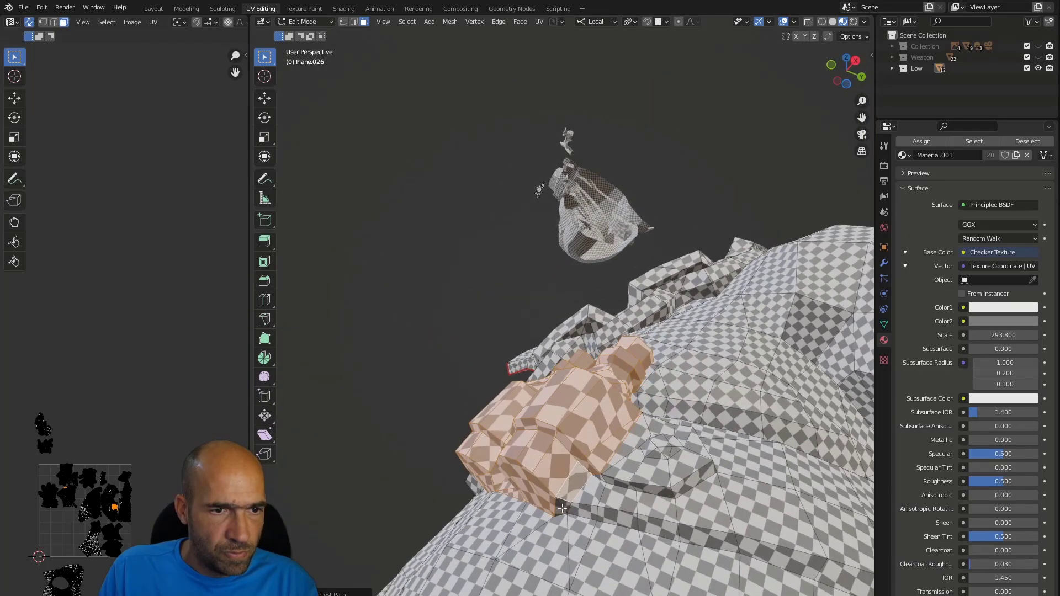
middle_click_drag(575, 433, 625, 500)
Move the selected bottle UVs to empty space above the UV tile and create seams from their islands
scroll(618, 475, "down", 1)
left_click(157, 358)
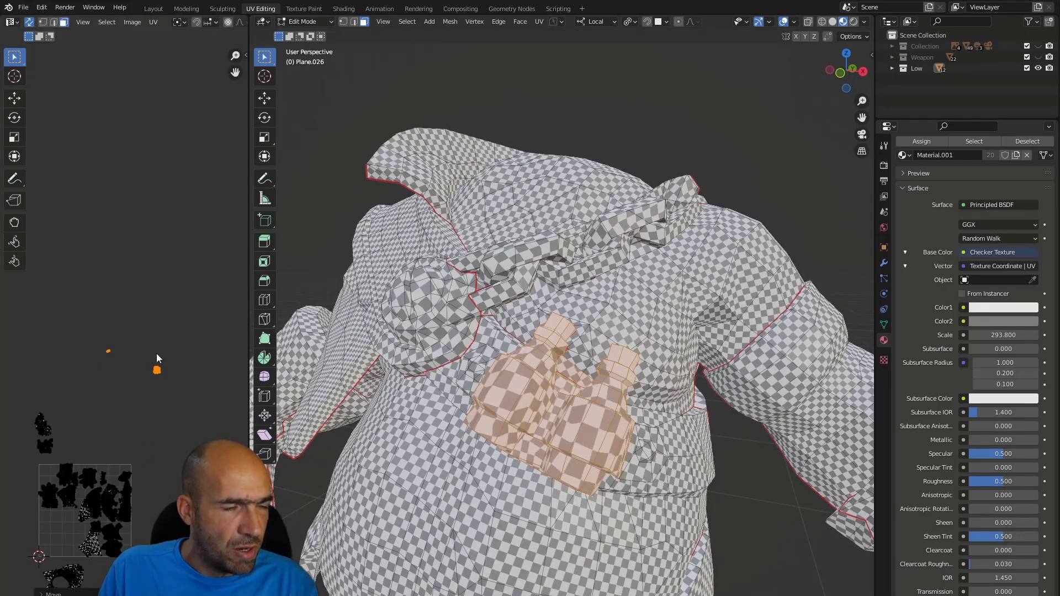
left_click(152, 22)
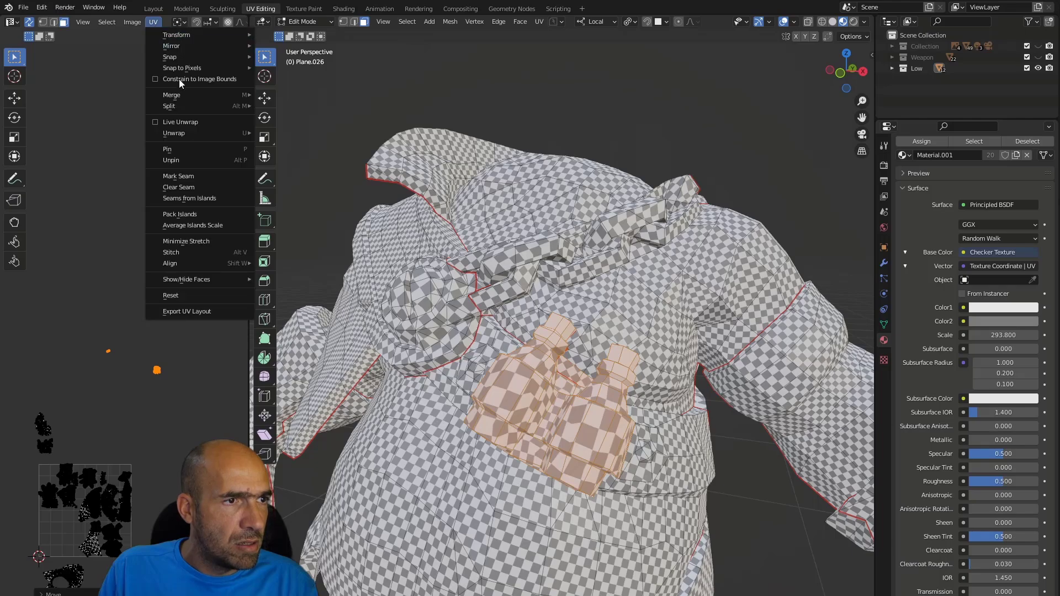
left_click(210, 199)
middle_click_drag(309, 343, 225, 415)
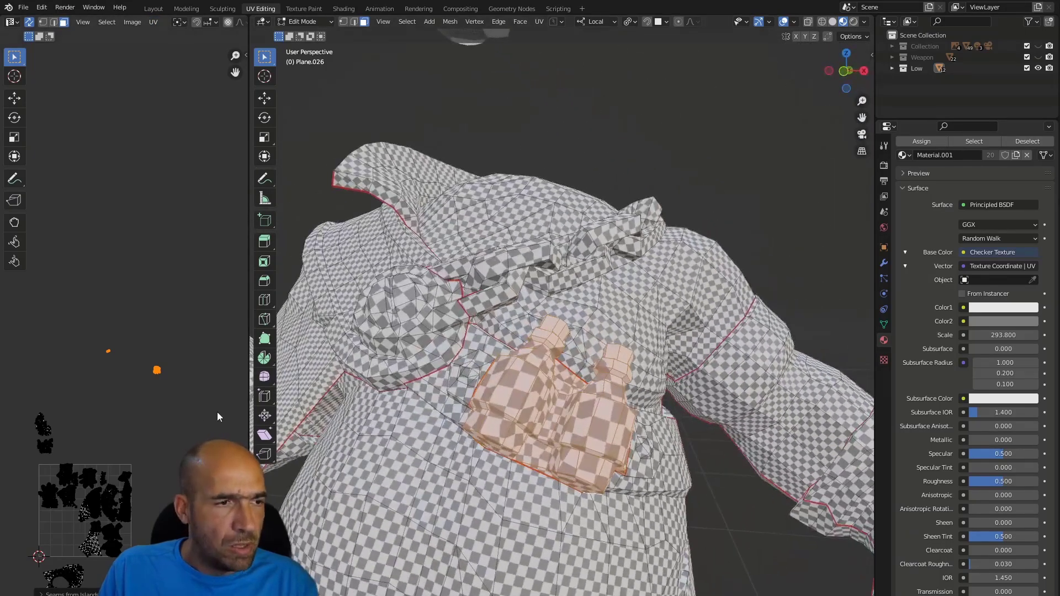
Unwrap the selected bottle faces and place the resulting islands in the empty area above the UV tile
key("u")
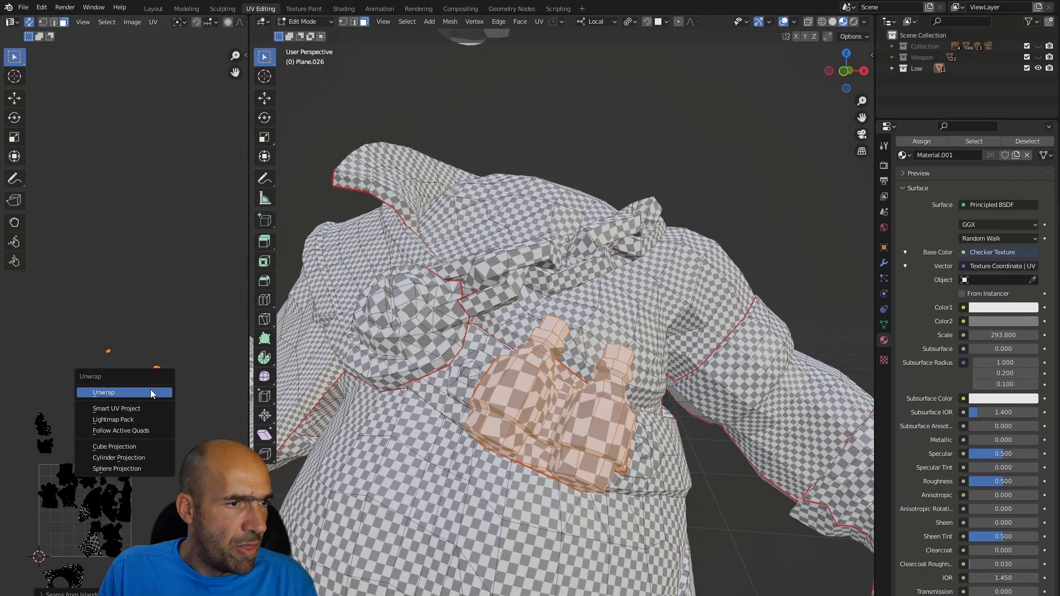
left_click(150, 389)
key("g")
left_click(190, 285)
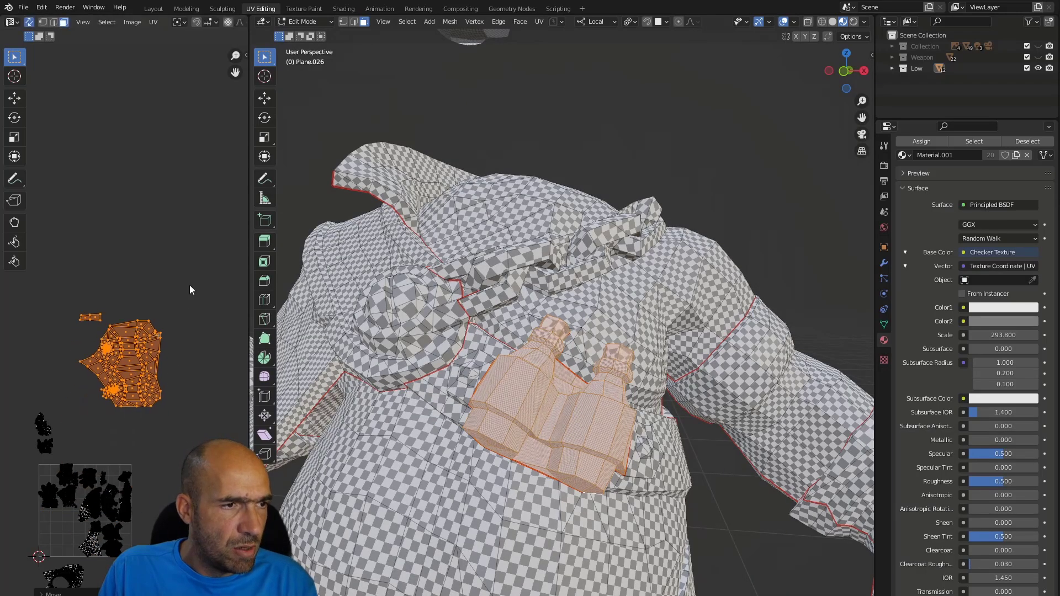
left_click(177, 401)
Mark seams along the edges of the first bottle's stopper, working around to its back side
middle_click_drag(525, 287, 522, 379)
scroll(541, 350, "up", 3)
scroll(541, 350, "down", 3)
scroll(574, 376, "up", 3)
middle_click_drag(498, 311, 503, 361)
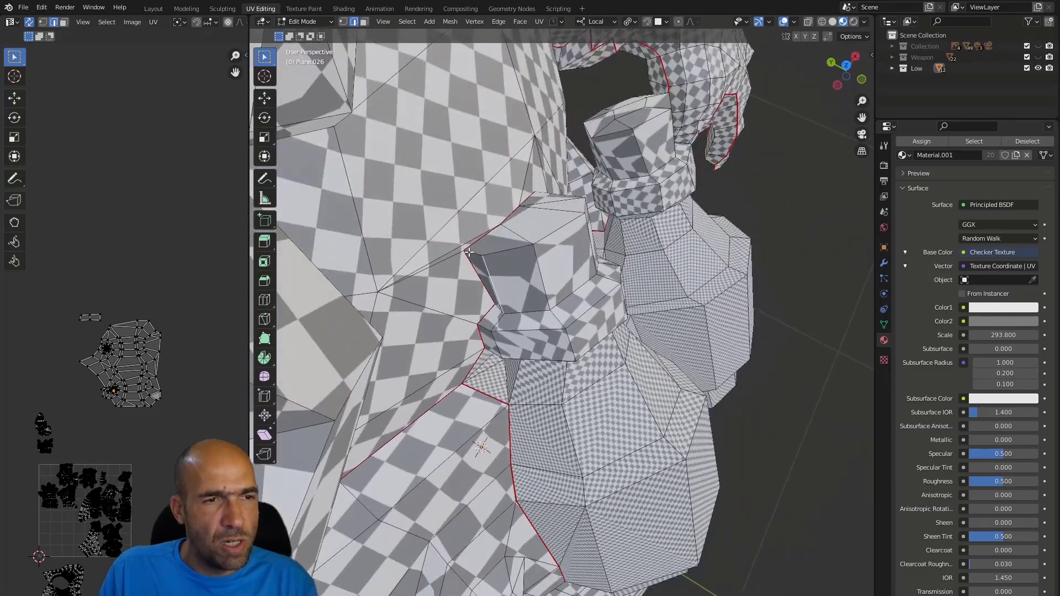
right_click(521, 248)
left_click(522, 249)
middle_click_drag(593, 232, 461, 158)
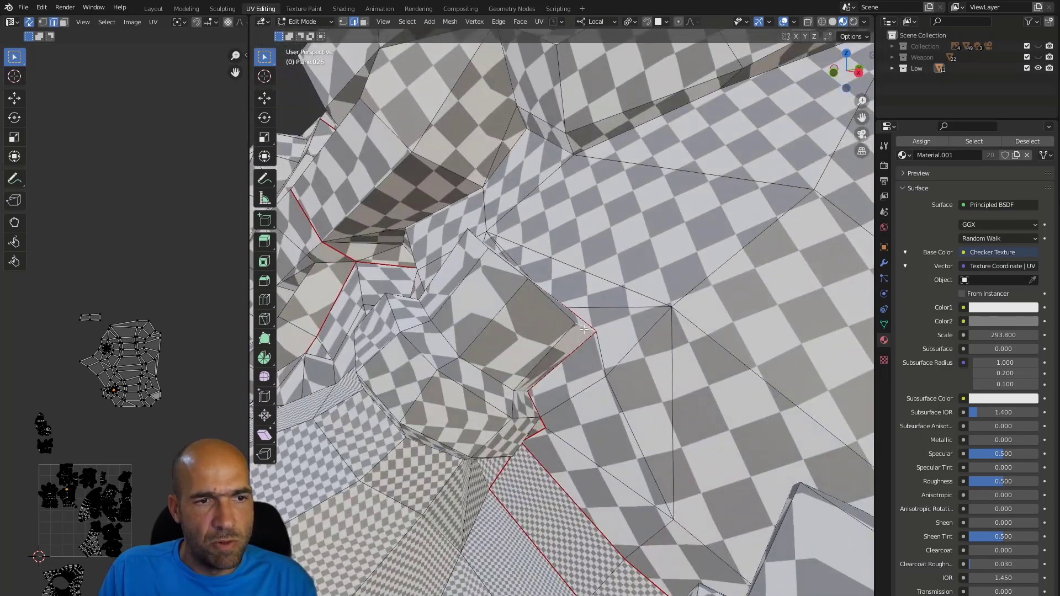
right_click(567, 313)
left_click(567, 310)
Check the first bottle's neck area in the UV island and mark a seam along its neck edges on the model
middle_click_drag(568, 311, 504, 449)
scroll(164, 376, "up", 7)
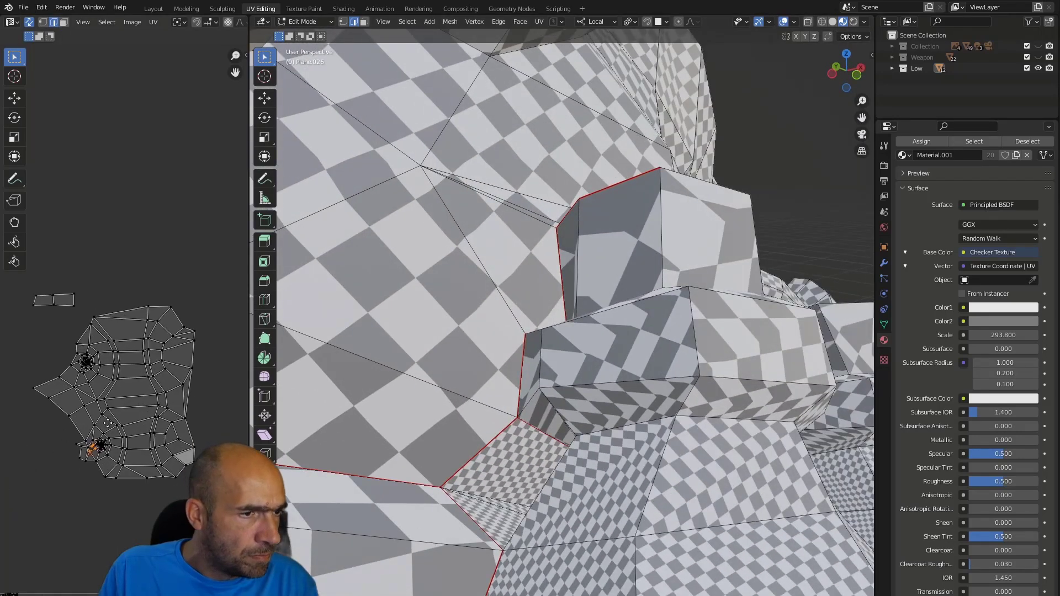
scroll(89, 383, "up", 3)
middle_click_drag(43, 426, 216, 356)
scroll(181, 419, "up", 1)
middle_click_drag(152, 413, 106, 381)
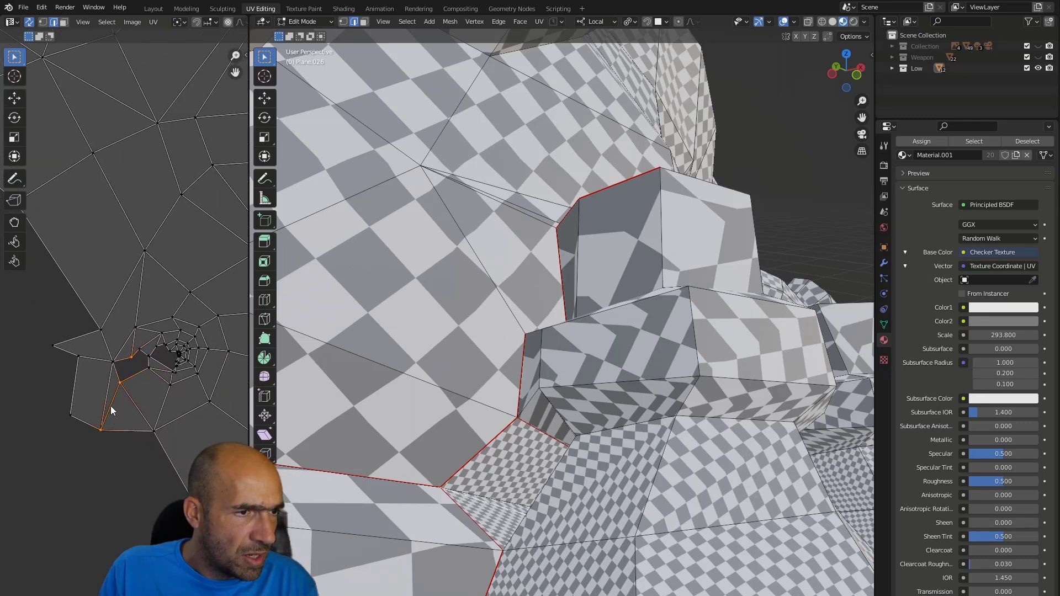
left_click(124, 484)
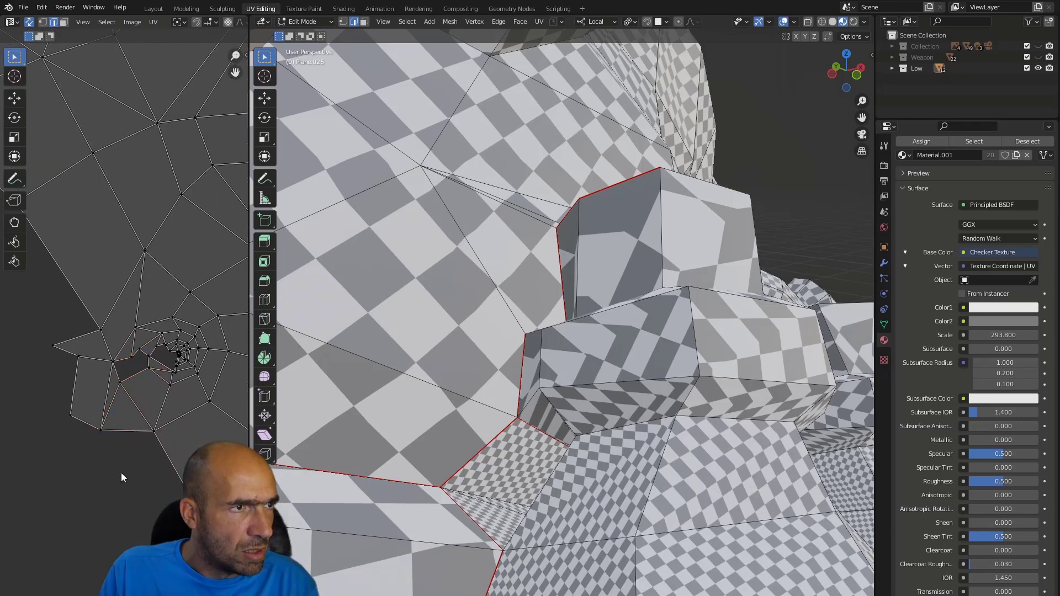
left_click(117, 423)
left_click(114, 401, "shift")
right_click(114, 401)
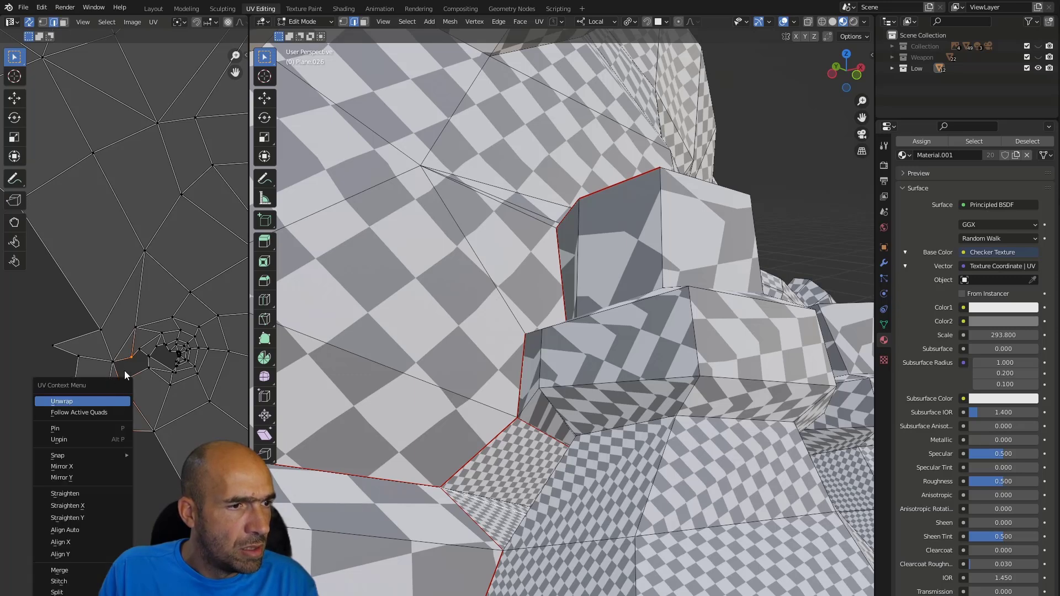
middle_click_drag(509, 367, 528, 401)
right_click(581, 400)
left_click(578, 400)
Mark a seam on the stopper of the second bottle, along the edges facing the torso
scroll(105, 433, "down", 3)
scroll(106, 436, "down", 4)
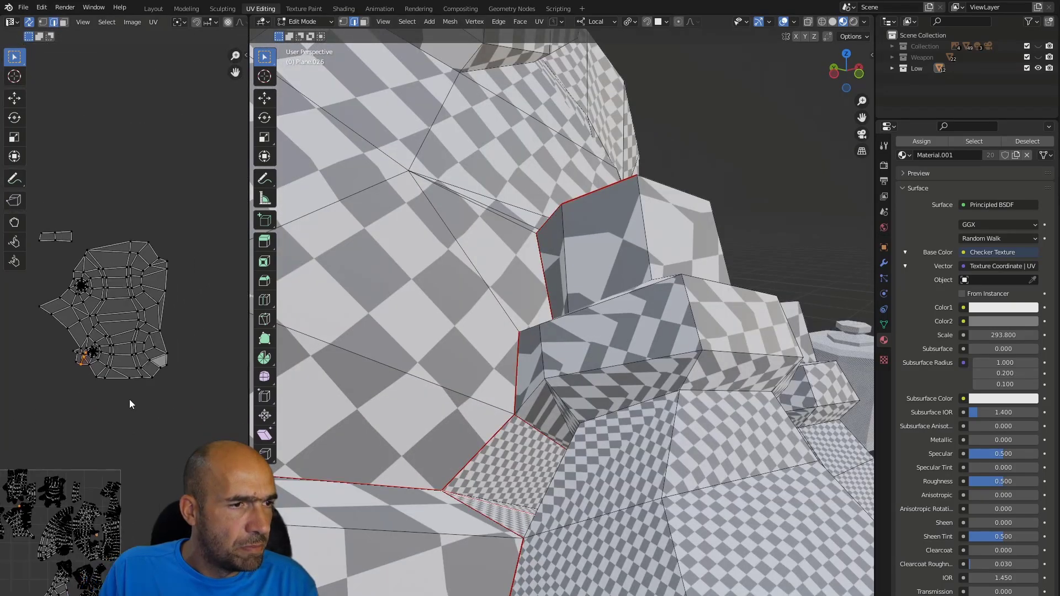
scroll(538, 330, "down", 6)
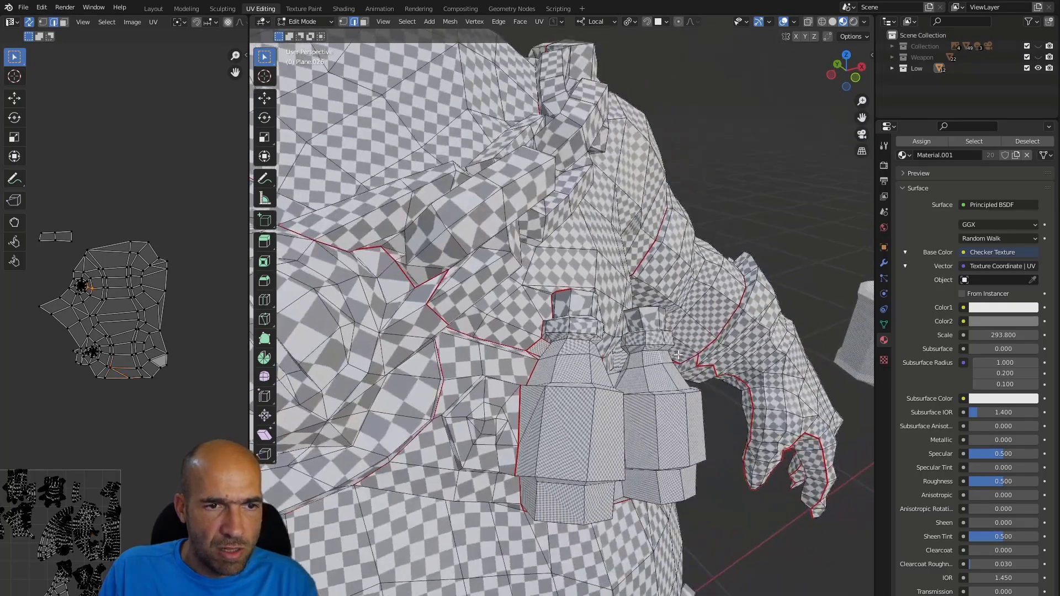
middle_click_drag(678, 355, 614, 412)
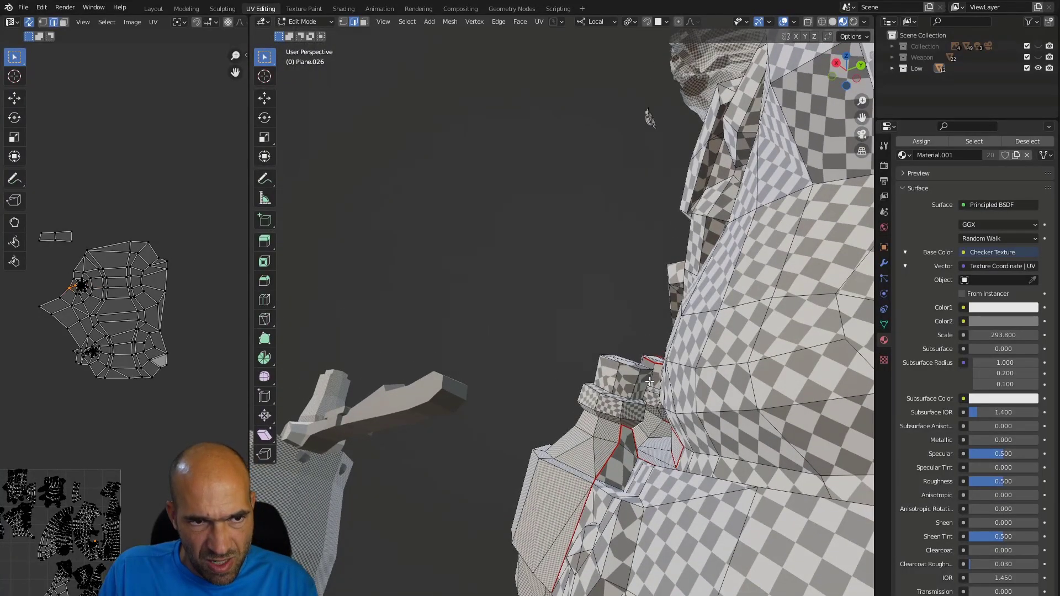
middle_click_drag(668, 362, 666, 393)
middle_click_drag(613, 368, 635, 360)
right_click(636, 362)
left_click(636, 362)
Select the edge paths around the undersides of both bottles and mark them as seams
middle_click_drag(599, 406, 655, 318)
middle_click_drag(590, 491, 553, 430)
left_click(531, 400, "ctrl")
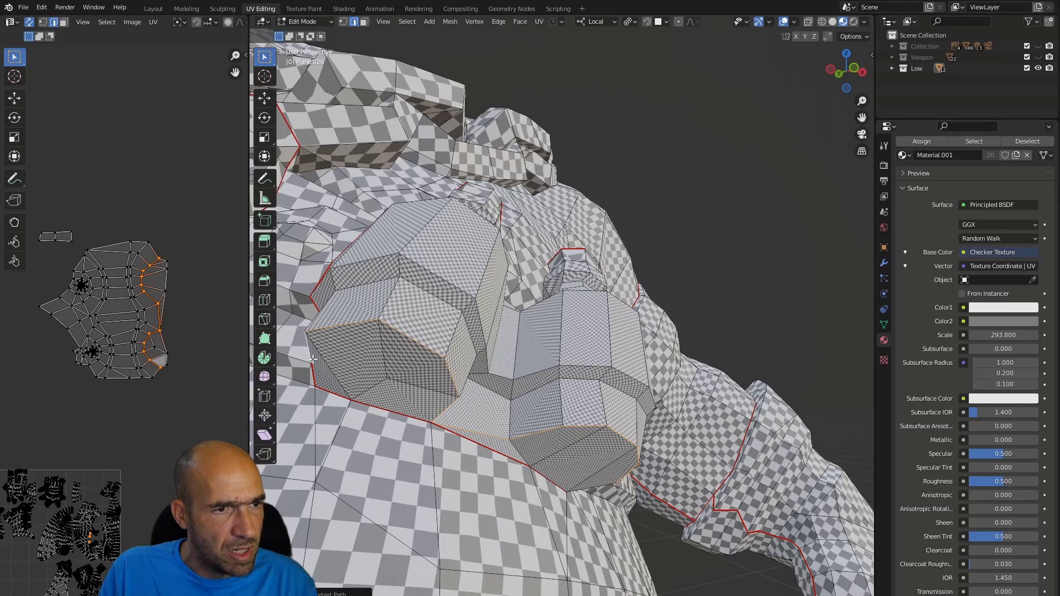
middle_click_drag(357, 352, 440, 382)
right_click(463, 369)
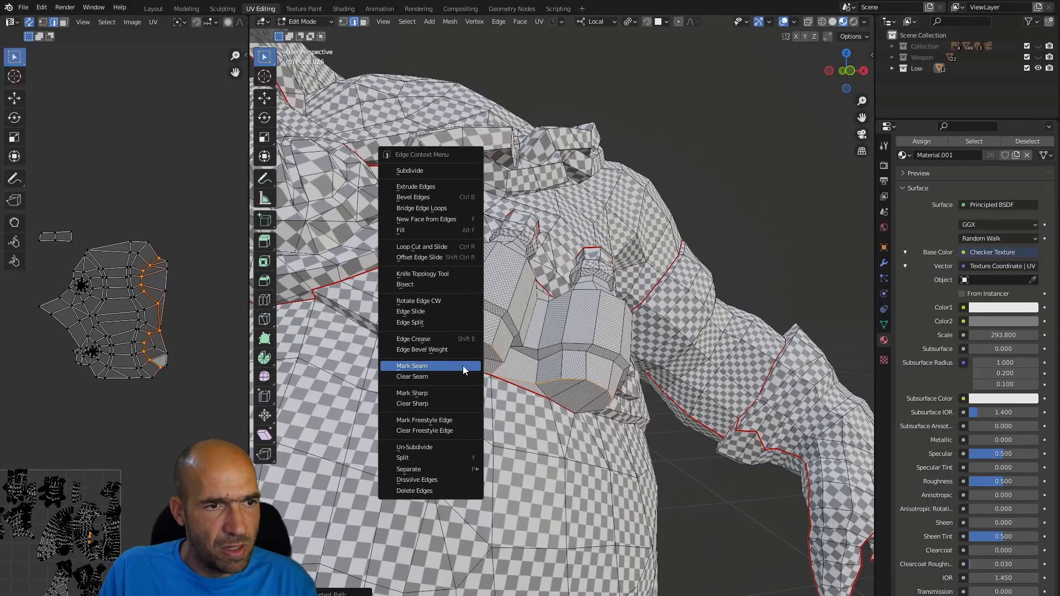
left_click(463, 370)
Select all bottle islands, unwrap them again with the new seams, and move them above the UV tile
key("3")
left_click_drag(178, 191, 33, 395)
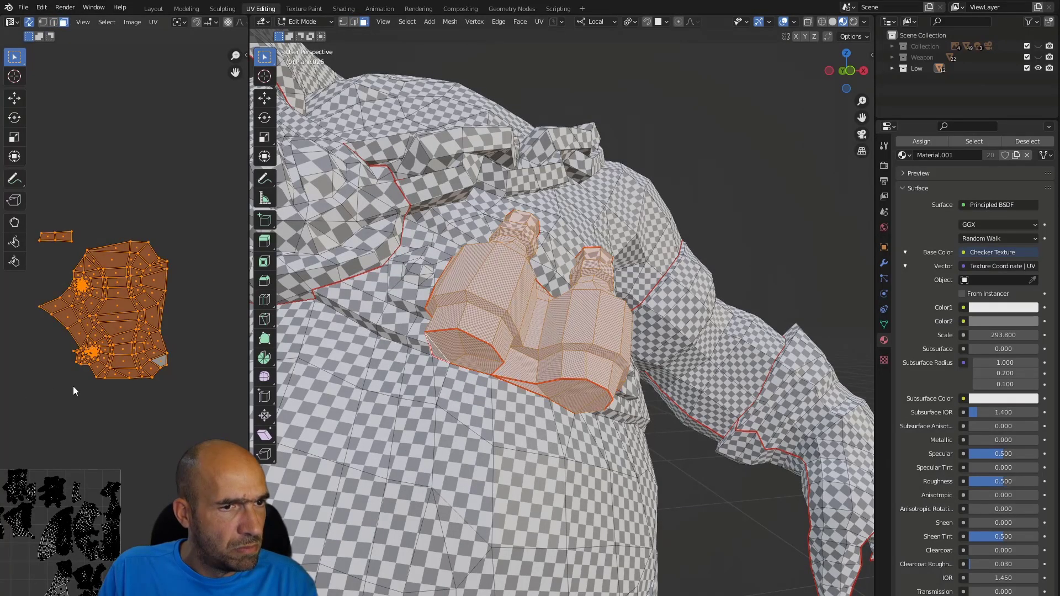
right_click(145, 380)
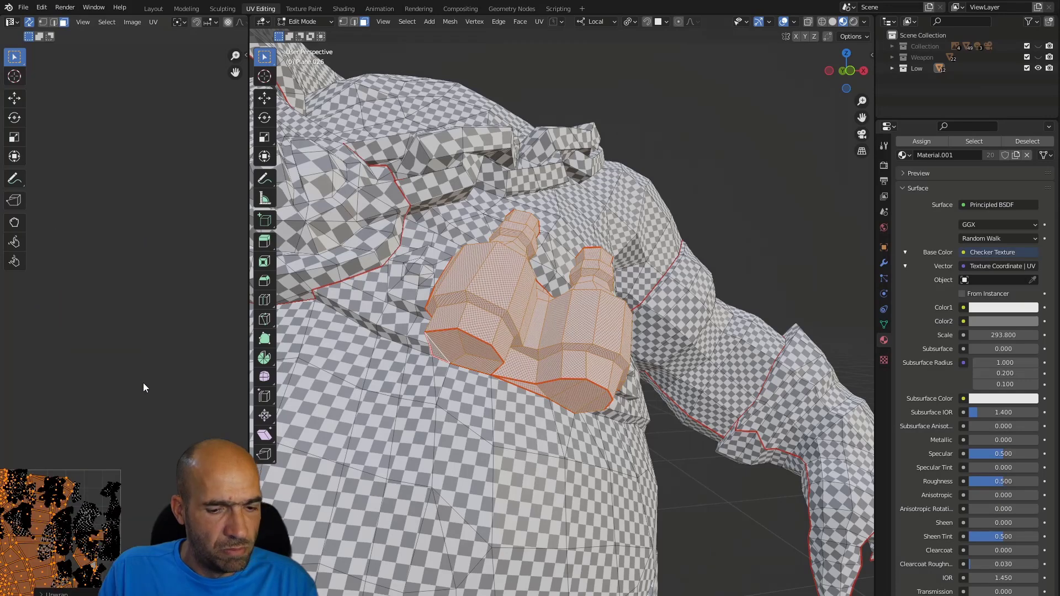
key("g")
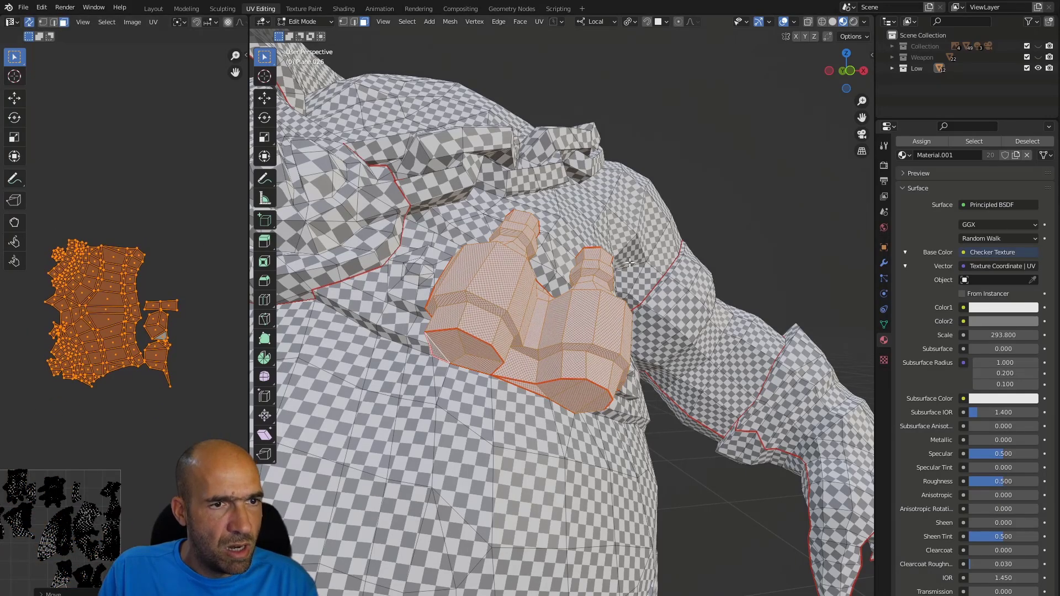
Set the checker texture's scale to 199.900
middle_click_drag(613, 272, 580, 310)
scroll(624, 325, "down", 1)
left_click_drag(1004, 336, 982, 334)
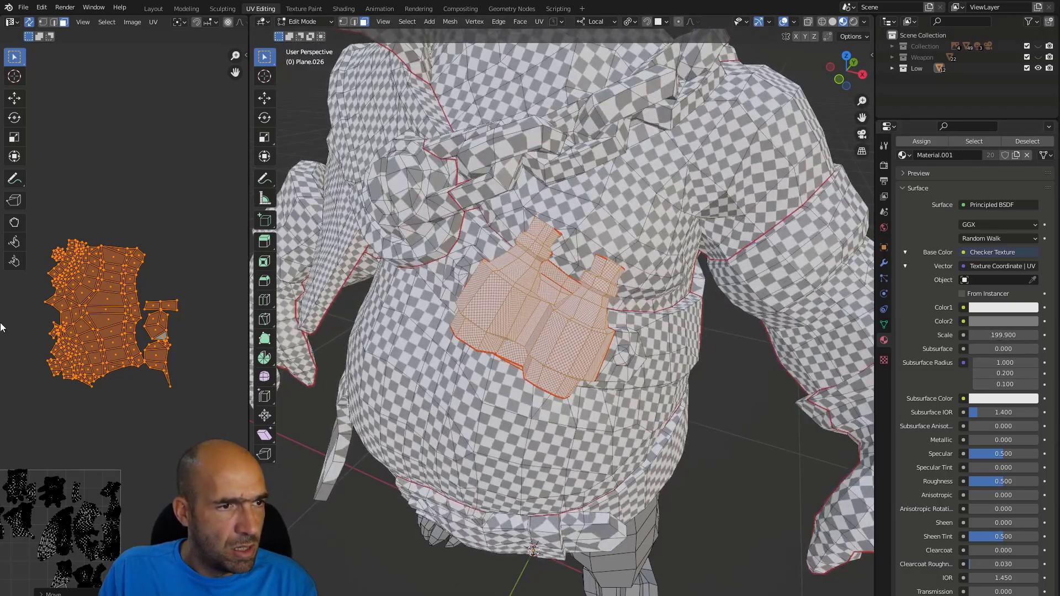
Scale the bottle islands down until their checker size matches the body, and place them beside the chain islands
key("s")
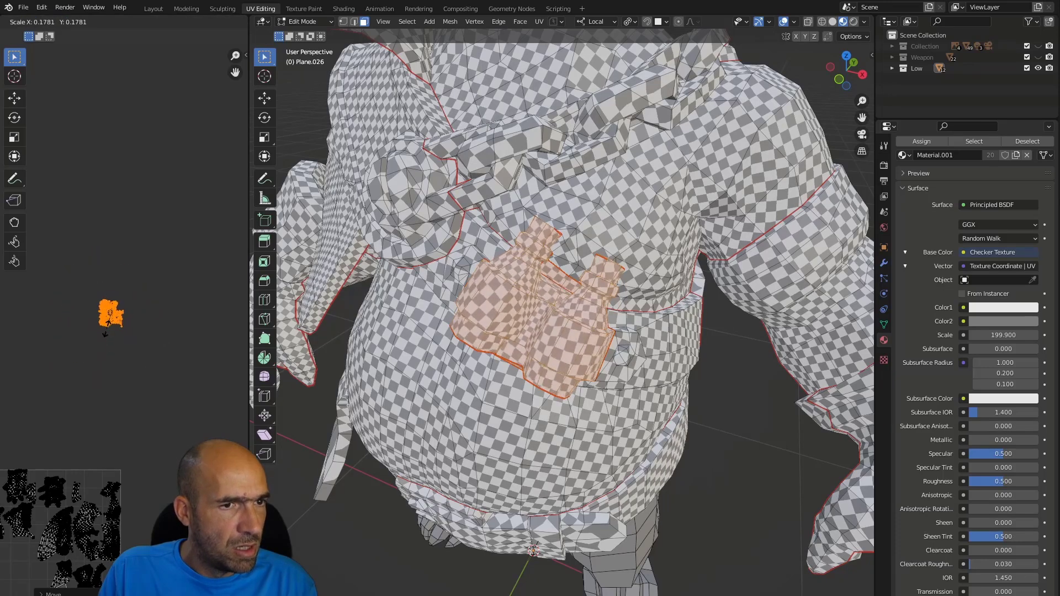
left_click(107, 333)
middle_click_drag(105, 366, 169, 326)
key("g")
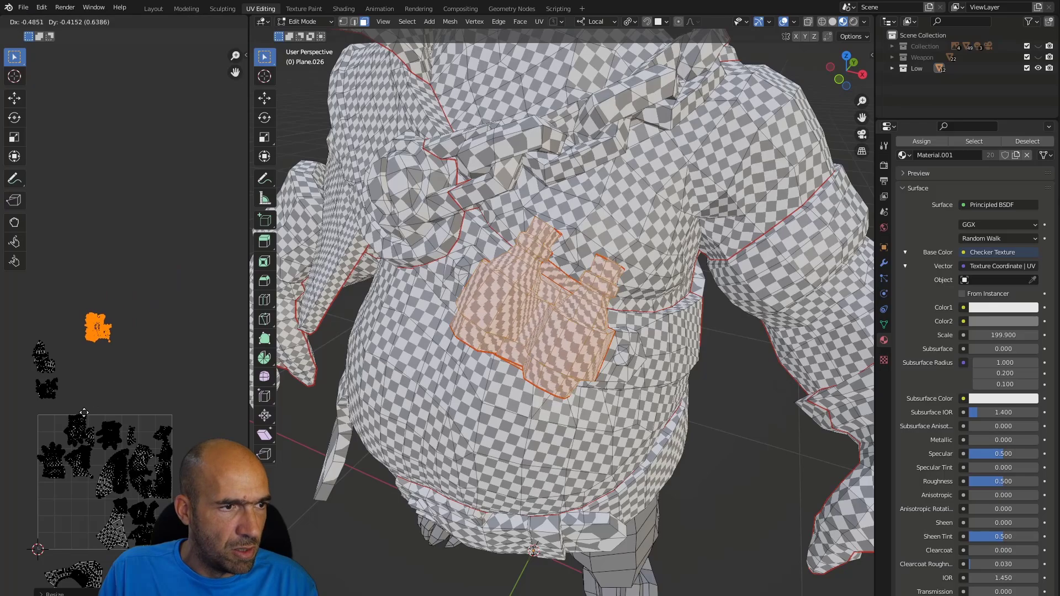
Select all faces of the round ornament at the end of the chest chain
left_click(397, 176)
middle_click_drag(417, 189, 595, 251)
middle_click_drag(632, 336, 663, 365)
scroll(665, 370, "up", 4)
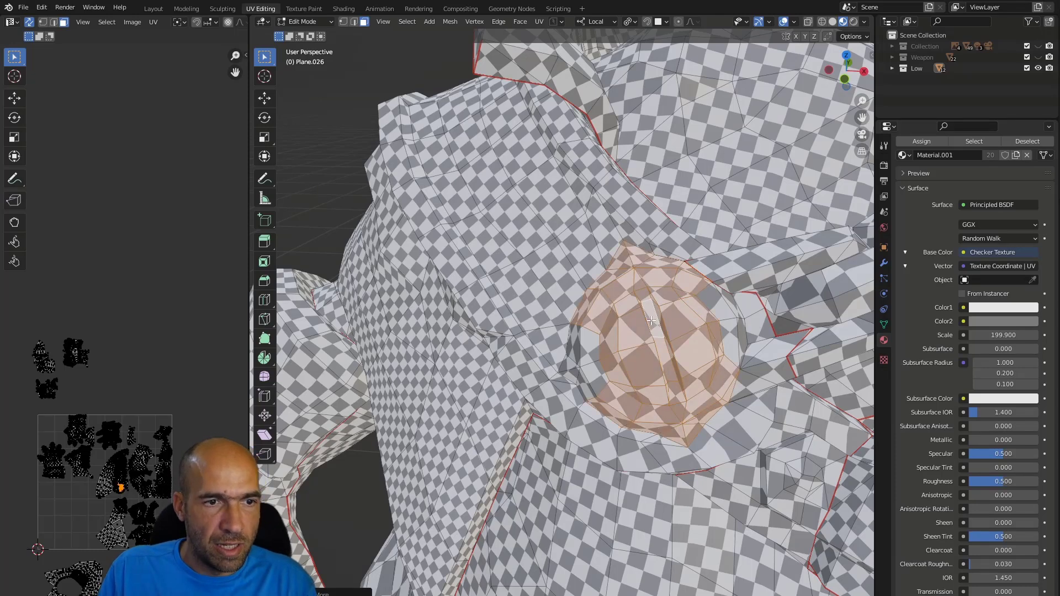
middle_click_drag(651, 321, 604, 343)
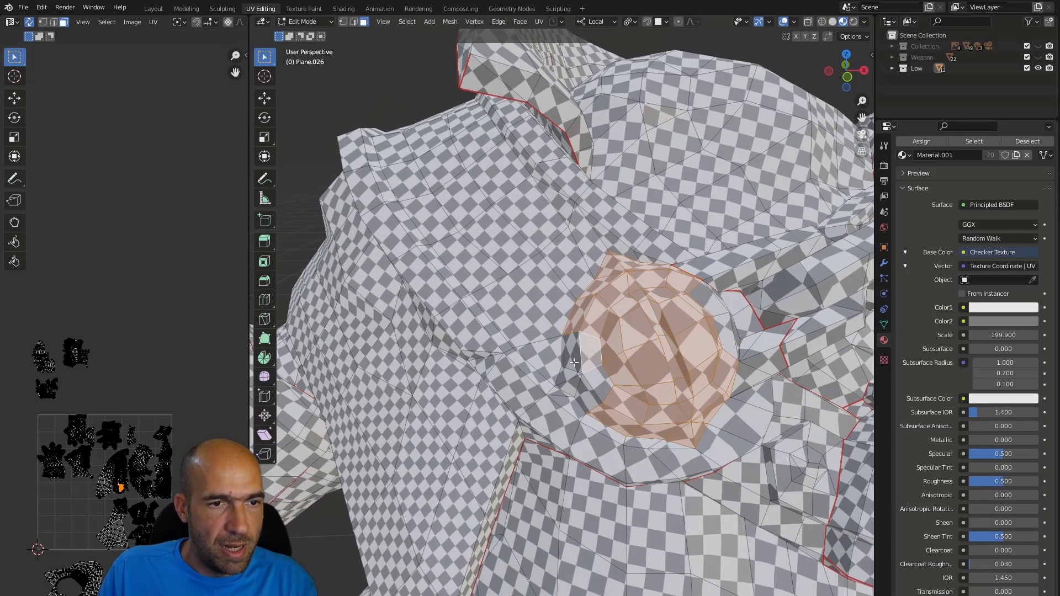
middle_click_drag(600, 398, 657, 417)
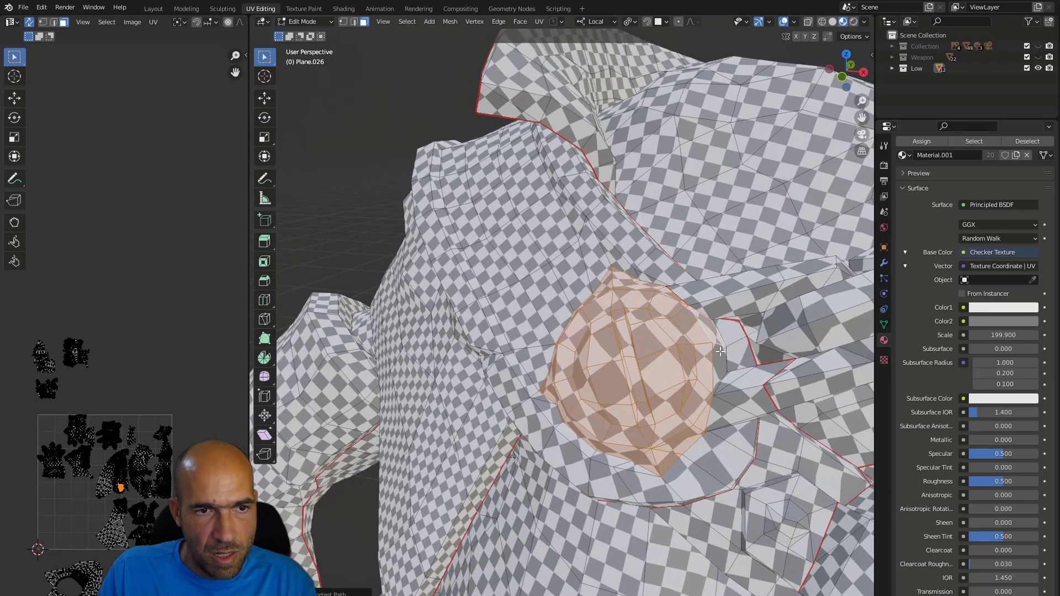
middle_click_drag(729, 384, 682, 413)
Move the ornament's UVs outside the UV tile, create seams from its island border, and unwrap it
key("g")
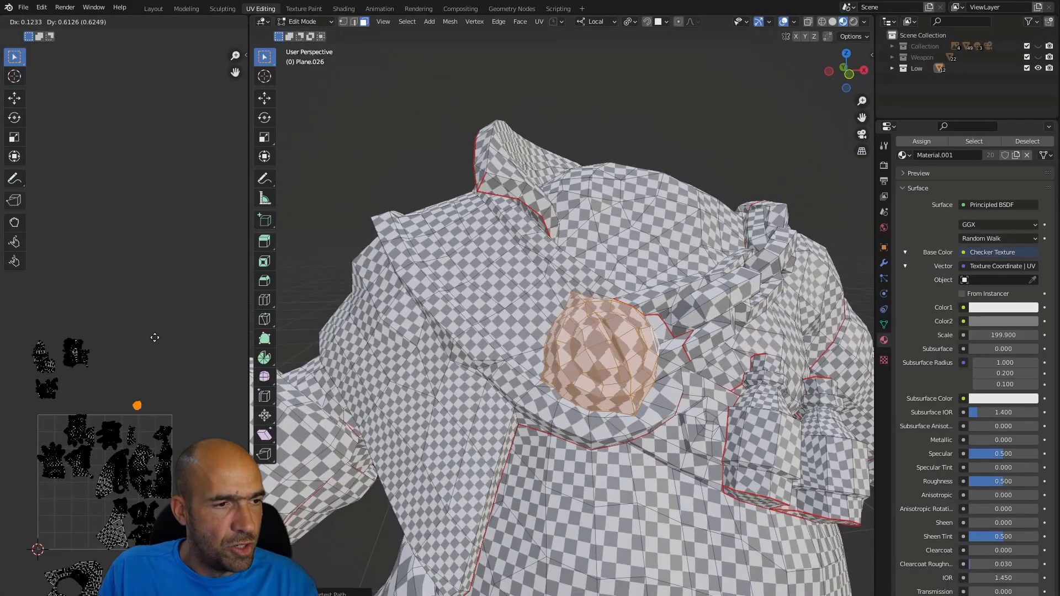
left_click(165, 275)
left_click(153, 22)
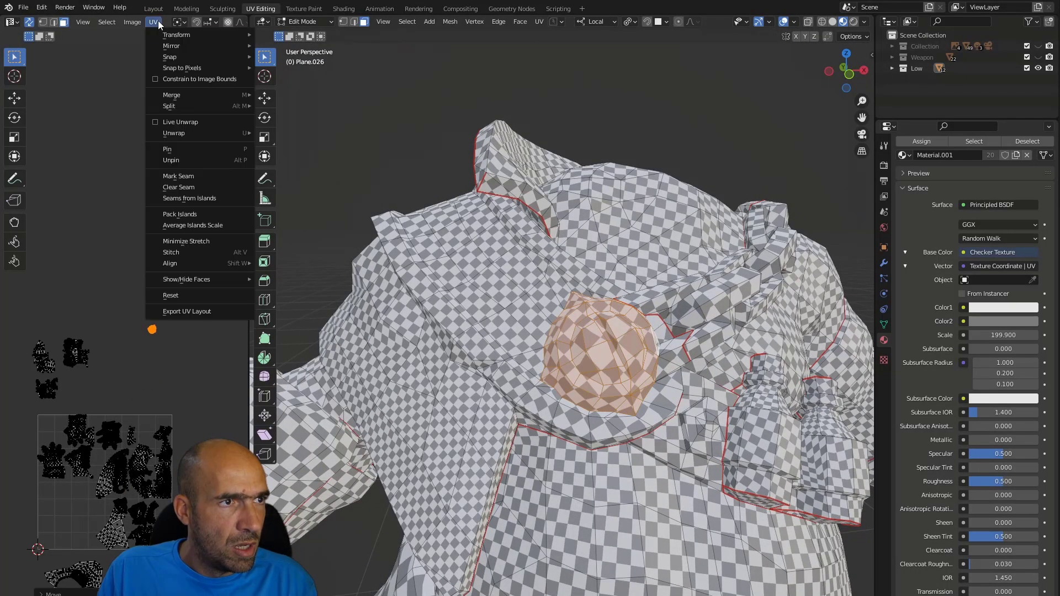
left_click(199, 200)
key("u")
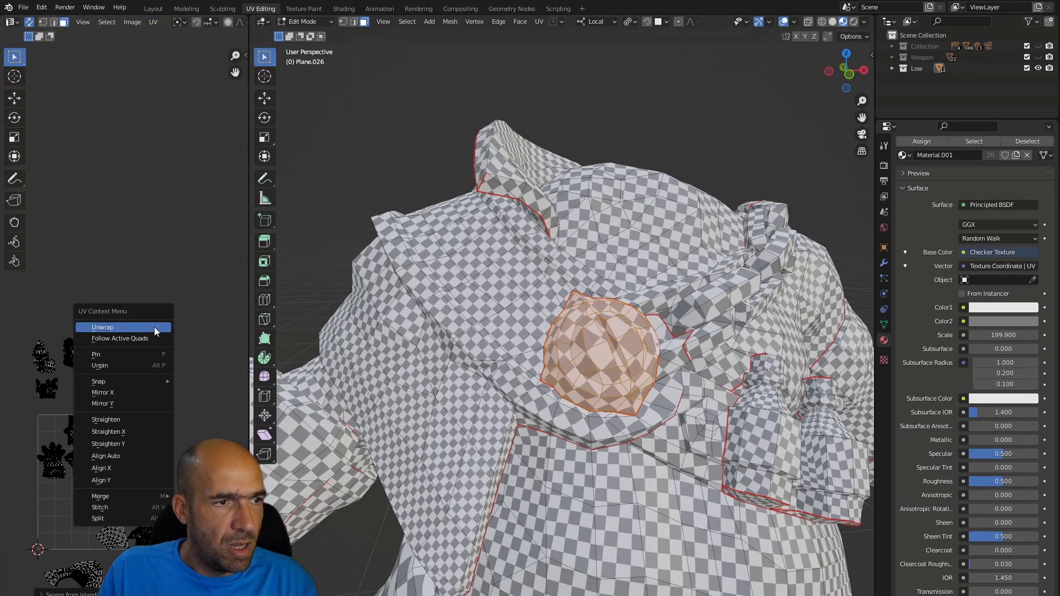
left_click(154, 327)
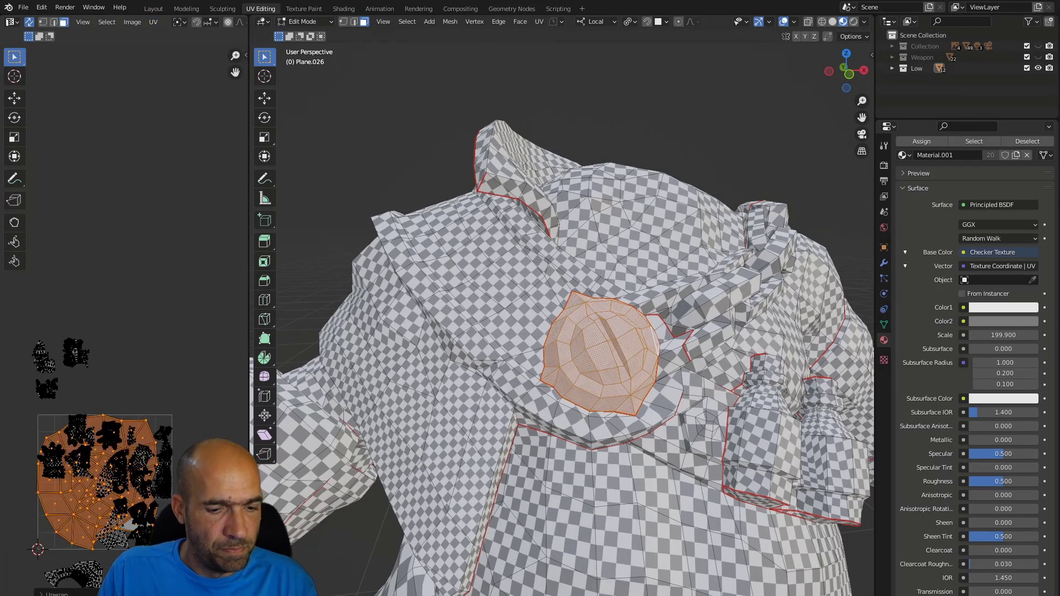
Scale the ornament's island down until its checker size matches the body, and place it below the bottle islands
key("s")
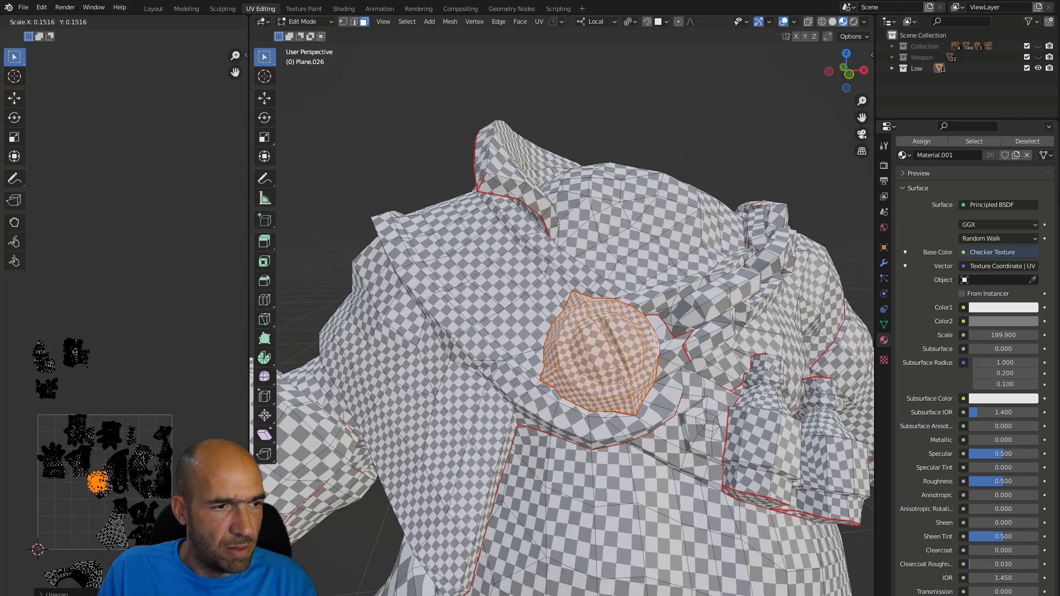
left_click(118, 485)
key("g")
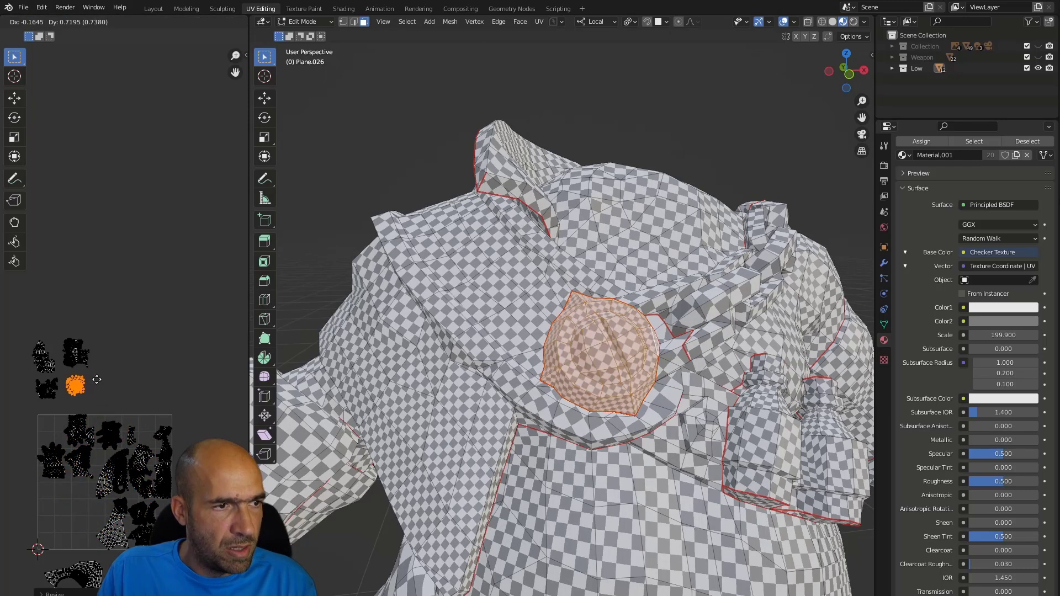
key("s")
left_click(125, 399)
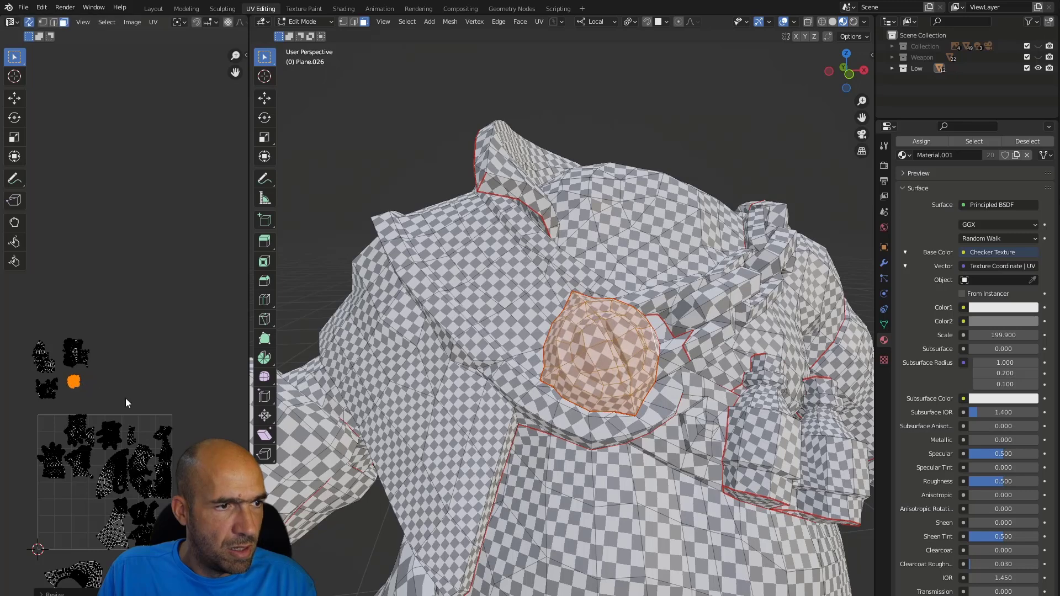
key("g")
left_click(122, 393)
Select the large island below the UV tile and examine the waist cloth it belongs to on the model
scroll(123, 393, "down", 2)
middle_click_drag(130, 426, 131, 401)
middle_click_drag(155, 445, 158, 346)
scroll(158, 346, "up", 4)
middle_click_drag(166, 431, 167, 334)
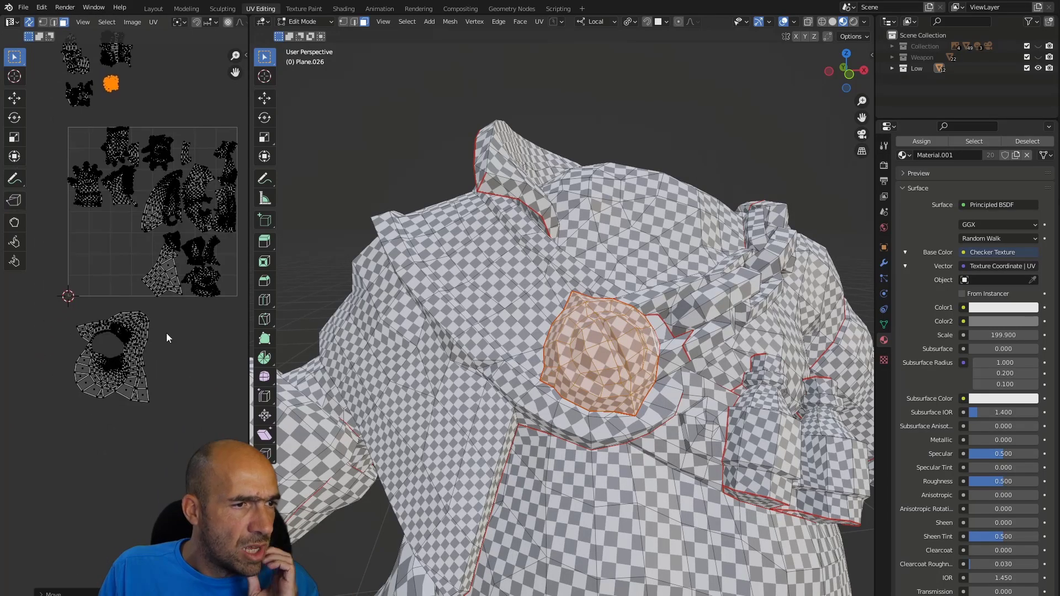
left_click_drag(172, 313, 61, 433)
scroll(564, 403, "down", 6)
middle_click_drag(553, 422, 590, 319)
scroll(665, 357, "up", 3)
scroll(618, 354, "up", 2)
In edge selection mode, select the edge path along the inner rim of the hanging waist cloth and mark it as a seam
key("2")
left_click(582, 298)
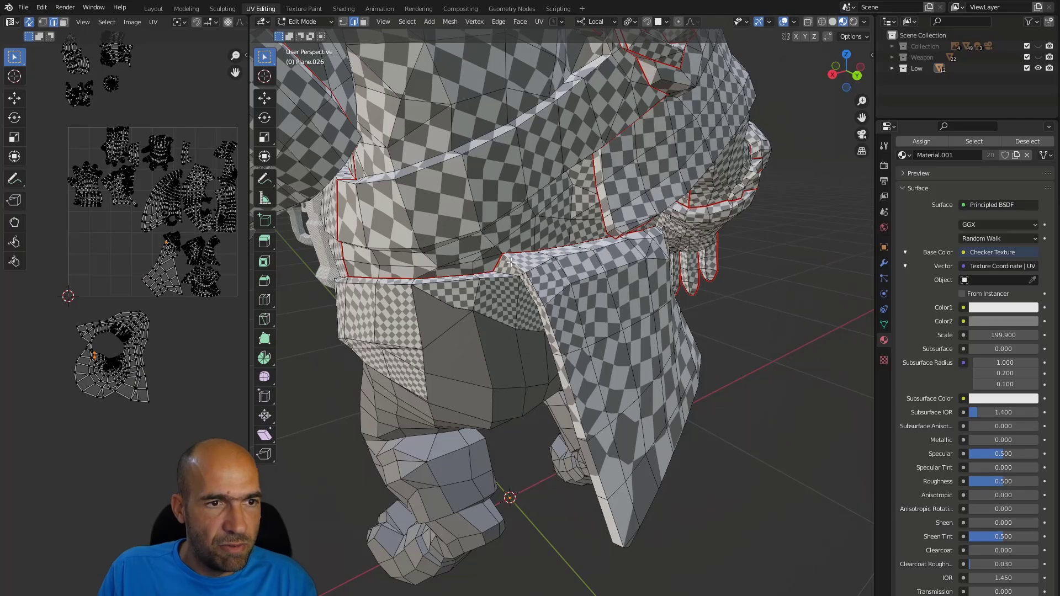
middle_click_drag(569, 299, 652, 469)
scroll(652, 469, "down", 1)
scroll(497, 265, "up", 3)
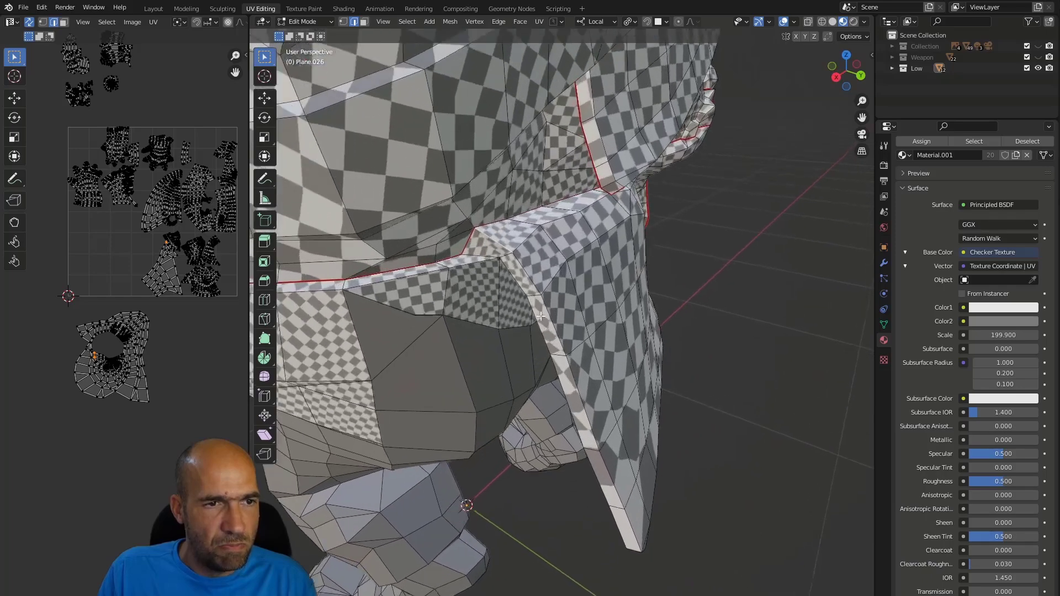
middle_click_drag(540, 273, 589, 419)
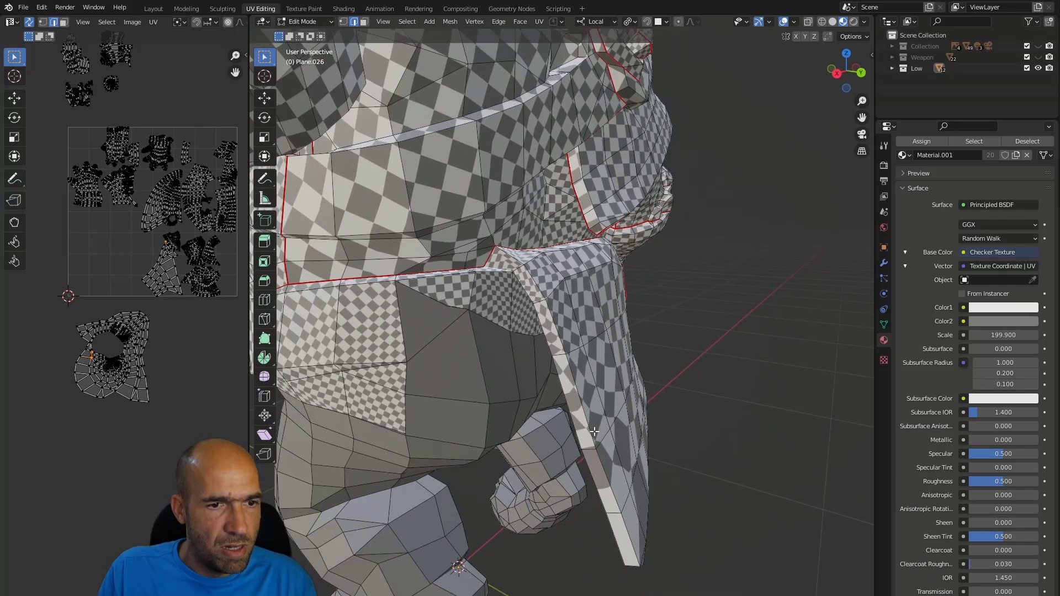
middle_click_drag(617, 549, 557, 234)
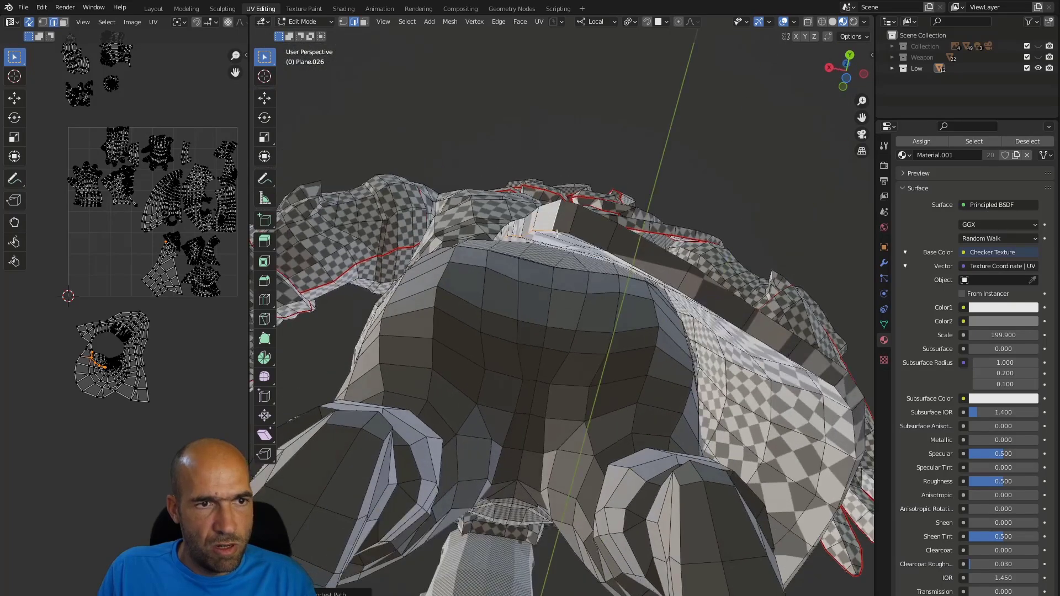
middle_click_drag(743, 454, 542, 371, "shift")
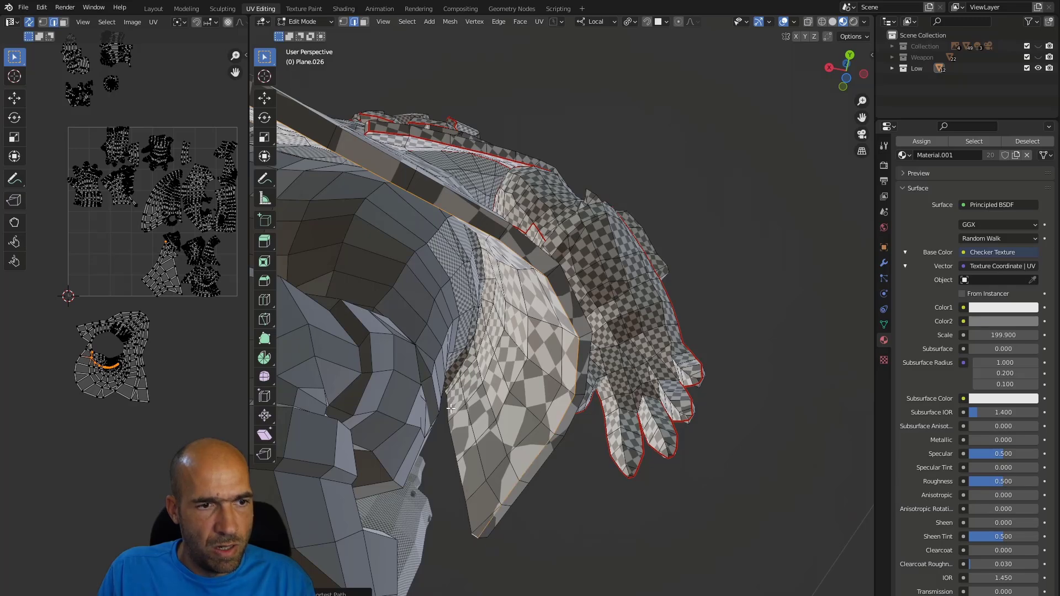
middle_click_drag(451, 408, 538, 281)
middle_click_drag(471, 208, 479, 277)
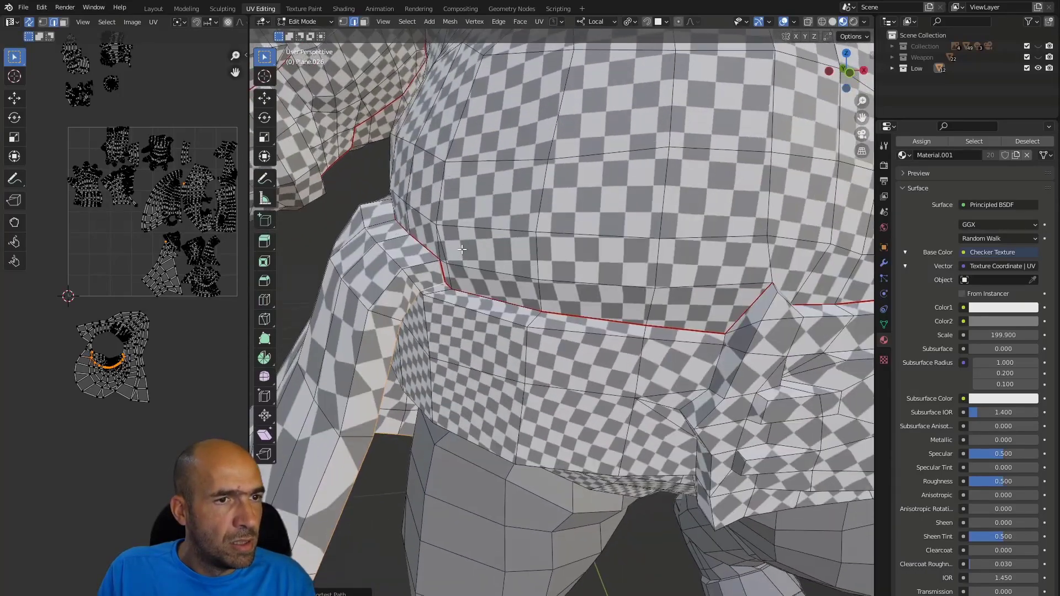
scroll(483, 309, "down", 3)
middle_click_drag(483, 354, 632, 245)
scroll(498, 339, "down", 3)
right_click(523, 371)
left_click(522, 371)
Show the objects in Collection to compare the waist cloth's upper corner with the low-poly edges, and hide them again
scroll(627, 221, "up", 4)
middle_click_drag(620, 196, 604, 233)
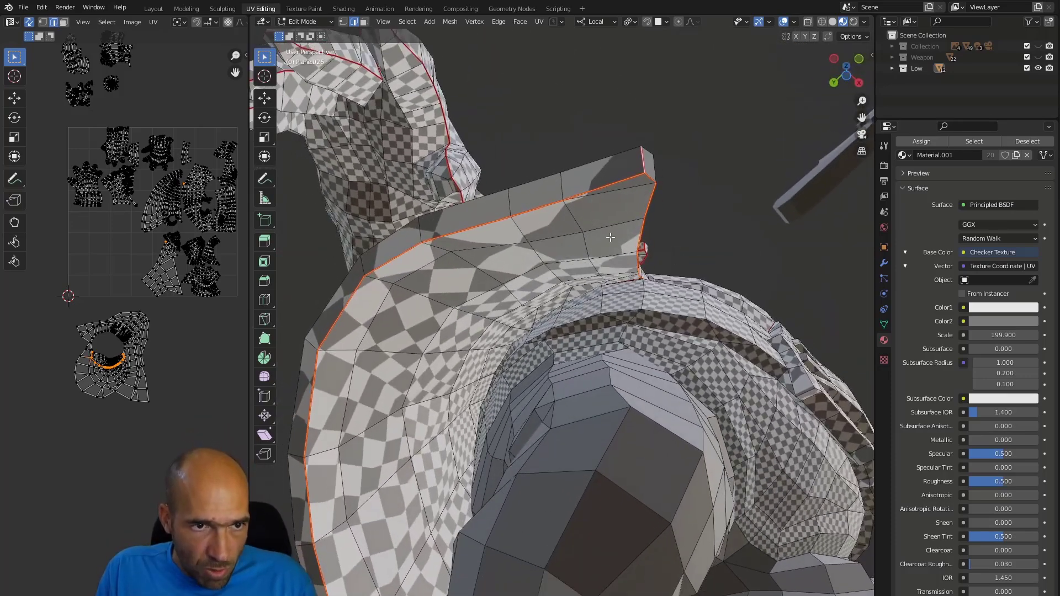
middle_click_drag(661, 284, 665, 248)
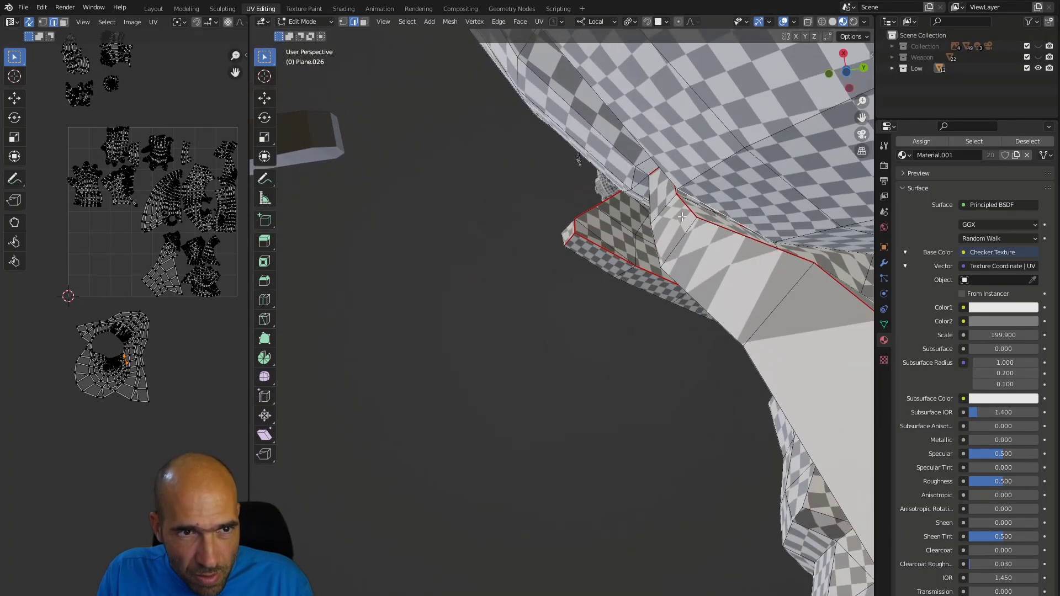
scroll(682, 217, "up", 3)
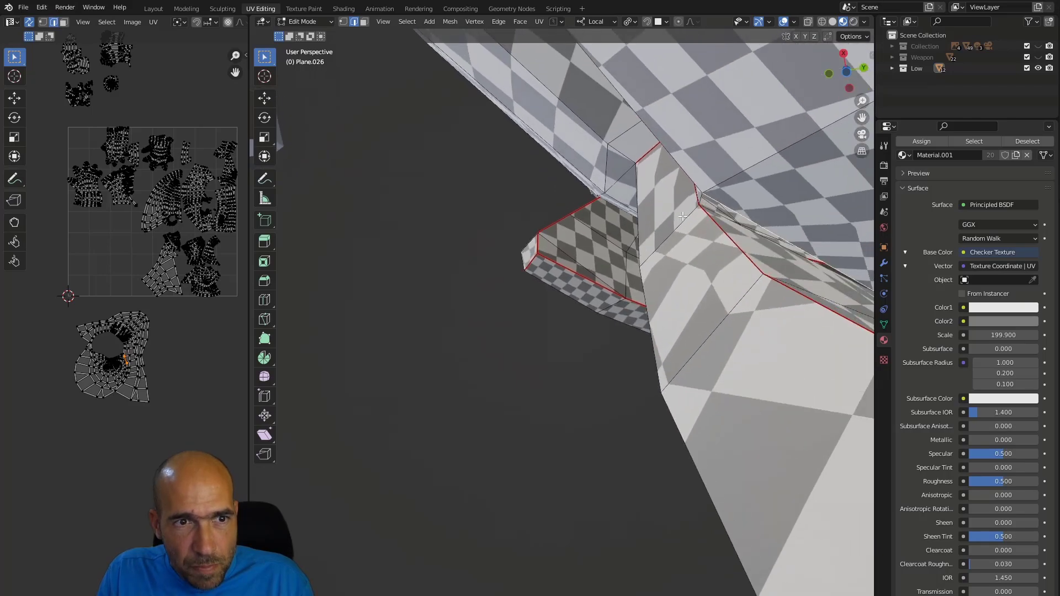
middle_click_drag(701, 206, 777, 237)
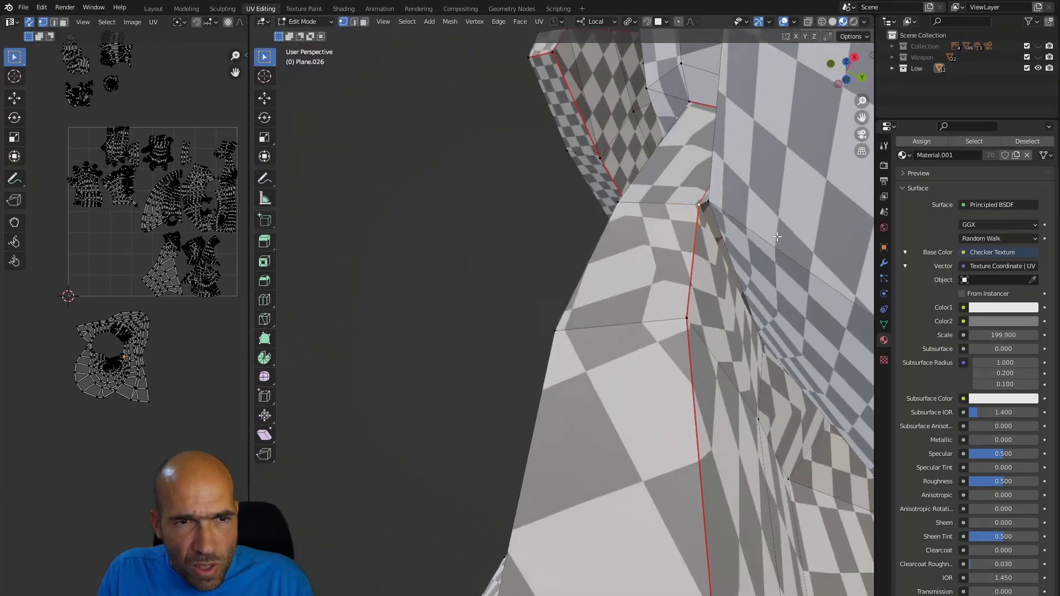
left_click(1039, 47)
middle_click_drag(753, 243, 823, 286)
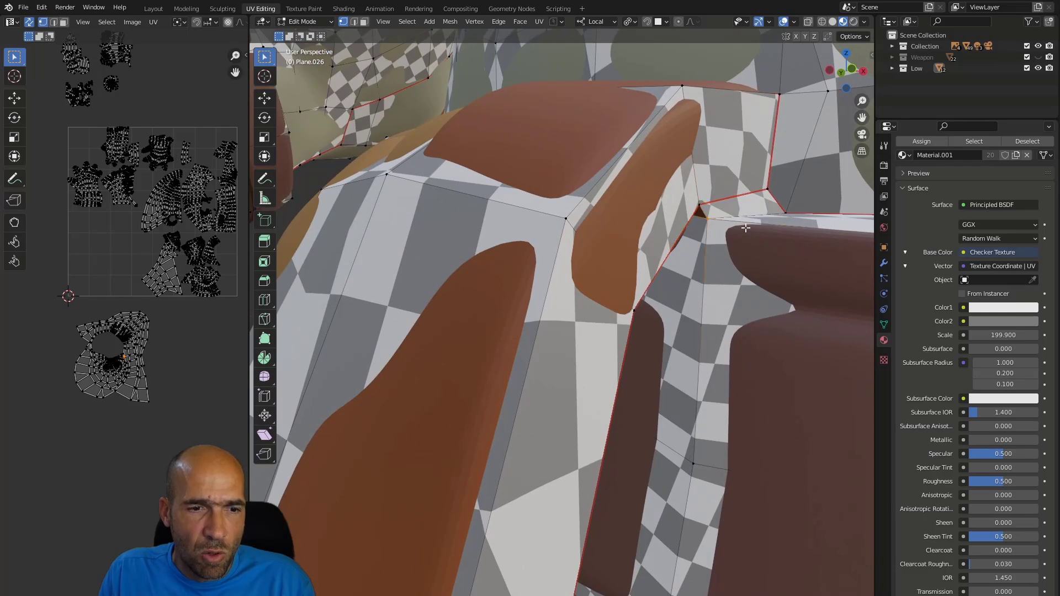
middle_click_drag(748, 229, 703, 165)
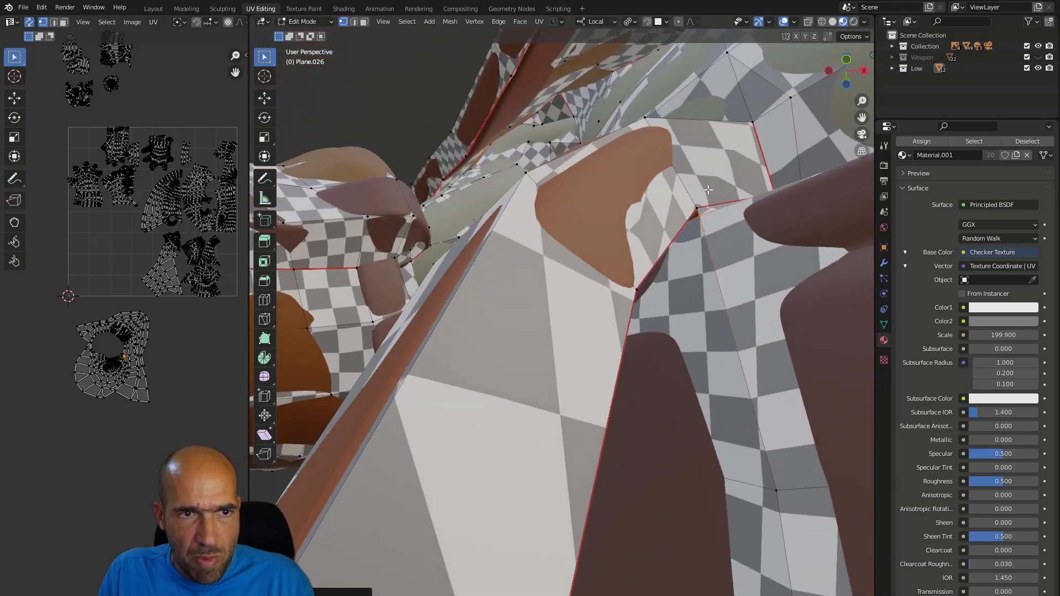
middle_click_drag(695, 221, 655, 181)
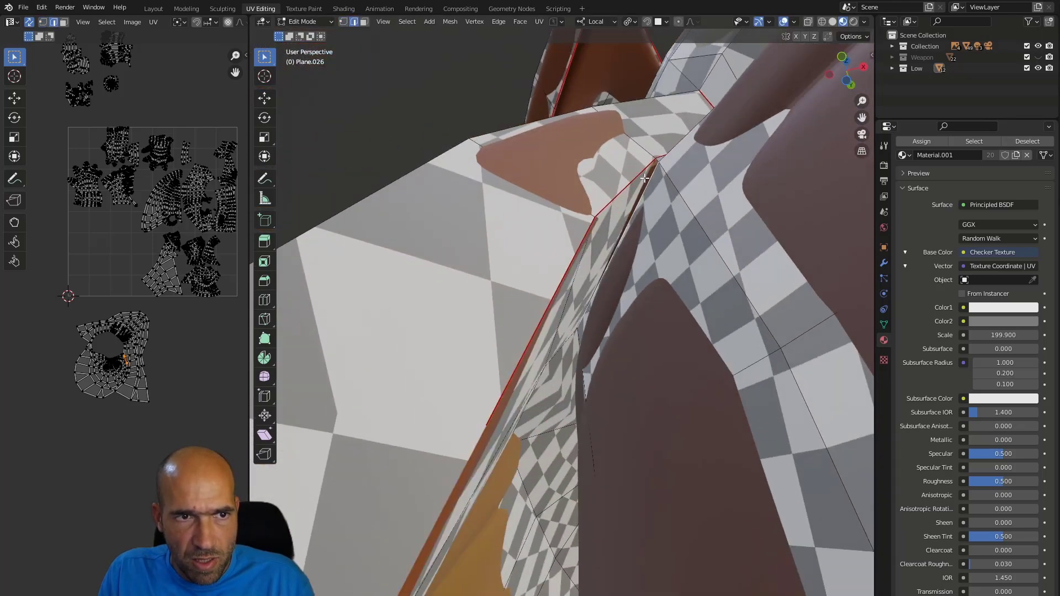
mouse_move(644, 179)
middle_mouse_down()
mouse_move(648, 217)
mouse_move(665, 249)
mouse_move(642, 265)
mouse_move(658, 180)
middle_mouse_up()
scroll(647, 217, "down", 4)
left_click(1039, 47)
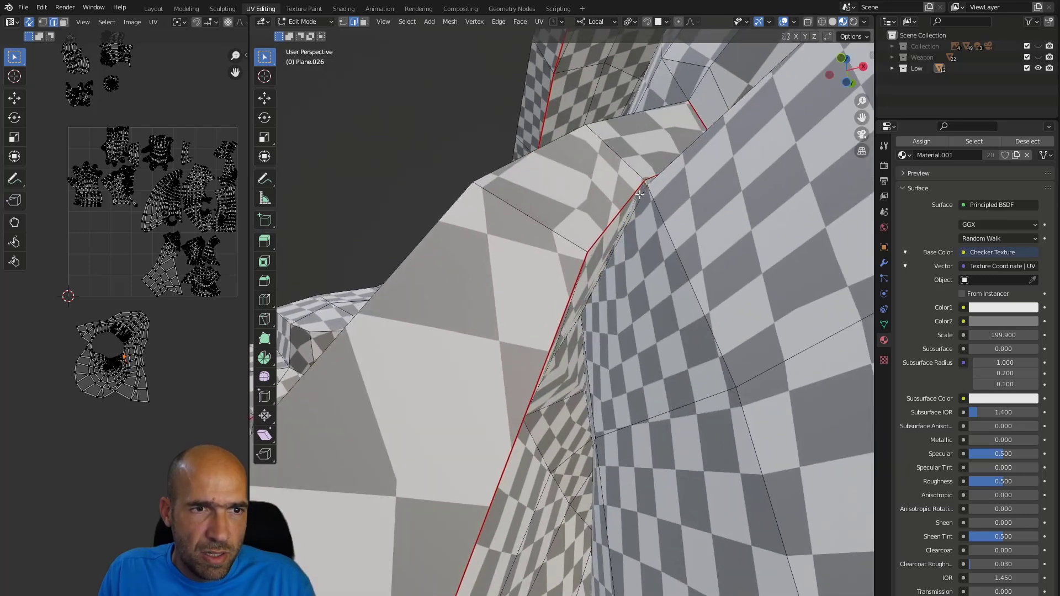
Mark the selected edge path along the outer rim of the hanging waist cloth as a seam
middle_click_drag(638, 194, 619, 333)
right_click(608, 348)
left_click(607, 348)
Select the edge path around the back of the belt's pointed end and mark it as a seam
middle_click_drag(712, 334, 558, 334)
scroll(559, 334, "up", 5)
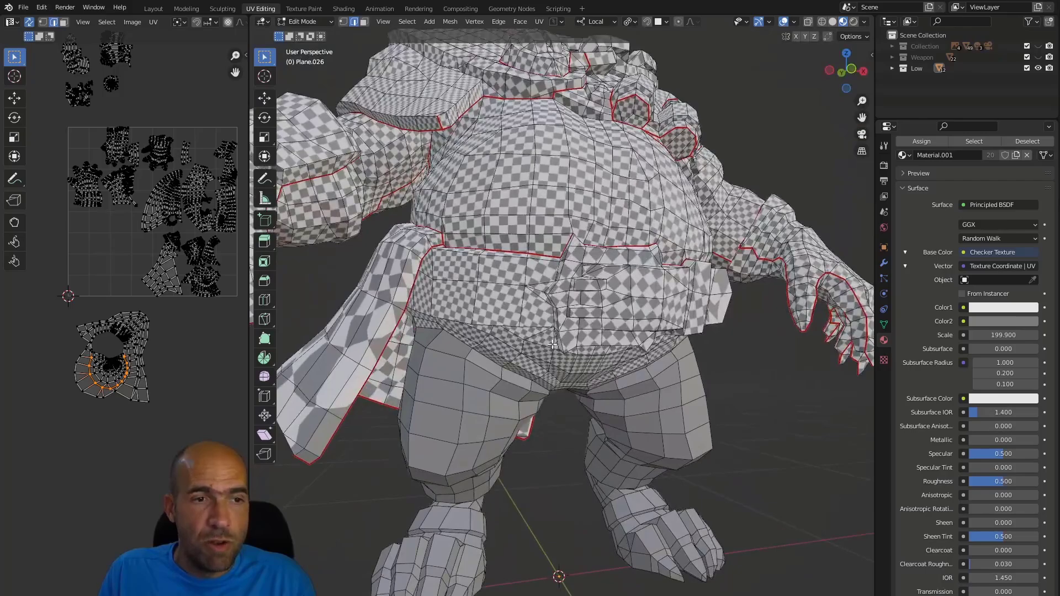
middle_click_drag(503, 387, 658, 428)
scroll(629, 427, "up", 4)
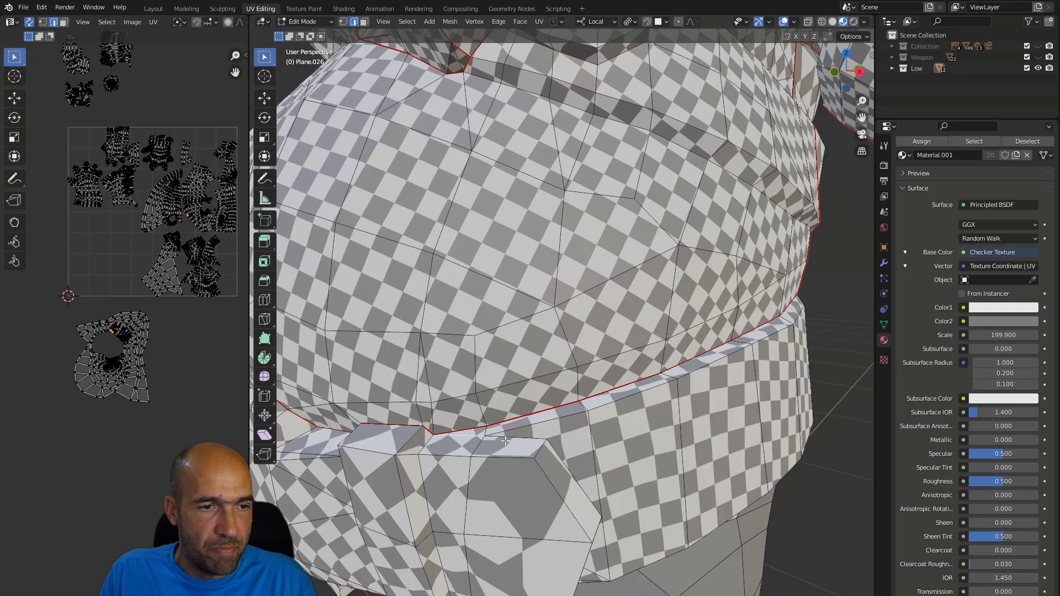
middle_click_drag(580, 484, 597, 441)
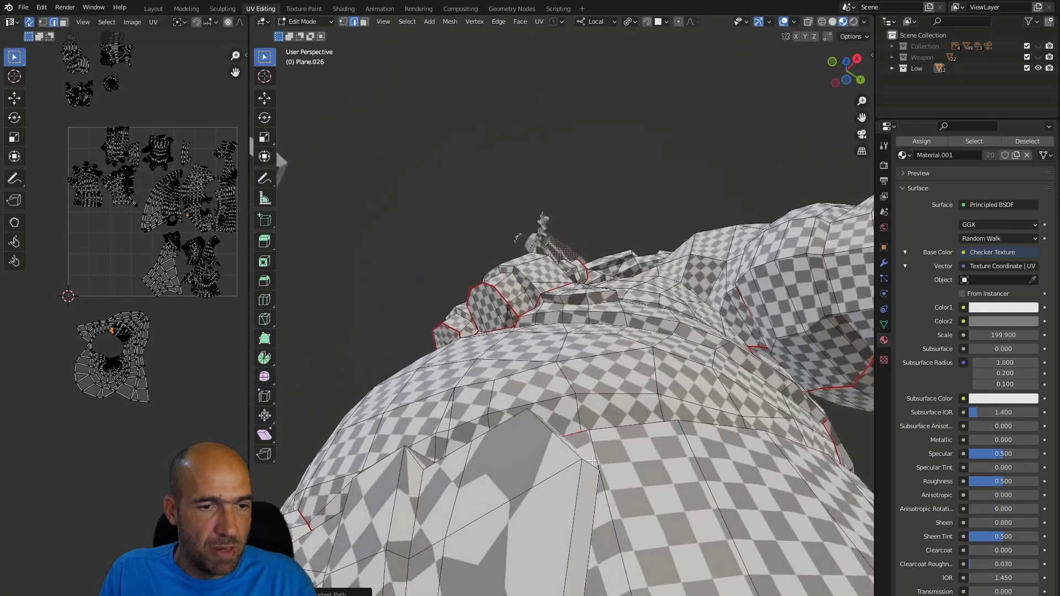
middle_click_drag(601, 546, 518, 489)
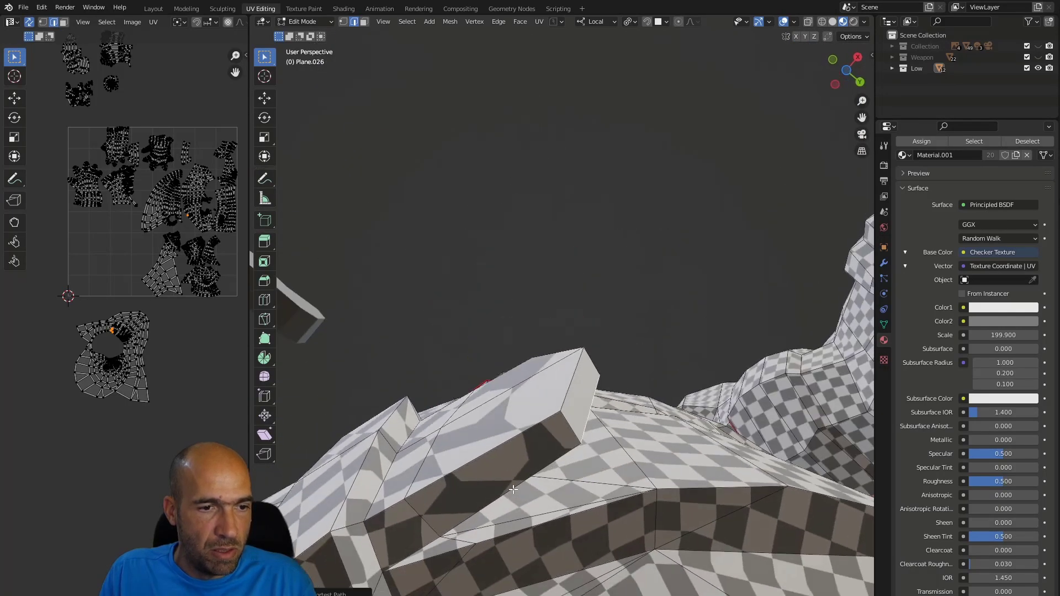
left_click(417, 548, "ctrl")
middle_click_drag(417, 550, 433, 540, "shift")
middle_click_drag(534, 461, 523, 485)
middle_click_drag(556, 516, 548, 550)
right_click(547, 544)
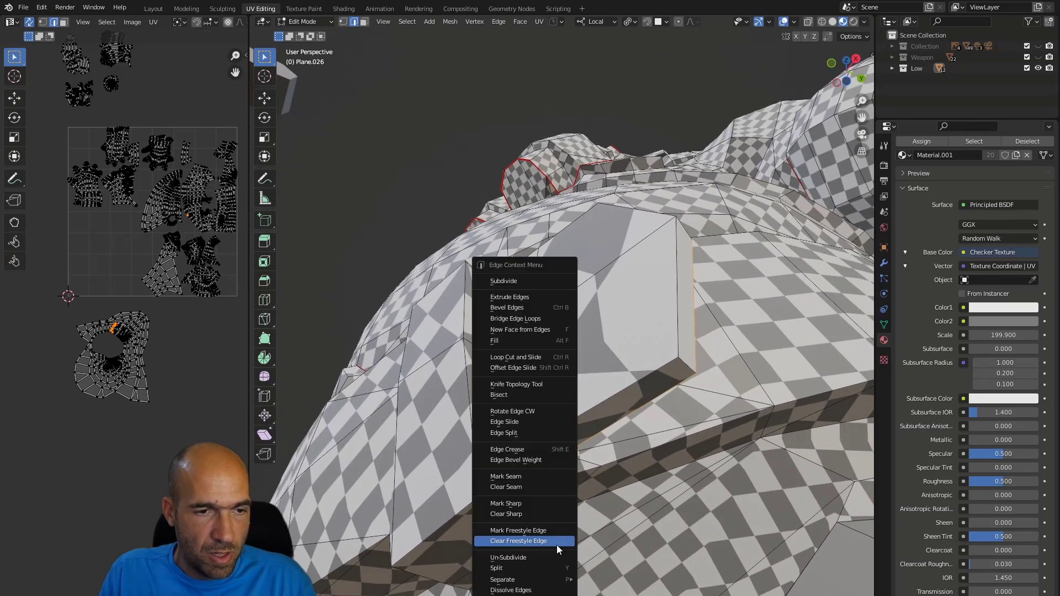
left_click(539, 478)
Select the edges where the belt's pointed end meets the waistband and mark them as seams
middle_click_drag(539, 478, 511, 512)
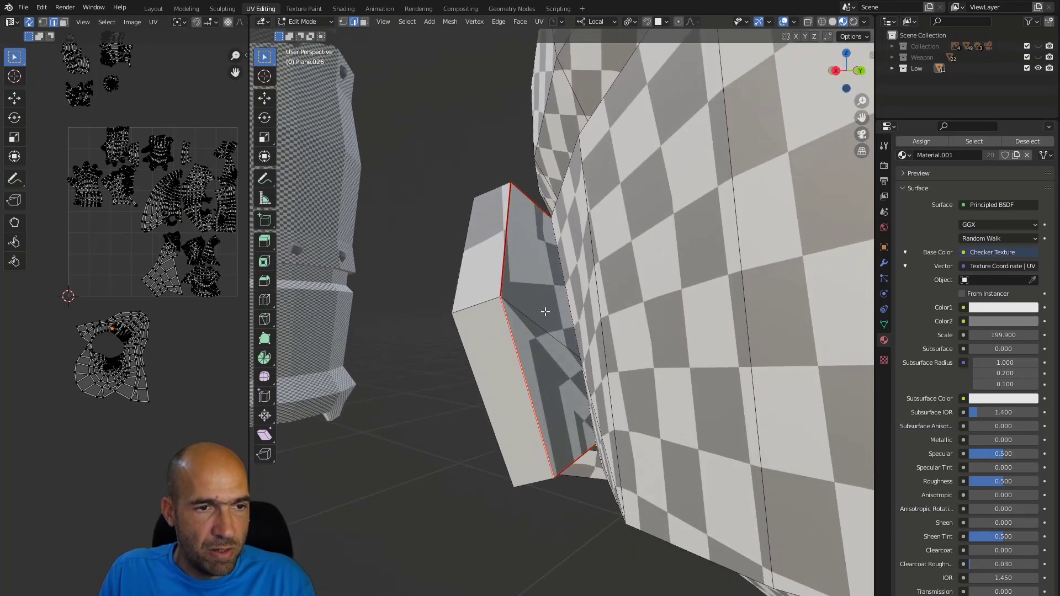
middle_click_drag(551, 284, 561, 280)
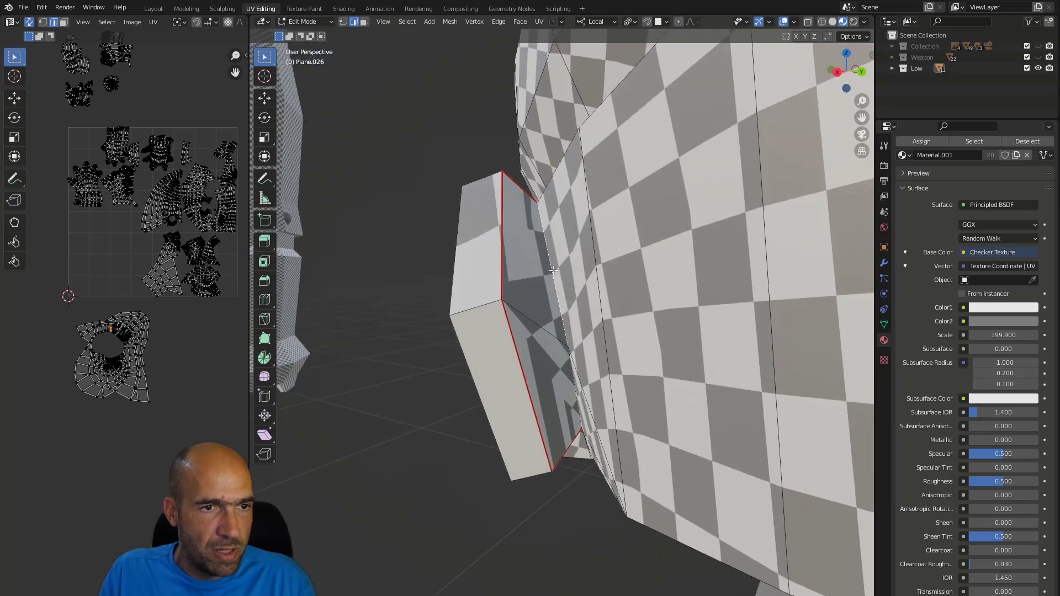
middle_click_drag(574, 401, 500, 279)
right_click(574, 396)
left_click(573, 393)
Select the edge path along the underside of the belt, where it meets the cloth beneath, and mark it as a seam
scroll(572, 395, "down", 5)
scroll(580, 392, "down", 6)
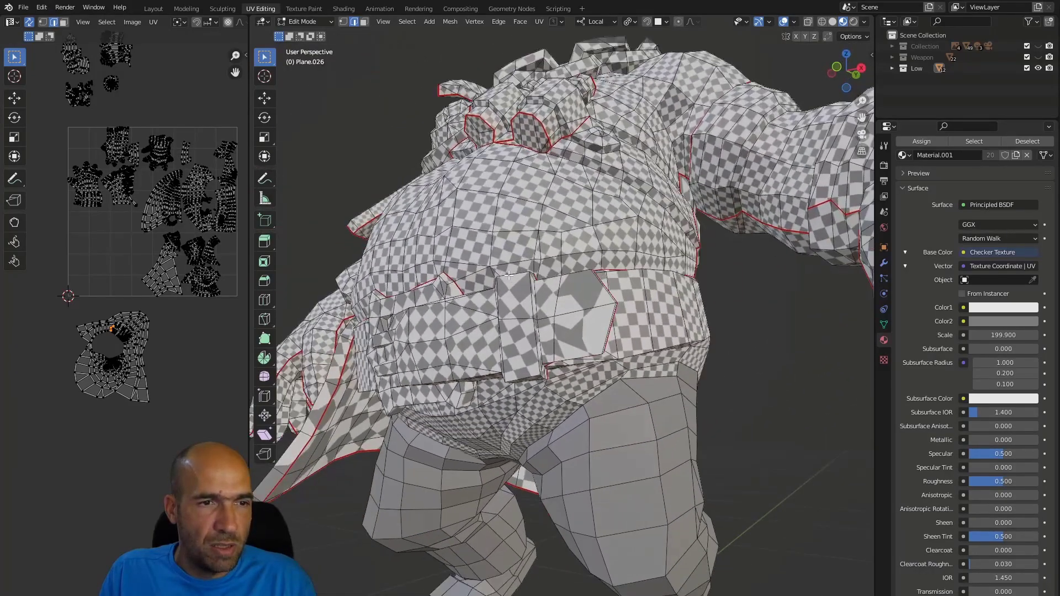
middle_click_drag(611, 328, 540, 374)
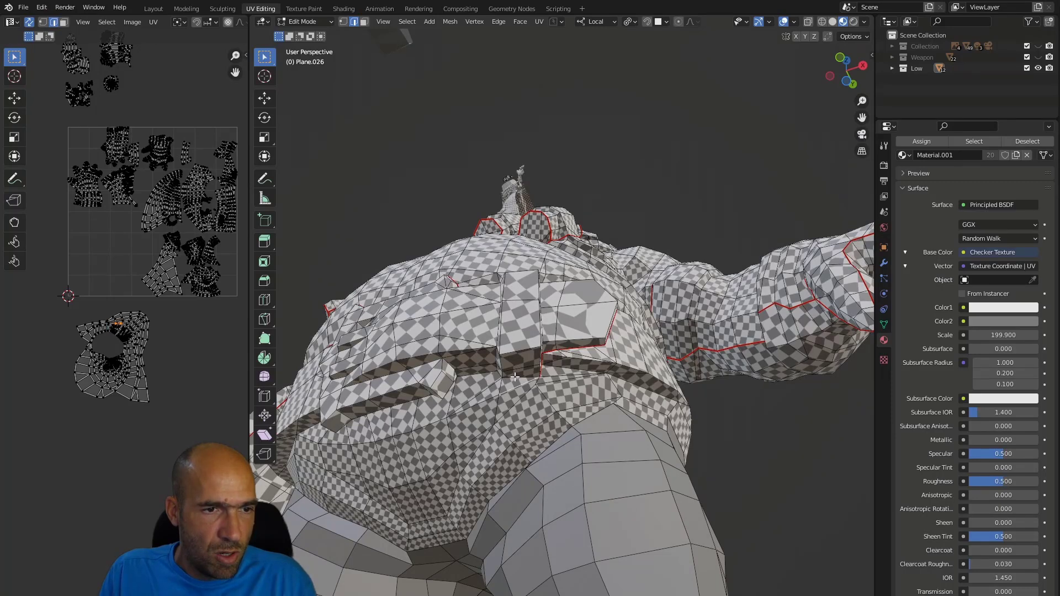
middle_click_drag(492, 381, 500, 374)
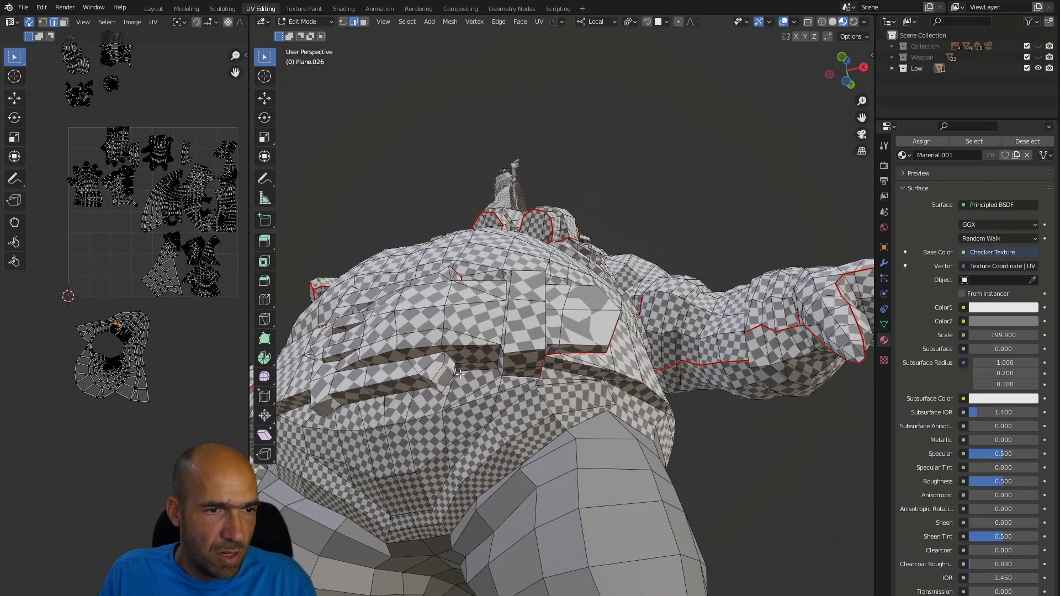
middle_click_drag(468, 369, 448, 352)
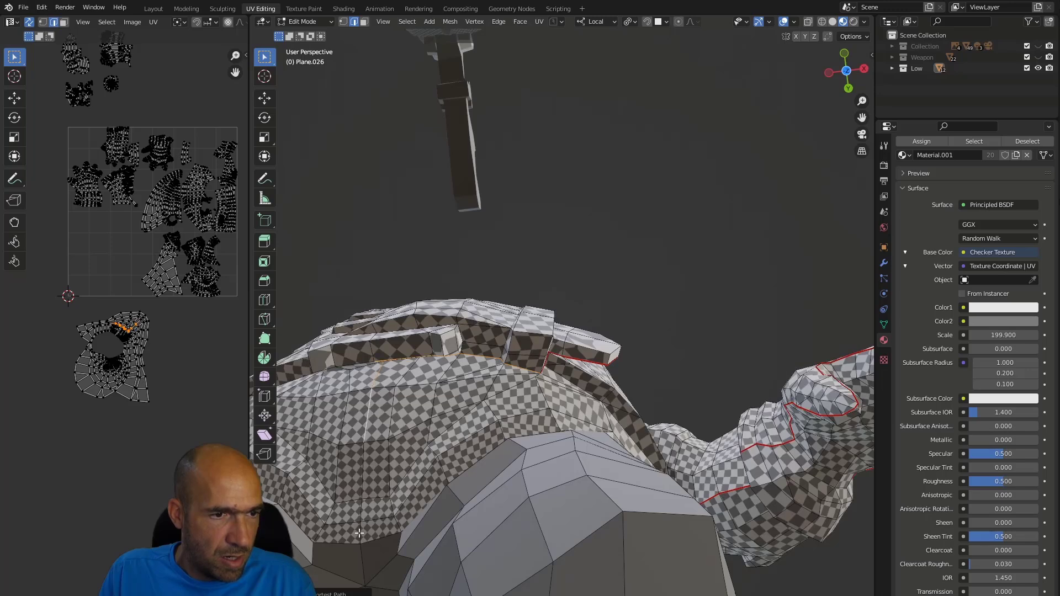
middle_click_drag(381, 485, 393, 516)
right_click(393, 515)
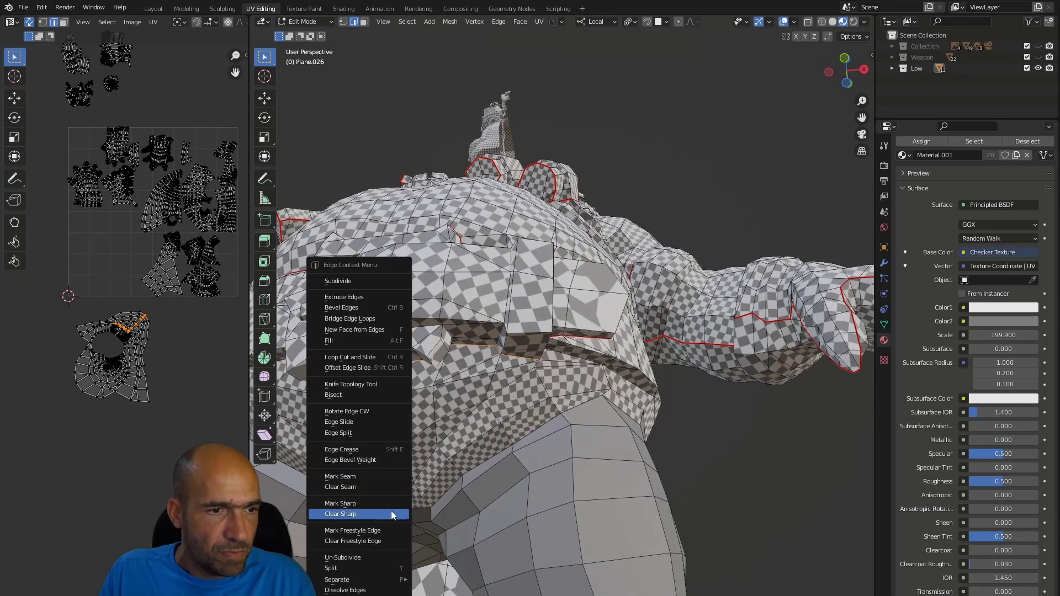
left_click(376, 478)
Select the whole character mesh, unwrap it with the new seams, and clear the selection
scroll(486, 354, "down", 5)
middle_click_drag(497, 336, 512, 393)
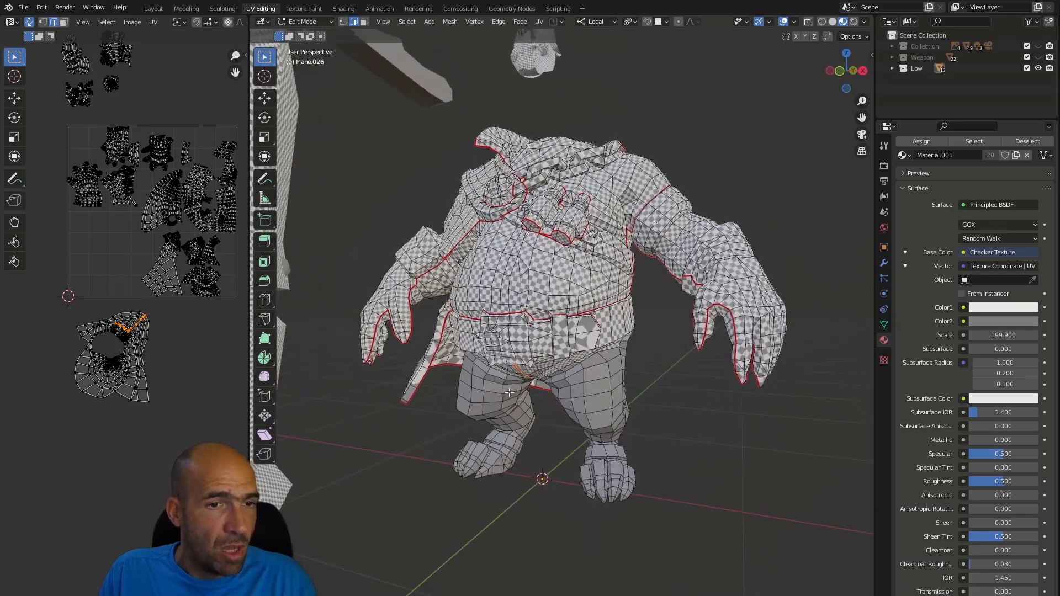
key("a")
right_click(188, 383)
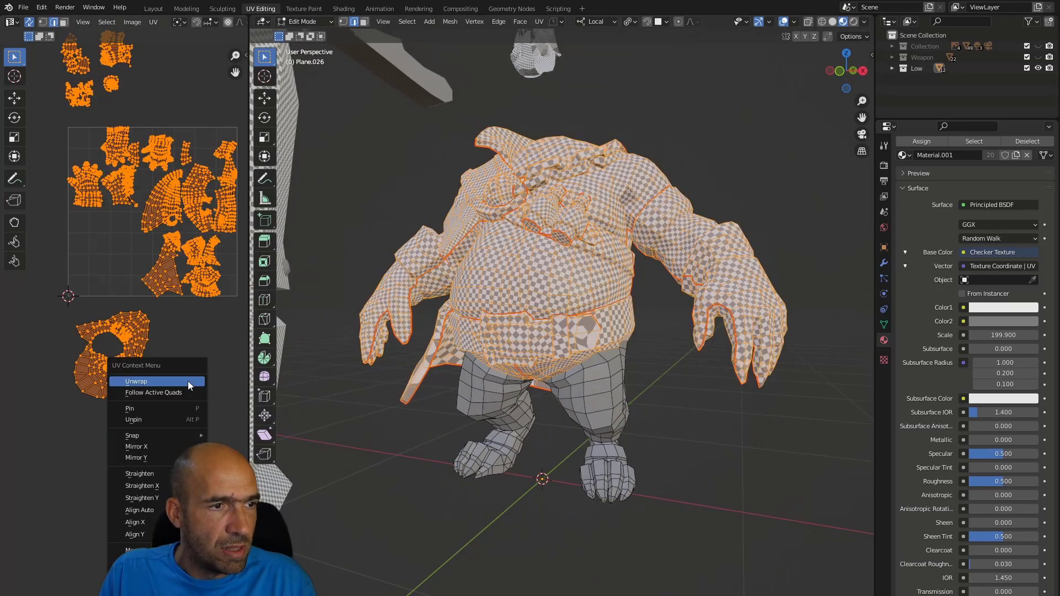
left_click(187, 381)
middle_click_drag(657, 409, 704, 368)
key("alt+a")
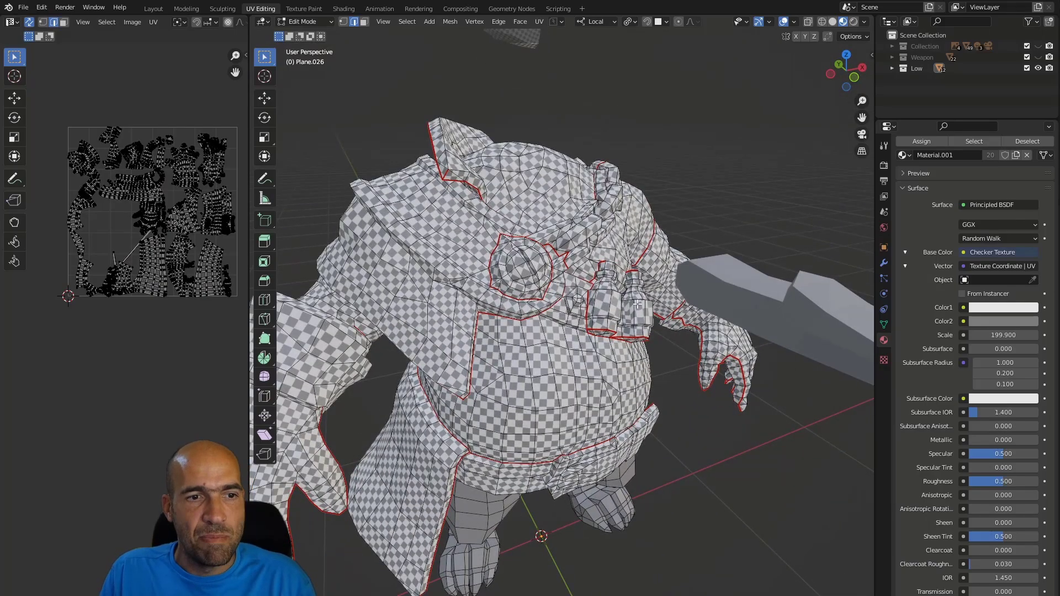
Select the spiked UV island that covers the shoulder and scarf and move it below the UV tile
scroll(641, 302, "up", 8)
middle_click_drag(641, 302, 569, 364)
scroll(635, 328, "down", 8)
scroll(545, 385, "up", 8)
scroll(569, 226, "up", 3)
middle_click_drag(569, 193, 516, 307, "shift")
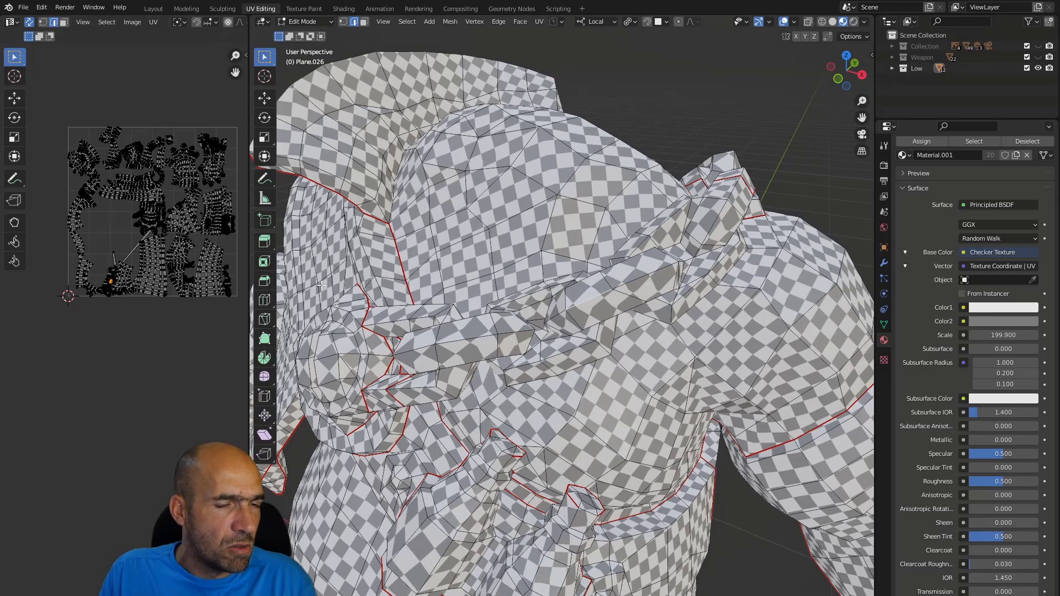
scroll(93, 303, "up", 6)
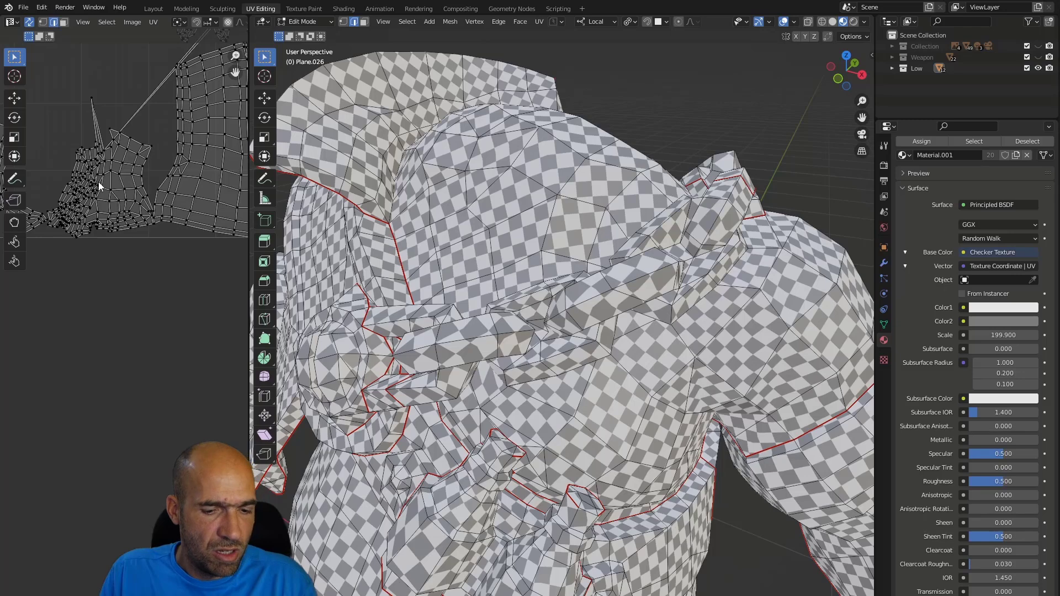
key("l")
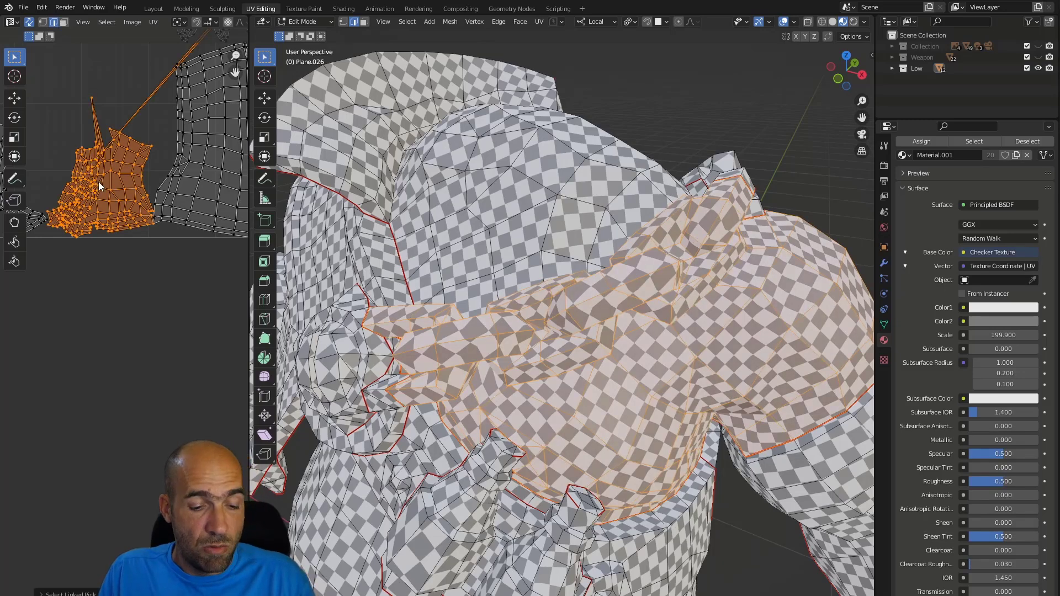
key("g")
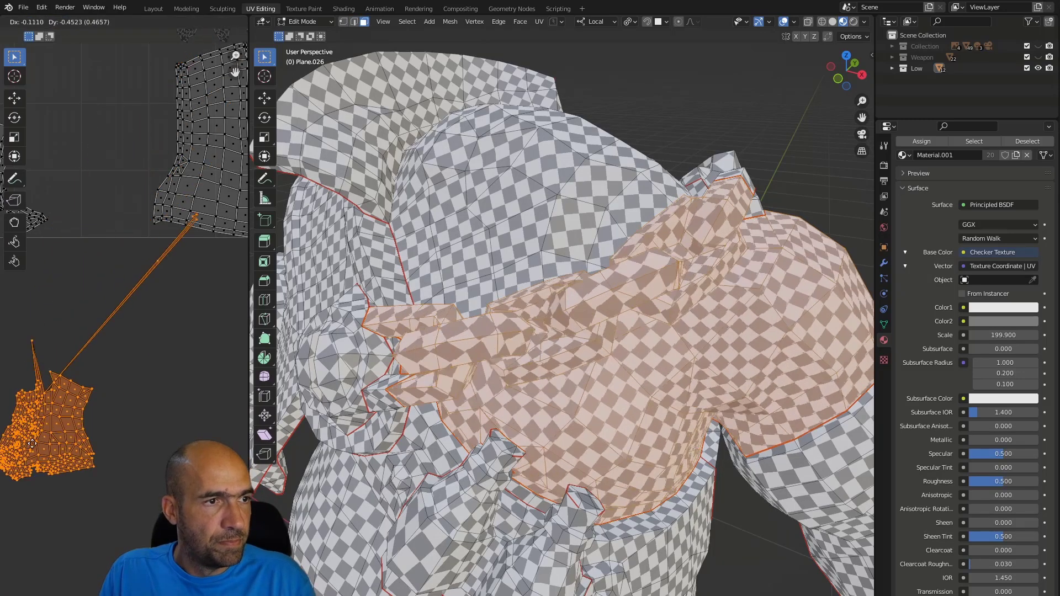
left_click(94, 456)
scroll(95, 397, "down", 3)
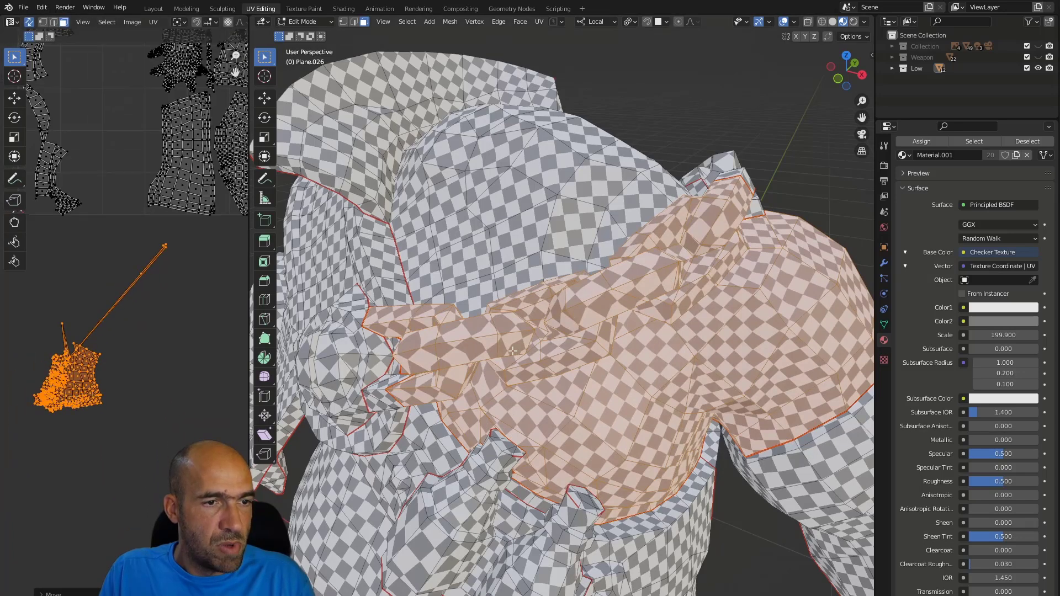
Select the island's long stray UV spikes and locate their stretched faces in the gap beneath the scarf
middle_click_drag(511, 352, 521, 345)
left_click_drag(175, 240, 36, 345)
middle_click_drag(514, 353, 606, 296)
scroll(685, 210, "up", 4)
scroll(657, 226, "up", 5)
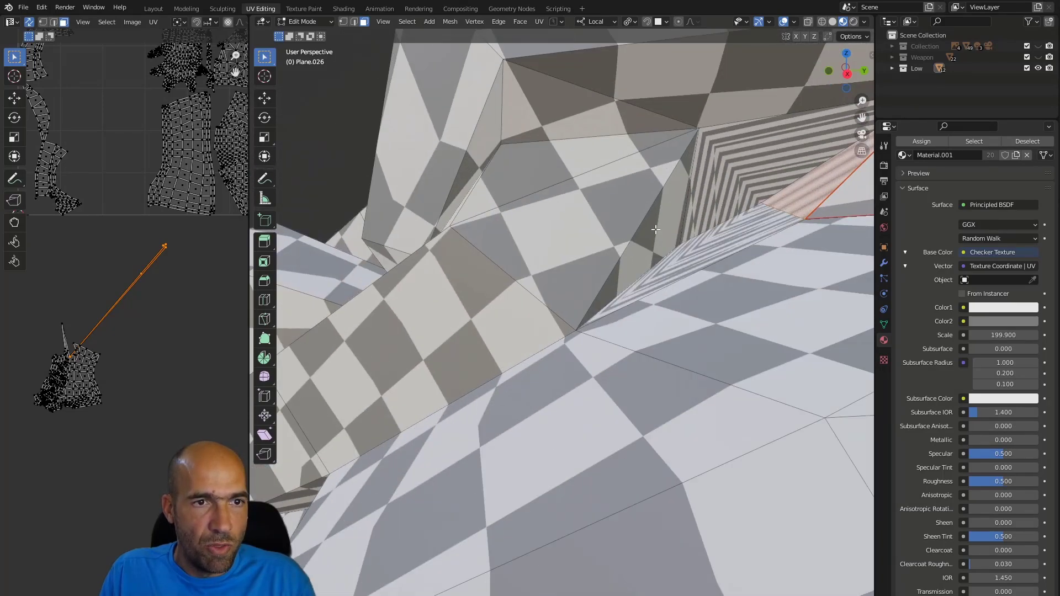
scroll(747, 161, "down", 6)
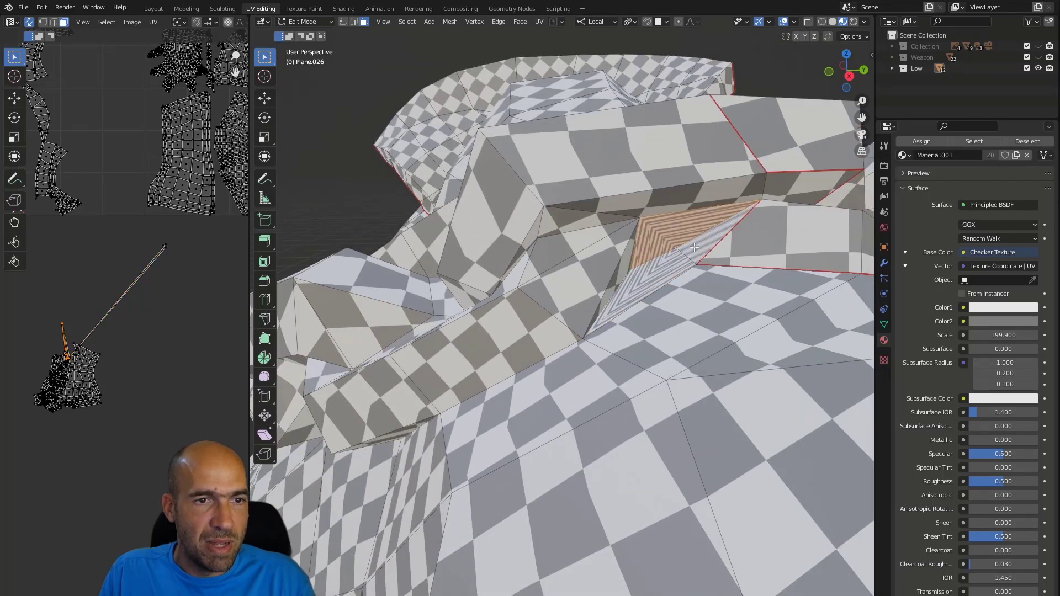
middle_click_drag(119, 297, 131, 300)
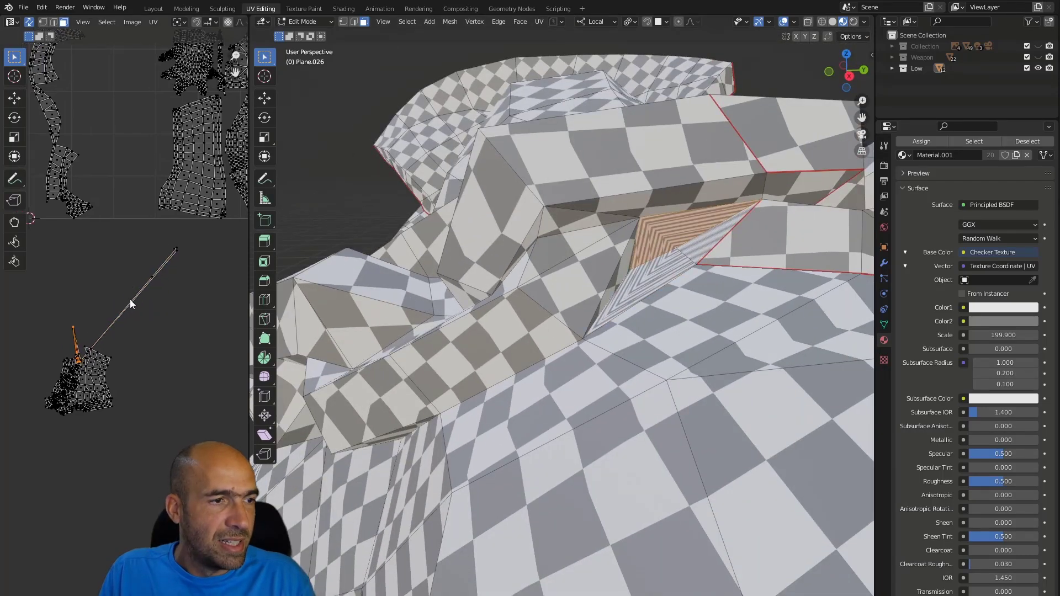
scroll(712, 241, "down", 5)
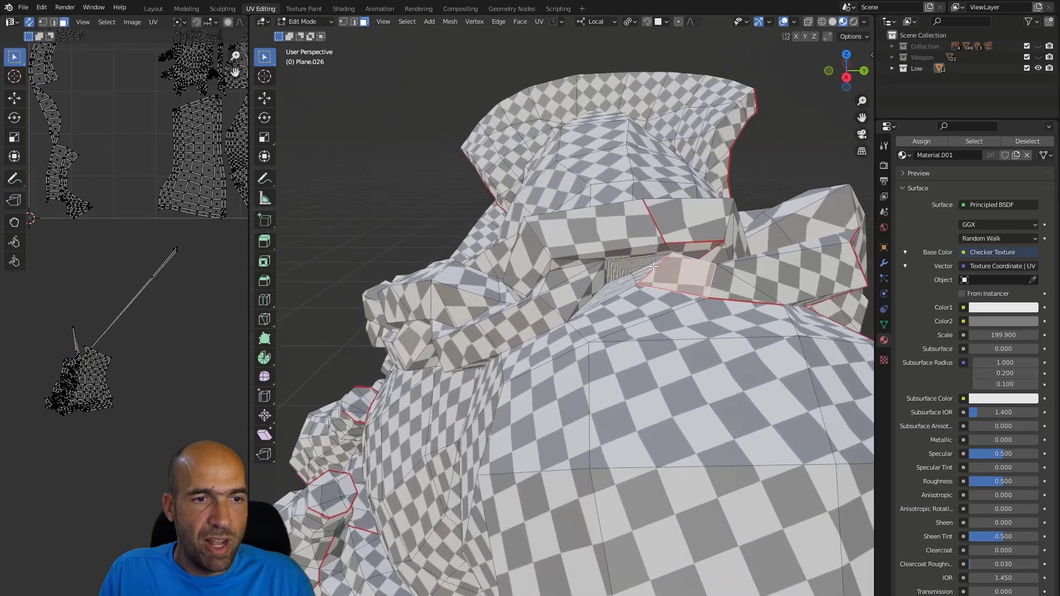
Select the stretched faces in the gap beneath the scarf and move their UVs off the shoulder island
left_click(653, 267)
middle_click_drag(653, 267, 618, 291)
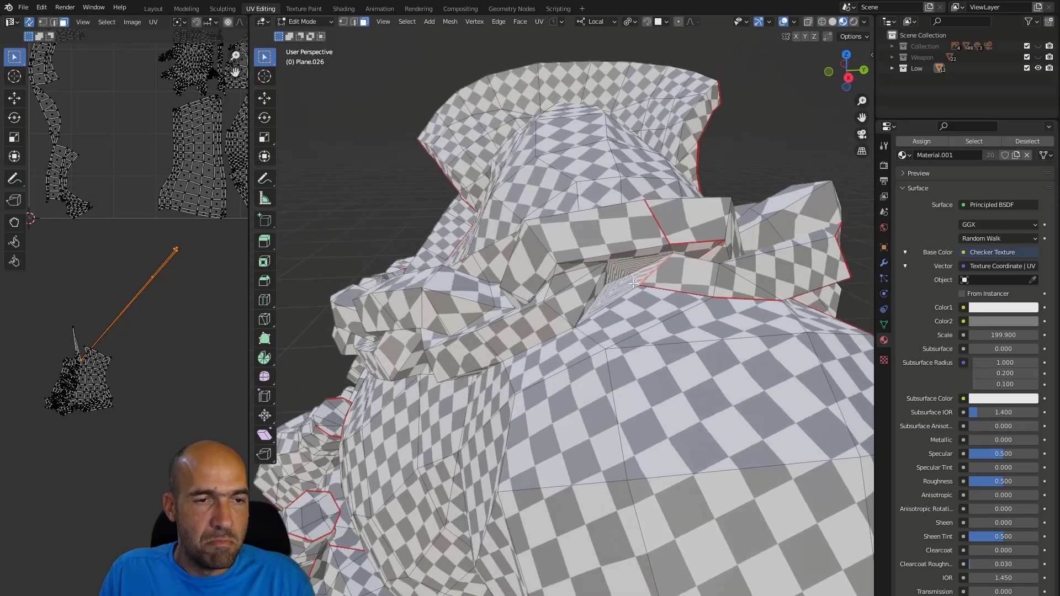
left_click(622, 267, "shift")
mouse_move(629, 250)
middle_mouse_down()
mouse_move(621, 206)
mouse_move(743, 267)
mouse_move(797, 335)
mouse_move(830, 260)
mouse_move(605, 237)
mouse_move(623, 257)
middle_mouse_up()
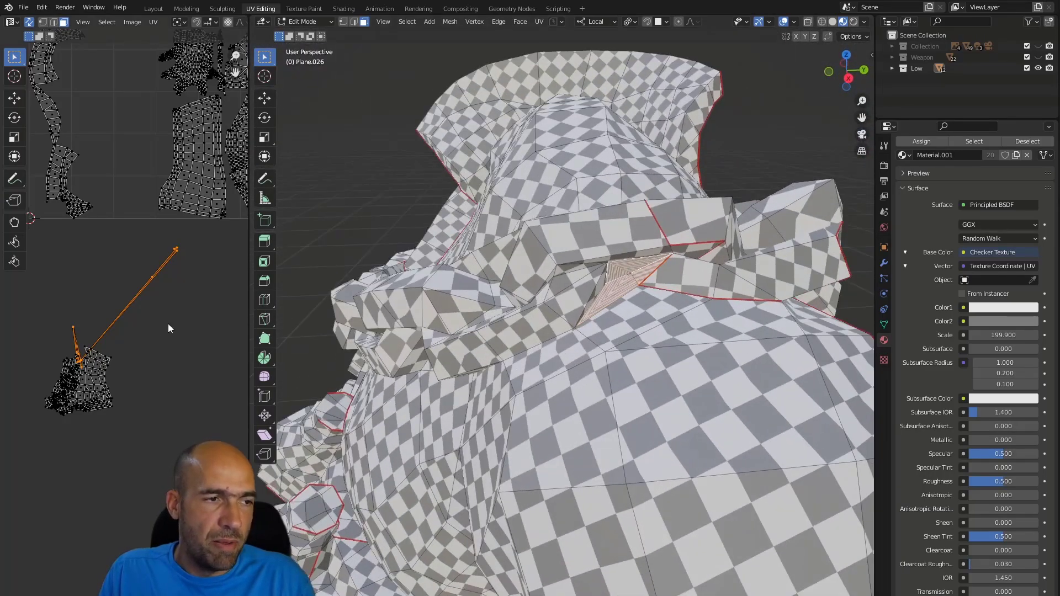
left_click(128, 288)
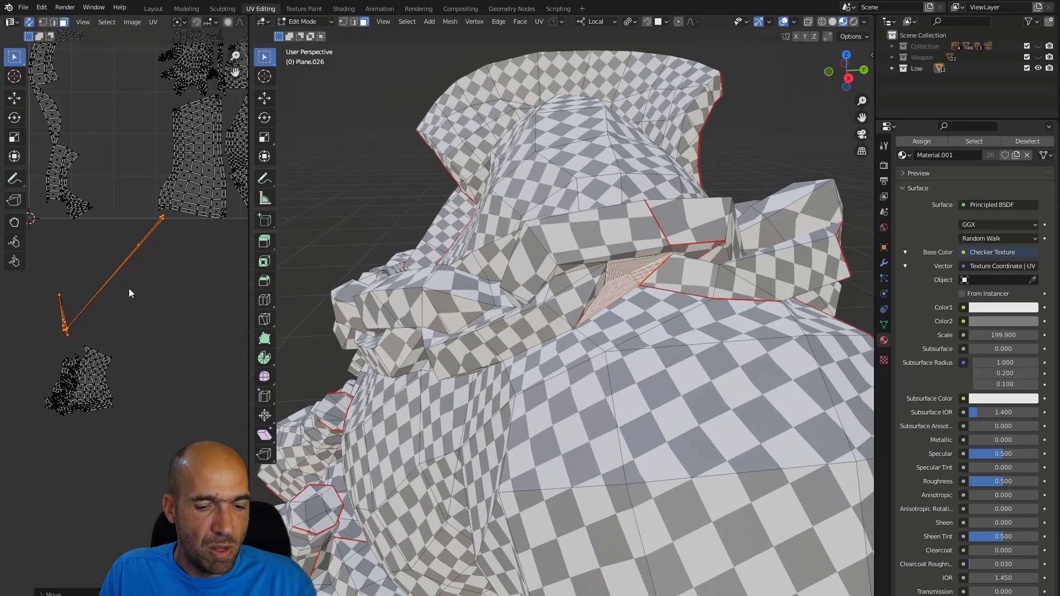
Unwrap the selected gap faces separately and move the result below the UV tile, beside the shoulder island
key("u")
left_click(121, 305)
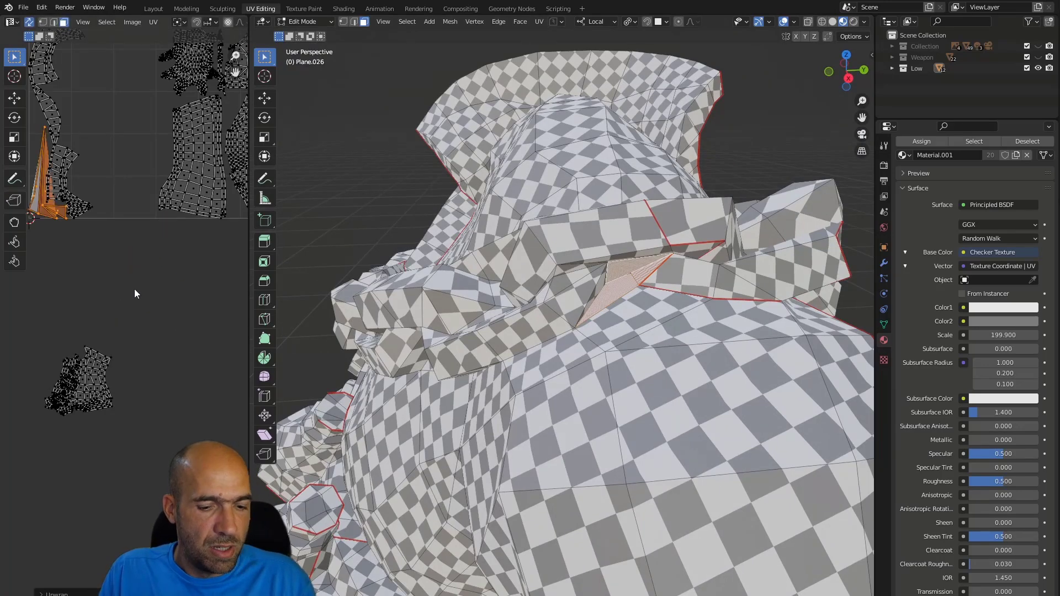
key("g")
left_click(218, 414)
scroll(160, 353, "up", 5)
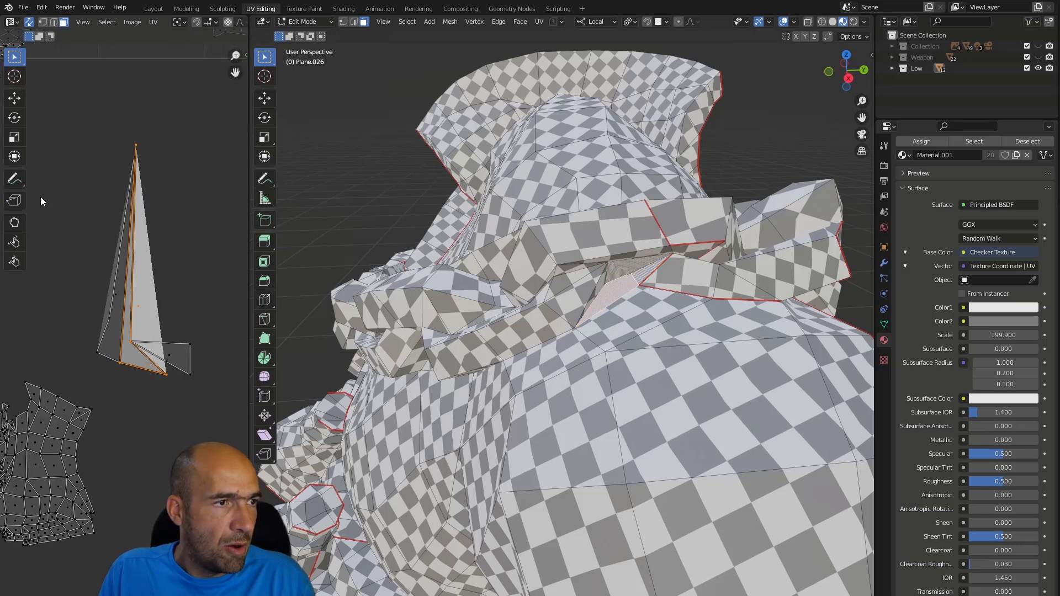
Reshape the small unwrapped island with the UV Grab tool, pulling its inner vertices outward to spread the overlapping faces
left_click(19, 224)
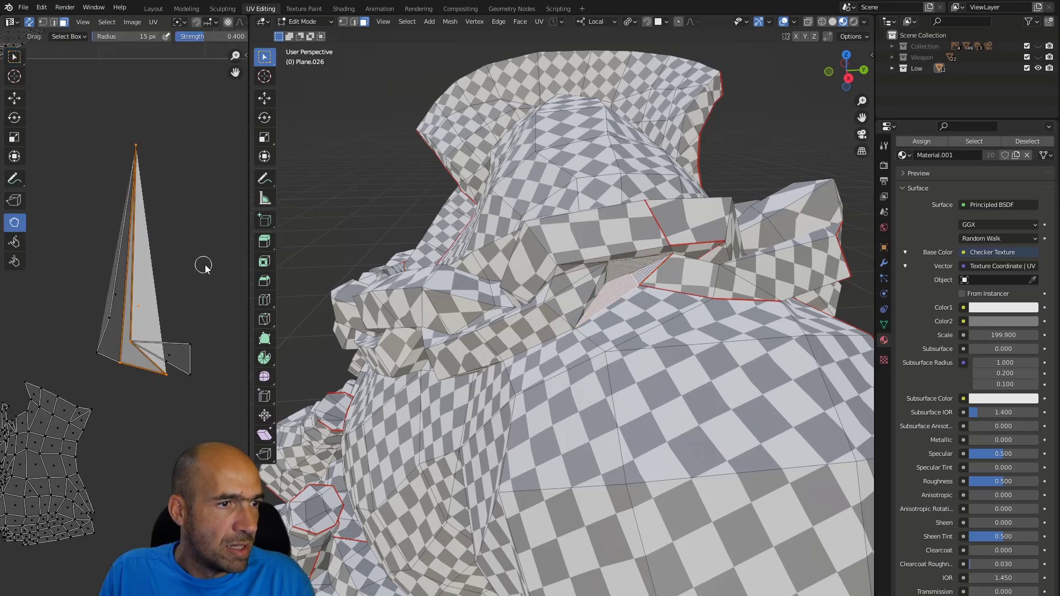
mouse_move(137, 342)
left_mouse_down()
mouse_move(199, 305)
mouse_move(250, 299)
left_mouse_up()
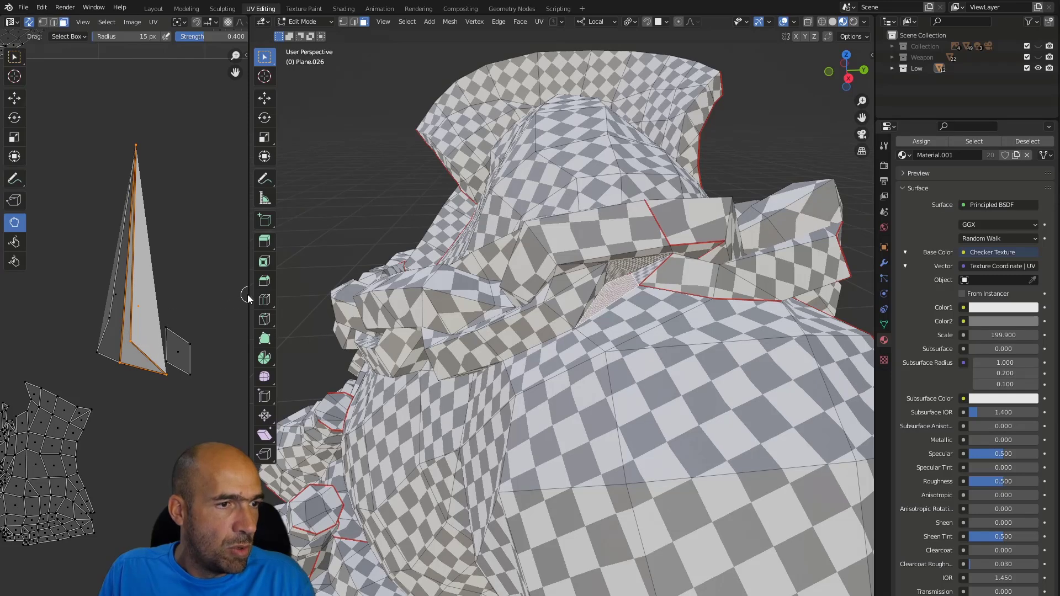
mouse_move(132, 342)
left_mouse_down()
mouse_move(256, 298)
mouse_move(246, 199)
left_mouse_up()
mouse_move(111, 319)
left_mouse_down()
mouse_move(85, 279)
mouse_move(90, 260)
left_mouse_up()
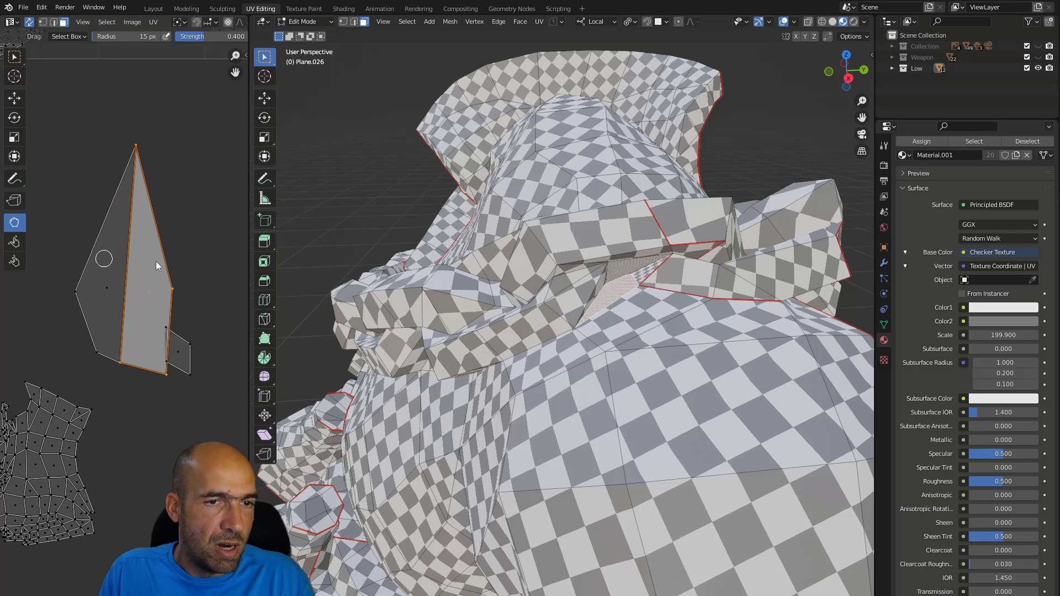
Check the normals around the gap with the Face Orientation overlay and turn the overlay off again
middle_click_drag(567, 266, 590, 249)
left_click(795, 21)
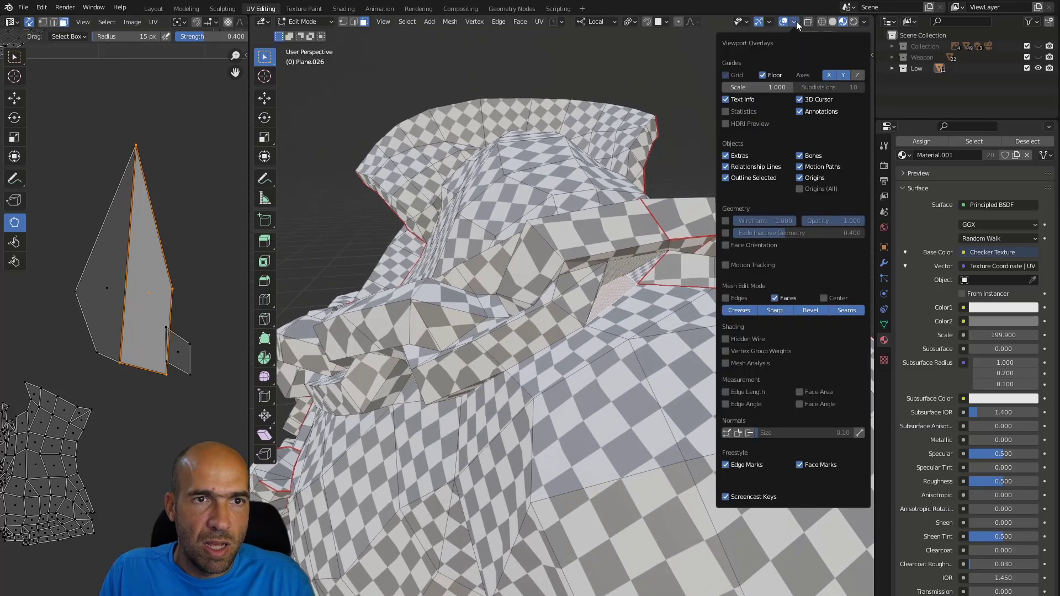
left_click(726, 245)
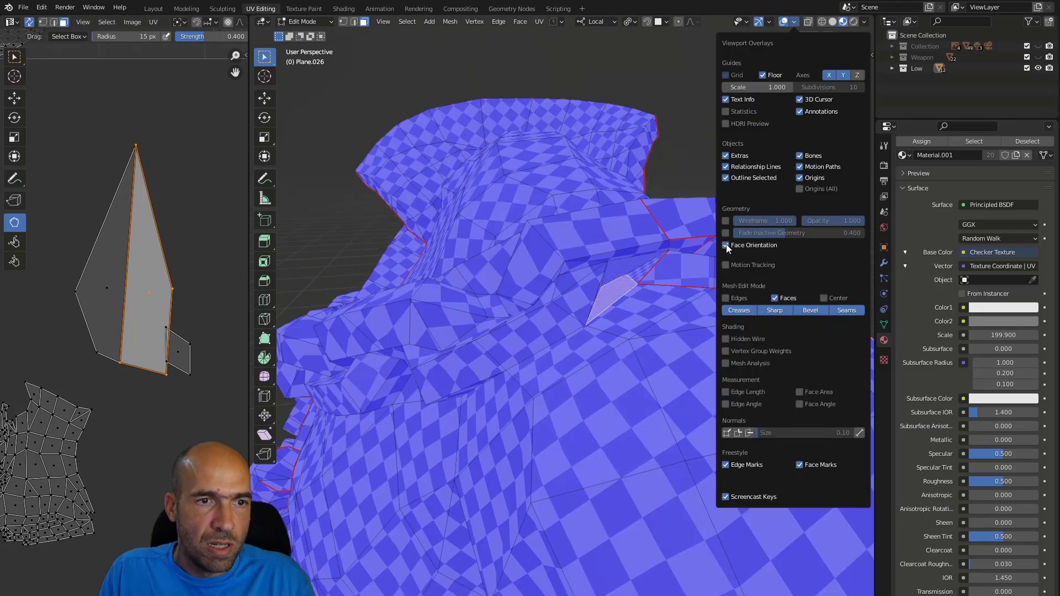
left_click(726, 245)
Switch back to box selection and move the small overlapping UV quad clear of the two large faces
scroll(160, 243, "down", 2)
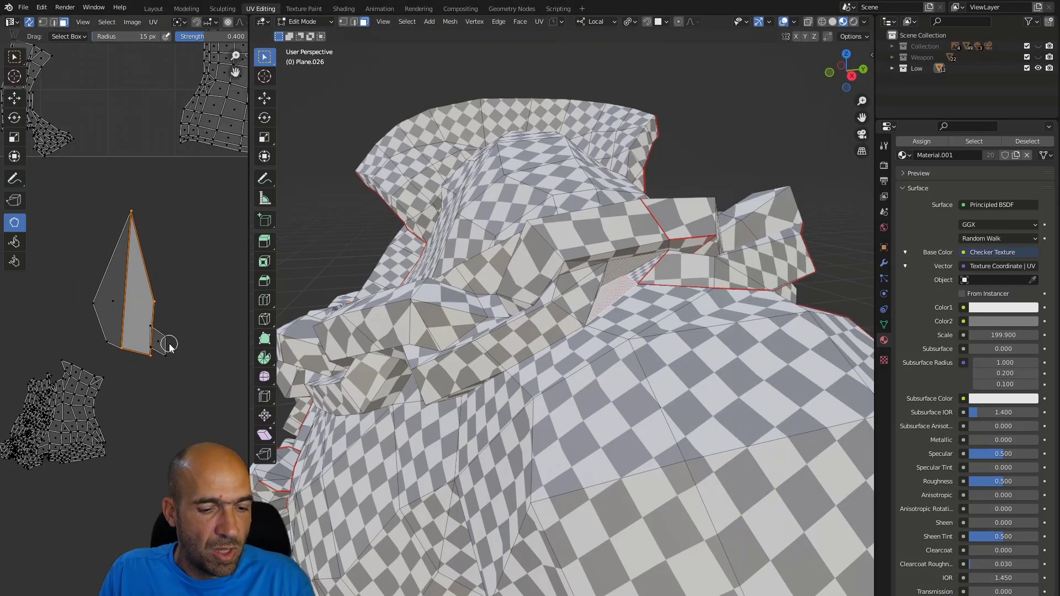
left_click(15, 59)
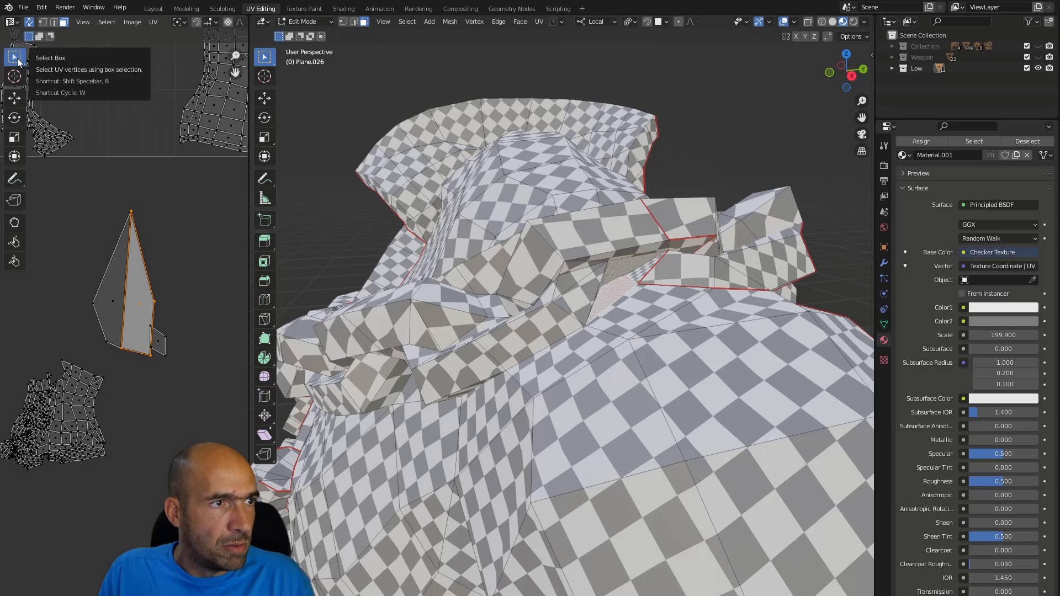
left_click(163, 339)
key("g")
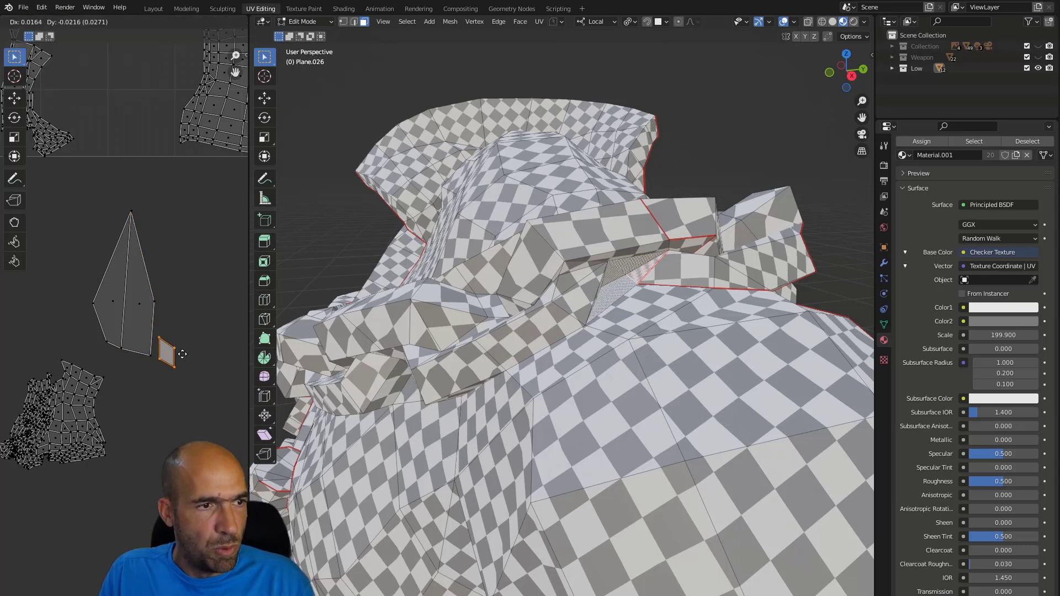
left_click(180, 347)
Select all the gap's UV faces and scale them down to about 0.2 of their size
left_click_drag(216, 203, 84, 368)
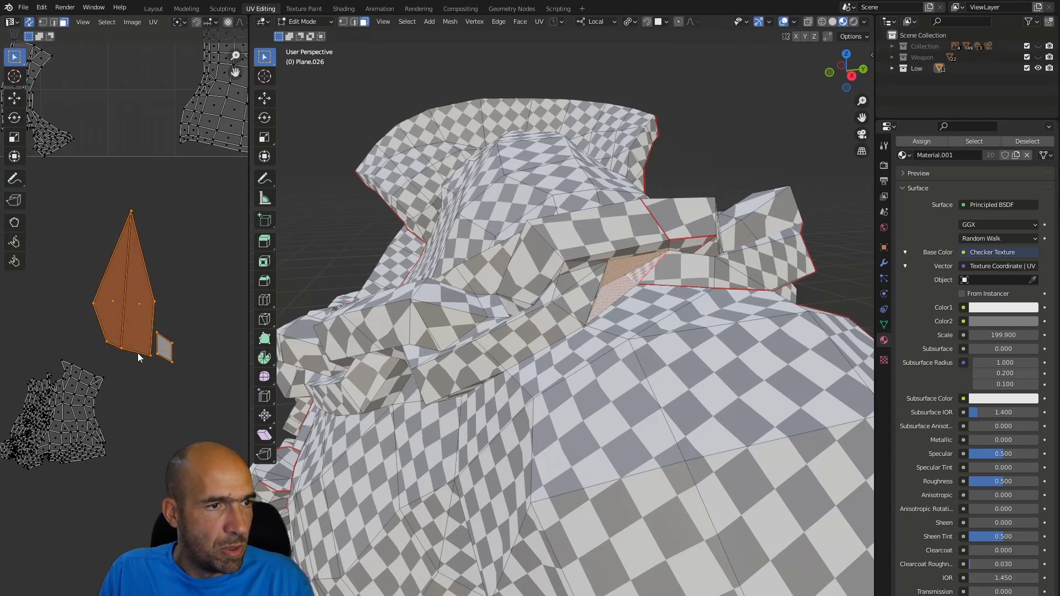
key("s")
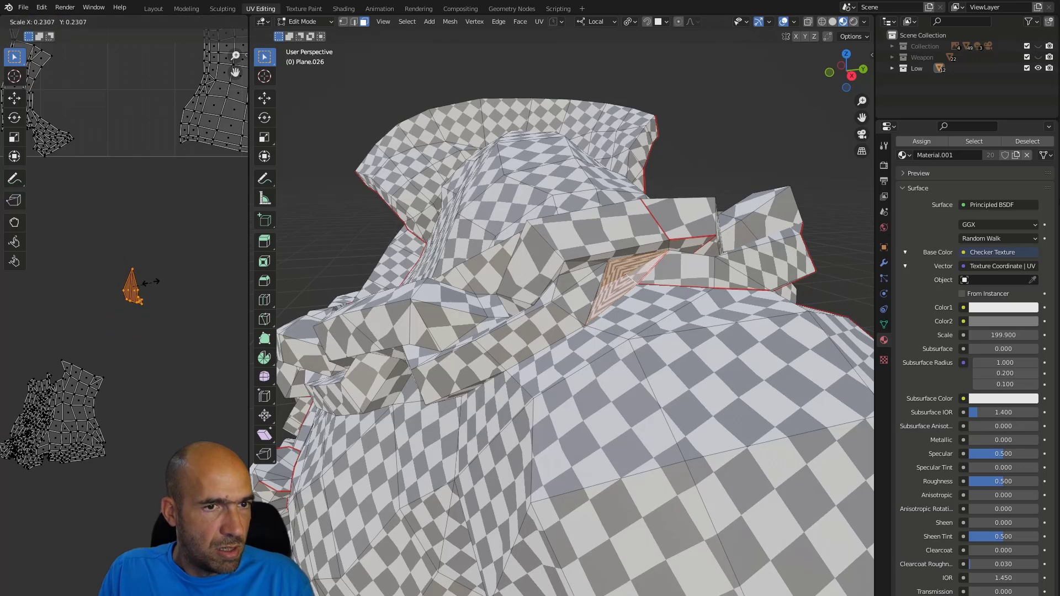
left_click(161, 286)
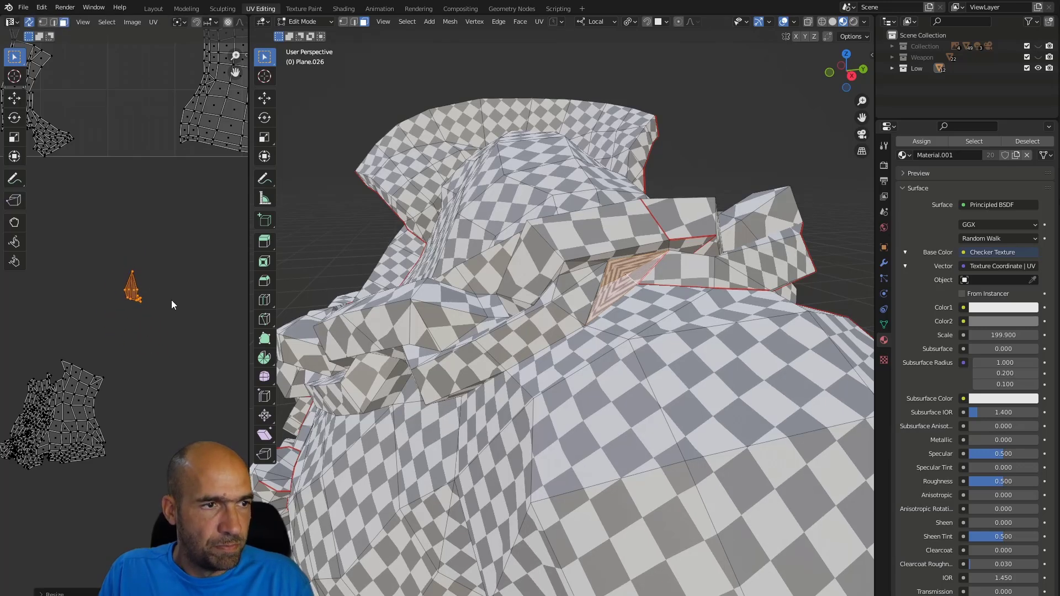
Examine the gap's stretched faces up close, picking the vertices at their inner and lower corners
middle_click_drag(598, 289, 583, 313)
scroll(585, 298, "up", 5)
scroll(589, 278, "down", 5)
middle_click_drag(691, 271, 652, 279)
scroll(646, 277, "up", 6)
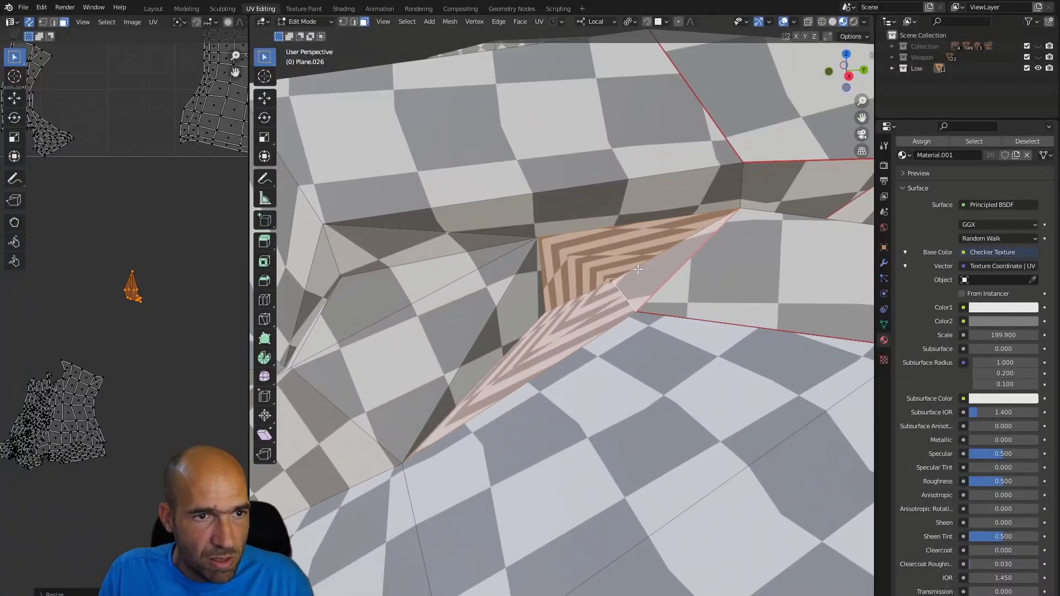
key("1")
left_click(613, 286)
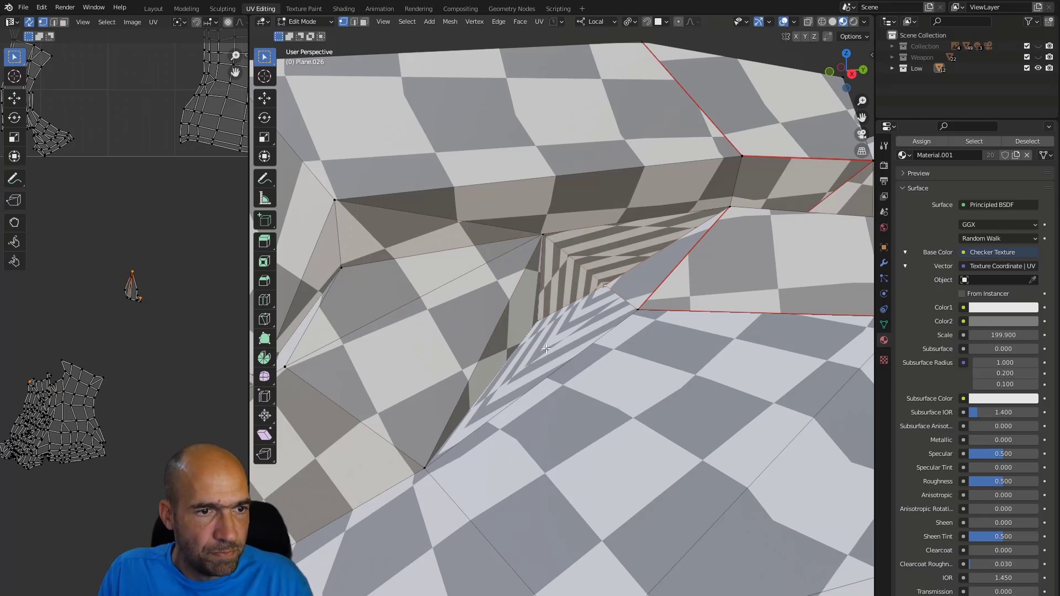
middle_click_drag(495, 412, 601, 349)
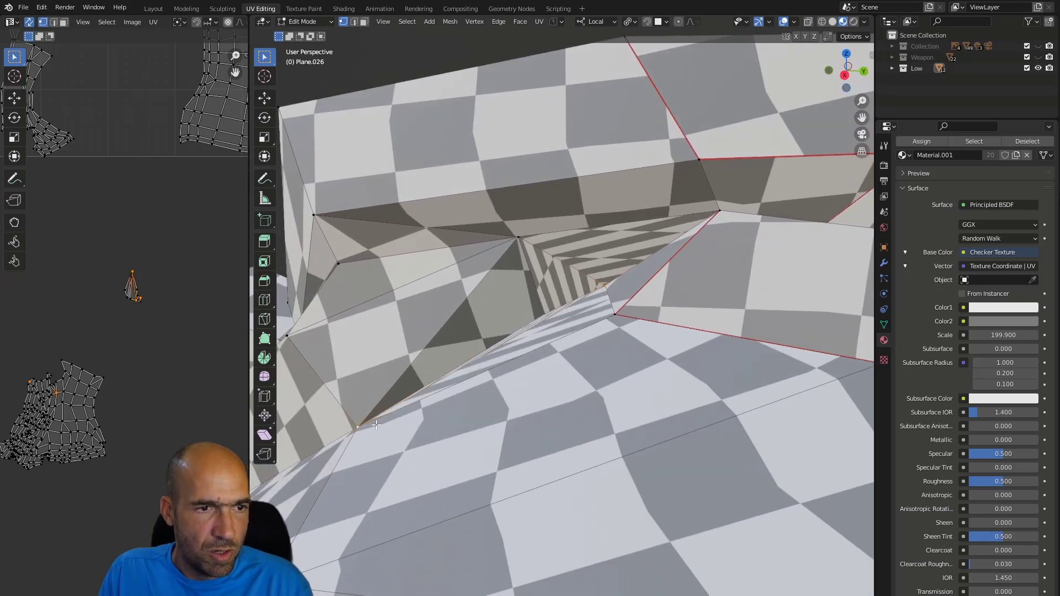
Unwrap the gap's faces again and move the new island below the UV tile, beside the other free-standing island
middle_click_drag(554, 362, 586, 374)
key("2")
left_click_drag(178, 260, 87, 336)
left_click_drag(182, 236, 105, 306)
right_click(128, 298)
left_click(128, 298)
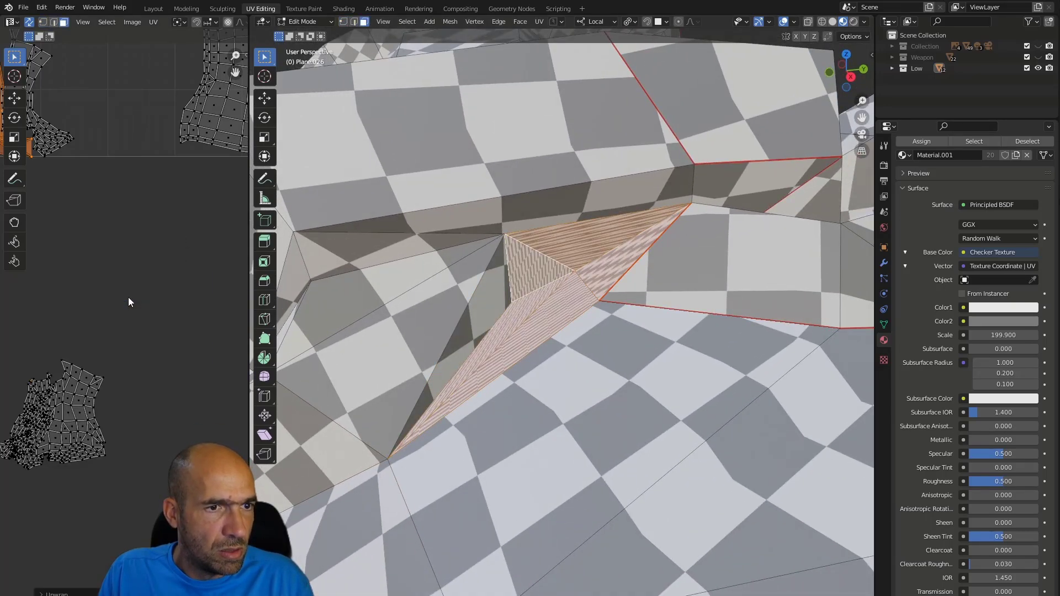
scroll(131, 279, "down", 5)
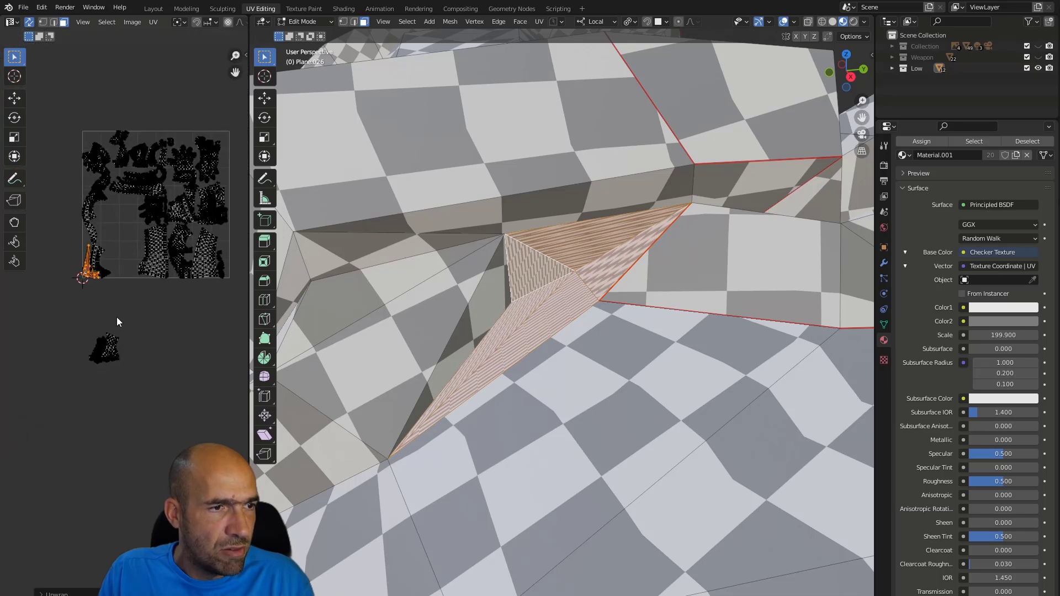
key("g")
left_click(184, 382)
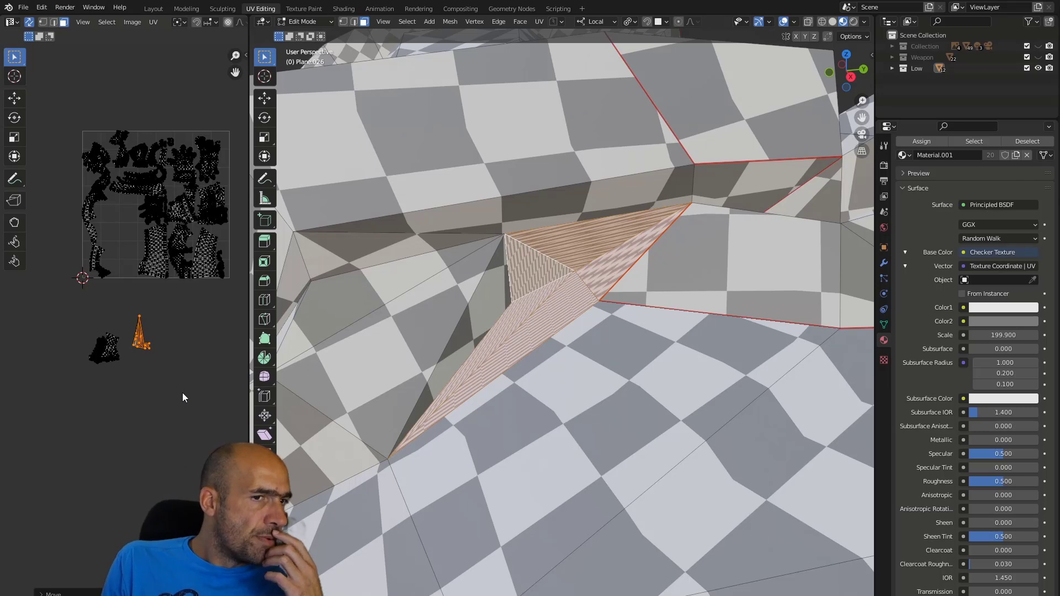
middle_click_drag(728, 373, 620, 250)
scroll(621, 273, "up", 4)
scroll(617, 272, "down", 2)
scroll(630, 271, "up", 1)
scroll(630, 271, "down", 5)
left_click(621, 137)
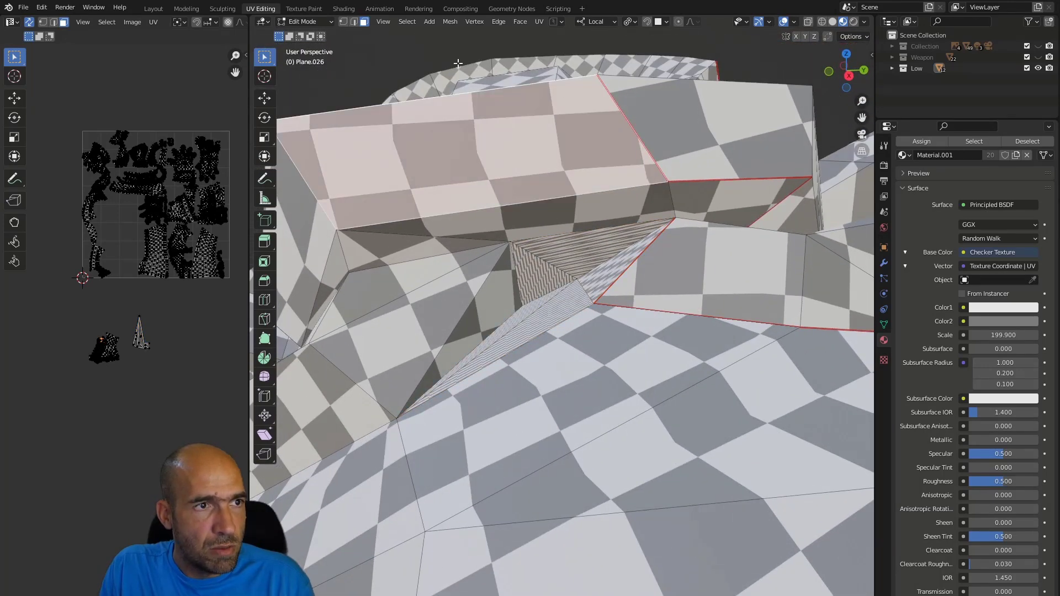
left_click(406, 22)
left_click(405, 22)
left_click(406, 22)
mouse_move(453, 169)
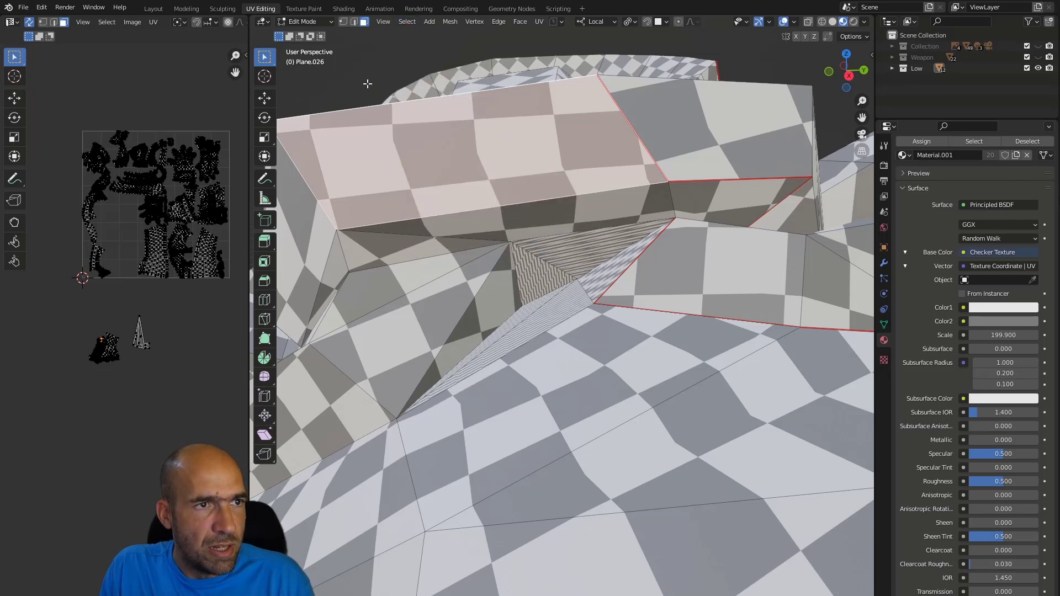
left_click(368, 83)
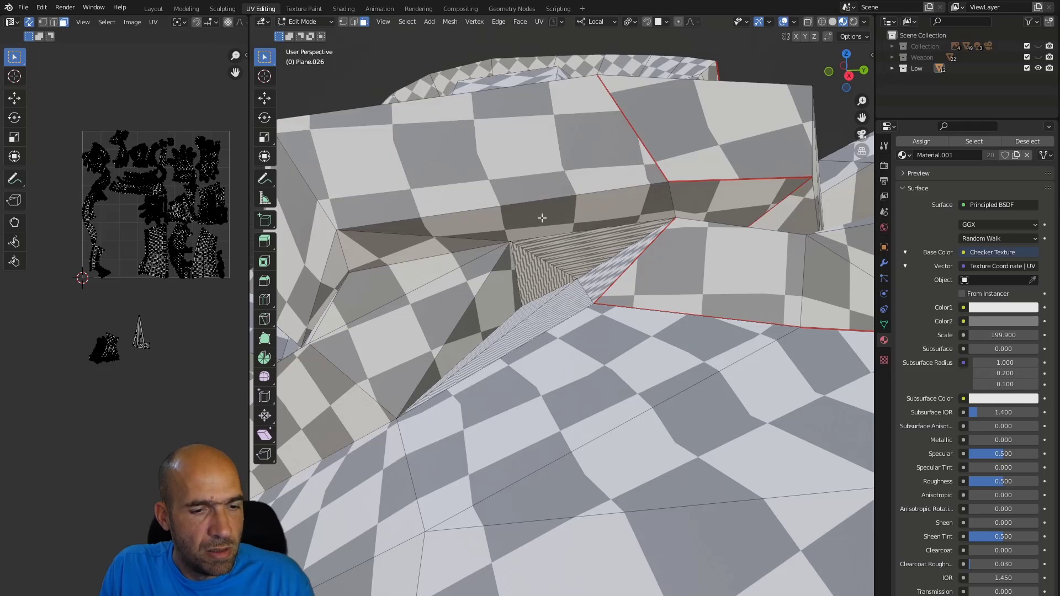
Switch to edge selection and select all non-manifold geometry to check the edges around the gap
key("2")
left_click(407, 22)
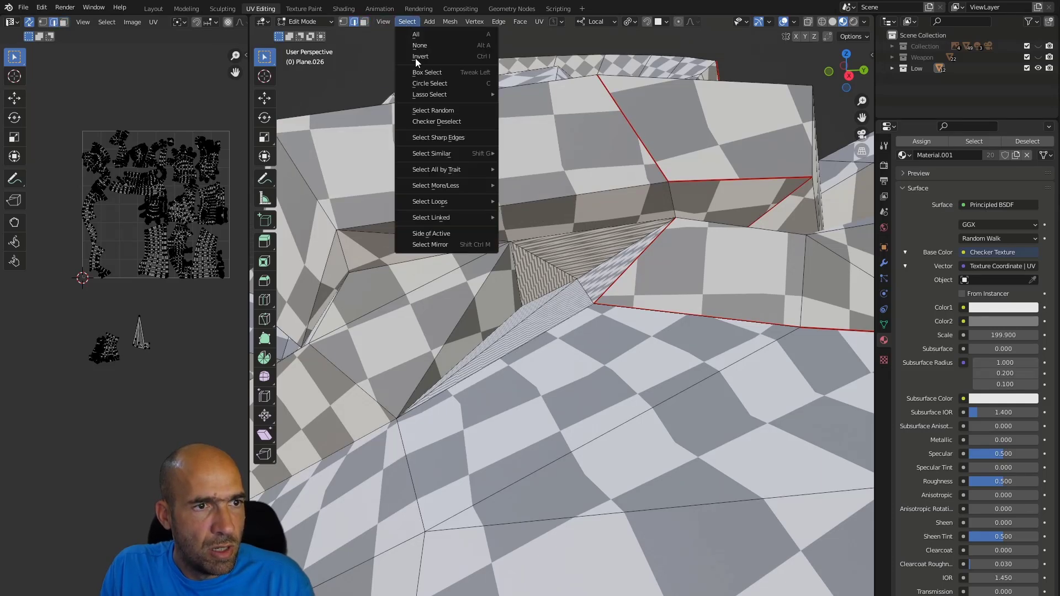
mouse_move(446, 169)
left_click(520, 170)
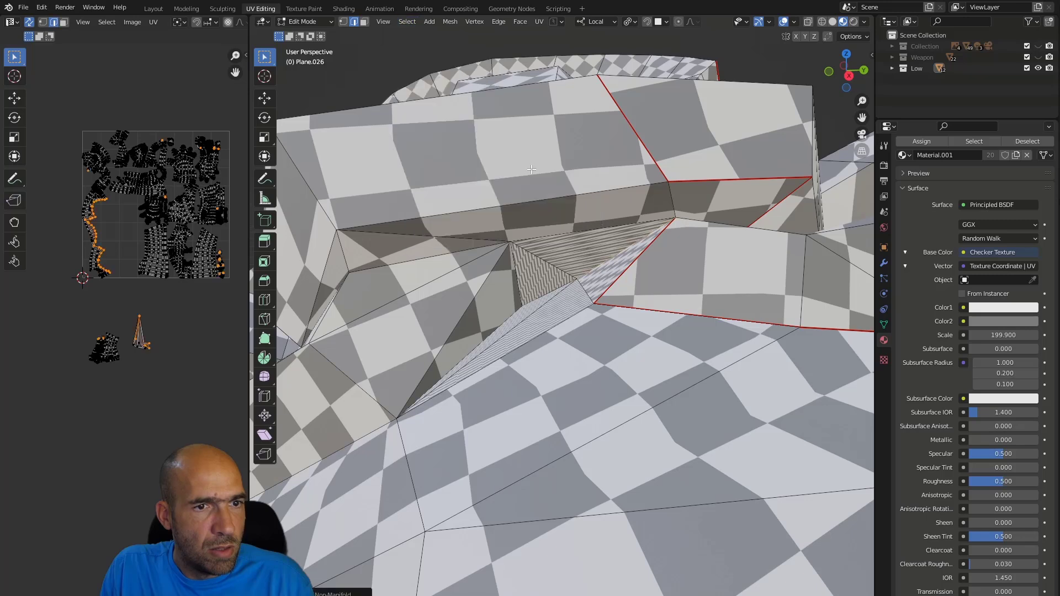
middle_click_drag(572, 217, 621, 258)
Check how the gap's corner vertices connect by test-moving and cancelling them, and inspect the surrounding faces
key("1")
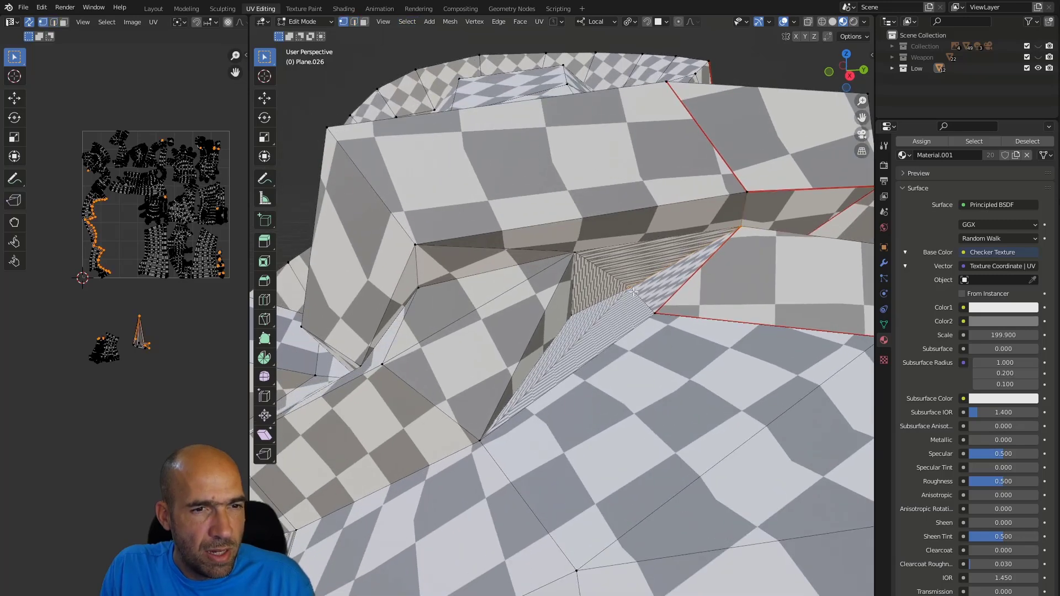
key("g")
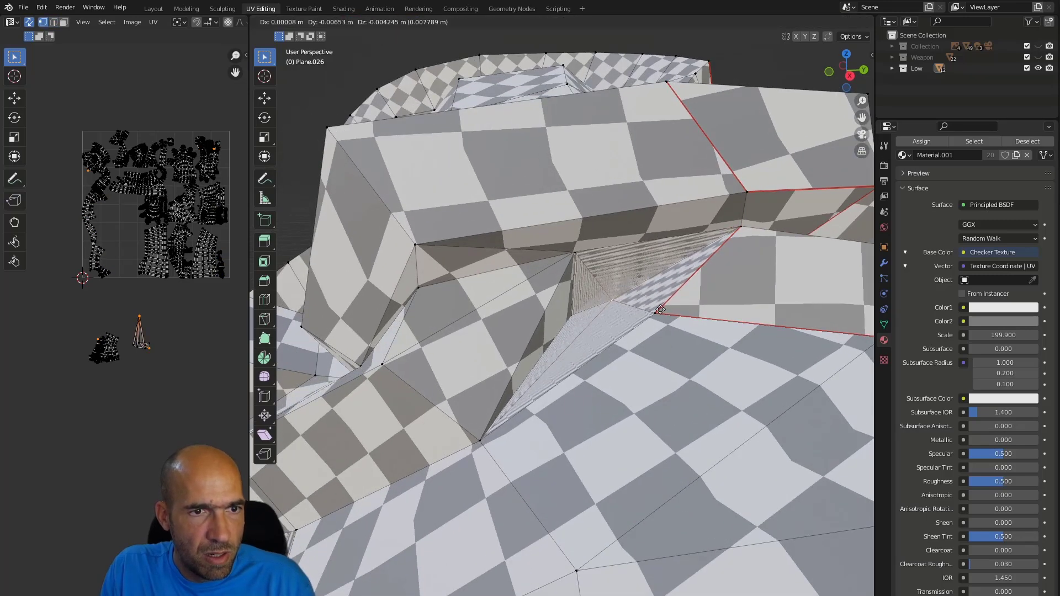
right_click(693, 252)
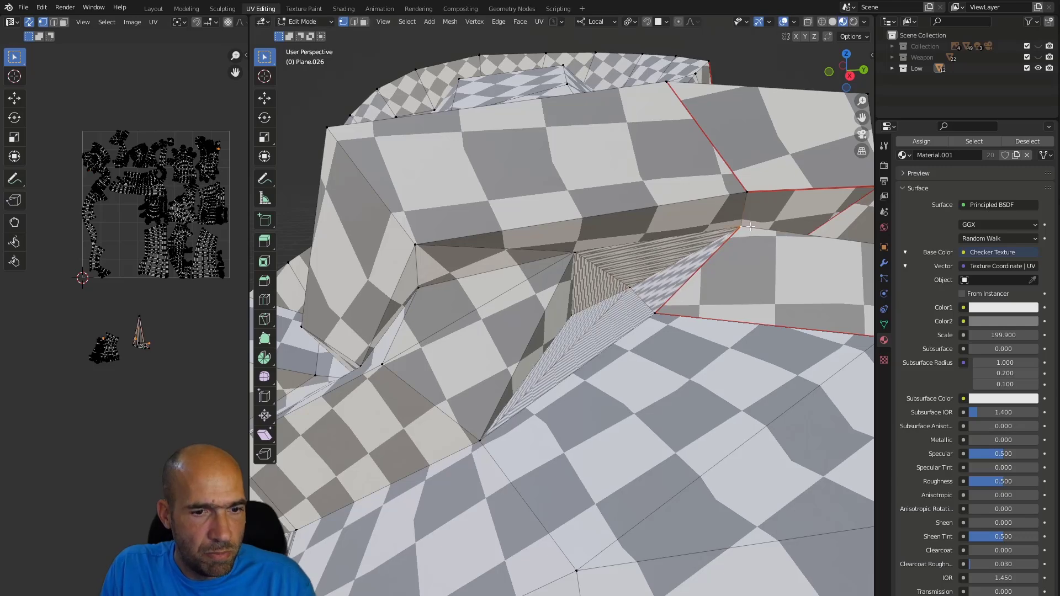
key("g")
right_click(713, 258)
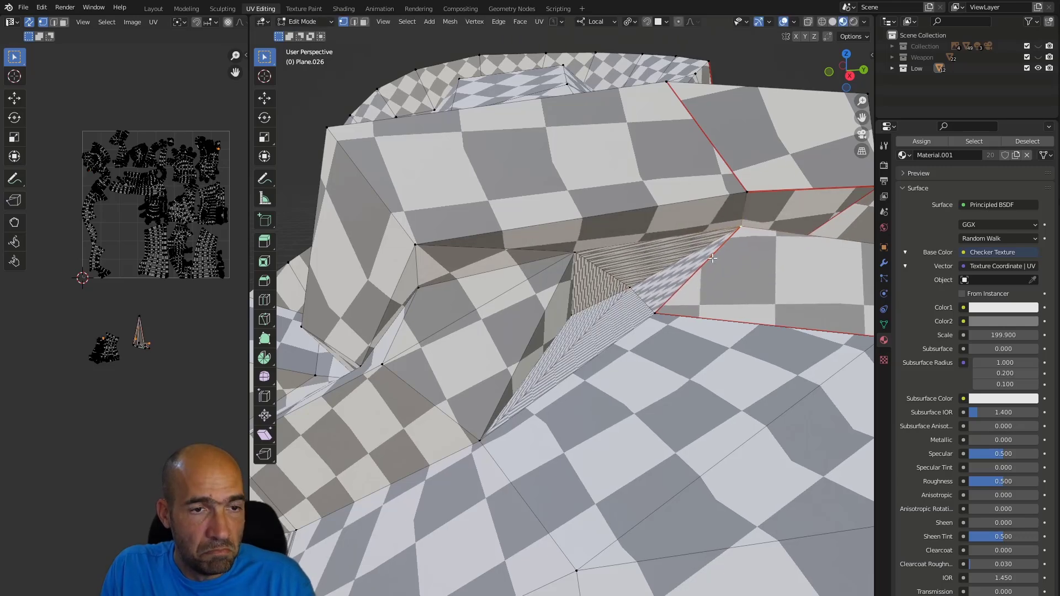
middle_click_drag(713, 258, 686, 275)
middle_click_drag(629, 309, 635, 298)
key("alt+z")
scroll(632, 248, "up", 2)
middle_click_drag(630, 232, 696, 332, "shift")
scroll(692, 336, "down", 6)
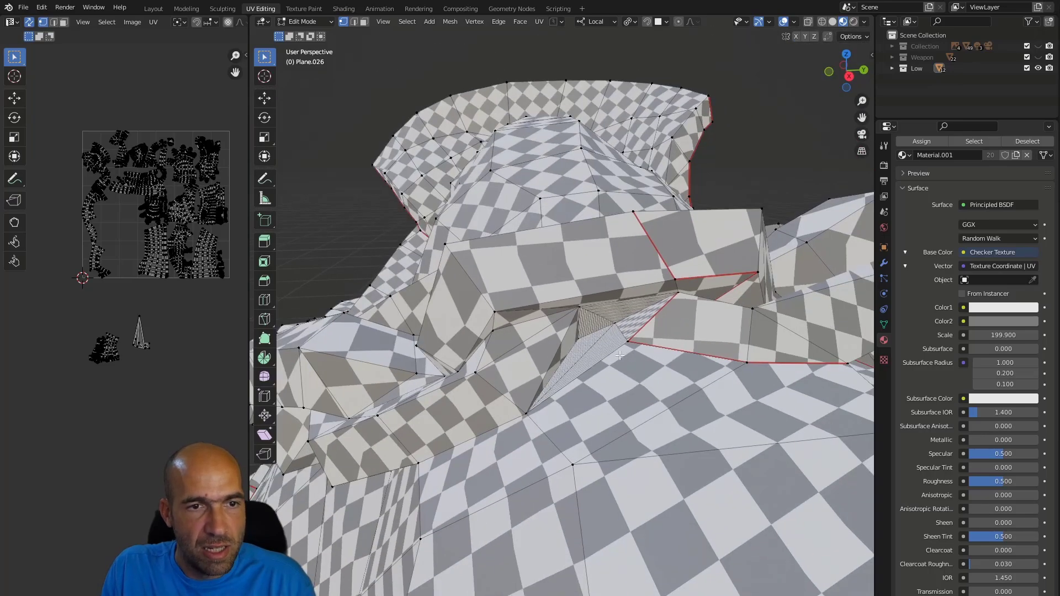
mouse_move(619, 356)
middle_mouse_down()
mouse_move(810, 391)
mouse_move(614, 351)
middle_mouse_up()
Reshape the gap's tall UV island with the UV Grab tool, pulling its top vertices down to even out the faces
scroll(111, 290, "up", 8)
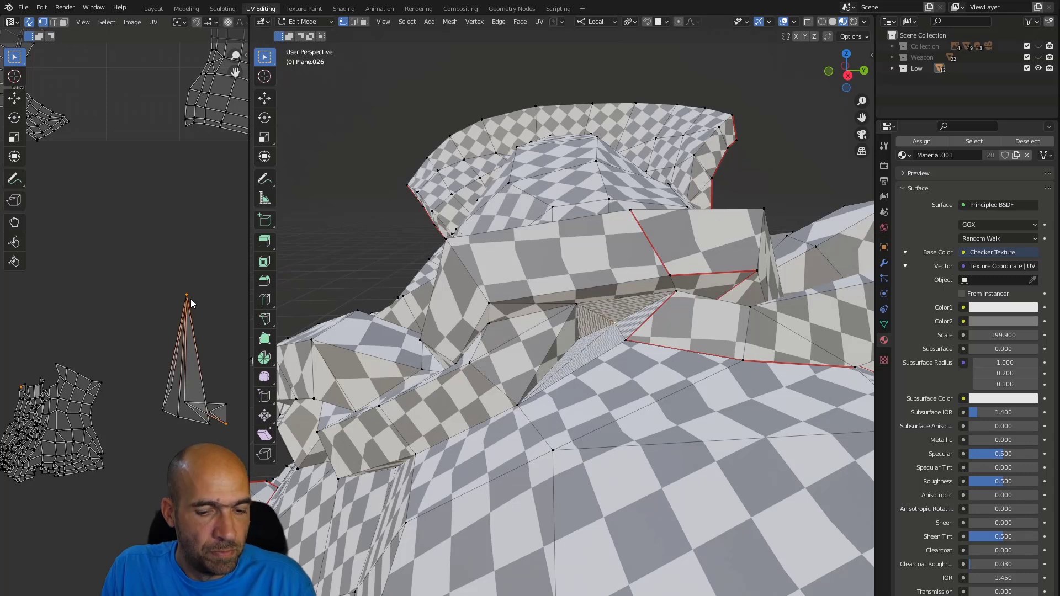
key("g")
right_click(198, 326)
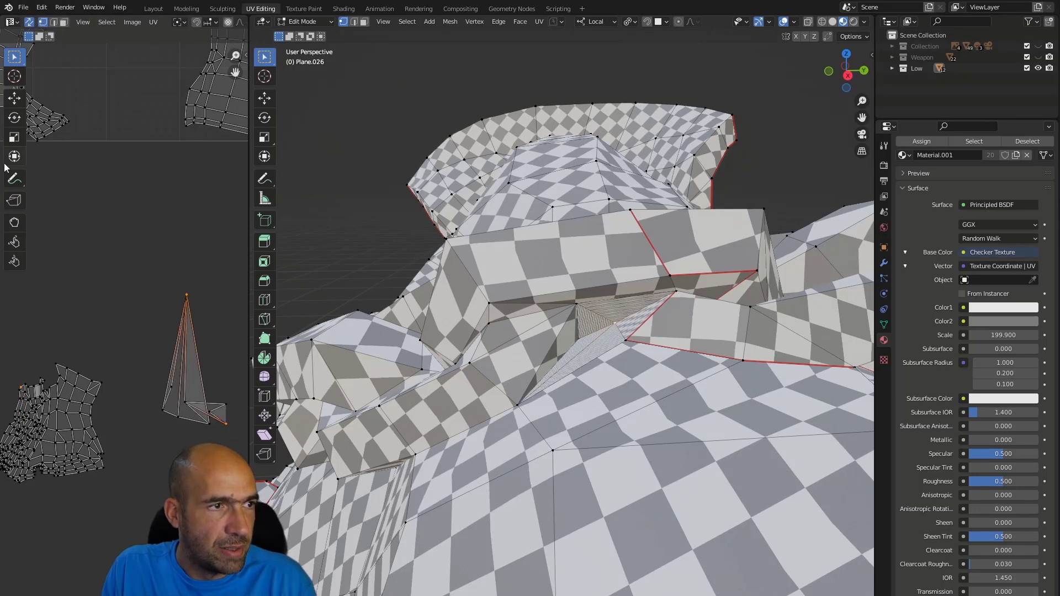
left_click(14, 222)
left_click_drag(198, 303, 186, 376)
mouse_move(188, 298)
left_mouse_down()
mouse_move(170, 355)
mouse_move(58, 564)
mouse_move(129, 591)
mouse_move(103, 592)
left_mouse_up()
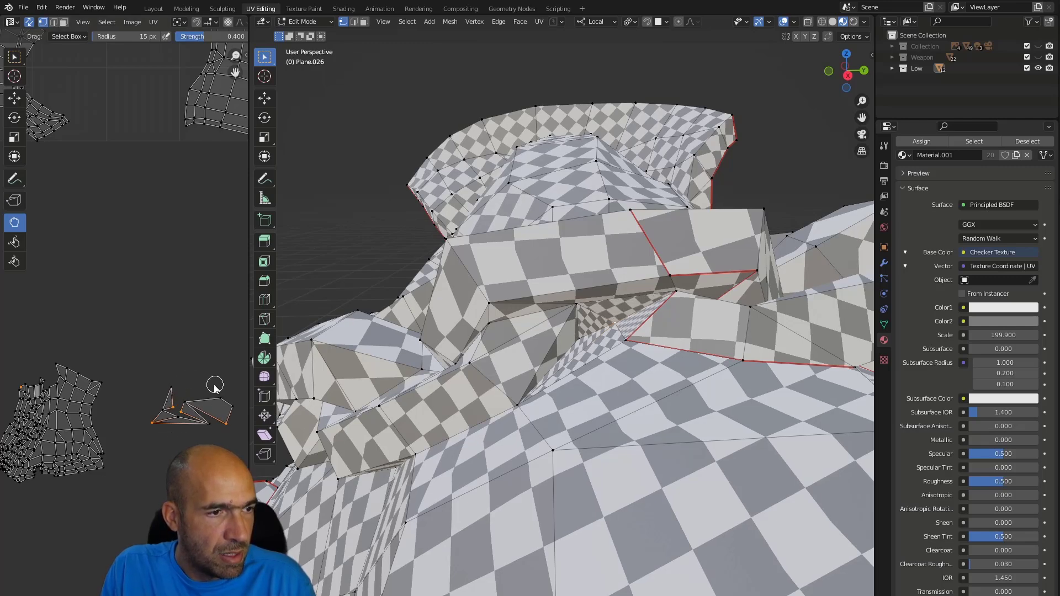
Review the overall UV layout and the available island packing commands
scroll(163, 373, "down", 4)
scroll(156, 362, "up", 4)
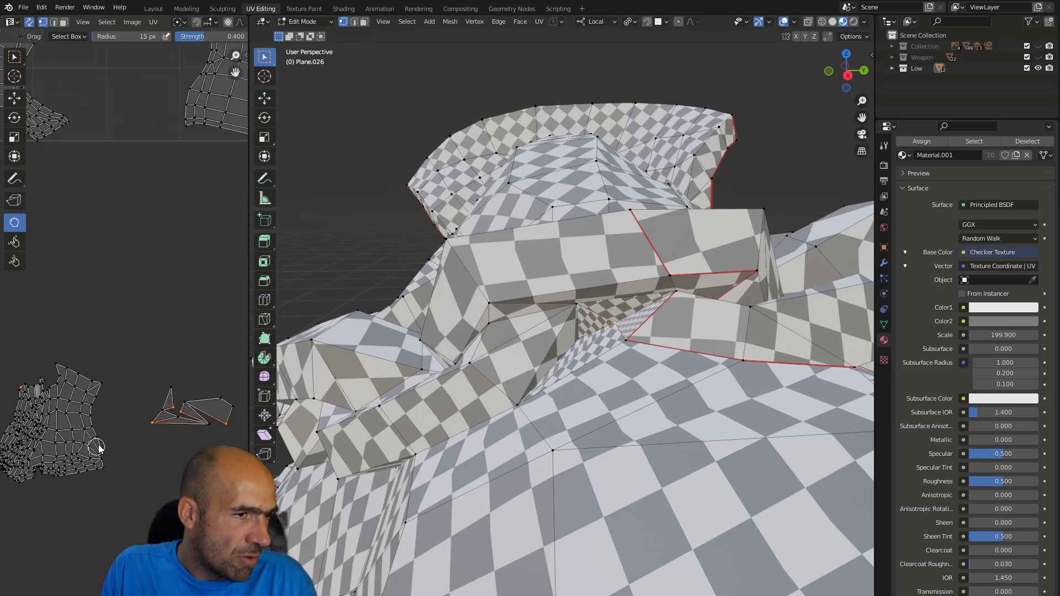
scroll(96, 452, "down", 6)
scroll(126, 332, "up", 1)
scroll(125, 332, "up", 1)
left_click(153, 22)
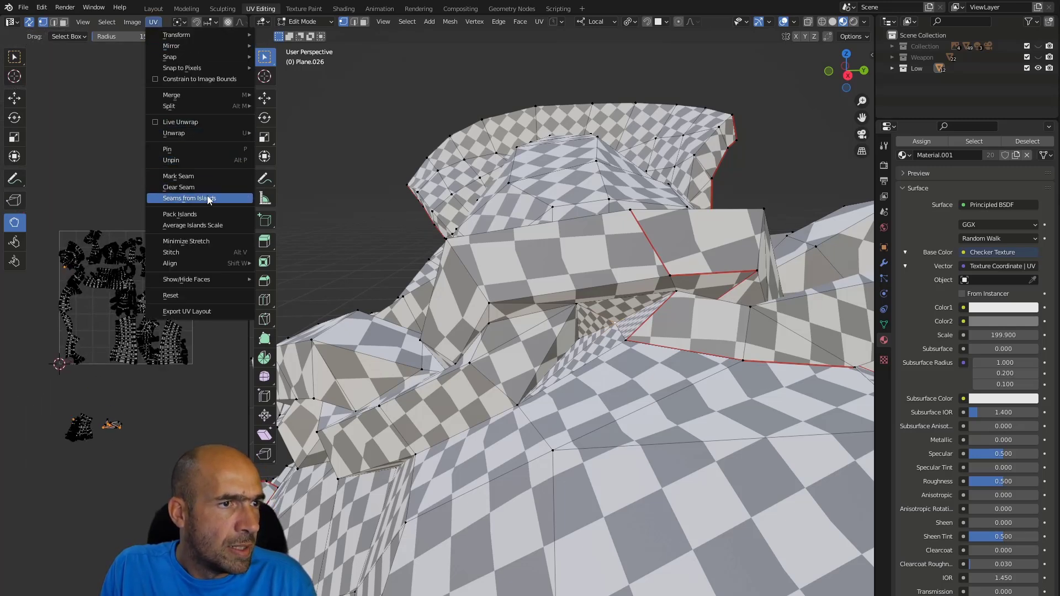
left_click(192, 212)
scroll(115, 297, "up", 8)
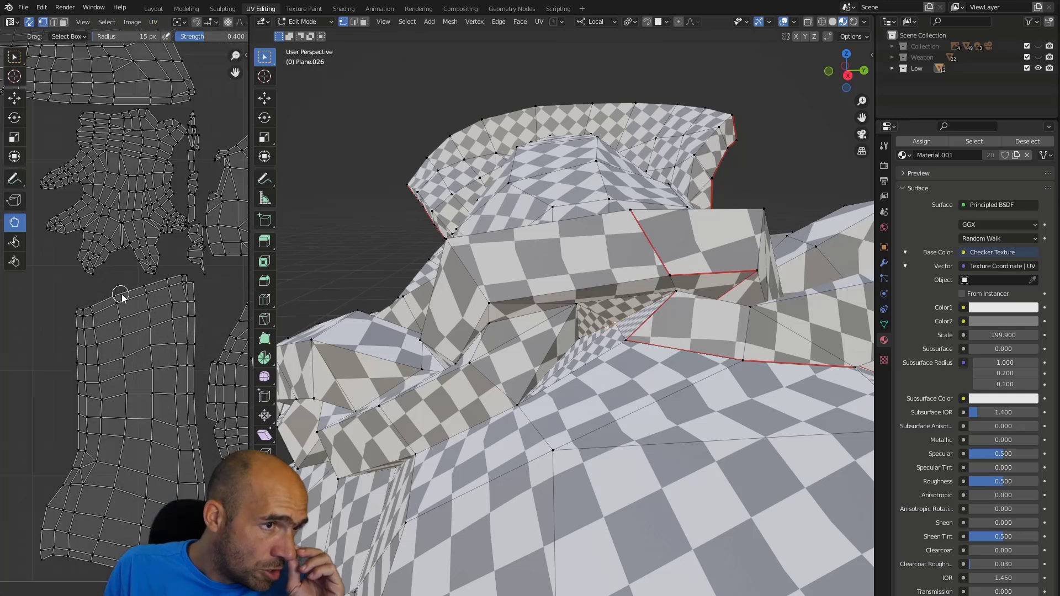
scroll(170, 269, "down", 8)
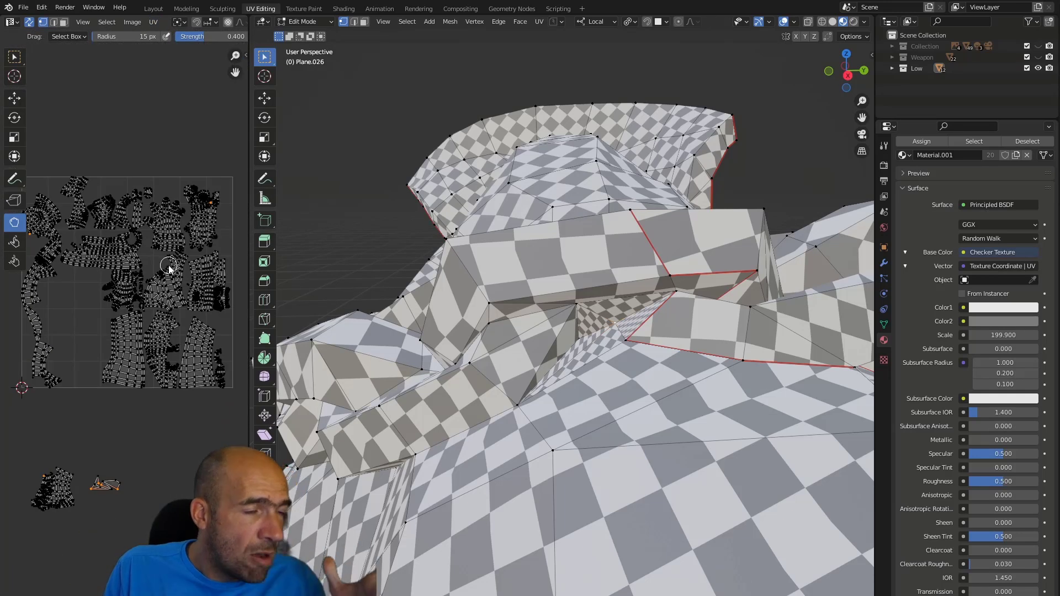
Box-select the two islands outside the UV tile, switch to face selection and move them up close beneath the tile
left_click(15, 59)
left_click_drag(114, 484, 2, 557)
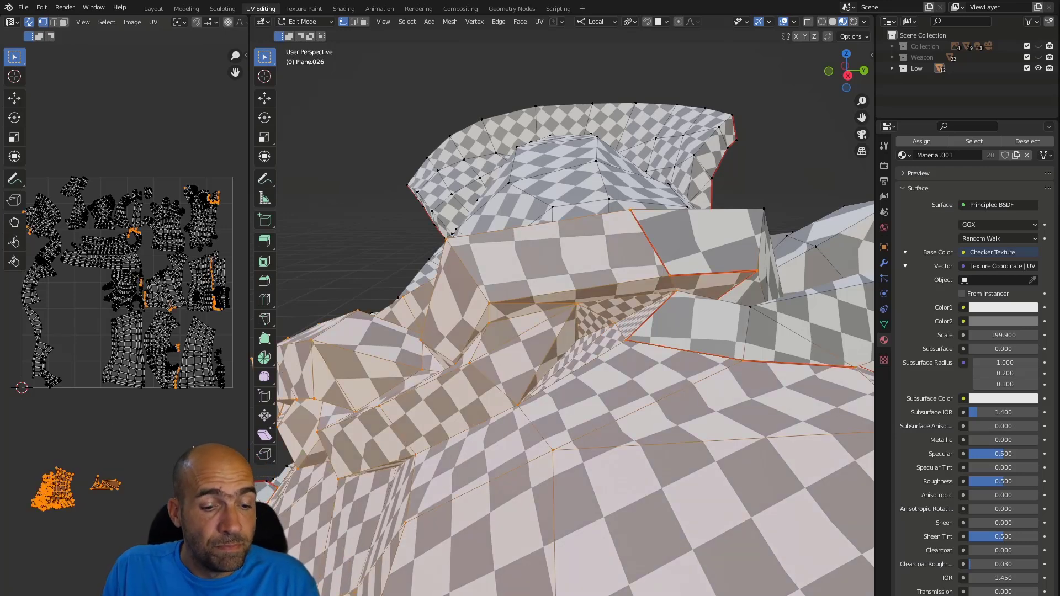
key("3")
key("g")
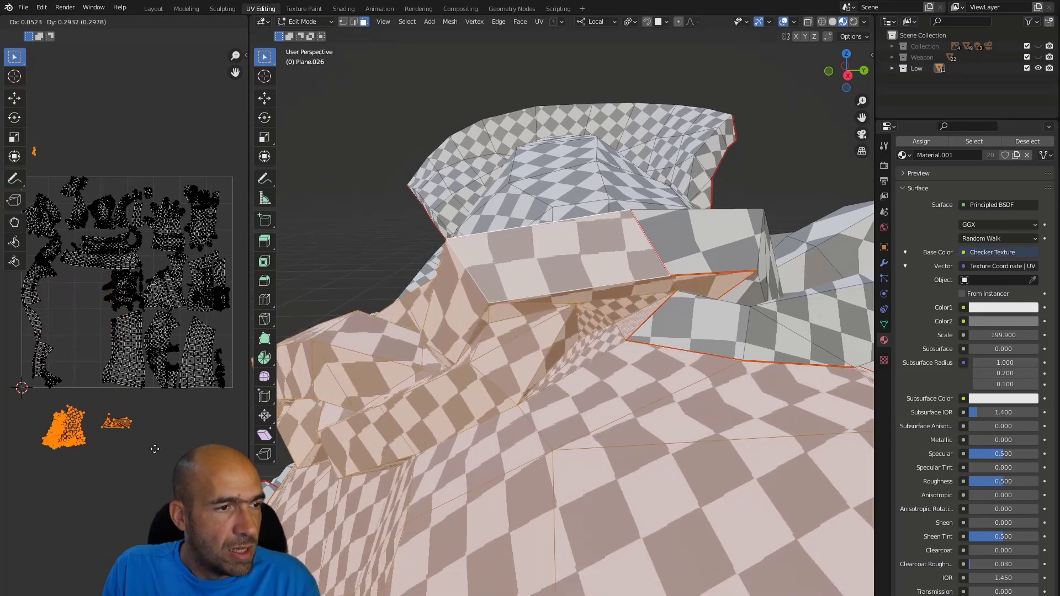
left_click(136, 432)
Look over the whole character from the front and save the scene with Save As
middle_click_drag(688, 382, 505, 312)
scroll(712, 387, "down", 8)
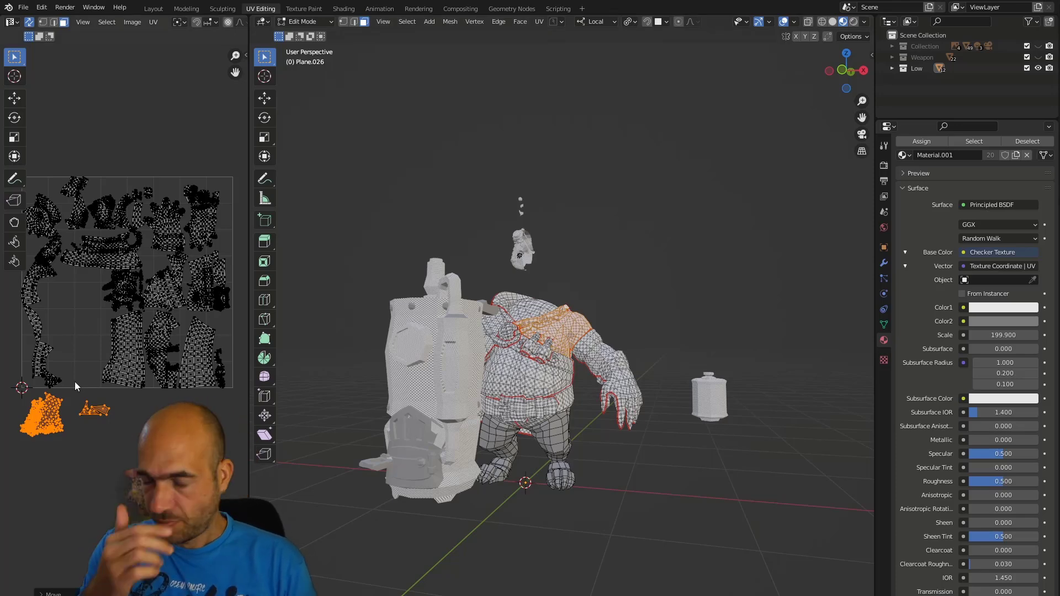
middle_click_drag(387, 419, 648, 433)
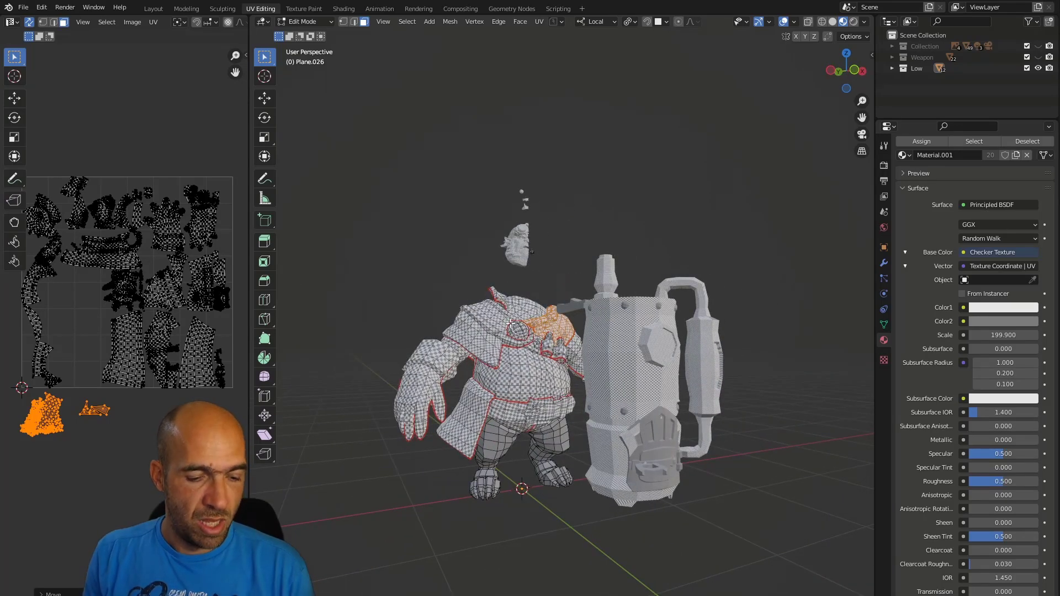
key("ctrl+shift+s")
left_click(726, 458)
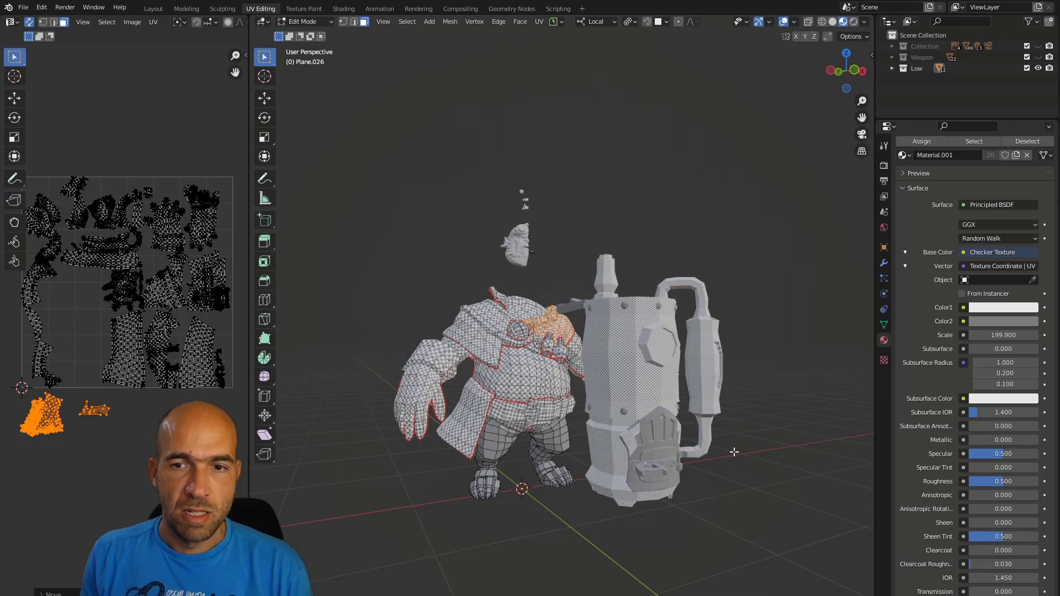